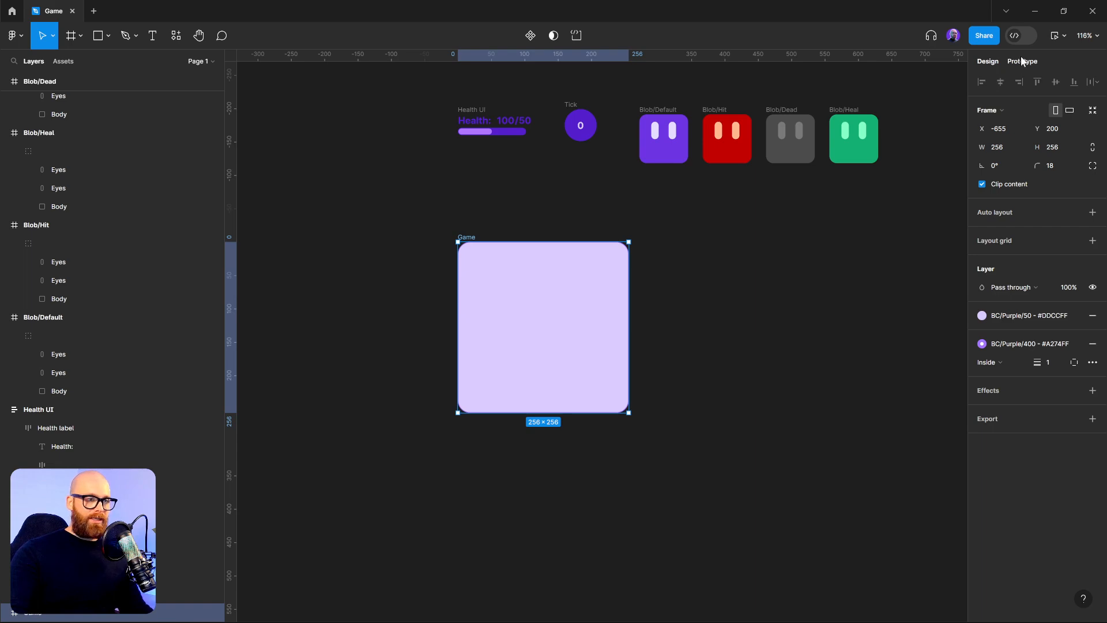
# - Check the Game frame's flow starting point in the prototype settings, and inspect the Tick frame and its number text
pyautogui.click(1021, 61)
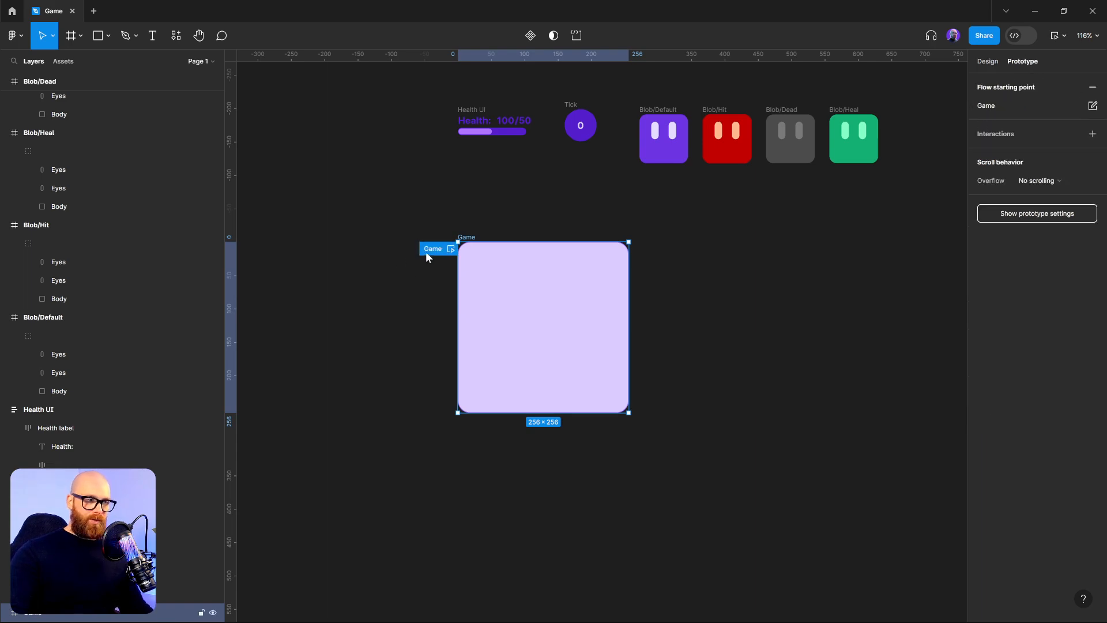
pyautogui.click(721, 241)
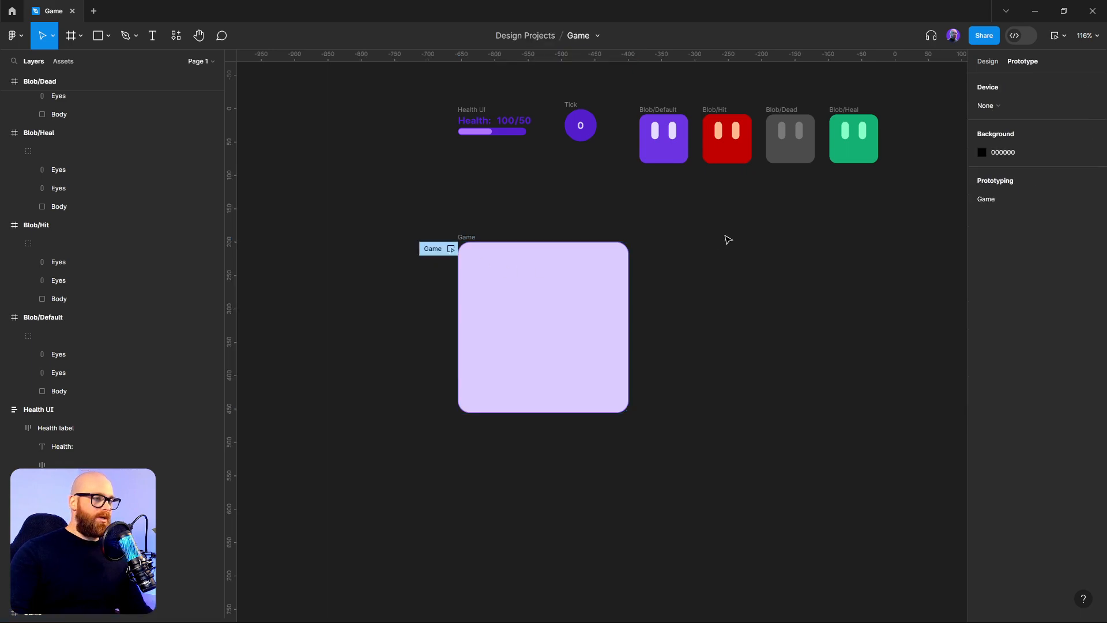
pyautogui.hscroll(2, 694, 235)
pyautogui.scroll(2, 694, 235)
pyautogui.click(542, 127)
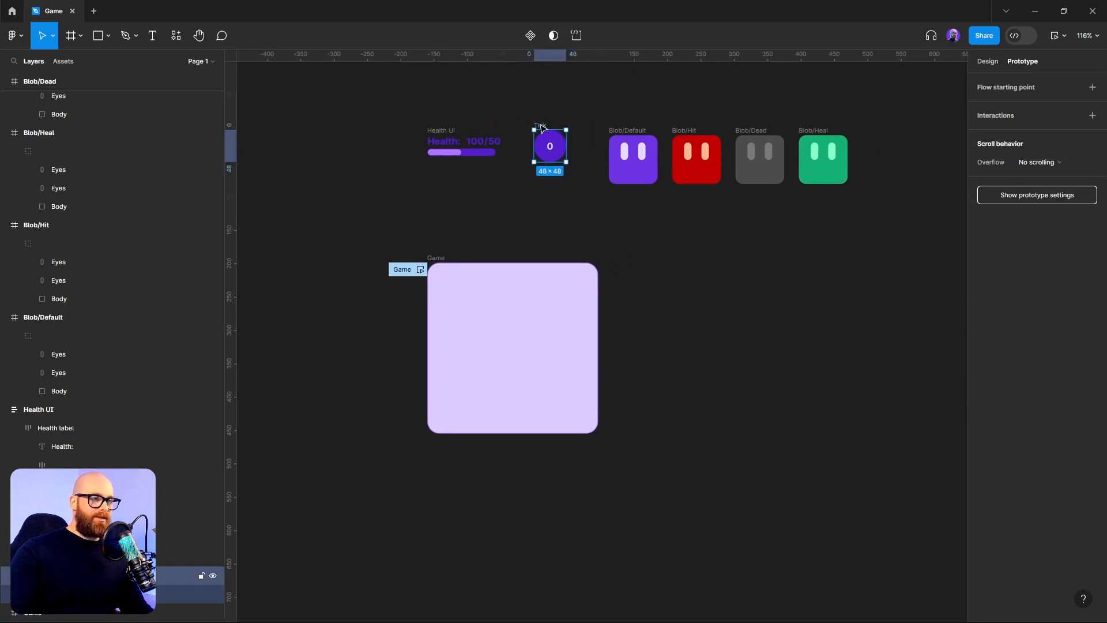
pyautogui.moveTo(476, 276); pyautogui.dragTo(445, 336)
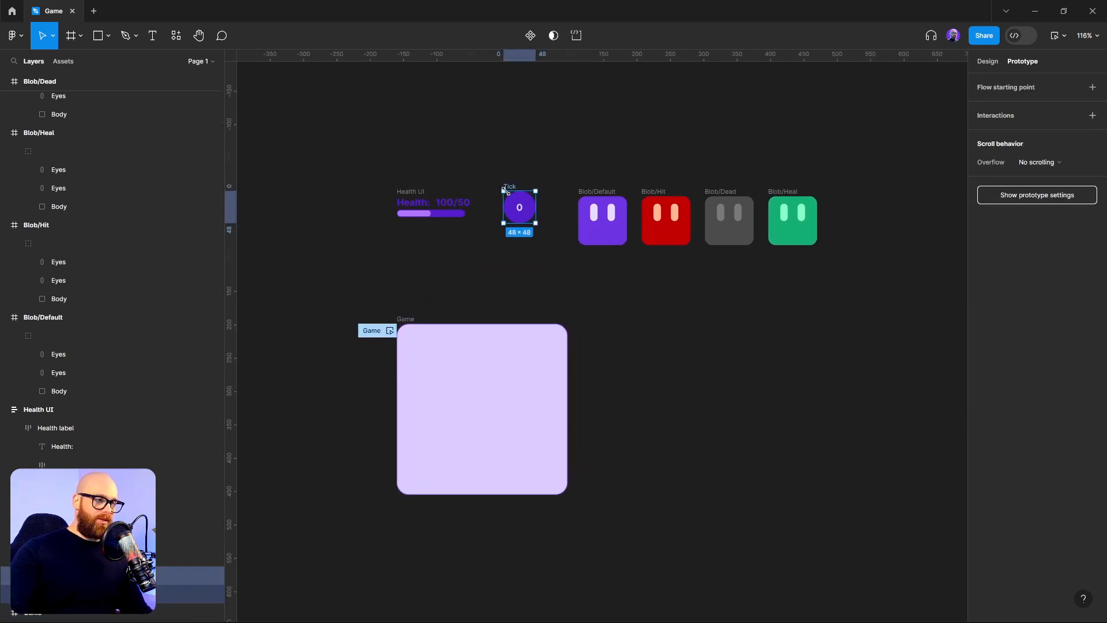
pyautogui.scroll(5, 522, 208)
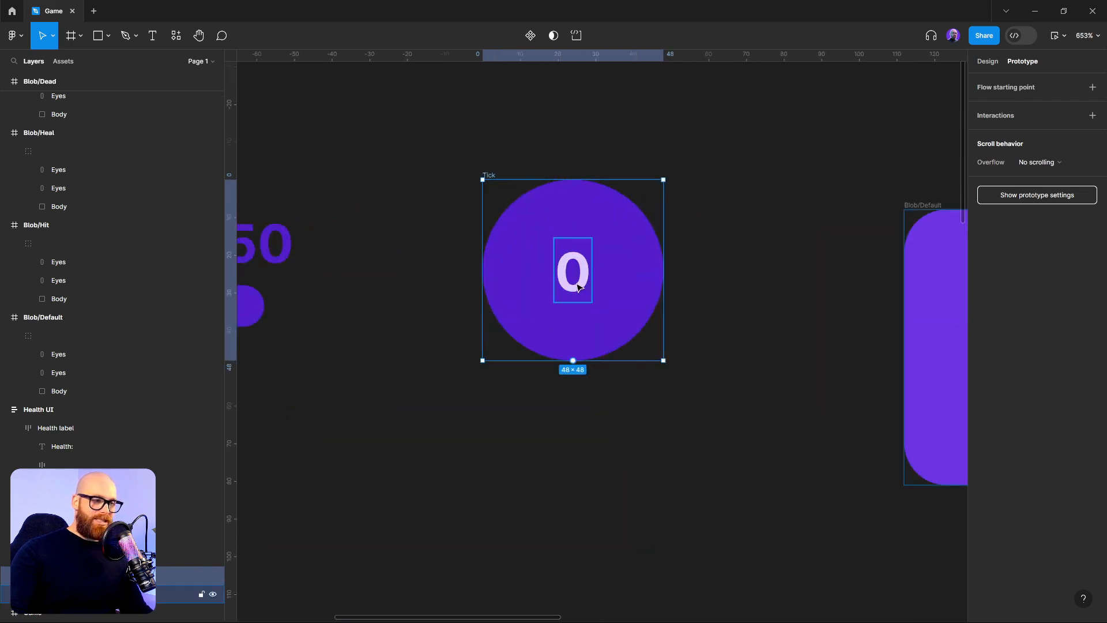
pyautogui.click(589, 299)
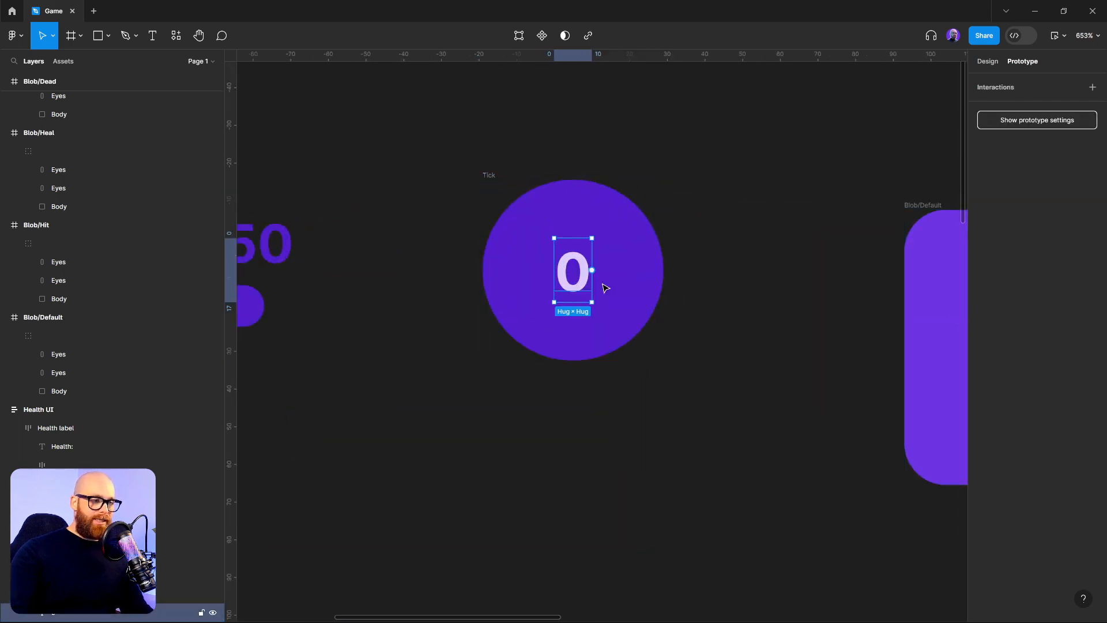
pyautogui.click(632, 250)
pyautogui.click(756, 434)
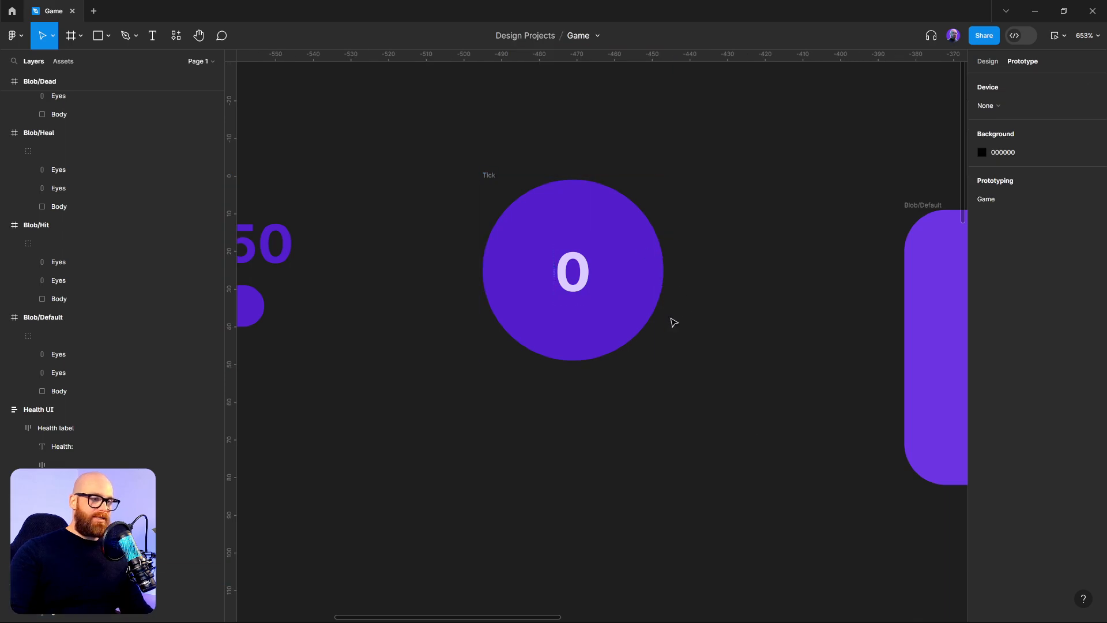
# - Inspect the Health UI frame's label, its two health number texts, and the design properties of the health bar's fill and background
pyautogui.scroll(-10, 699, 379)
pyautogui.moveTo(595, 413); pyautogui.dragTo(521, 329)
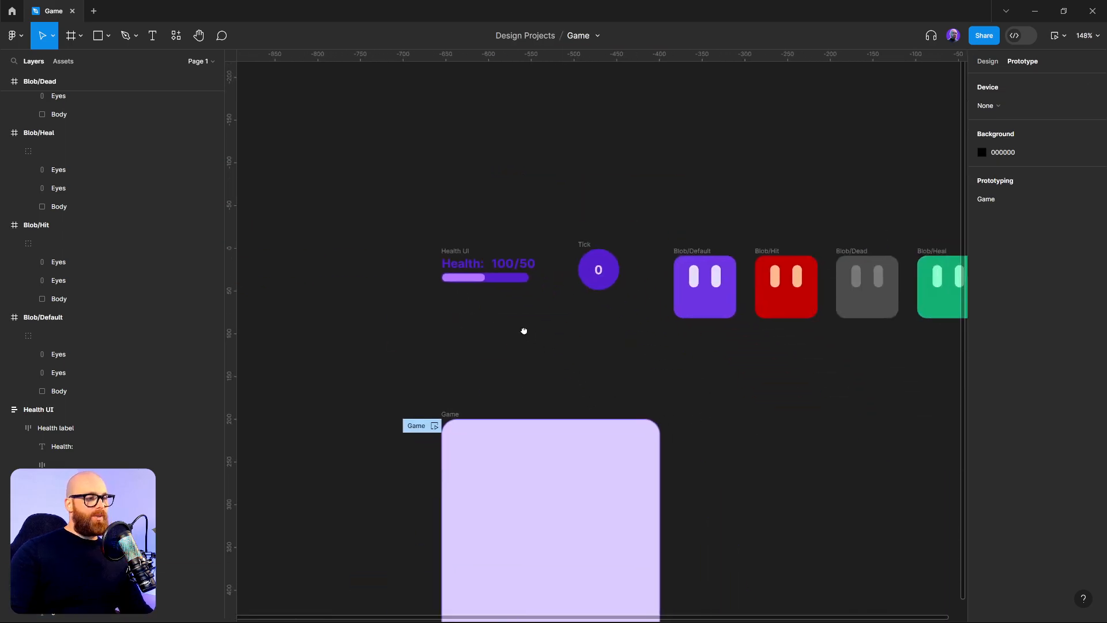
pyautogui.scroll(4, 459, 252)
pyautogui.click(454, 255)
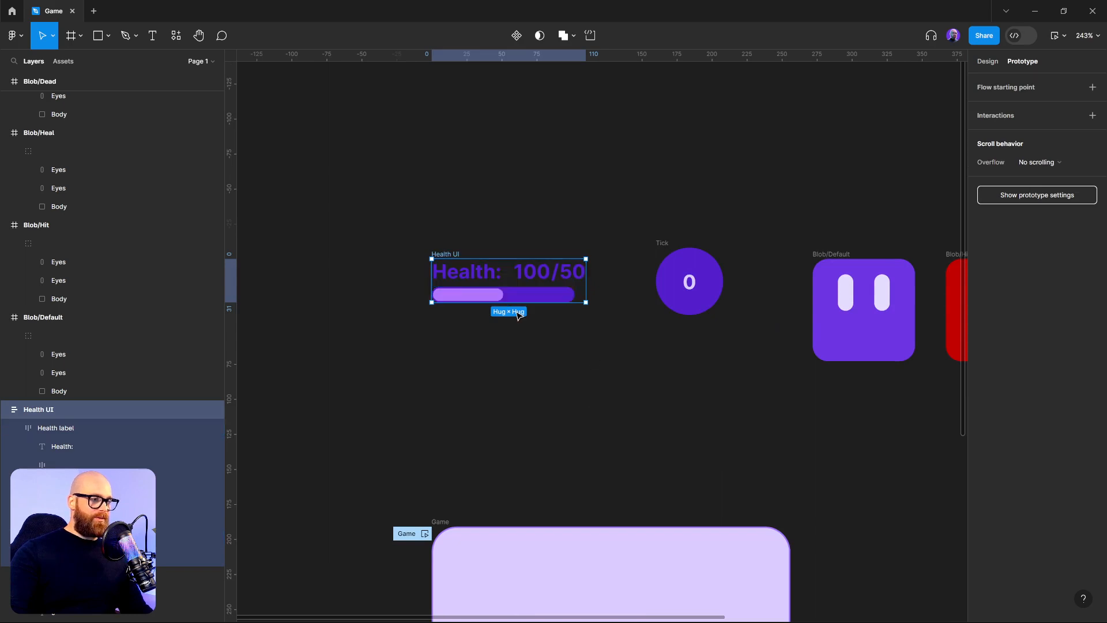
pyautogui.click(478, 280)
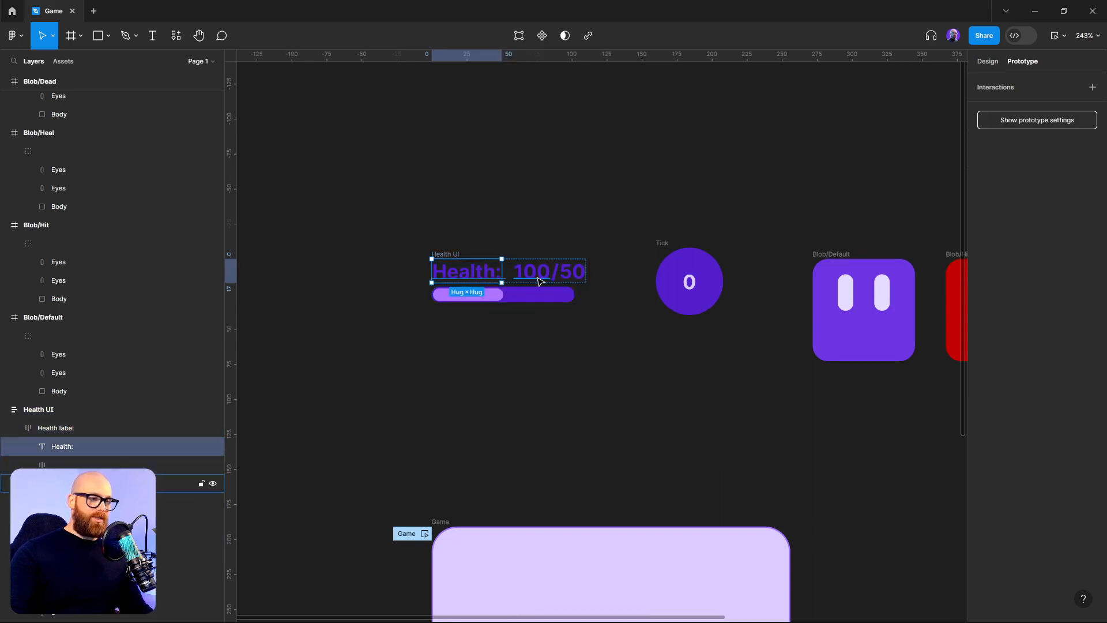
pyautogui.click(536, 279)
pyautogui.click(581, 281)
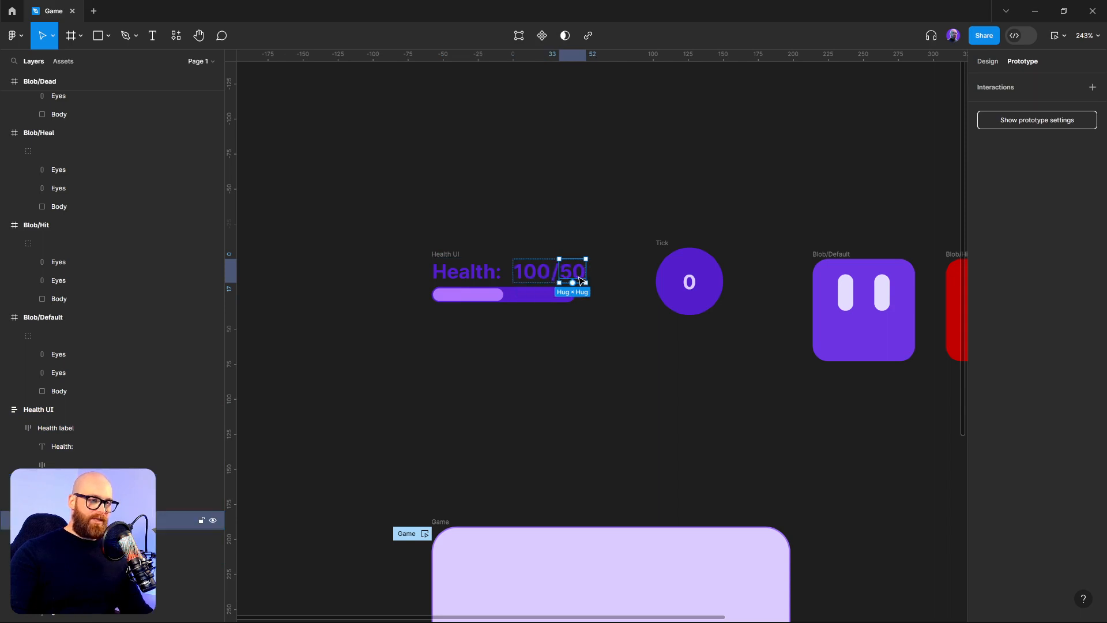
pyautogui.click(497, 298)
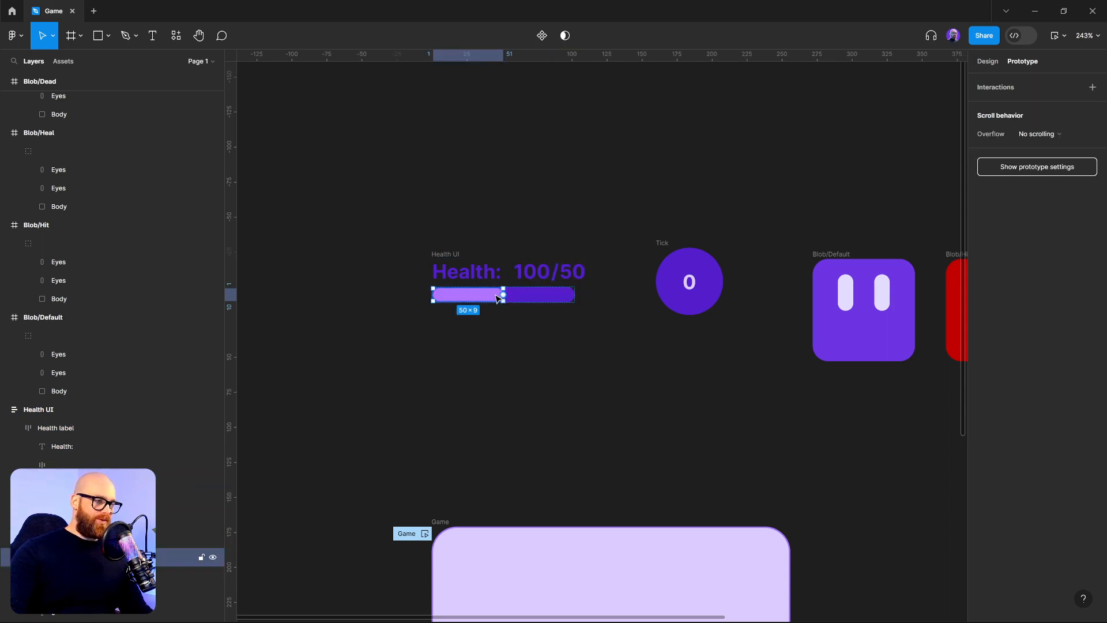
pyautogui.click(988, 63)
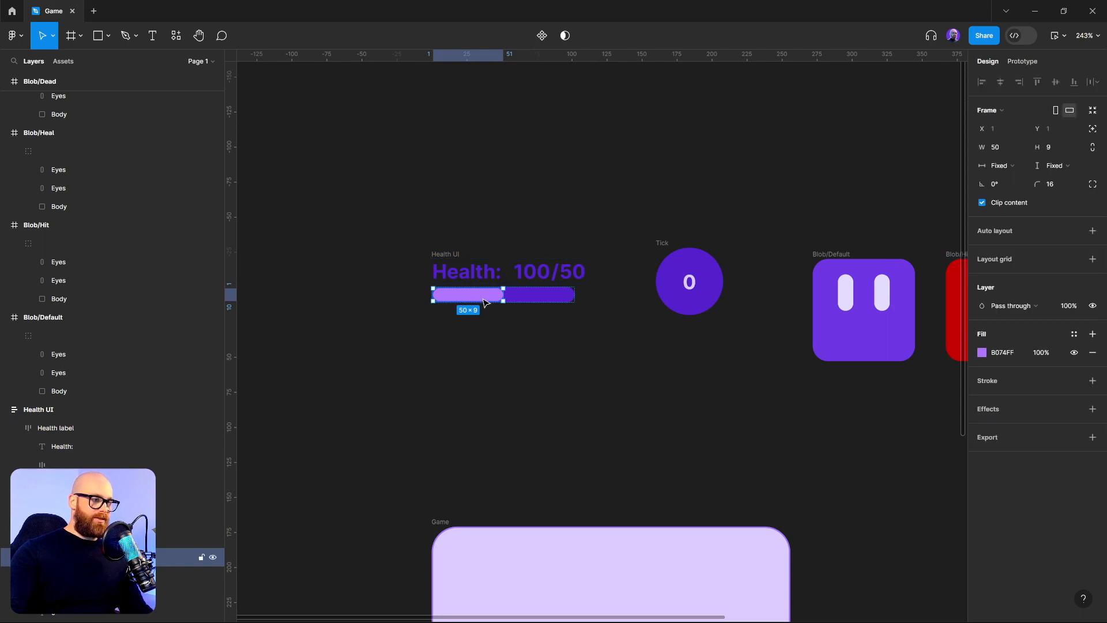
pyautogui.click(519, 298)
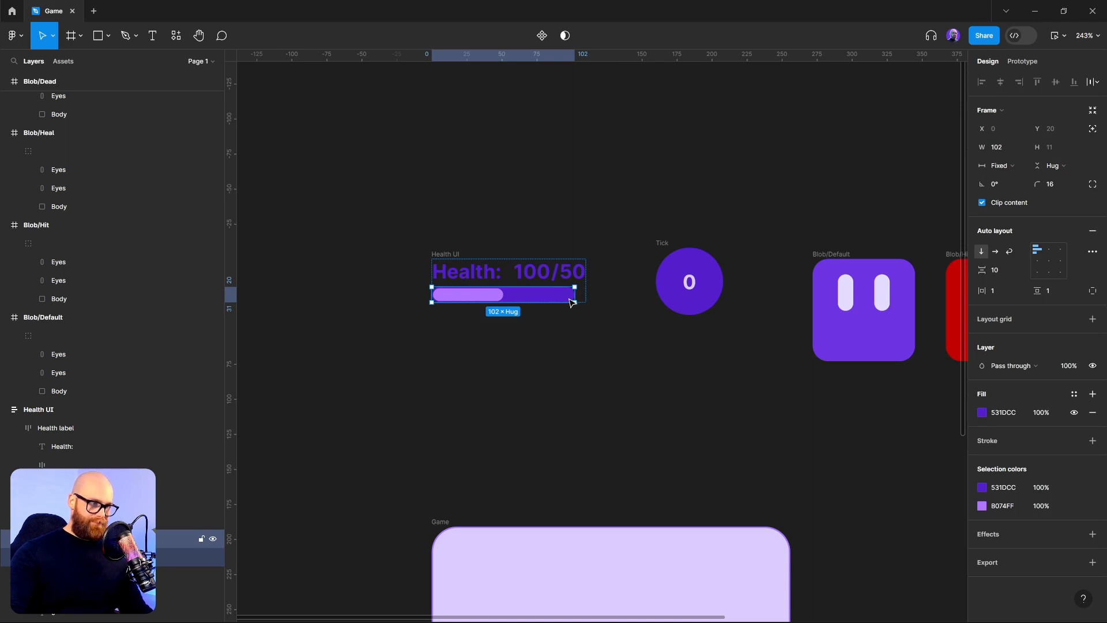
pyautogui.click(626, 321)
# - Examine the Blob/Default, Blob/Hit, Blob/Dead and Blob/Heal frames individually and as a group
pyautogui.scroll(-6, 577, 323)
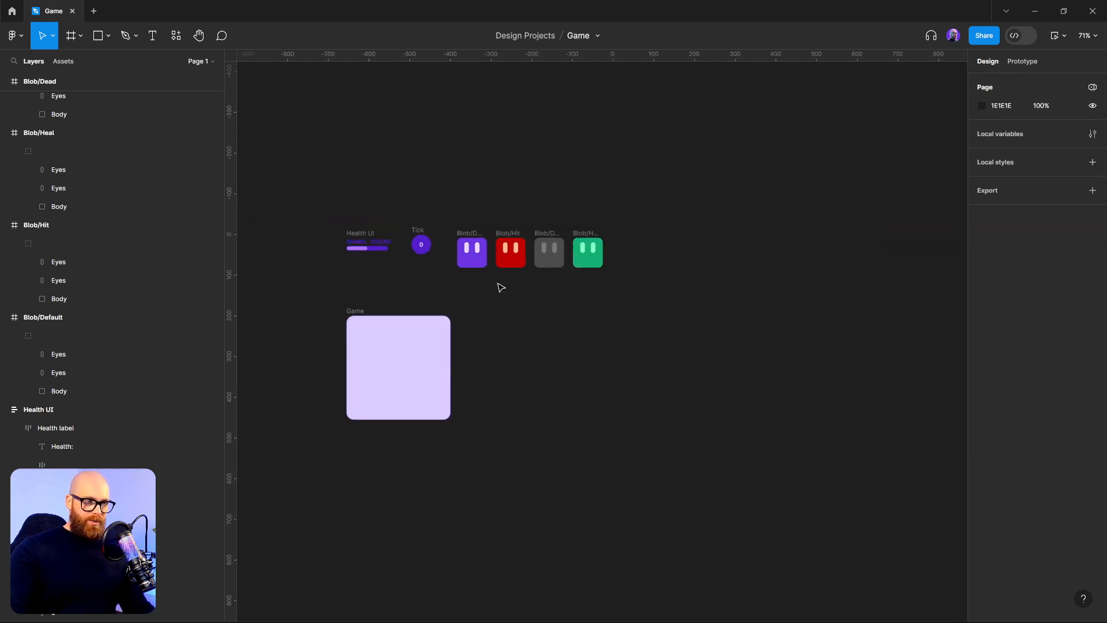
pyautogui.scroll(3, 499, 285)
pyautogui.moveTo(475, 293); pyautogui.dragTo(546, 286)
pyautogui.click(540, 239)
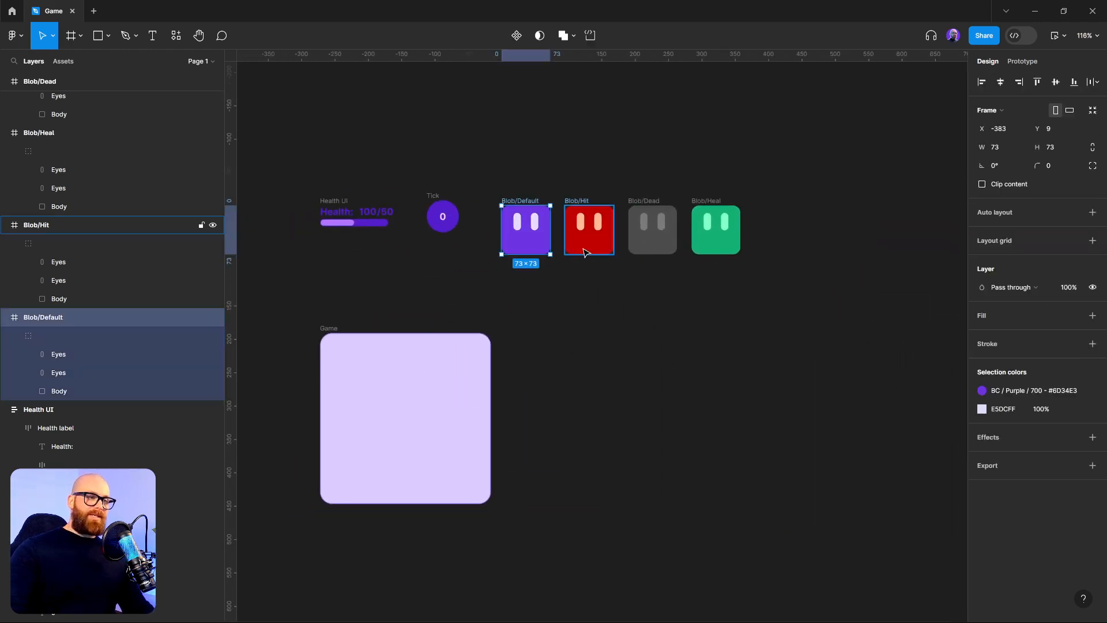
pyautogui.click(584, 252)
pyautogui.click(648, 236)
pyautogui.click(715, 239)
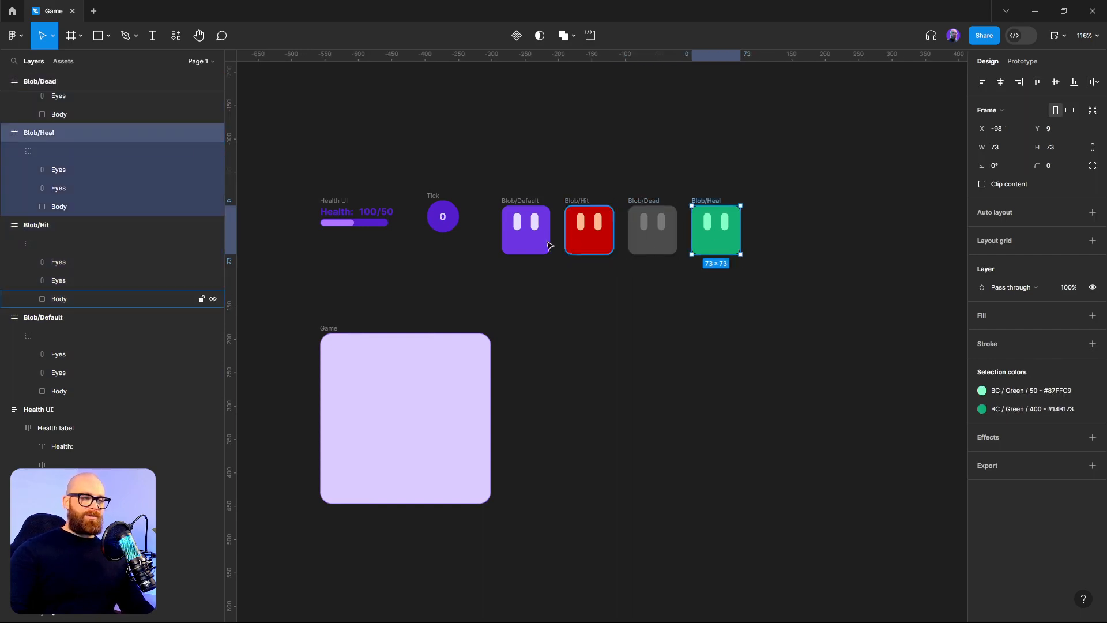
pyautogui.scroll(5, 603, 289)
pyautogui.hscroll(3, 469, 365)
pyautogui.scroll(-3, 455, 380)
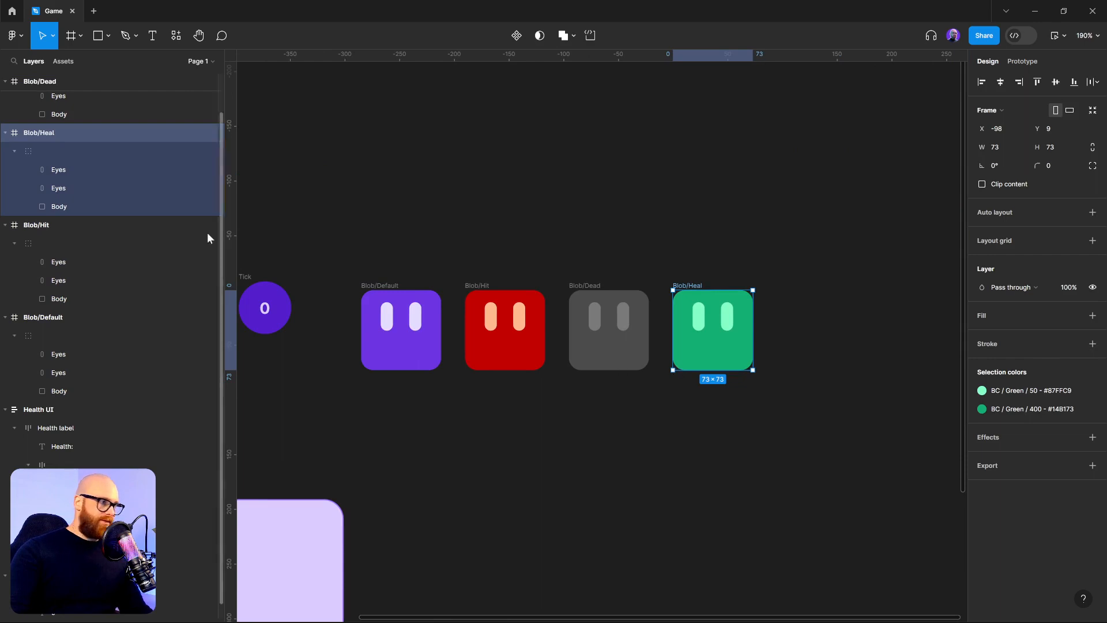
pyautogui.click(467, 265)
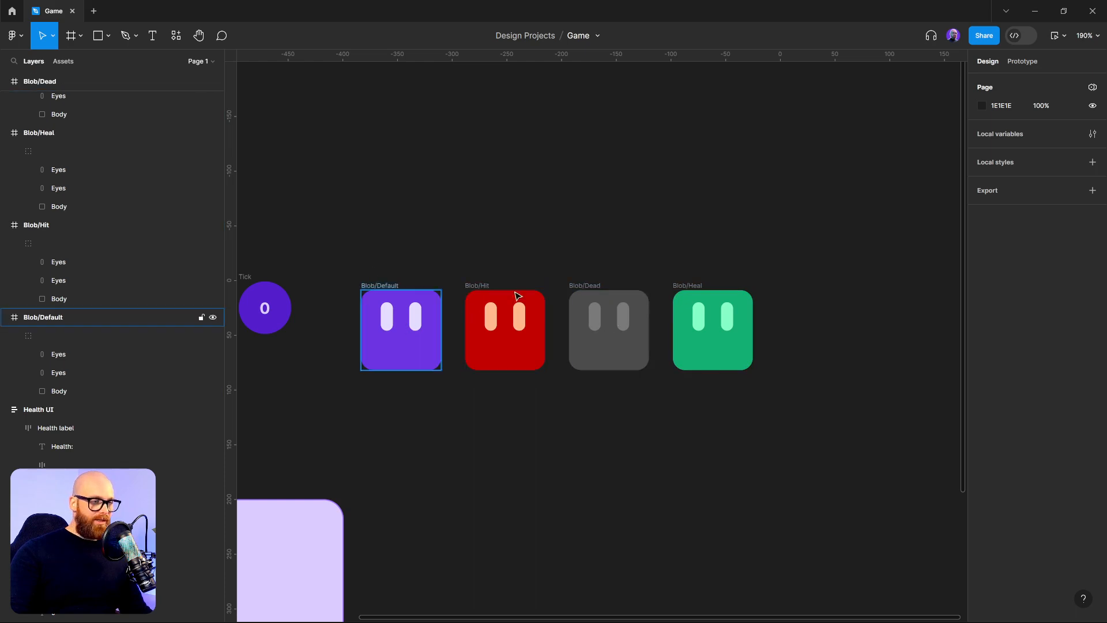
pyautogui.moveTo(342, 257)
pyautogui.mouseDown()
pyautogui.moveTo(454, 408)
pyautogui.moveTo(797, 455)
pyautogui.mouseUp()
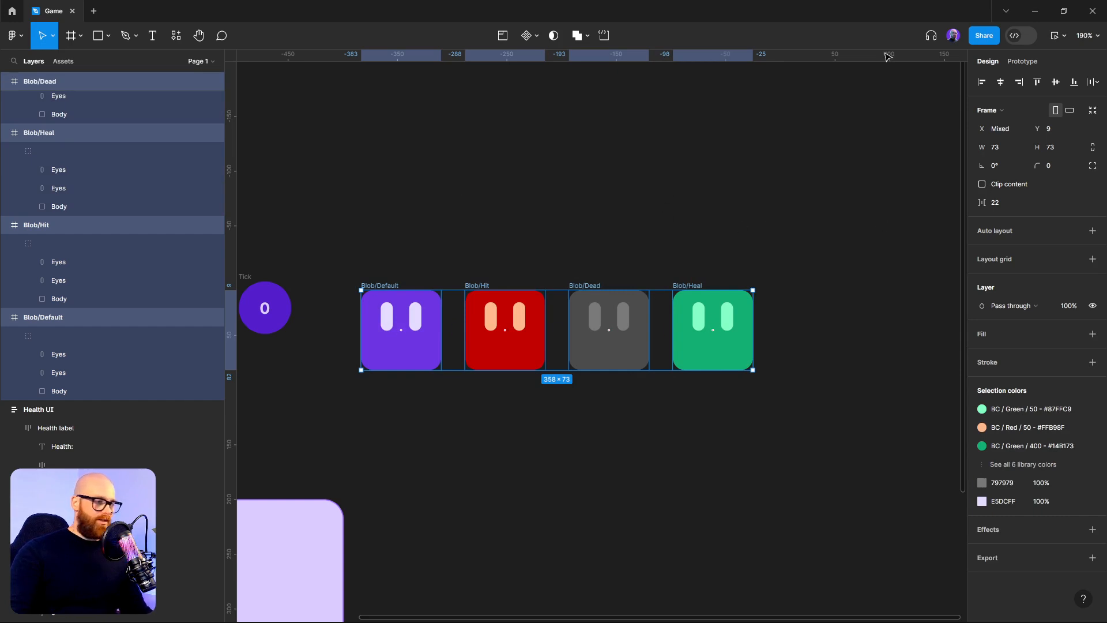
pyautogui.click(824, 247)
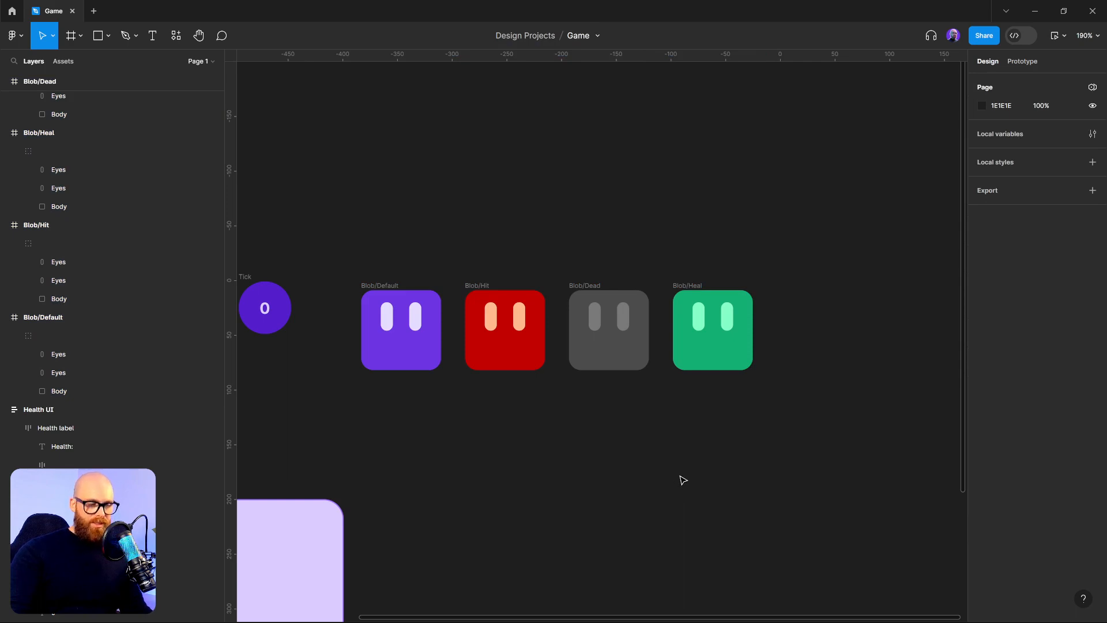
pyautogui.hscroll(-3, 836, 346)
pyautogui.scroll(-1, 836, 346)
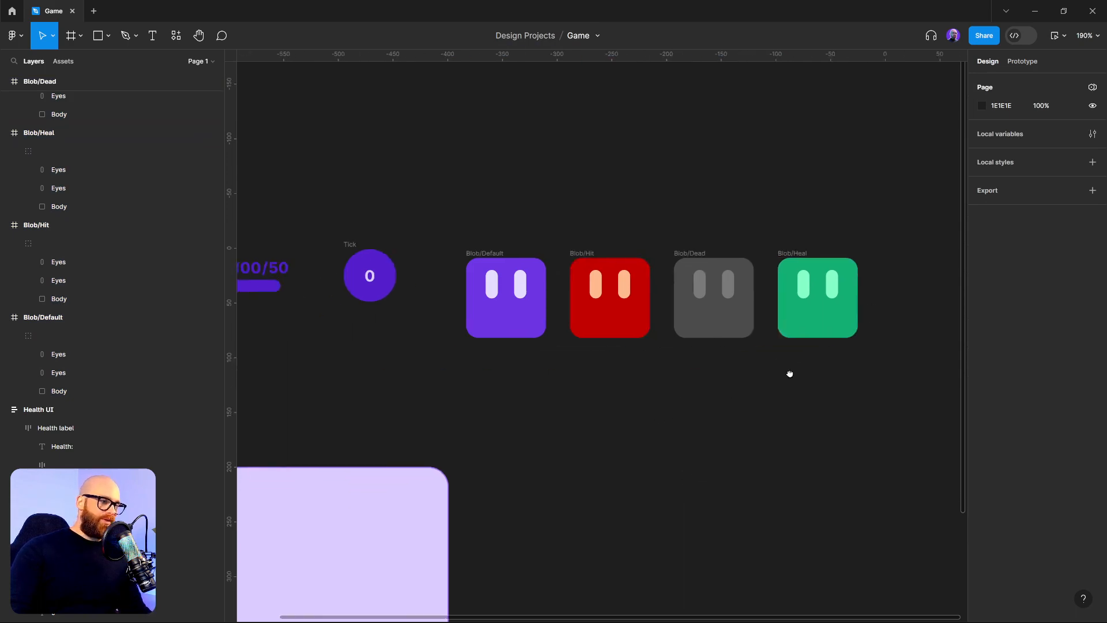
pyautogui.hscroll(-2, 646, 467)
pyautogui.scroll(-2, 645, 467)
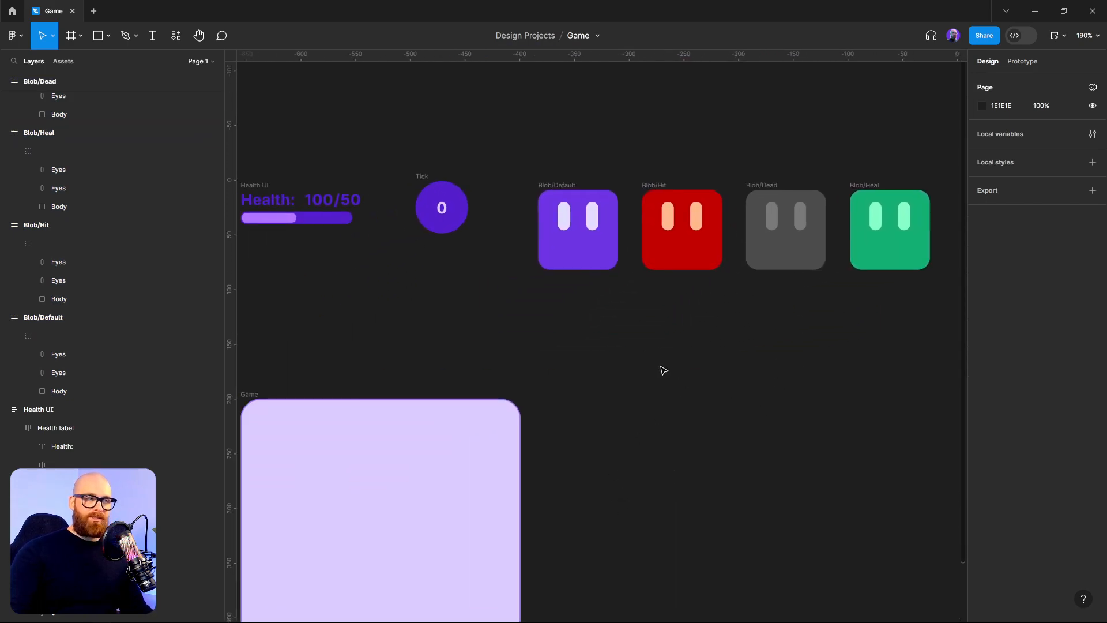
pyautogui.scroll(-1, 663, 357)
pyautogui.hscroll(-1, 663, 357)
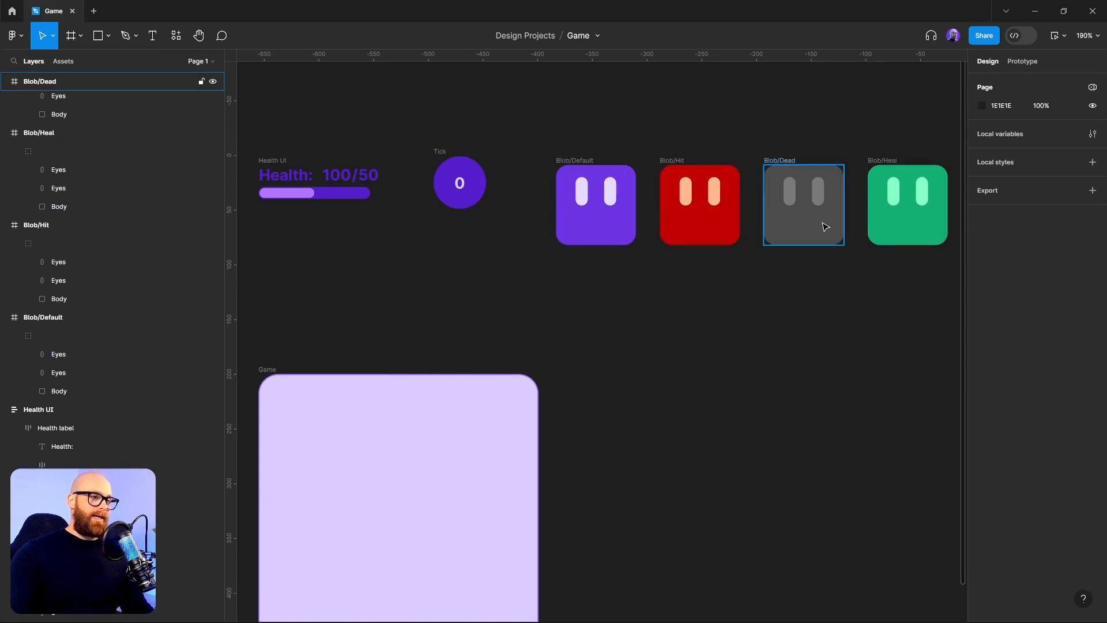
pyautogui.hscroll(4, 662, 227)
pyautogui.scroll(2, 662, 227)
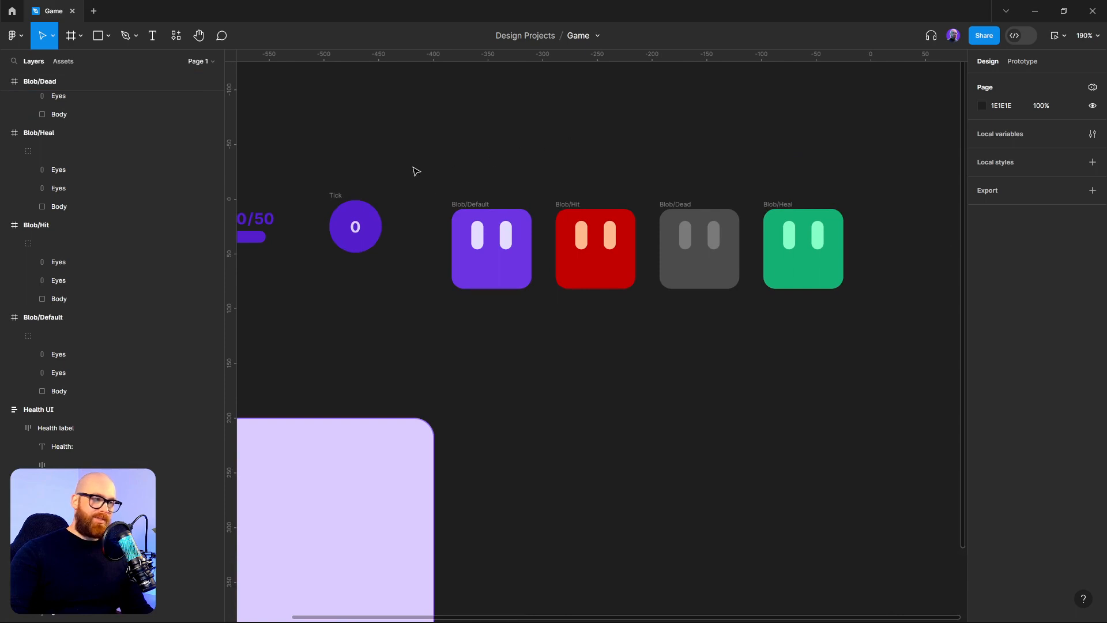
# - Review the four blob frames together, followed by the Health UI, Tick and Game frames
pyautogui.moveTo(415, 171); pyautogui.dragTo(886, 344)
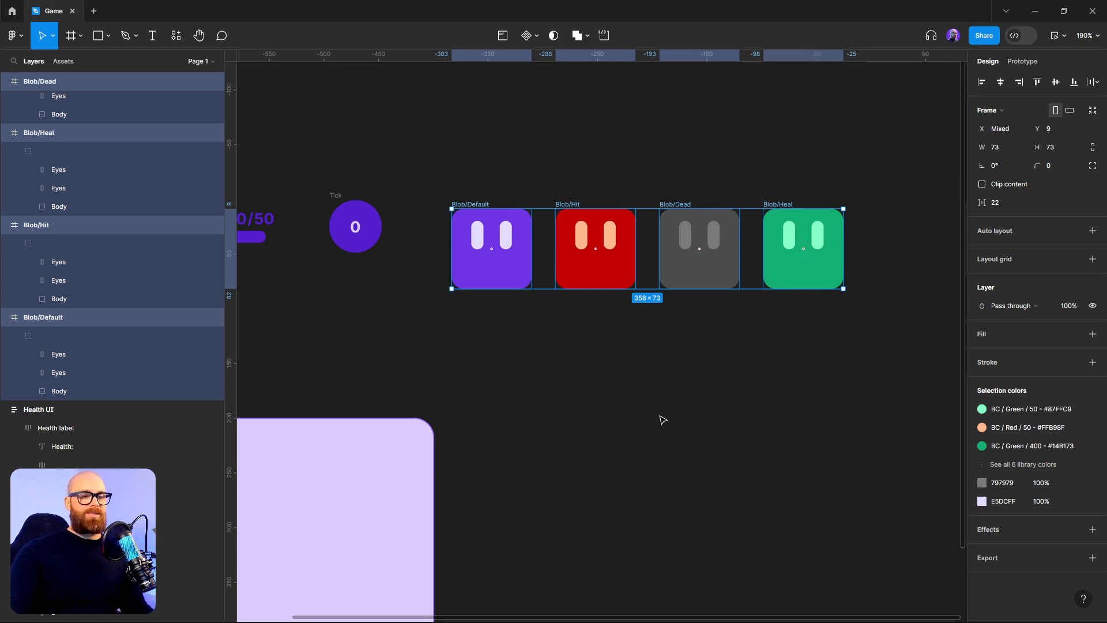
pyautogui.scroll(-1, 663, 386)
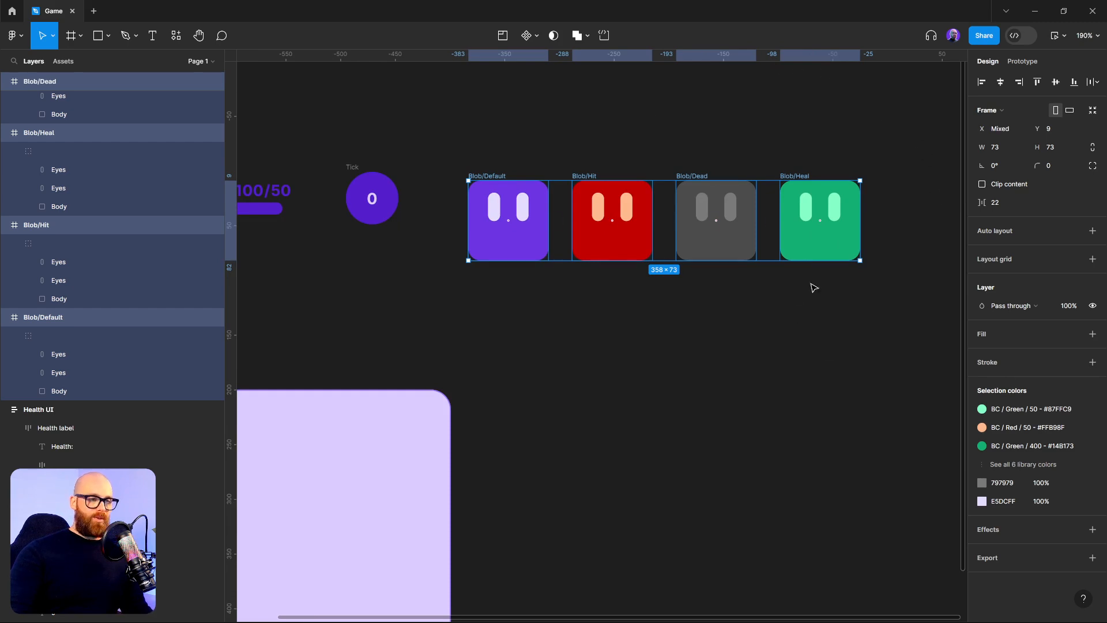
pyautogui.click(641, 274)
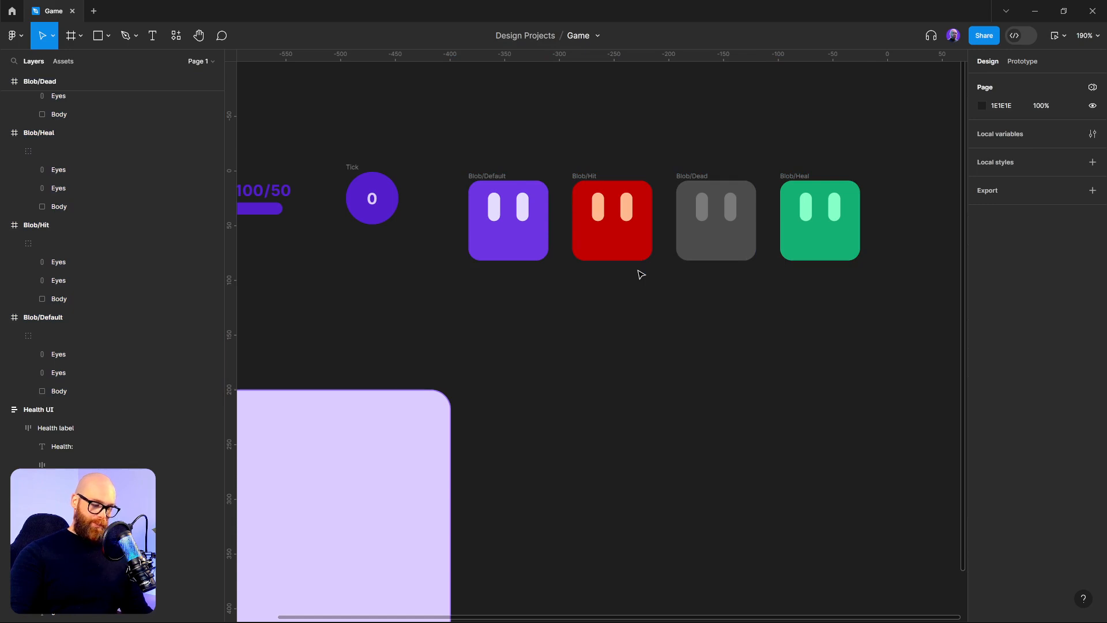
pyautogui.scroll(-5, 641, 274)
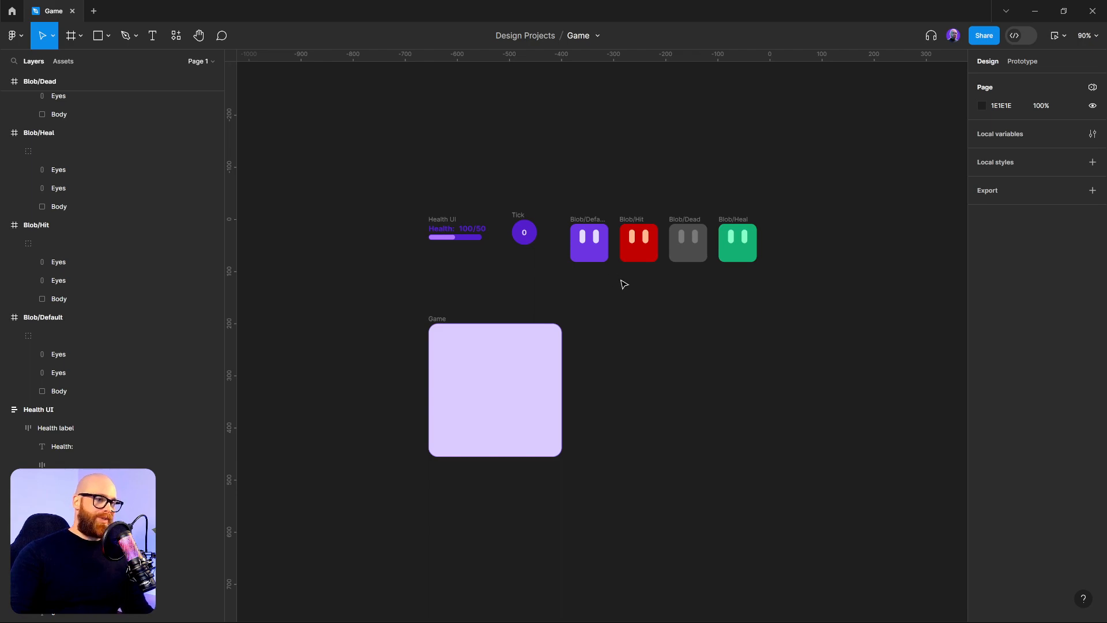
pyautogui.moveTo(558, 203); pyautogui.dragTo(817, 298)
pyautogui.click(840, 373)
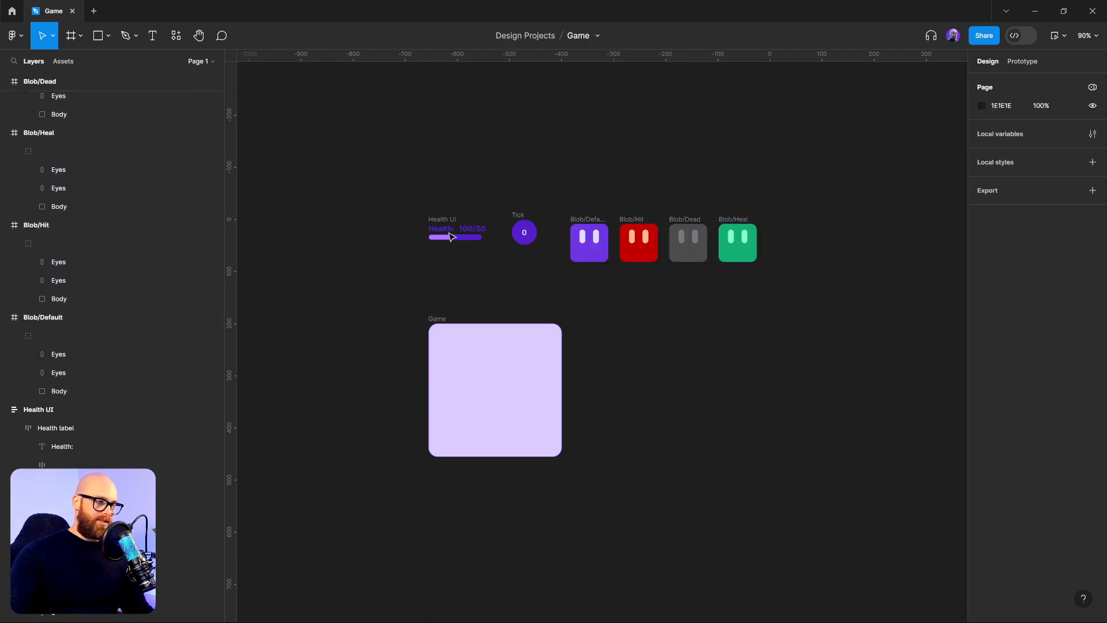
pyautogui.moveTo(408, 197)
pyautogui.mouseDown()
pyautogui.moveTo(504, 285)
pyautogui.moveTo(507, 276)
pyautogui.mouseUp()
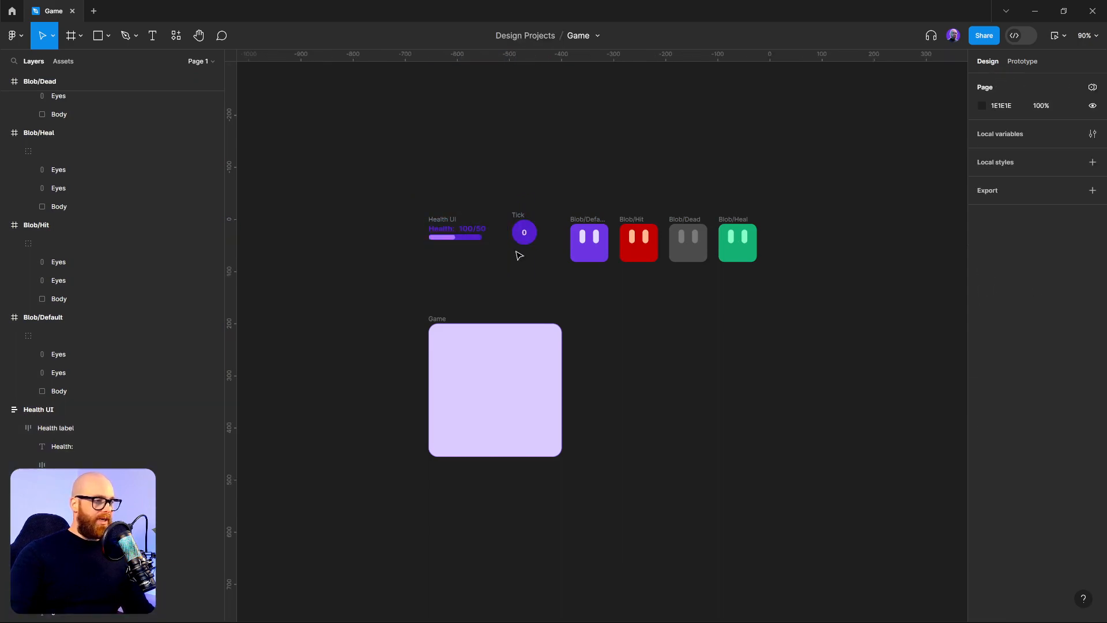
pyautogui.click(524, 232)
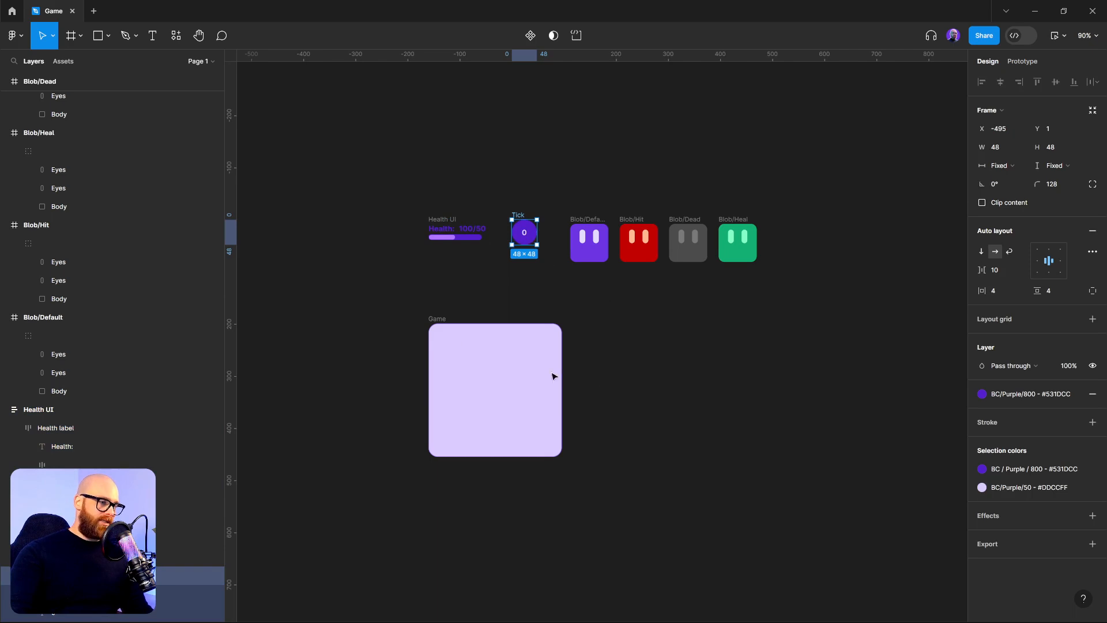
pyautogui.click(451, 321)
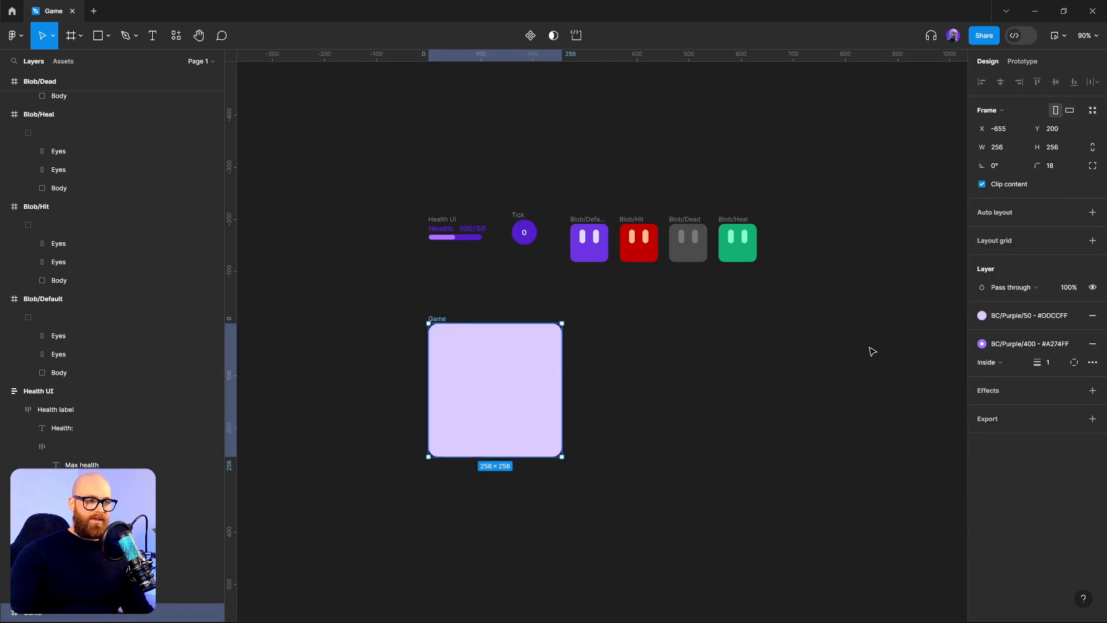
# - Clear the selection and open the file's local variables
pyautogui.click(641, 333)
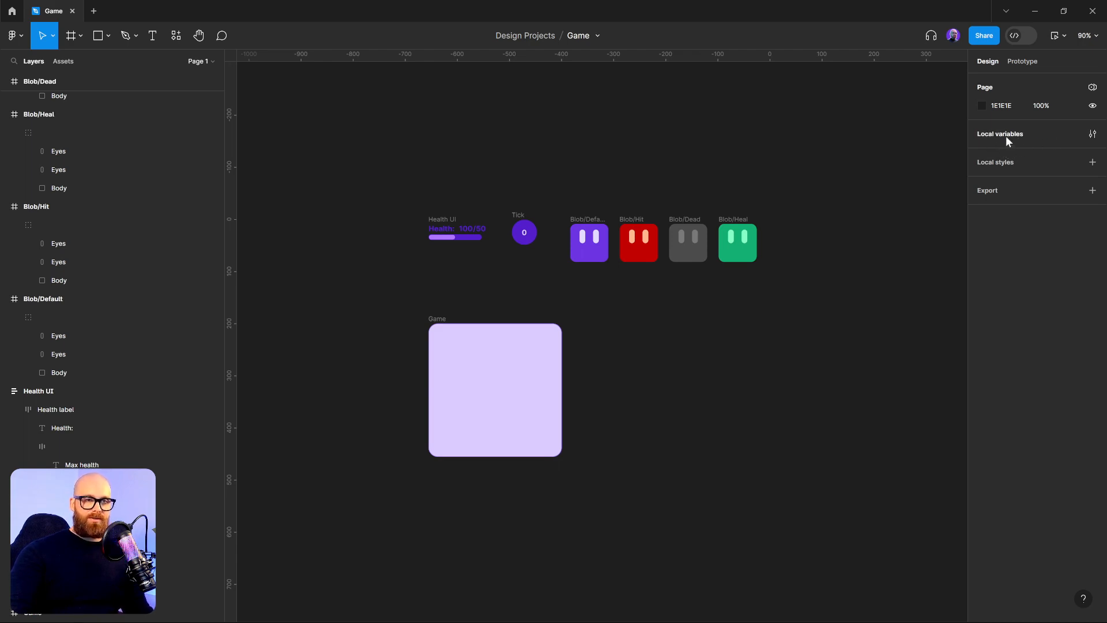
pyautogui.click(1024, 136)
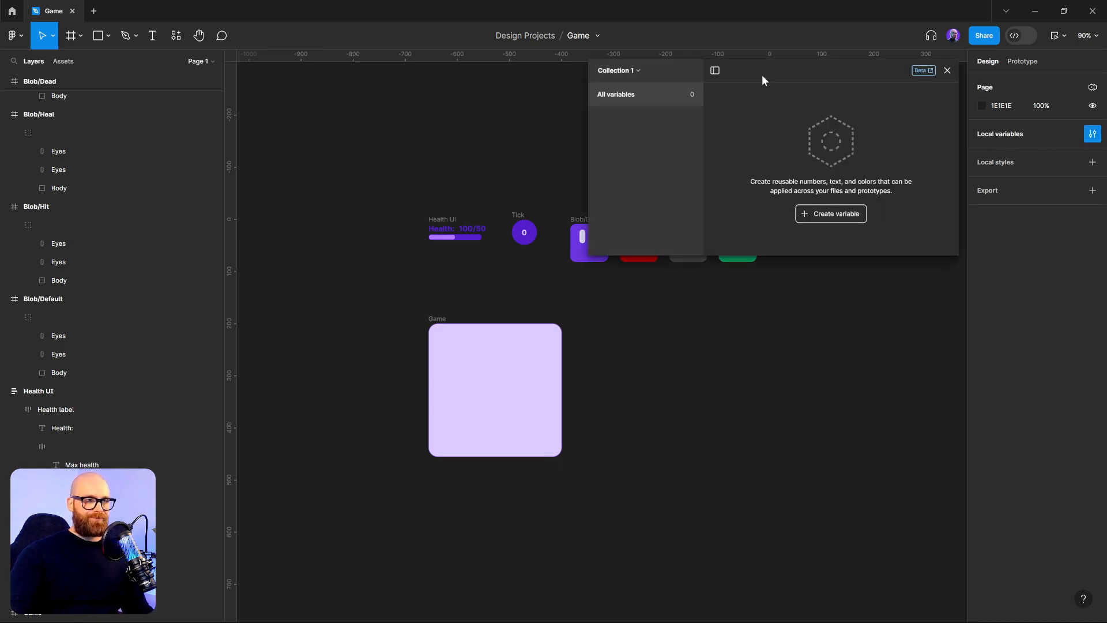
# - Move the variables window clear of the blob frames and rename its collection as "Game state controler"
pyautogui.moveTo(762, 74); pyautogui.dragTo(775, 303)
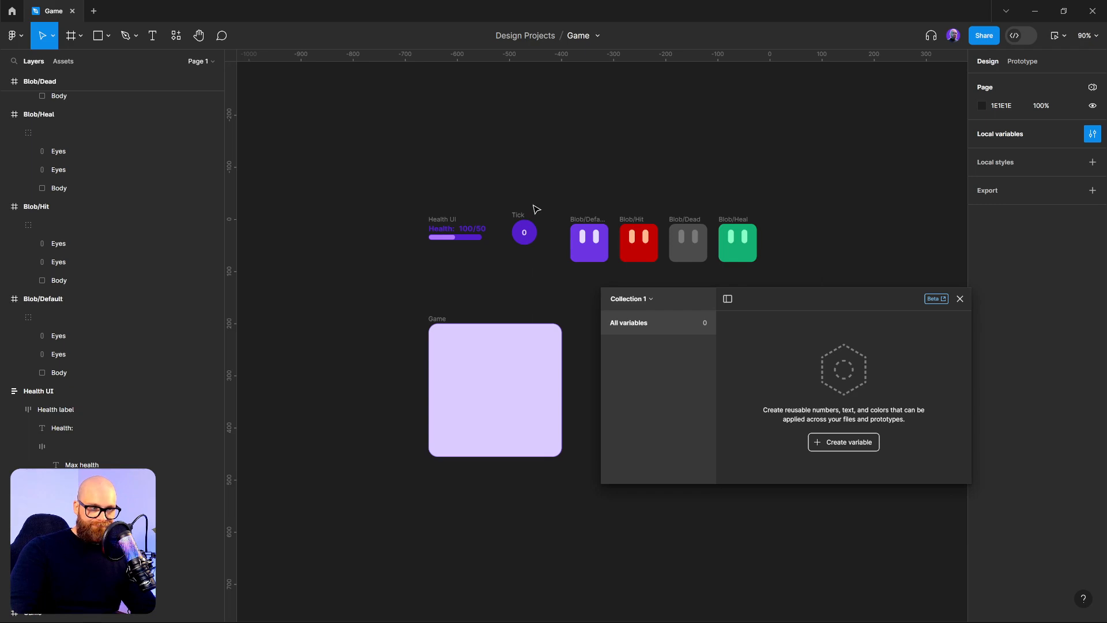
pyautogui.click(651, 300)
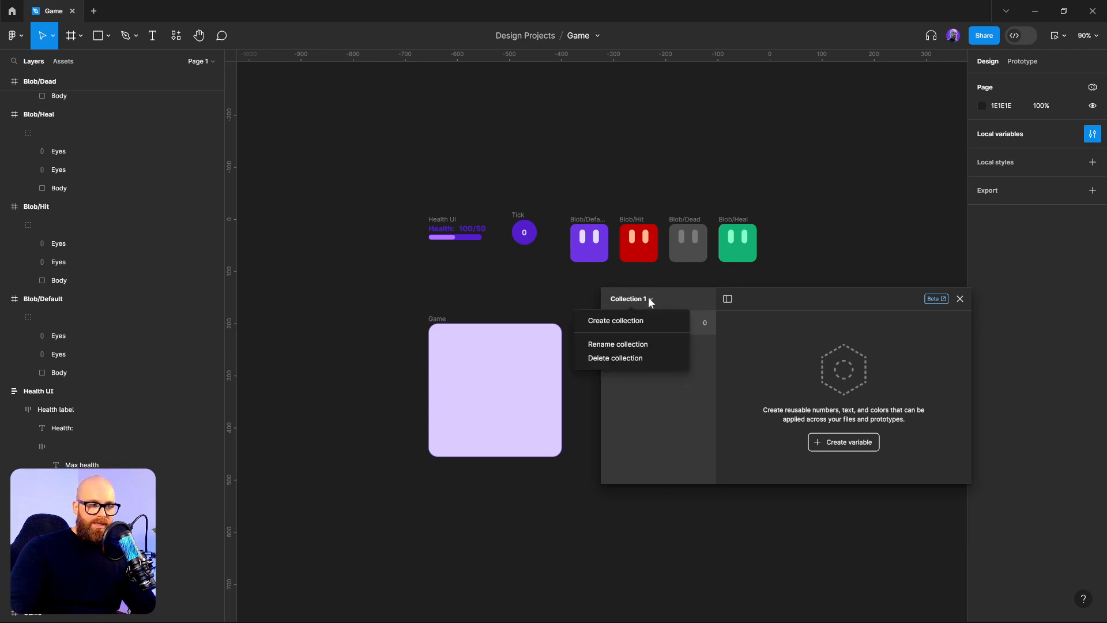
pyautogui.click(638, 346)
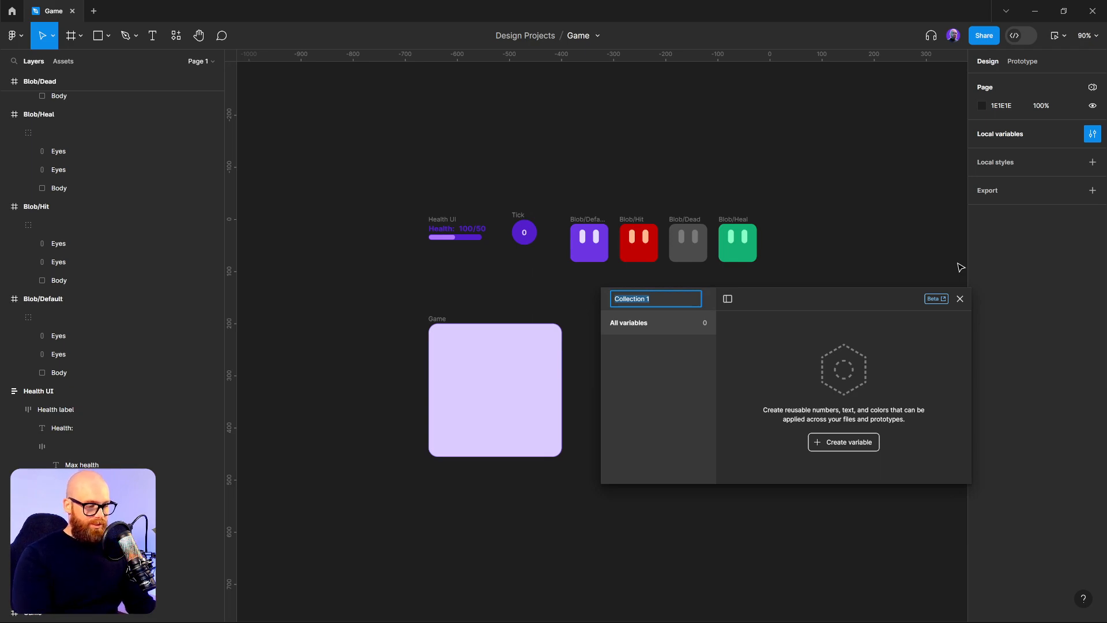
pyautogui.press('super+h')
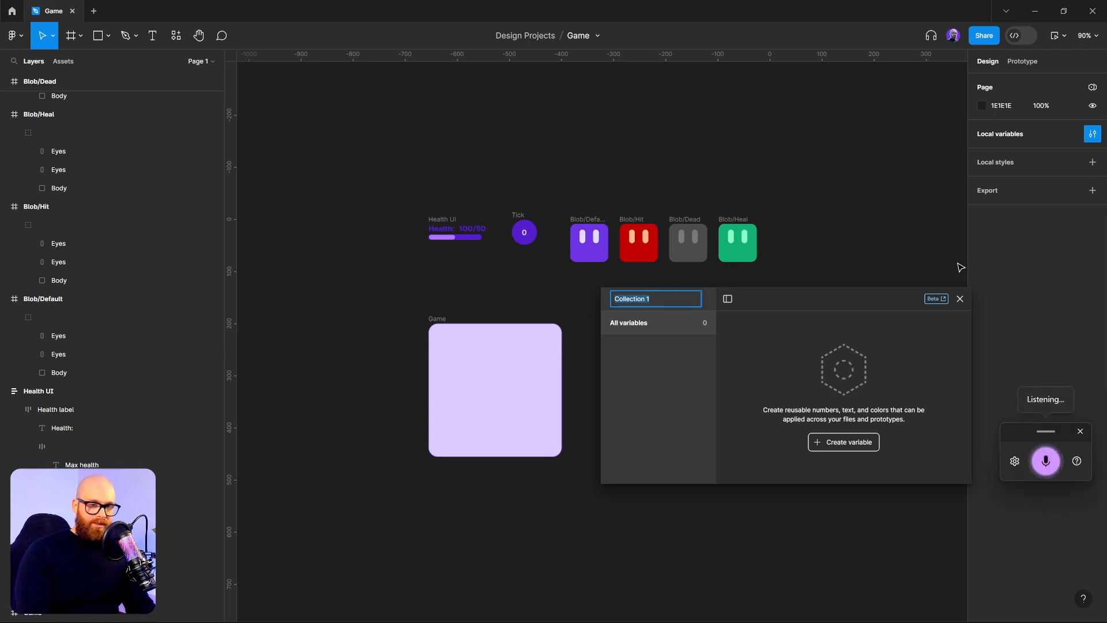
pyautogui.write('game state')
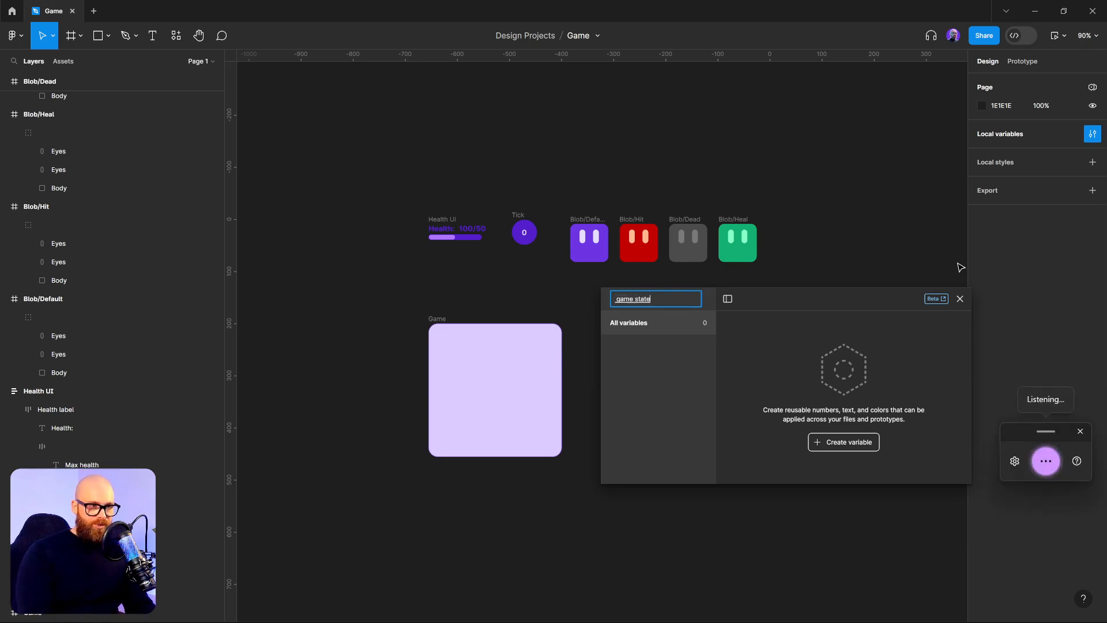
pyautogui.write(' controler')
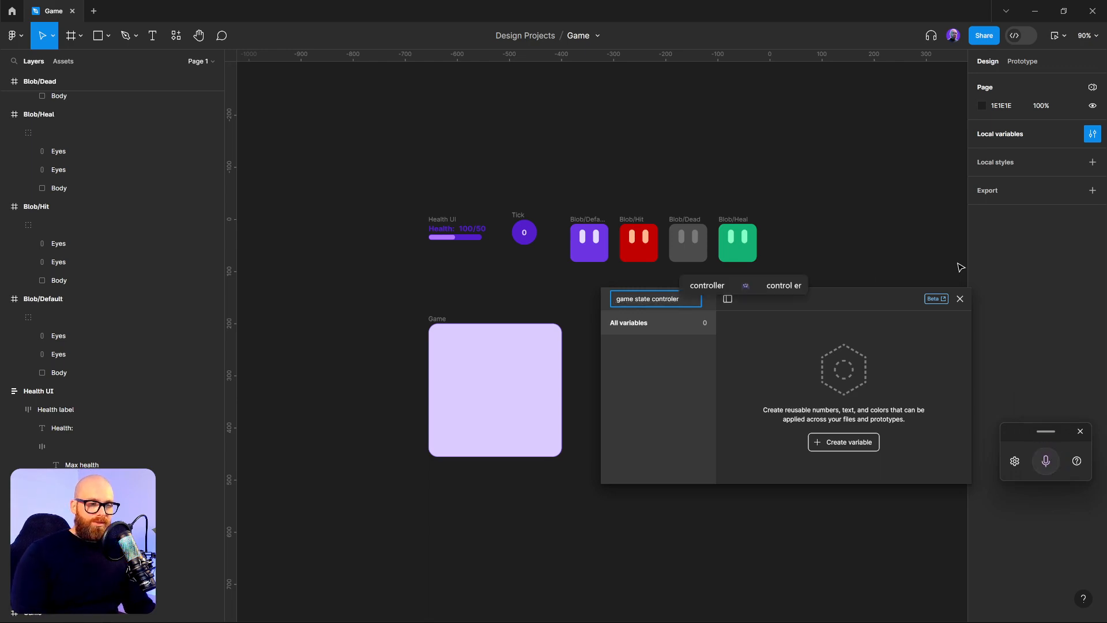
pyautogui.press('Left')
pyautogui.press('Left')
pyautogui.press('Left')
pyautogui.press('Left')
pyautogui.press('Left')
pyautogui.press('Left')
pyautogui.press('Left')
pyautogui.press('Left')
pyautogui.press('Left')
pyautogui.press('Left')
pyautogui.press('Left')
pyautogui.press('Left')
pyautogui.press('Left')
pyautogui.press('Left')
pyautogui.press('Left')
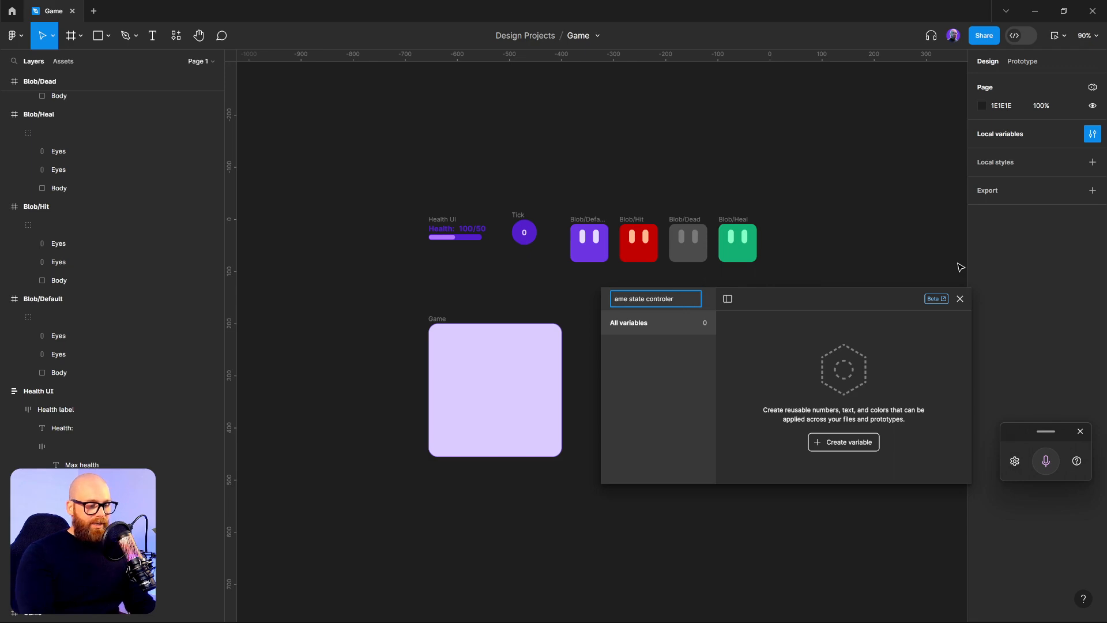
pyautogui.press('BackSpace')
pyautogui.write('G')
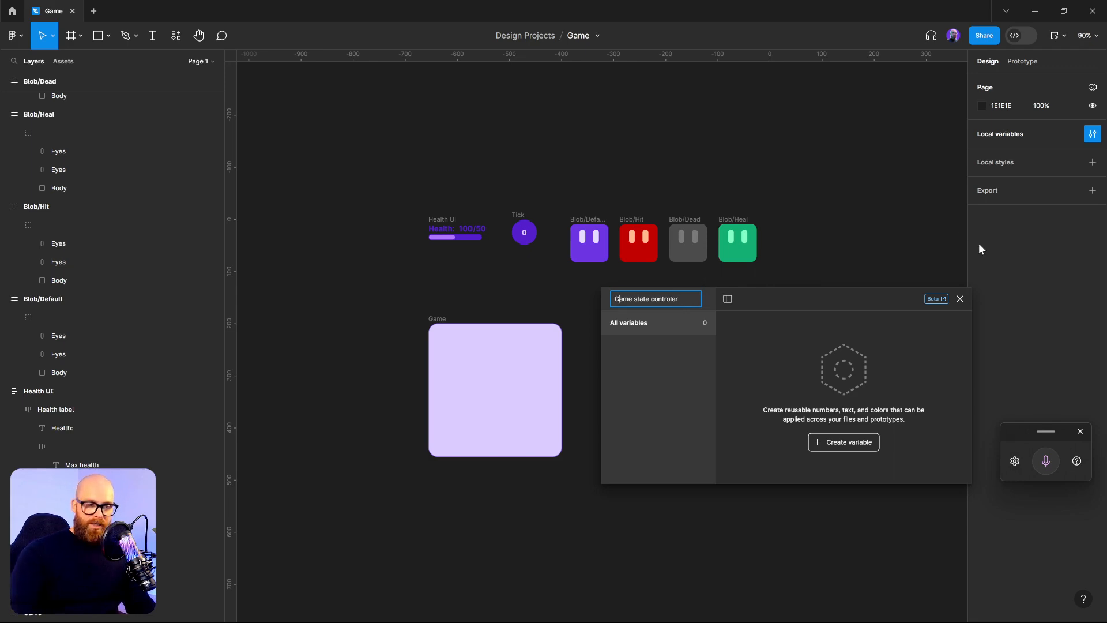
pyautogui.press('Return')
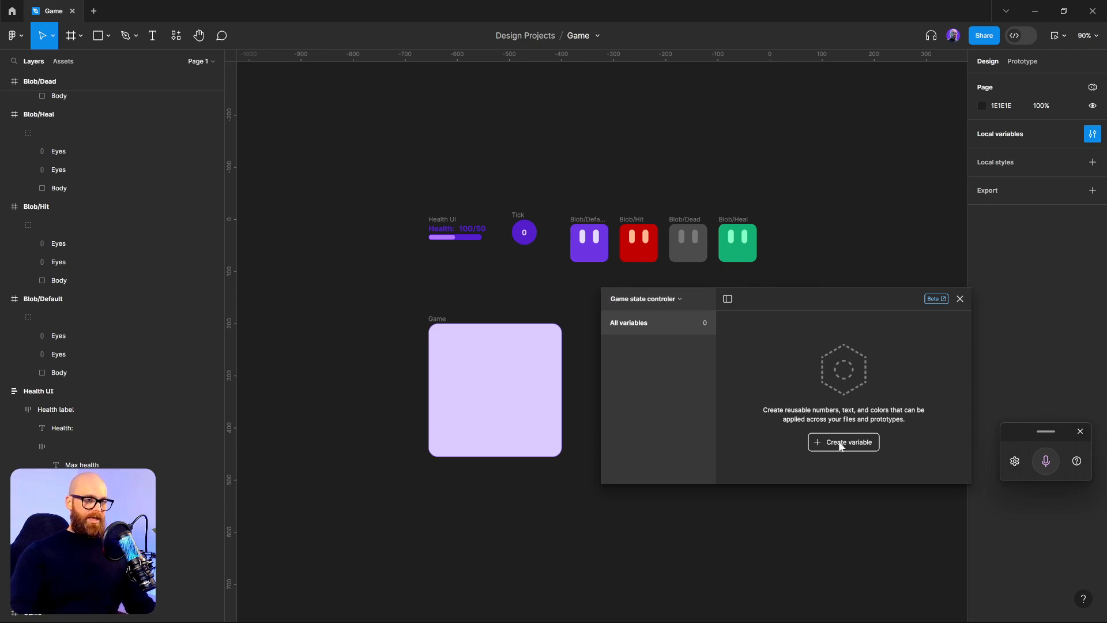
# - Create a number variable named "Timer" in the Game state controler collection and set its value to 120
pyautogui.click(849, 441)
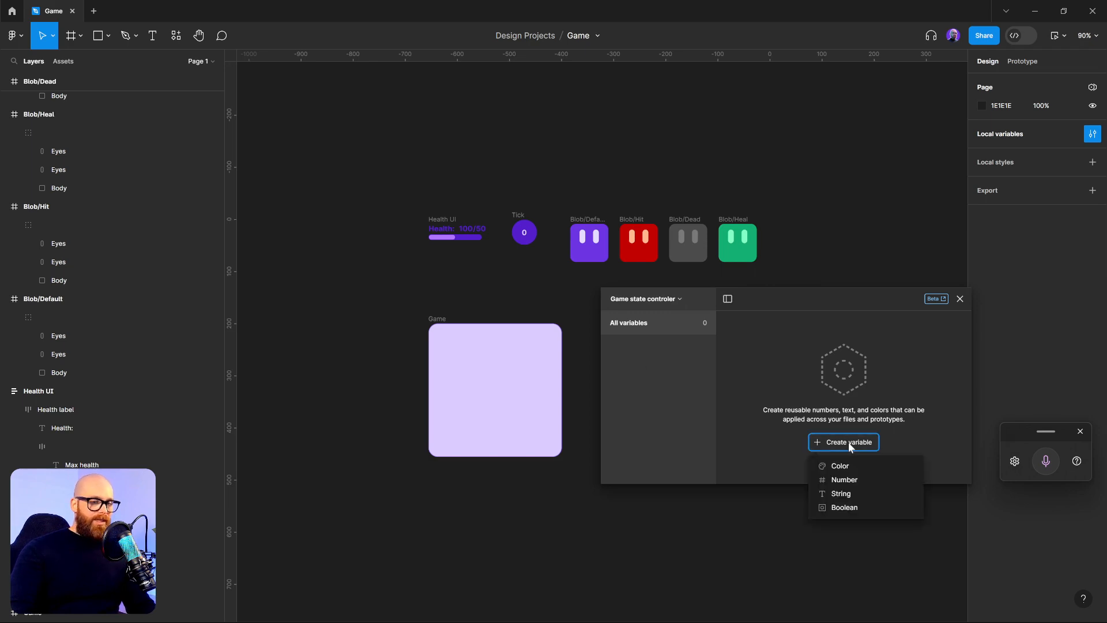
pyautogui.click(853, 482)
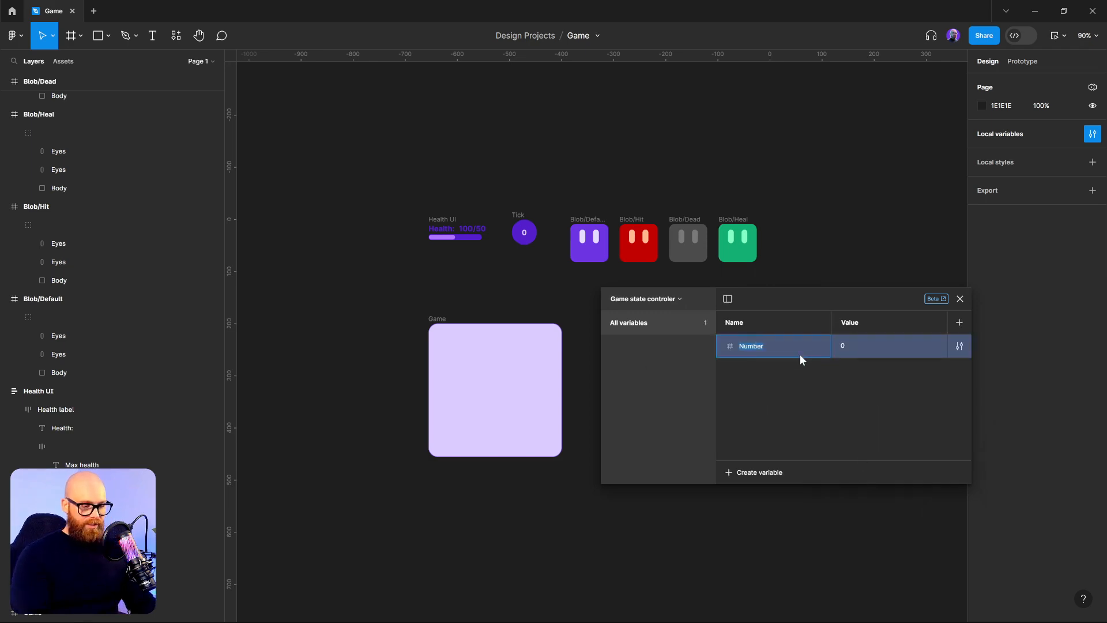
pyautogui.write('Timer')
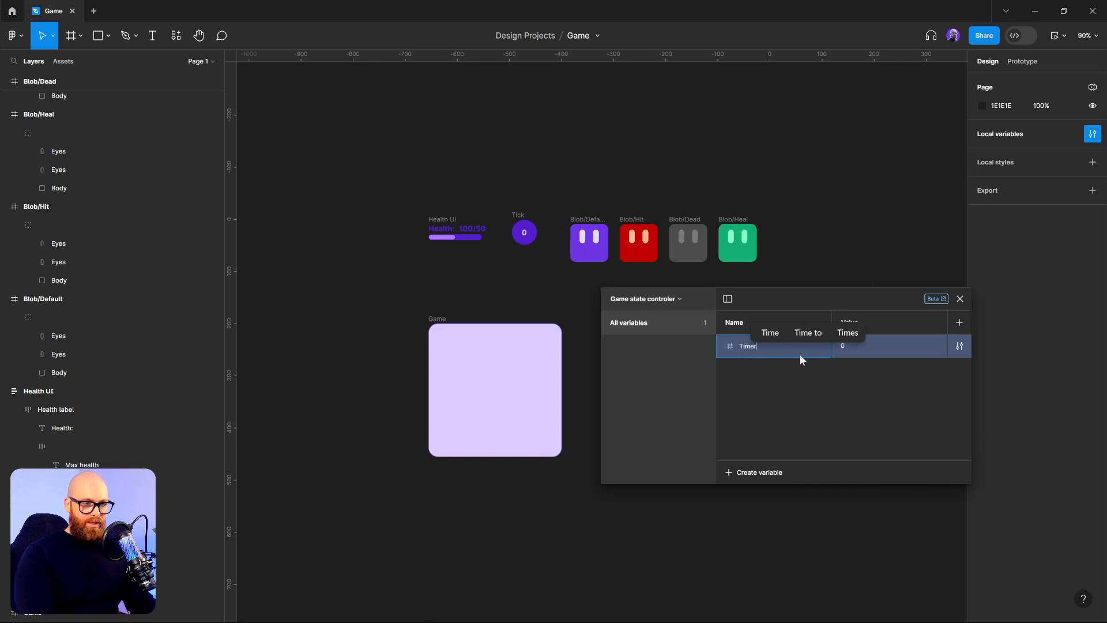
pyautogui.press('Return')
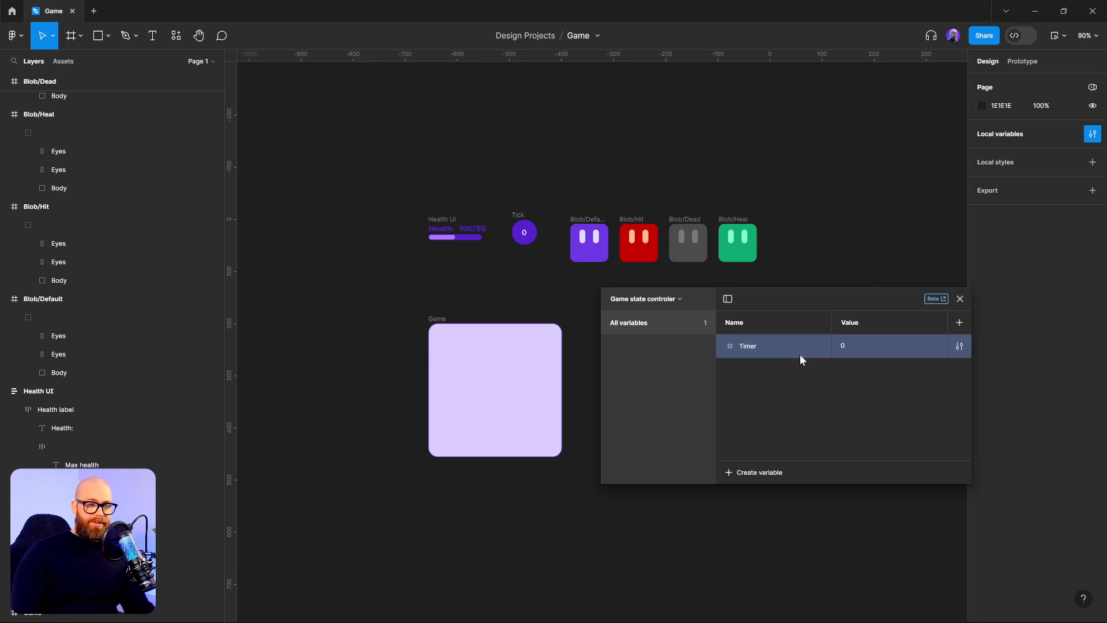
pyautogui.click(858, 347)
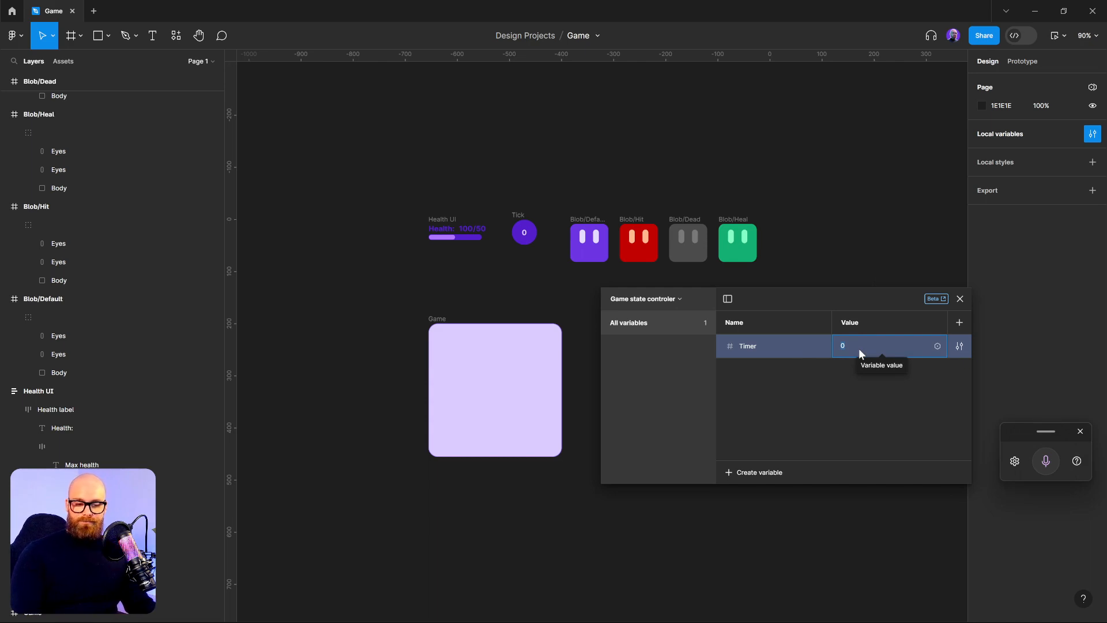
pyautogui.write('12')
pyautogui.press('Return')
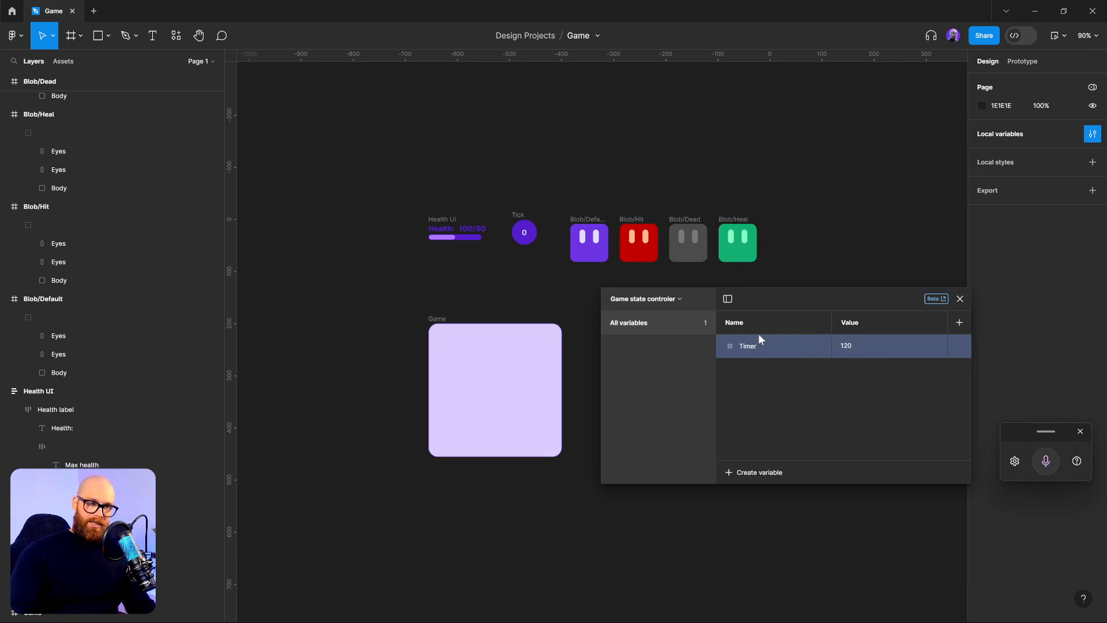
# - Create a second variable collection named "Character state controler"
pyautogui.click(669, 301)
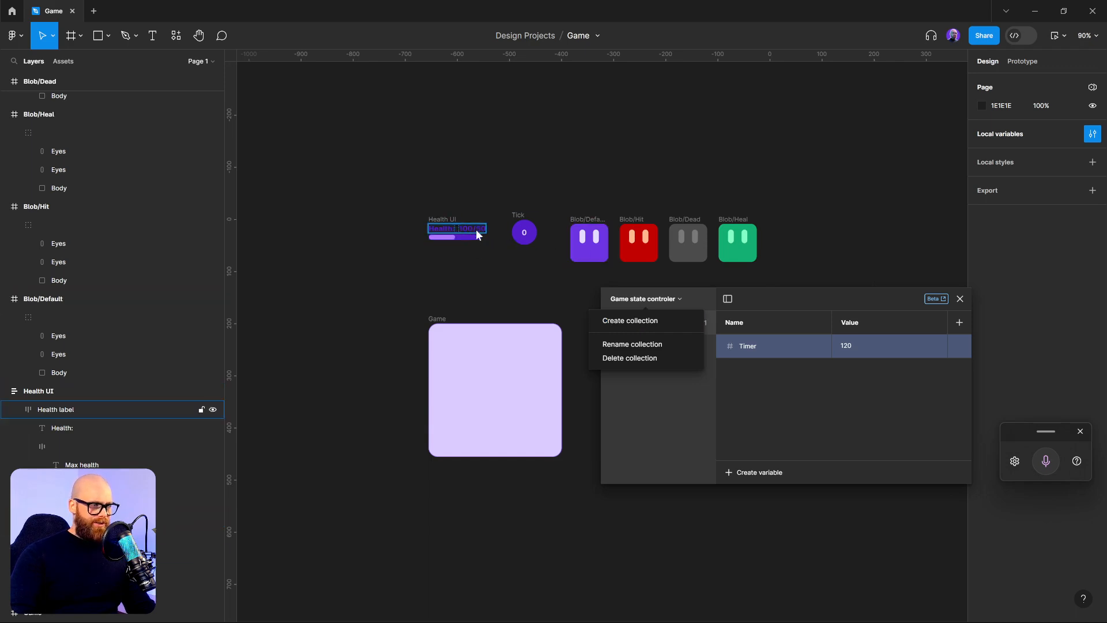
pyautogui.click(650, 323)
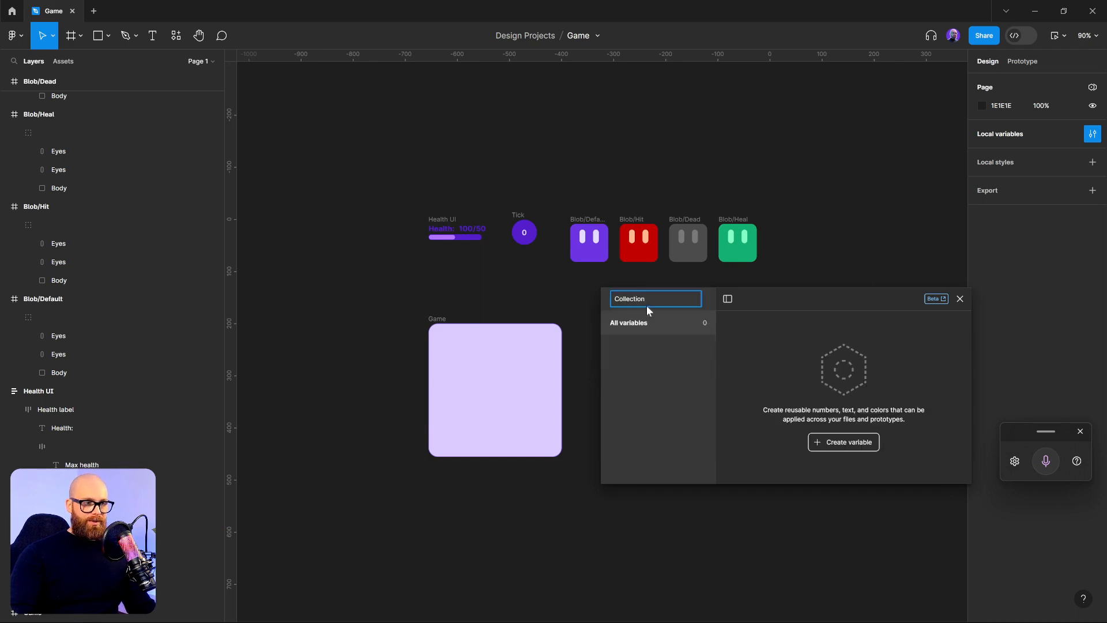
pyautogui.press('BackSpace')
pyautogui.press('BackSpace')
pyautogui.press('BackSpace')
pyautogui.press('BackSpace')
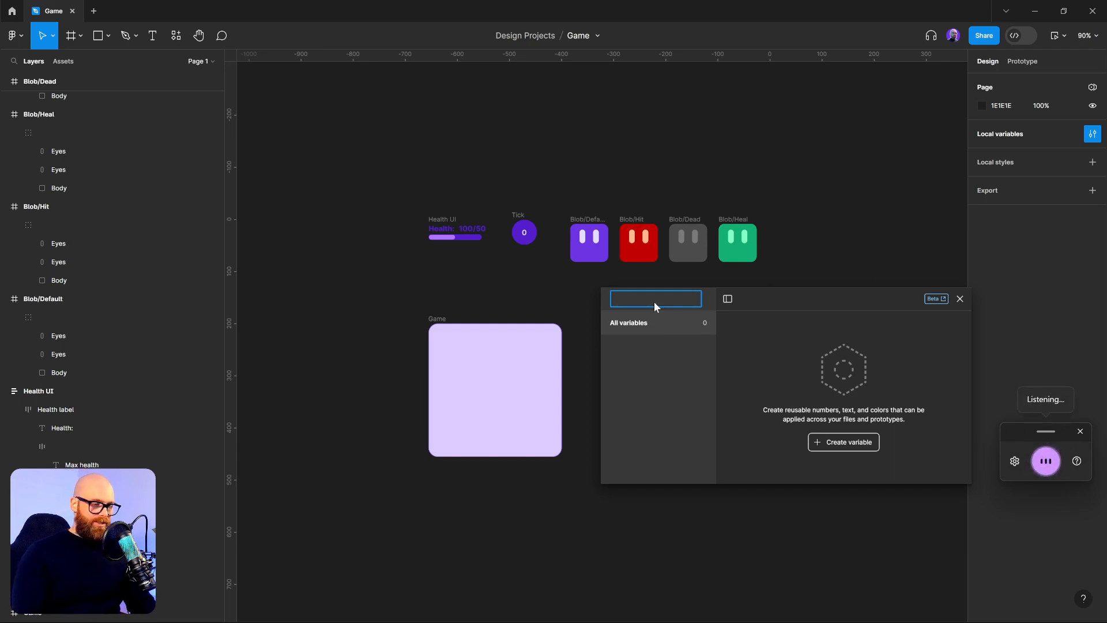
pyautogui.write('Character state')
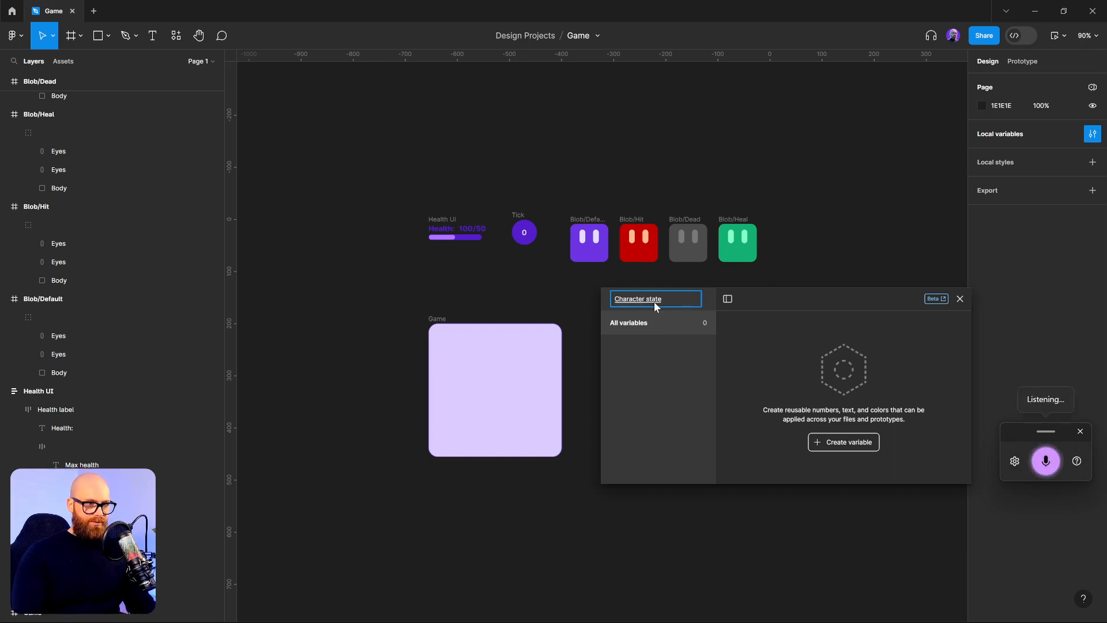
pyautogui.write(' control')
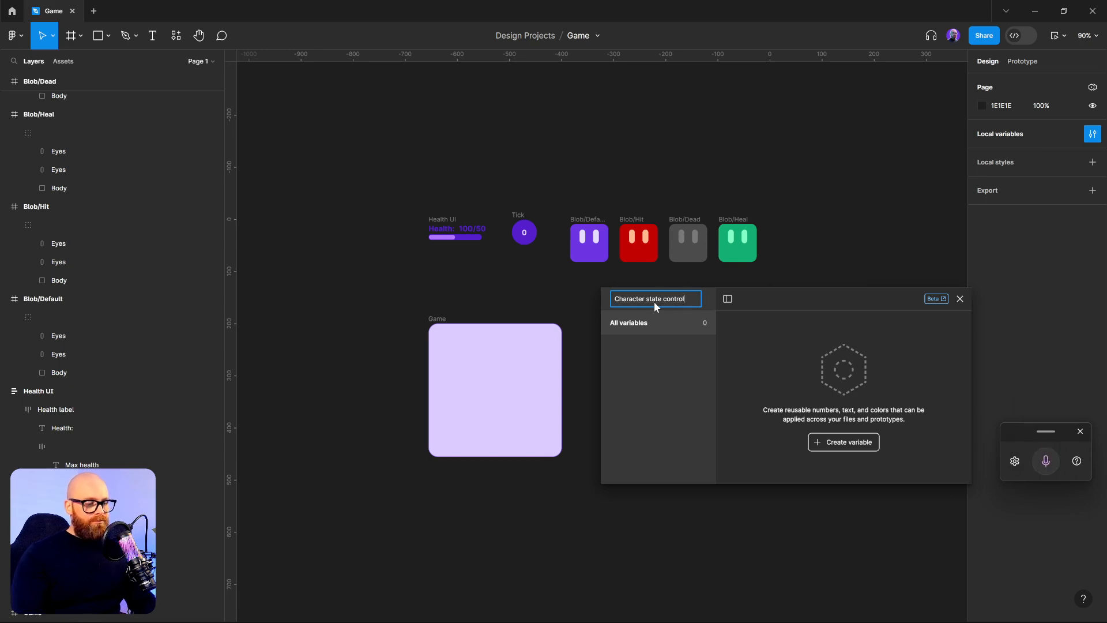
pyautogui.write('er')
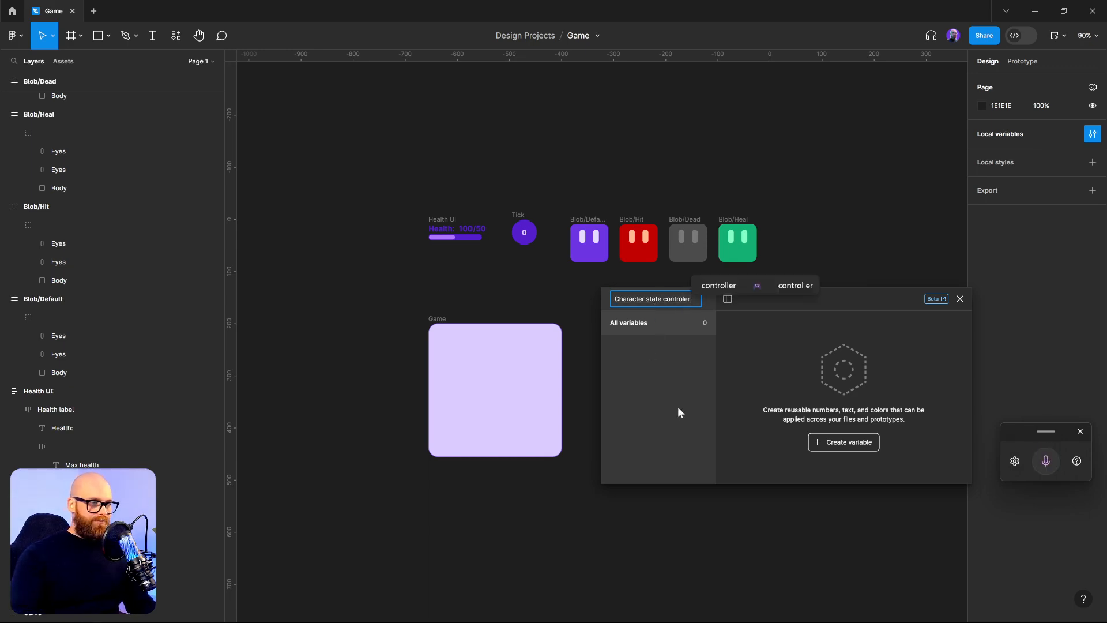
pyautogui.click(648, 383)
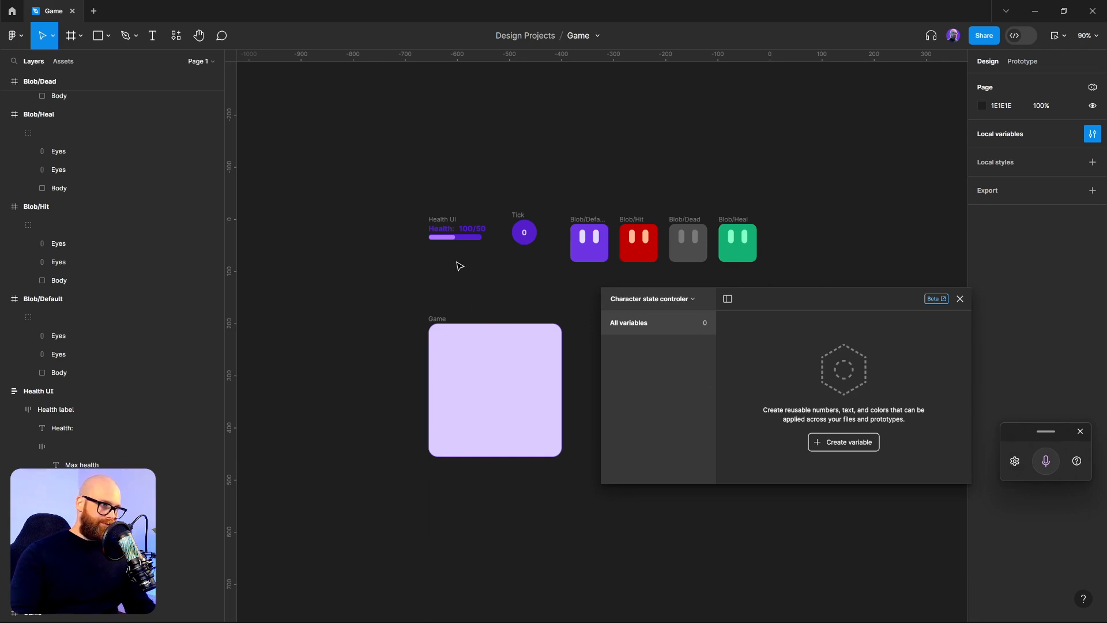
# - Add two number variables named "Current health" and "Maximum health" to the Character state controler collection
pyautogui.click(841, 441)
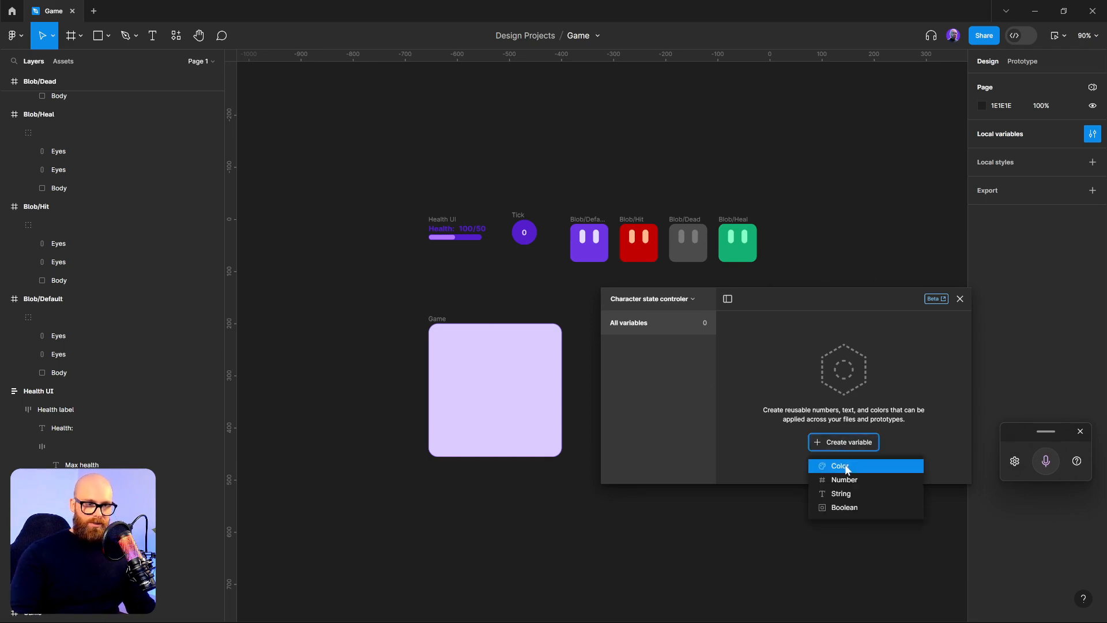
pyautogui.click(842, 480)
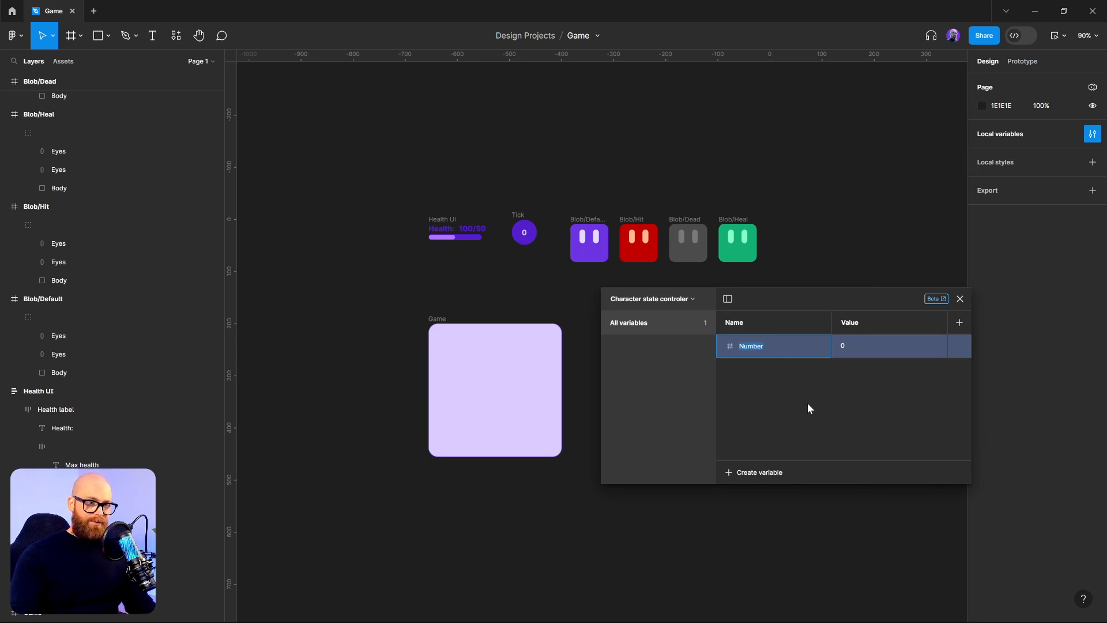
pyautogui.write('Current health')
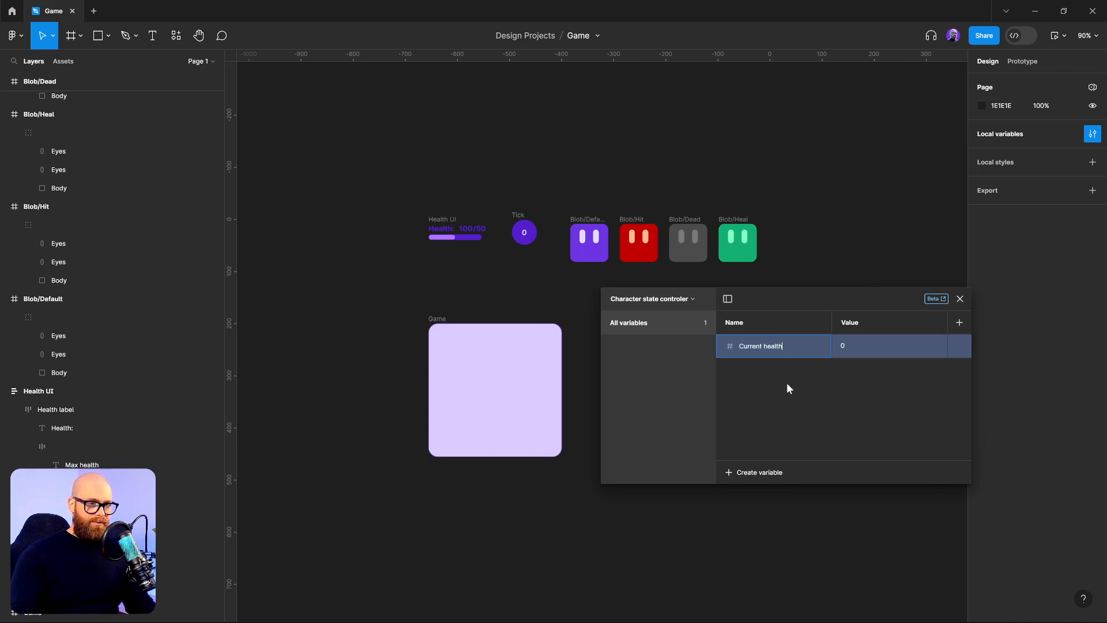
pyautogui.click(765, 470)
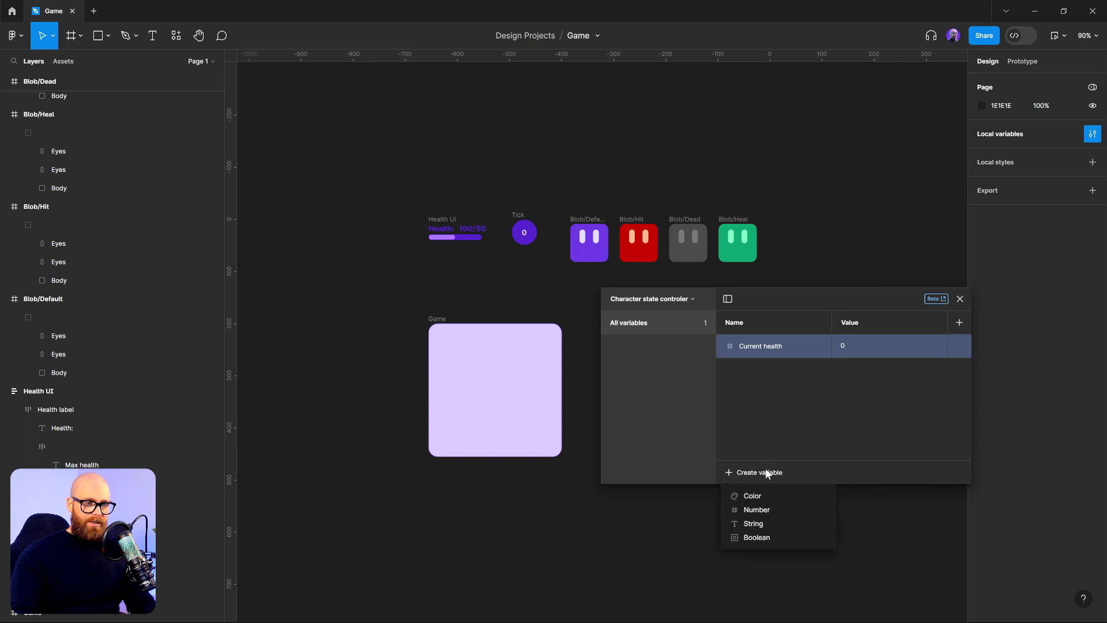
pyautogui.click(761, 509)
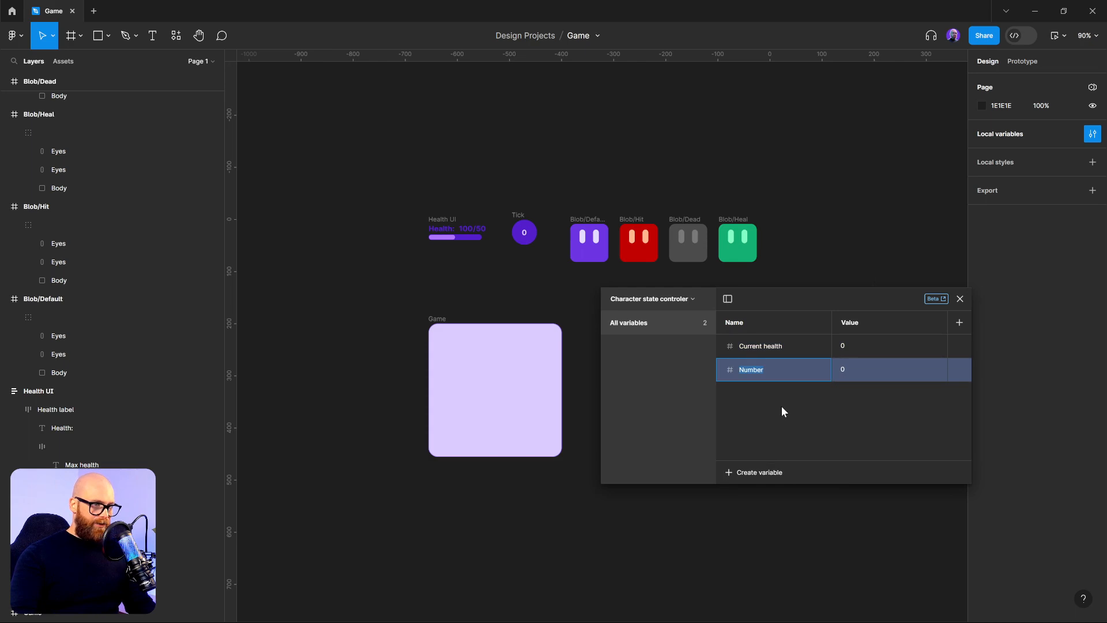
pyautogui.write('Maximum health')
pyautogui.press('Return')
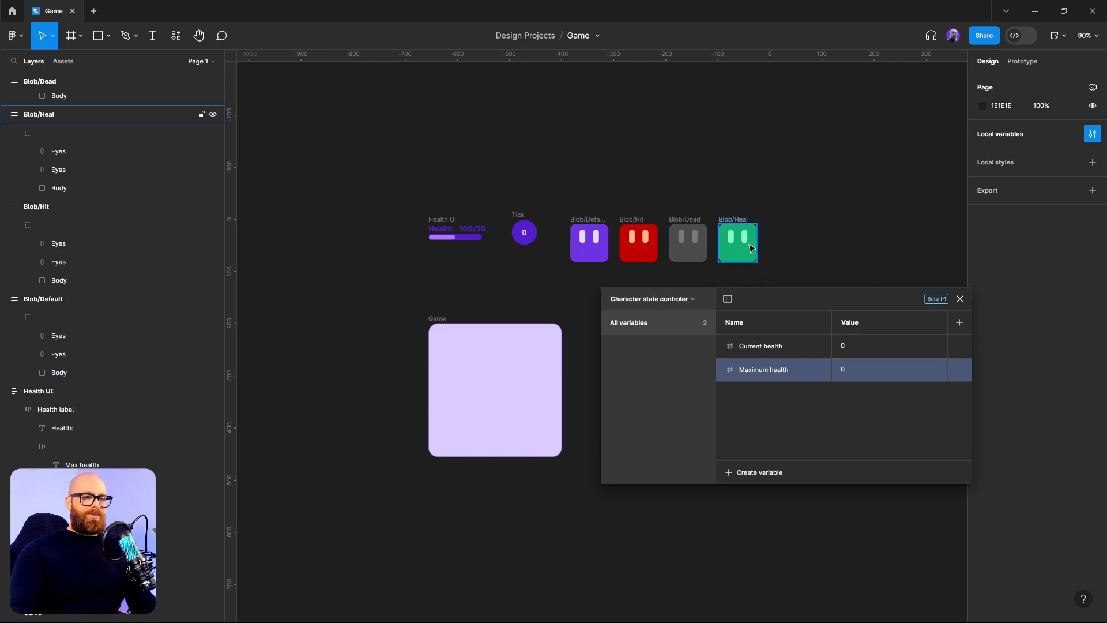
# - Add a number variable named "Healing amount" to the Character state controler collection
pyautogui.click(762, 472)
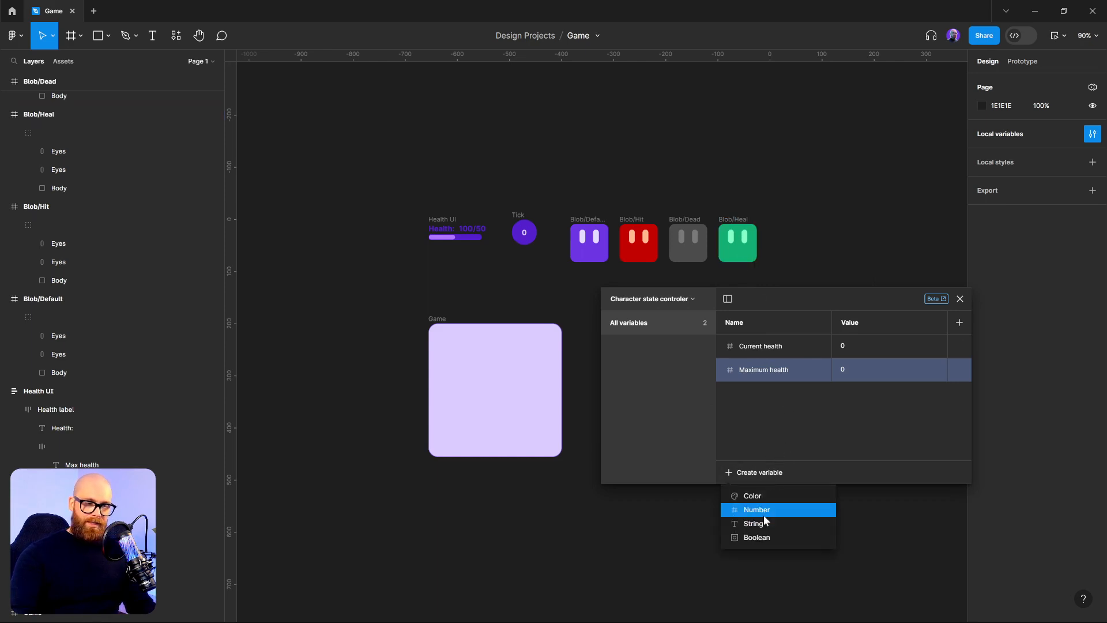
pyautogui.click(755, 536)
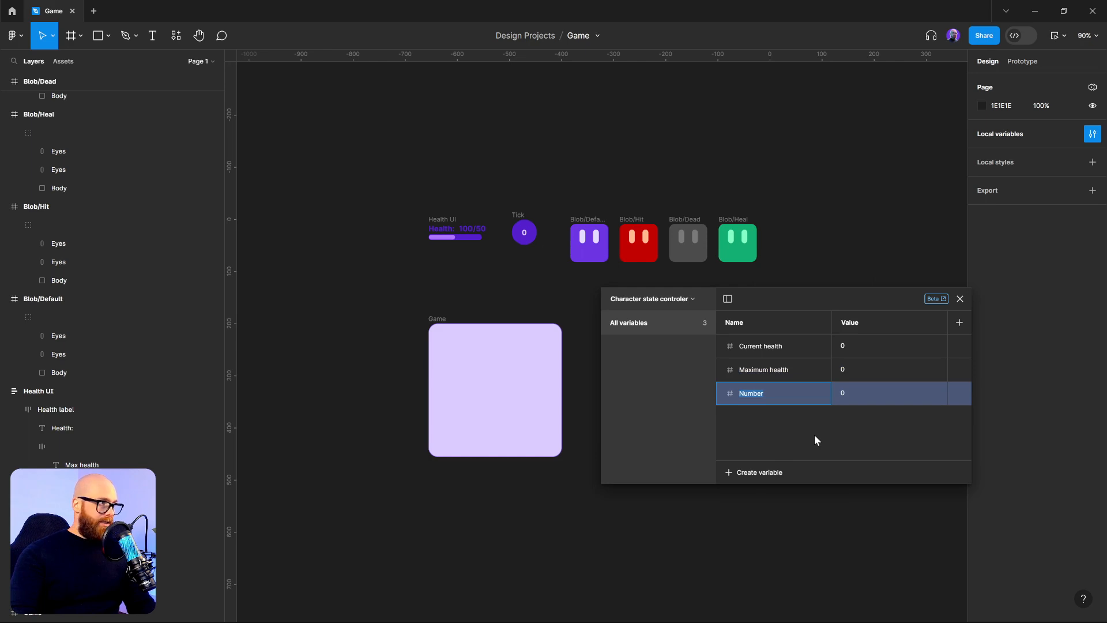
pyautogui.write('Healing amount')
pyautogui.press('Return')
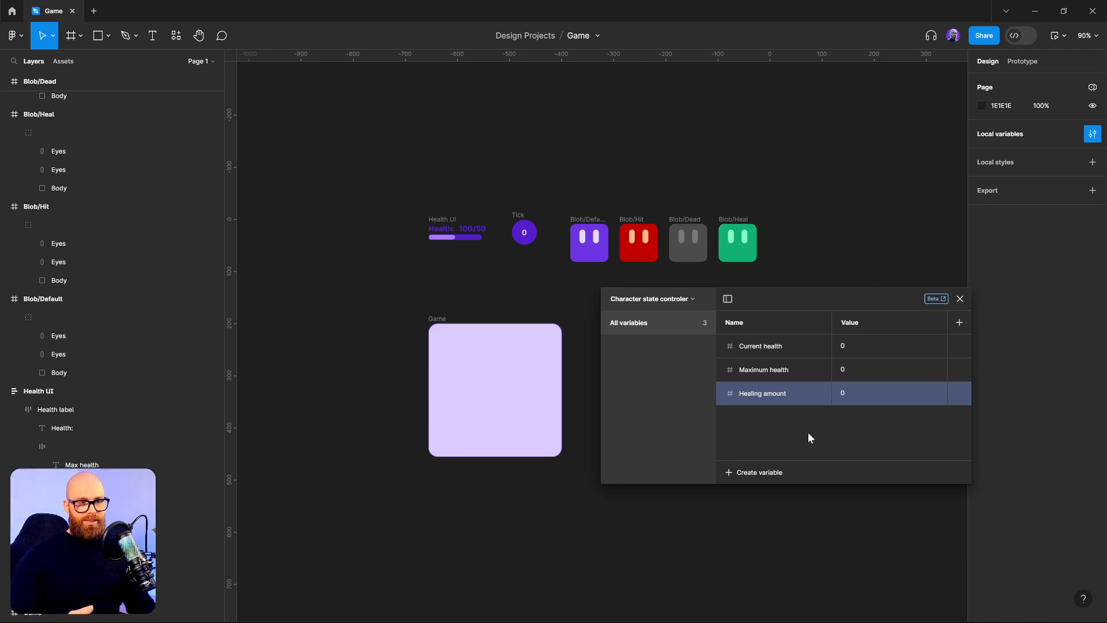
pyautogui.hotkey('shift', 'Return')
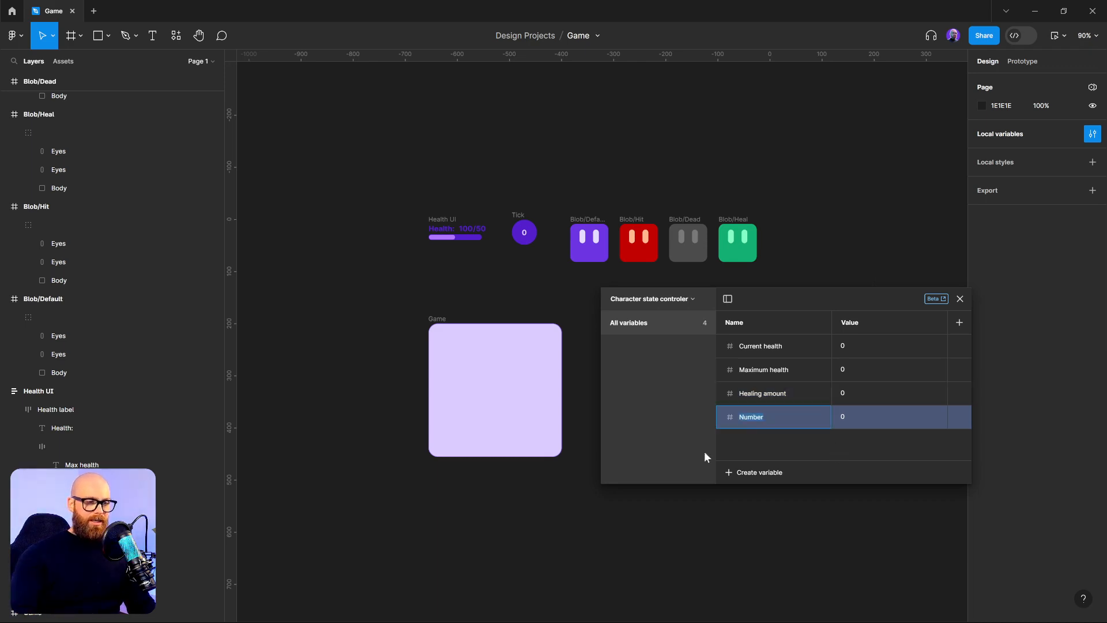
pyautogui.rightClick(721, 414)
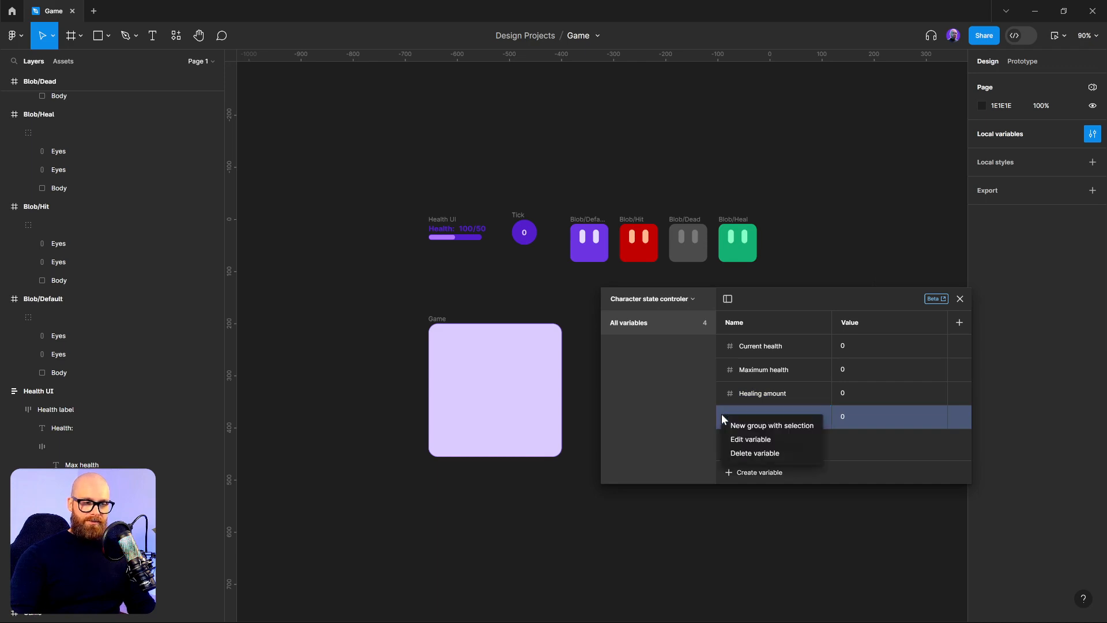
pyautogui.click(744, 453)
# - Switch to the Game state controler variable collection
pyautogui.click(658, 297)
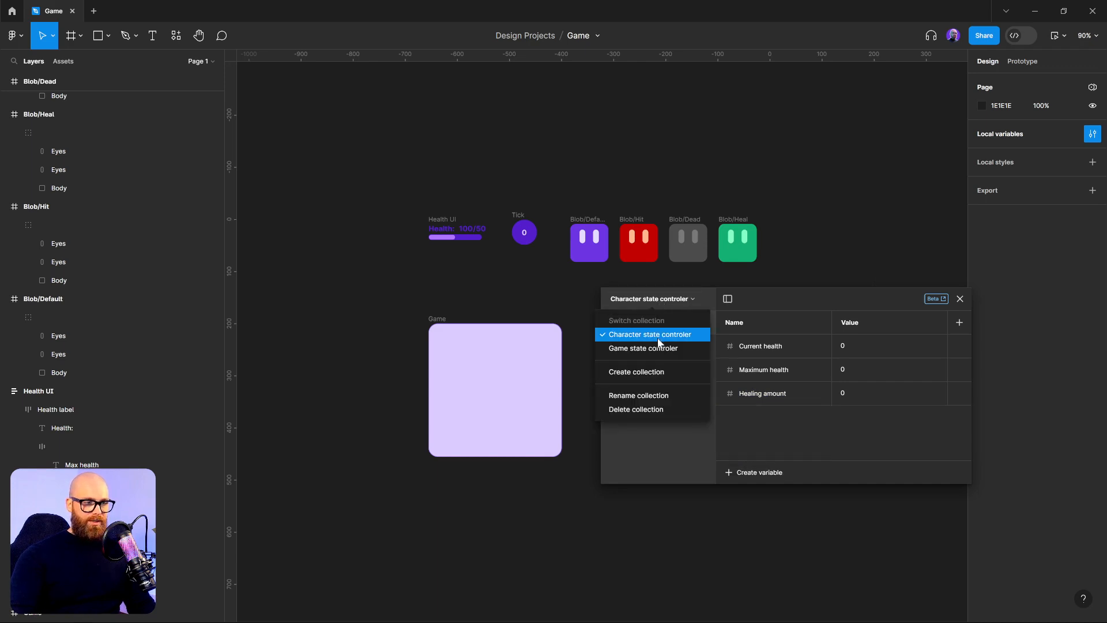
pyautogui.click(662, 346)
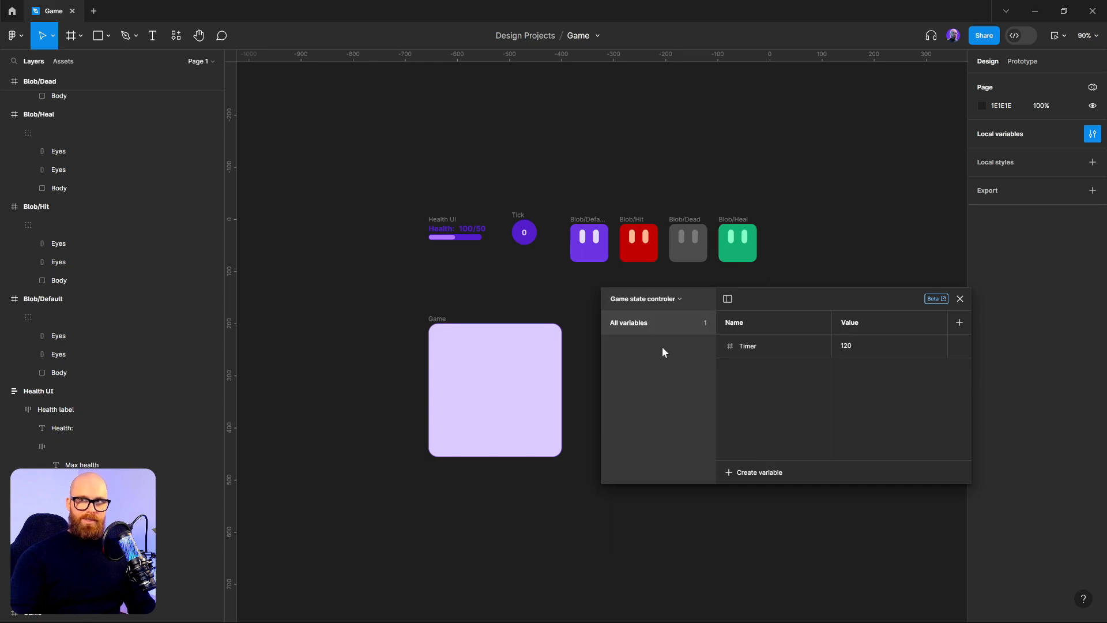
# - Add a number variable named "Damage amount" with the value 5 to the Game state controler collection
pyautogui.click(766, 471)
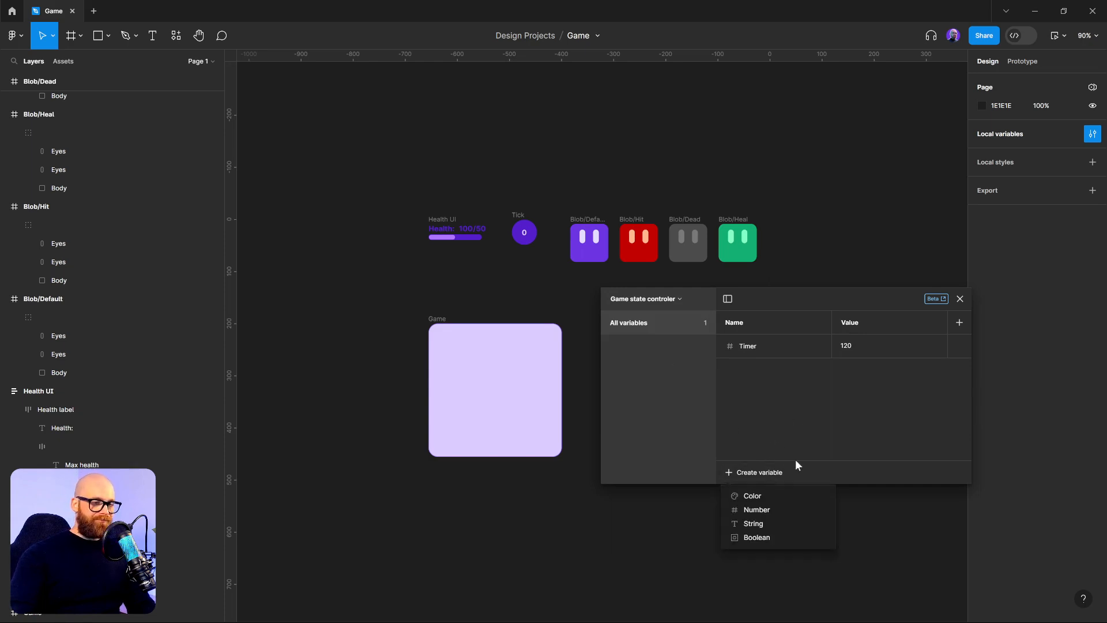
pyautogui.click(756, 509)
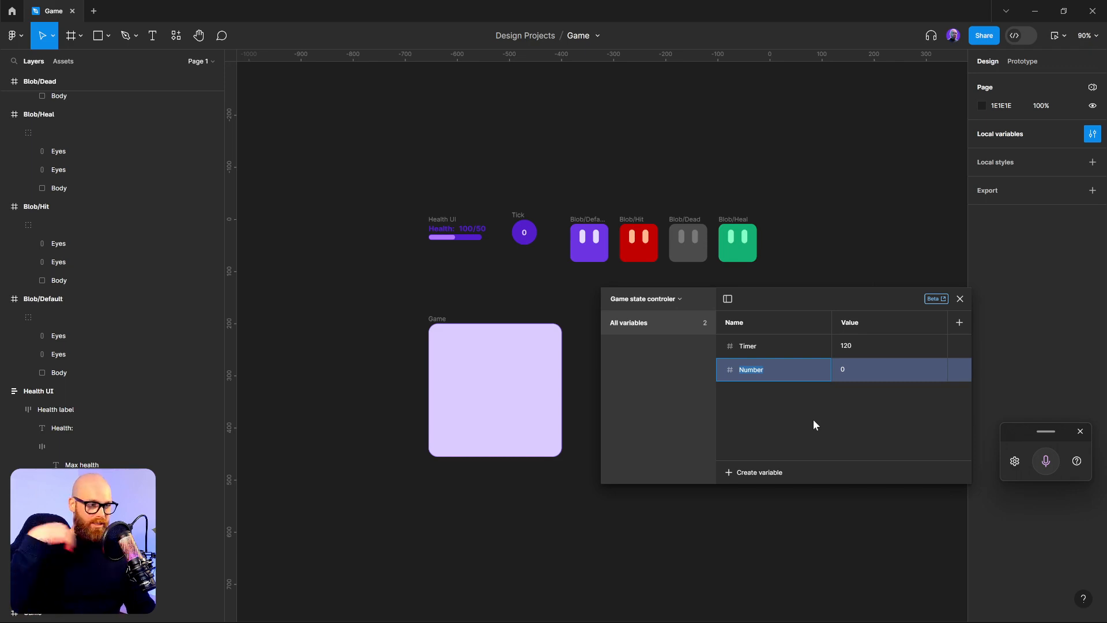
pyautogui.press('super+h')
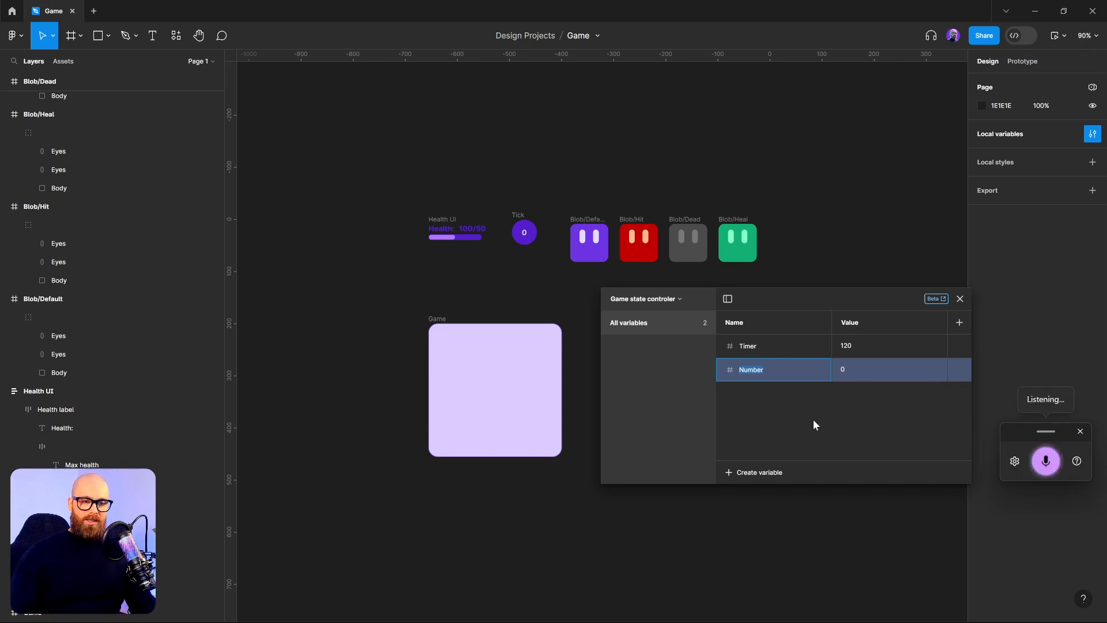
pyautogui.write('Damage amount')
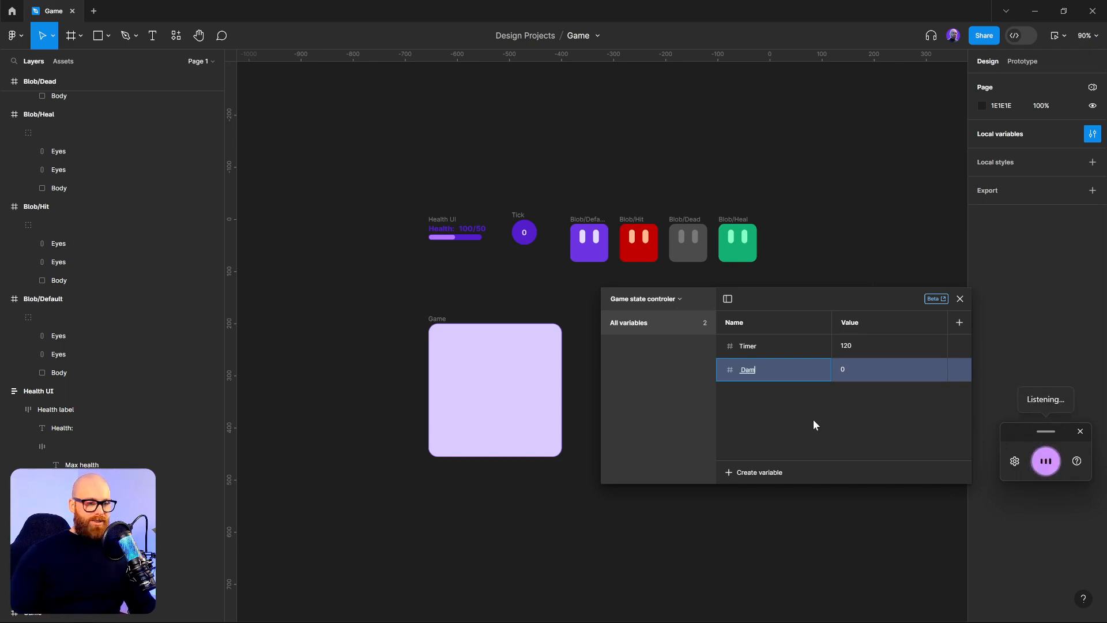
pyautogui.hotkey('ctrl', 'Left')
pyautogui.hotkey('ctrl', 'Left')
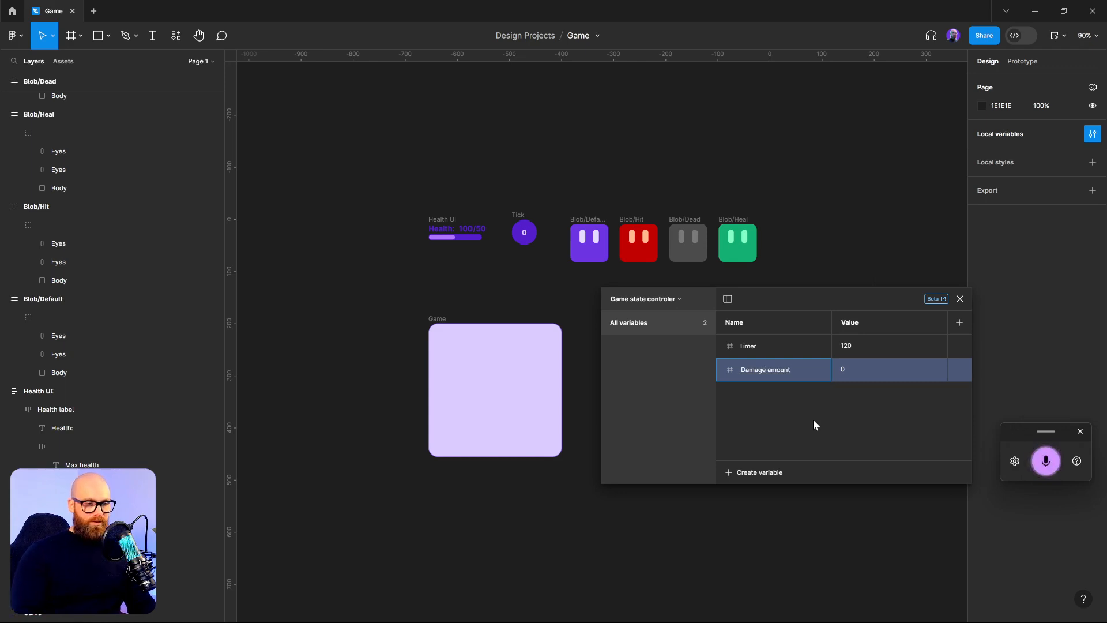
pyautogui.press('BackSpace')
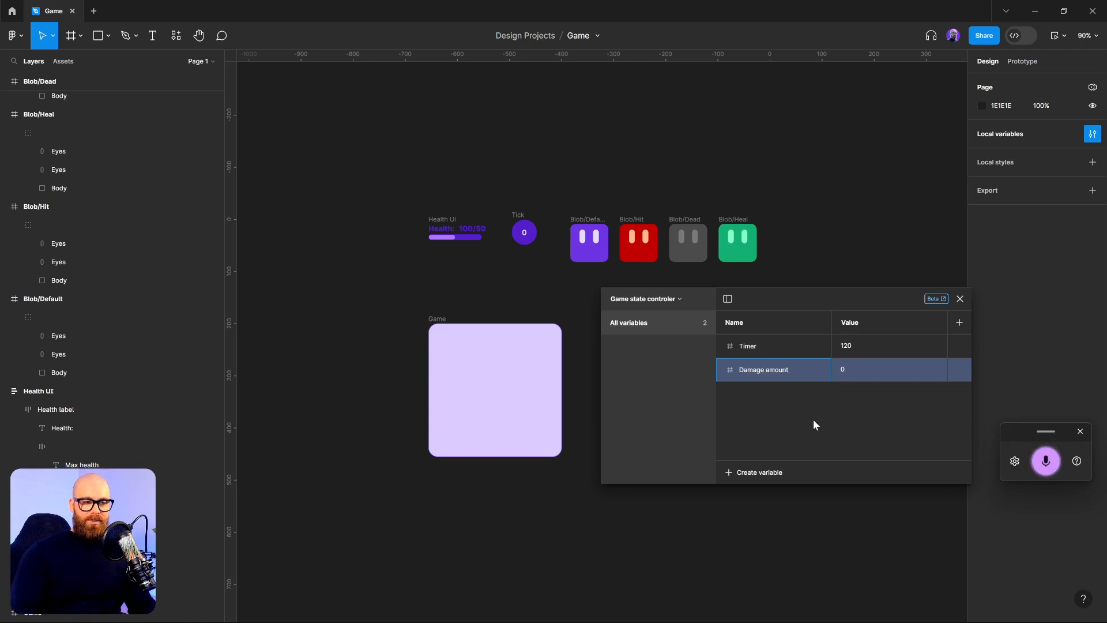
pyautogui.click(863, 369)
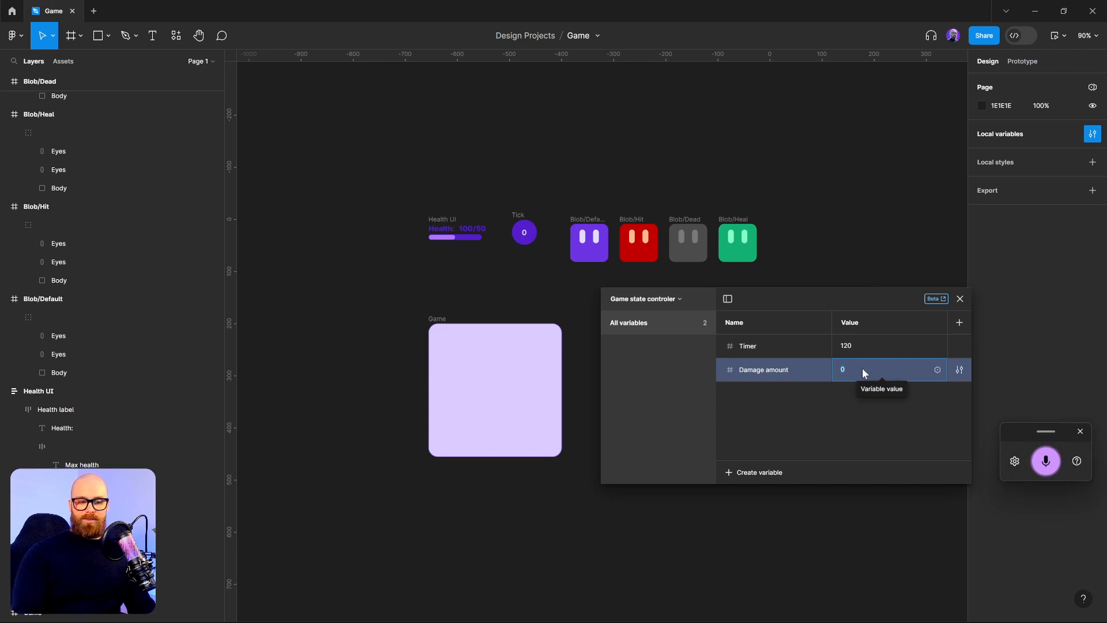
pyautogui.write('5')
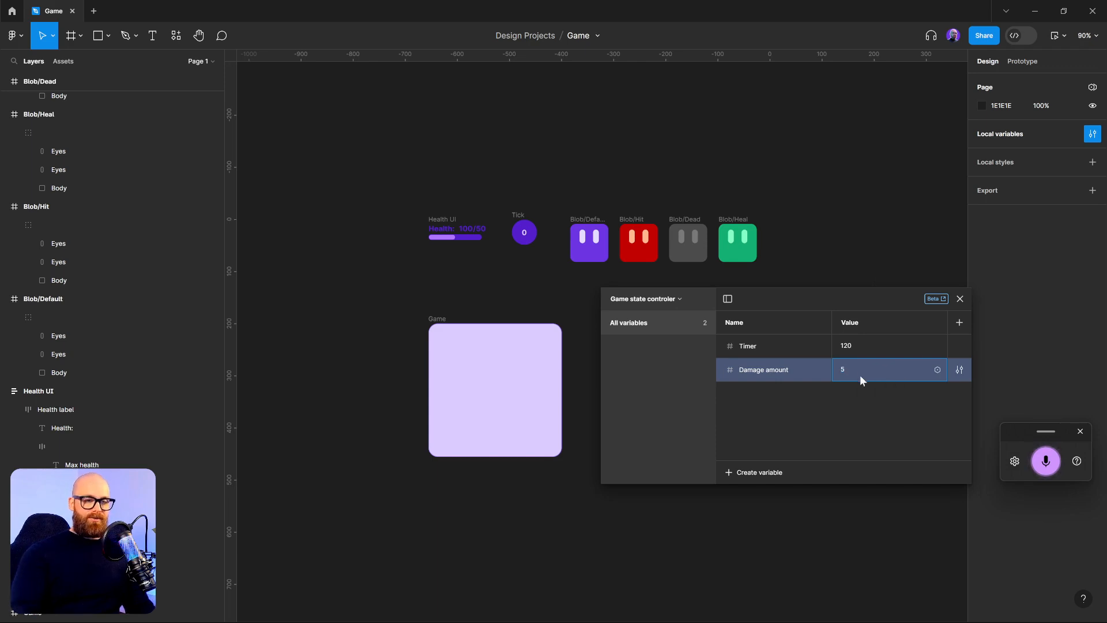
pyautogui.press('Return')
# - In the Character state controler collection, set Current health to 50 and Maximum health to 100
pyautogui.click(656, 299)
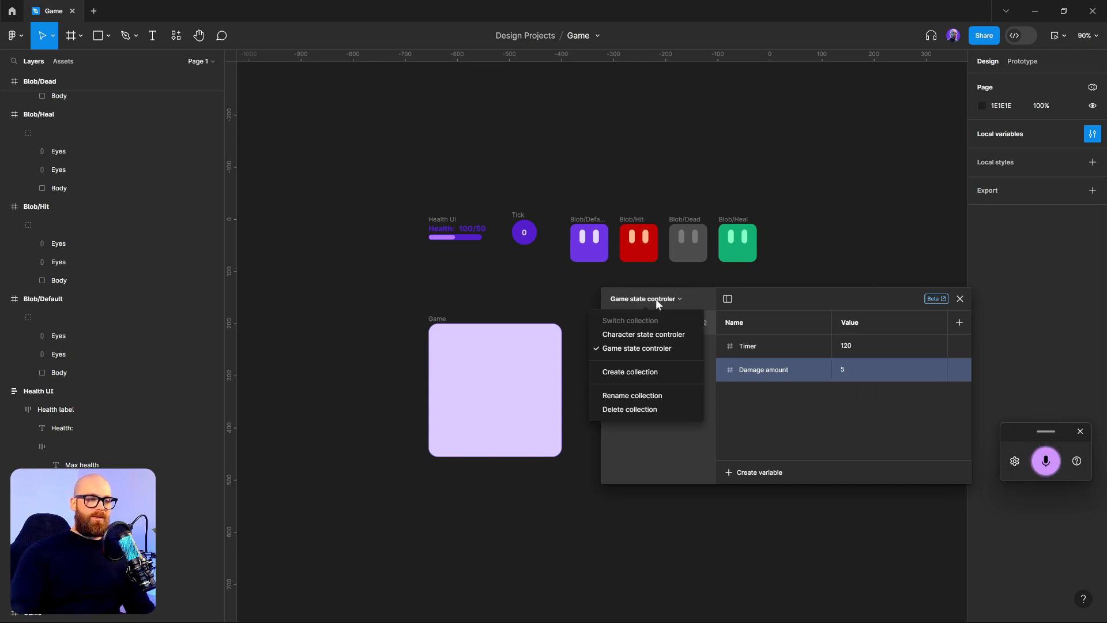
pyautogui.click(664, 336)
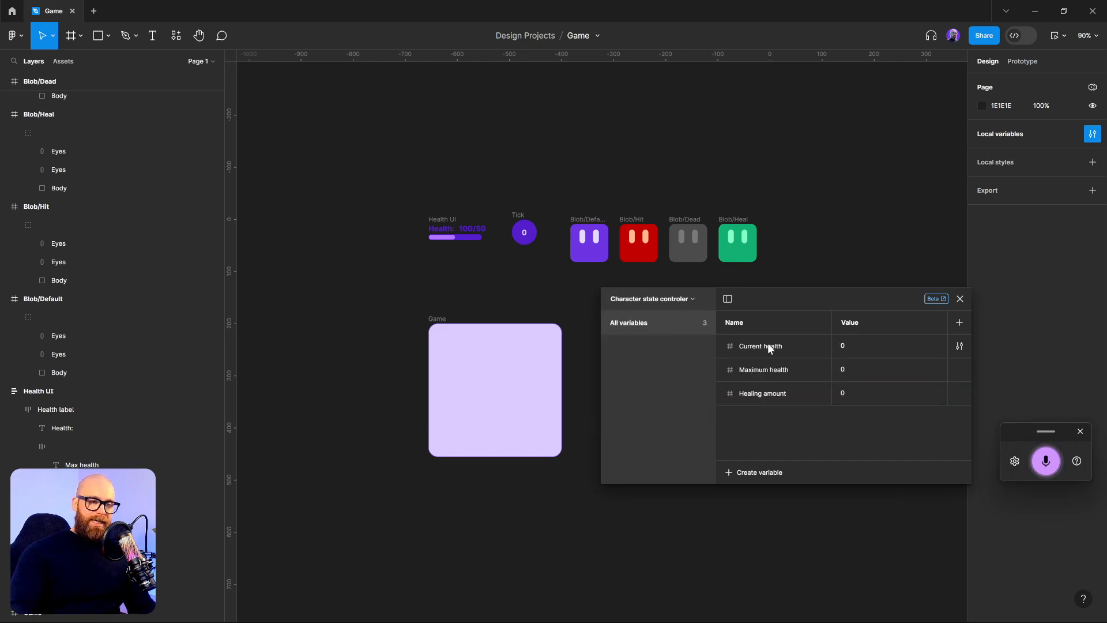
pyautogui.click(858, 347)
pyautogui.write('50')
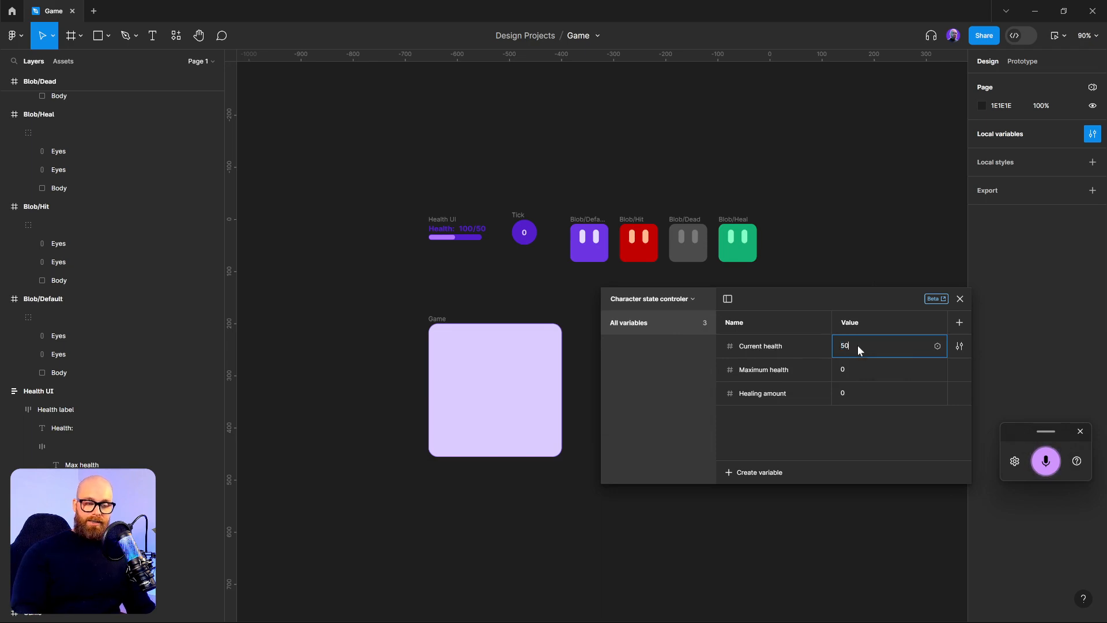
pyautogui.press('Return')
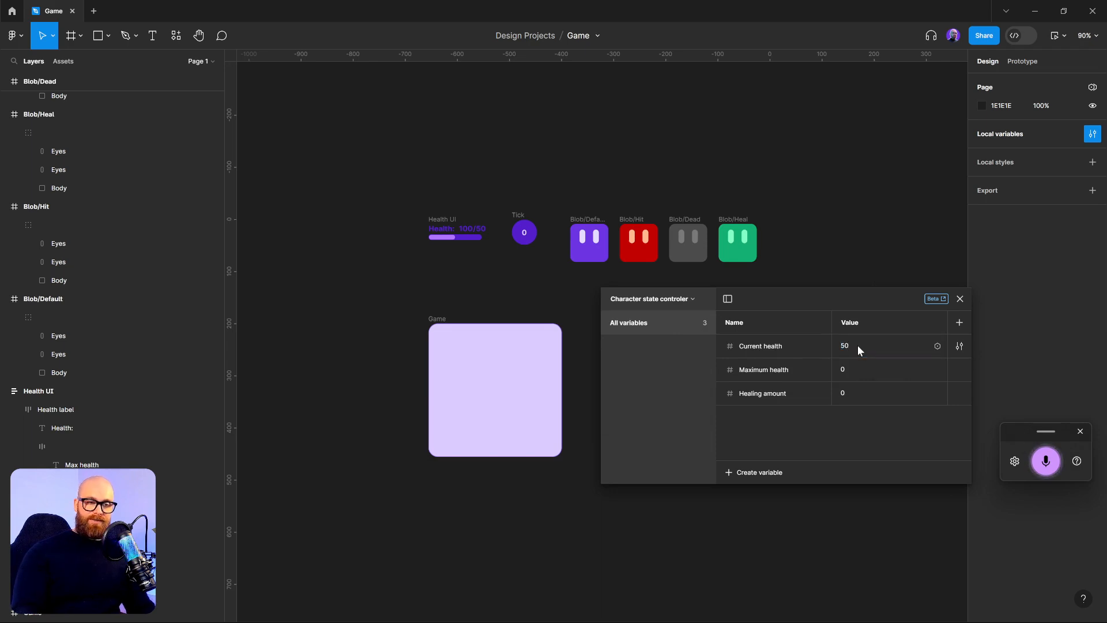
pyautogui.click(850, 369)
pyautogui.write('1')
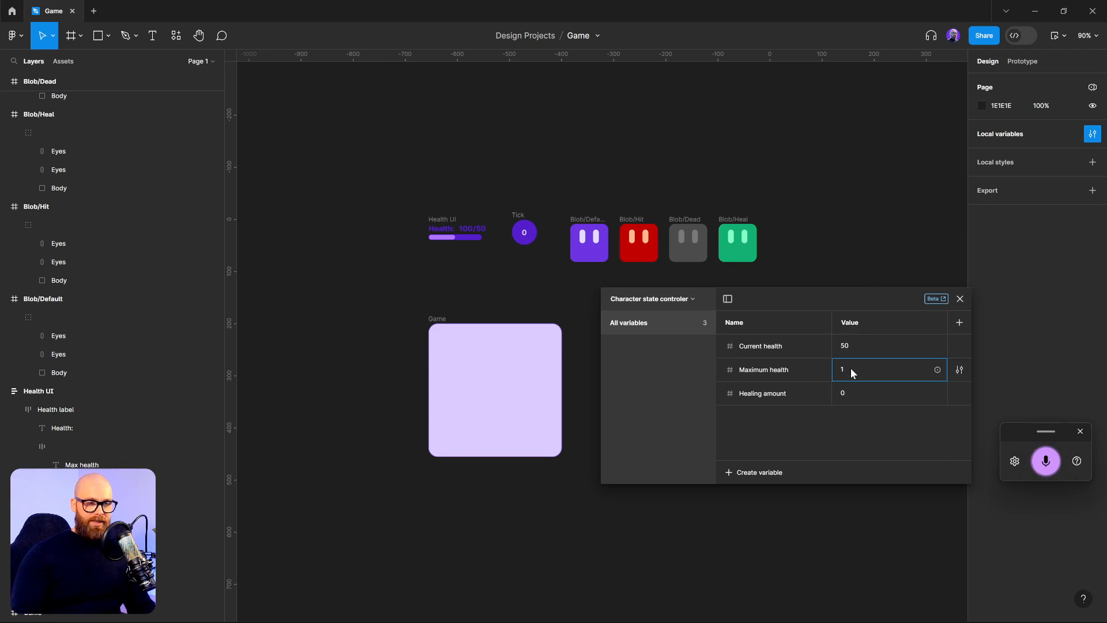
pyautogui.write('00')
pyautogui.press('Return')
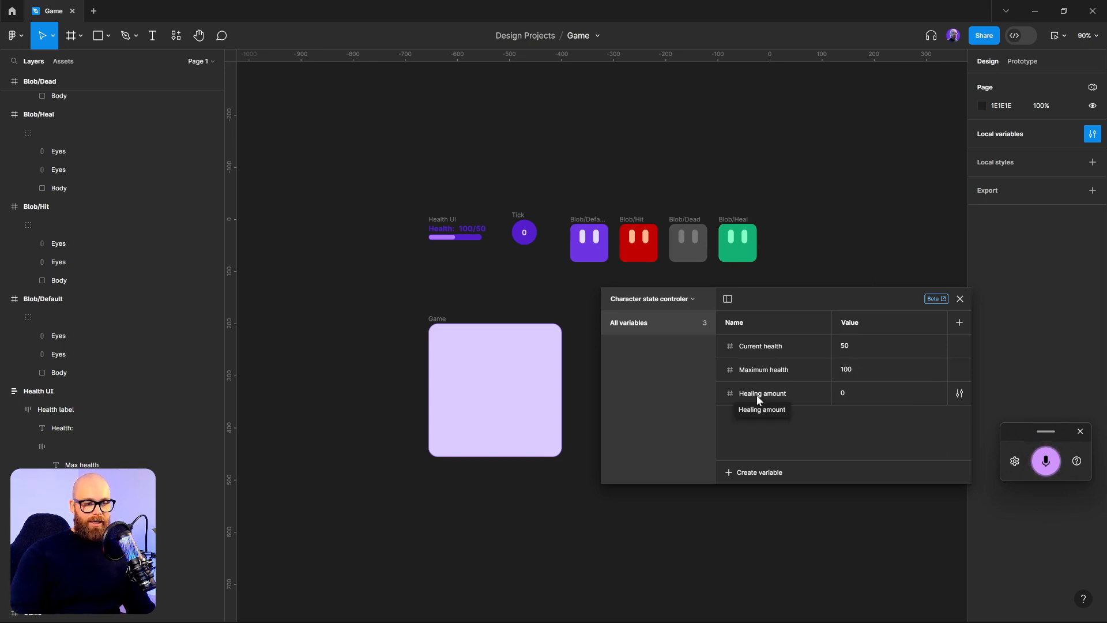
# - Set the Healing amount variable to 5 in the Character state controler collection
pyautogui.click(878, 393)
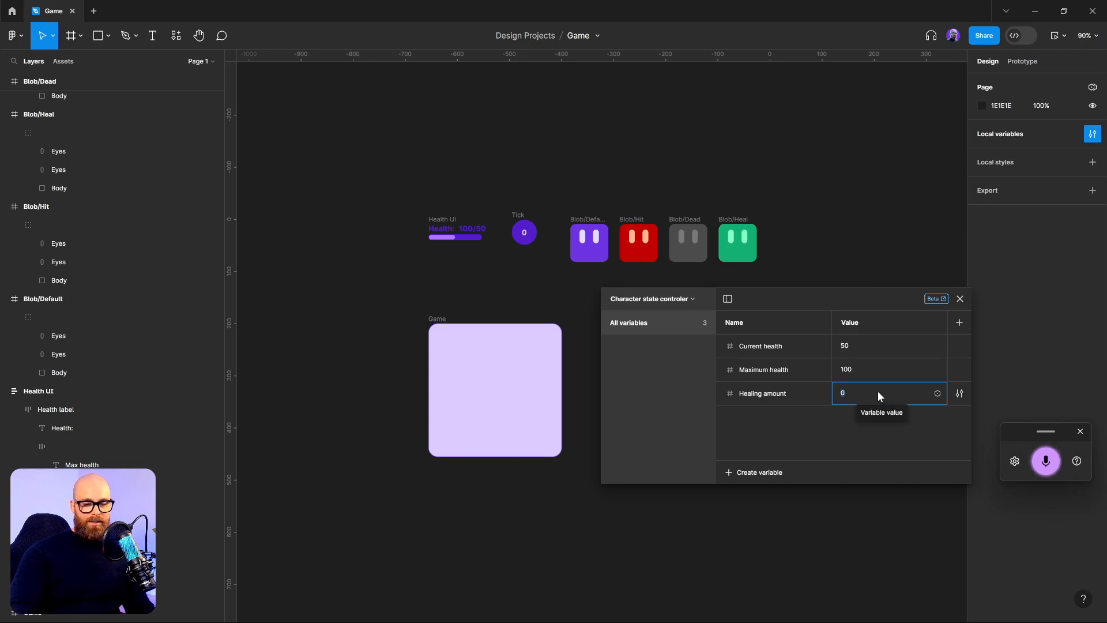
pyautogui.write('5')
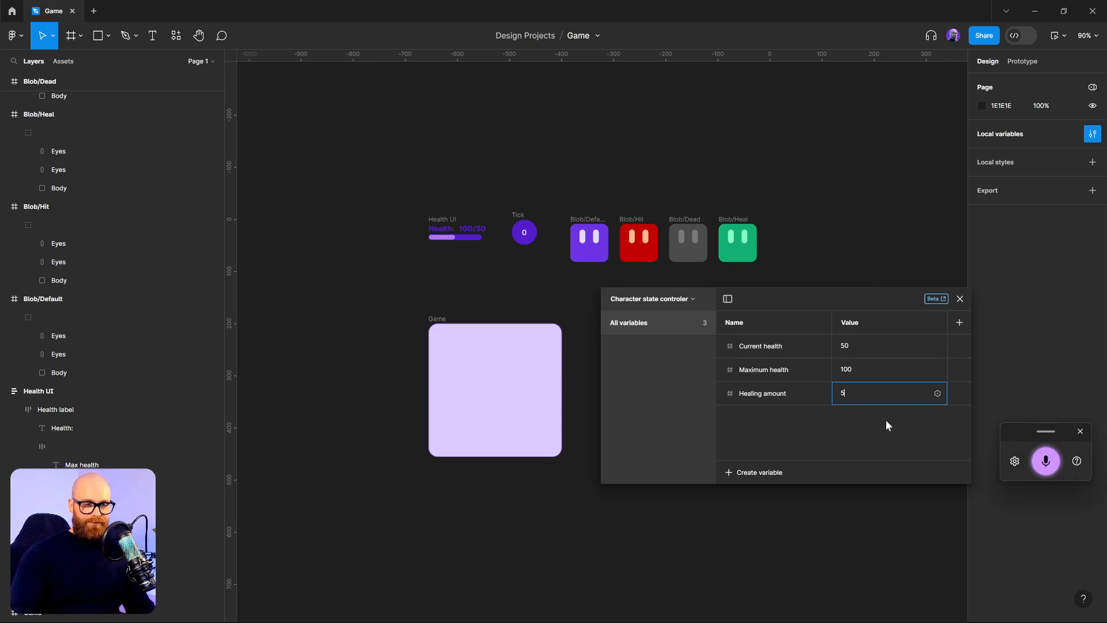
pyautogui.press('Return')
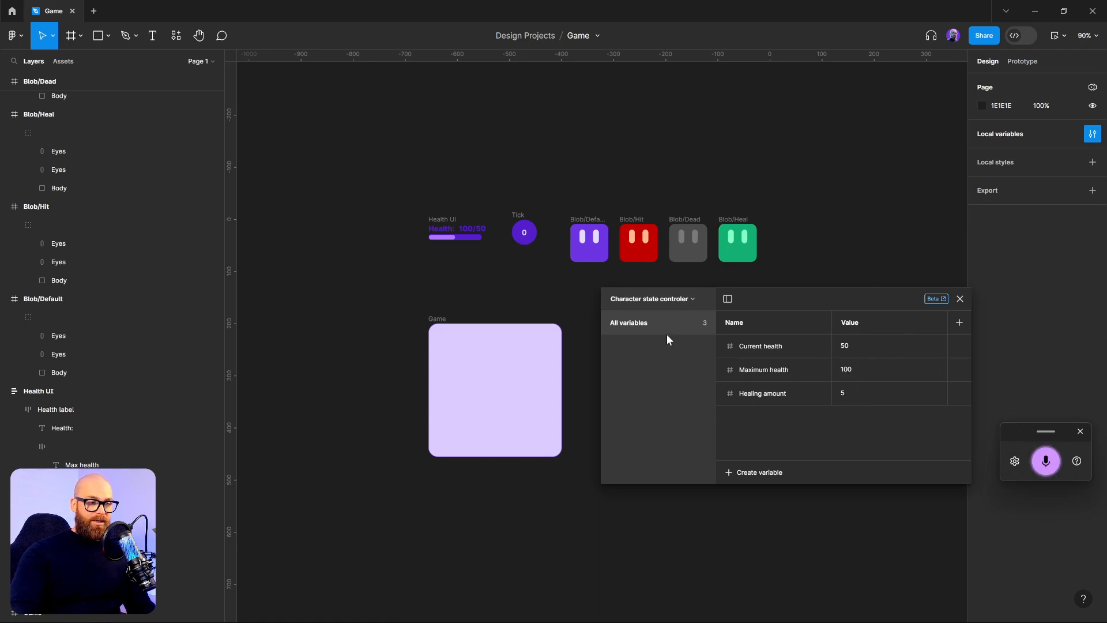
# - Switch back to the Game state controler collection, and close the voice typing and local variables windows
pyautogui.click(677, 300)
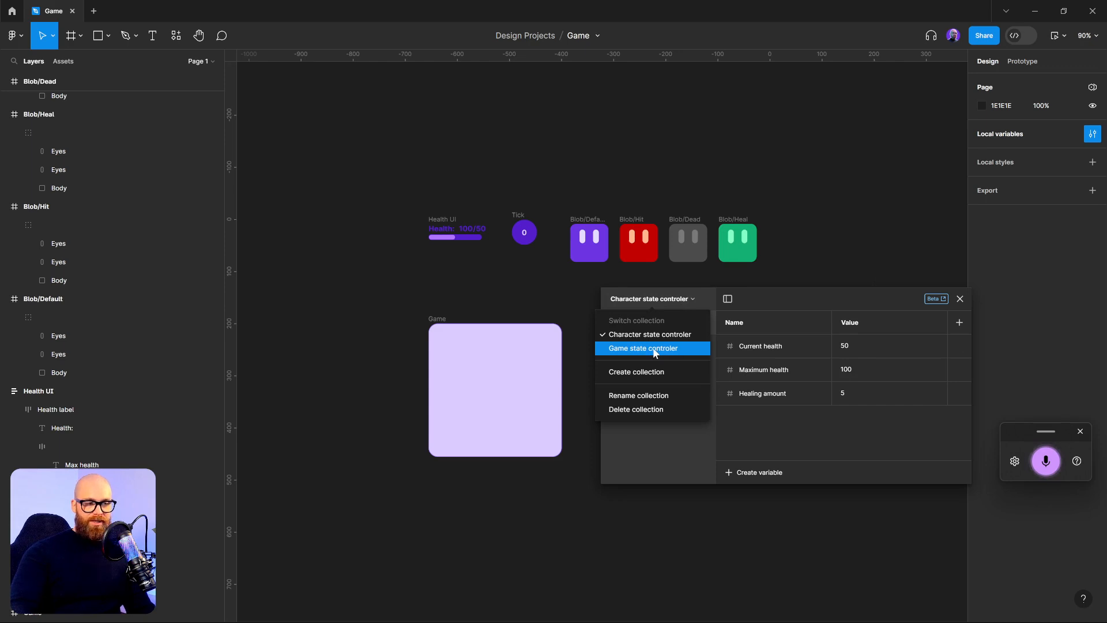
pyautogui.click(655, 349)
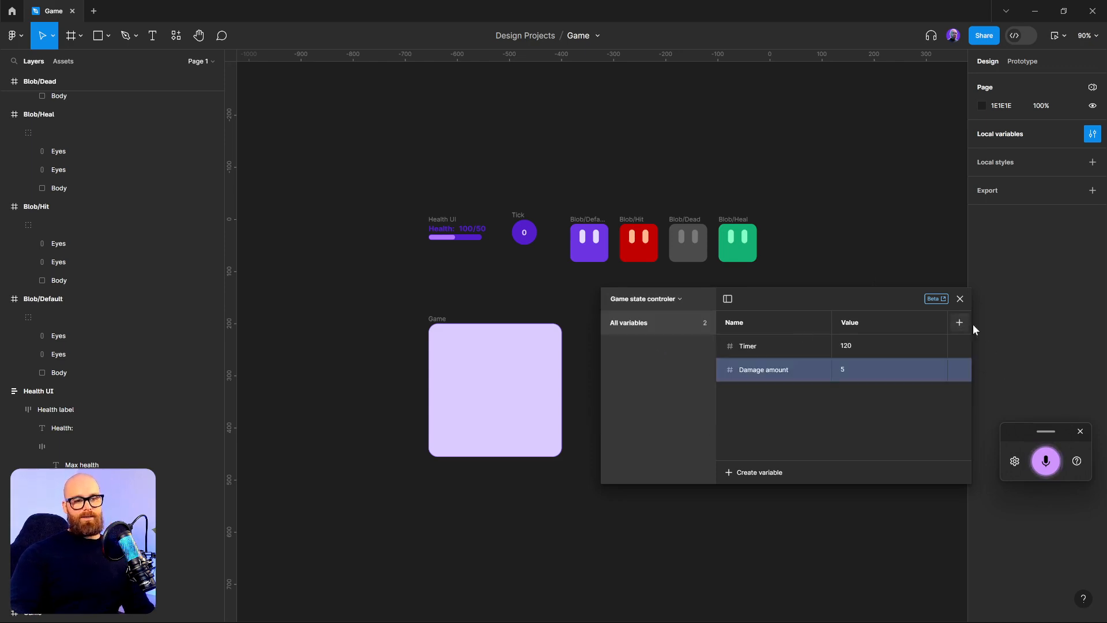
pyautogui.click(1078, 433)
pyautogui.click(961, 299)
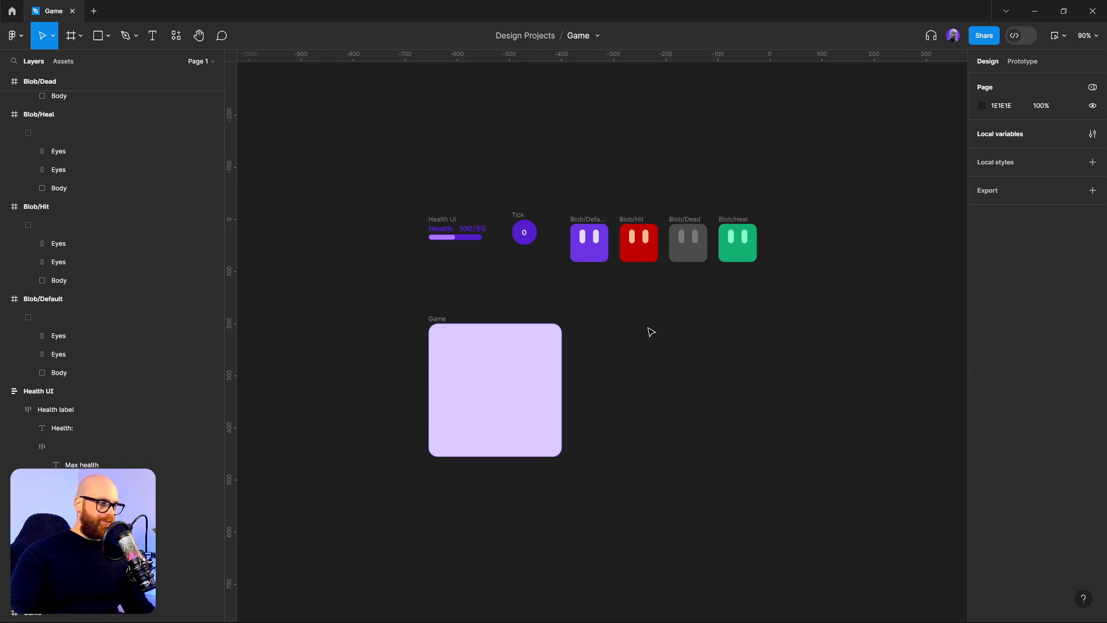
# - Select the four Blob frames and collapse their contents in the layer list
pyautogui.moveTo(562, 208); pyautogui.dragTo(815, 278)
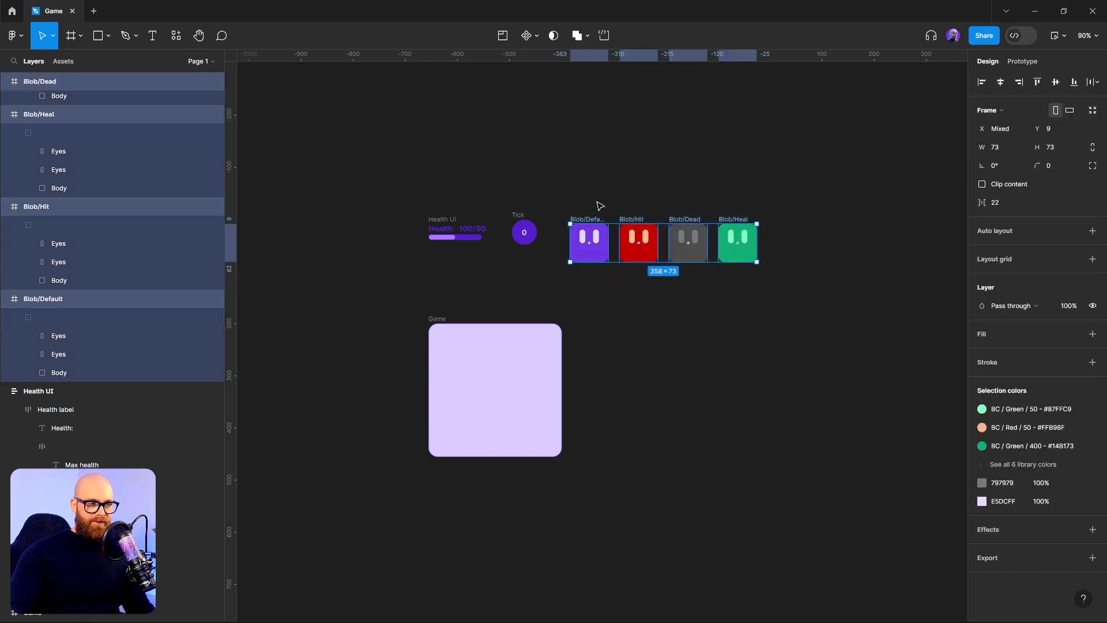
pyautogui.scroll(5, 582, 229)
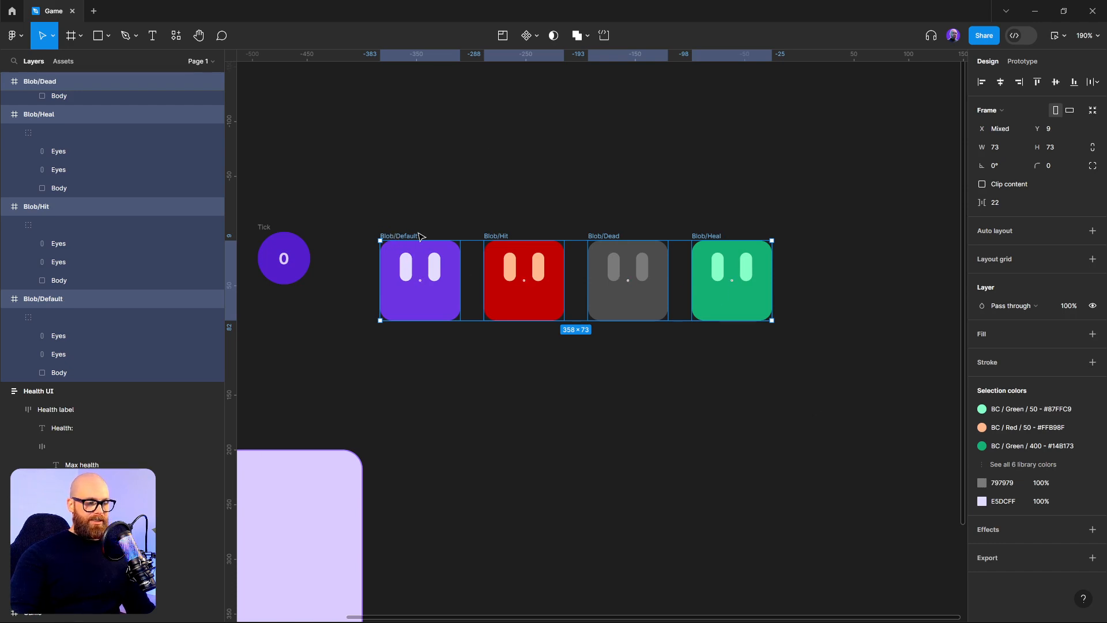
pyautogui.click(5, 82)
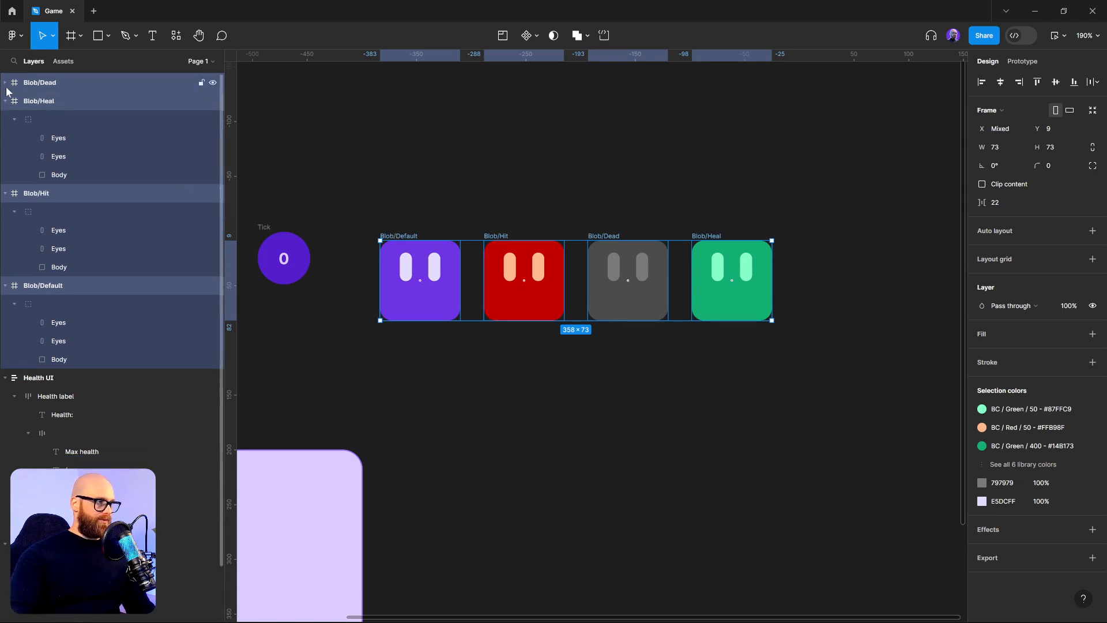
pyautogui.click(5, 100)
pyautogui.click(5, 120)
pyautogui.click(5, 138)
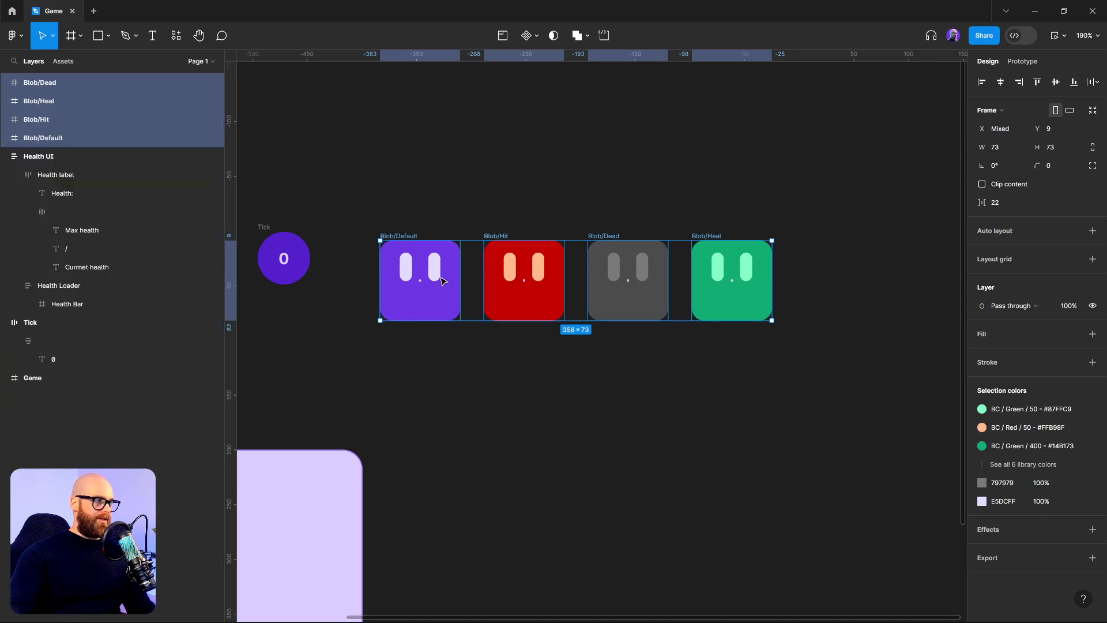
# - Turn the Default, Hit, Dead and Heal Blob frames into components with the Batch Create Component plugin and combine them as variants
pyautogui.click(659, 414)
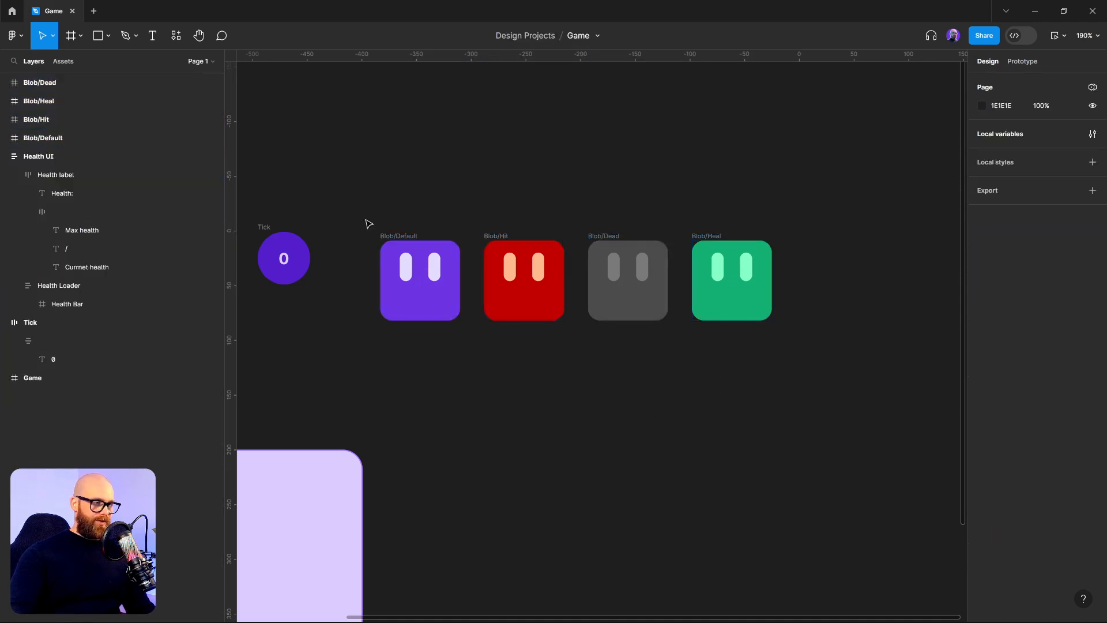
pyautogui.moveTo(362, 207); pyautogui.dragTo(921, 366)
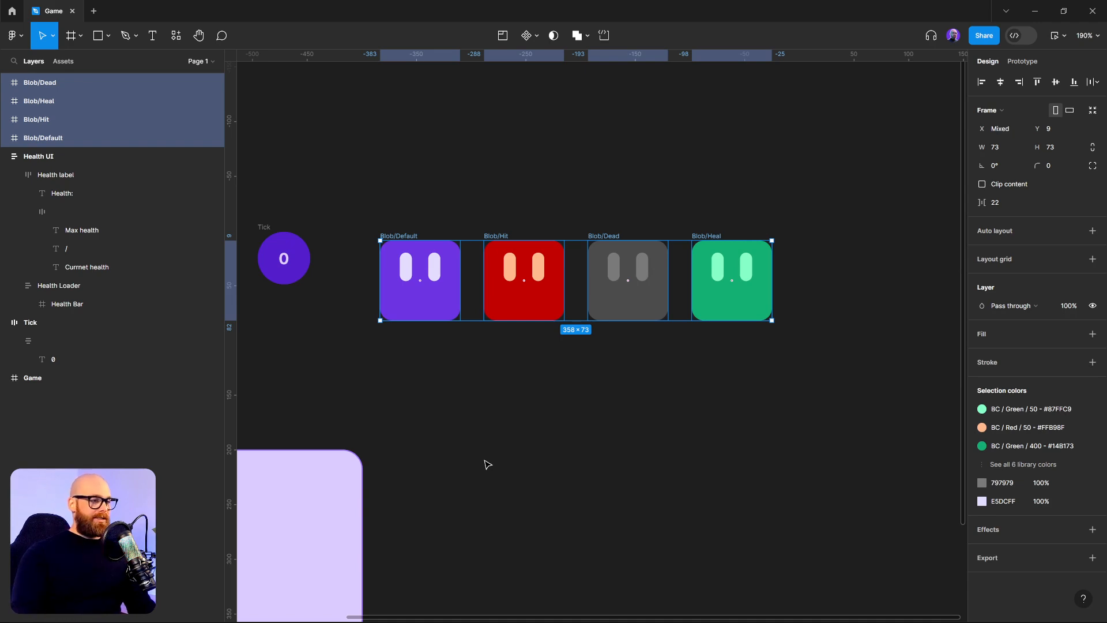
pyautogui.moveTo(424, 264)
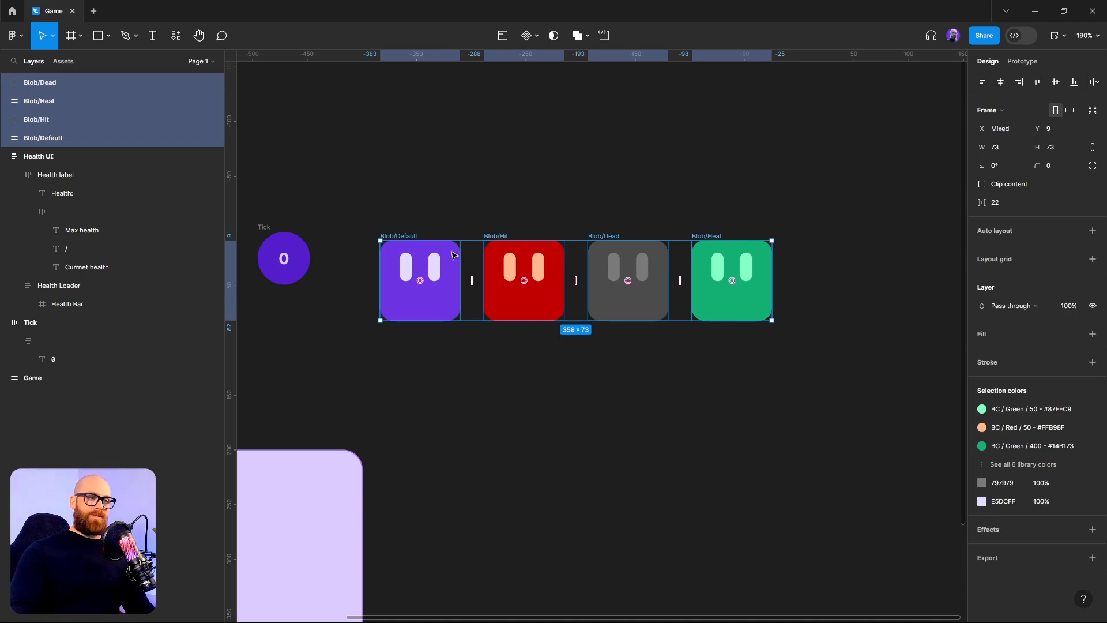
pyautogui.rightClick(388, 231)
pyautogui.moveTo(437, 328)
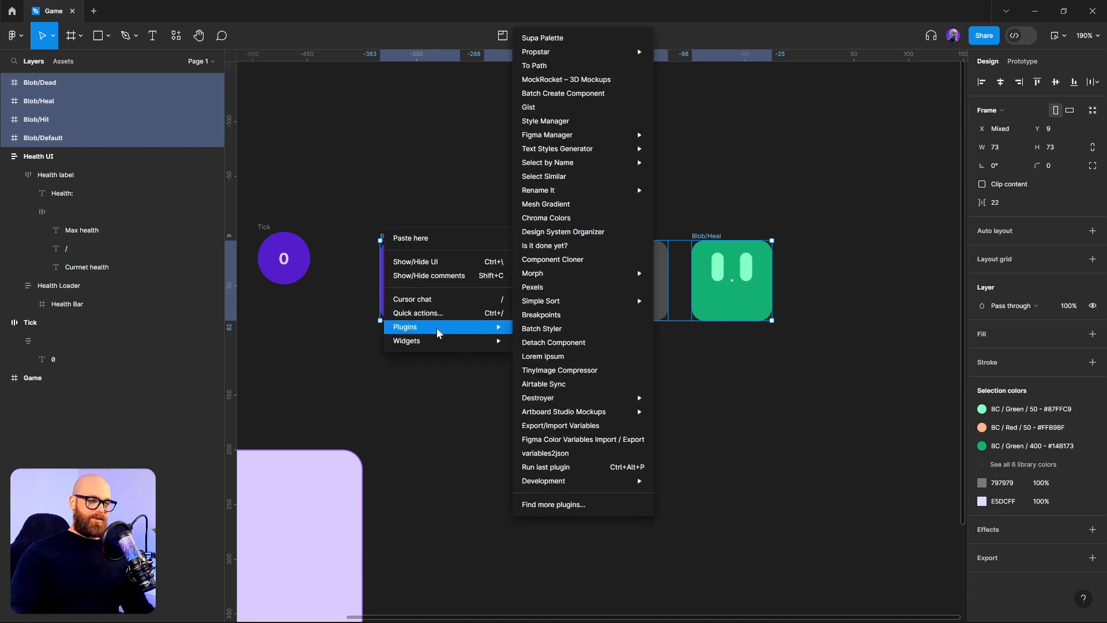
pyautogui.click(576, 94)
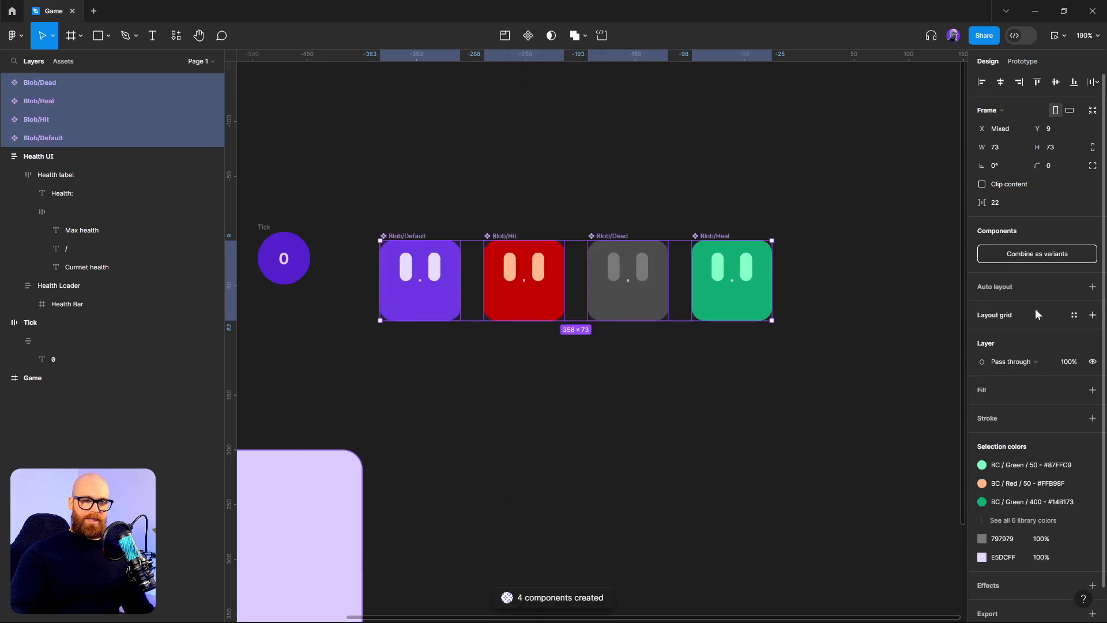
pyautogui.click(1029, 254)
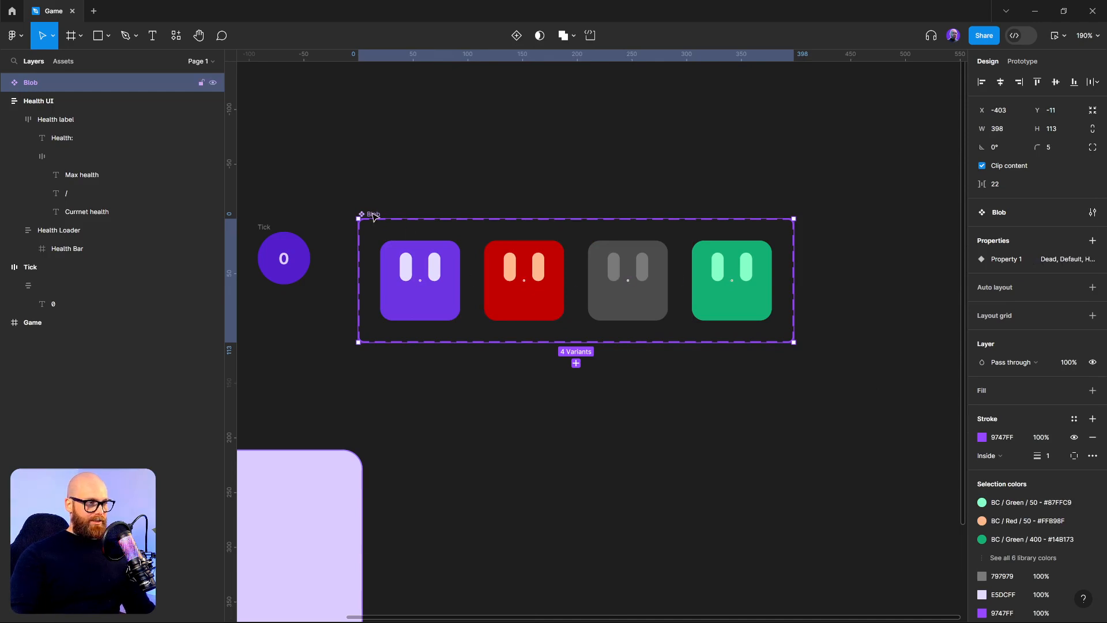
# - Rename the Blob component set's variant property to "States"
pyautogui.click(425, 292)
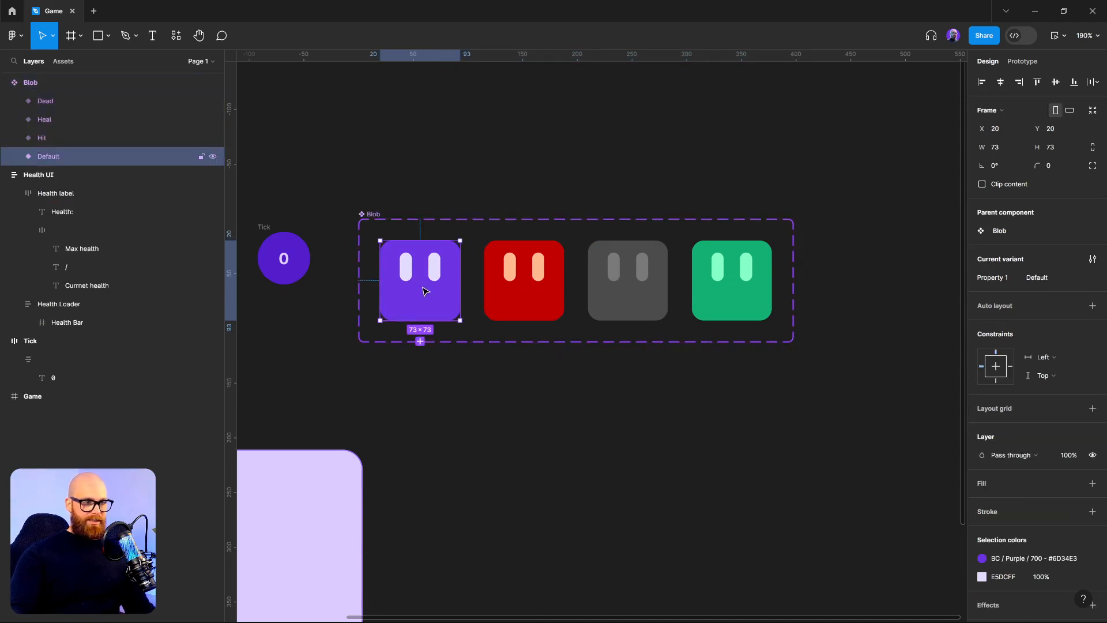
pyautogui.click(559, 302)
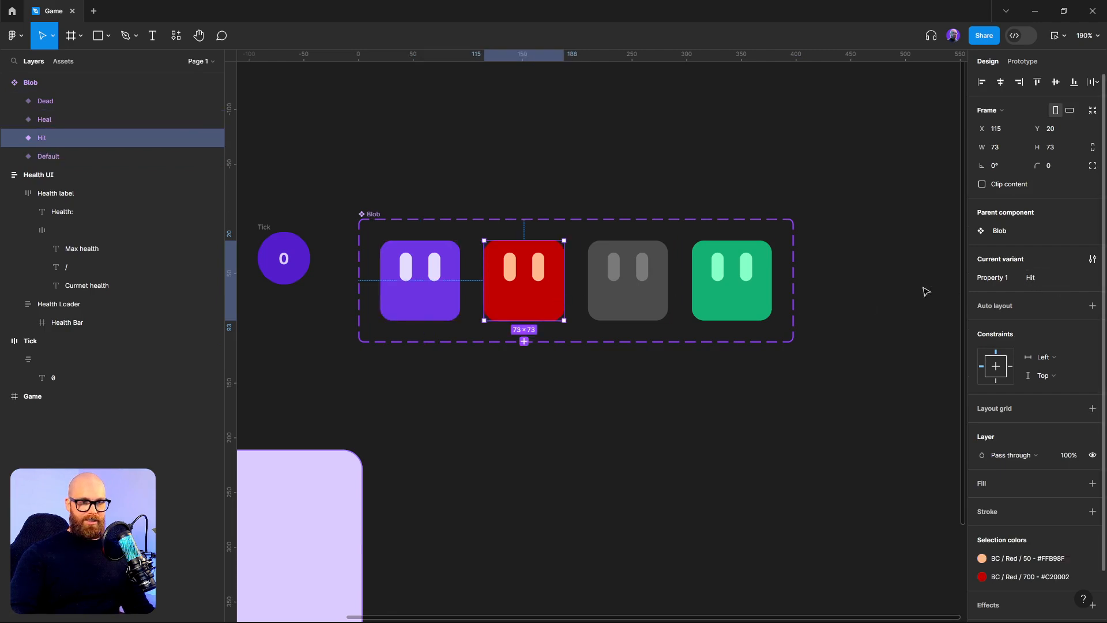
pyautogui.click(429, 291)
pyautogui.click(380, 221)
pyautogui.doubleClick(1019, 261)
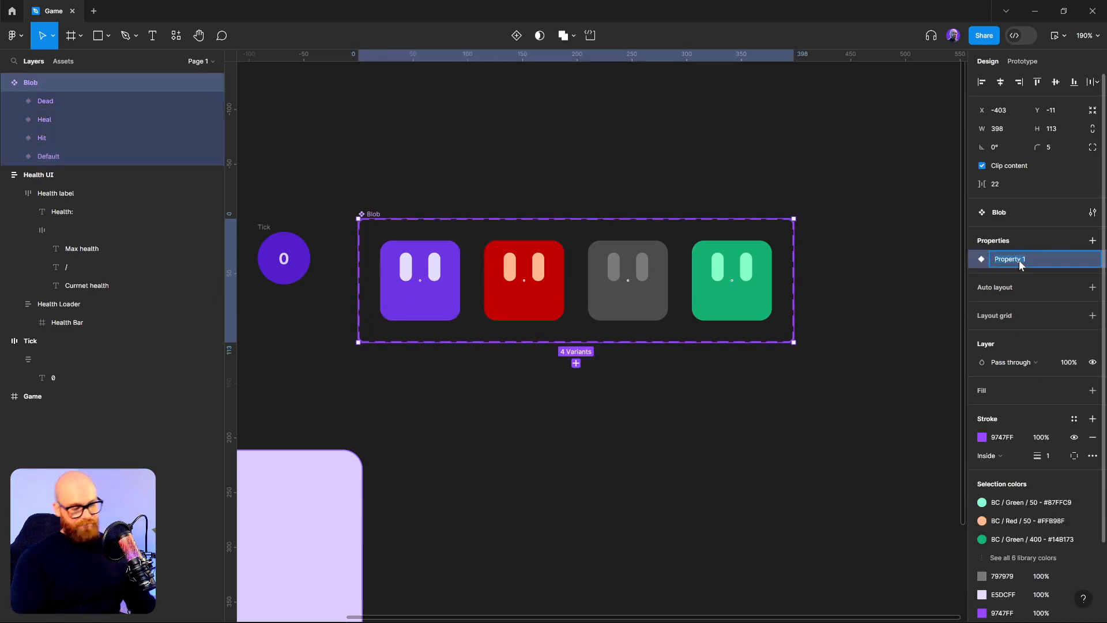
pyautogui.write('State')
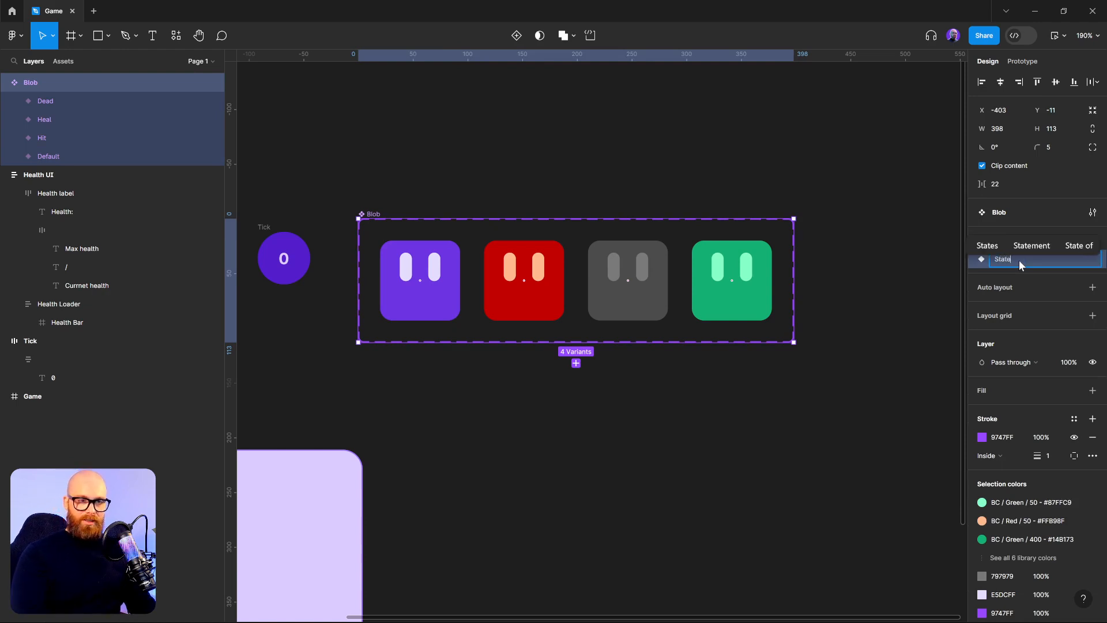
pyautogui.write('s')
pyautogui.press('Return')
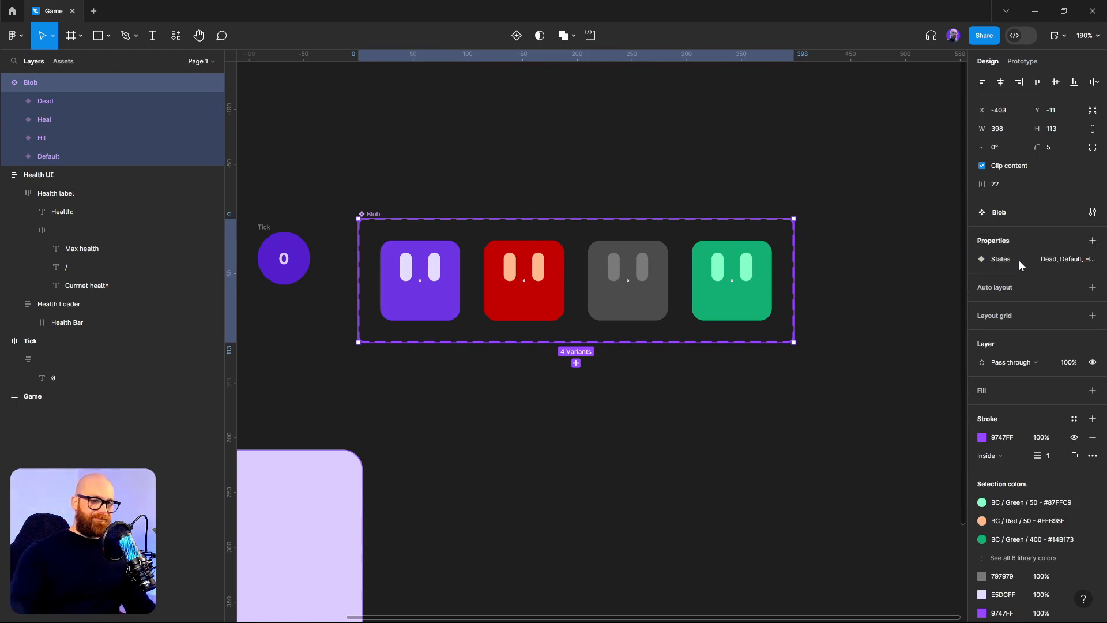
# - Extend the Blob component set on its left side to about 600 px wide, leaving room for rearranging the variants
pyautogui.click(662, 192)
pyautogui.click(561, 285)
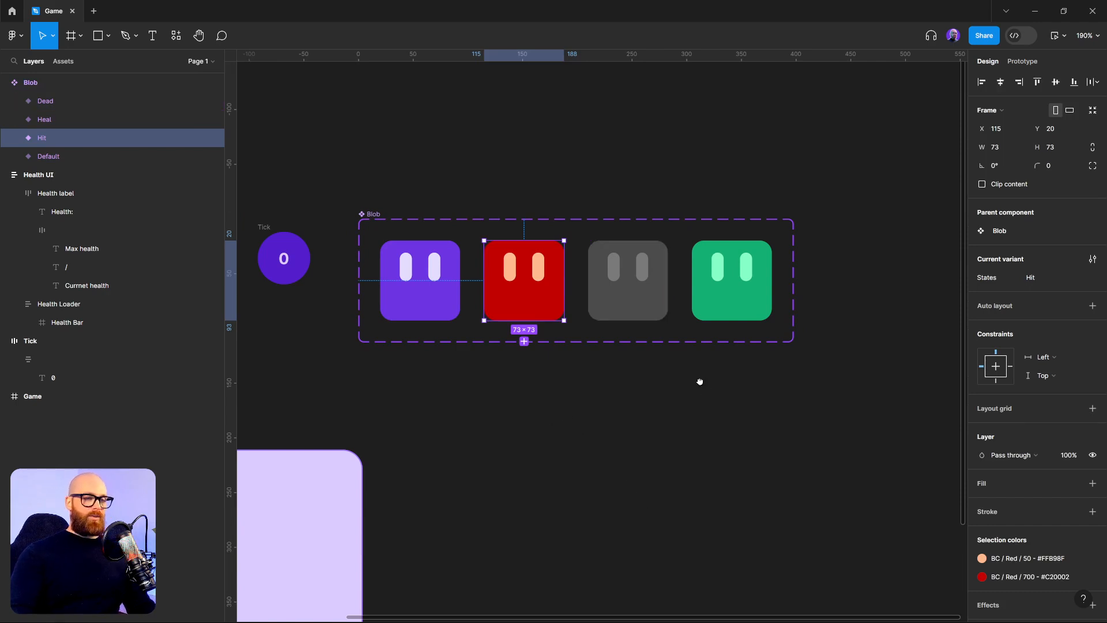
pyautogui.moveTo(376, 214); pyautogui.dragTo(559, 228)
pyautogui.moveTo(733, 485); pyautogui.dragTo(564, 441)
pyautogui.scroll(-2, 564, 418)
pyautogui.scroll(-3, 564, 420)
# - Rearrange the variants inside the Blob set, placing Heal at X 20, Default at X 114 and Hit at X 208
pyautogui.click(749, 339)
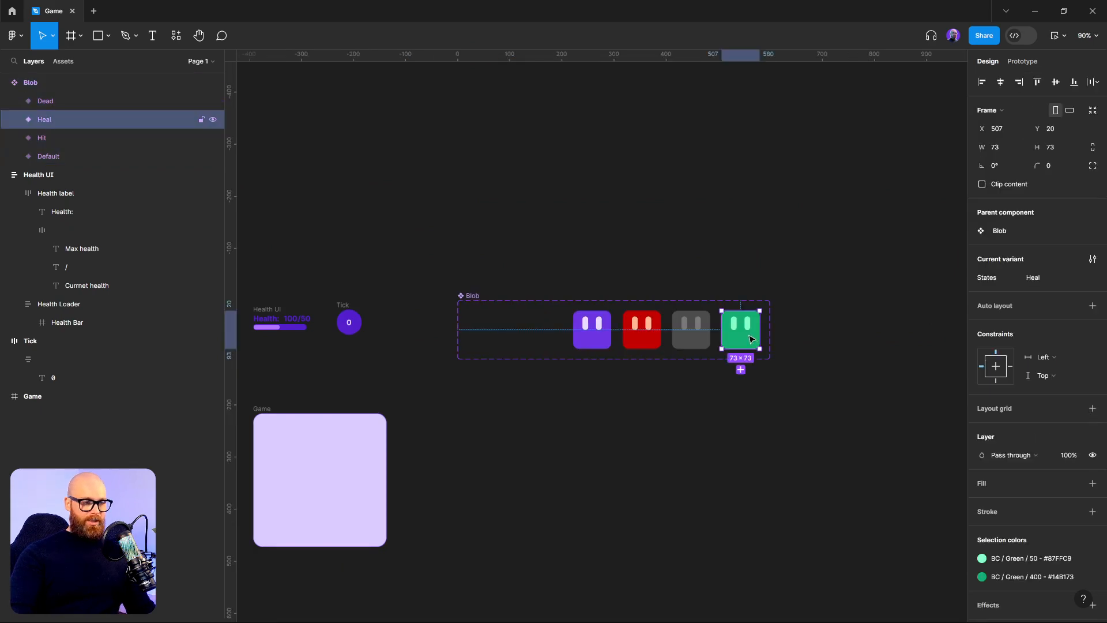
pyautogui.moveTo(752, 339); pyautogui.dragTo(497, 340)
pyautogui.click(583, 364)
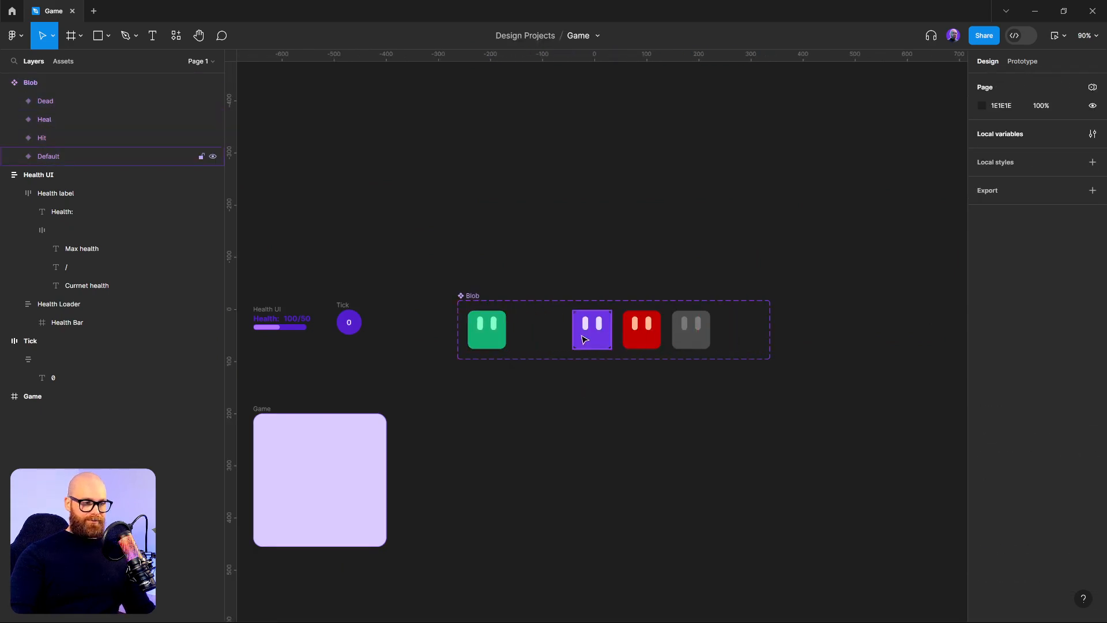
pyautogui.moveTo(584, 339); pyautogui.dragTo(548, 349)
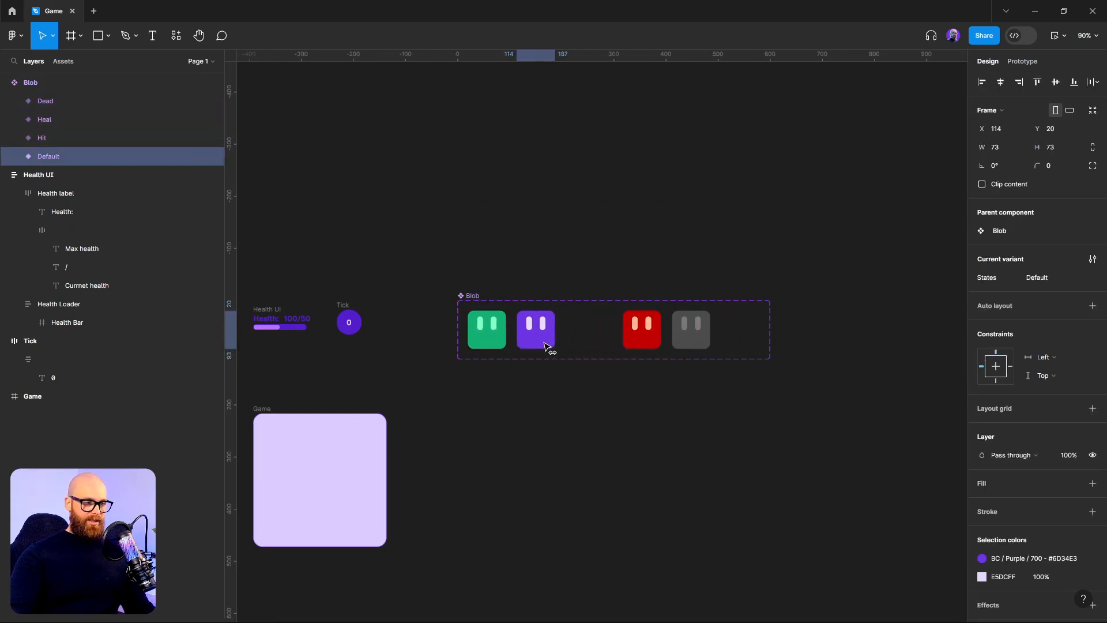
pyautogui.moveTo(653, 346); pyautogui.dragTo(596, 346)
pyautogui.click(638, 366)
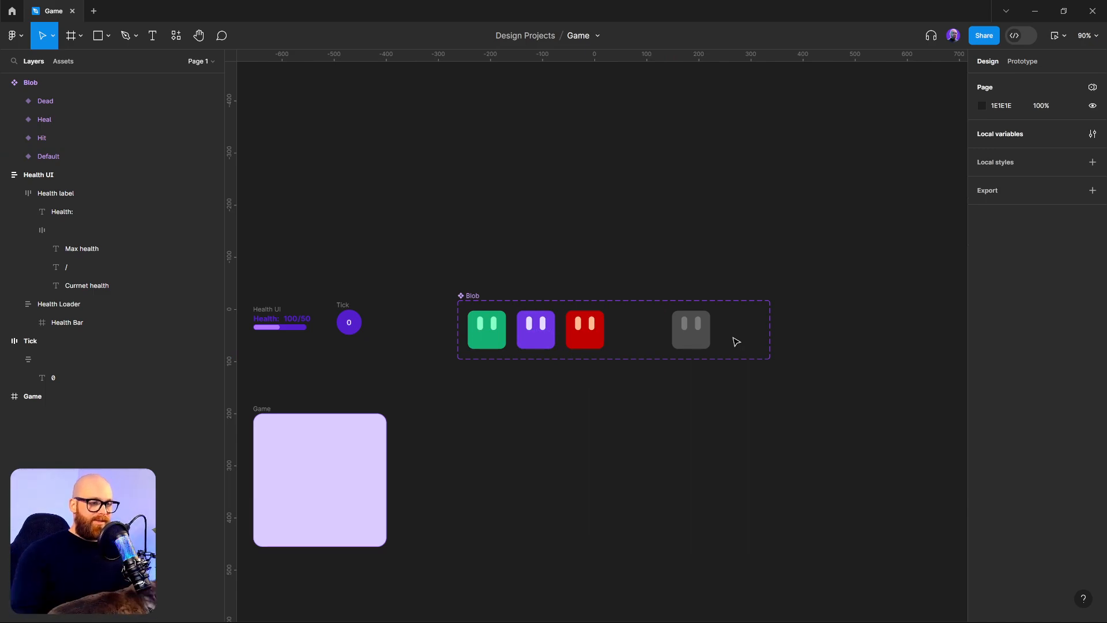
# - Add an on-click prototype interaction that changes the Blob's Default variant to Heal
pyautogui.click(506, 333)
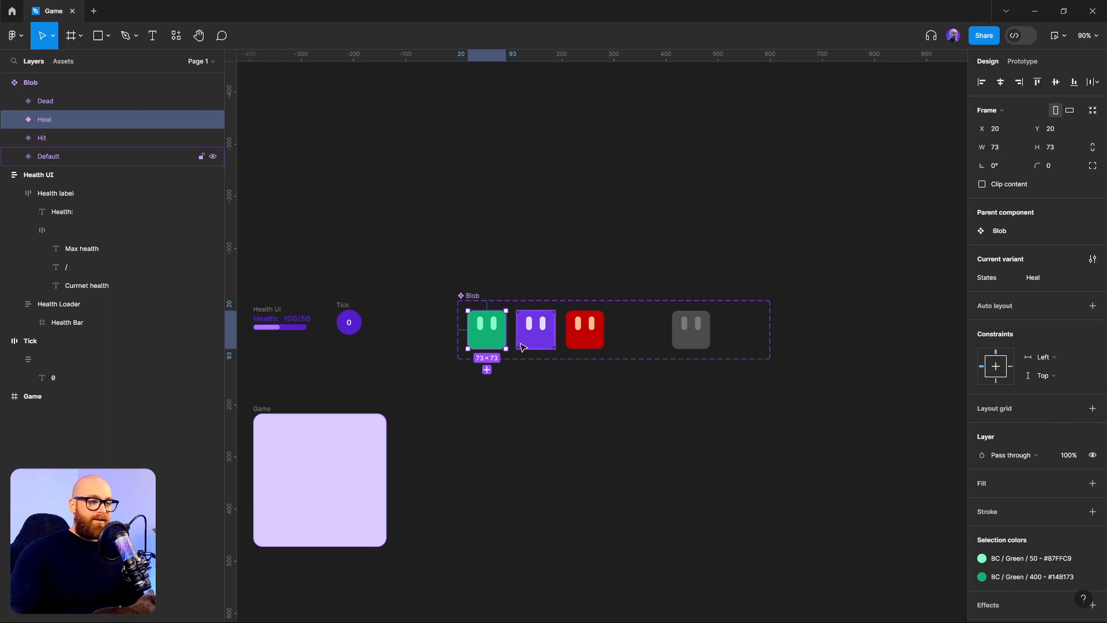
pyautogui.scroll(5, 523, 346)
pyautogui.click(531, 440)
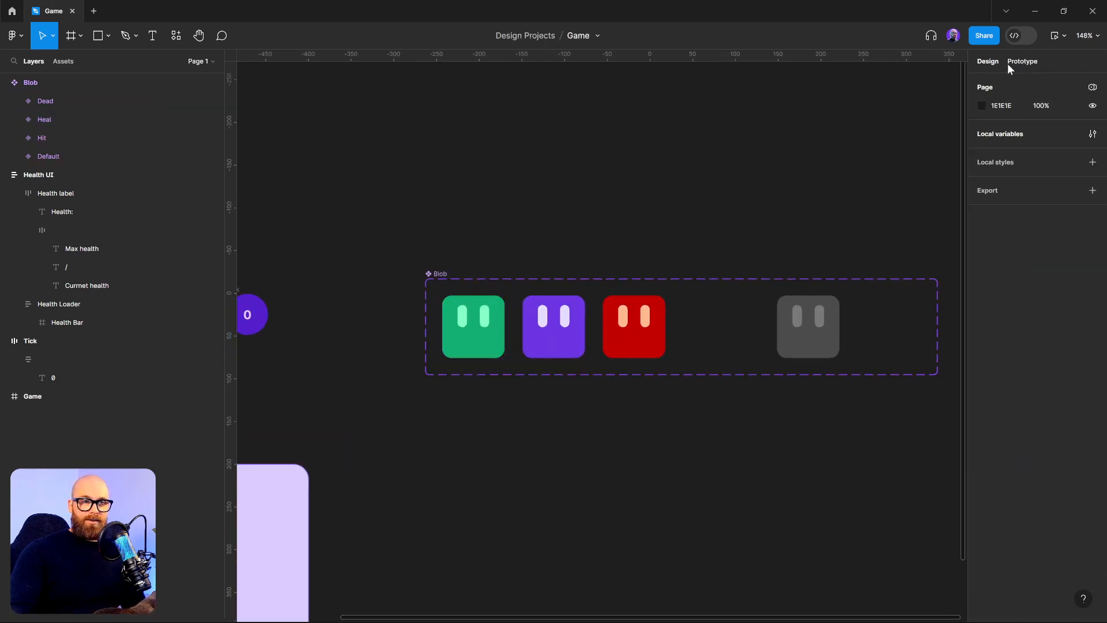
pyautogui.click(1010, 62)
pyautogui.click(545, 342)
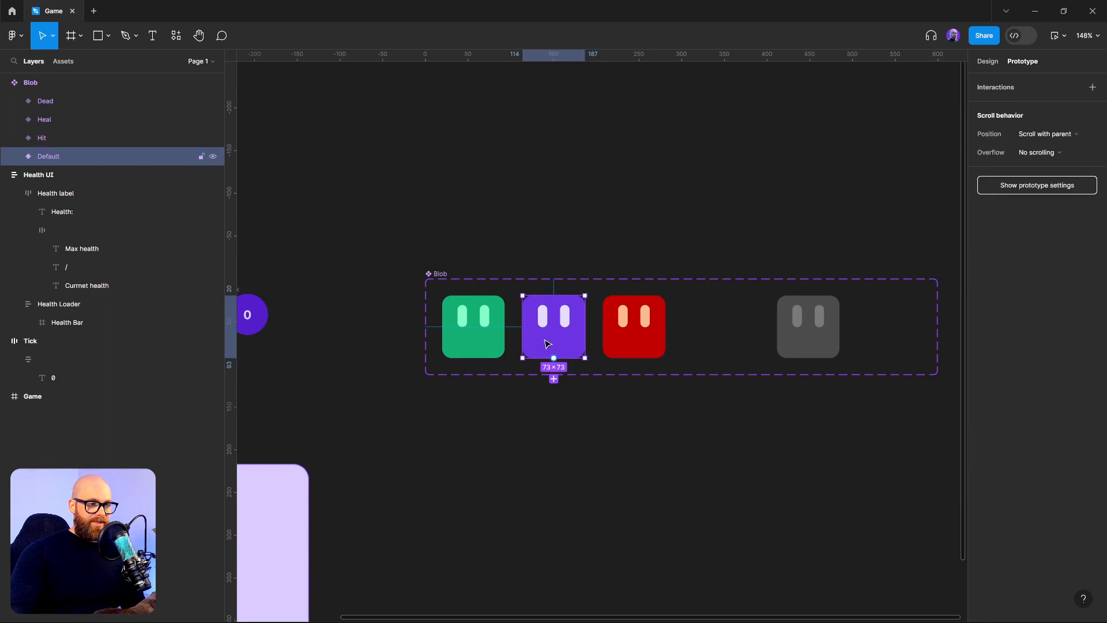
pyautogui.moveTo(522, 327); pyautogui.dragTo(473, 326)
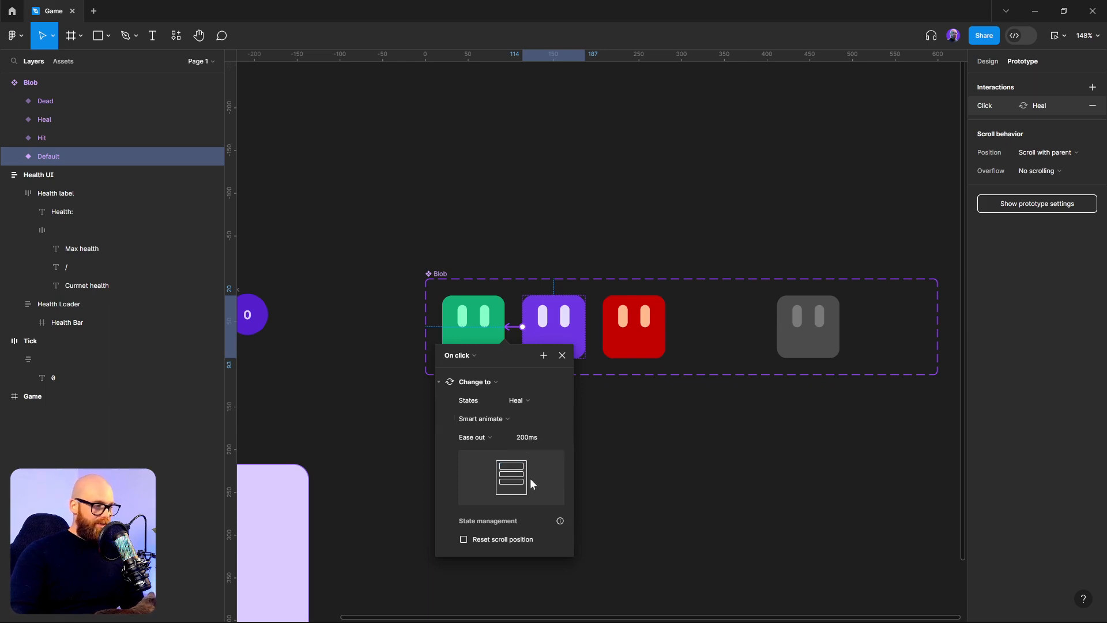
# - Connect the Heal variant back to Default with an After delay trigger of 1 ms
pyautogui.click(488, 332)
pyautogui.moveTo(476, 357)
pyautogui.mouseDown()
pyautogui.moveTo(536, 378)
pyautogui.moveTo(562, 354)
pyautogui.mouseUp()
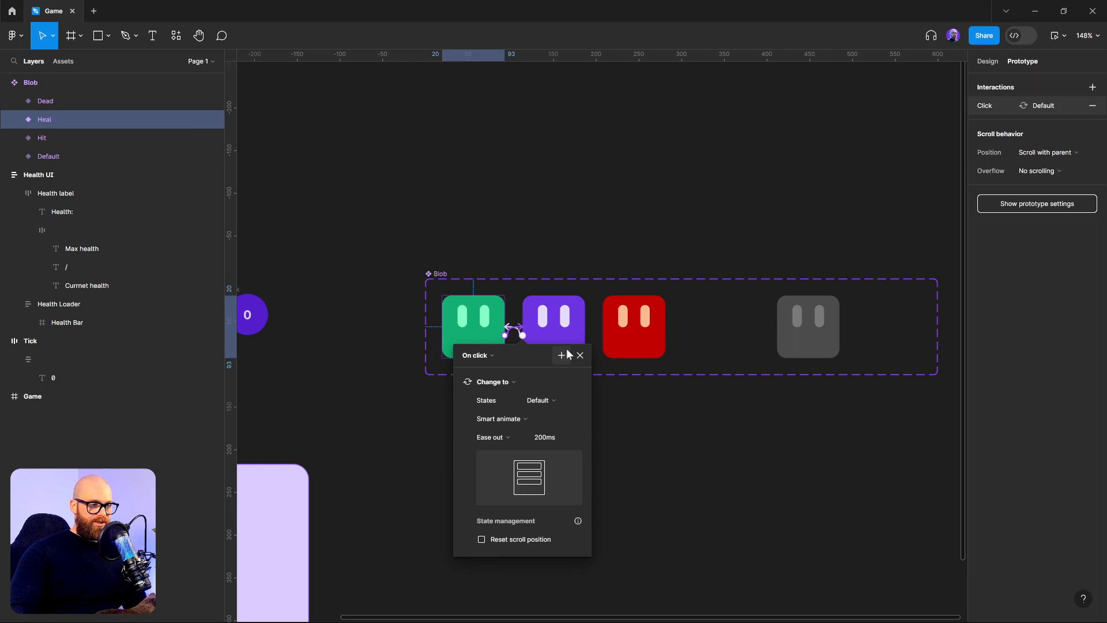
pyautogui.click(490, 356)
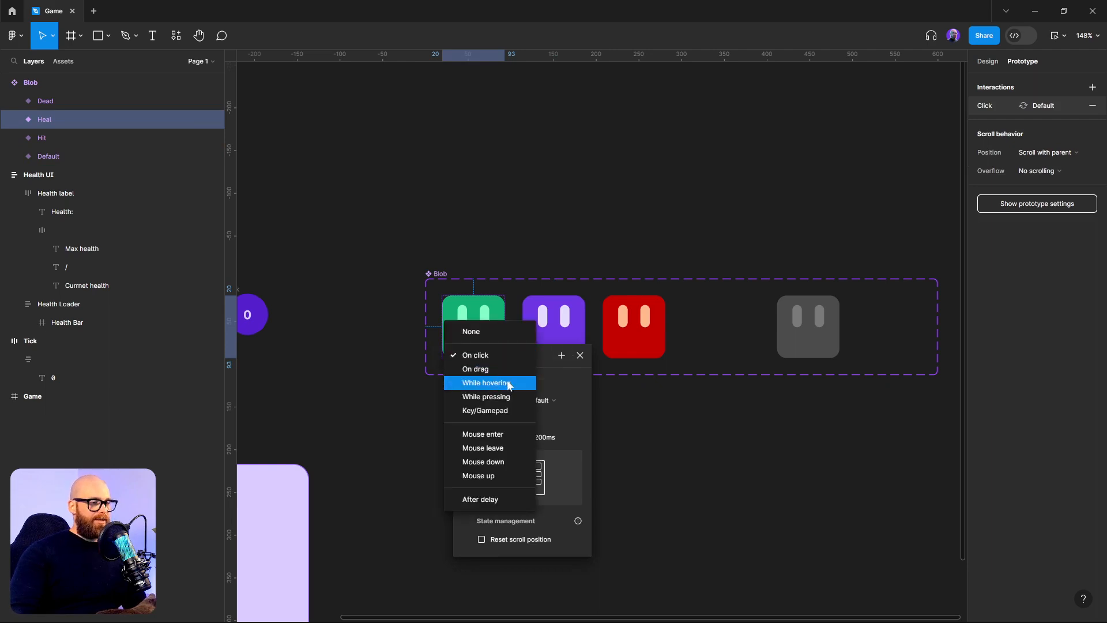
pyautogui.click(483, 499)
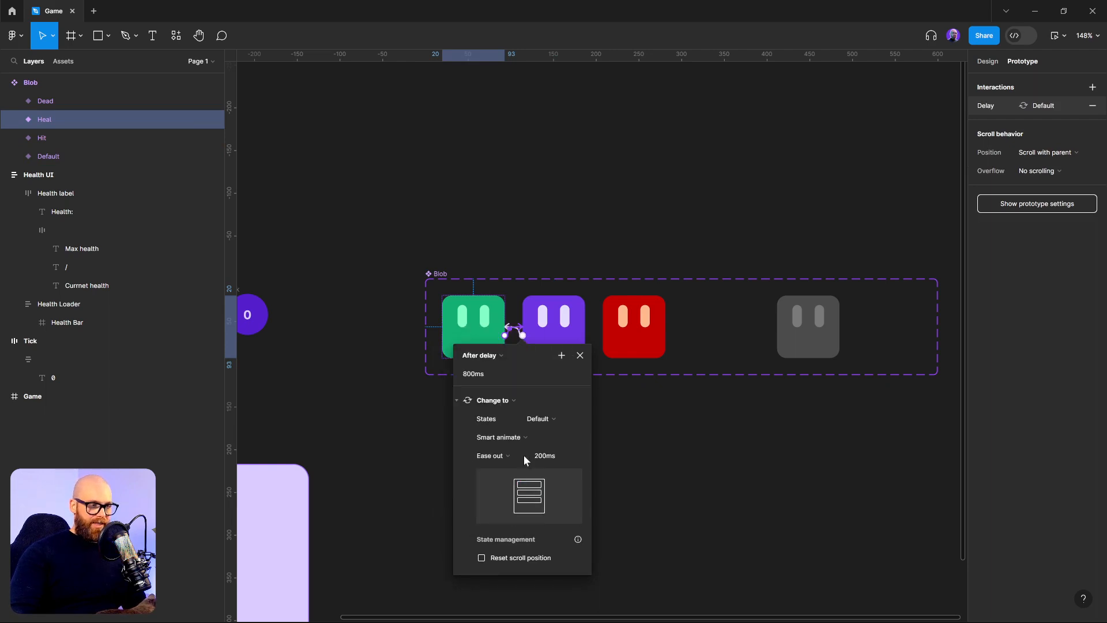
pyautogui.click(487, 375)
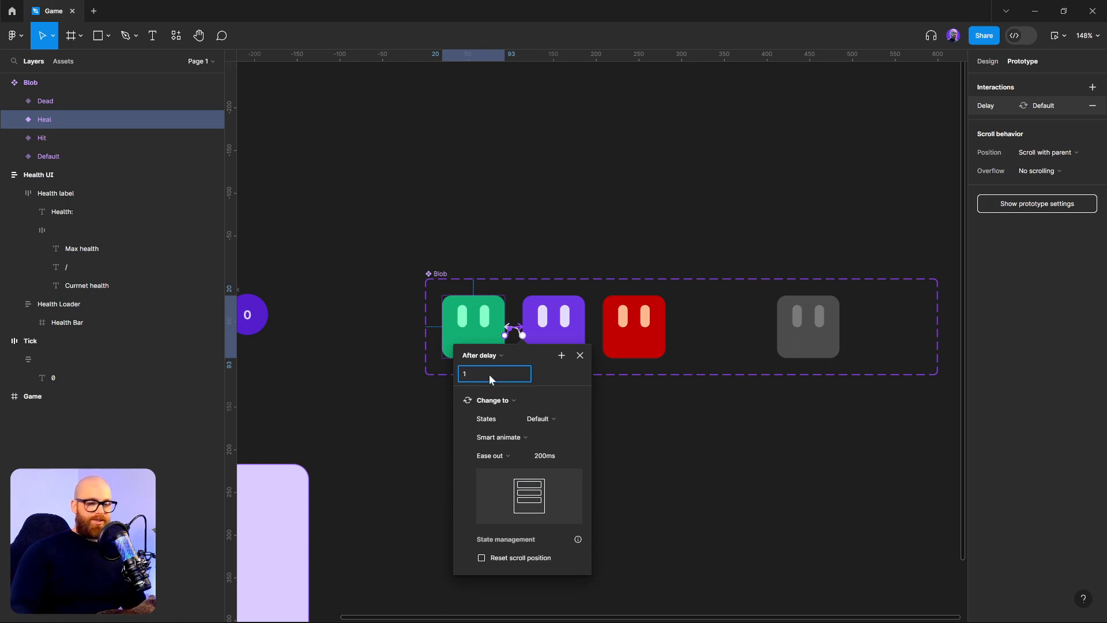
pyautogui.write('1')
# - Set the animation duration of the Heal-to-Default interaction to 199 ms
pyautogui.click(557, 458)
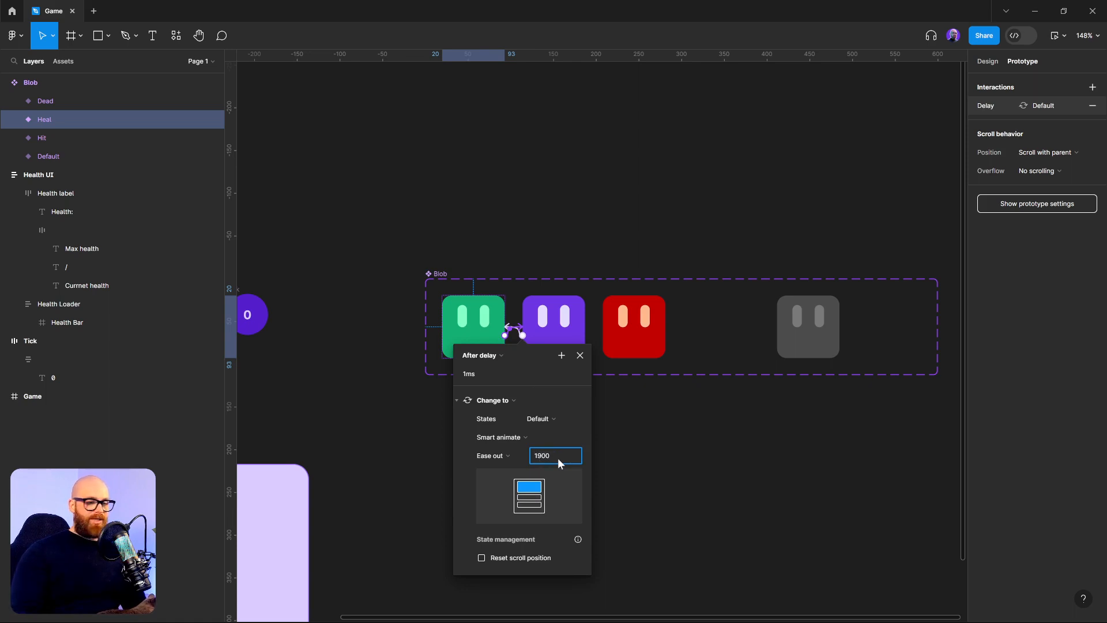
pyautogui.write('1900')
pyautogui.press('BackSpace')
pyautogui.write('9')
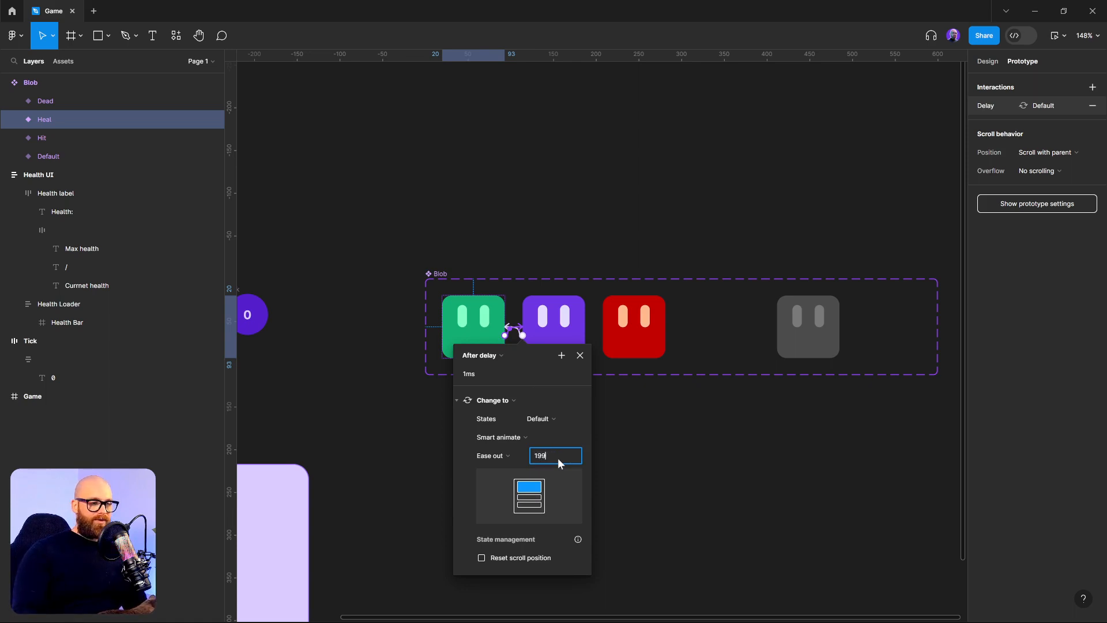
pyautogui.press('Return')
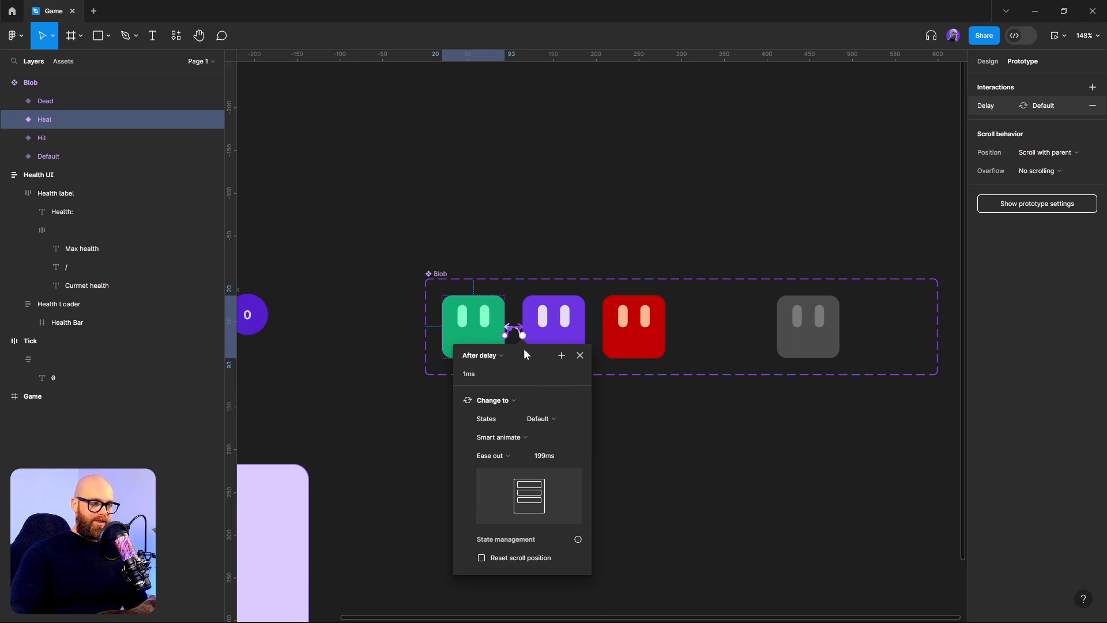
pyautogui.click(734, 463)
pyautogui.click(554, 349)
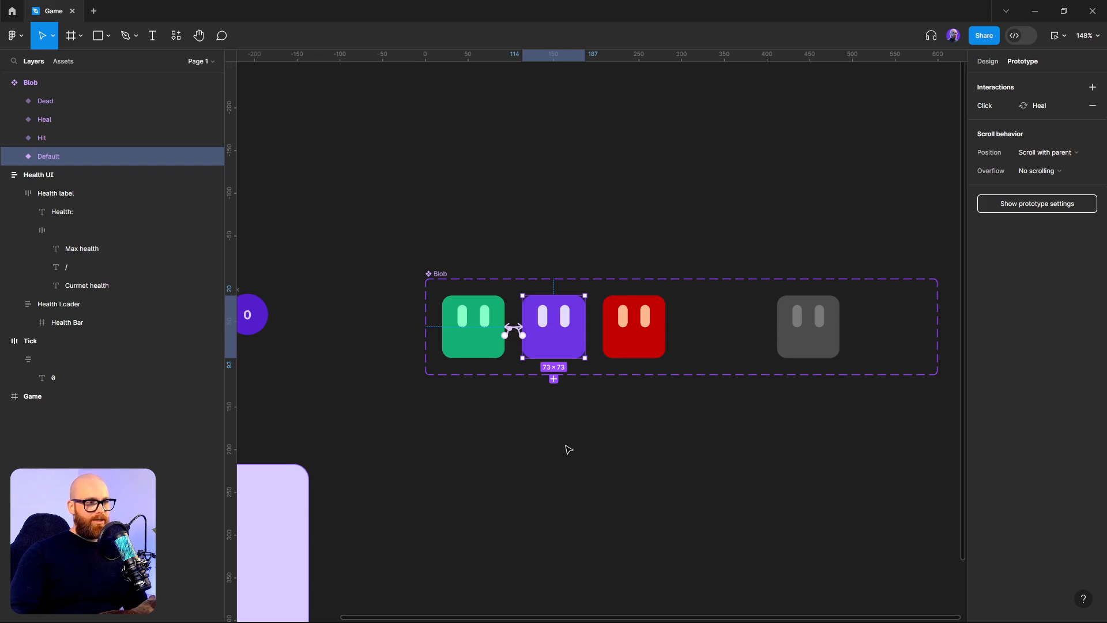
pyautogui.click(656, 347)
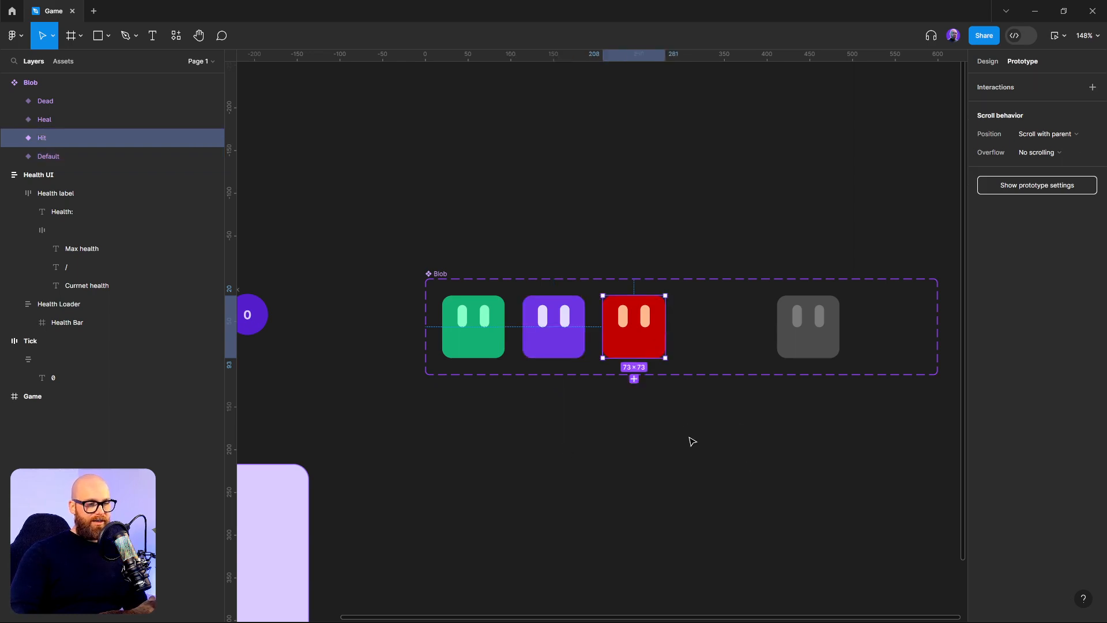
pyautogui.click(686, 445)
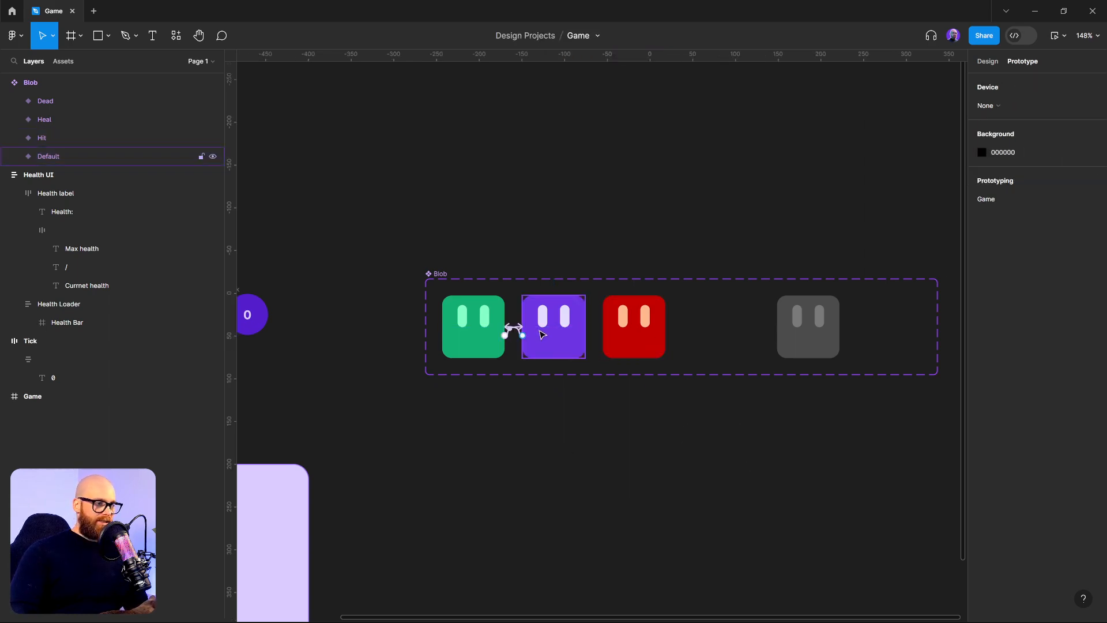
# - Move the Tick frame to X -465, Y -29 and turn it into a component
pyautogui.hscroll(-3, 556, 360)
pyautogui.scroll(-1, 556, 361)
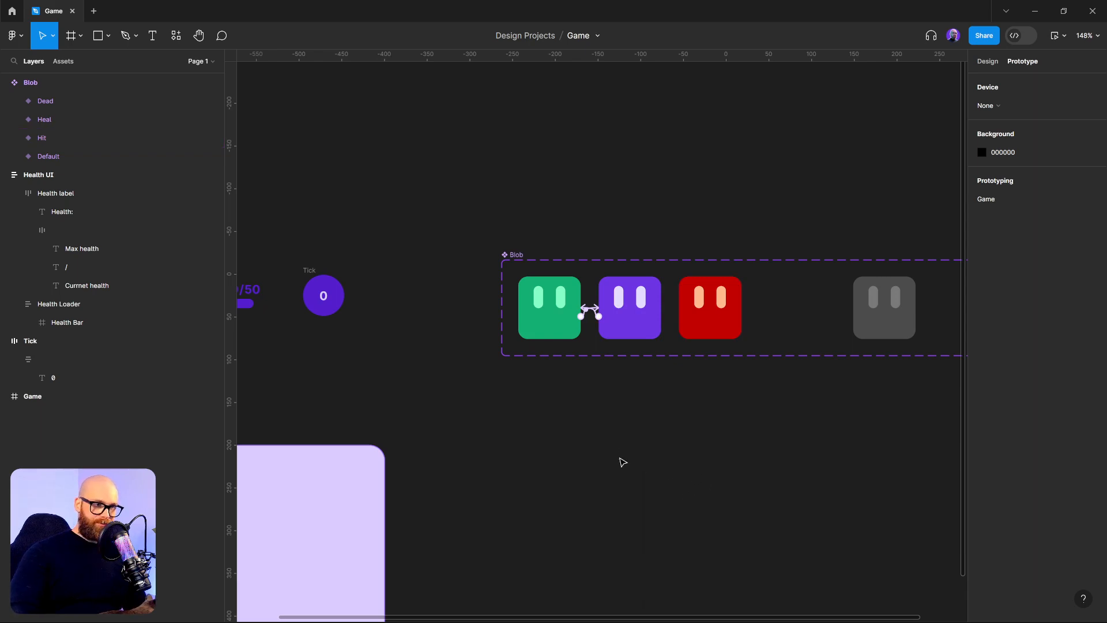
pyautogui.moveTo(579, 422)
pyautogui.mouseDown()
pyautogui.moveTo(653, 322)
pyautogui.moveTo(635, 317)
pyautogui.moveTo(639, 345)
pyautogui.mouseUp()
pyautogui.scroll(-2, 580, 240)
pyautogui.scroll(-3, 580, 240)
pyautogui.scroll(2, 574, 287)
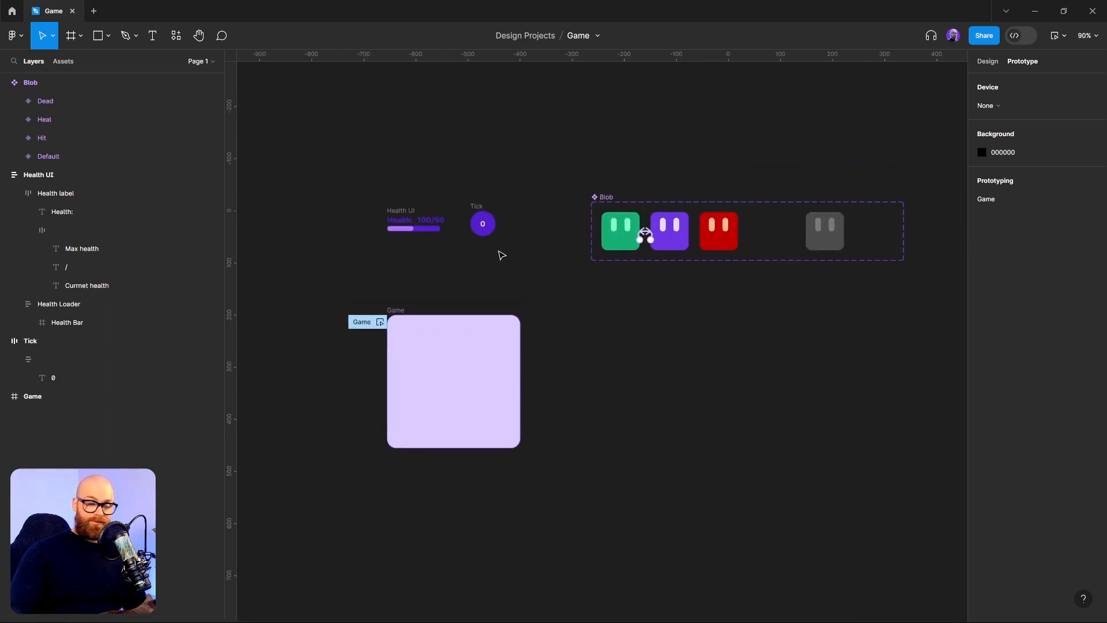
pyautogui.moveTo(478, 211); pyautogui.dragTo(493, 195)
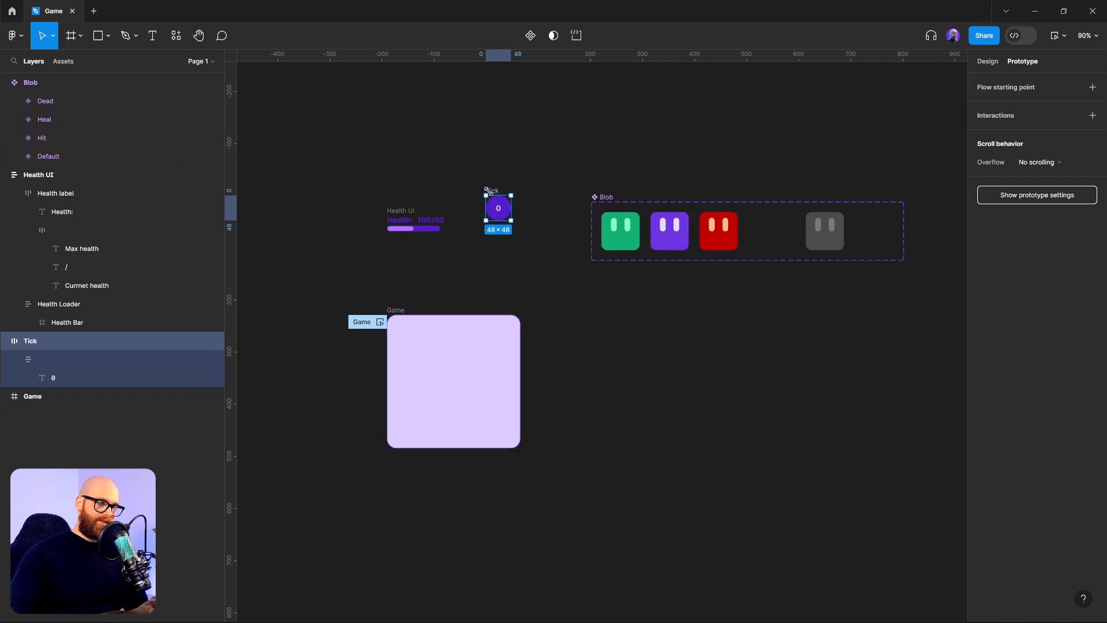
pyautogui.scroll(5, 492, 190)
pyautogui.click(989, 61)
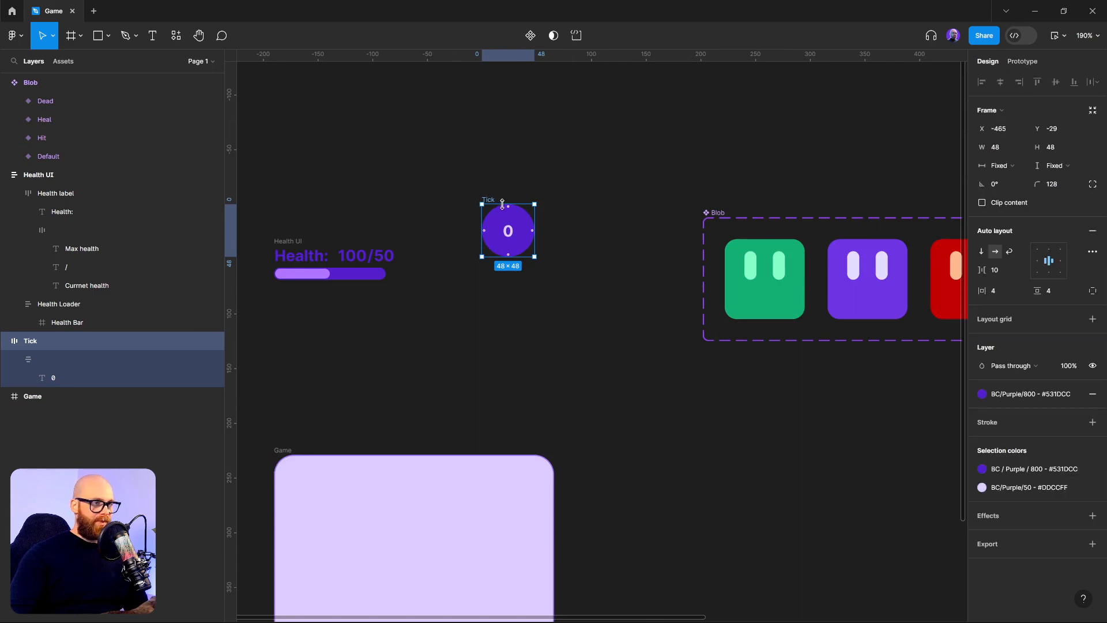
pyautogui.rightClick(489, 203)
pyautogui.click(554, 461)
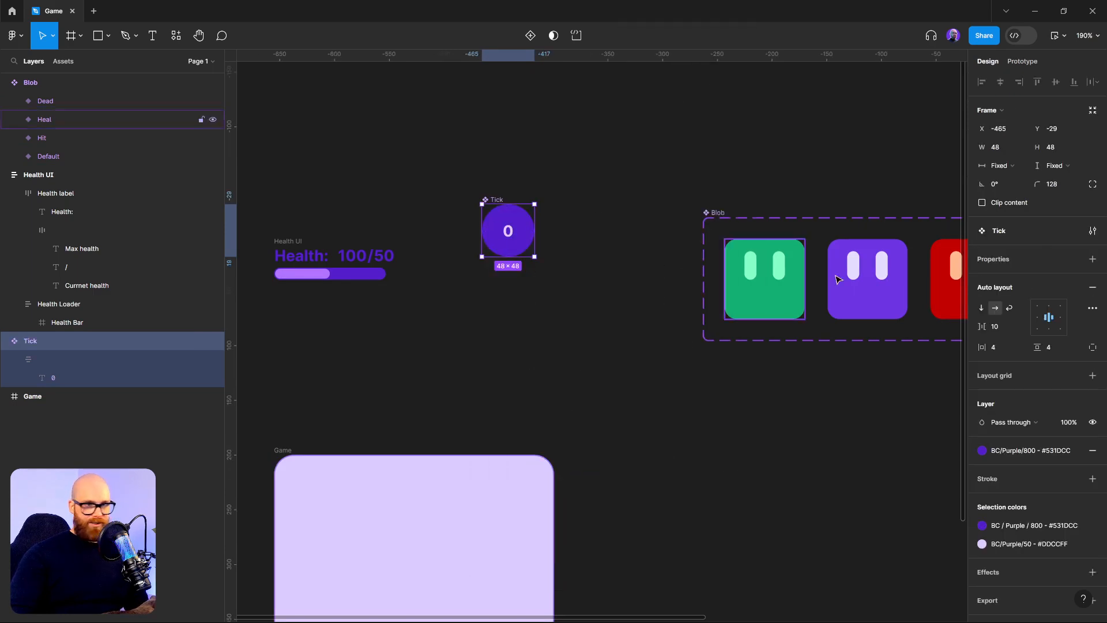
# - Add a variant property to the Tick component and create a second variant named "Update"
pyautogui.click(1093, 259)
pyautogui.click(1039, 295)
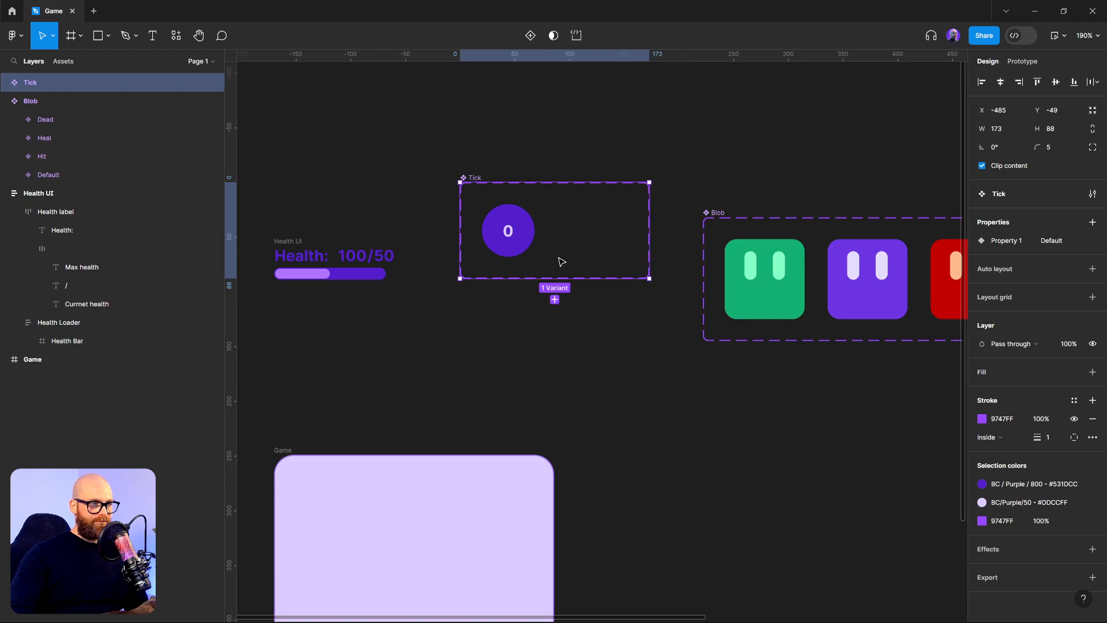
pyautogui.click(554, 298)
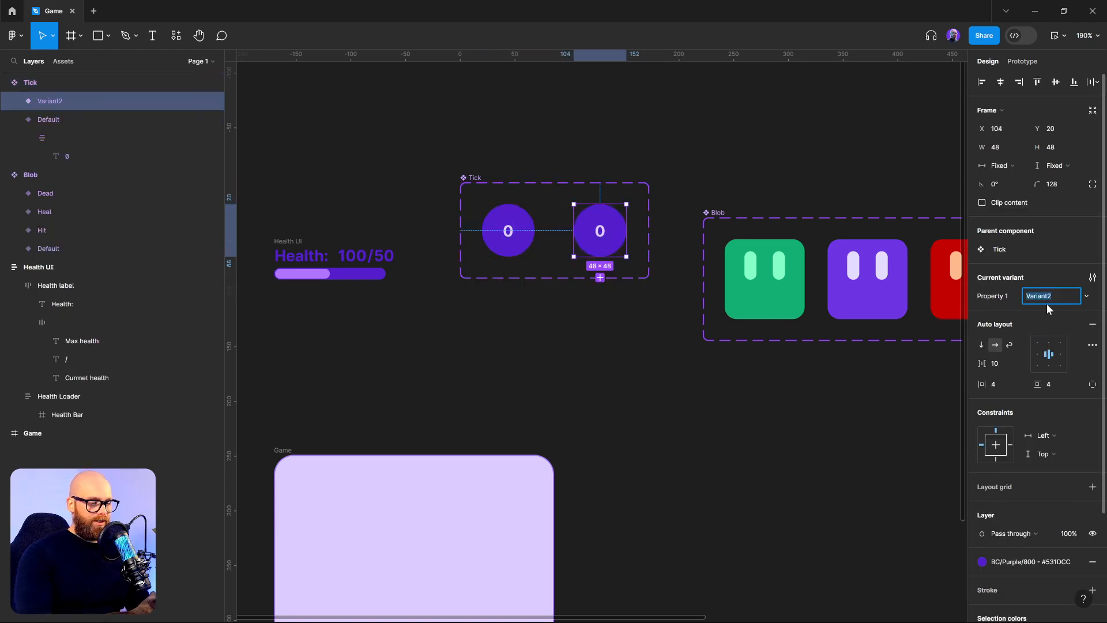
pyautogui.write('Update')
# - Rename the Tick component set's variant property to "Events"
pyautogui.click(998, 296)
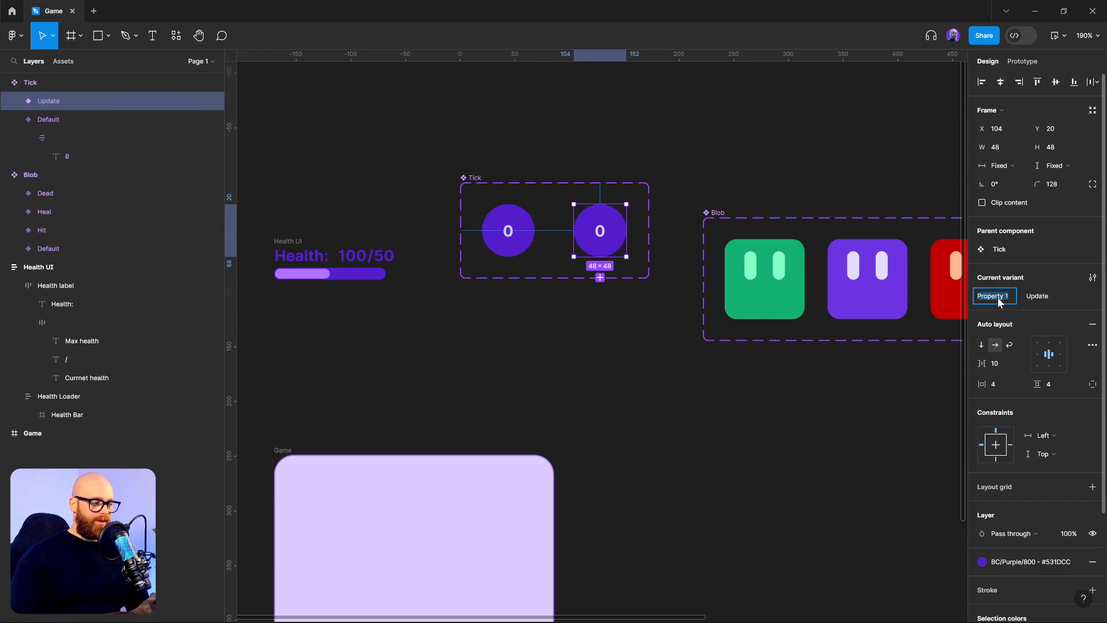
pyautogui.write('Eve')
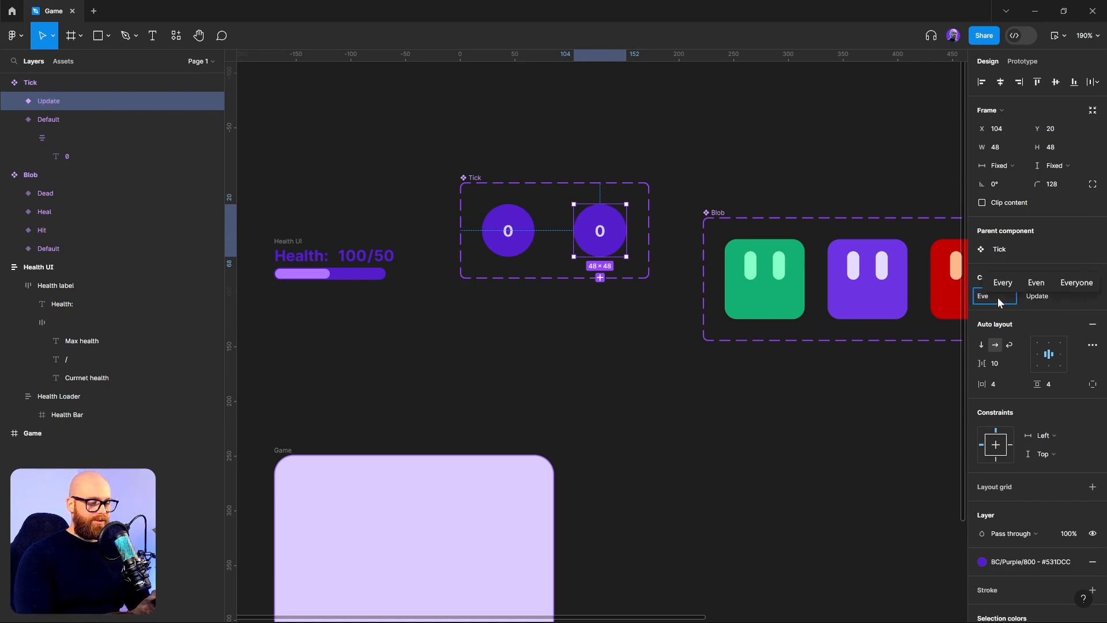
pyautogui.write('nts')
pyautogui.click(640, 325)
pyautogui.click(603, 215)
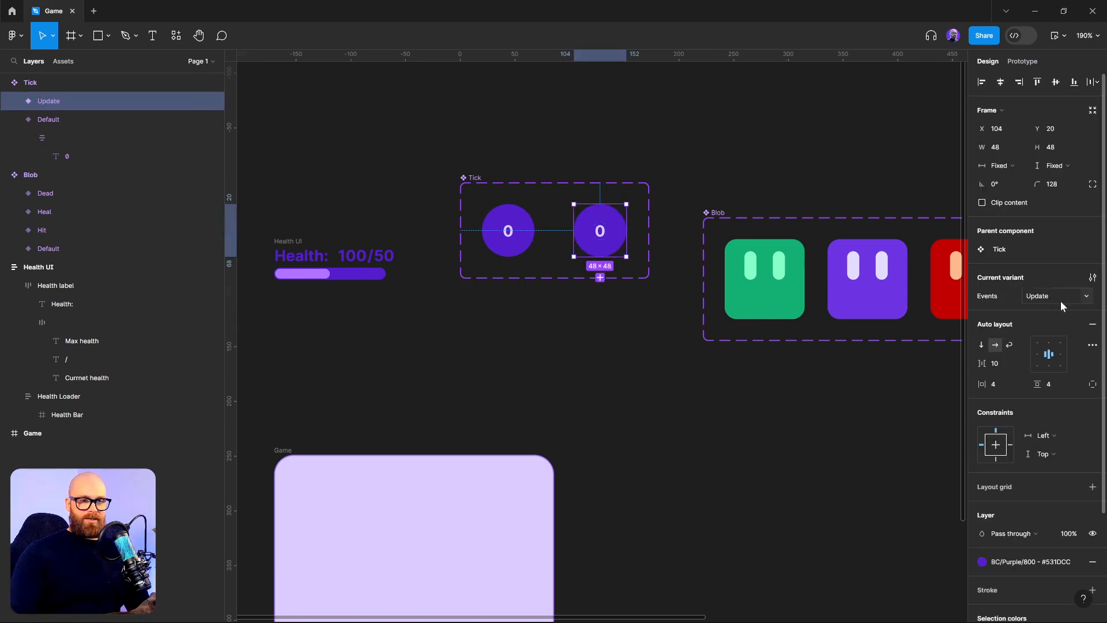
pyautogui.click(563, 325)
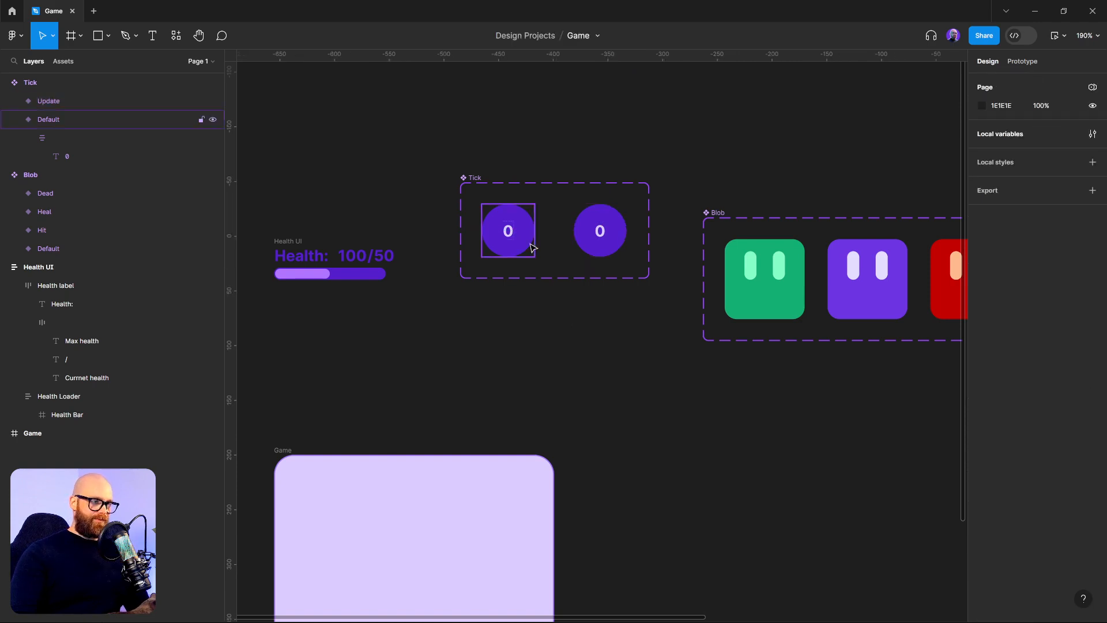
# - Connect the Tick component's Default variant to its Update variant with a prototype interaction
pyautogui.click(526, 246)
pyautogui.scroll(1, 576, 323)
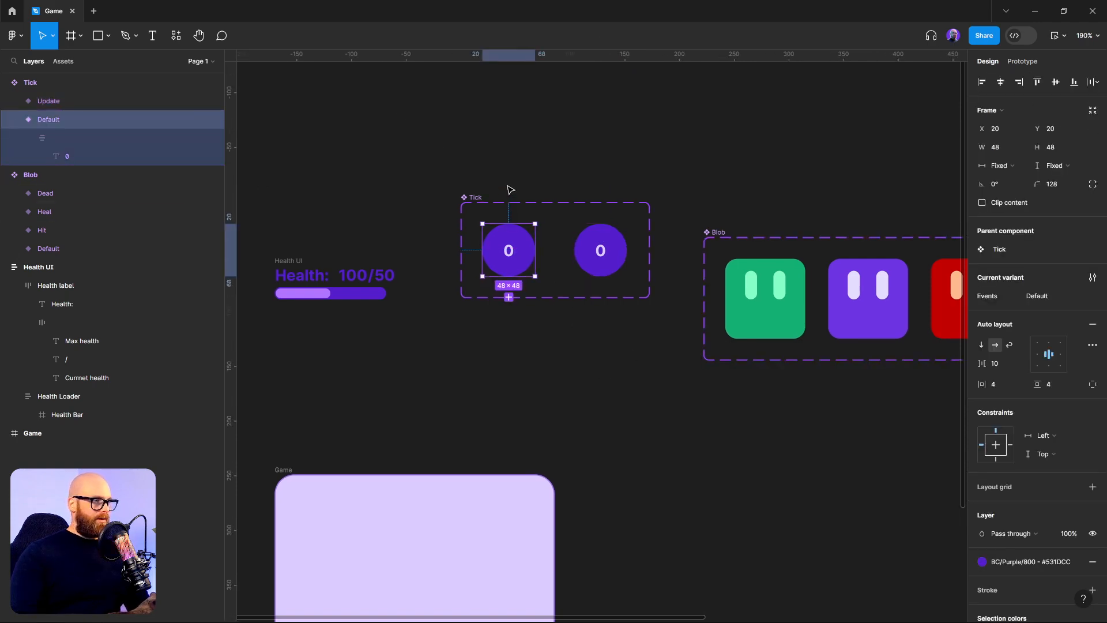
pyautogui.click(503, 190)
pyautogui.click(481, 204)
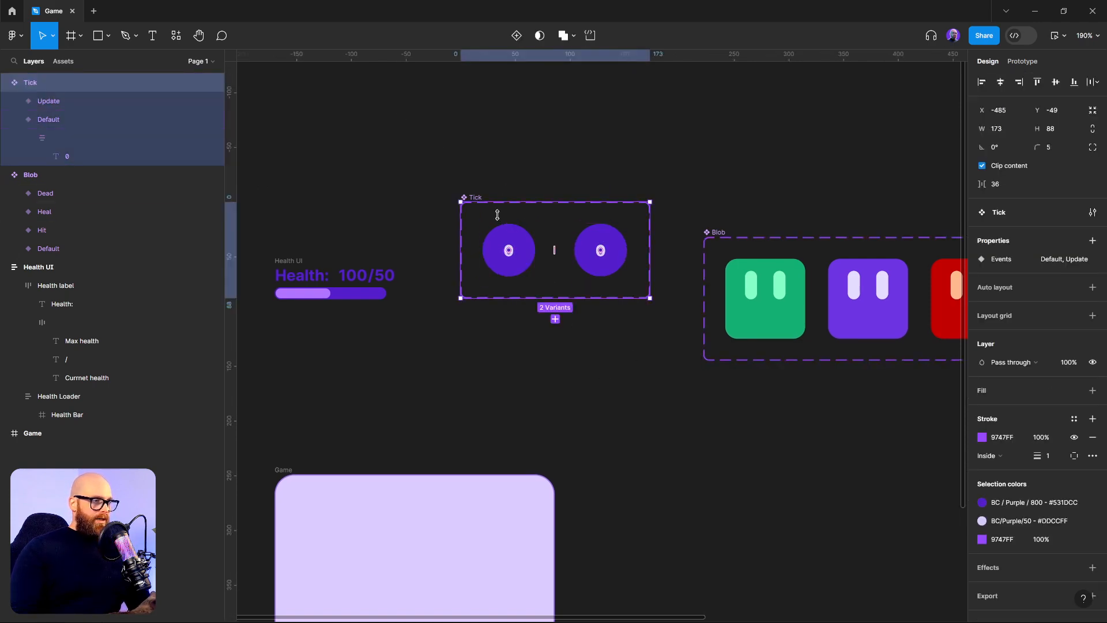
pyautogui.click(1037, 62)
pyautogui.click(521, 248)
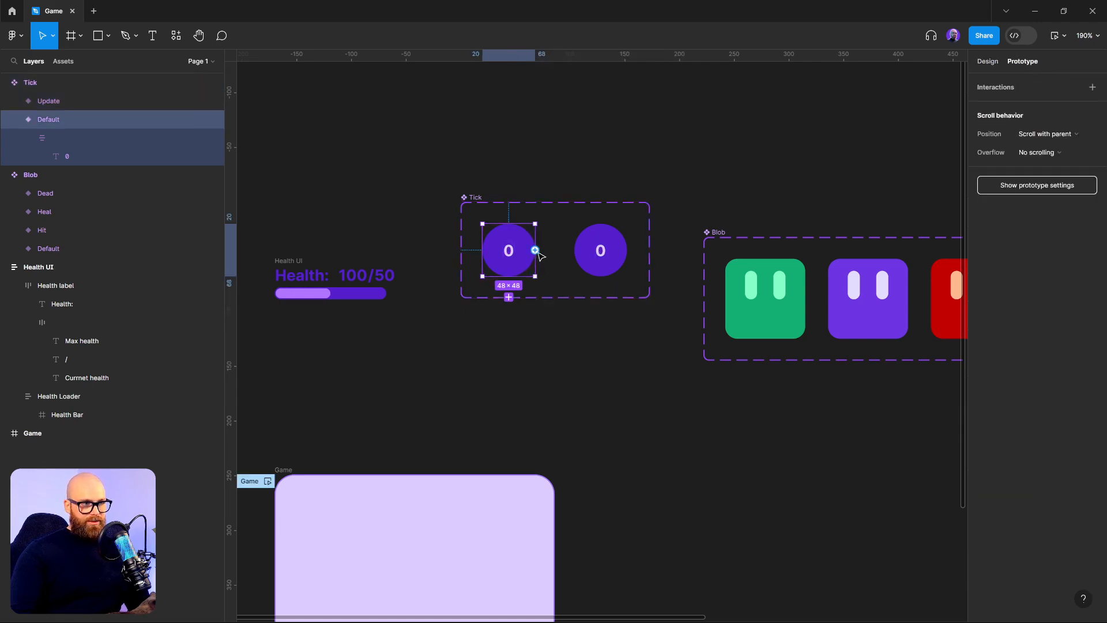
pyautogui.moveTo(535, 250); pyautogui.dragTo(600, 258)
# - Set the Default-to-Update interaction's trigger to After delay with a delay of 999 ms
pyautogui.click(529, 282)
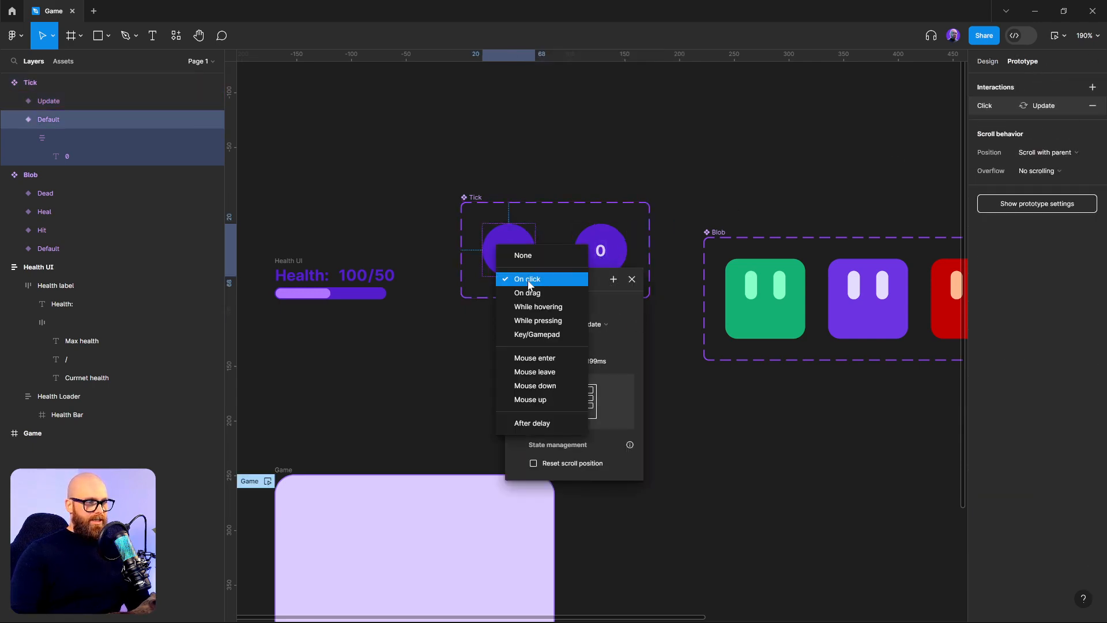
pyautogui.click(519, 425)
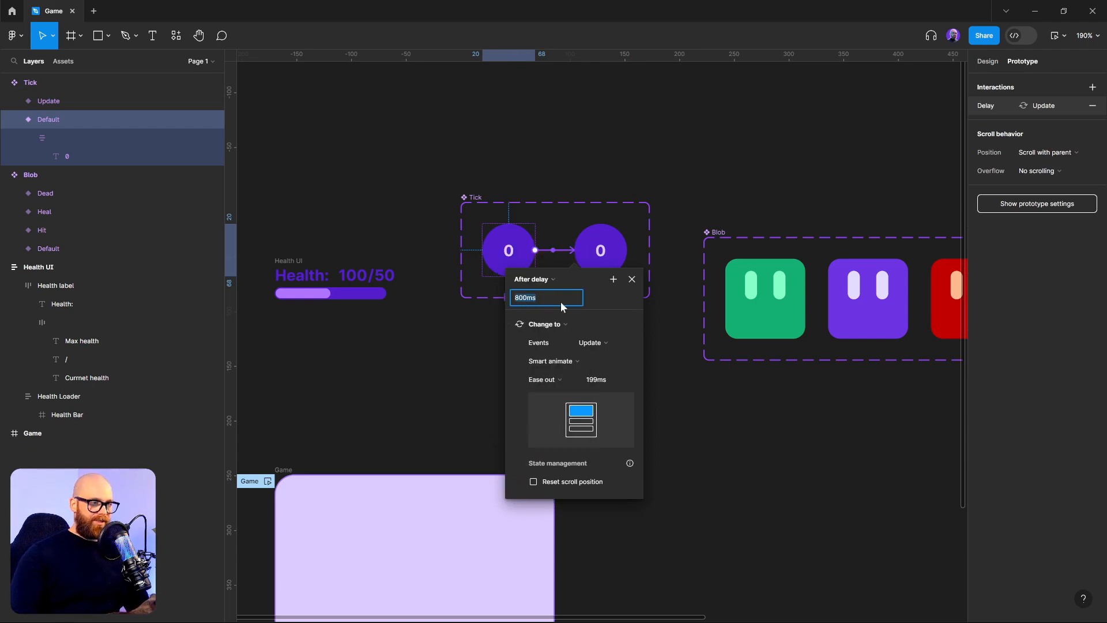
pyautogui.write('999')
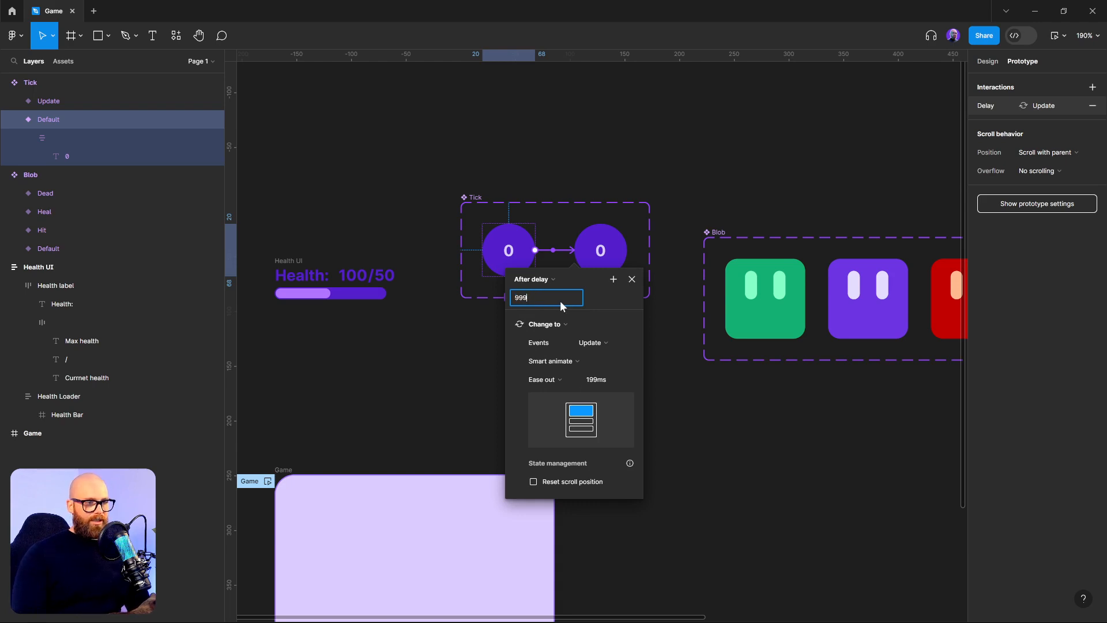
pyautogui.press('Return')
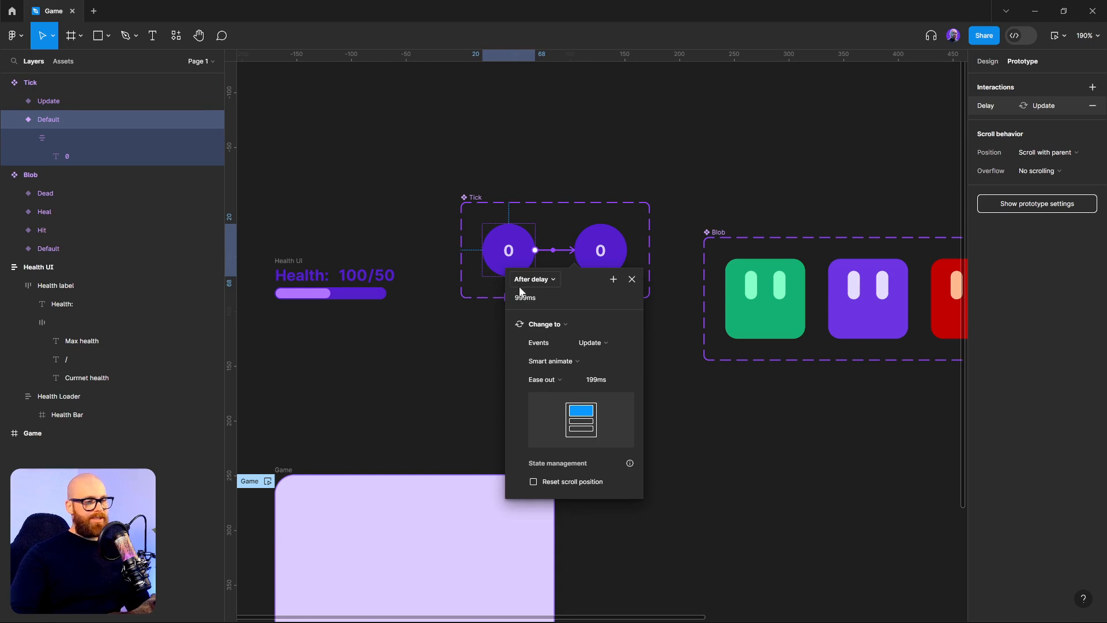
# - Add an interaction to Tick's Update variant, triggered After delay at 1 ms
pyautogui.click(600, 251)
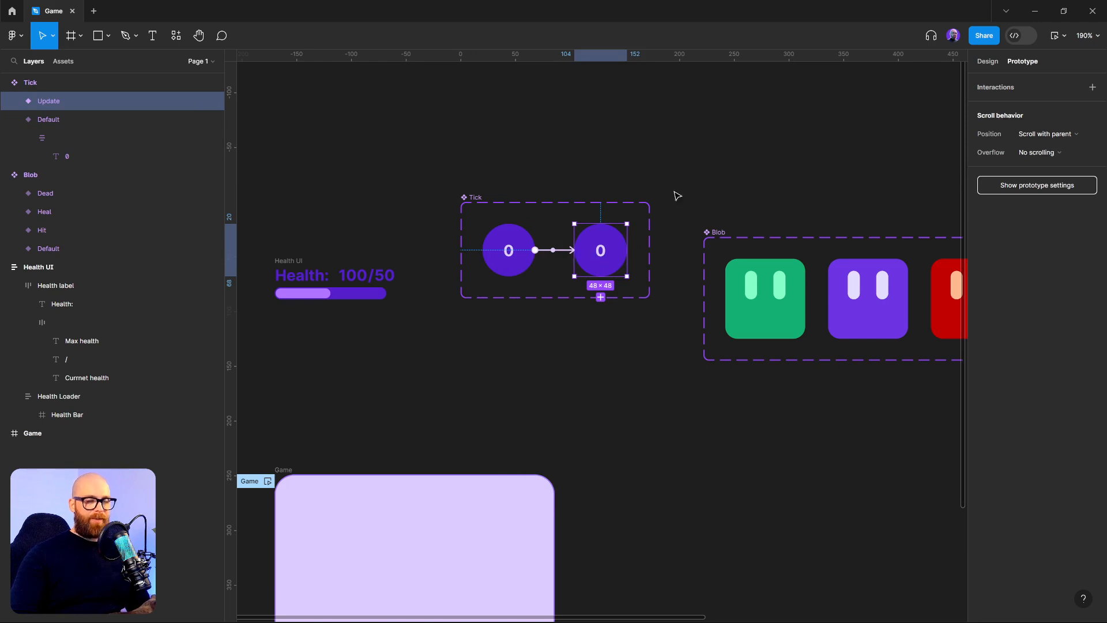
pyautogui.click(1092, 88)
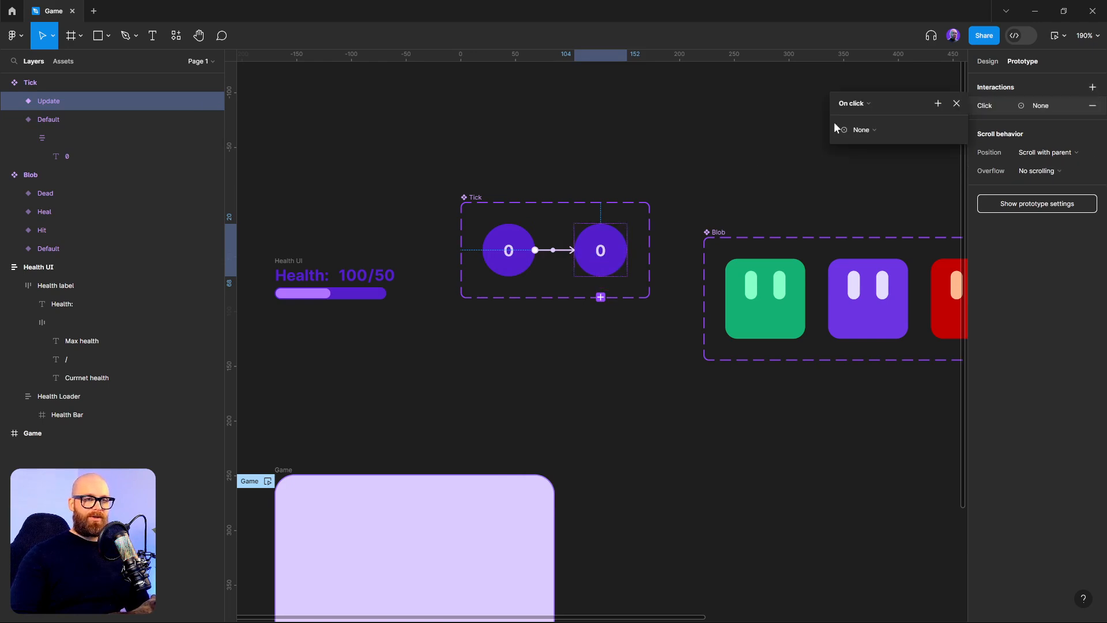
pyautogui.click(861, 106)
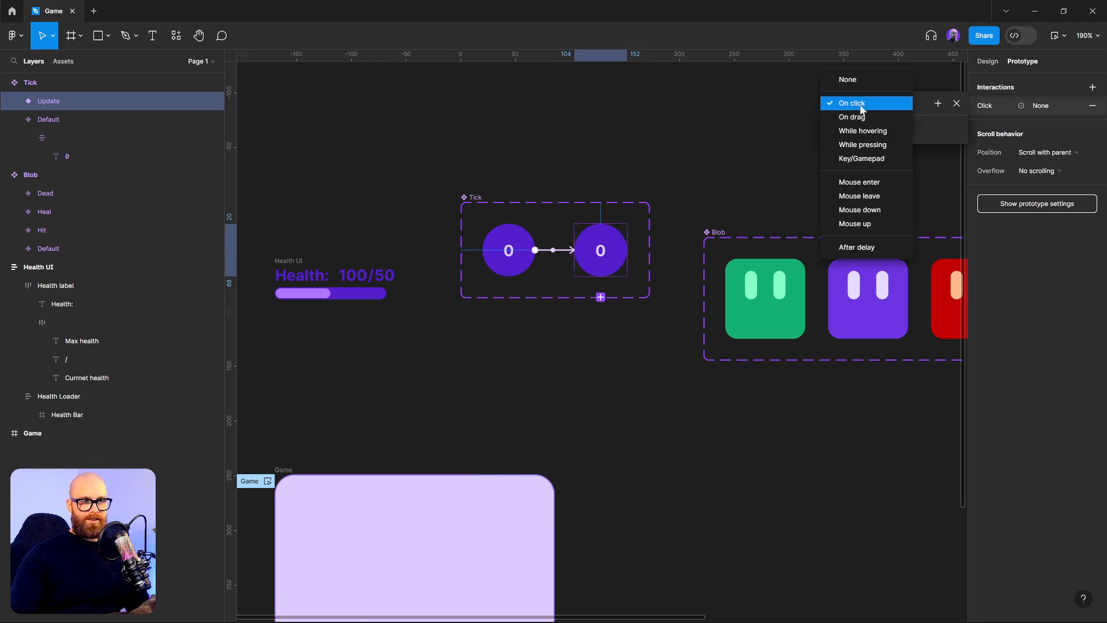
pyautogui.click(858, 249)
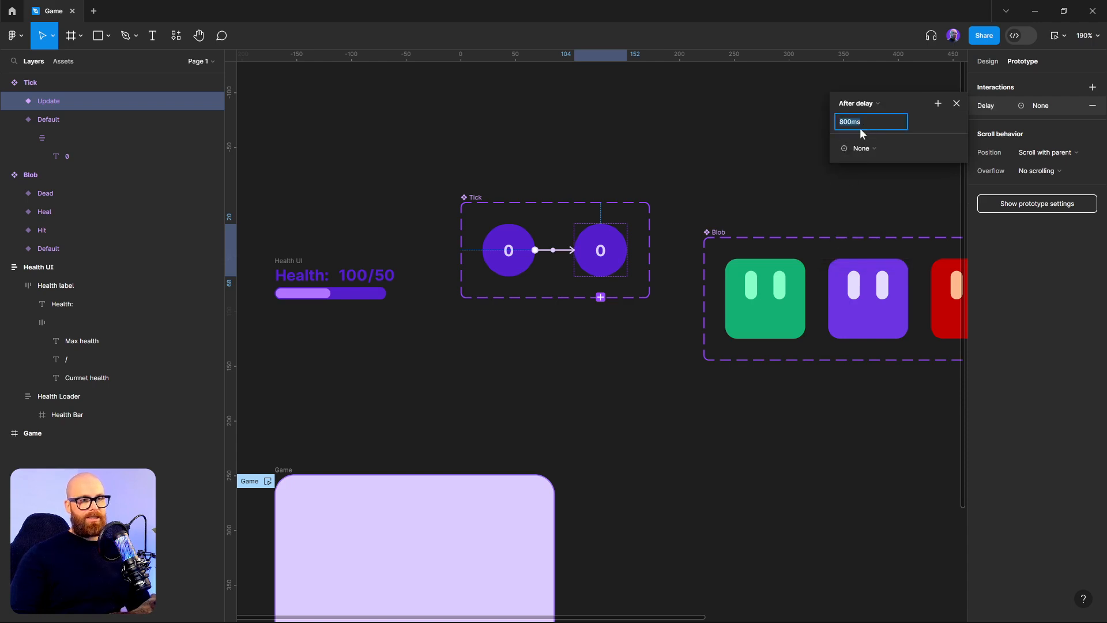
pyautogui.write('1')
pyautogui.press('Return')
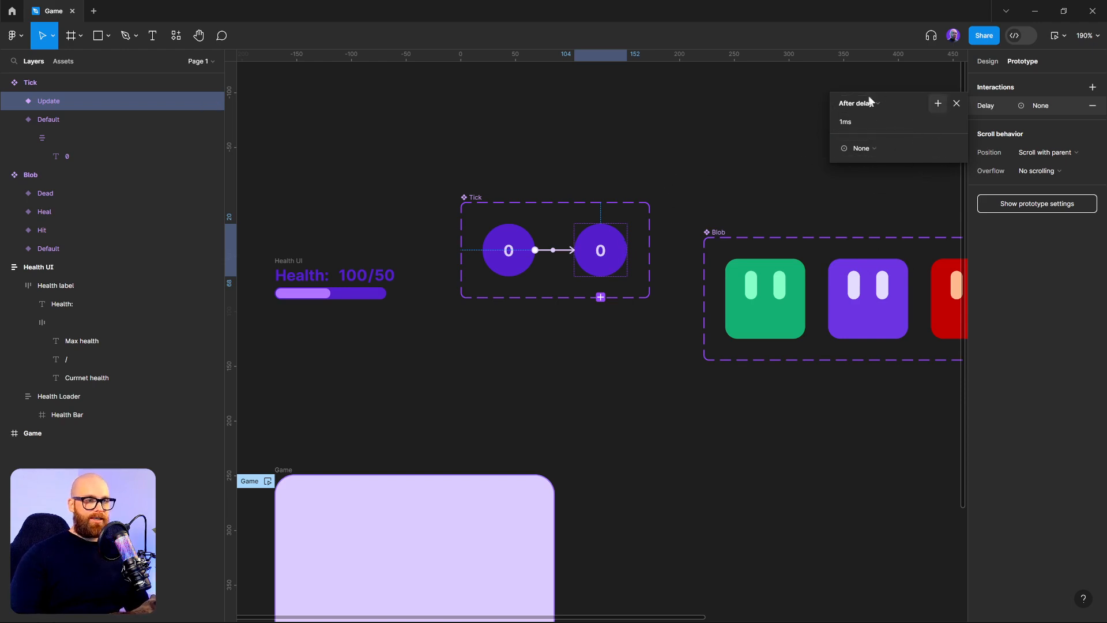
# - Give the Update variant's delay interaction a Conditional action with the condition Timer > 0
pyautogui.click(879, 149)
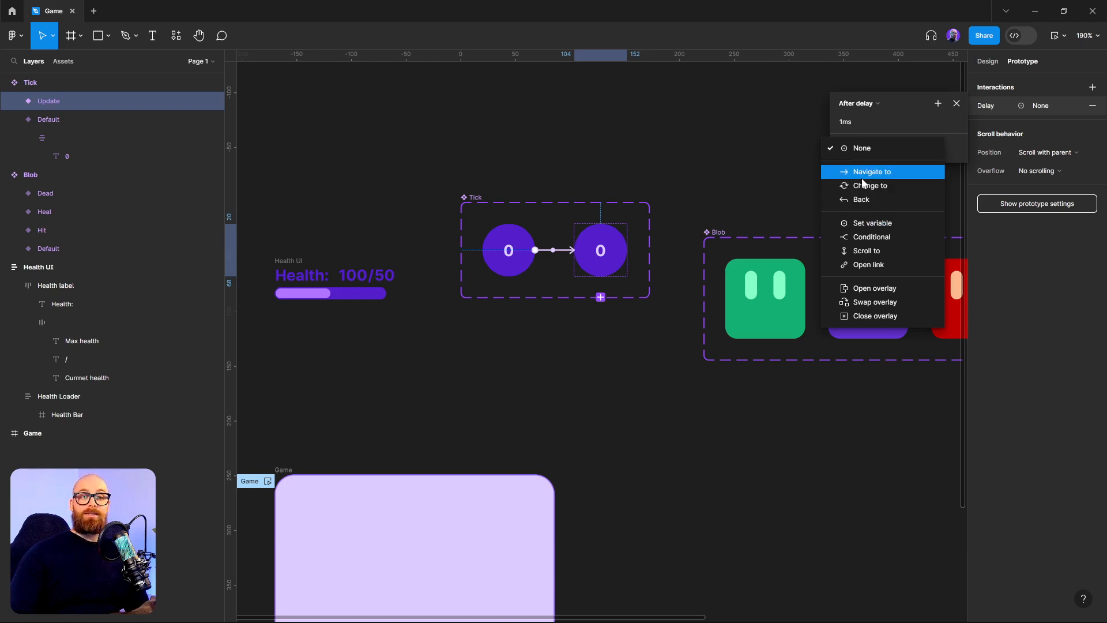
pyautogui.click(878, 238)
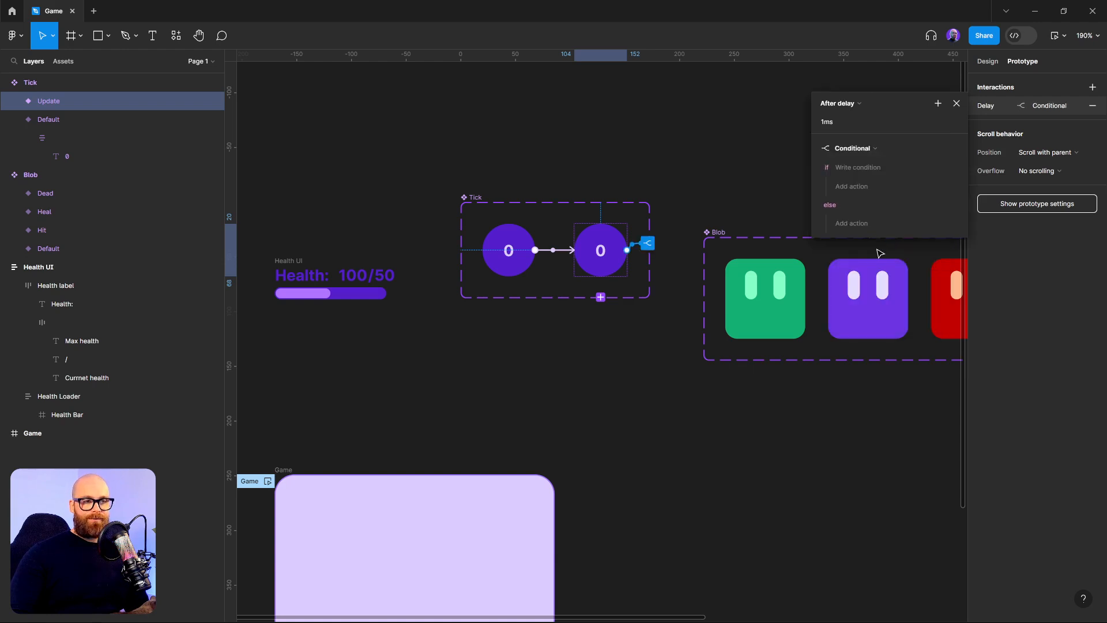
pyautogui.click(850, 167)
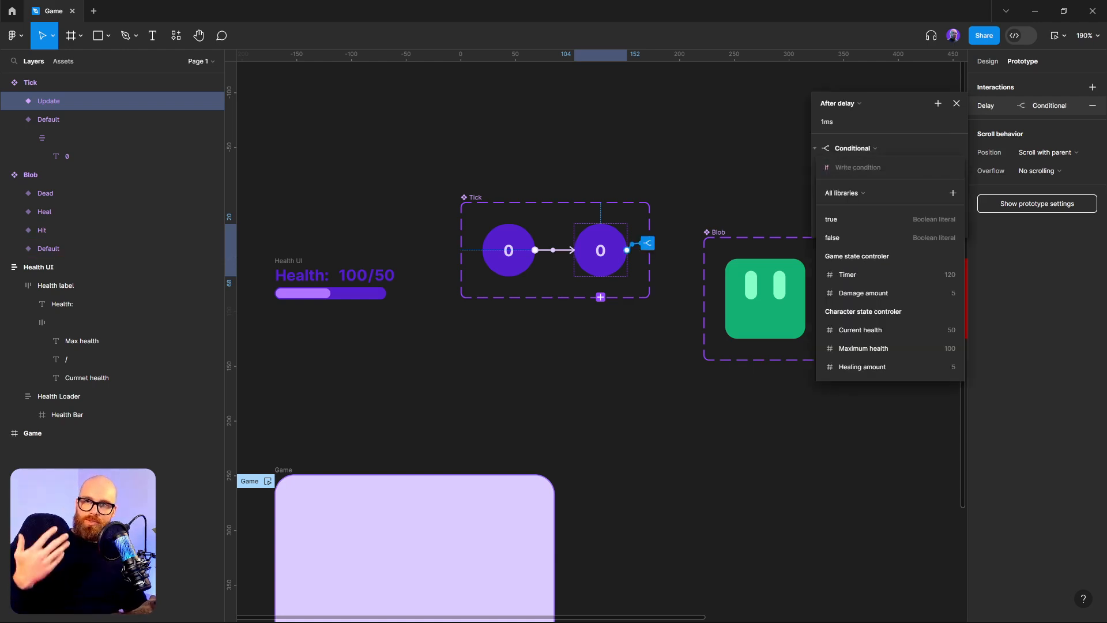
pyautogui.click(900, 281)
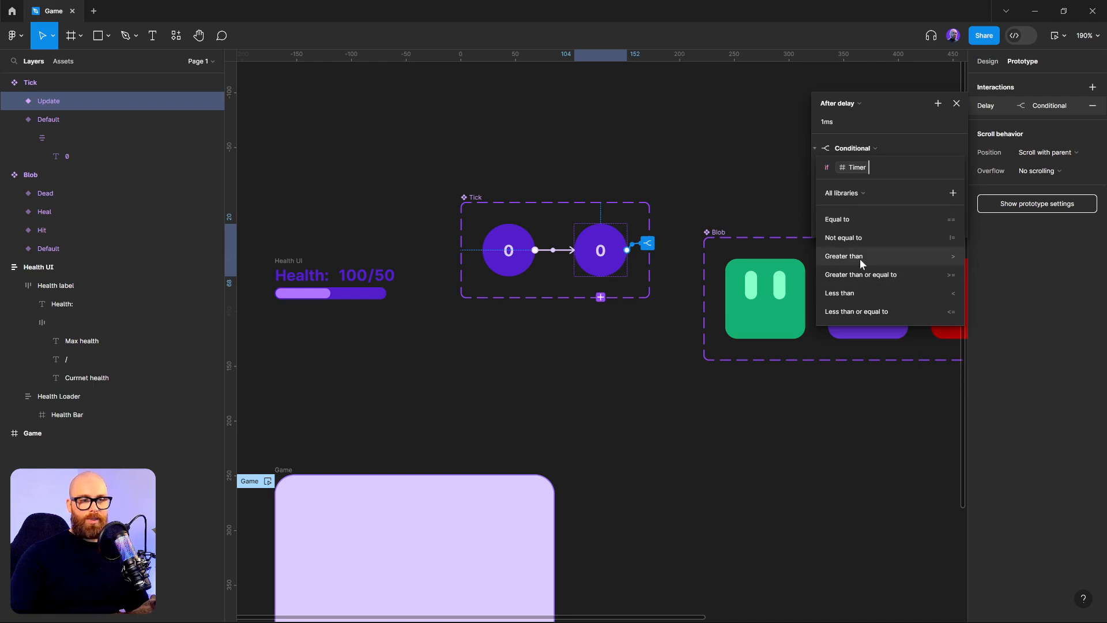
pyautogui.write('> 0')
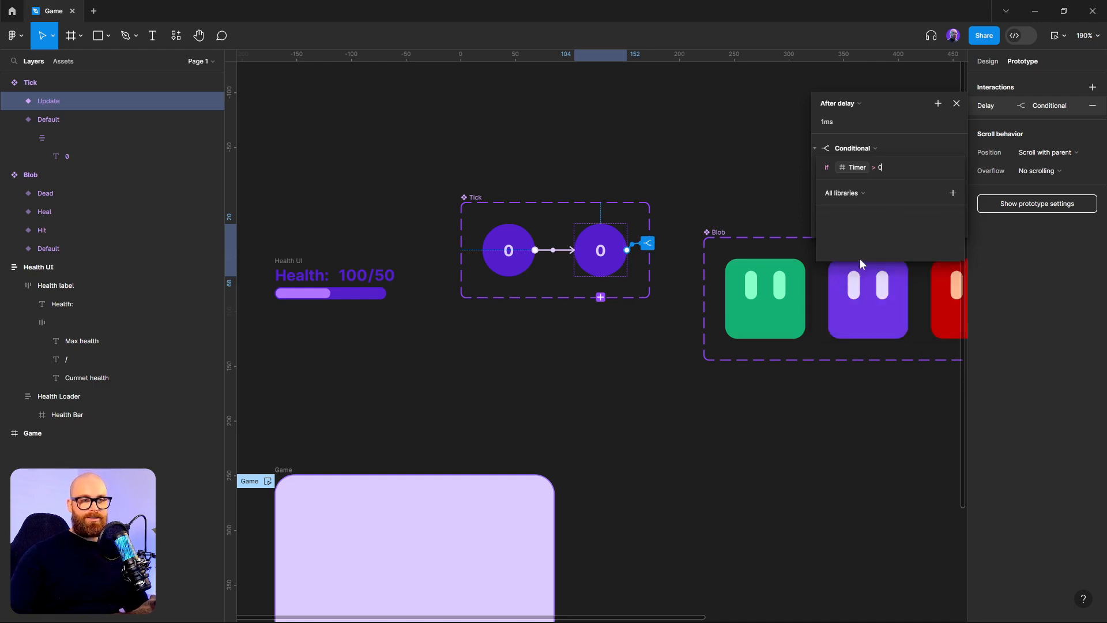
pyautogui.press('Return')
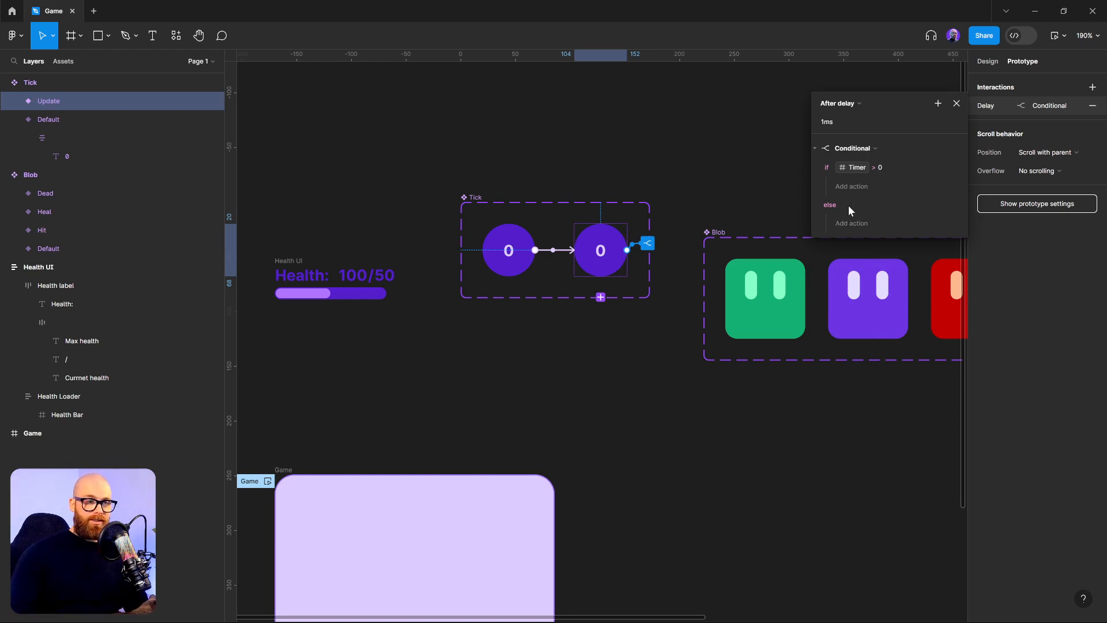
# - Add a Set variable action to the condition's if branch that sets Timer to Timer - 1
pyautogui.click(850, 187)
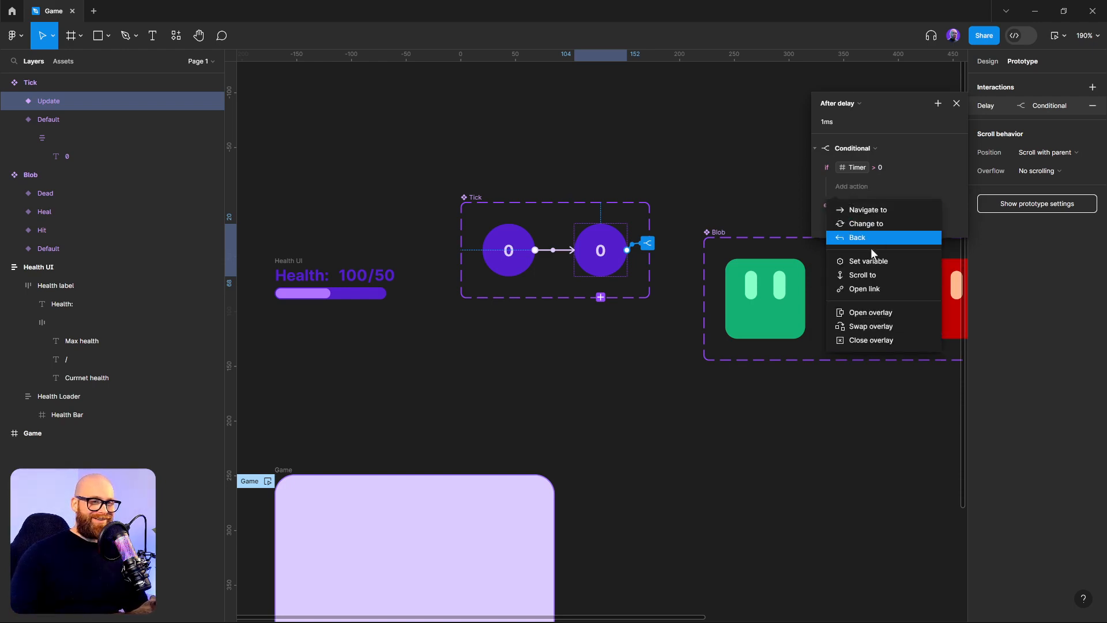
pyautogui.click(868, 263)
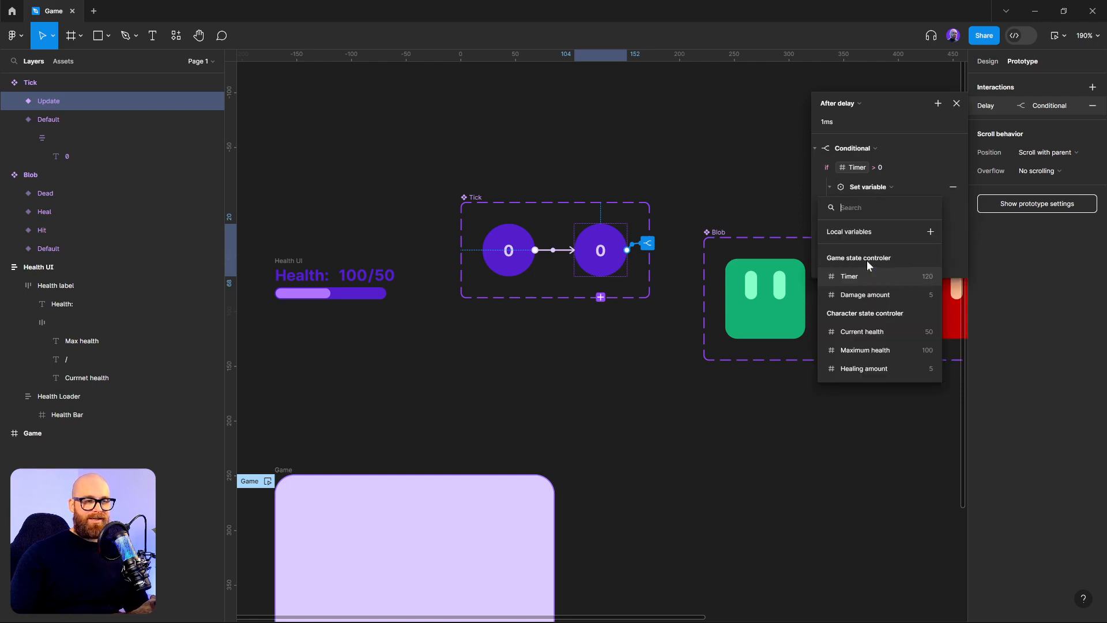
pyautogui.click(863, 277)
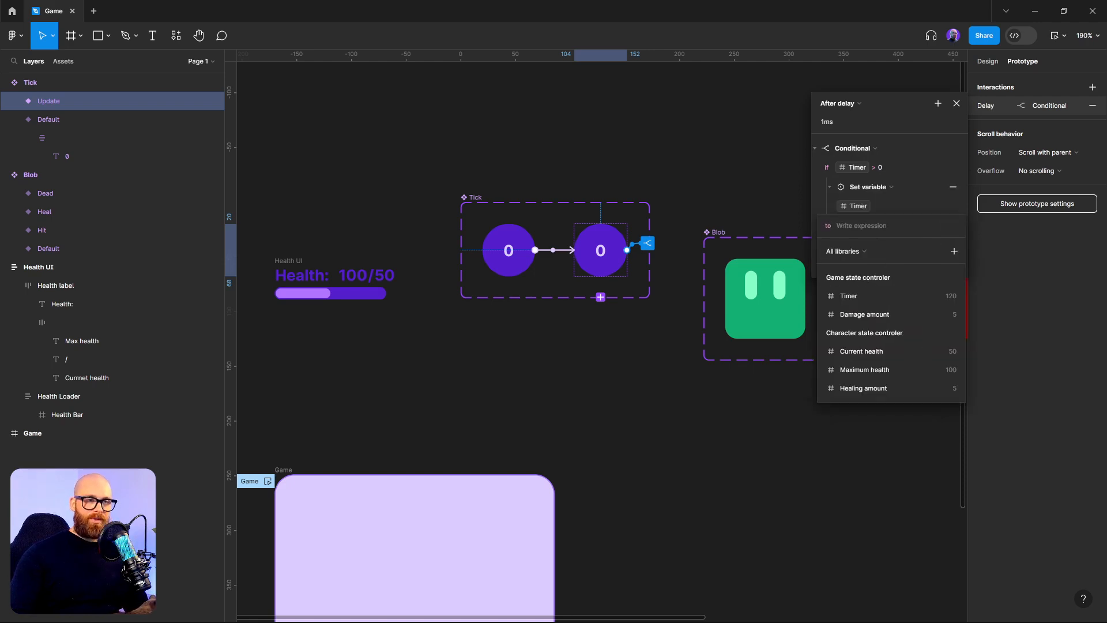
pyautogui.click(845, 295)
pyautogui.click(847, 295)
pyautogui.write('1')
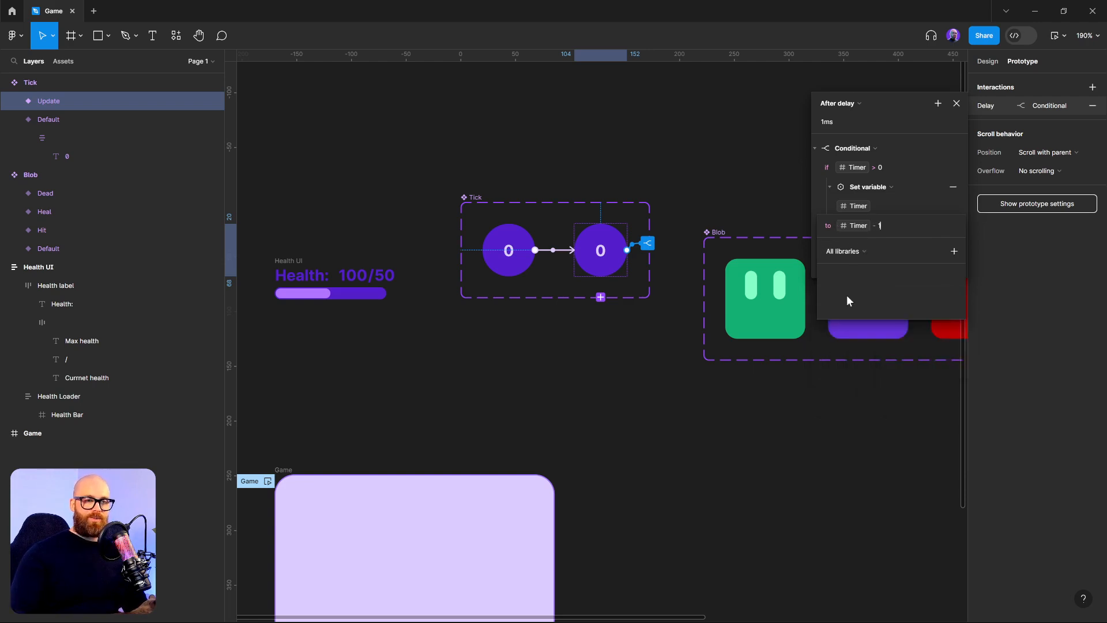
pyautogui.press('Return')
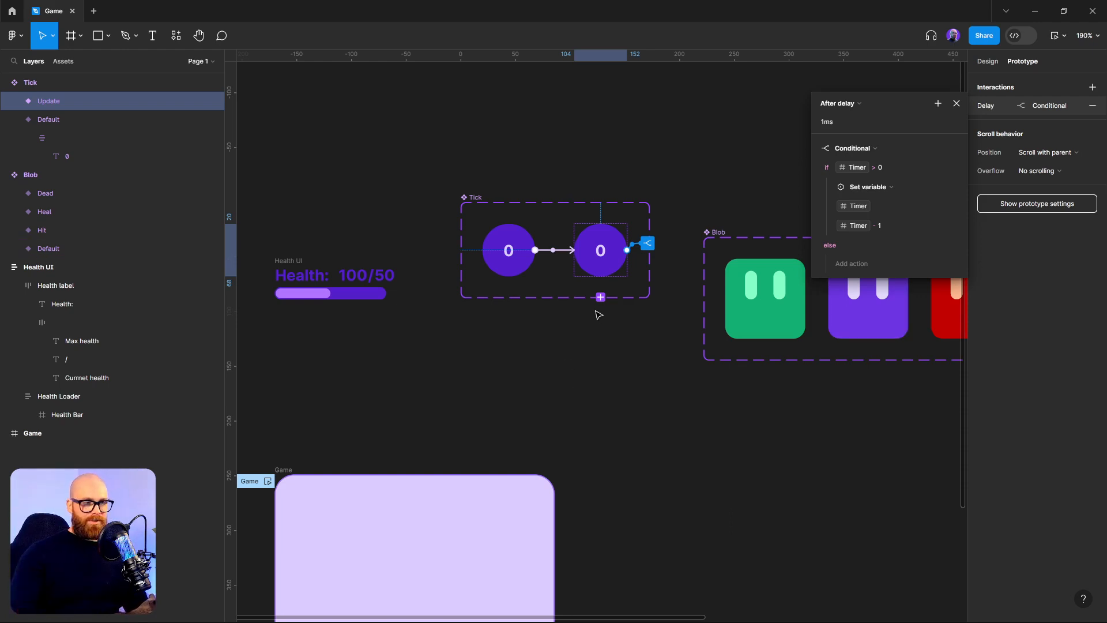
pyautogui.click(581, 395)
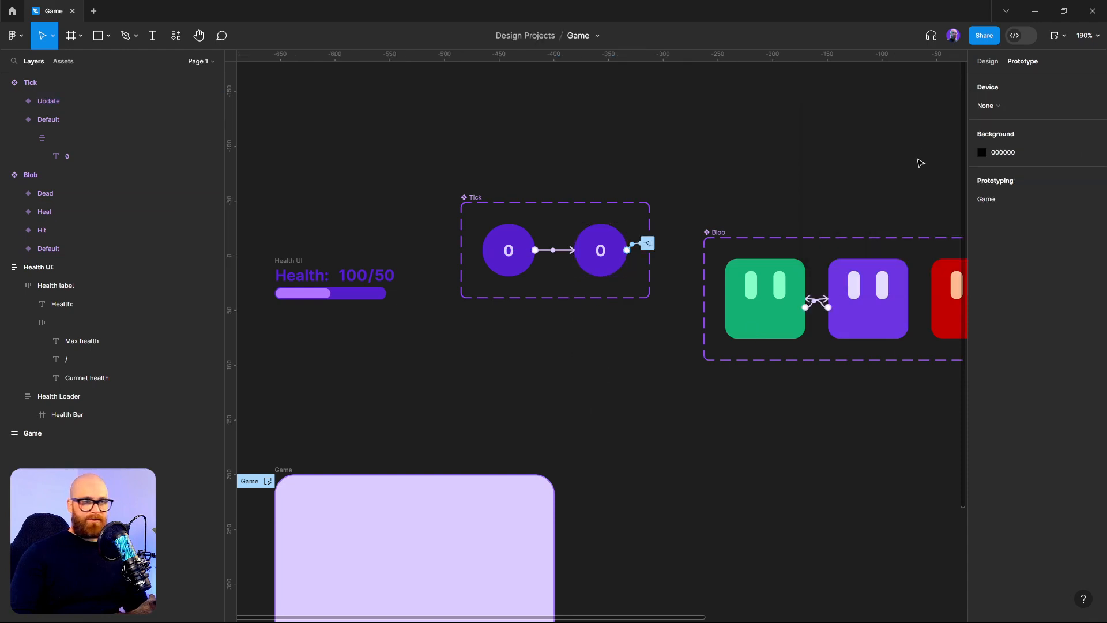
# - Rename the "0" text layers in both Tick variants to "Timer text"
pyautogui.keyDown('ctrl'); pyautogui.click(603, 256); pyautogui.keyUp('ctrl')
pyautogui.click(987, 62)
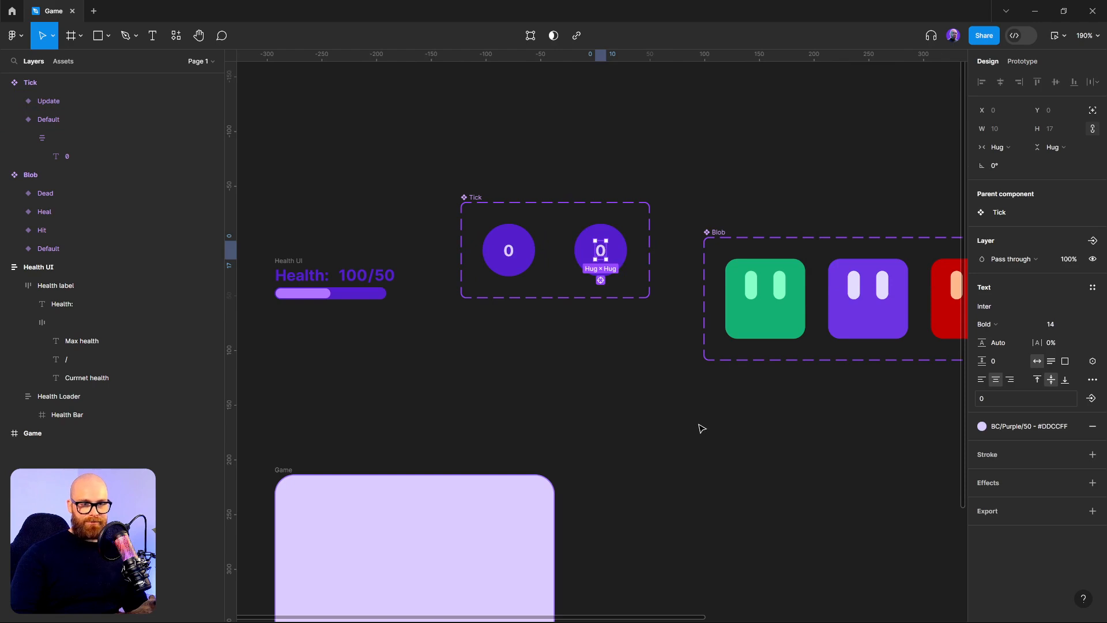
pyautogui.doubleClick(510, 252)
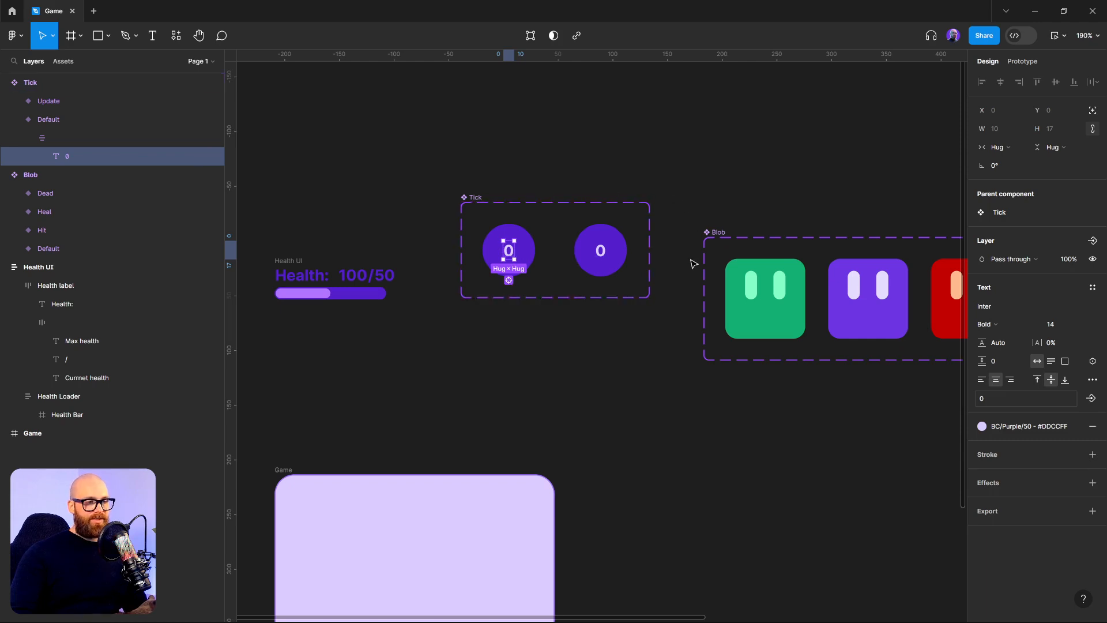
pyautogui.click(510, 282)
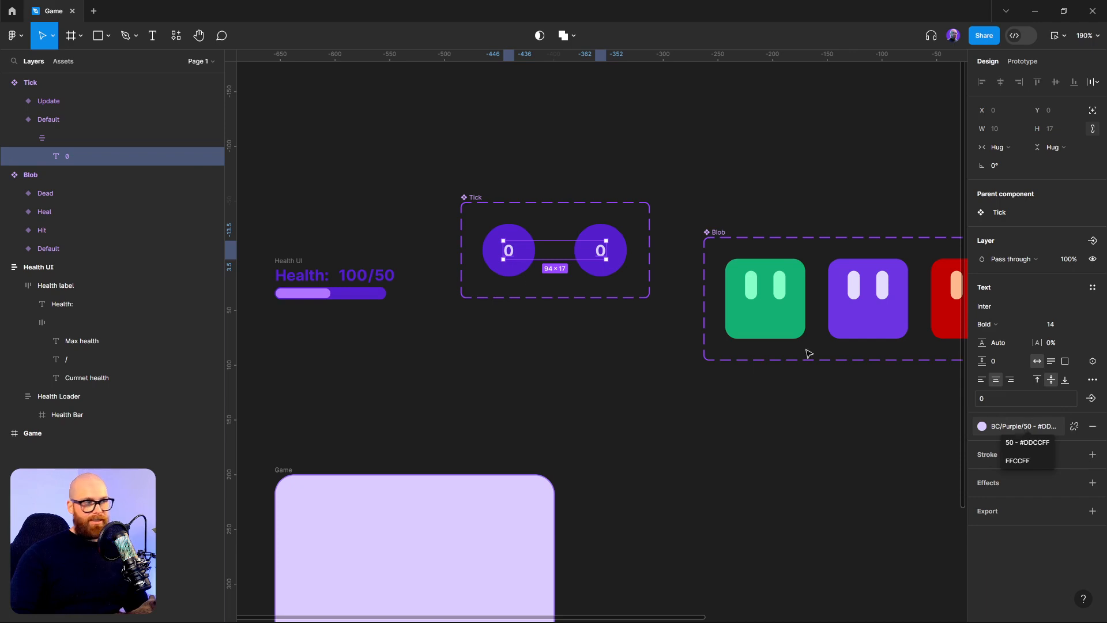
pyautogui.rightClick(65, 157)
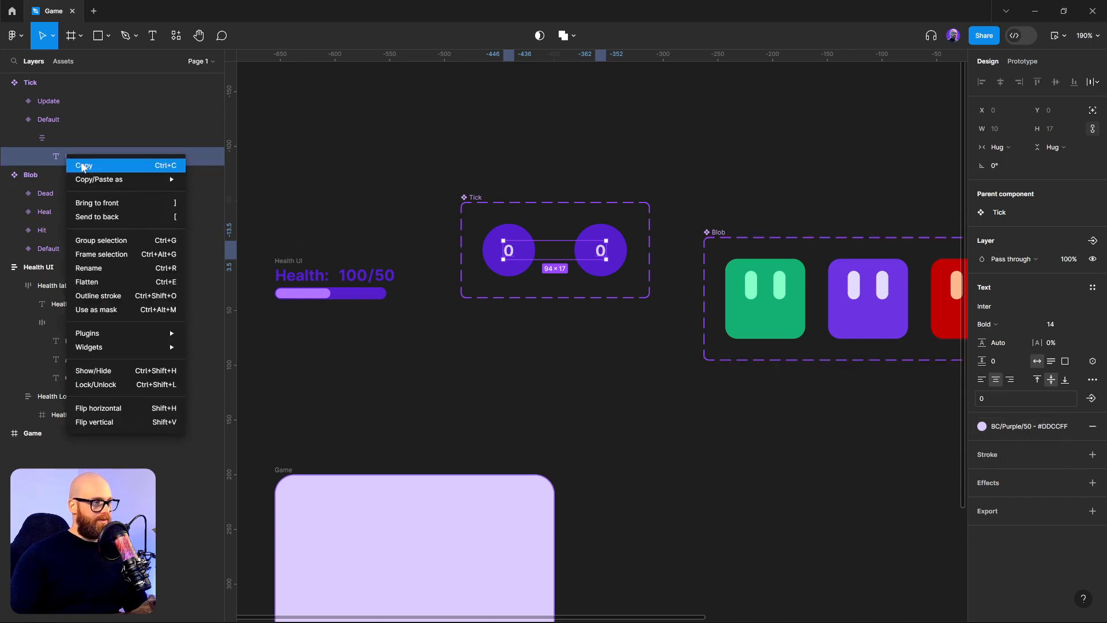
pyautogui.click(179, 268)
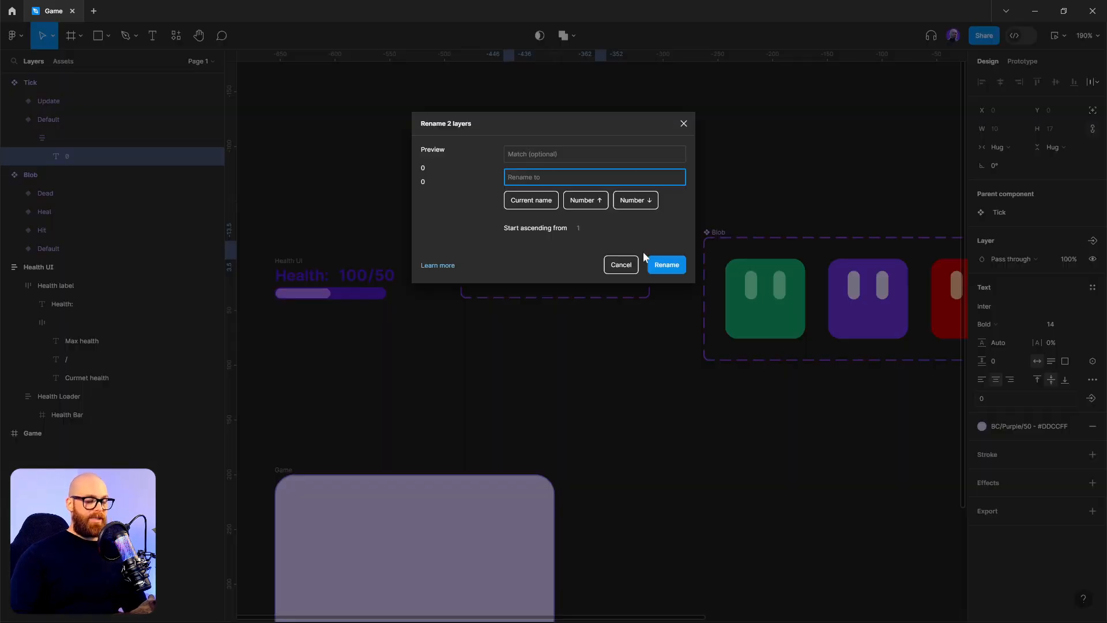
pyautogui.write('Ti')
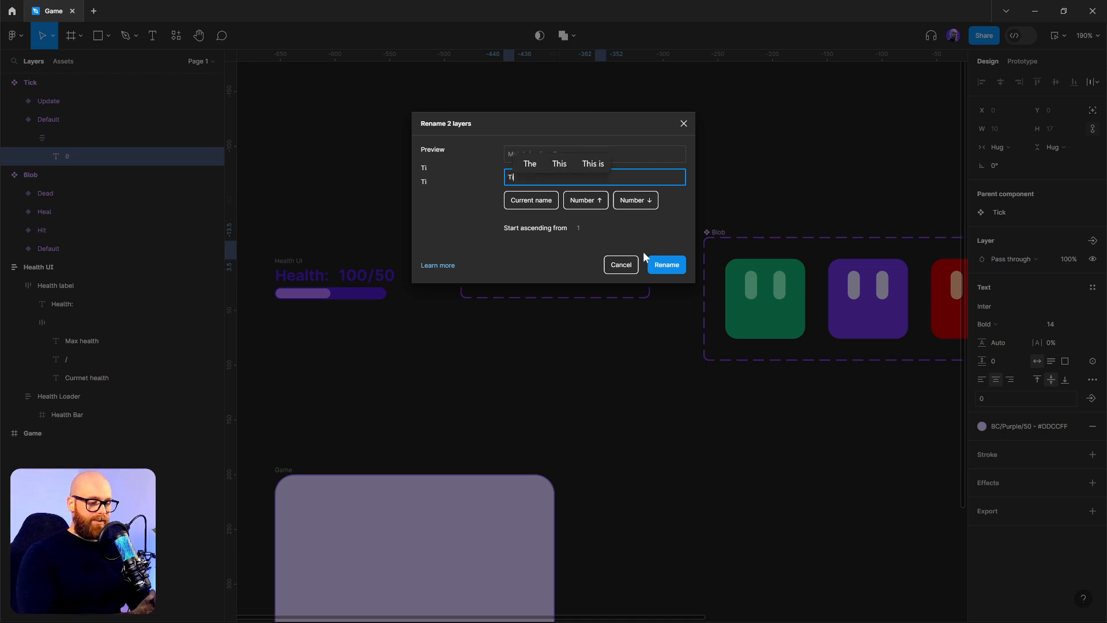
pyautogui.write('mer')
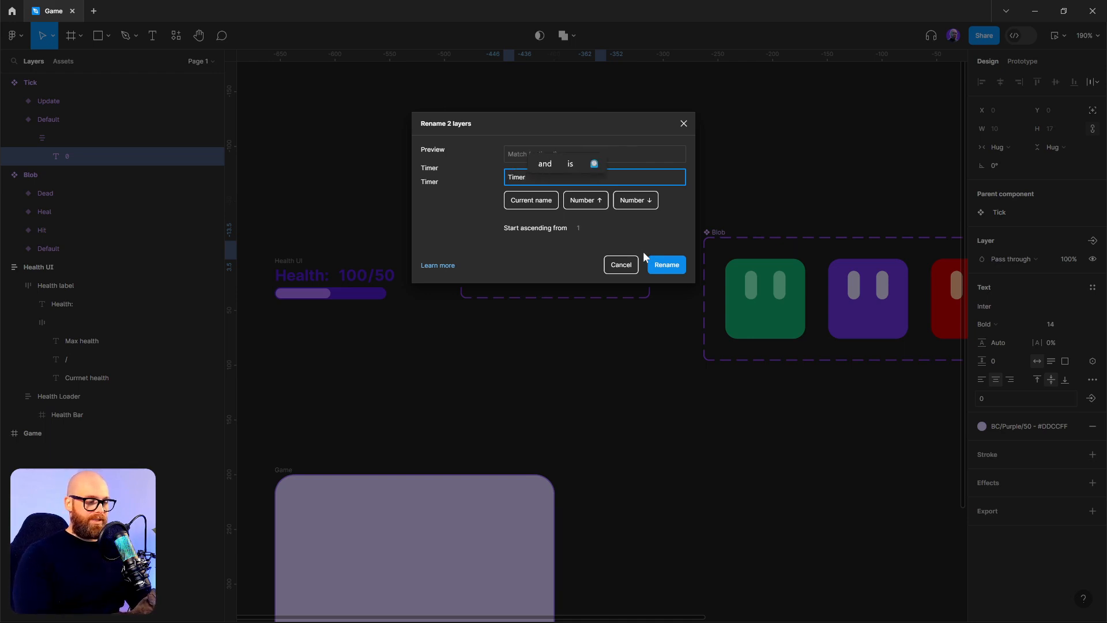
pyautogui.write(' tex')
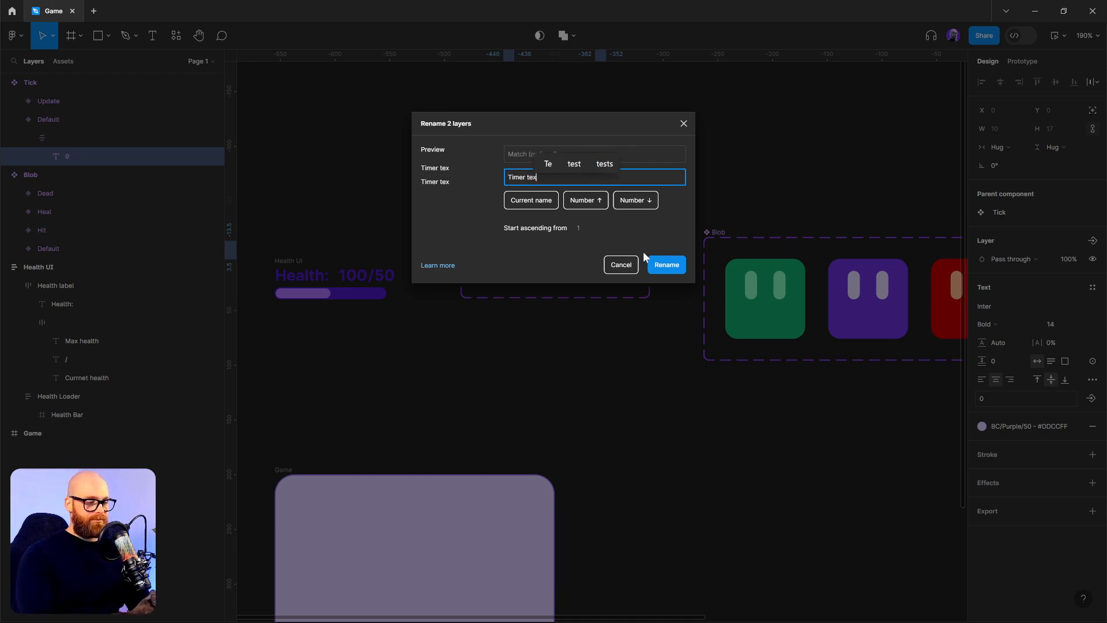
pyautogui.write('t')
pyautogui.click(667, 264)
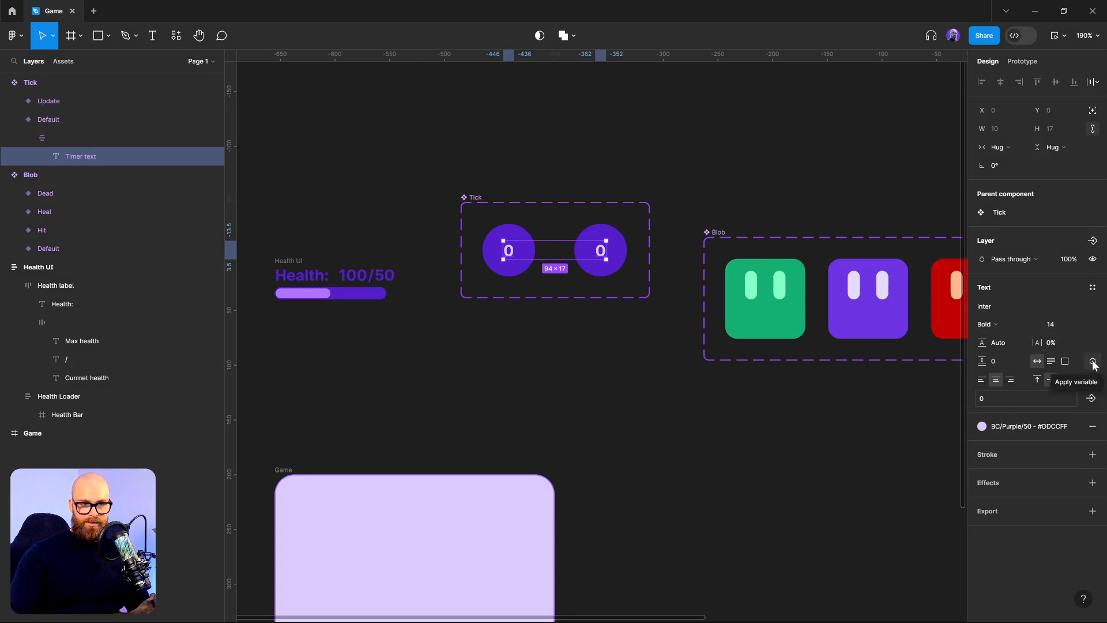
# - Bind the text content of both Timer text layers to the Timer variable
pyautogui.click(1093, 362)
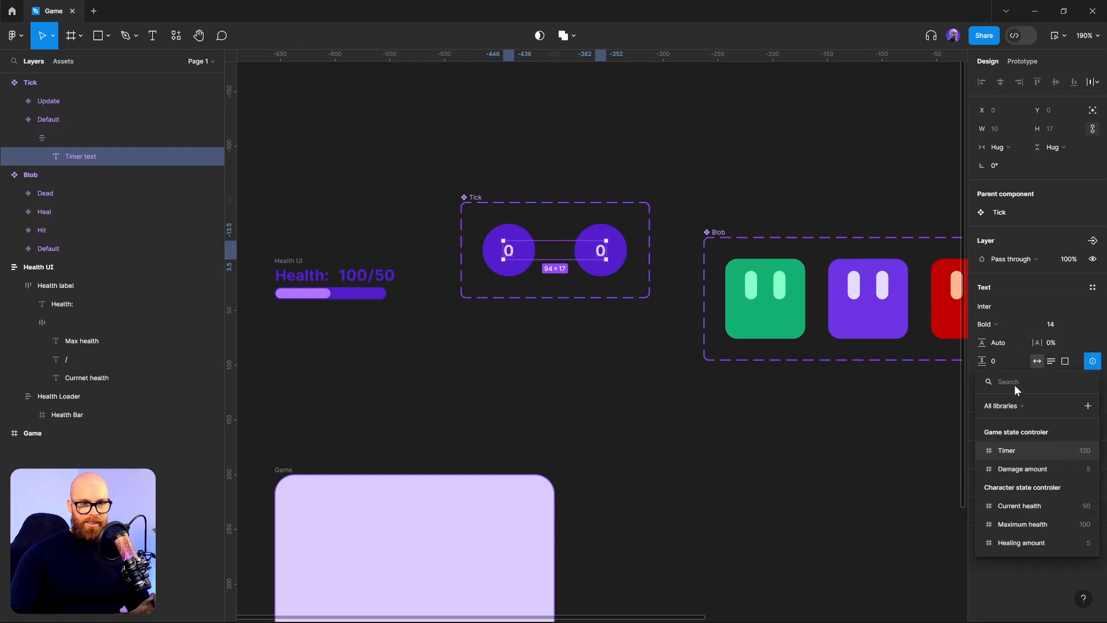
pyautogui.click(1003, 451)
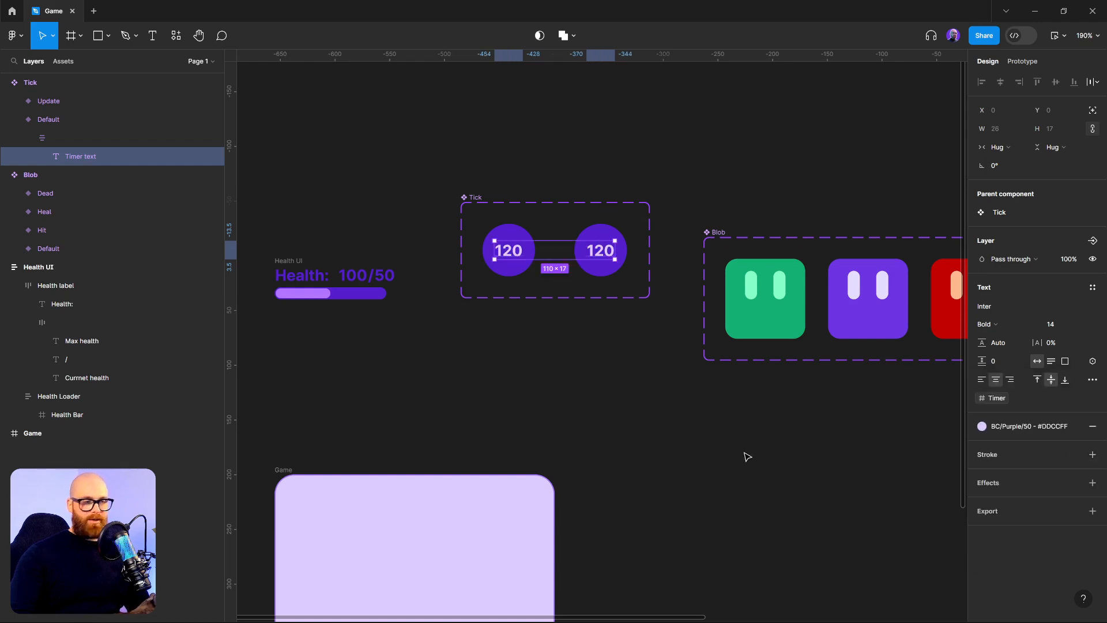
# - Place an instance of the Tick Default variant in the Game frame's upper-right corner and constrain it to the right
pyautogui.click(655, 419)
pyautogui.scroll(-3, 675, 375)
pyautogui.hscroll(-2, 675, 375)
pyautogui.scroll(-2, 663, 259)
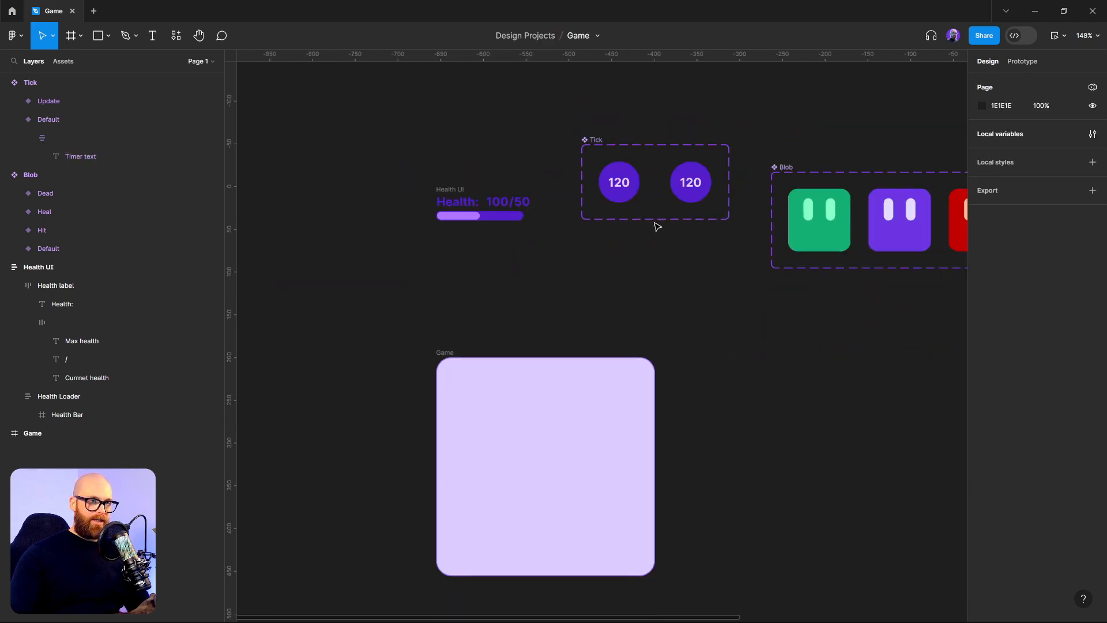
pyautogui.click(633, 193)
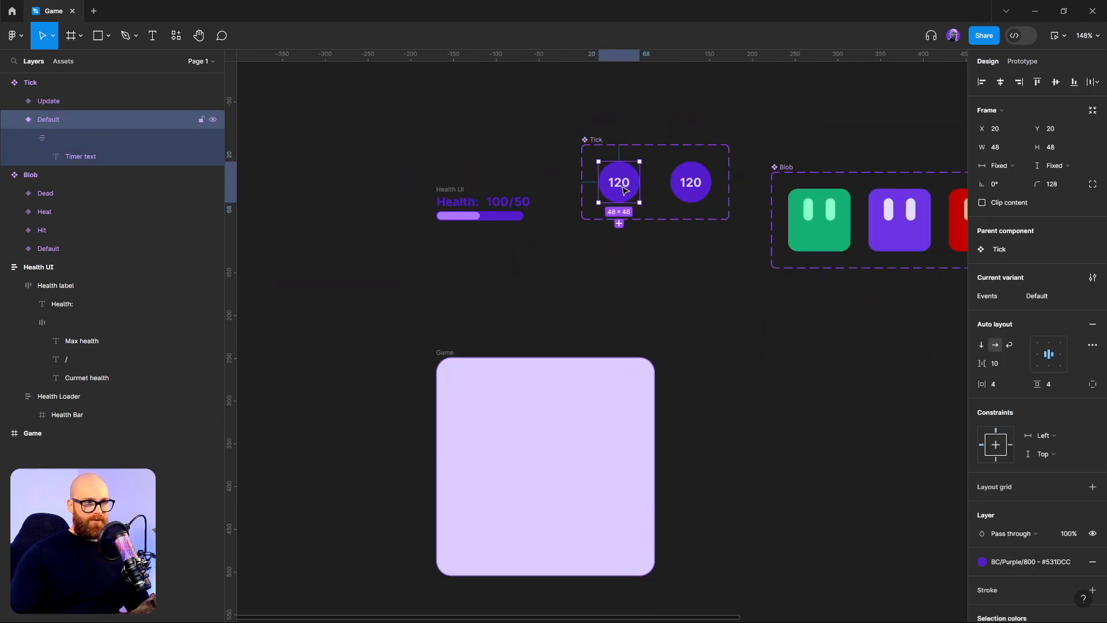
pyautogui.moveTo(624, 188); pyautogui.dragTo(628, 384)
pyautogui.click(1010, 397)
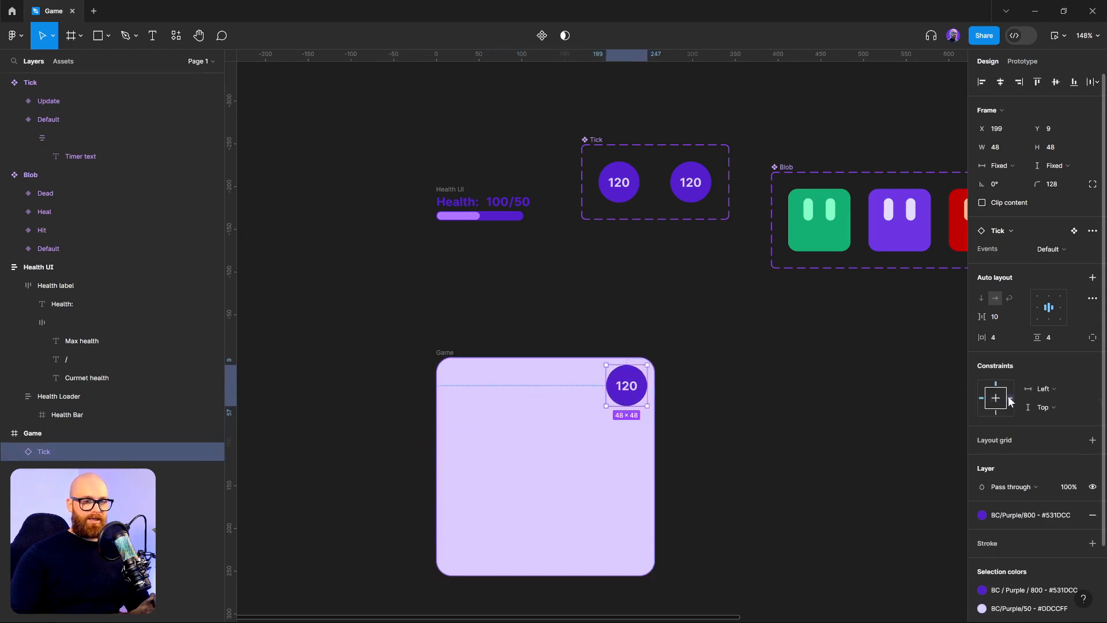
pyautogui.click(744, 395)
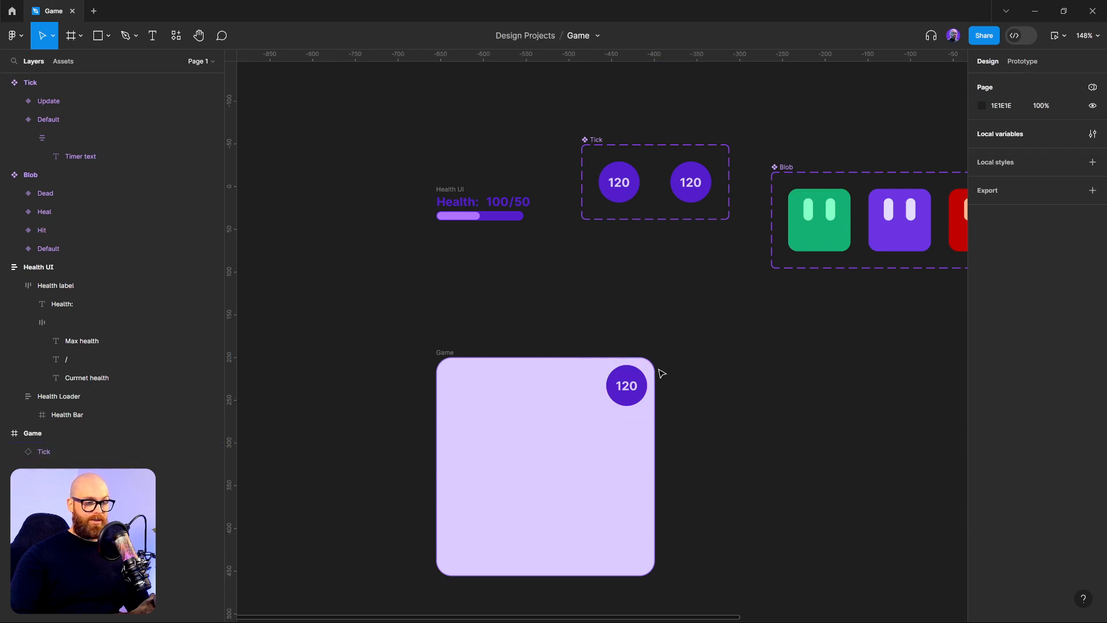
# - Preview the Game frame's prototype, restart it to check the timer countdown, and close the preview
pyautogui.click(445, 353)
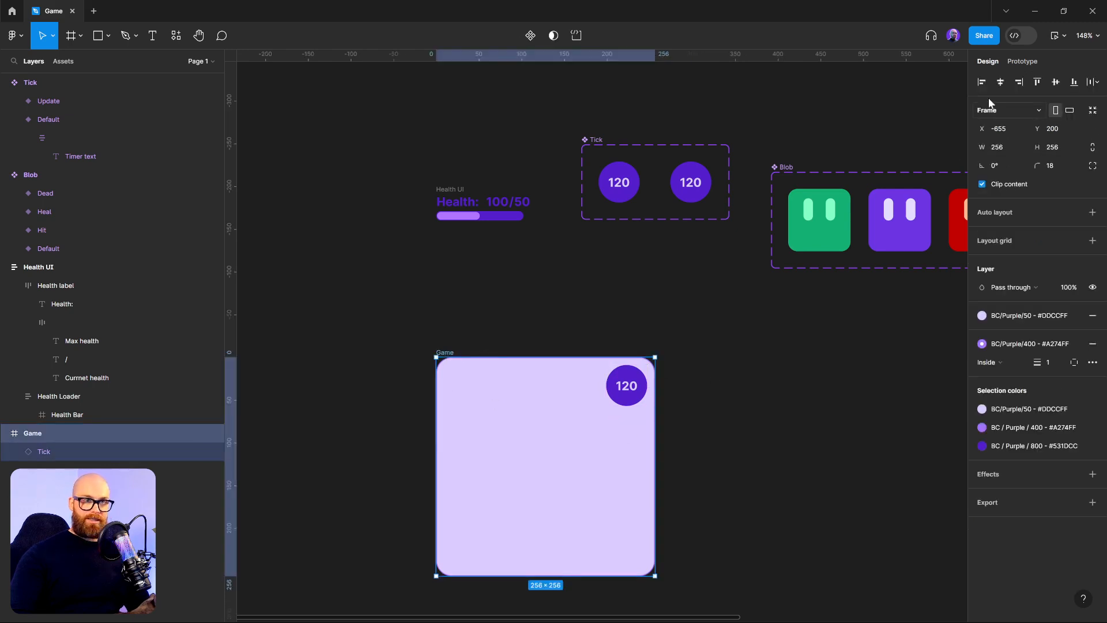
pyautogui.click(1054, 42)
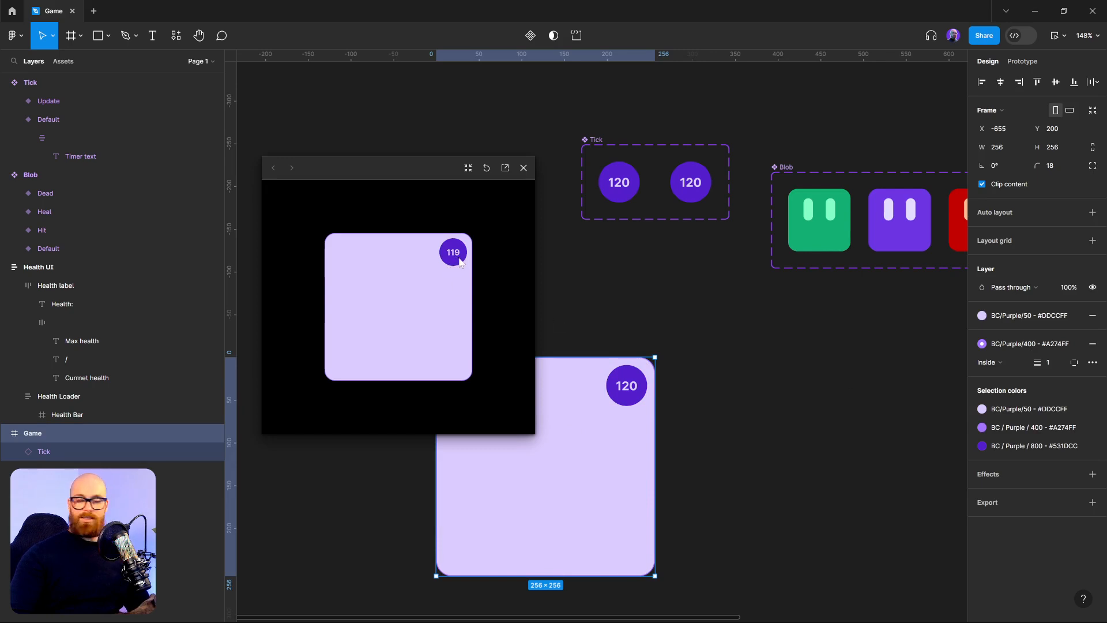
pyautogui.click(490, 171)
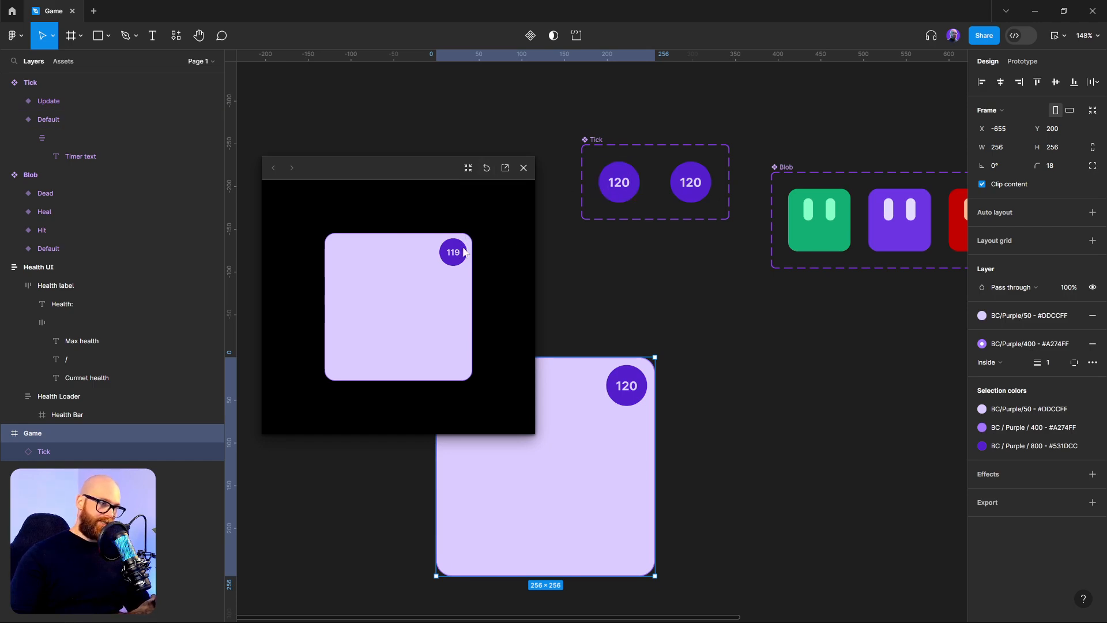
pyautogui.click(523, 168)
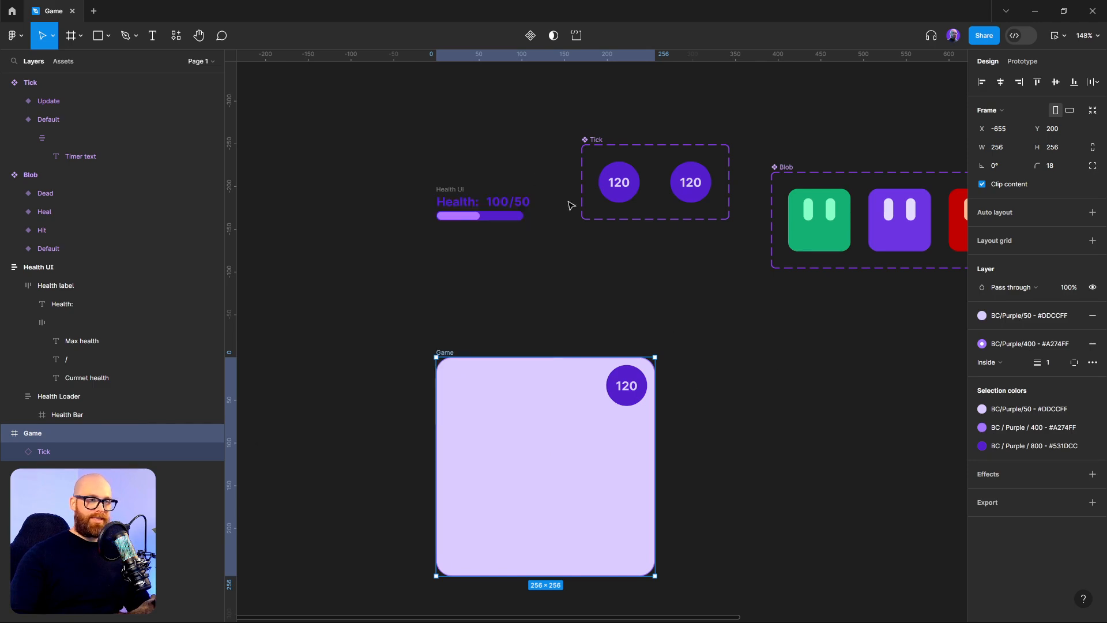
# - Review the conditional action in the delay interaction of the Tick component's Update variant
pyautogui.click(742, 334)
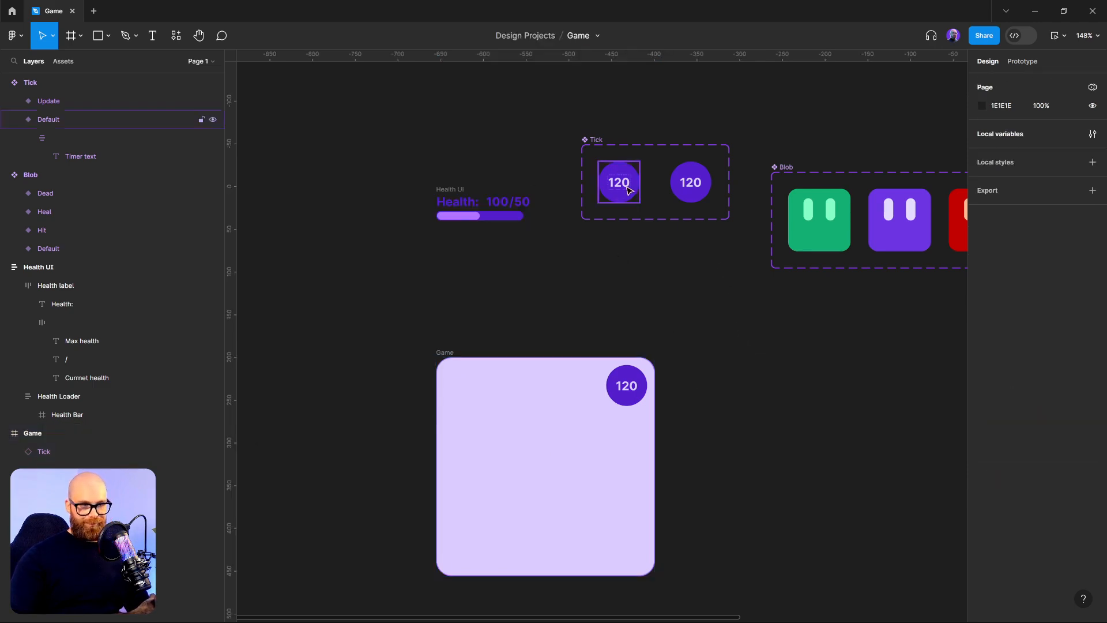
pyautogui.click(710, 202)
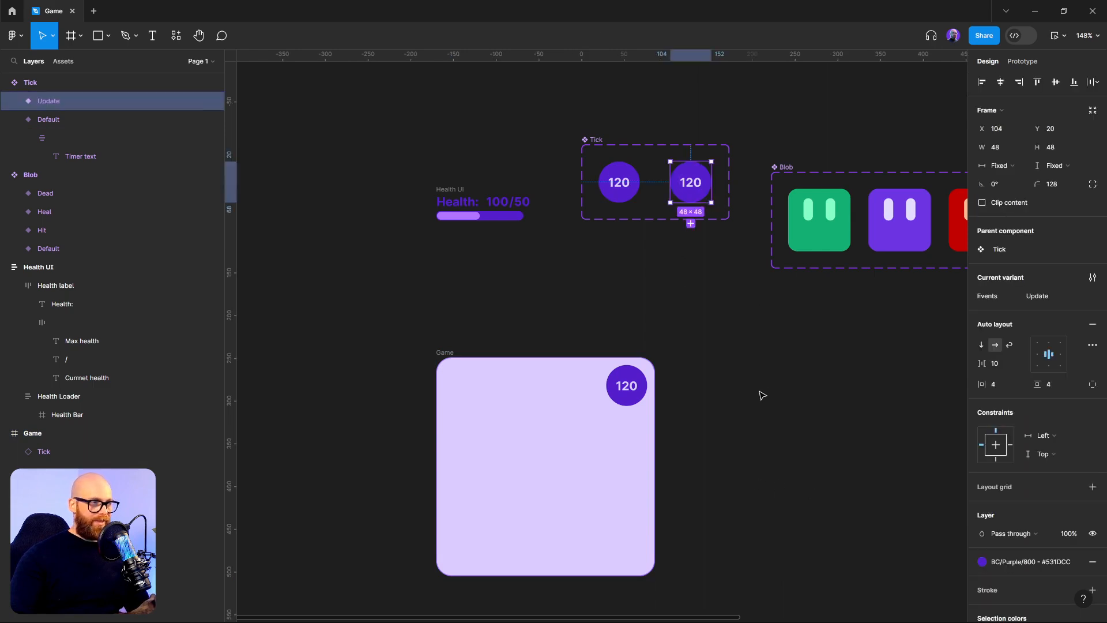
pyautogui.click(599, 148)
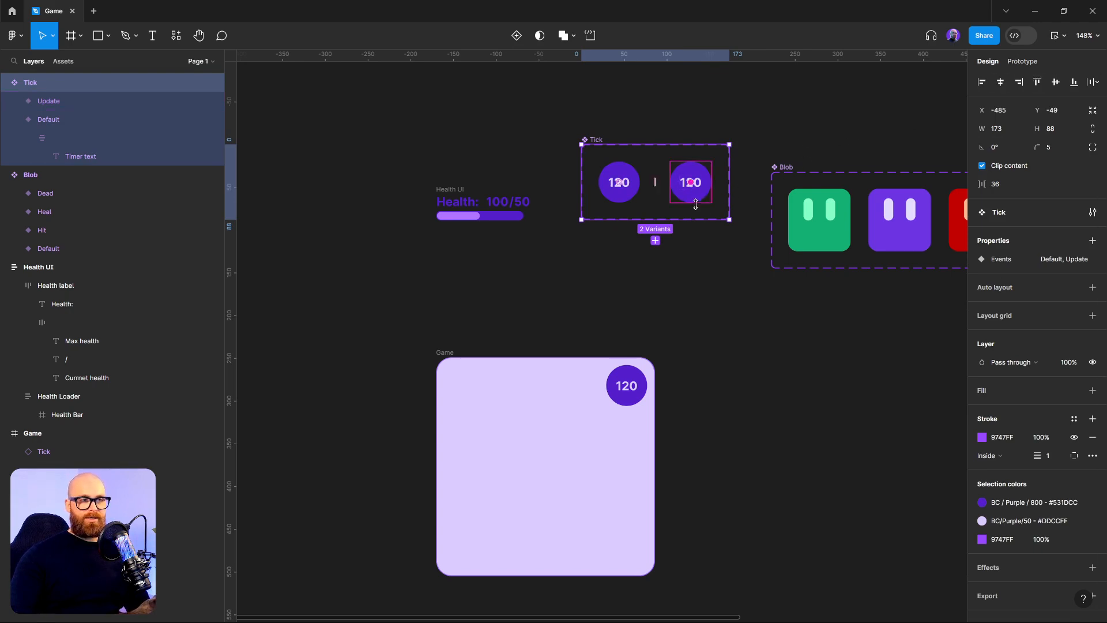
pyautogui.click(1019, 64)
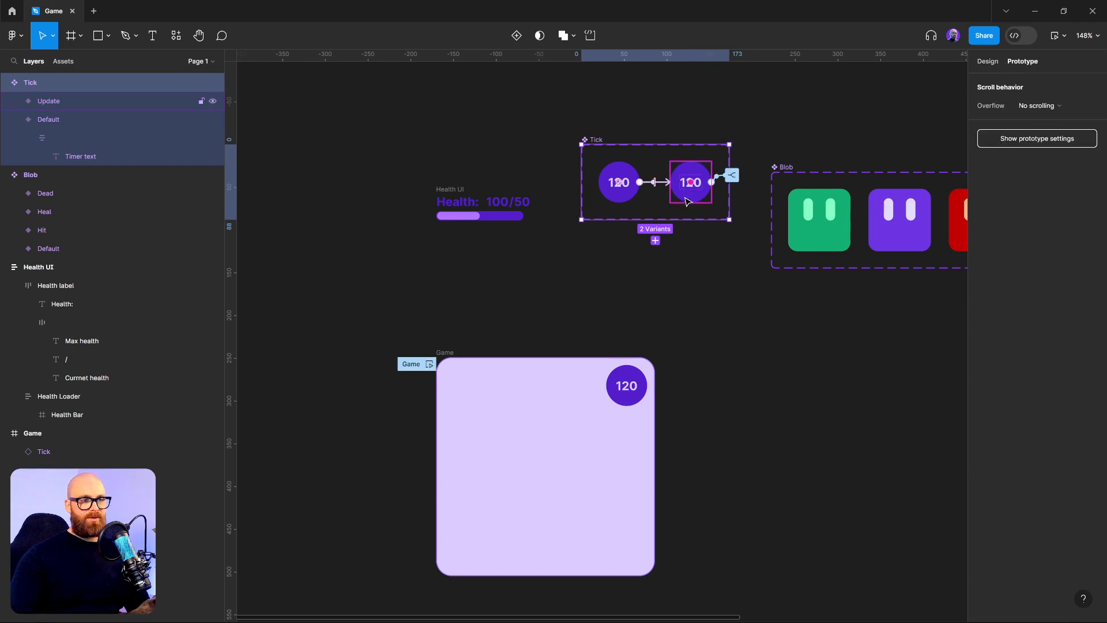
pyautogui.click(735, 179)
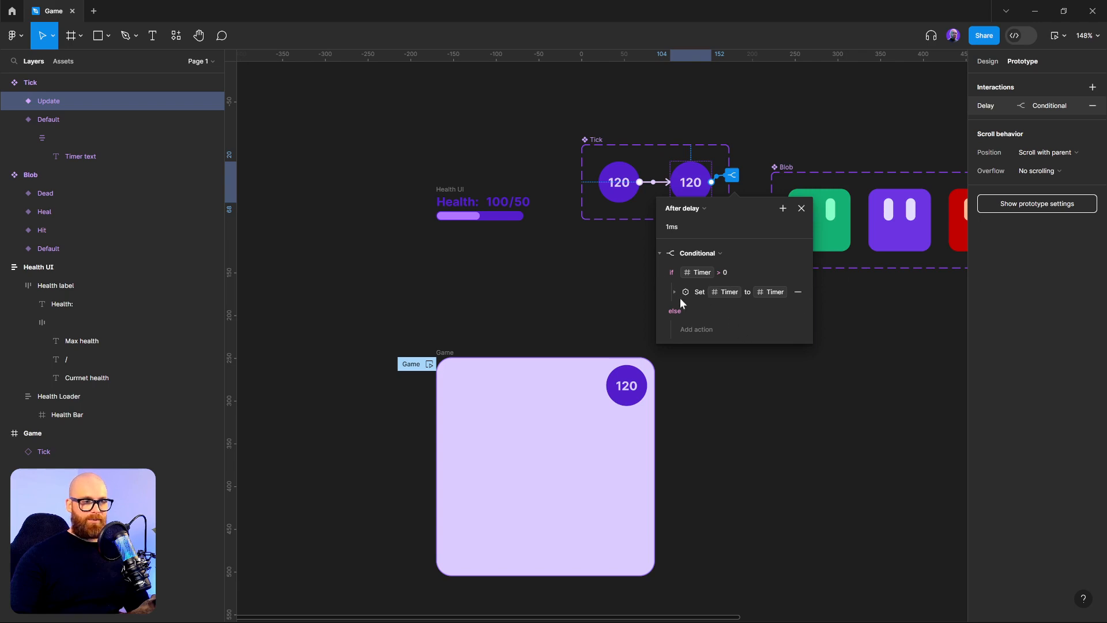
pyautogui.click(660, 253)
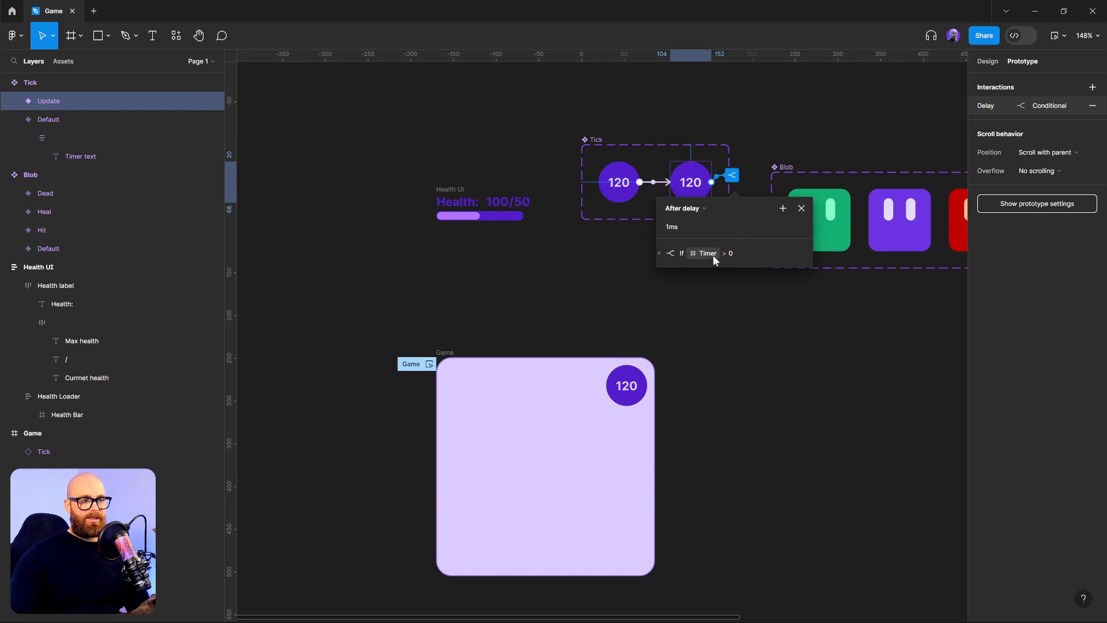
pyautogui.click(660, 253)
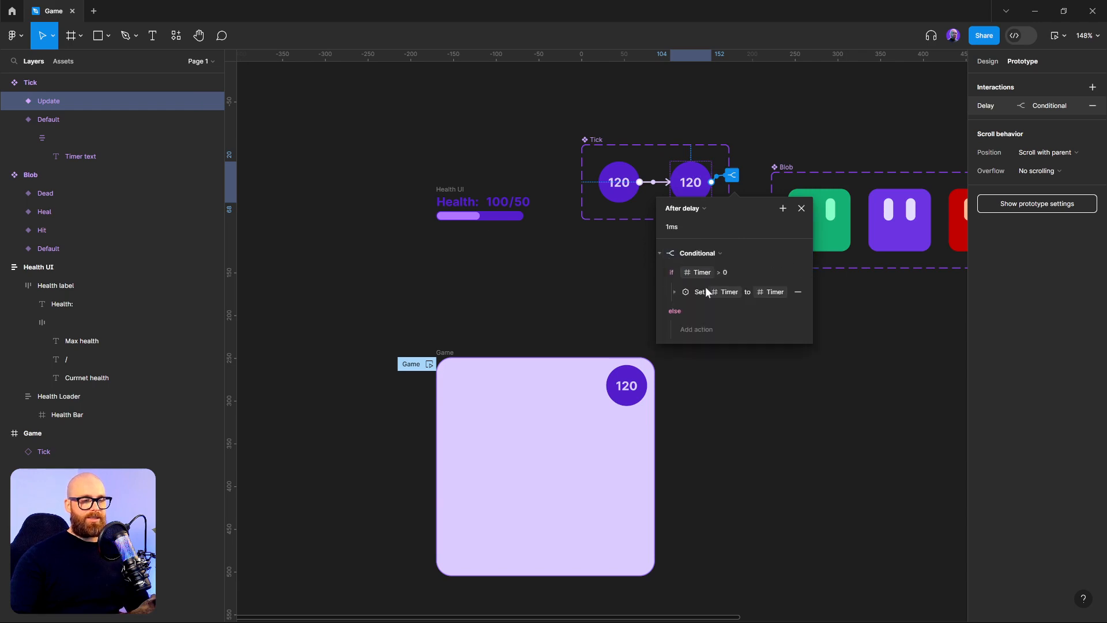
# - Look through the action types available for the if branch of the Timer condition
pyautogui.click(799, 272)
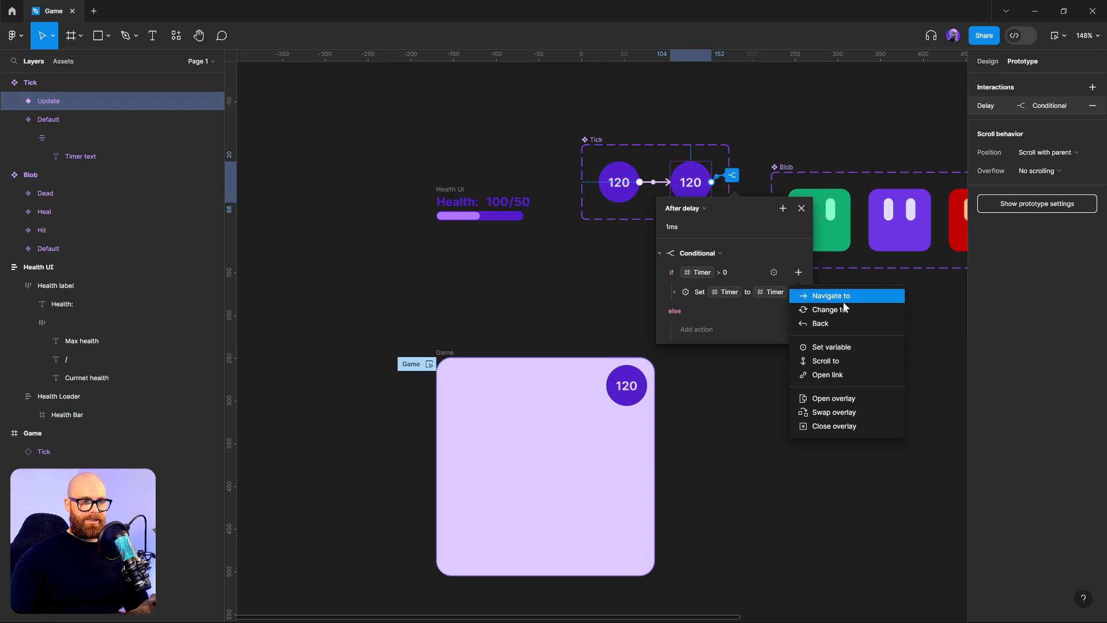
pyautogui.click(841, 530)
pyautogui.click(799, 272)
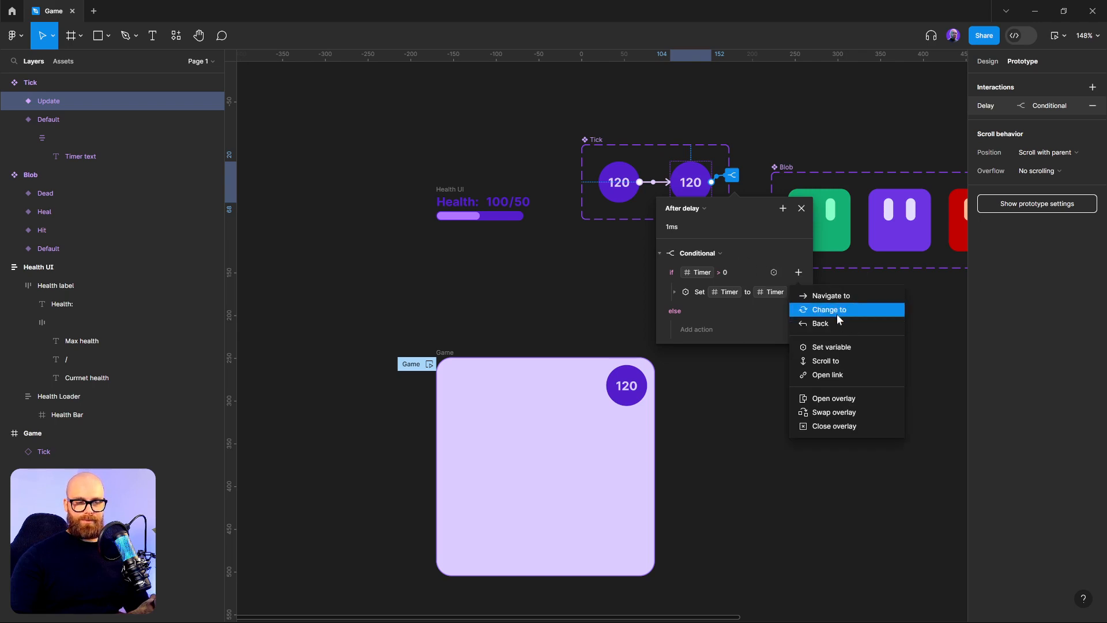
pyautogui.click(861, 502)
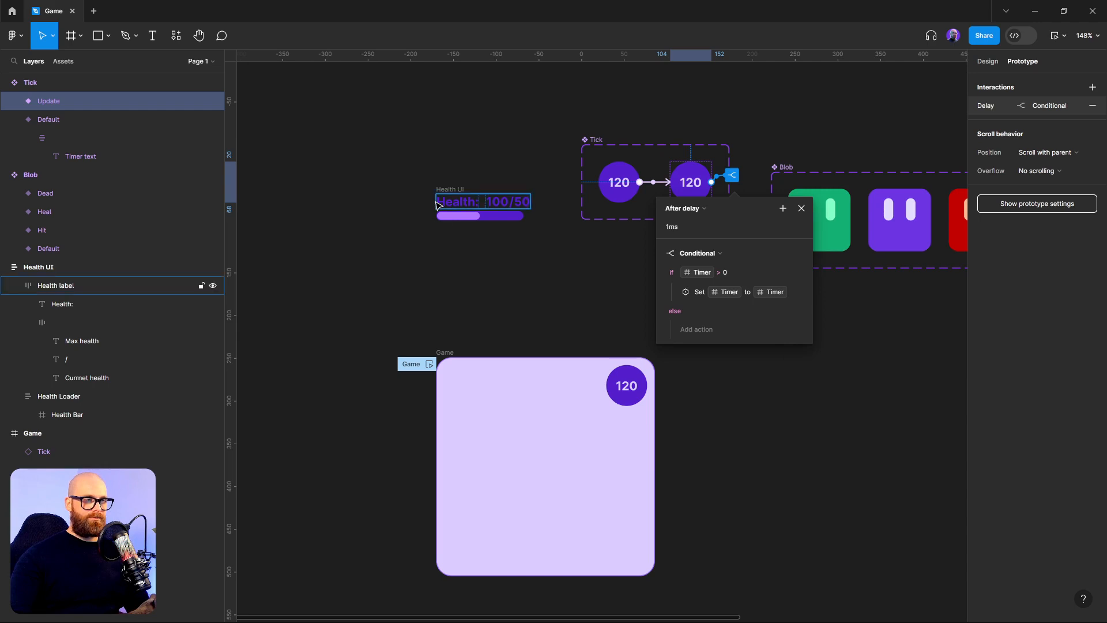
pyautogui.click(558, 271)
# - Place an instance of the Blob Default variant in the Game frame, horizontally centered near its lower edge
pyautogui.moveTo(779, 330); pyautogui.dragTo(596, 331)
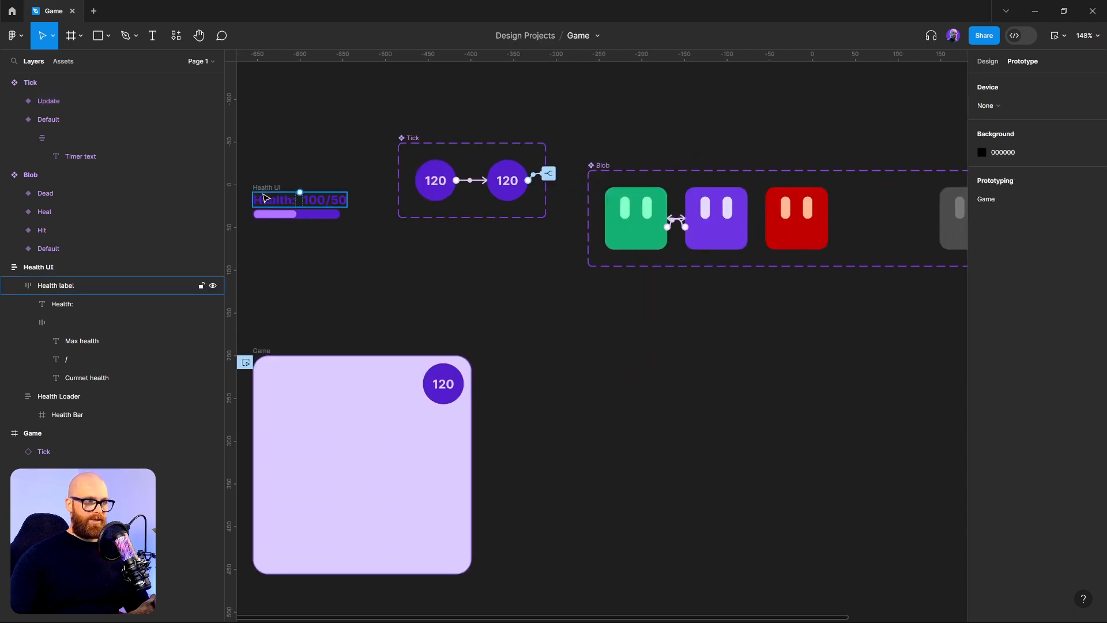
pyautogui.click(728, 241)
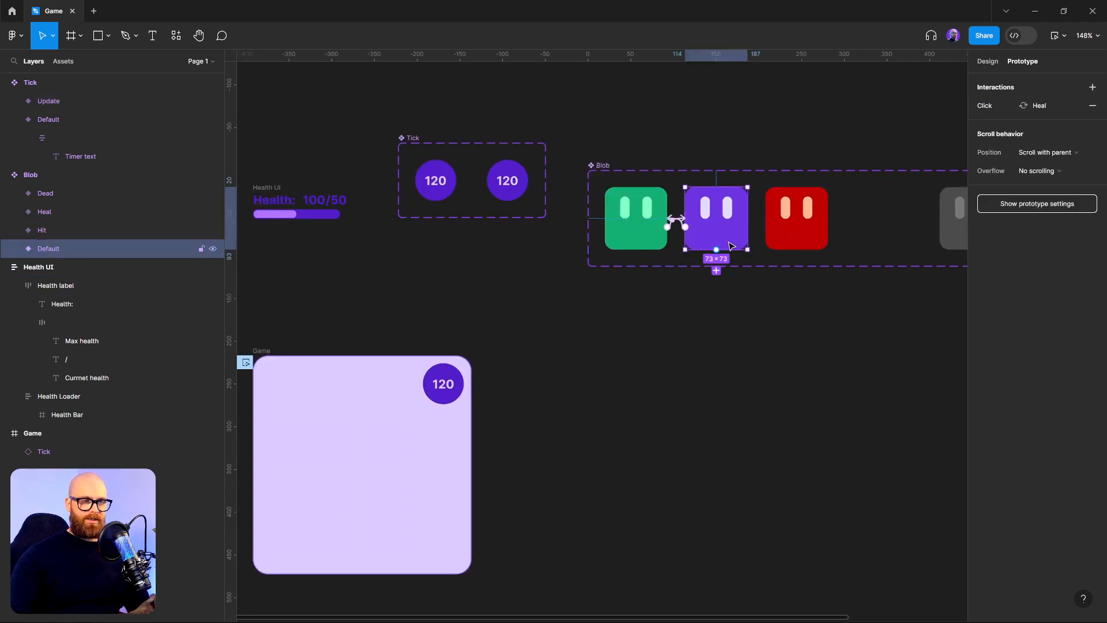
pyautogui.moveTo(728, 231); pyautogui.dragTo(781, 466)
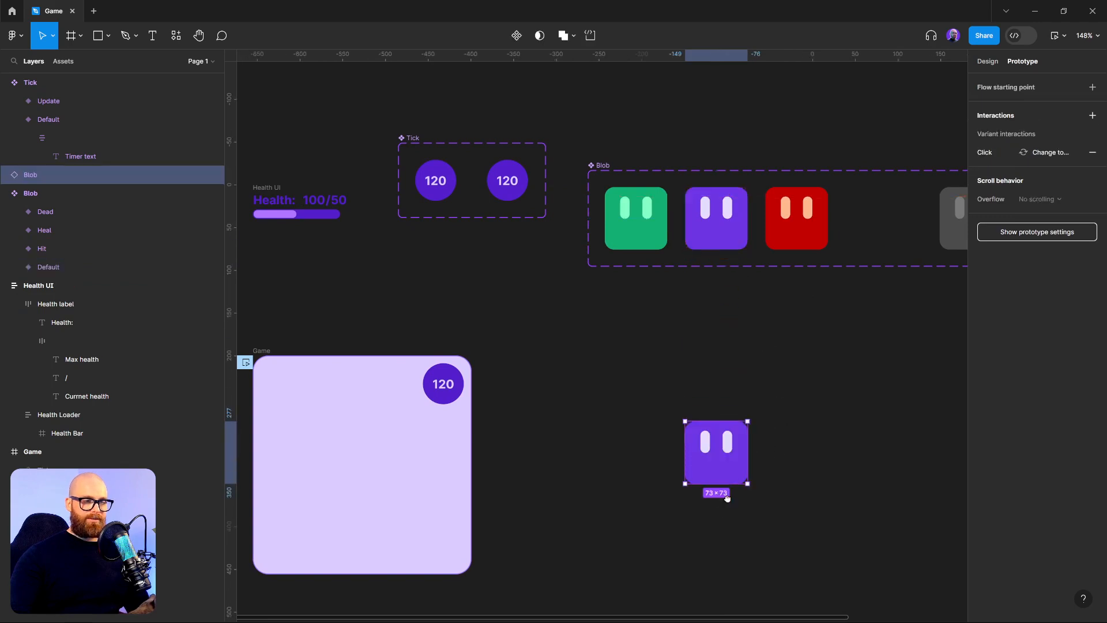
pyautogui.moveTo(723, 491); pyautogui.dragTo(515, 444)
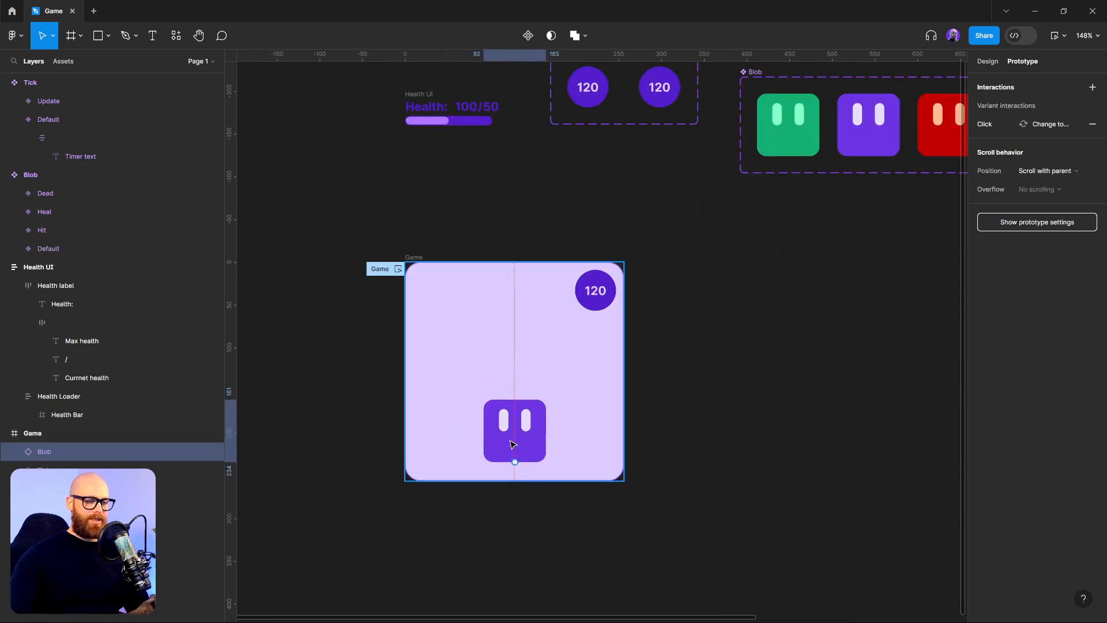
pyautogui.click(813, 460)
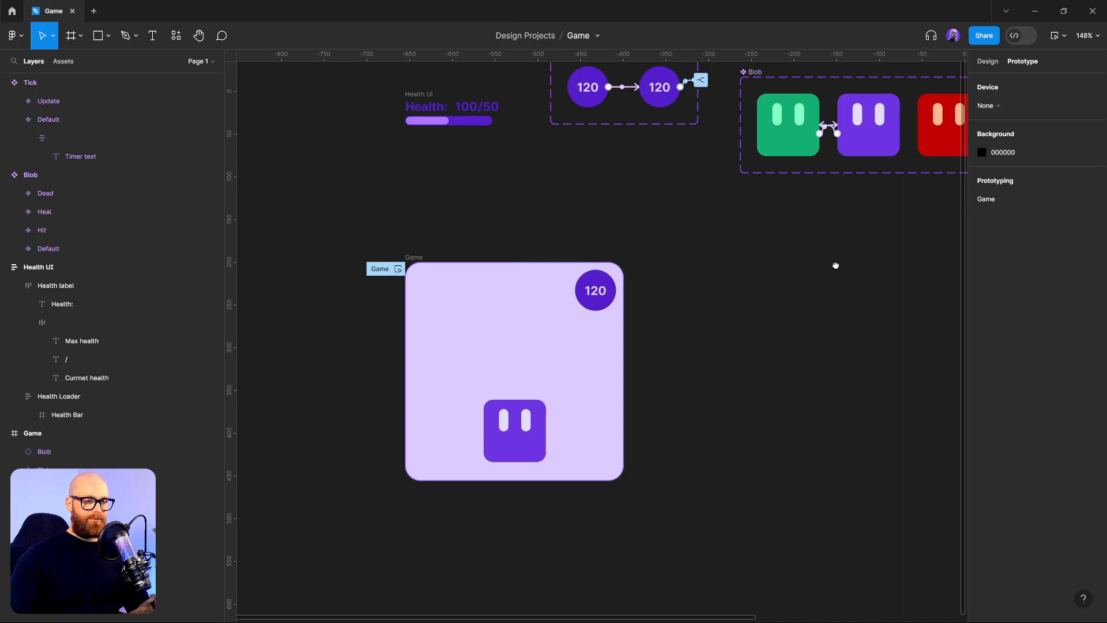
# - Inspect the Tick and Blob instances in the Game frame and the States options of the Blob instance
pyautogui.moveTo(835, 265); pyautogui.dragTo(724, 307)
pyautogui.moveTo(874, 173); pyautogui.dragTo(636, 352)
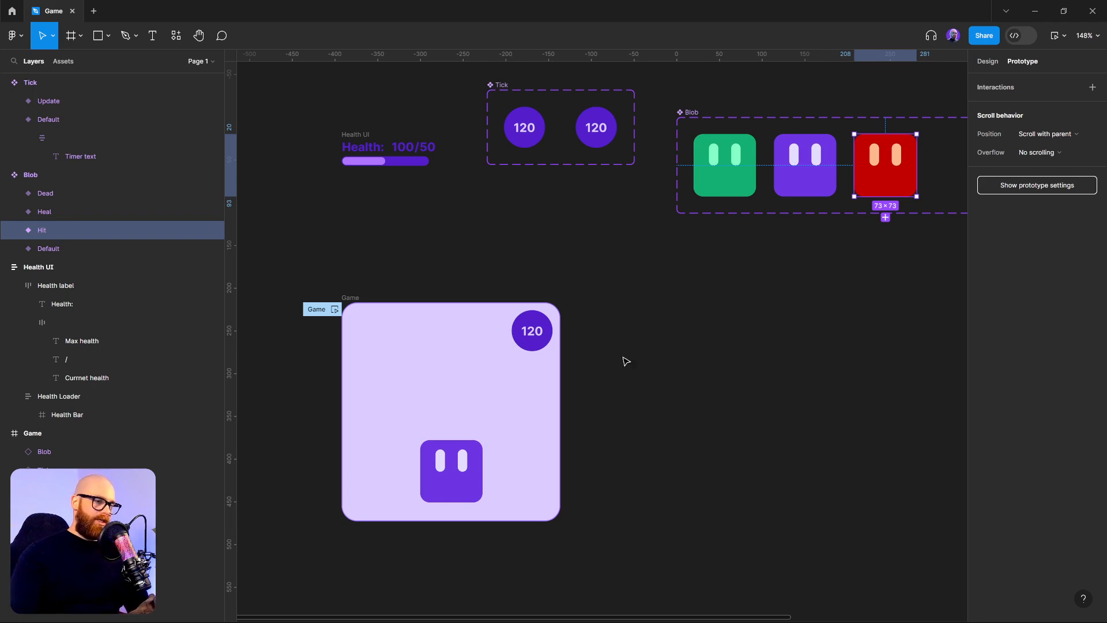
pyautogui.click(534, 337)
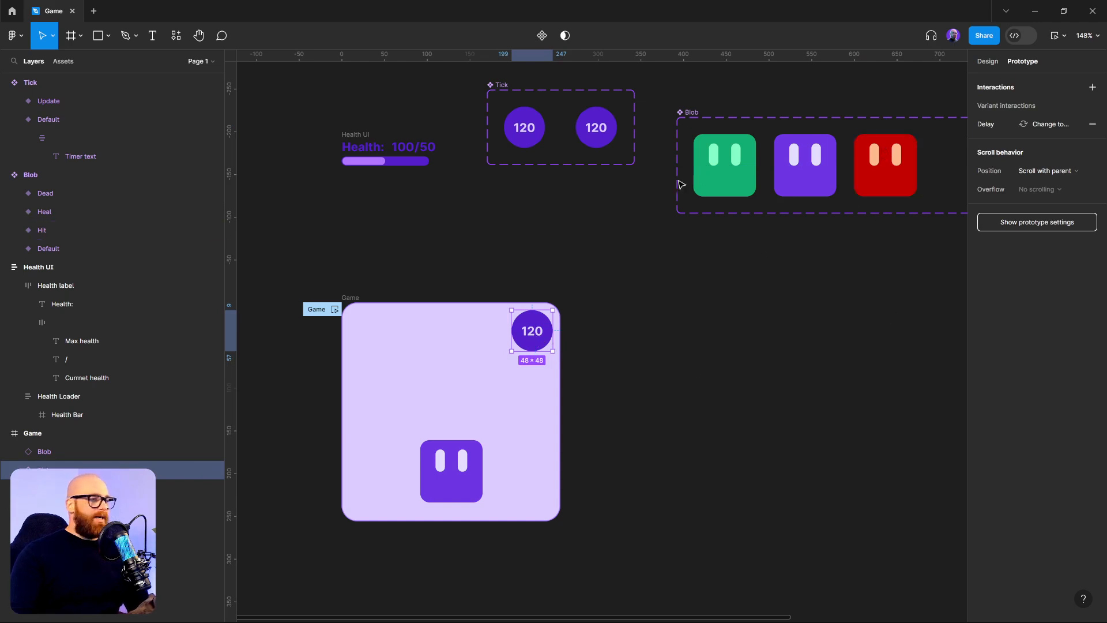
pyautogui.click(646, 493)
pyautogui.click(479, 472)
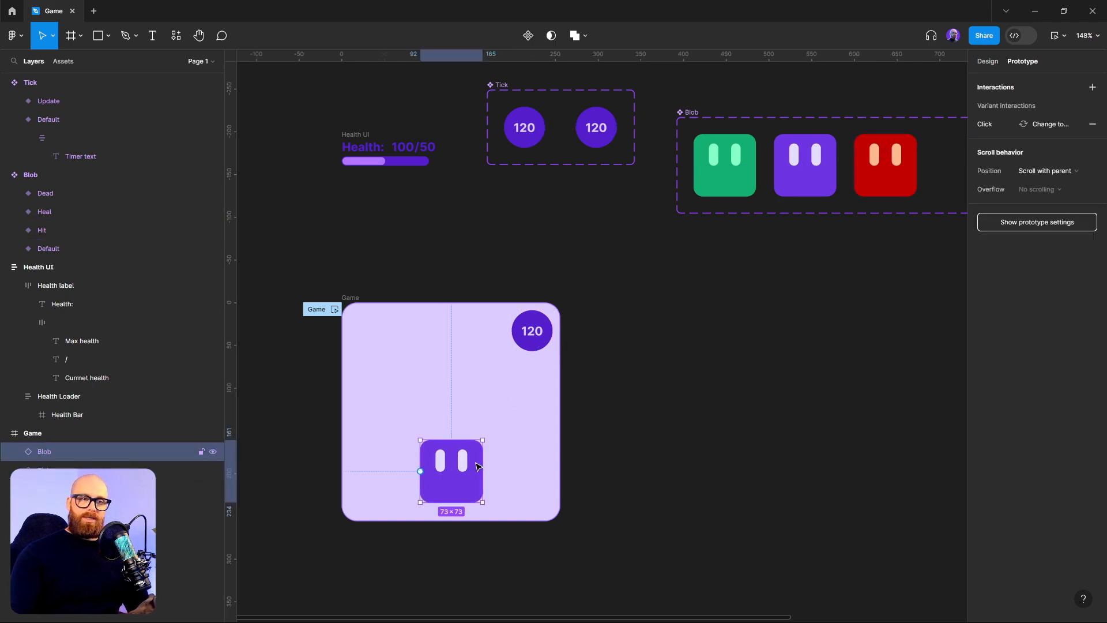
pyautogui.click(985, 62)
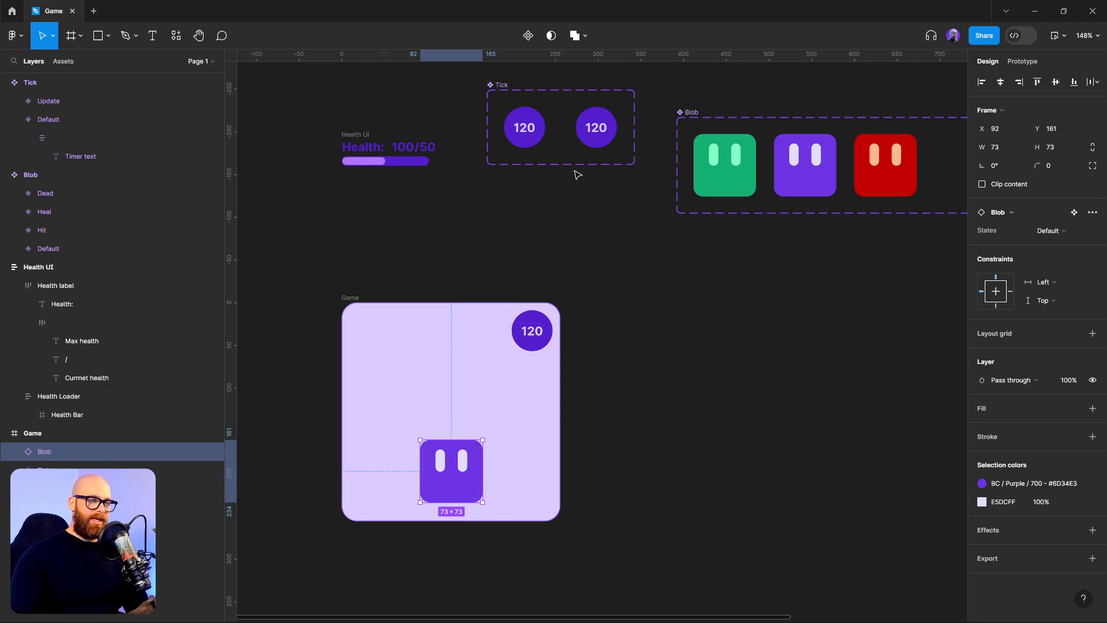
pyautogui.click(1051, 232)
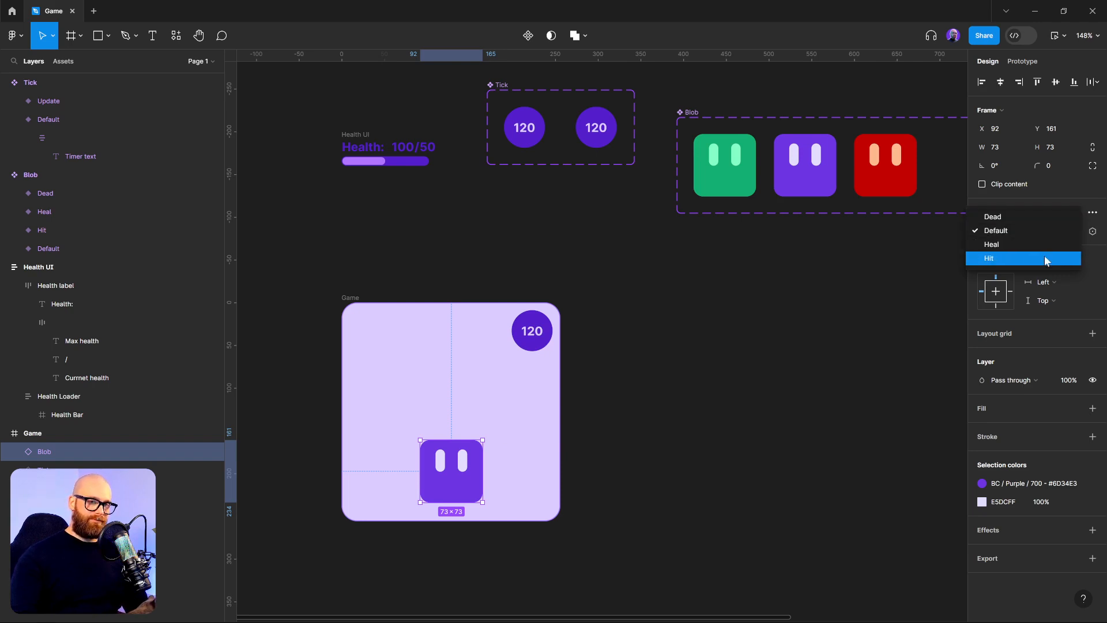
pyautogui.press('Escape')
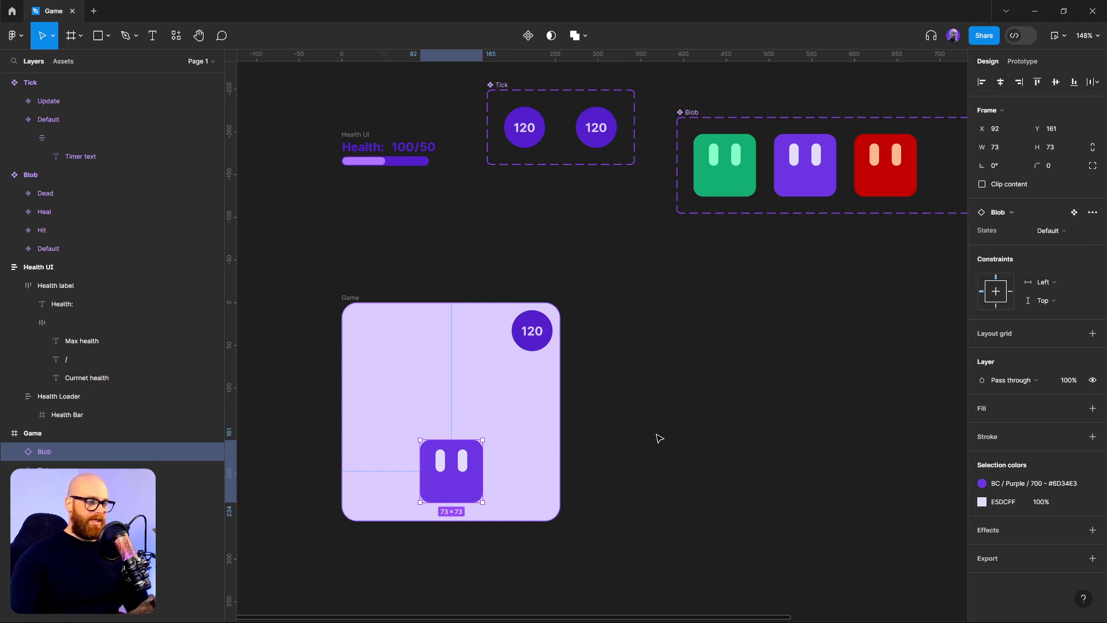
# - Add a string variable named Character state to the Character state controler collection
pyautogui.click(325, 323)
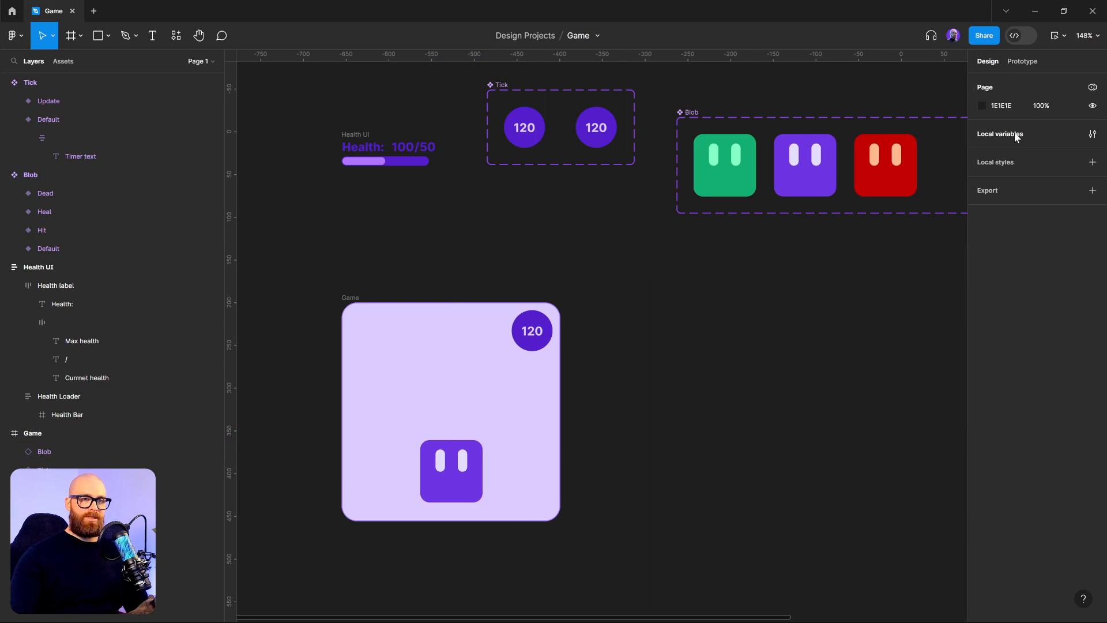
pyautogui.click(1093, 135)
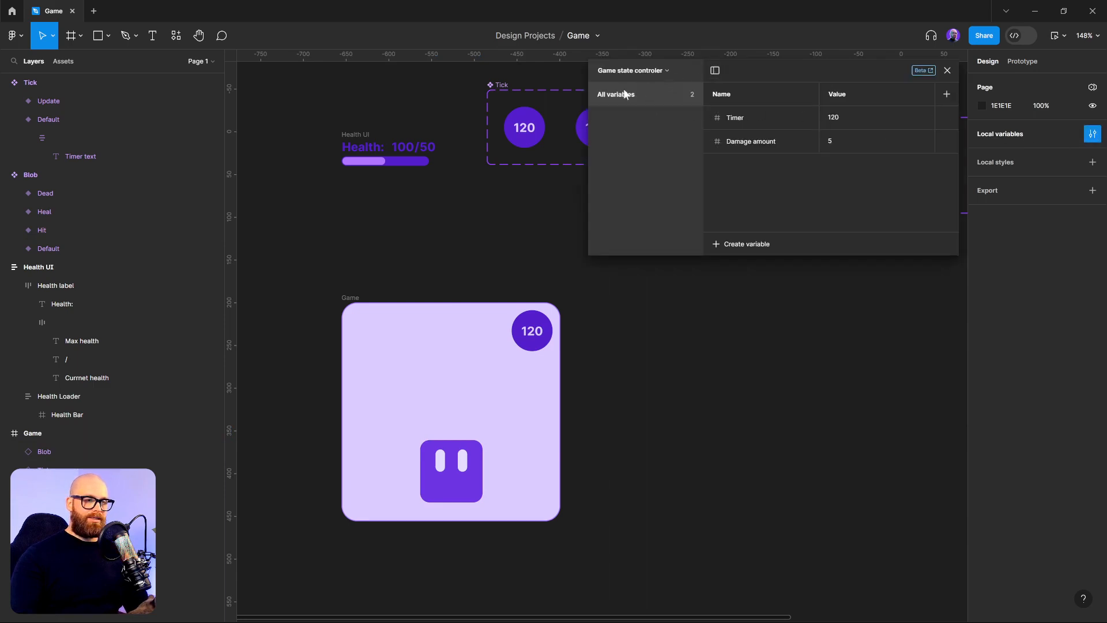
pyautogui.click(644, 70)
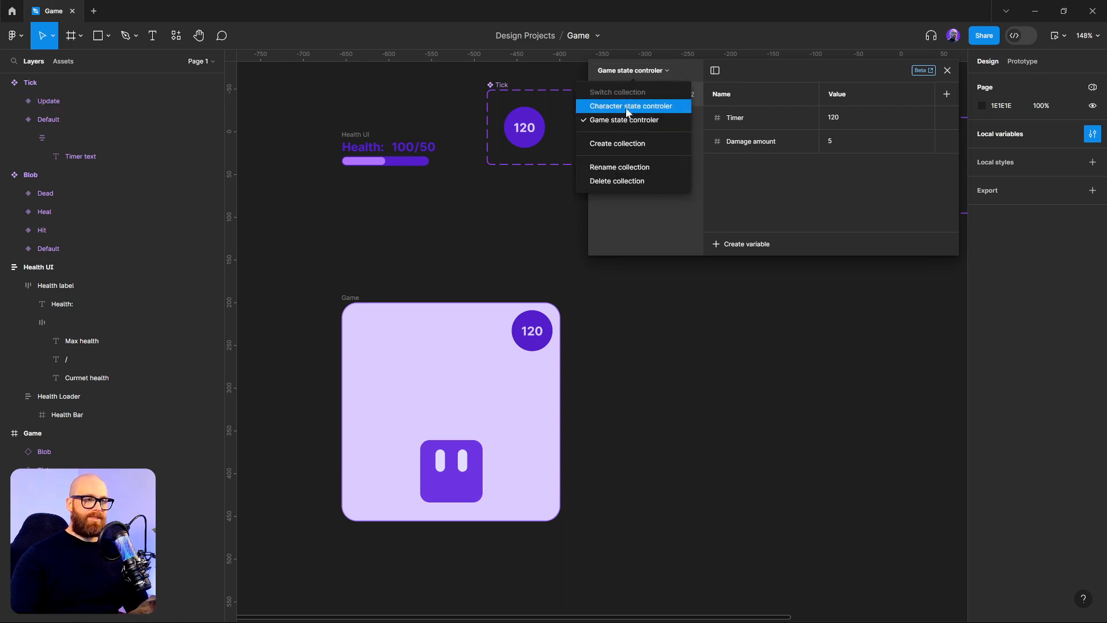
pyautogui.click(679, 106)
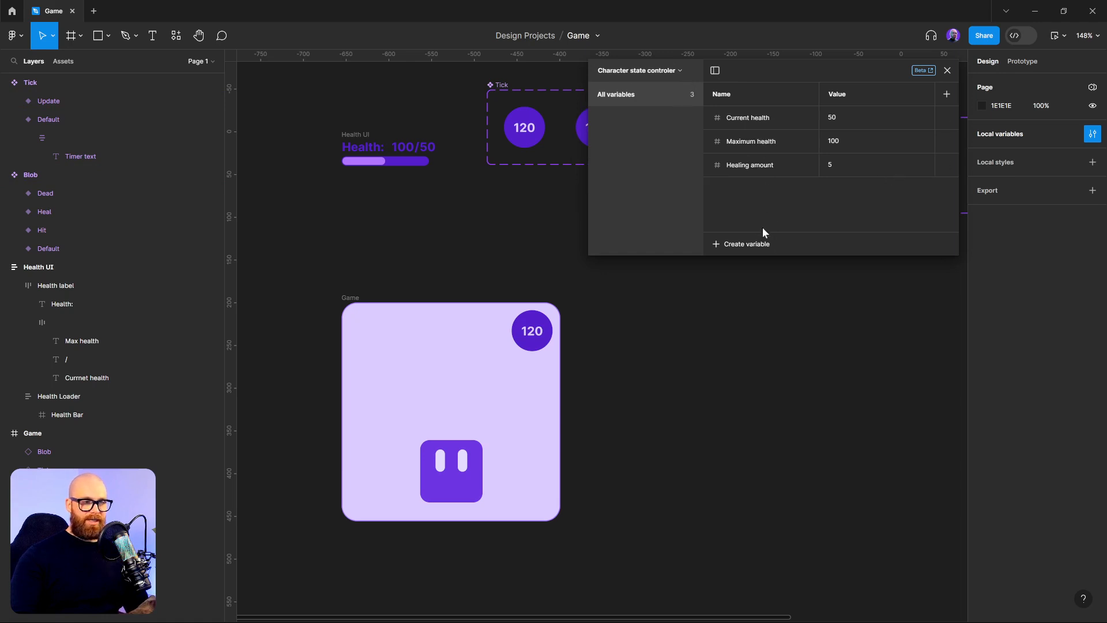
pyautogui.click(761, 244)
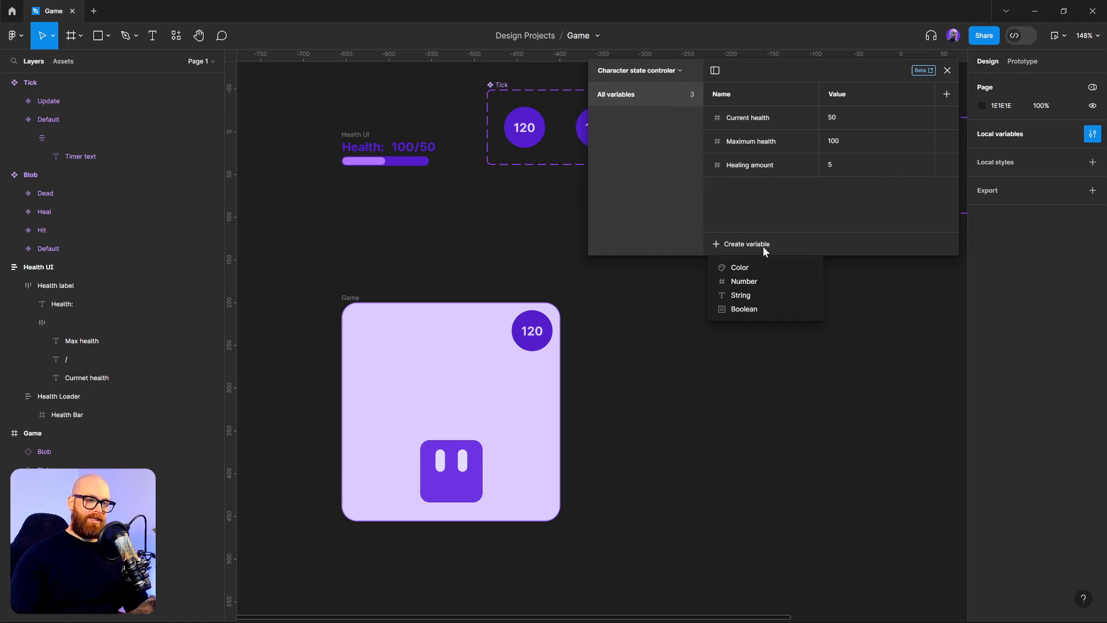
pyautogui.click(741, 294)
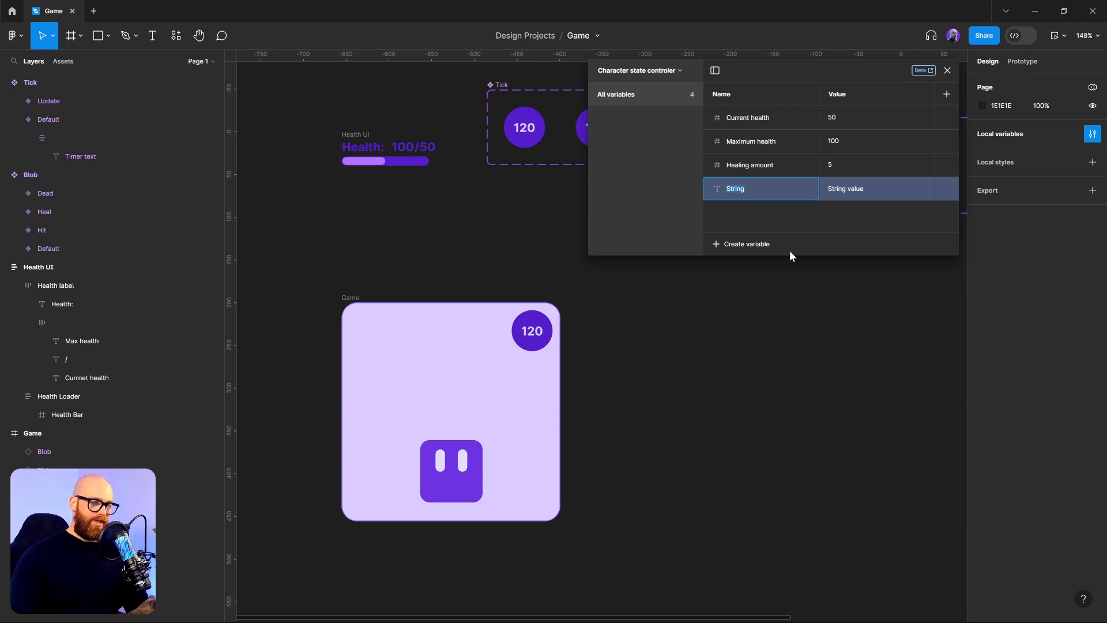
pyautogui.press('super+h')
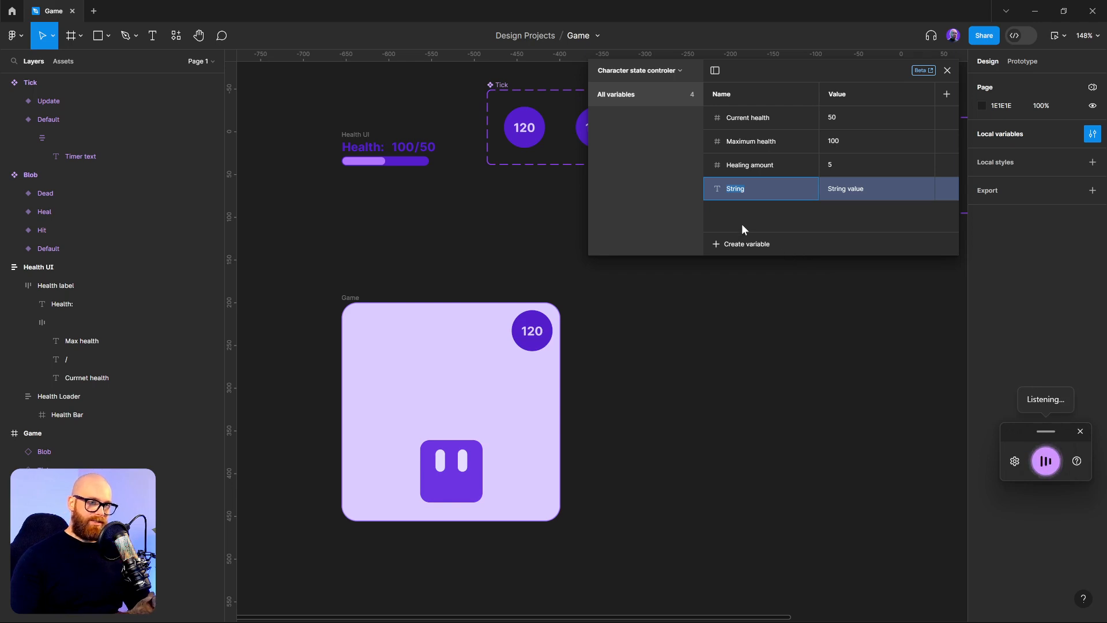
pyautogui.write('Character state')
# - Set the Character state variable's value to Default and copy that text
pyautogui.click(856, 193)
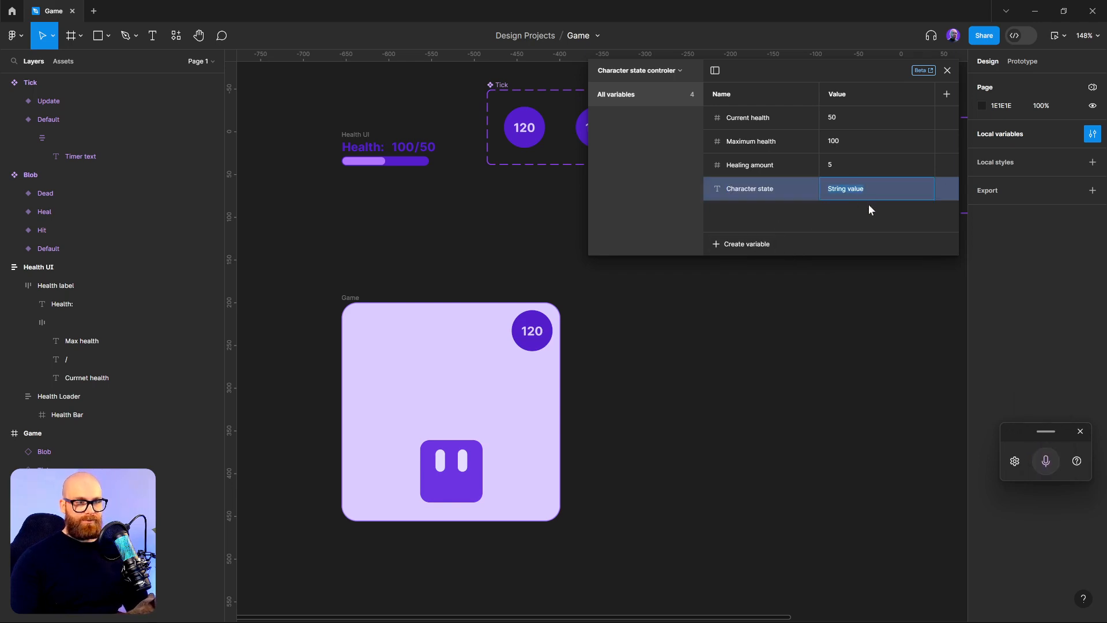
pyautogui.press('super+h')
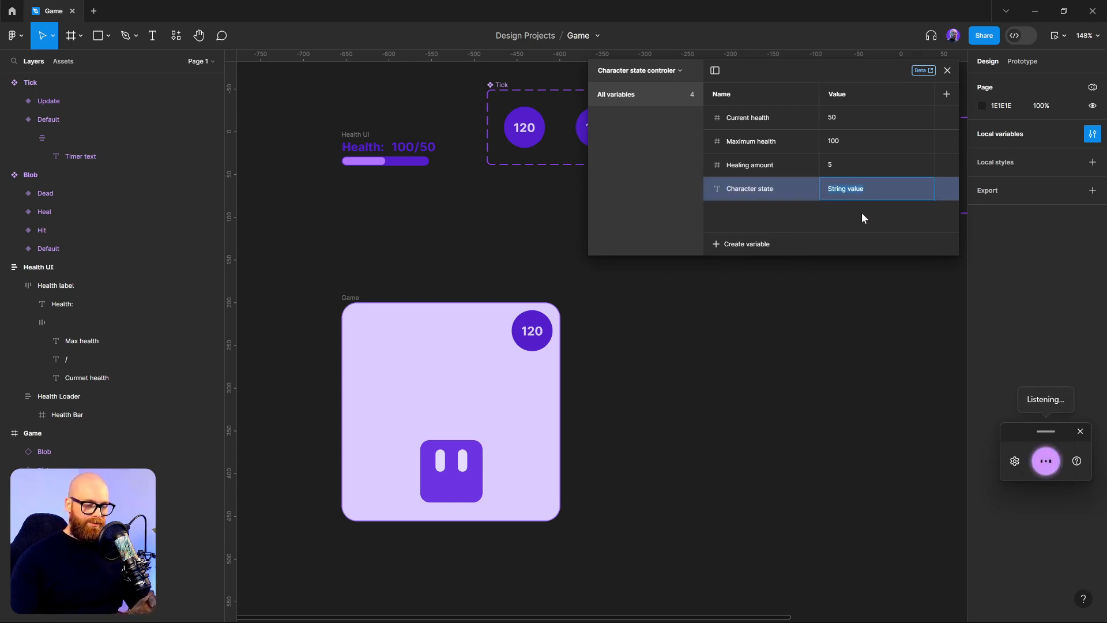
pyautogui.write('Default')
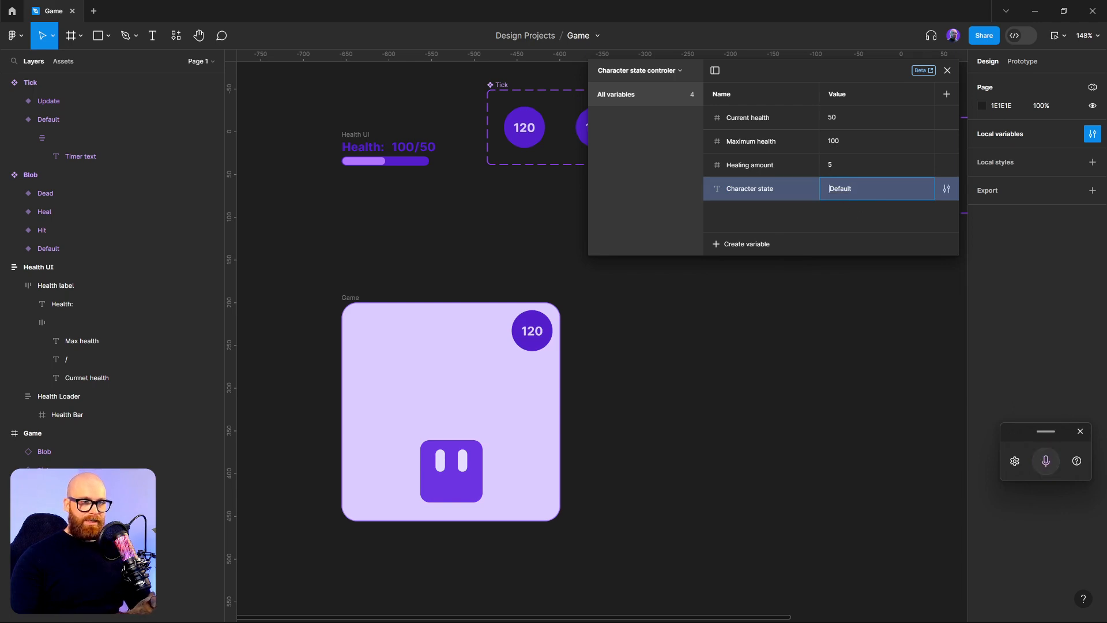
pyautogui.press('BackSpace')
pyautogui.hotkey('ctrl', 'a')
pyautogui.hotkey('ctrl', 'c')
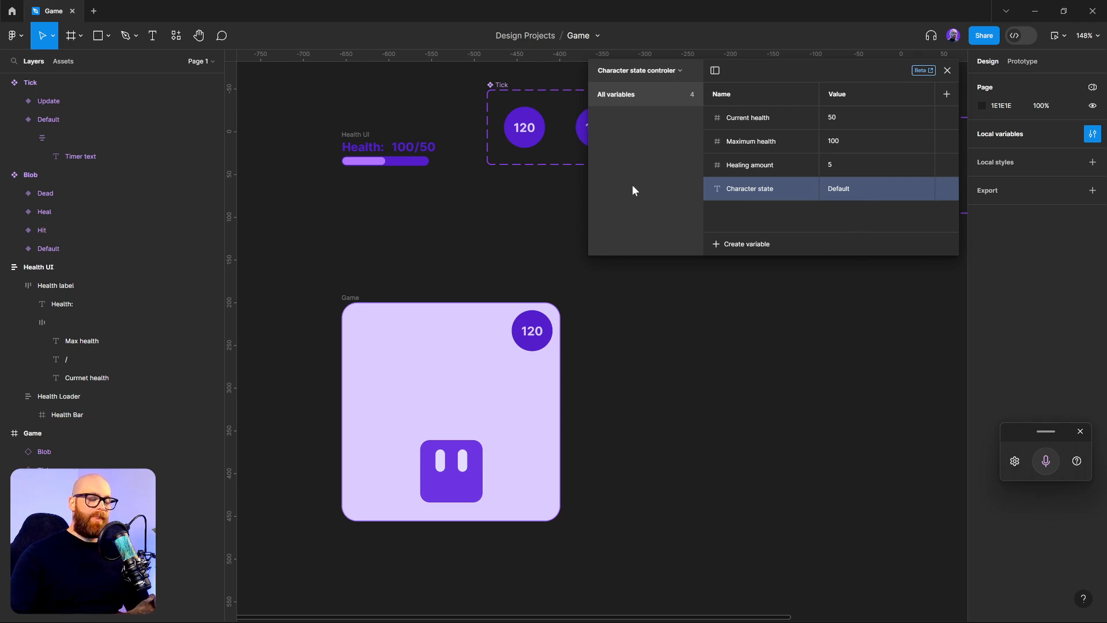
# - Create a new variable collection named Character state handler
pyautogui.click(678, 69)
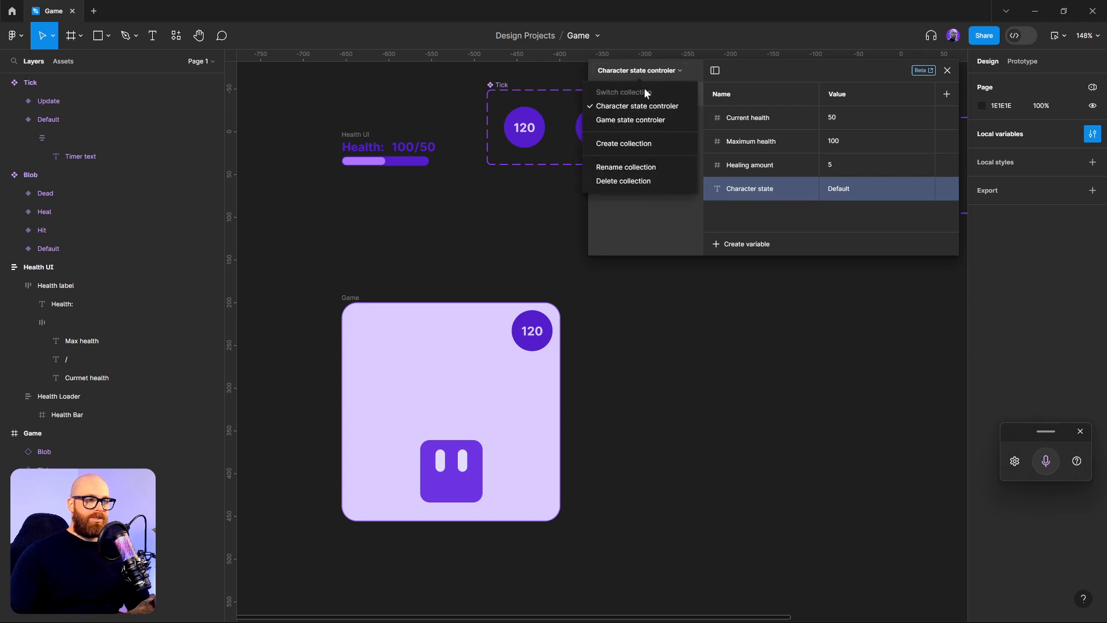
pyautogui.click(610, 145)
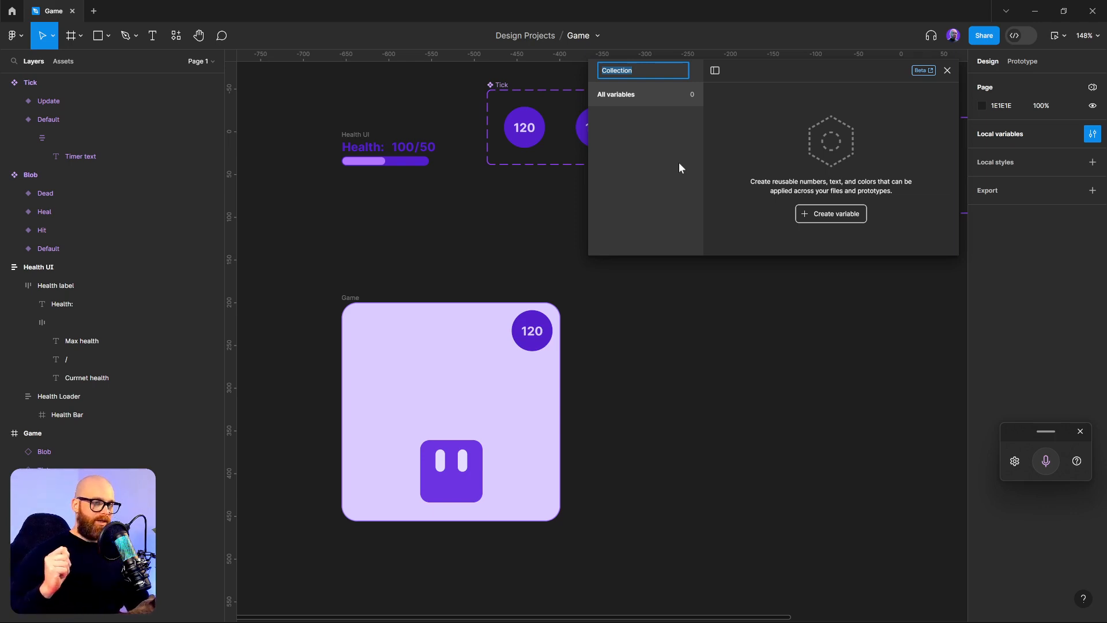
pyautogui.hotkey('ctrl', 'v')
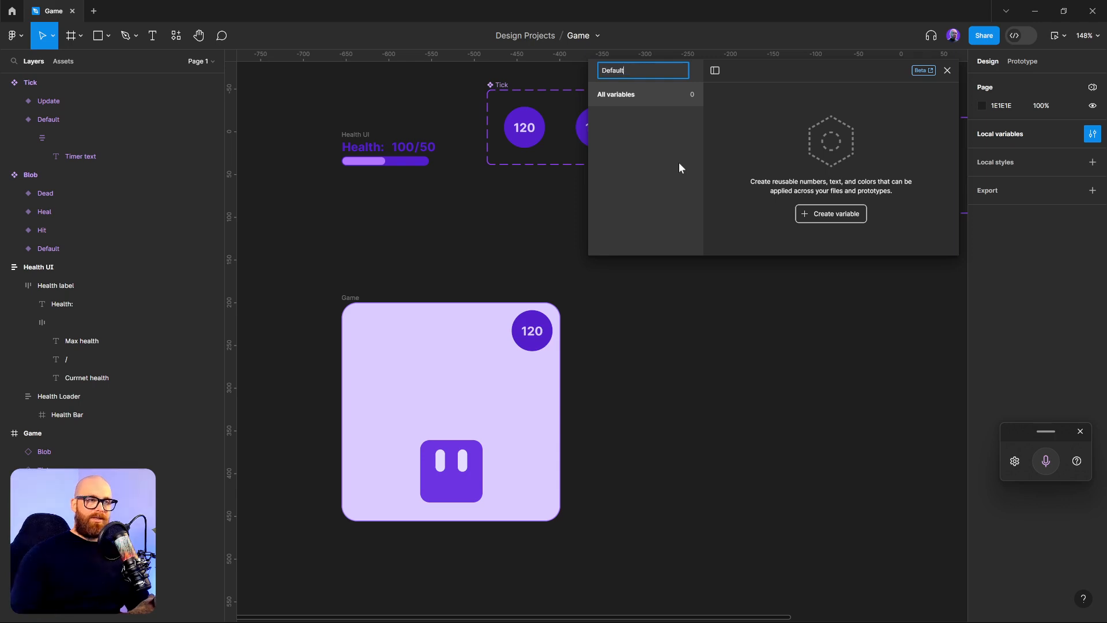
pyautogui.hotkey('ctrl', 'v')
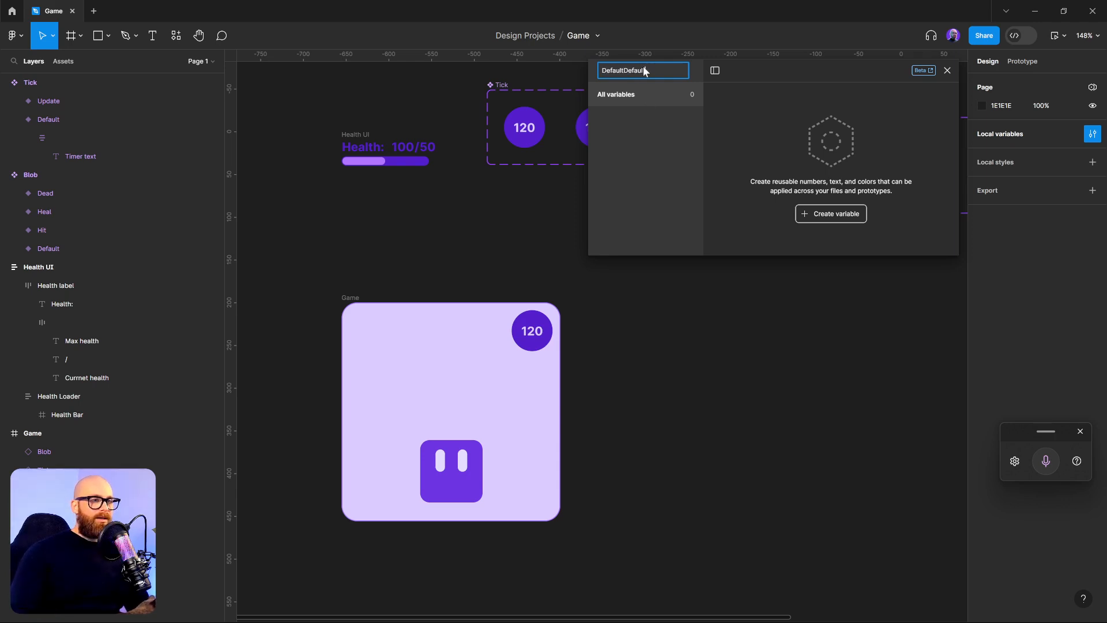
pyautogui.hotkey('ctrl', 'a')
pyautogui.press('BackSpace')
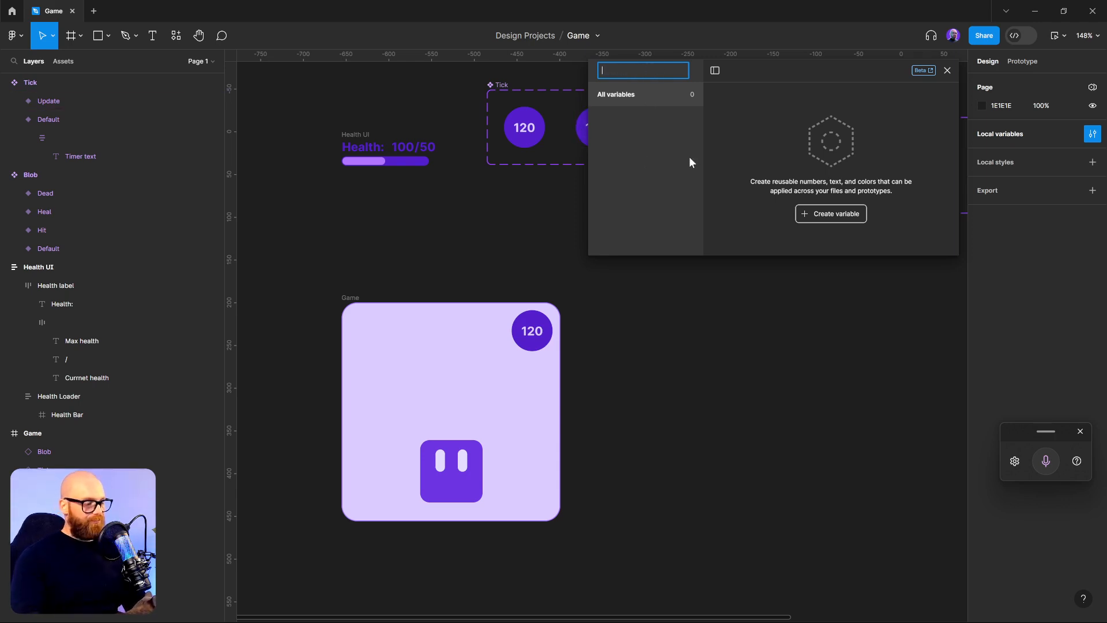
pyautogui.press('super+h')
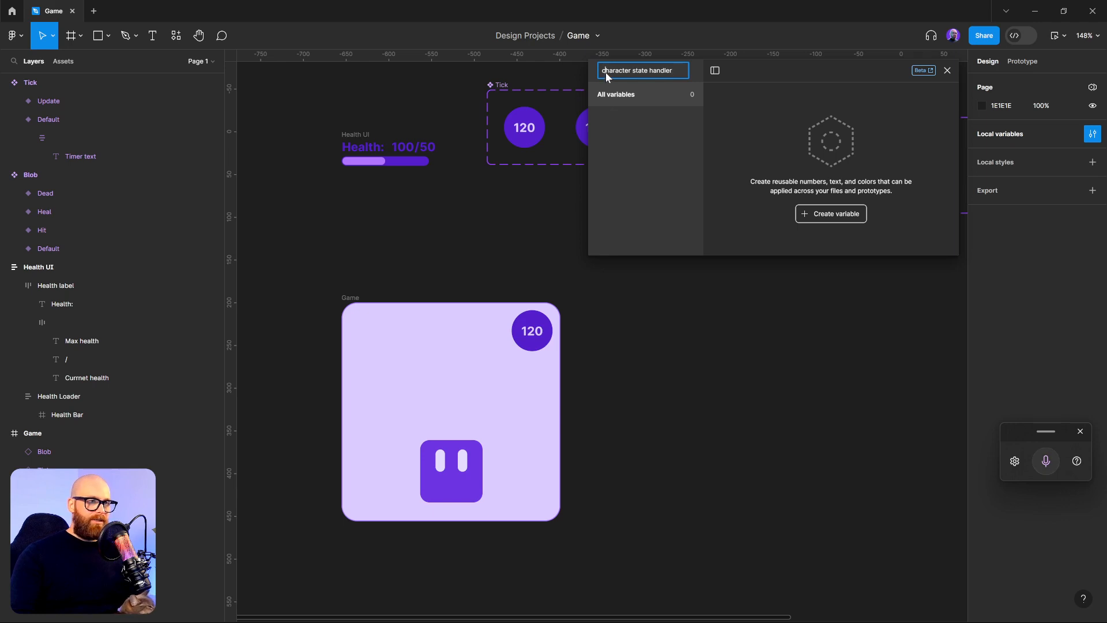
pyautogui.press('BackSpace')
pyautogui.write('C')
pyautogui.click(669, 143)
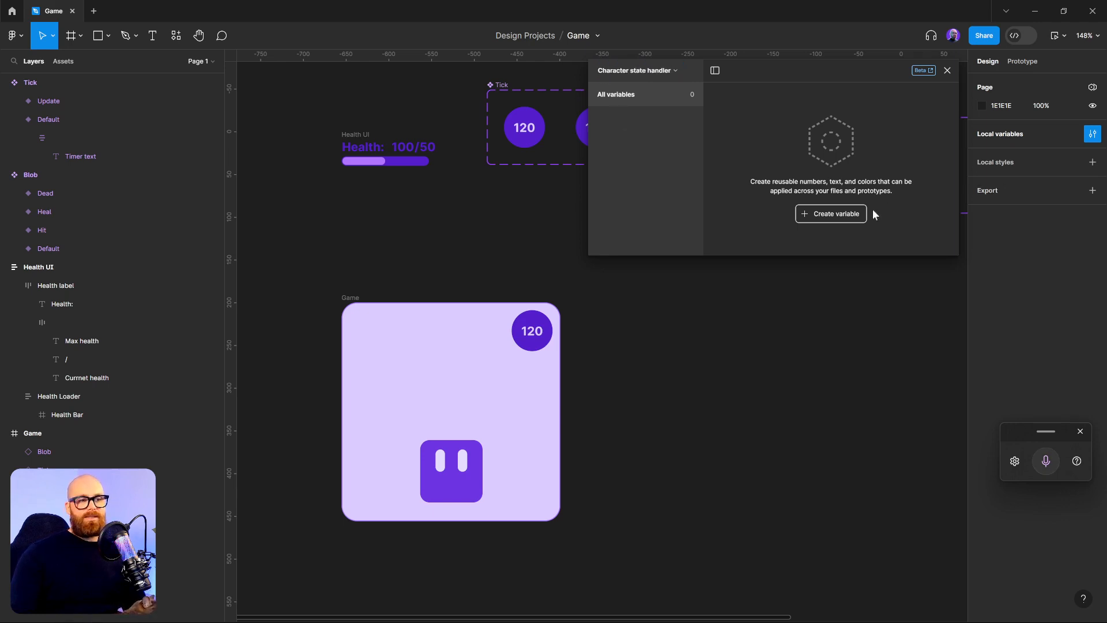
# - Add a string variable named Default with the value Default to the Character state handler collection
pyautogui.click(854, 214)
pyautogui.click(841, 267)
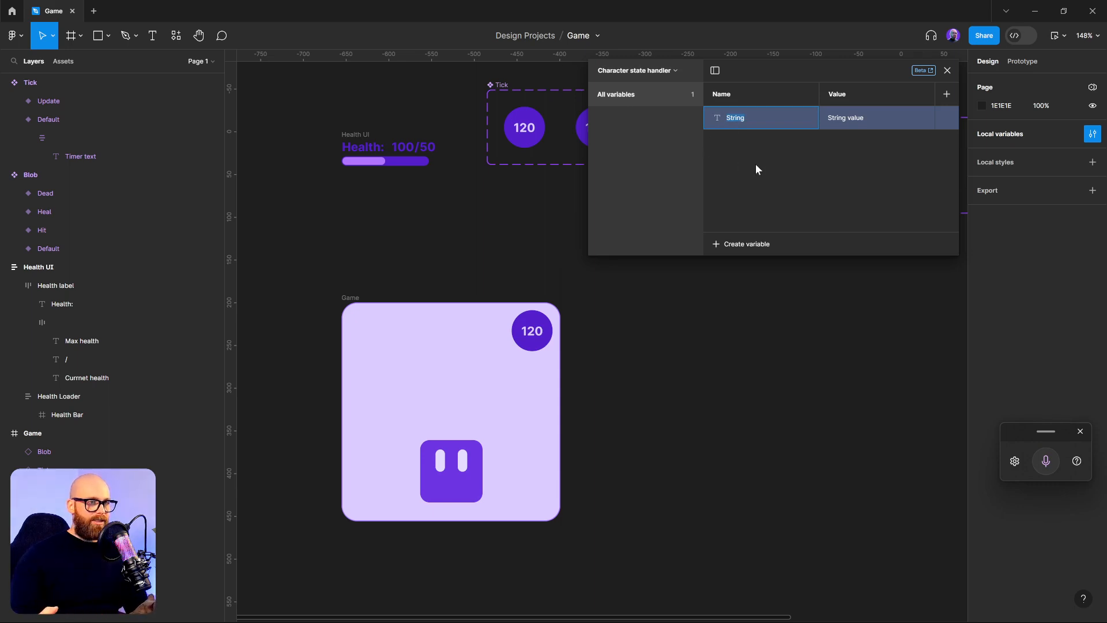
pyautogui.write('Default')
pyautogui.press('Tab')
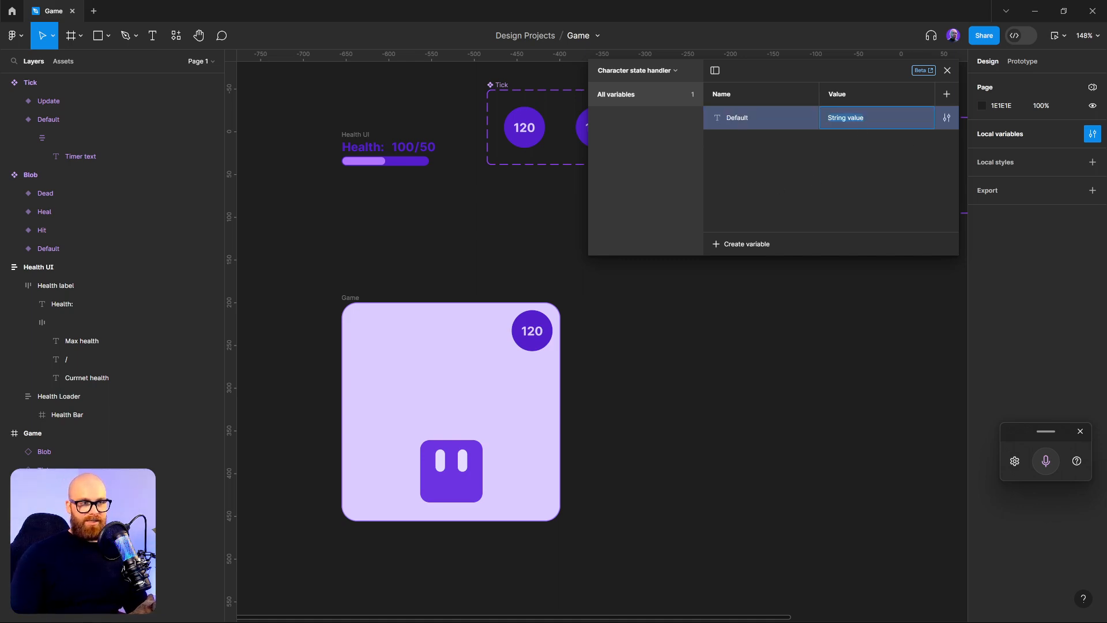
pyautogui.write('Default')
pyautogui.press('Return')
# - Add a string variable named Heal with the value Heal to the Character state handler collection
pyautogui.click(753, 248)
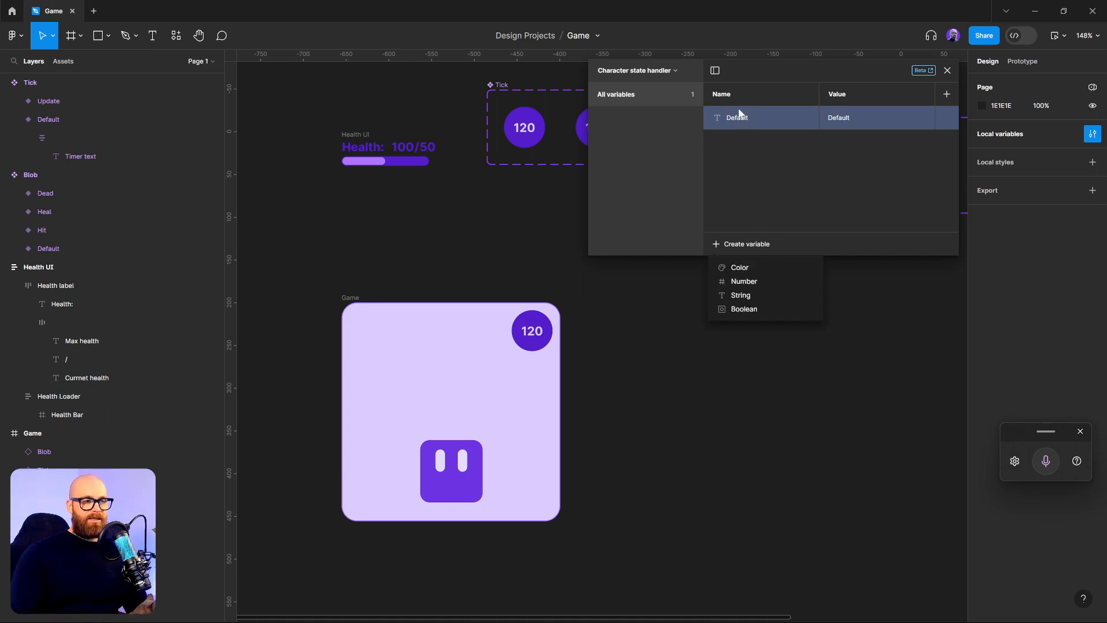
pyautogui.click(750, 295)
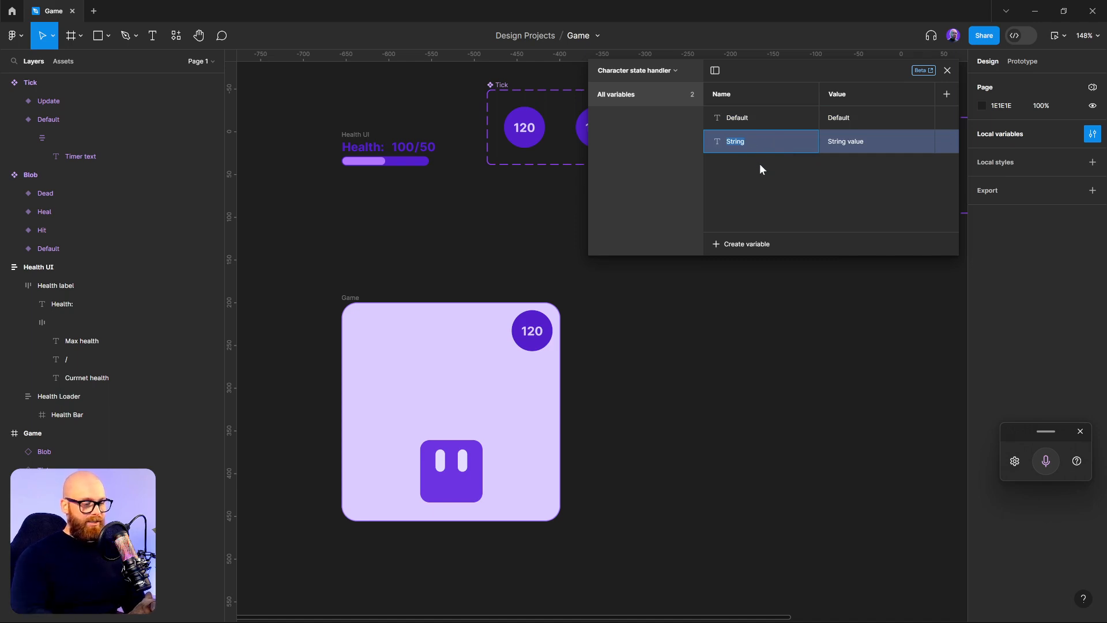
pyautogui.write('Heal')
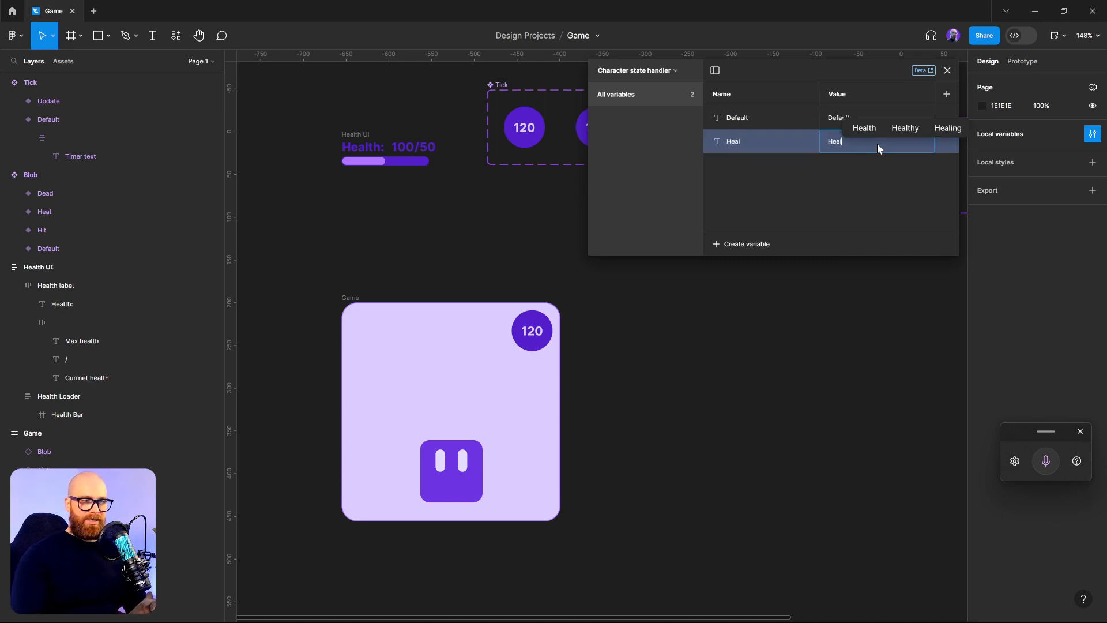
pyautogui.press('Return')
# - Add a string variable named Hit with the value Hit to the Character state handler collection
pyautogui.click(736, 235)
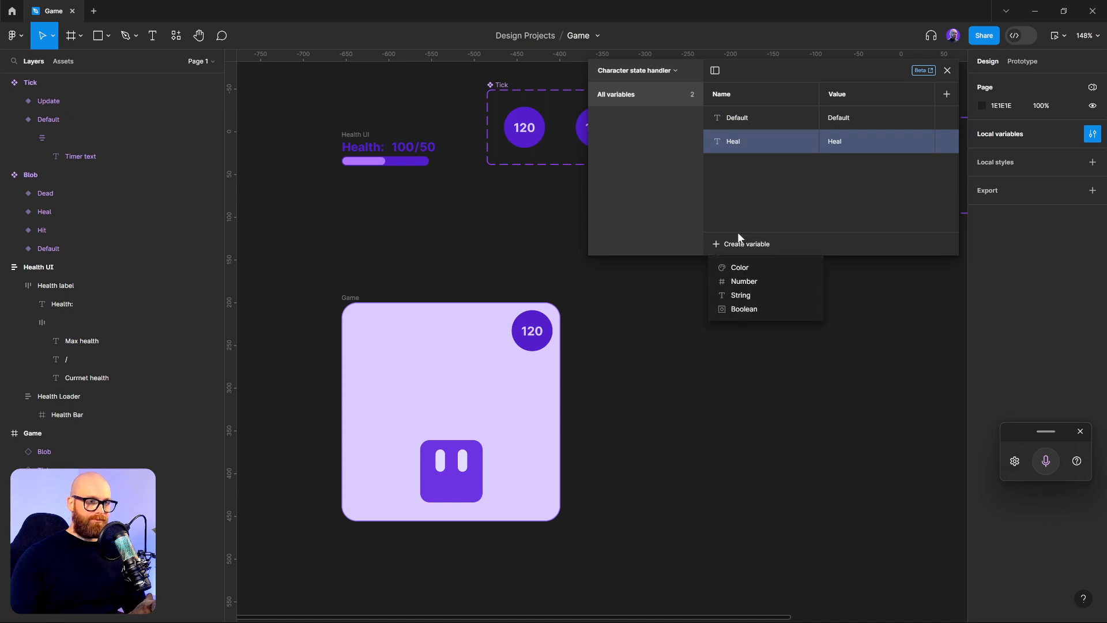
pyautogui.click(743, 294)
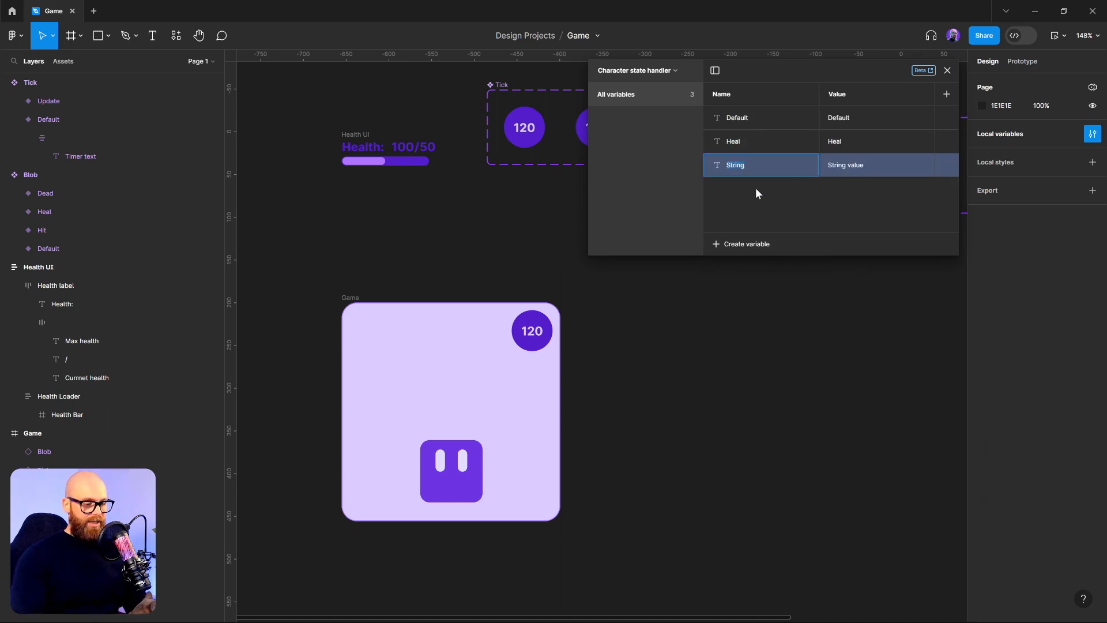
pyautogui.write('Hit')
pyautogui.press('Return')
# - Add a string variable named Dead with the value Dead to the Character state handler collection
pyautogui.click(767, 245)
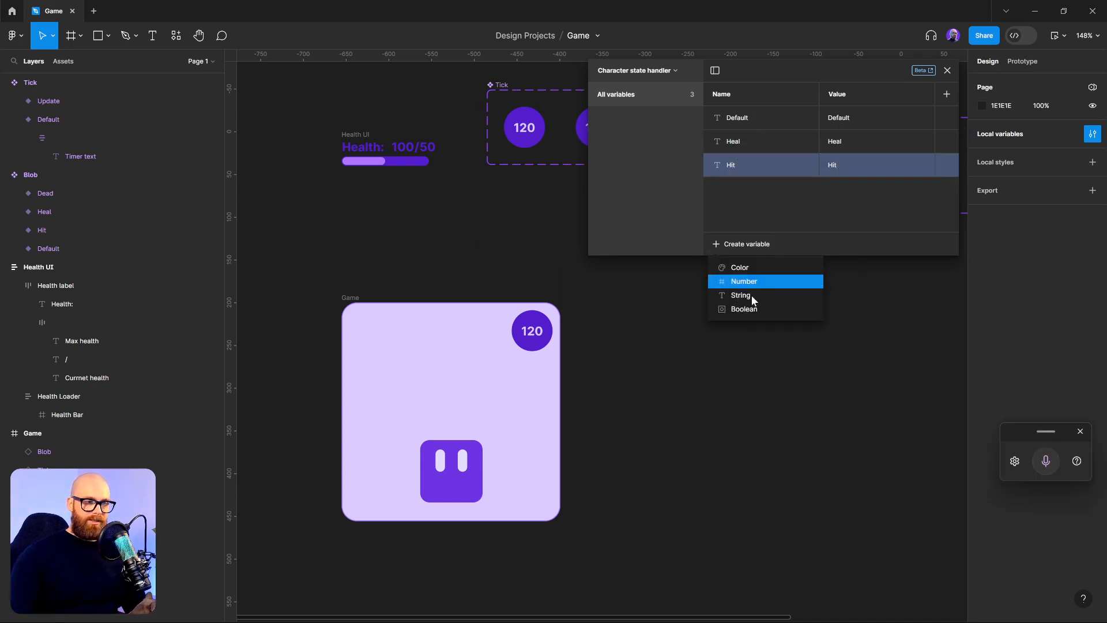
pyautogui.click(757, 295)
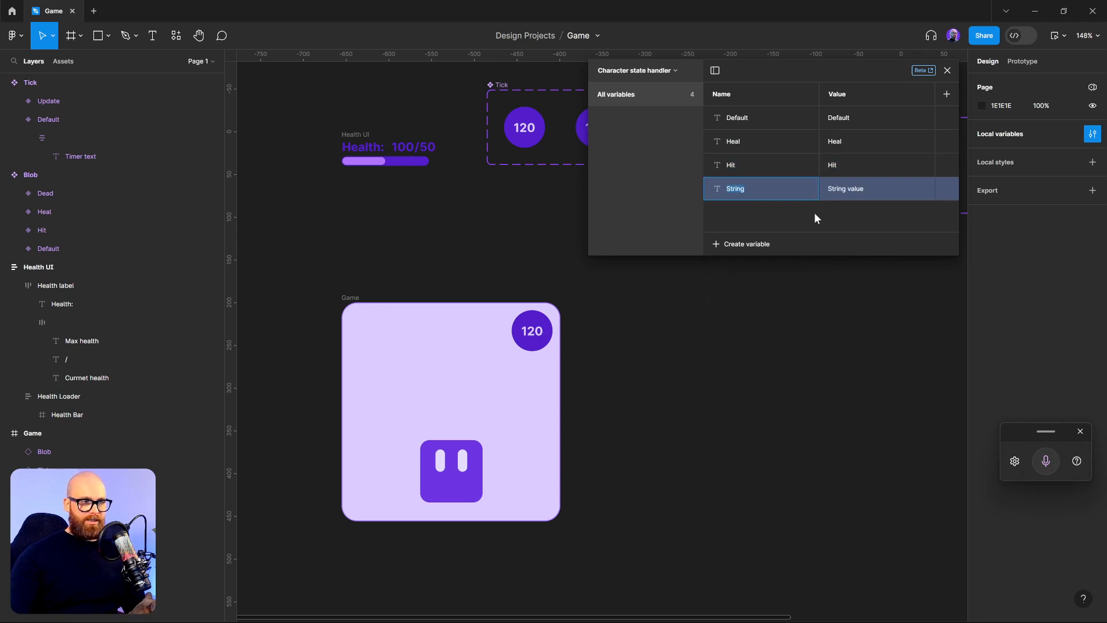
pyautogui.write('Dead')
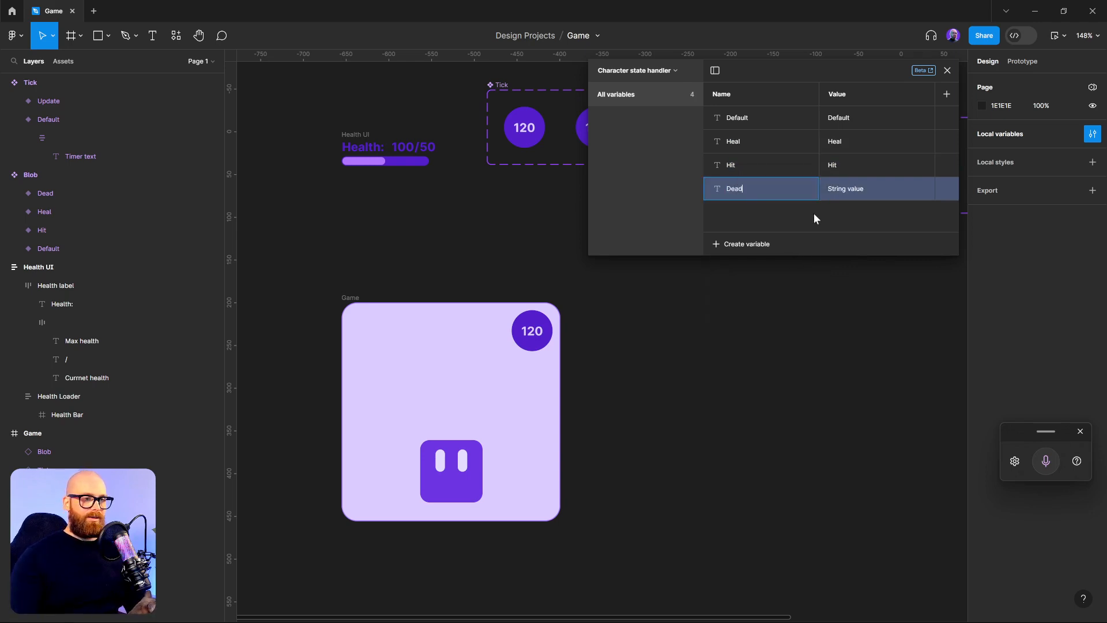
pyautogui.doubleClick(859, 194)
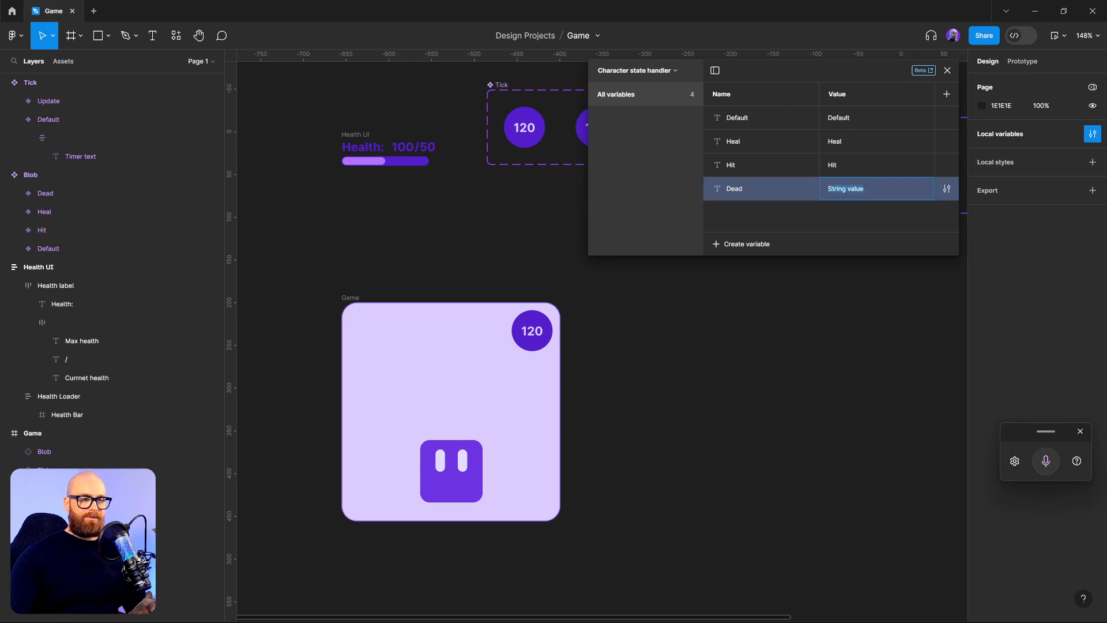
pyautogui.write('Dead')
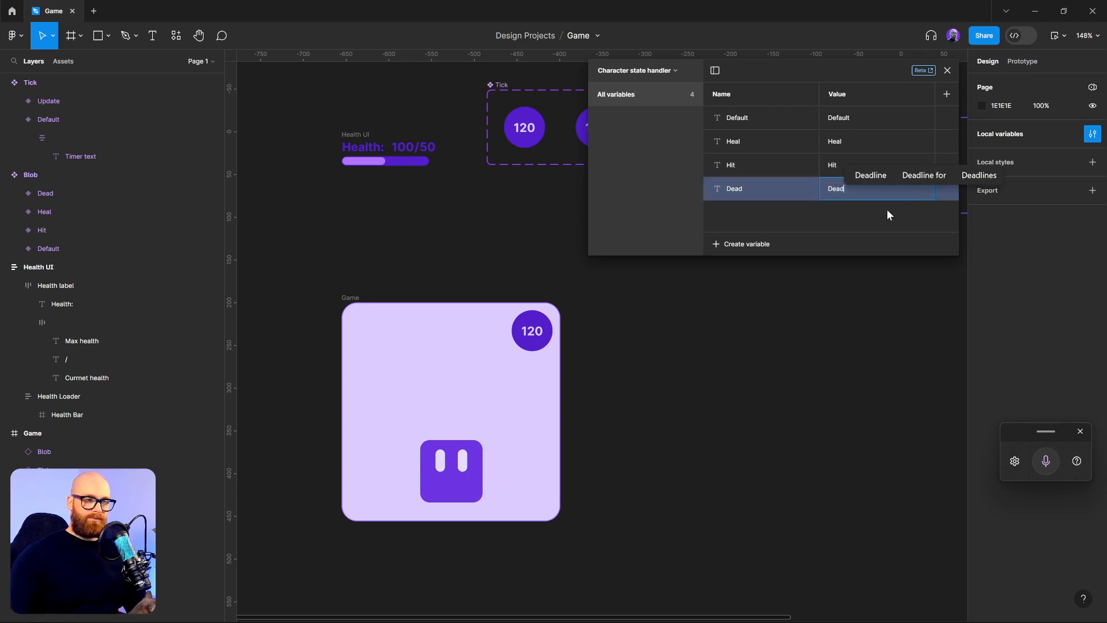
pyautogui.press('Return')
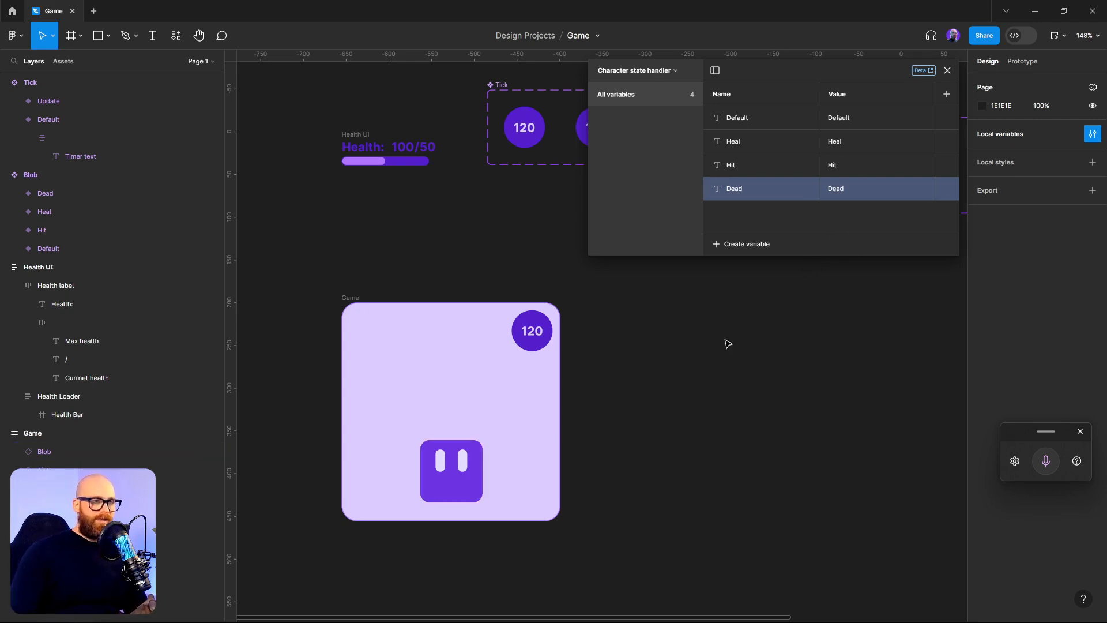
# - Select the Blob instance in the Game frame and show the variables of the Character state controler collection
pyautogui.click(462, 474)
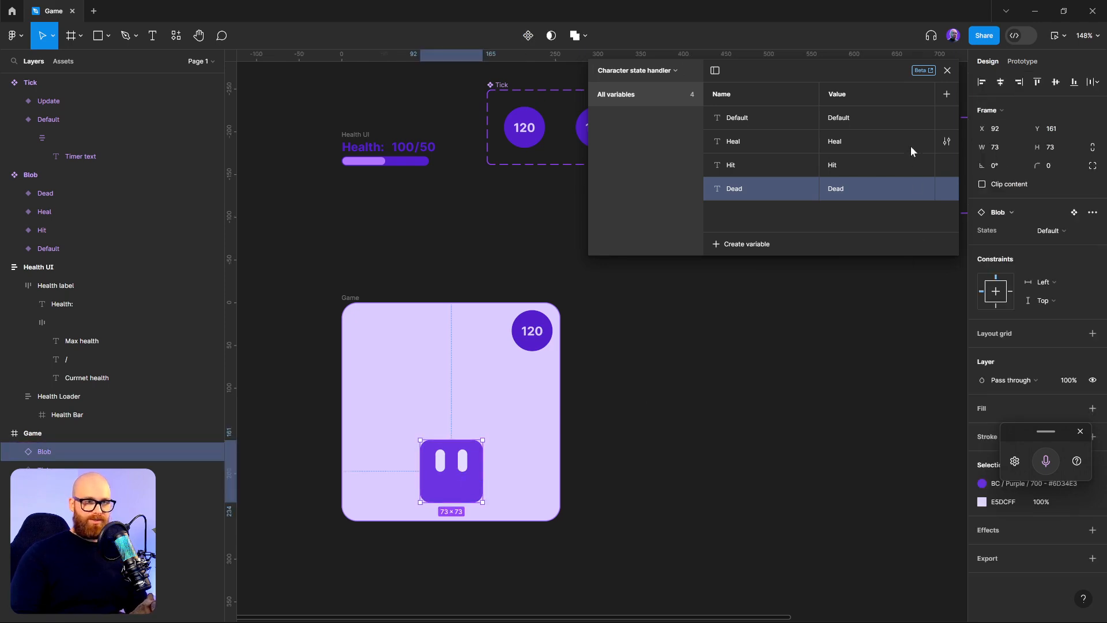
pyautogui.click(1080, 431)
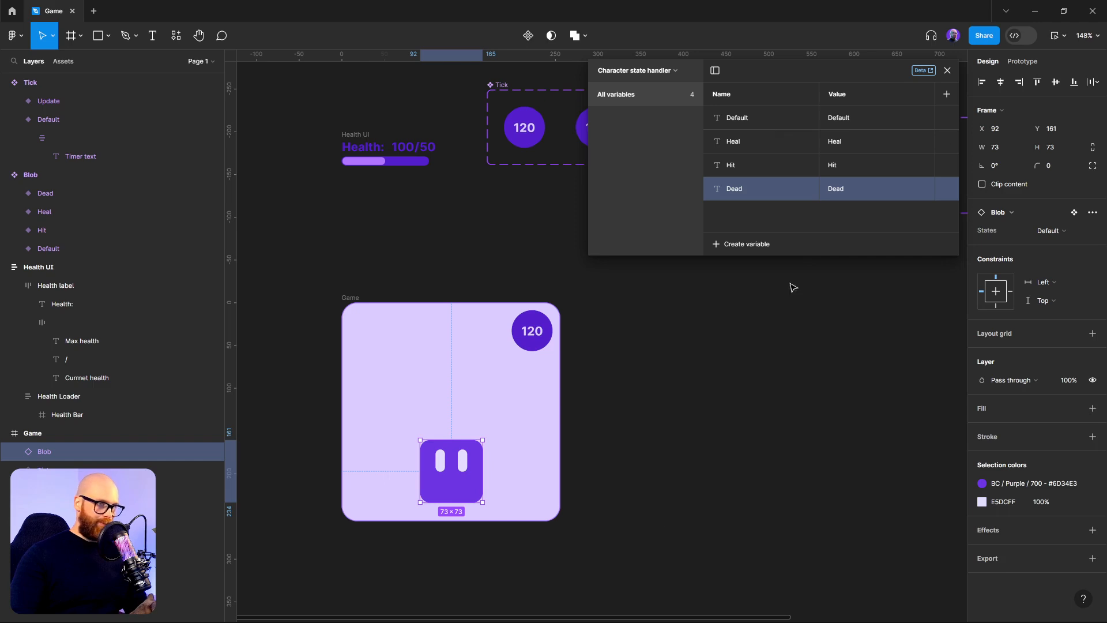
pyautogui.click(665, 71)
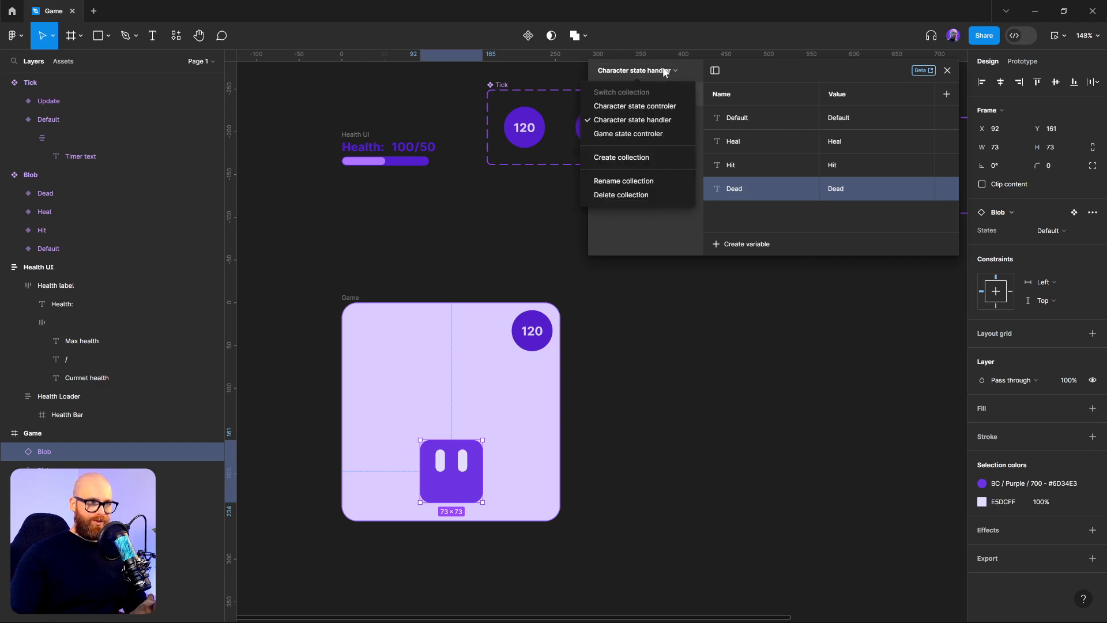
pyautogui.click(643, 103)
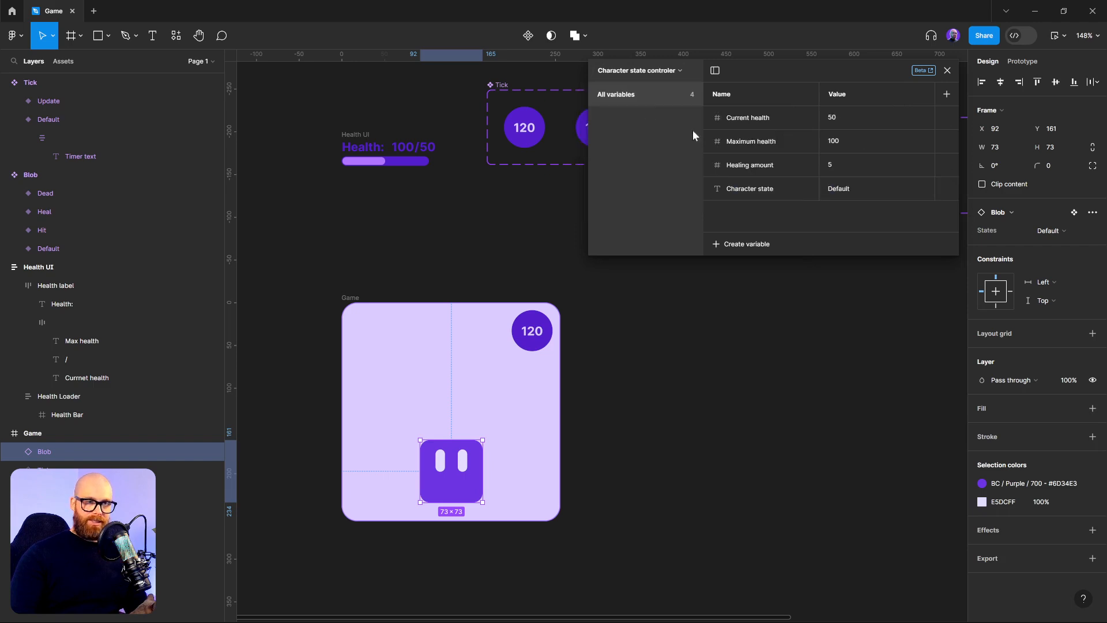
# - Alias the Character state variable's value to the Default variable from the Character state handler collection and close the variables window
pyautogui.doubleClick(836, 192)
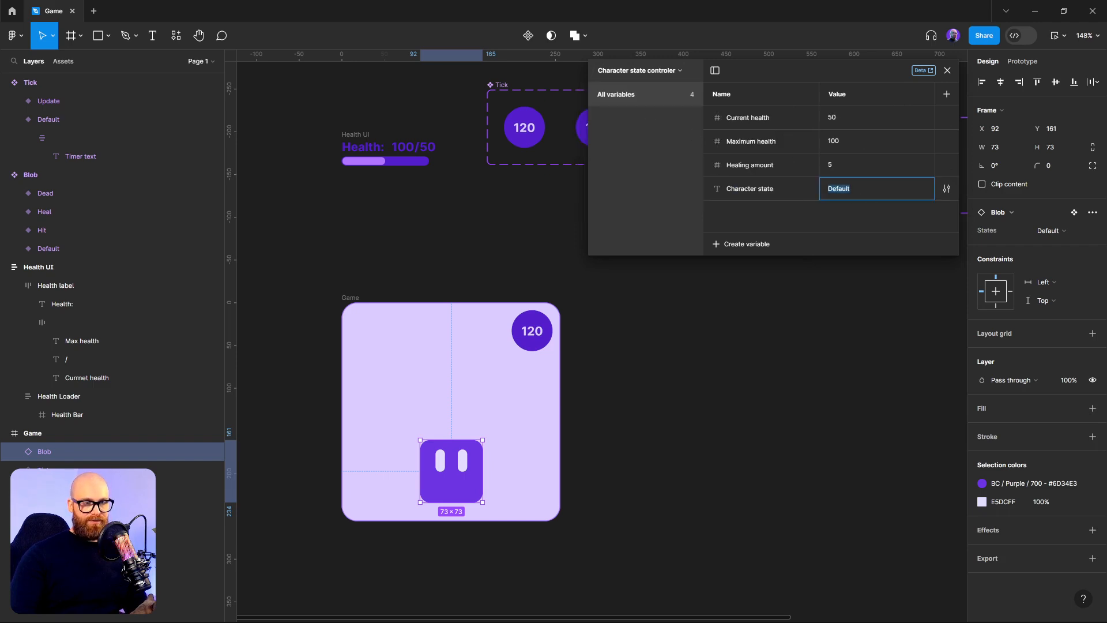
pyautogui.rightClick(913, 188)
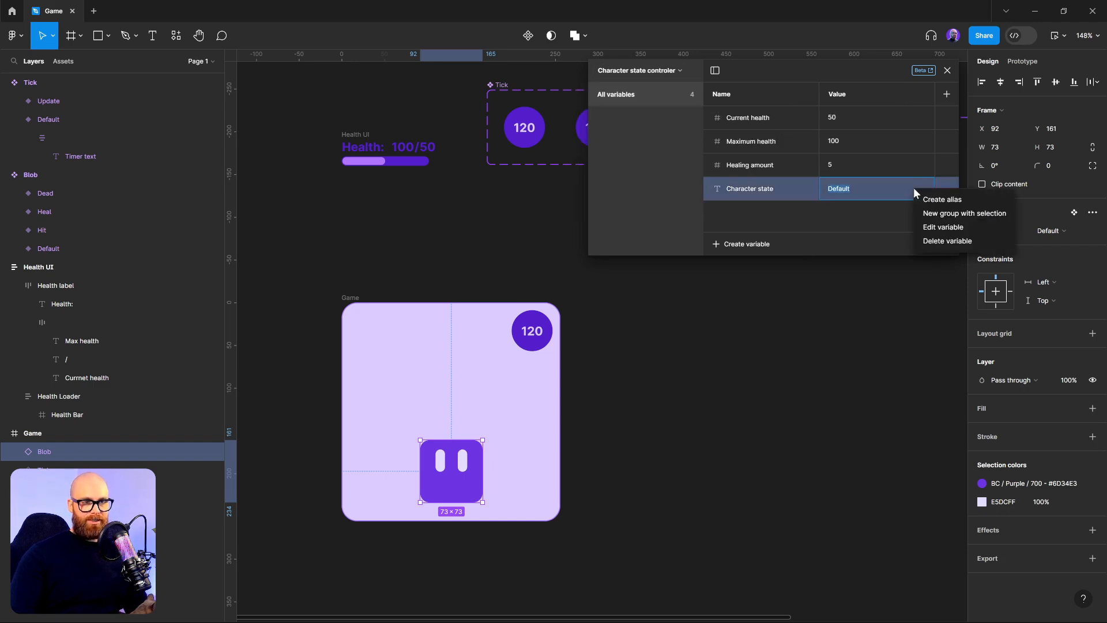
pyautogui.click(943, 202)
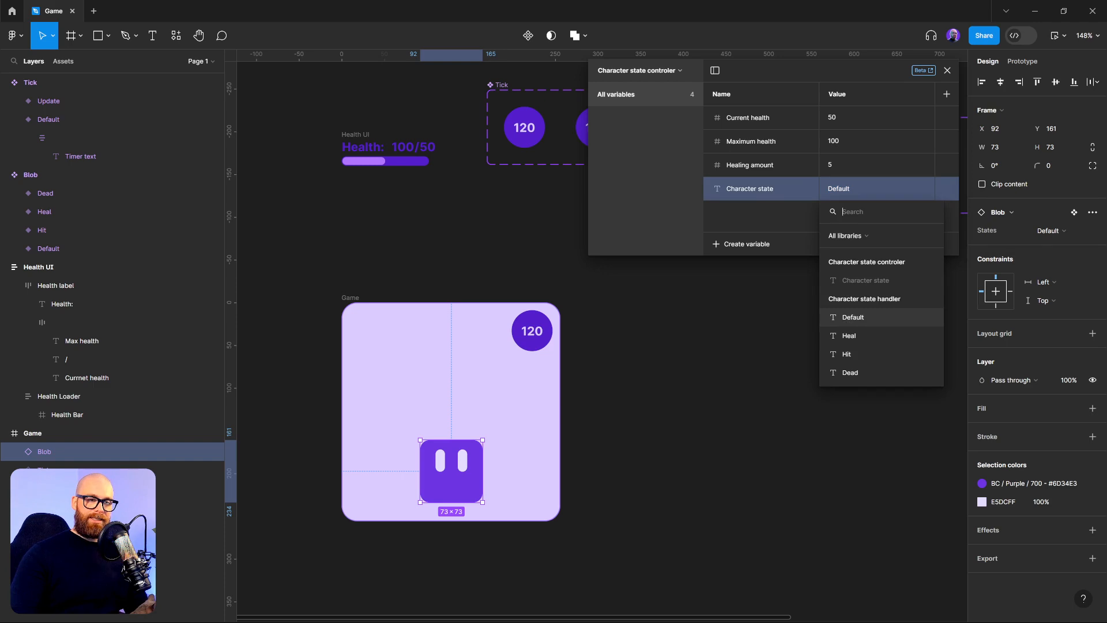
pyautogui.click(865, 318)
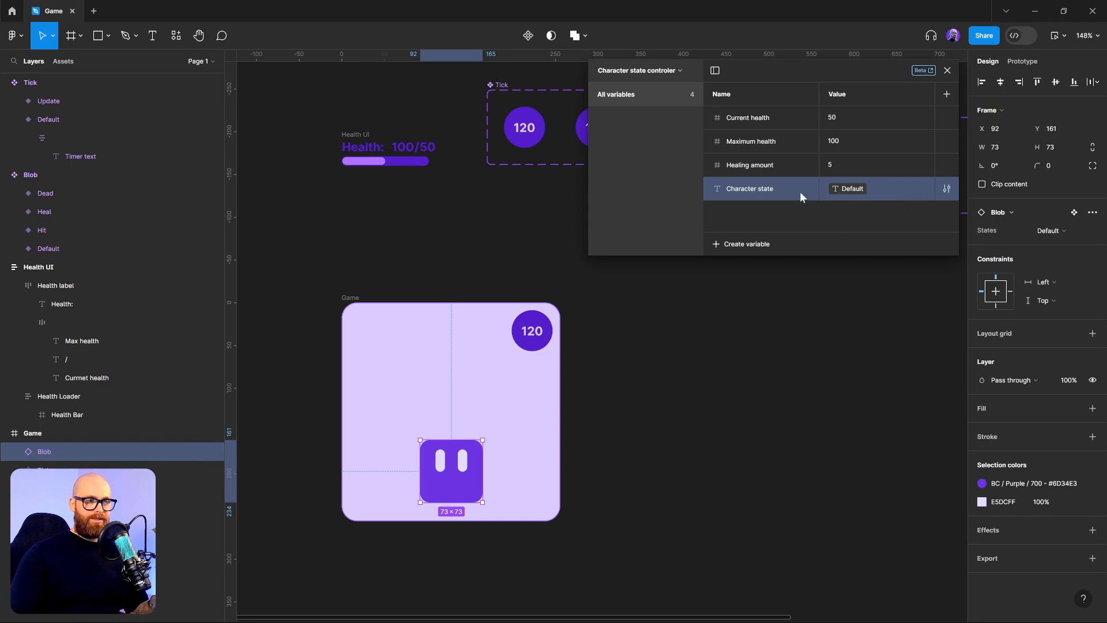
pyautogui.click(948, 69)
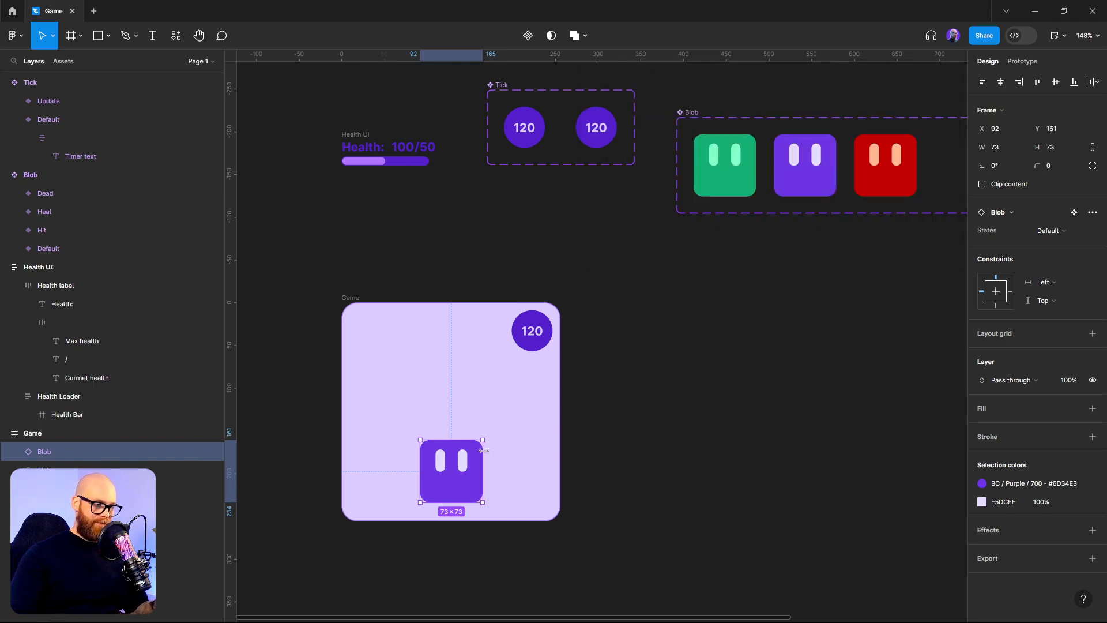
pyautogui.click(616, 466)
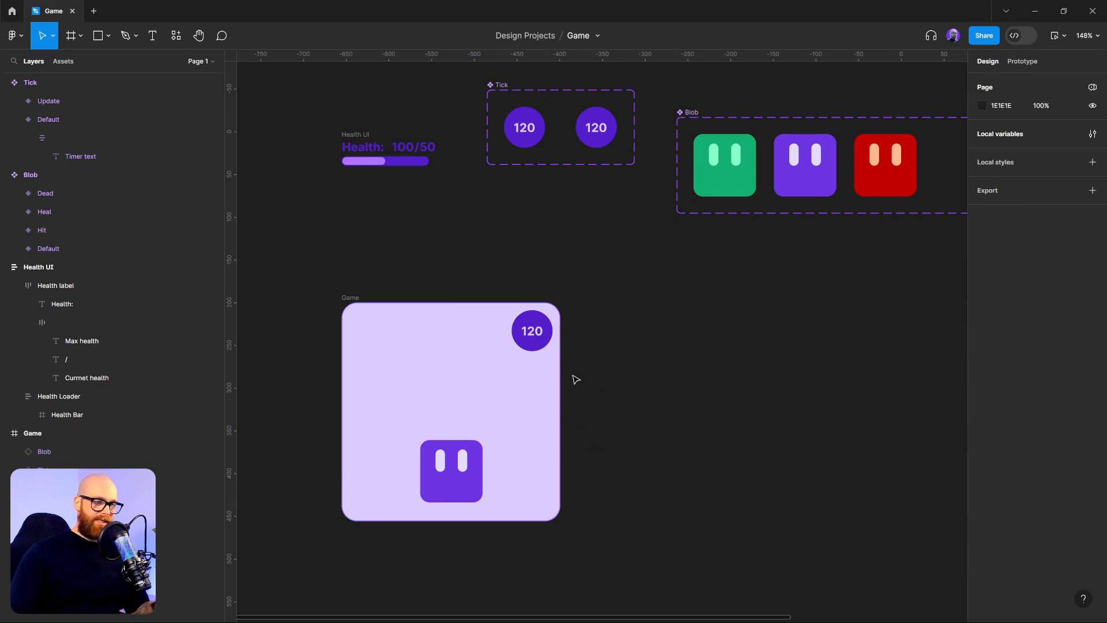
# - Open the after-delay interaction of the Tick component's Update variant and examine its Timer conditional and set-variable action
pyautogui.click(598, 133)
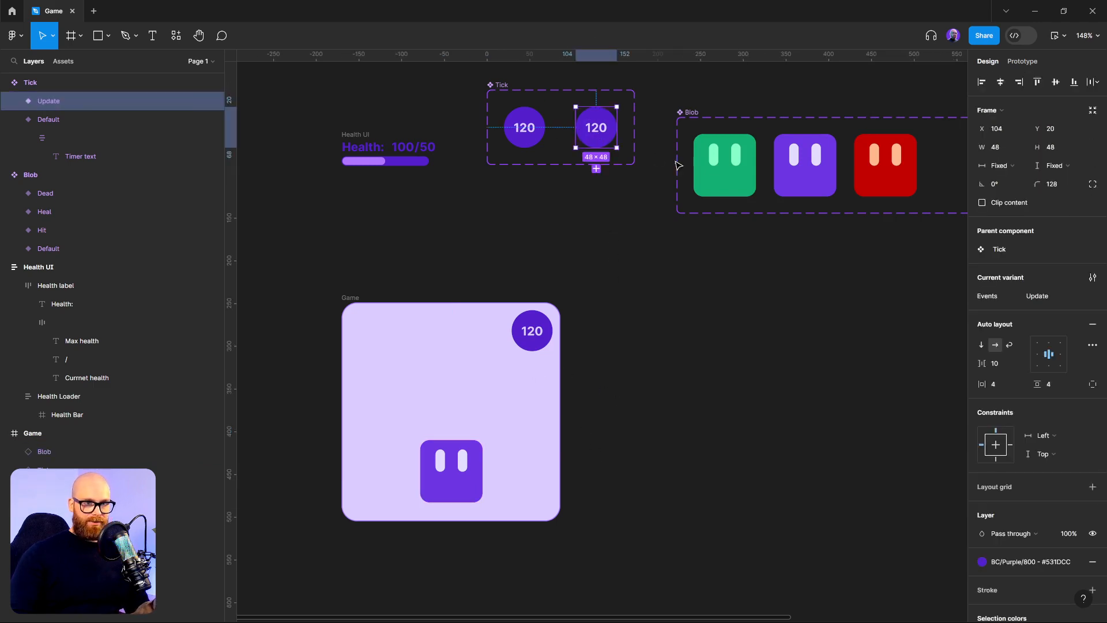
pyautogui.click(1024, 61)
pyautogui.click(638, 120)
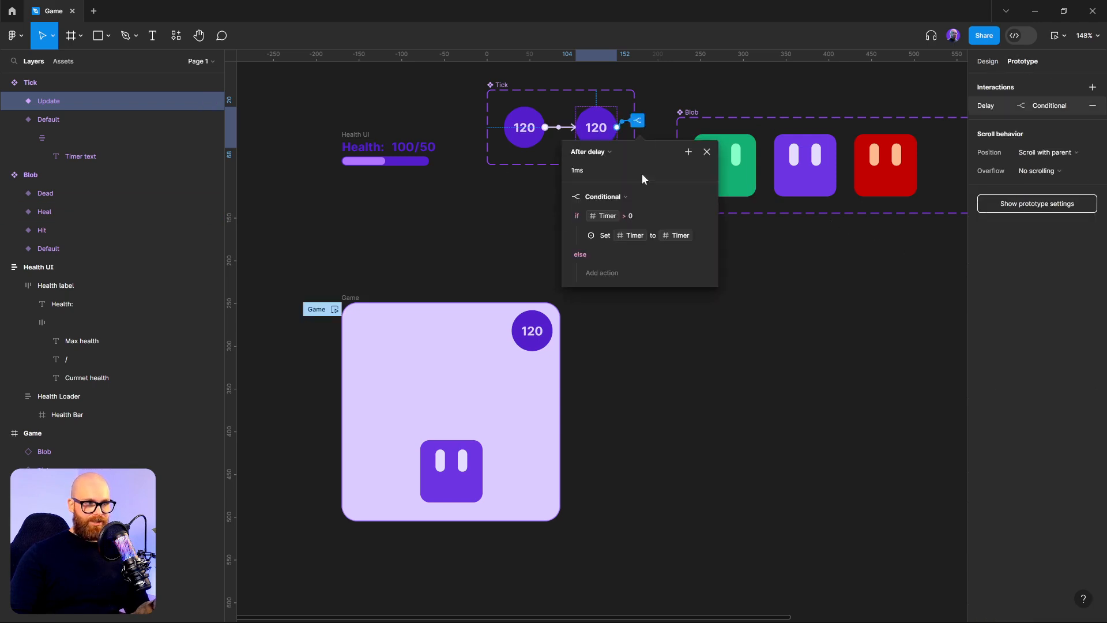
pyautogui.click(579, 236)
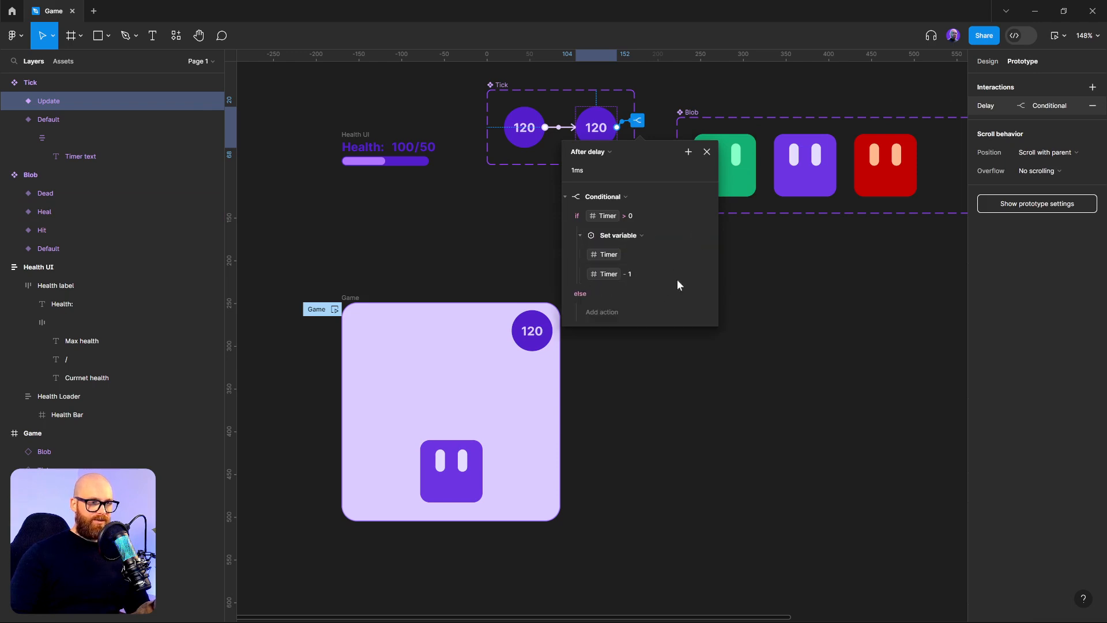
pyautogui.click(580, 234)
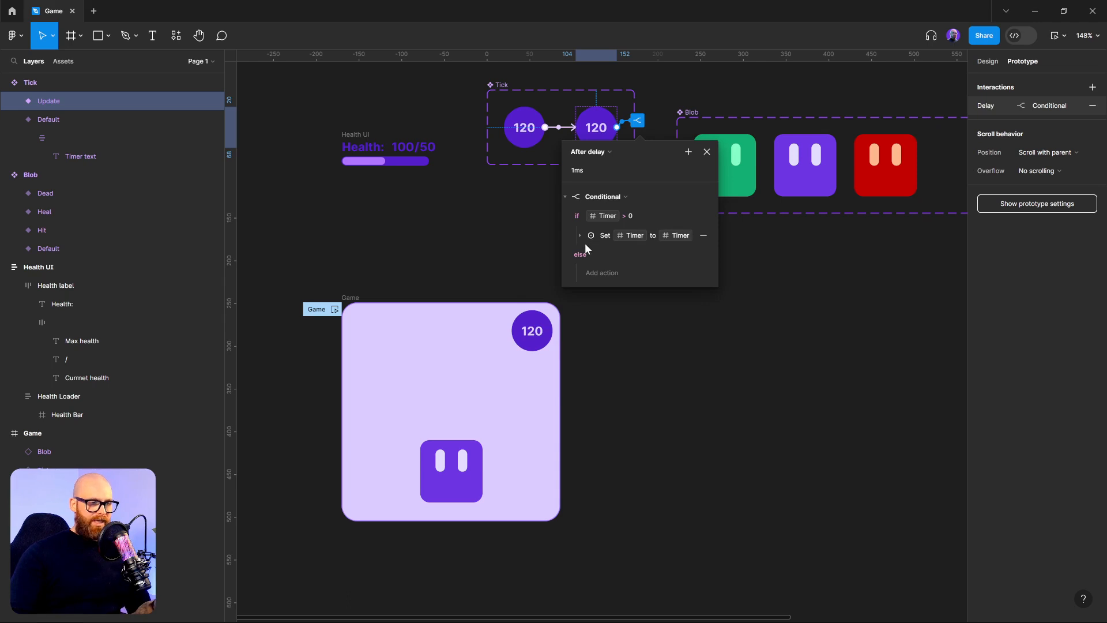
pyautogui.click(565, 197)
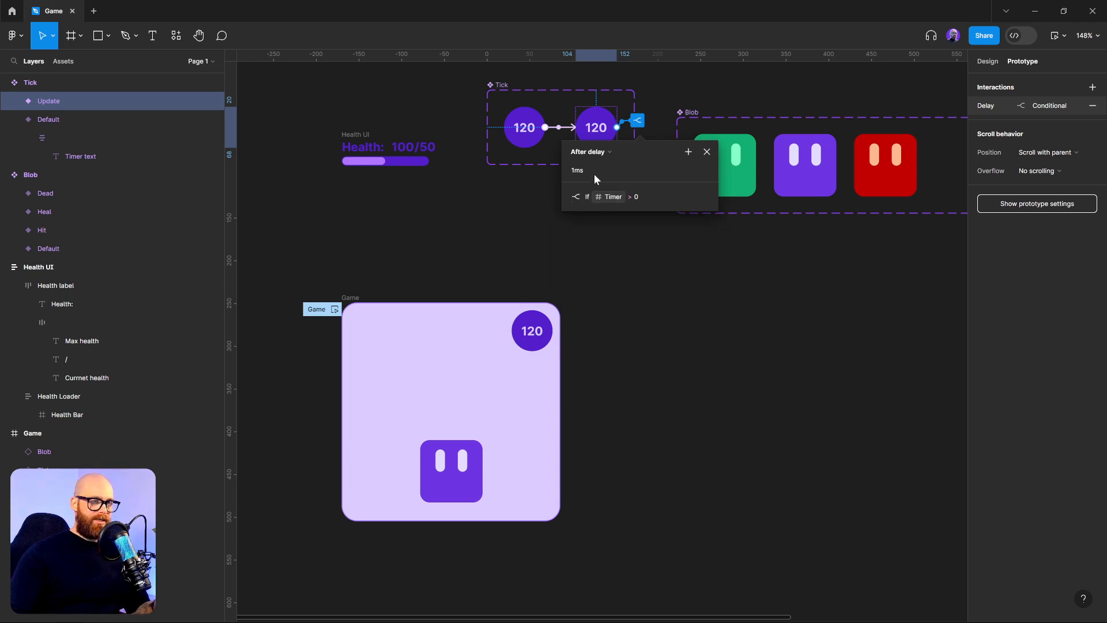
pyautogui.click(563, 197)
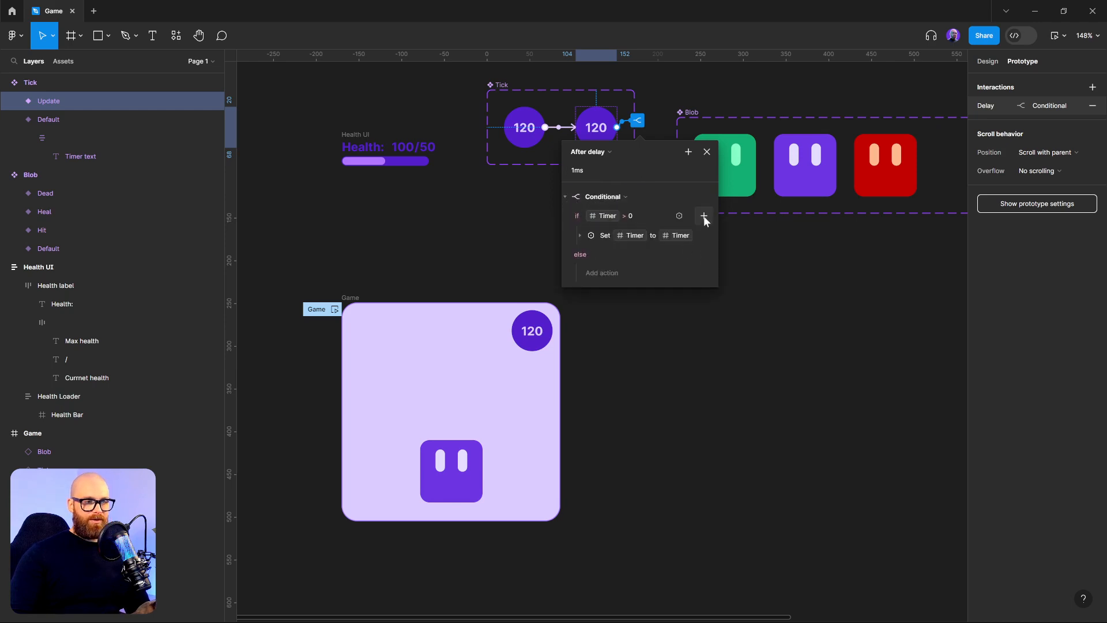
# - Add a Set variable action under the Timer > 0 condition that sets Character state to Hit, and preview the Game flow
pyautogui.click(703, 216)
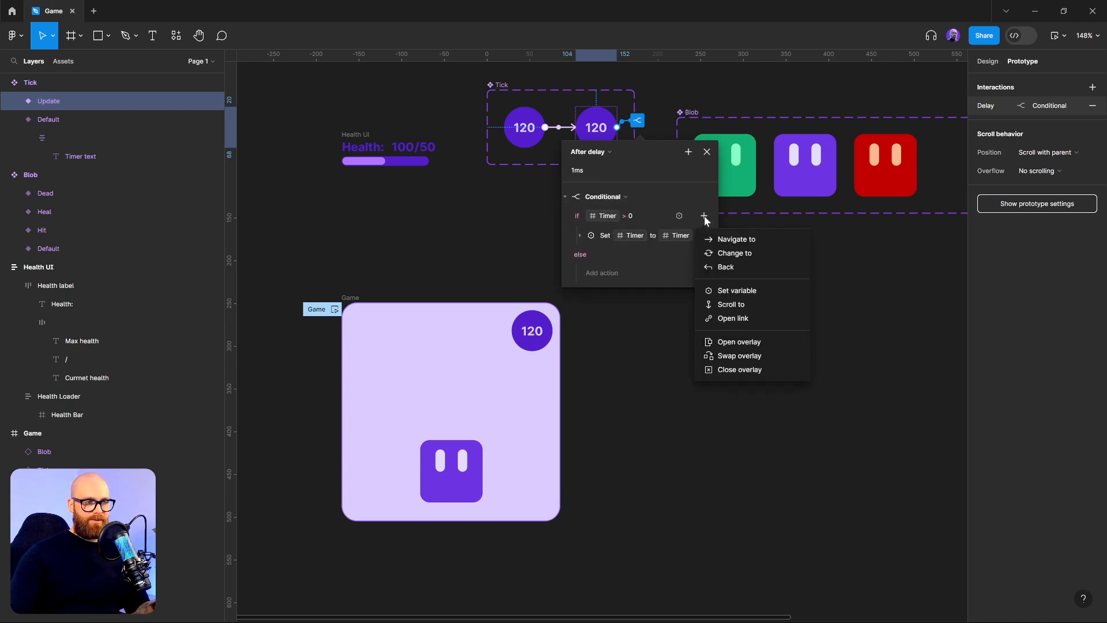
pyautogui.click(727, 290)
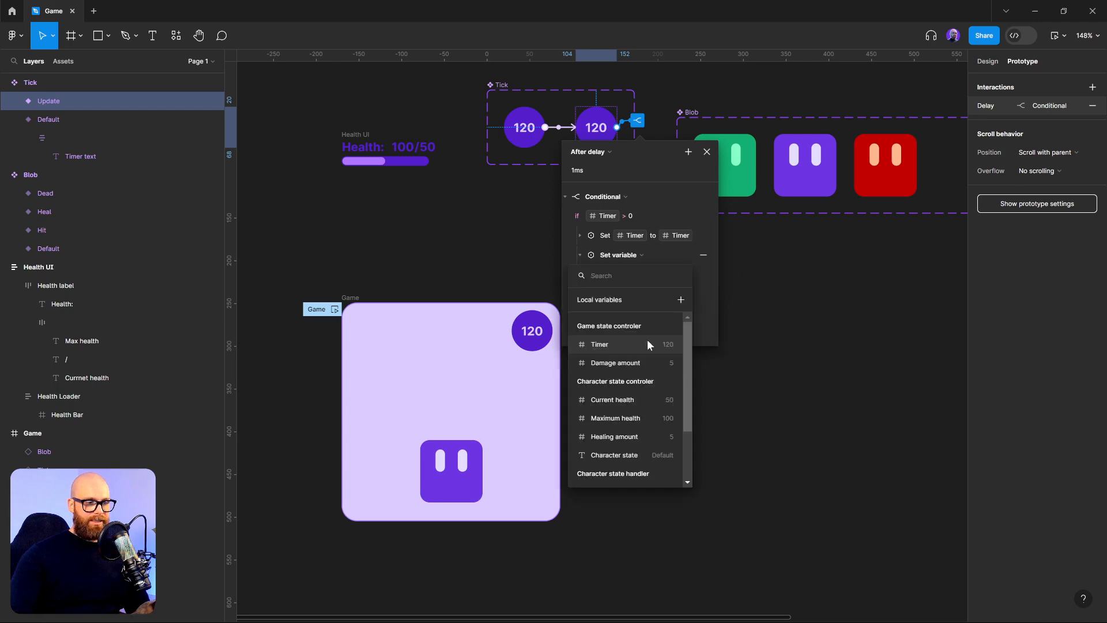
pyautogui.click(601, 457)
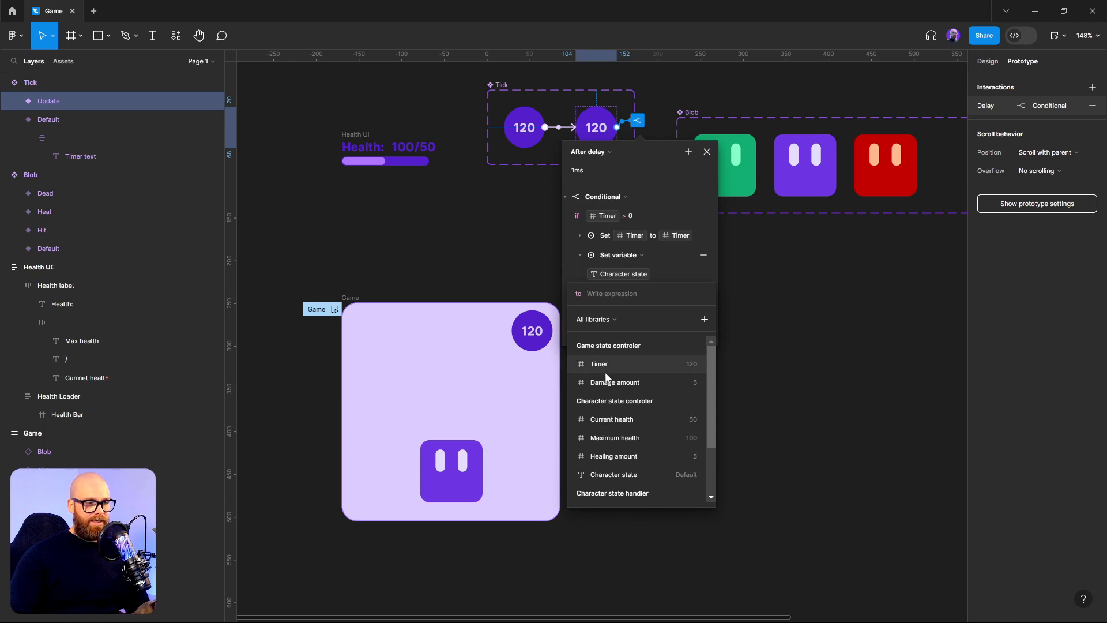
pyautogui.scroll(-2, 617, 426)
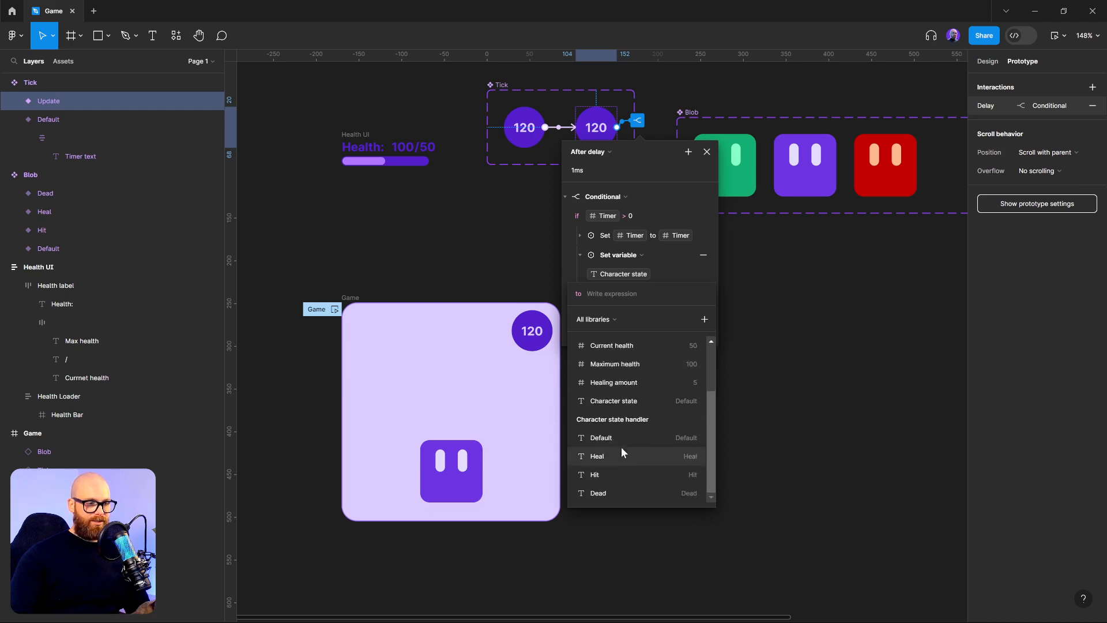
pyautogui.click(600, 474)
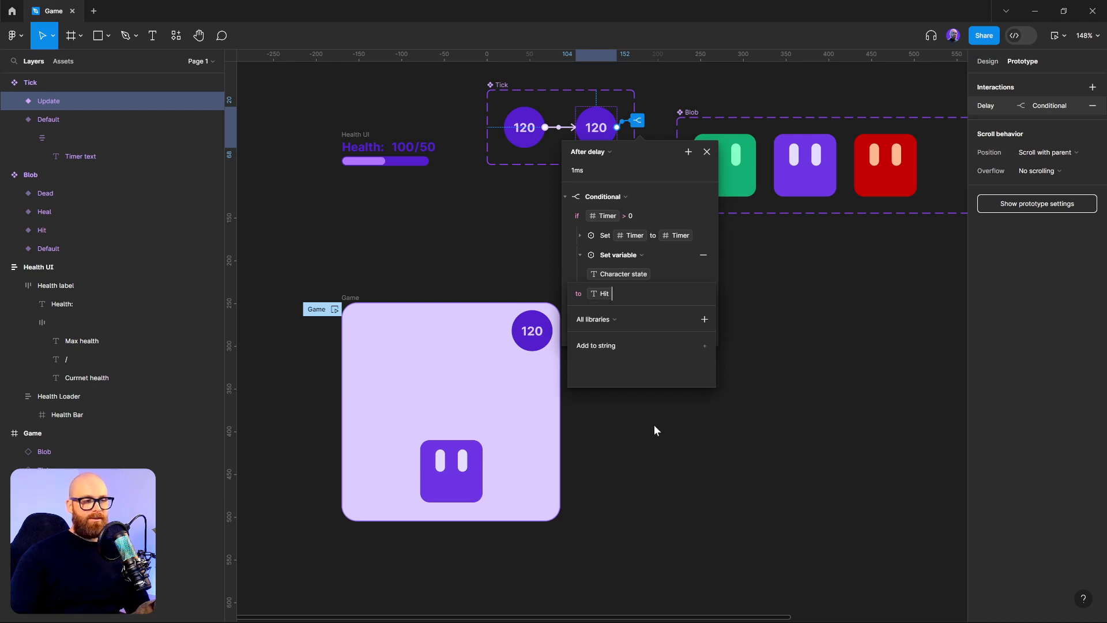
pyautogui.click(579, 255)
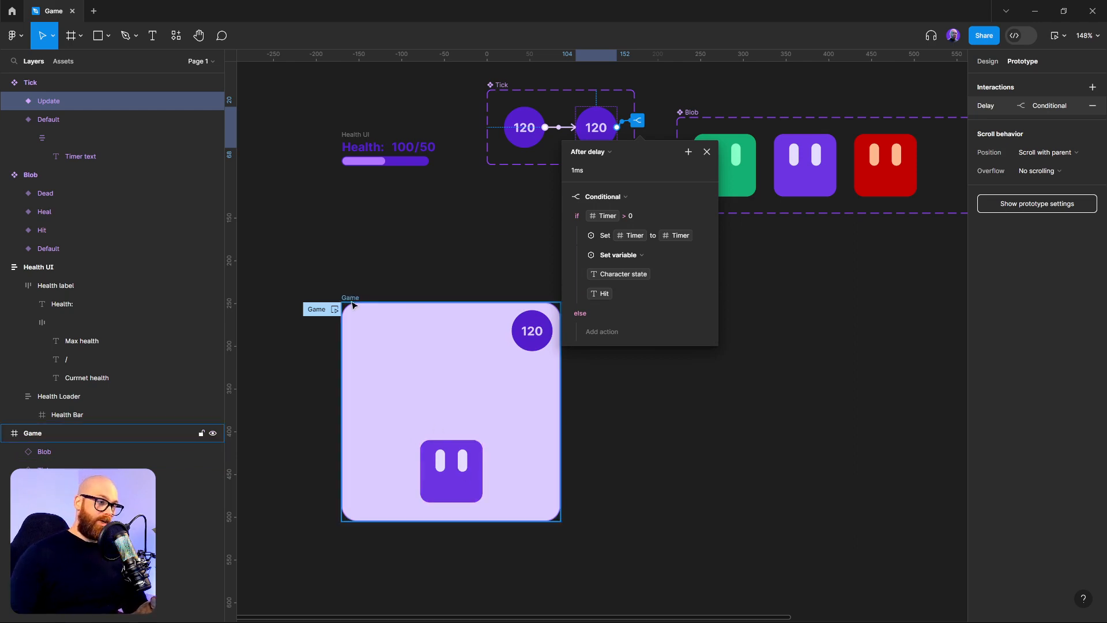
pyautogui.click(335, 309)
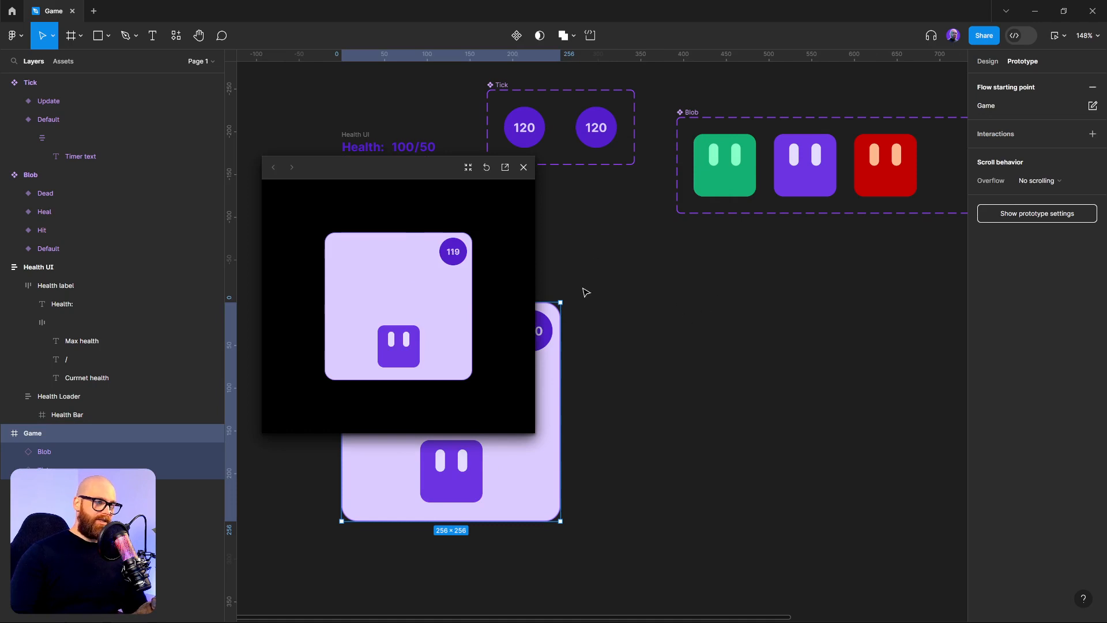
pyautogui.click(524, 168)
# - Bind the States property of the Blob instance in the Game frame to the Character state variable
pyautogui.click(455, 465)
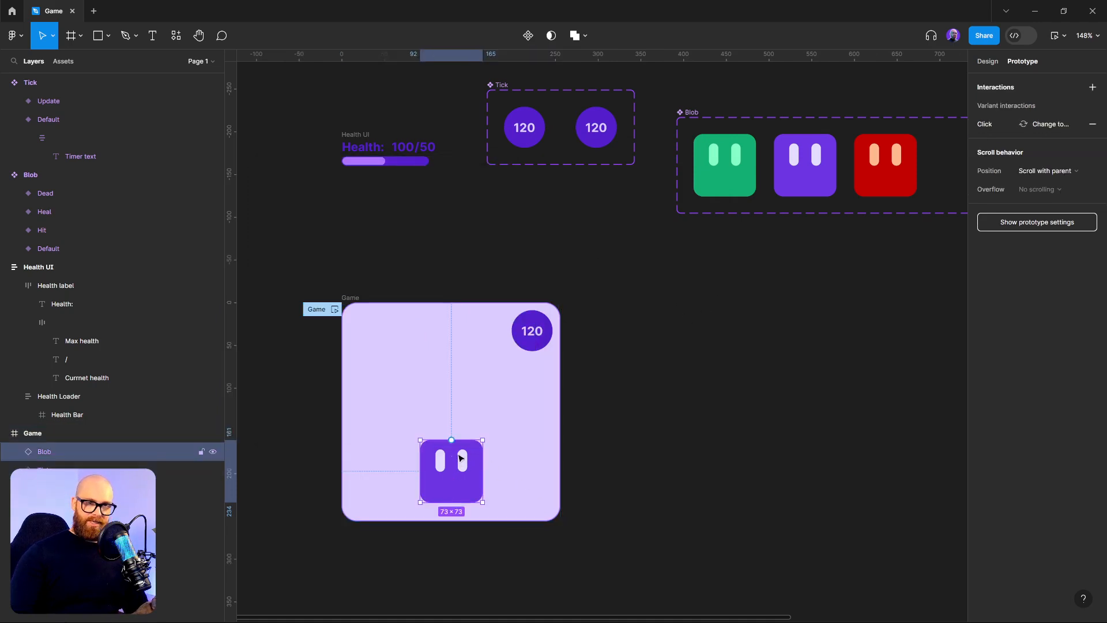
pyautogui.click(988, 62)
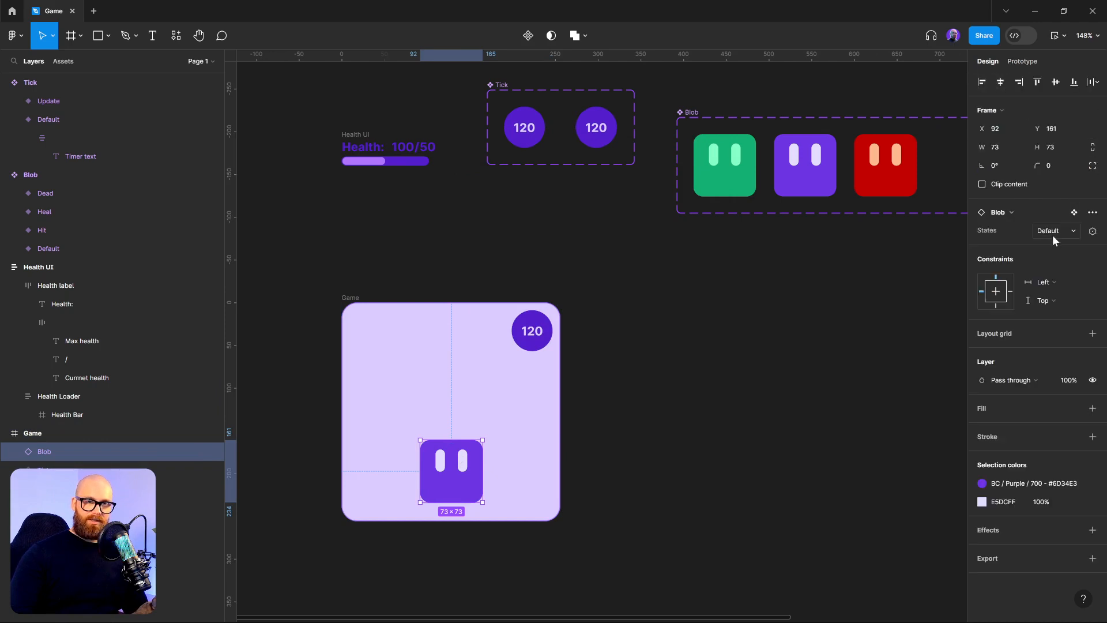
pyautogui.click(1092, 232)
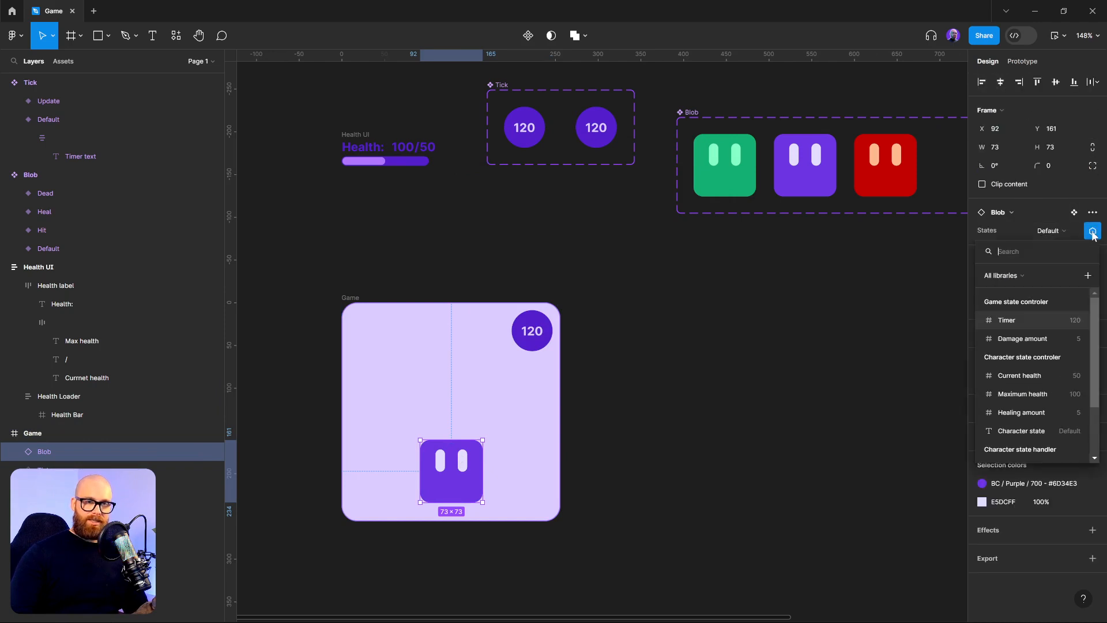
pyautogui.click(1038, 431)
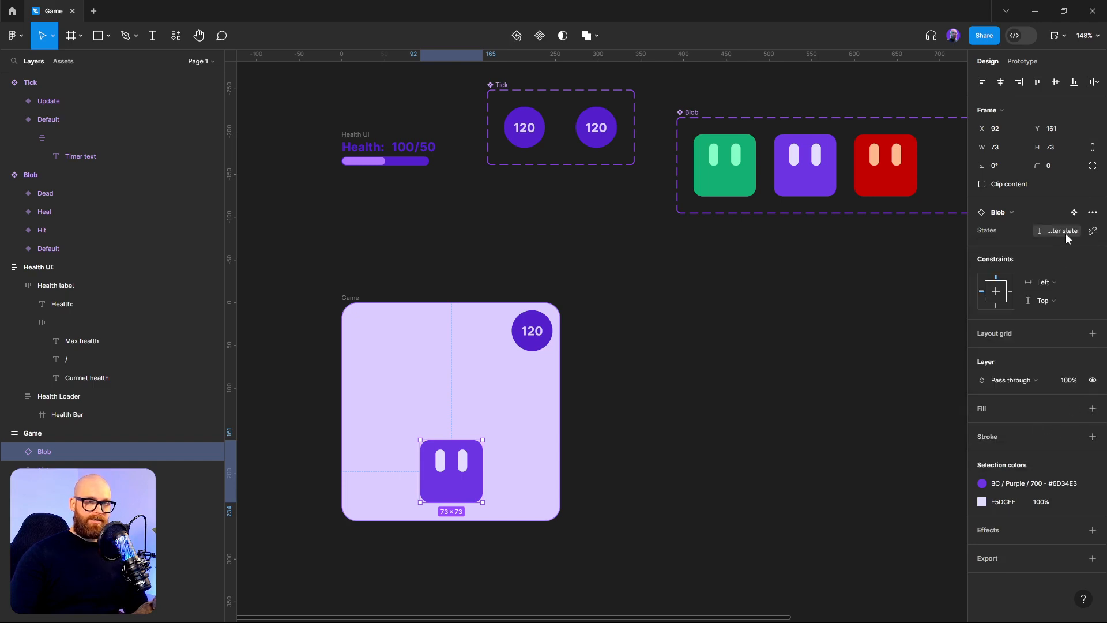
pyautogui.click(756, 460)
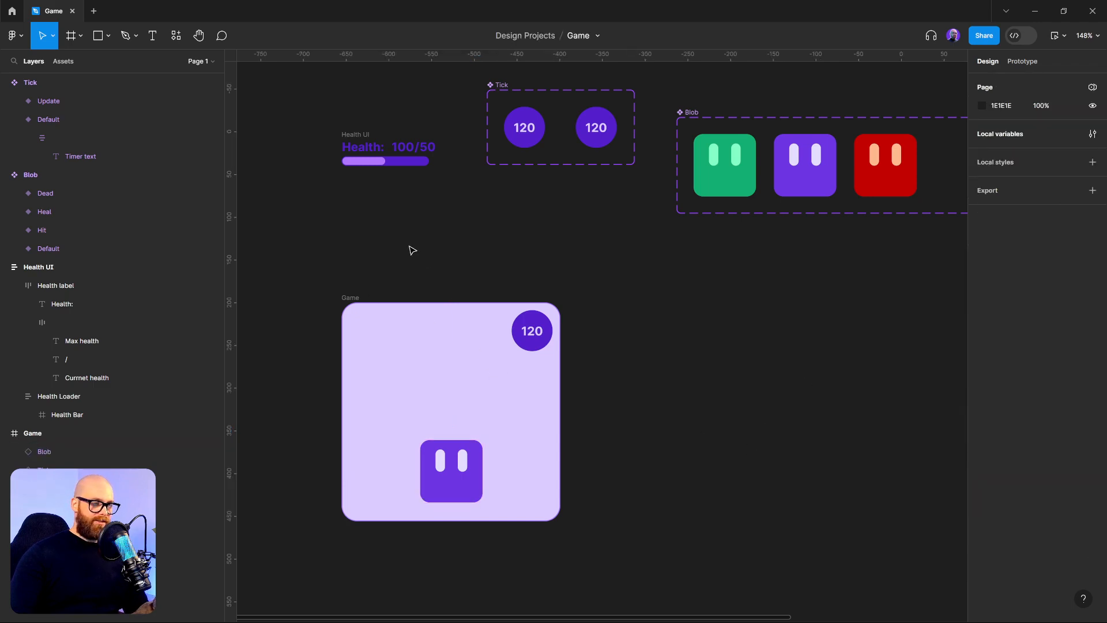
# - Preview the Game frame to check how the Blob reacts to the running timer, and close the preview
pyautogui.click(355, 297)
pyautogui.click(1061, 35)
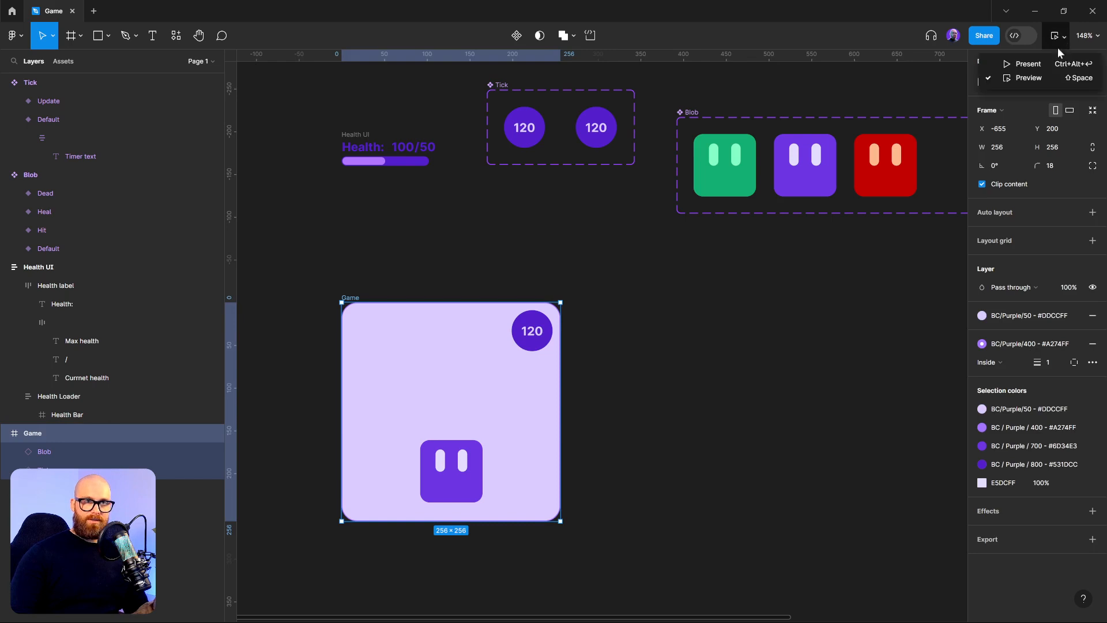
pyautogui.click(1046, 79)
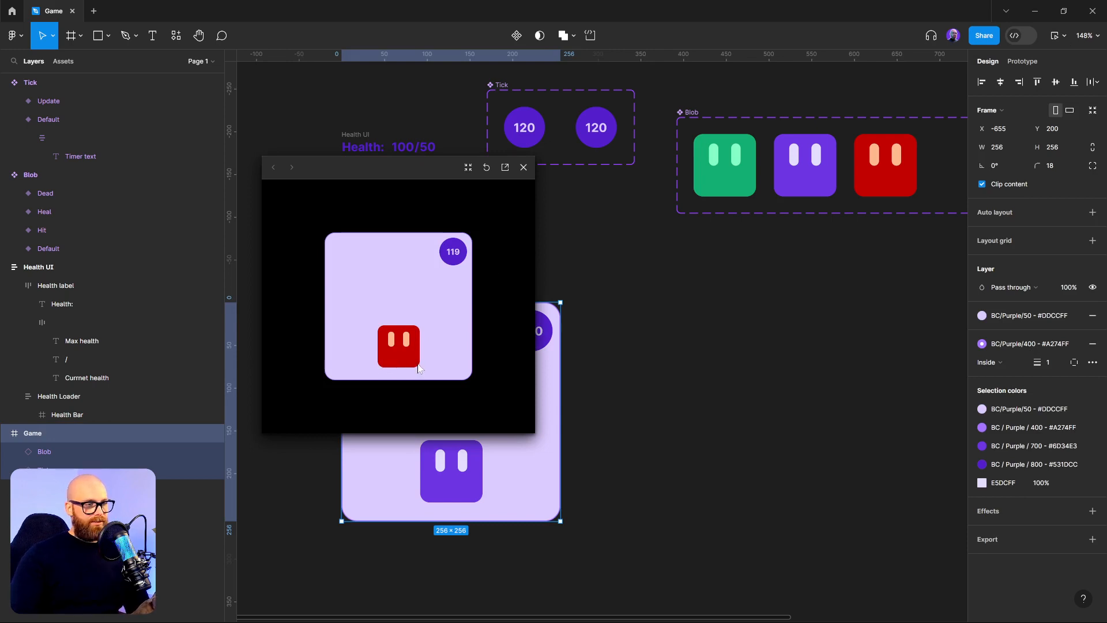
pyautogui.click(523, 168)
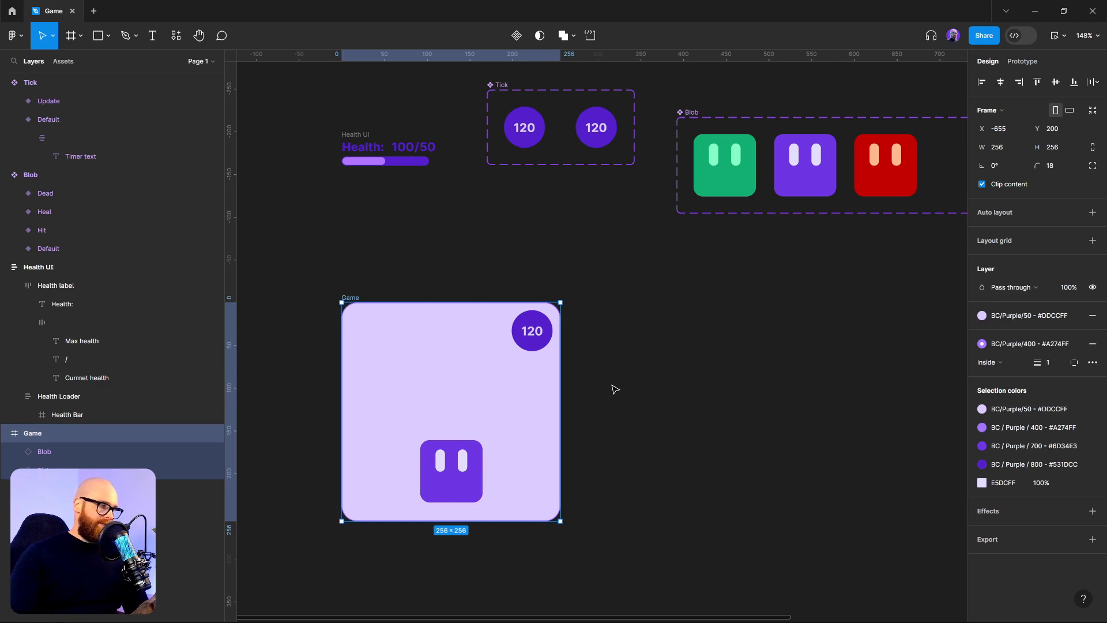
pyautogui.click(756, 294)
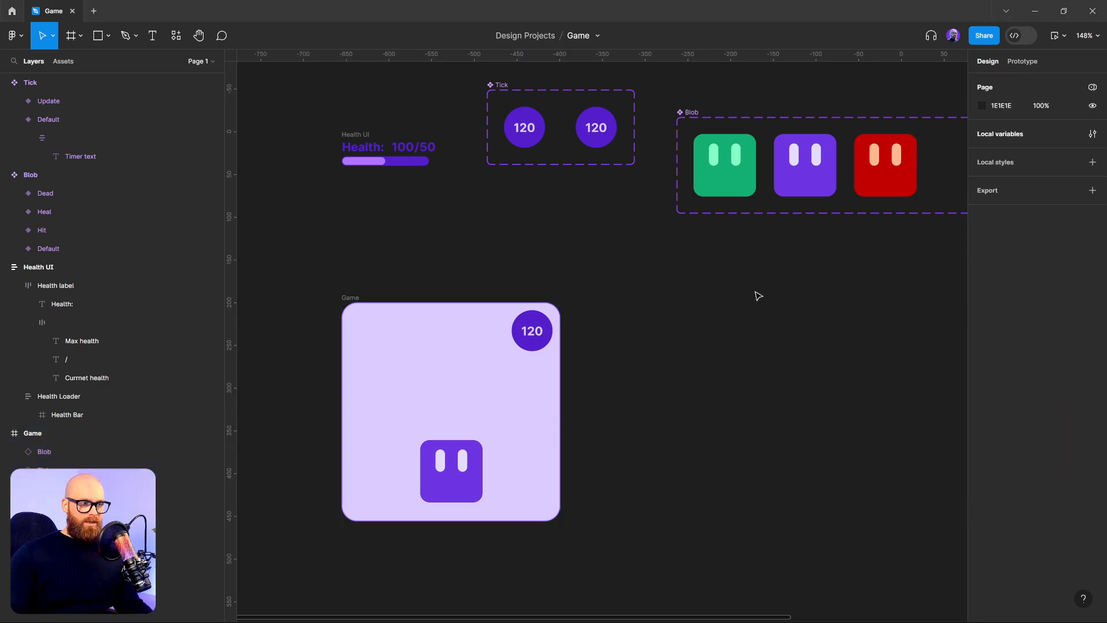
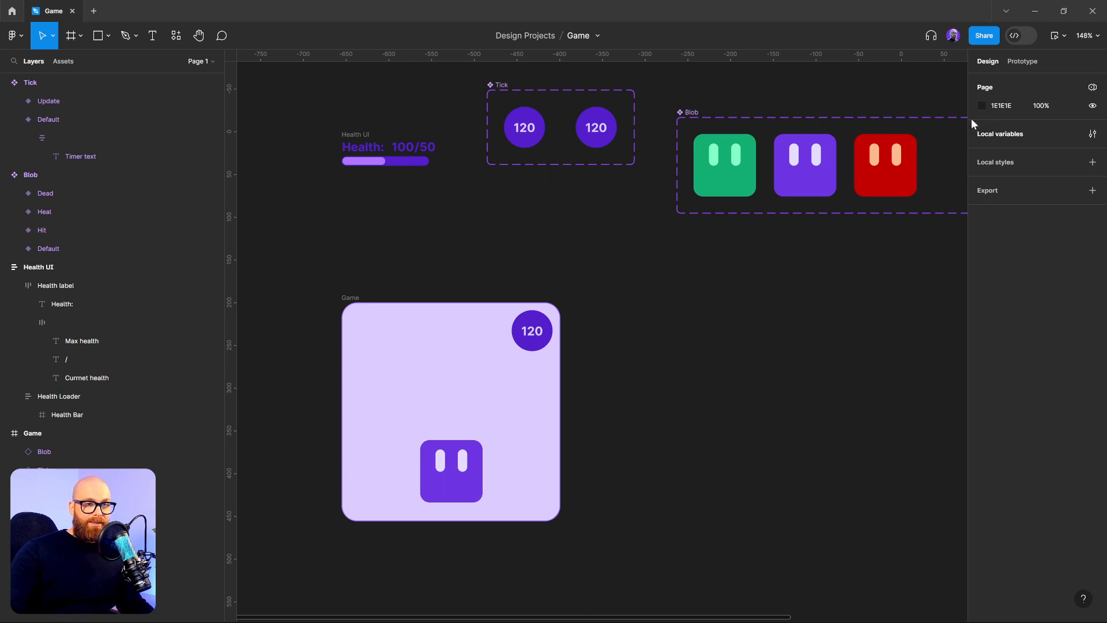
# - Create a number variable named "Deal damage count" in the Game state controler collection
pyautogui.click(1093, 135)
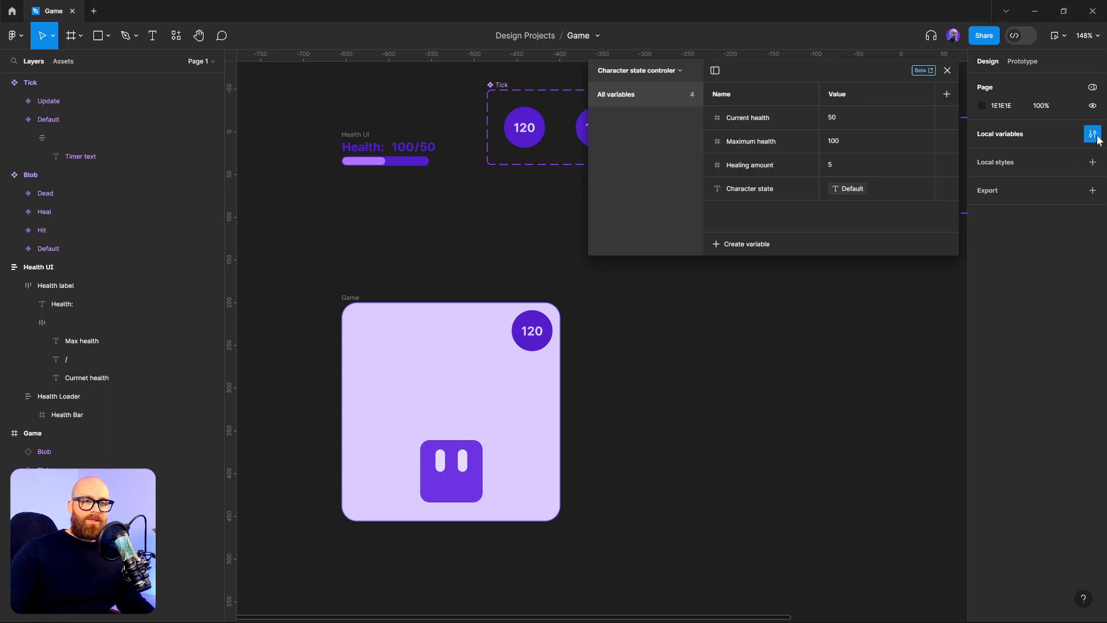
pyautogui.click(676, 70)
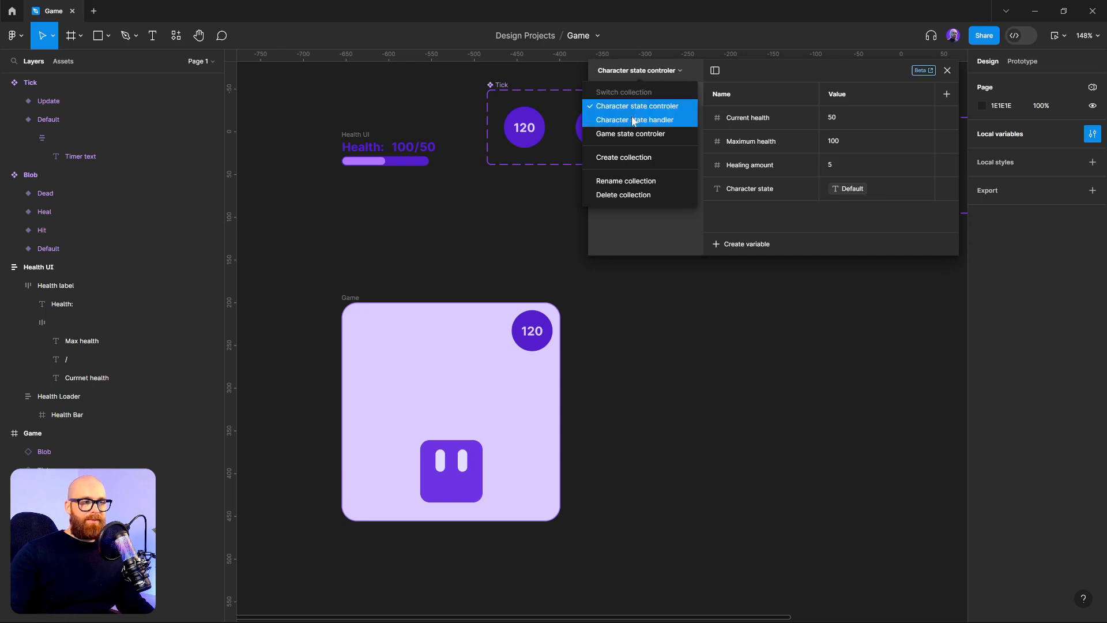
pyautogui.click(640, 138)
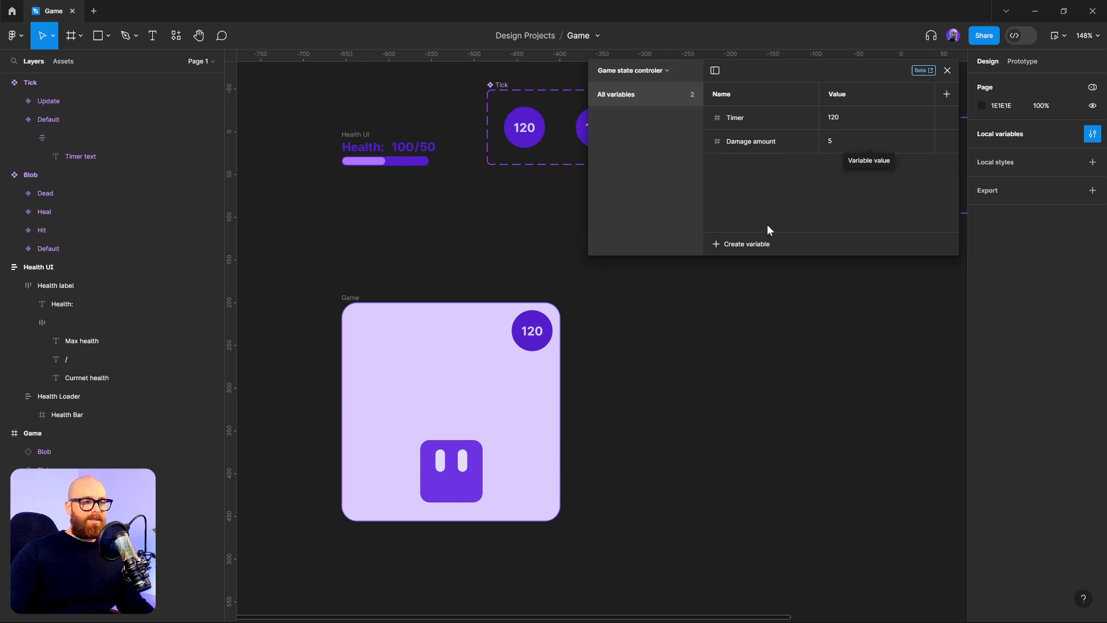
pyautogui.click(762, 243)
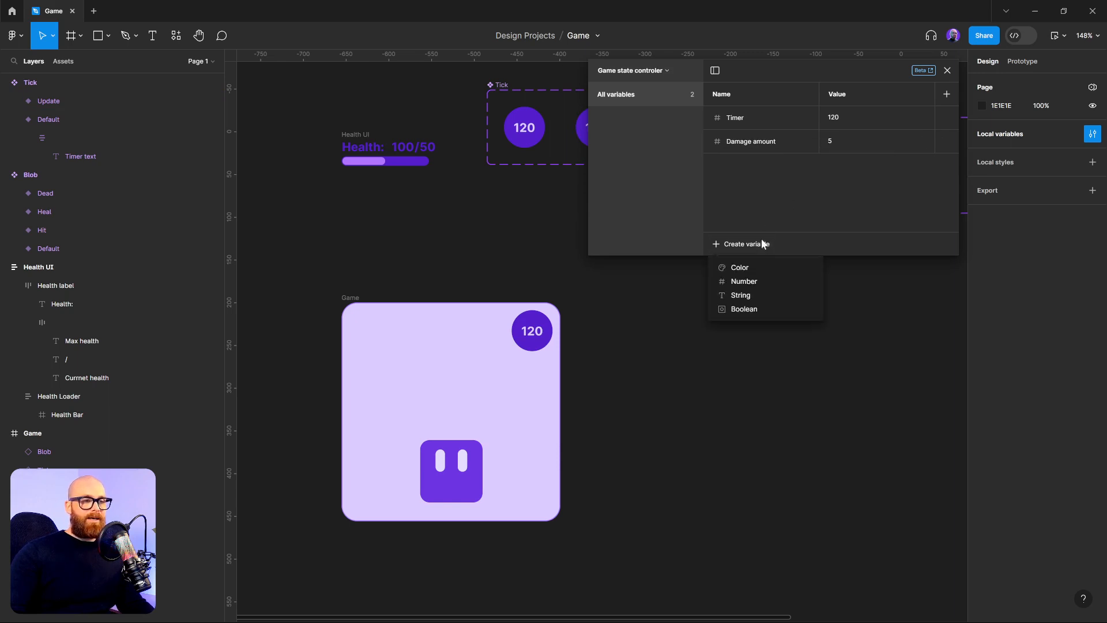
pyautogui.click(748, 282)
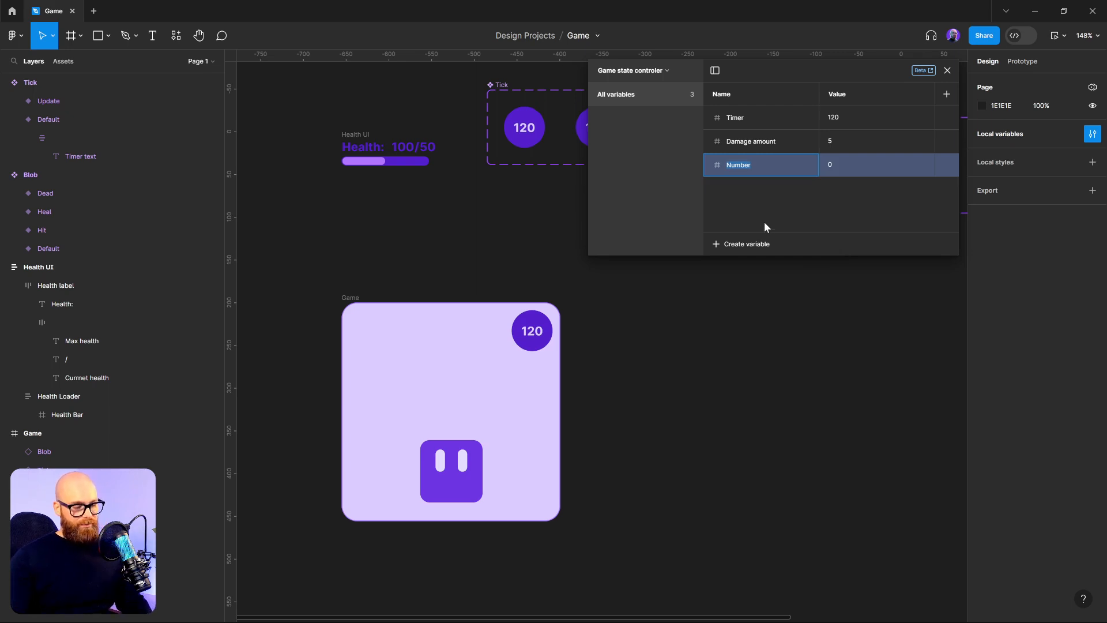
pyautogui.press('super+h')
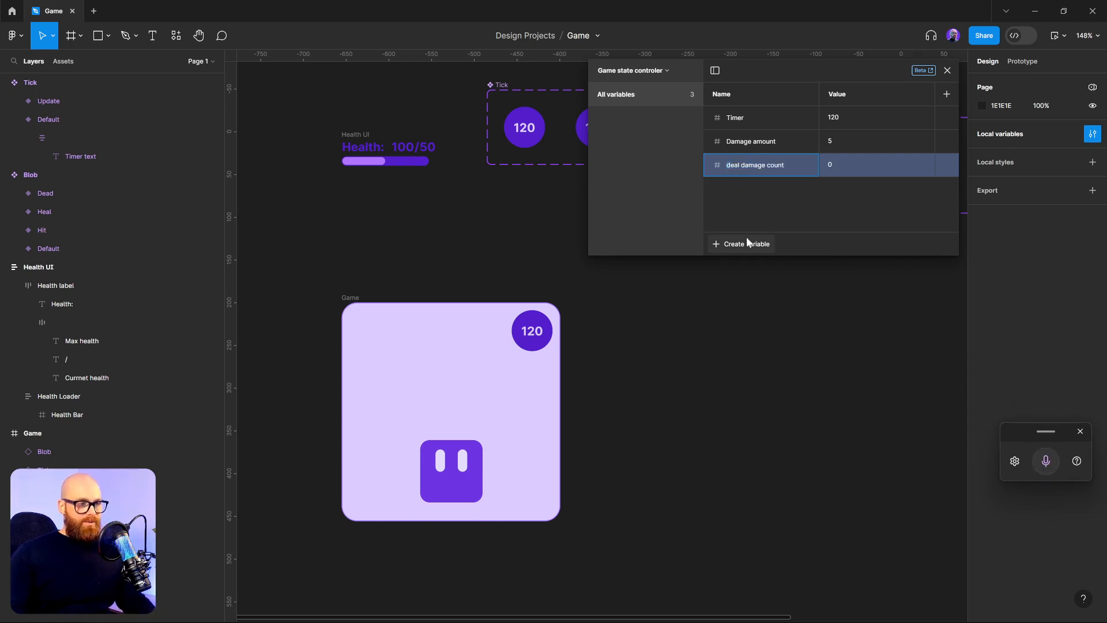
pyautogui.write('D')
pyautogui.press('Return')
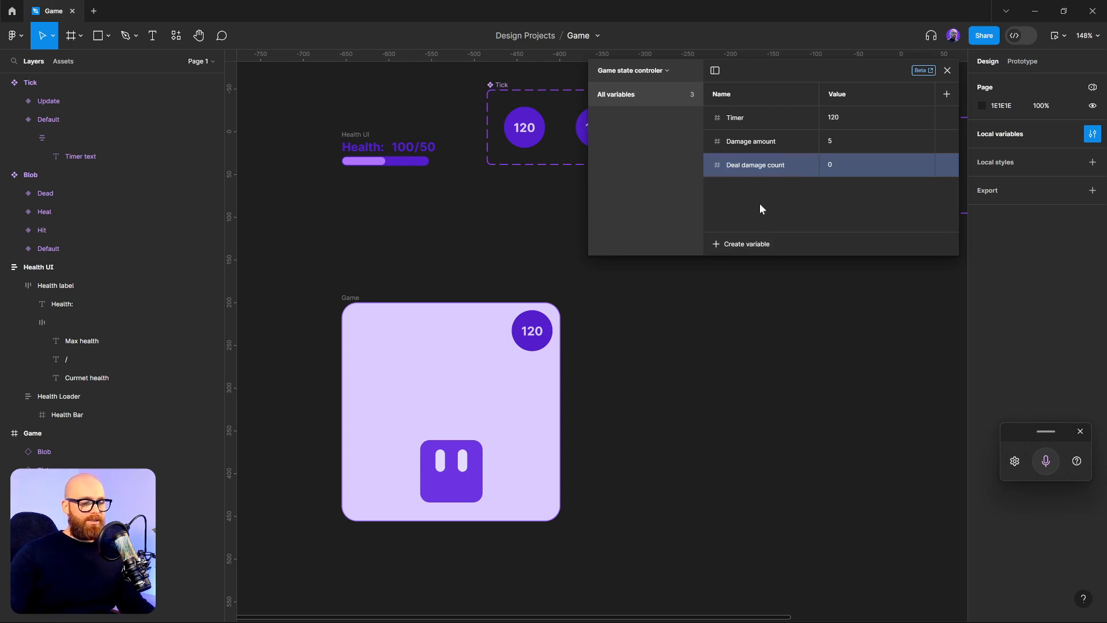
# - Add another number variable named "Damage counter" to the Game state controler collection
pyautogui.click(753, 243)
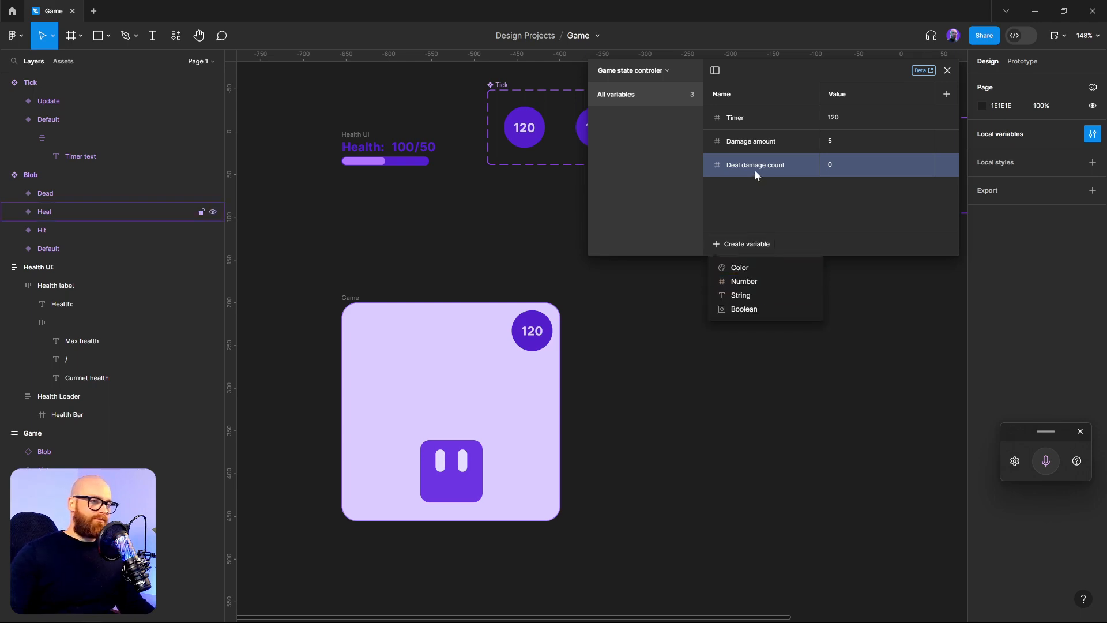
pyautogui.click(746, 281)
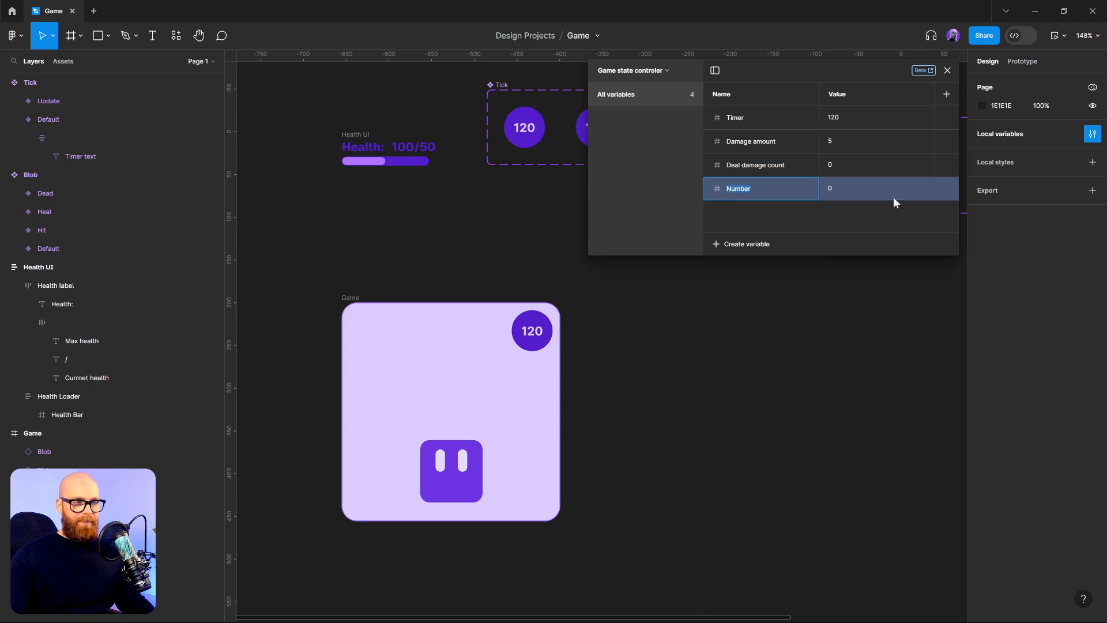
pyautogui.write('Damage counter')
pyautogui.click(757, 238)
pyautogui.click(811, 217)
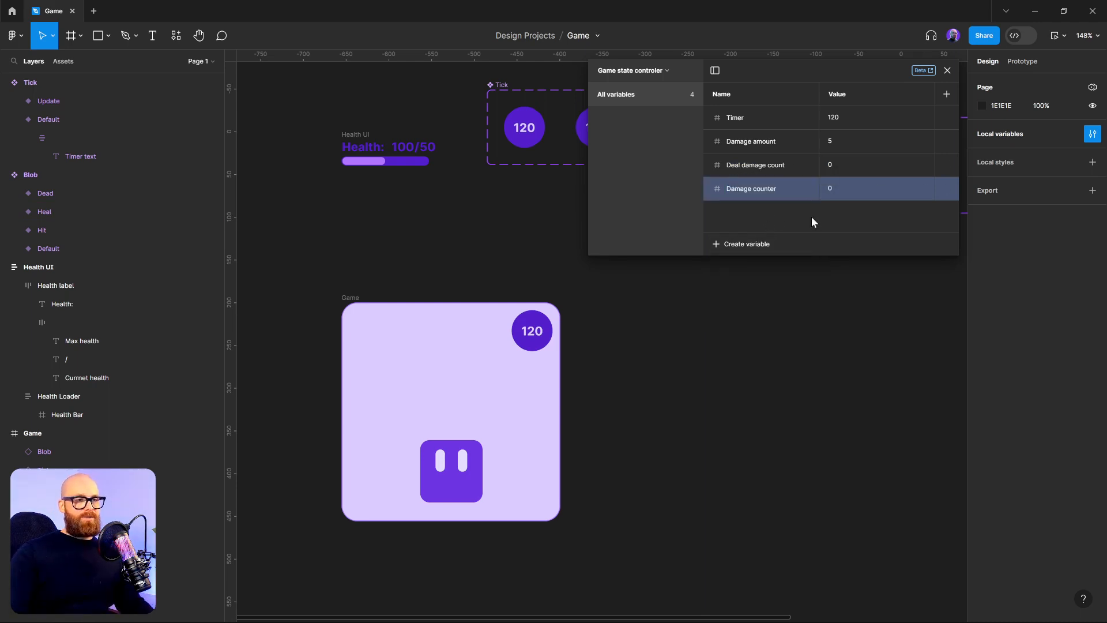
# - Rename the Deal damage count variable to "Deal damage" and set its value to 5
pyautogui.doubleClick(778, 166)
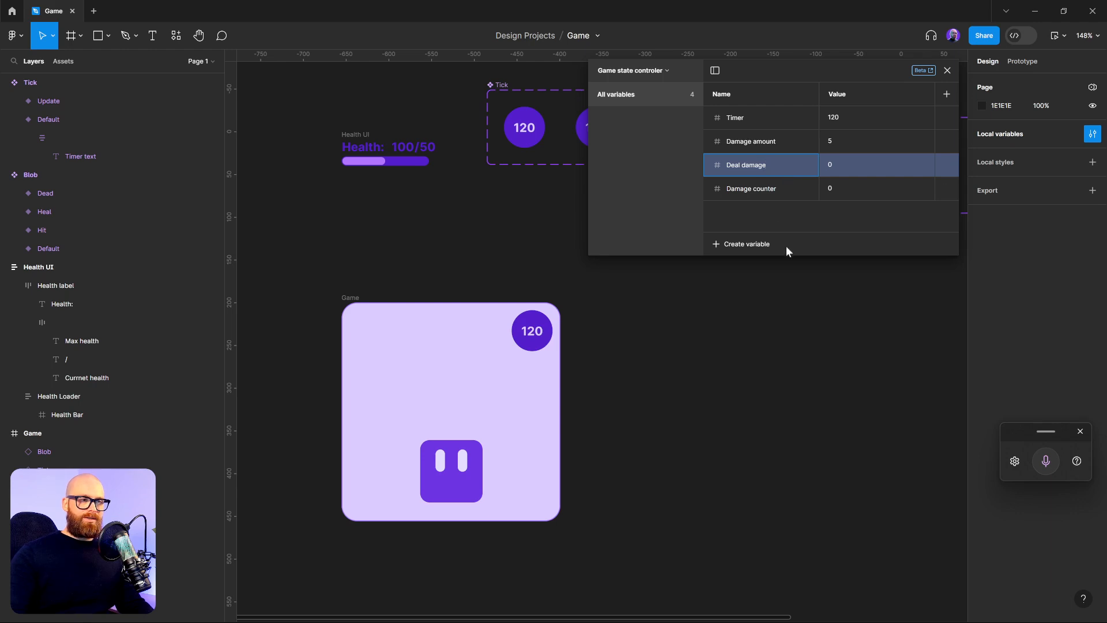
pyautogui.click(784, 218)
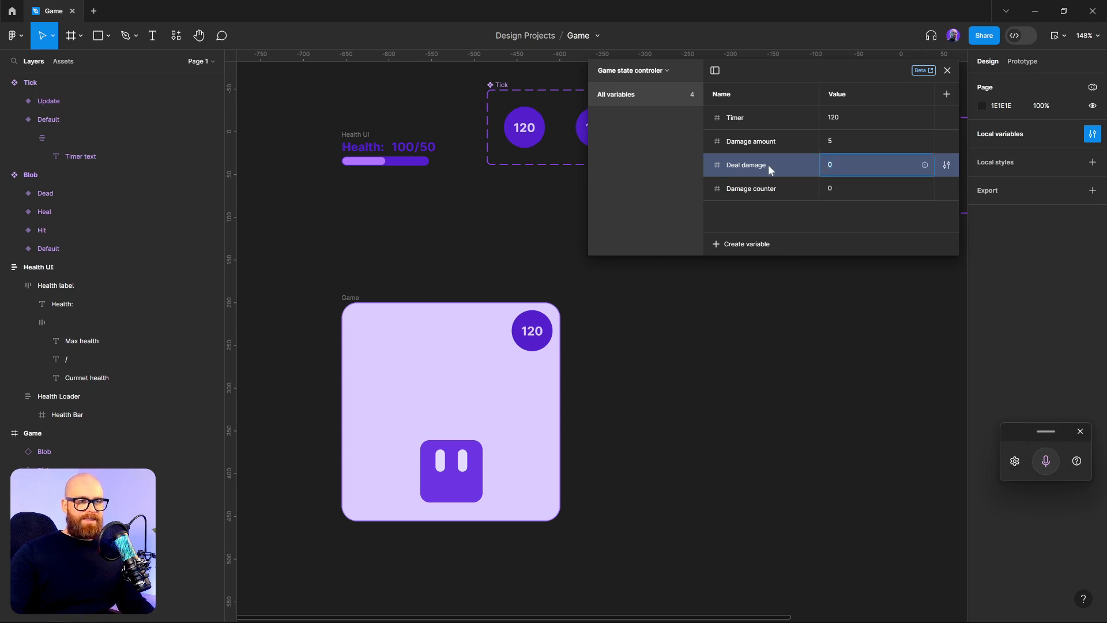
pyautogui.click(899, 166)
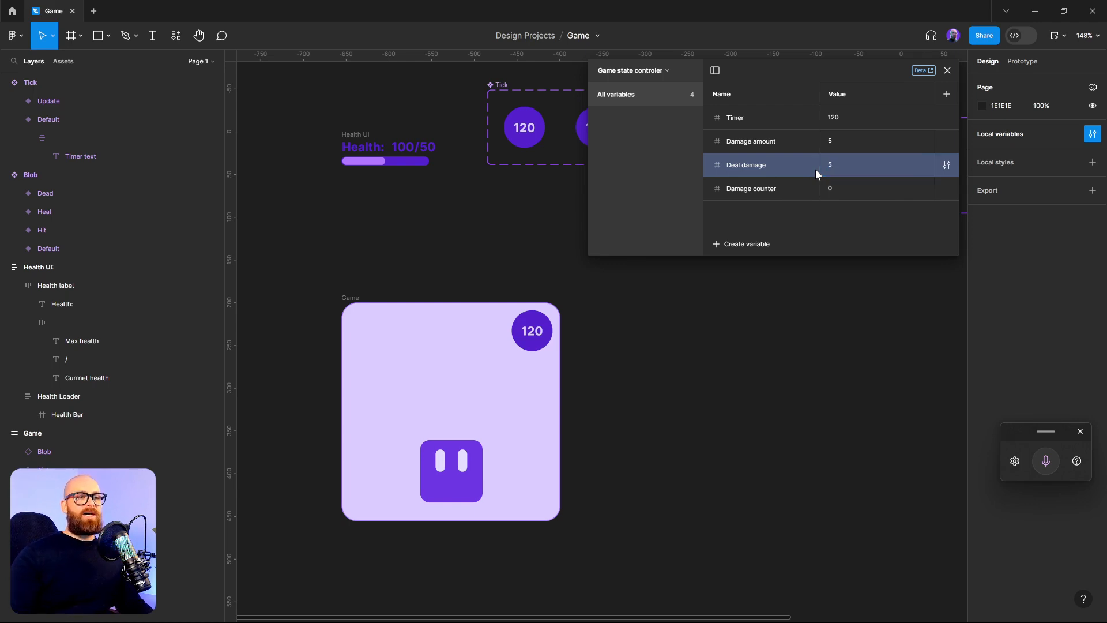
pyautogui.click(859, 187)
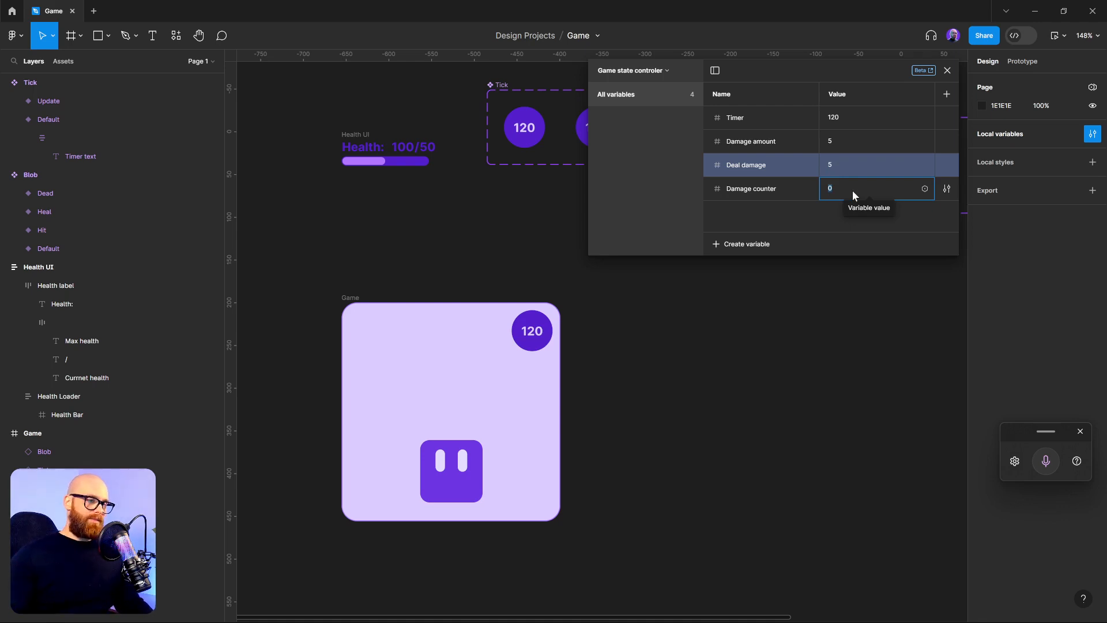
pyautogui.click(783, 214)
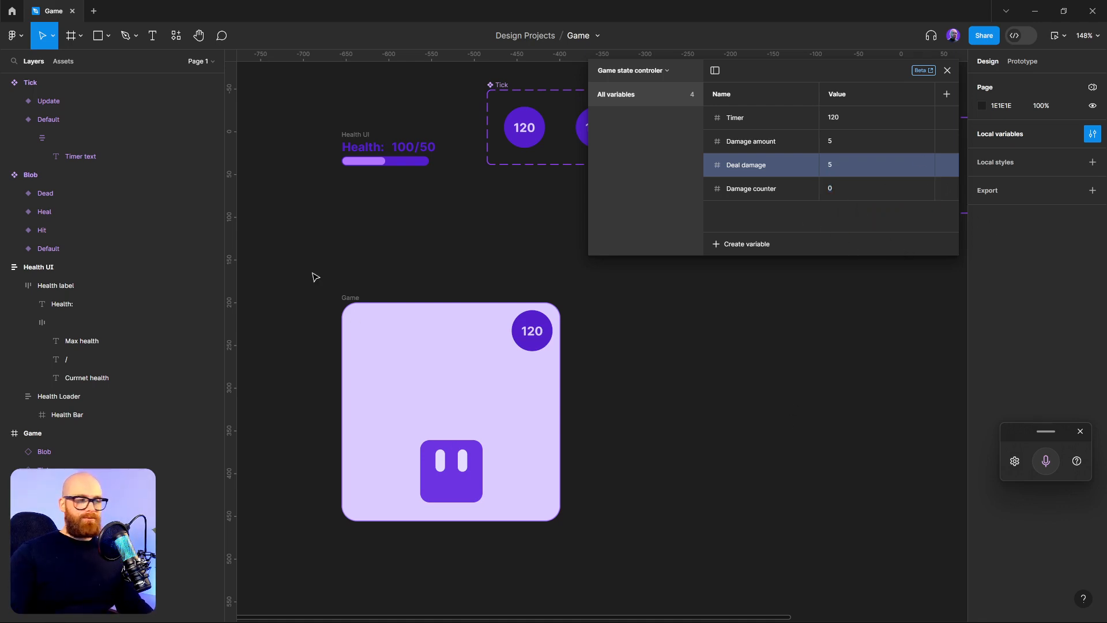
# - Add a second conditional to the after-delay interaction of Tick's Update variant, checking whether Damage counter == Deal damage
pyautogui.moveTo(526, 249); pyautogui.dragTo(386, 277)
pyautogui.moveTo(374, 118); pyautogui.dragTo(375, 167)
pyautogui.doubleClick(474, 229)
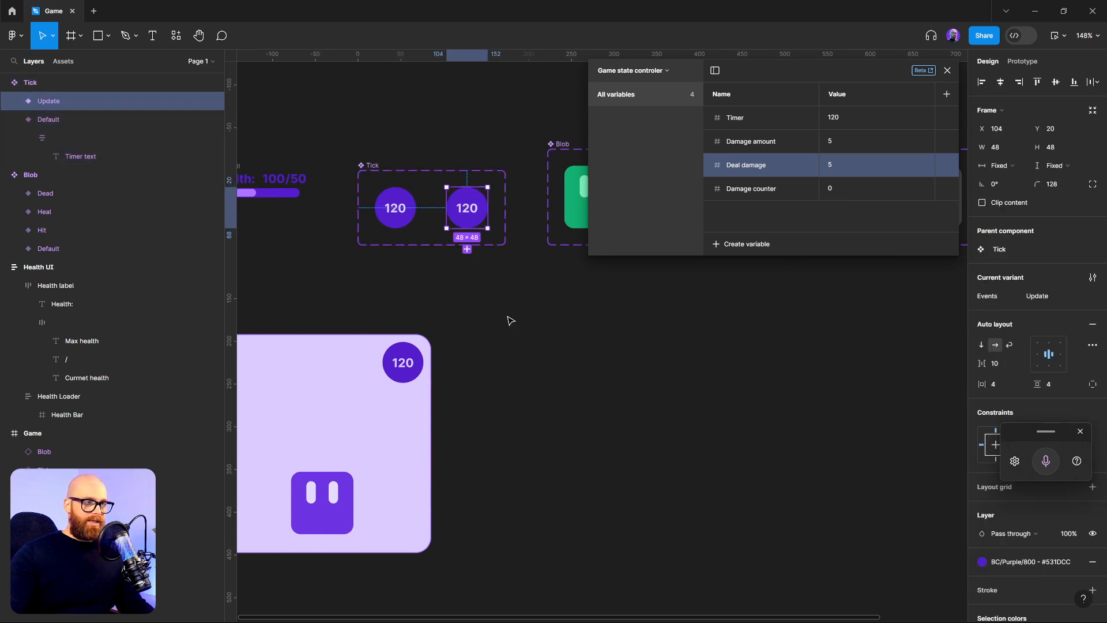
pyautogui.click(1027, 62)
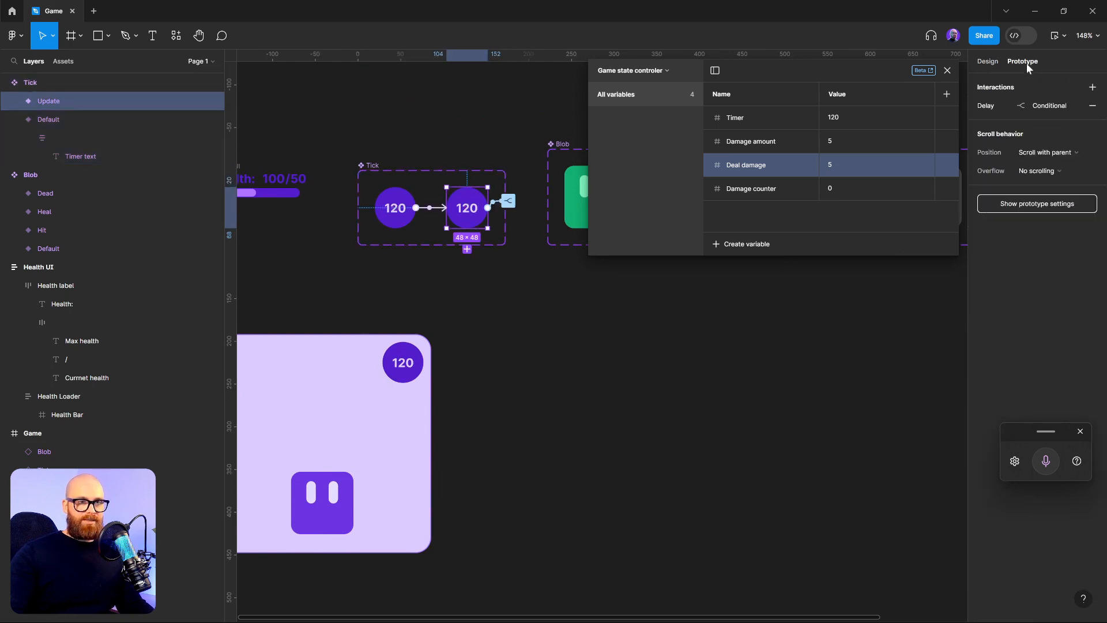
pyautogui.click(510, 203)
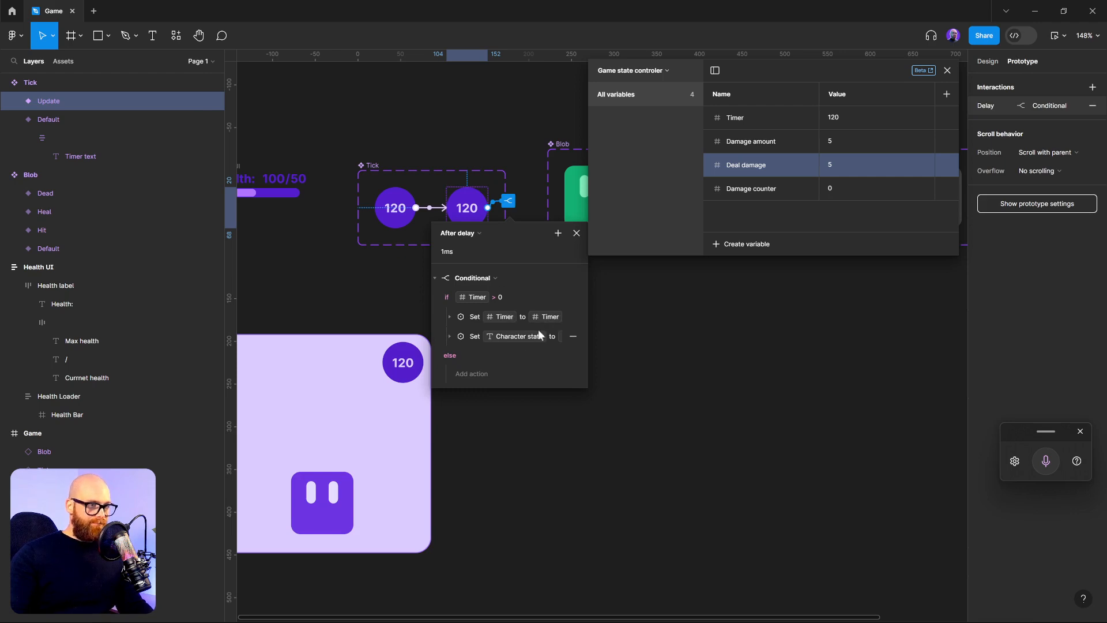
pyautogui.click(435, 278)
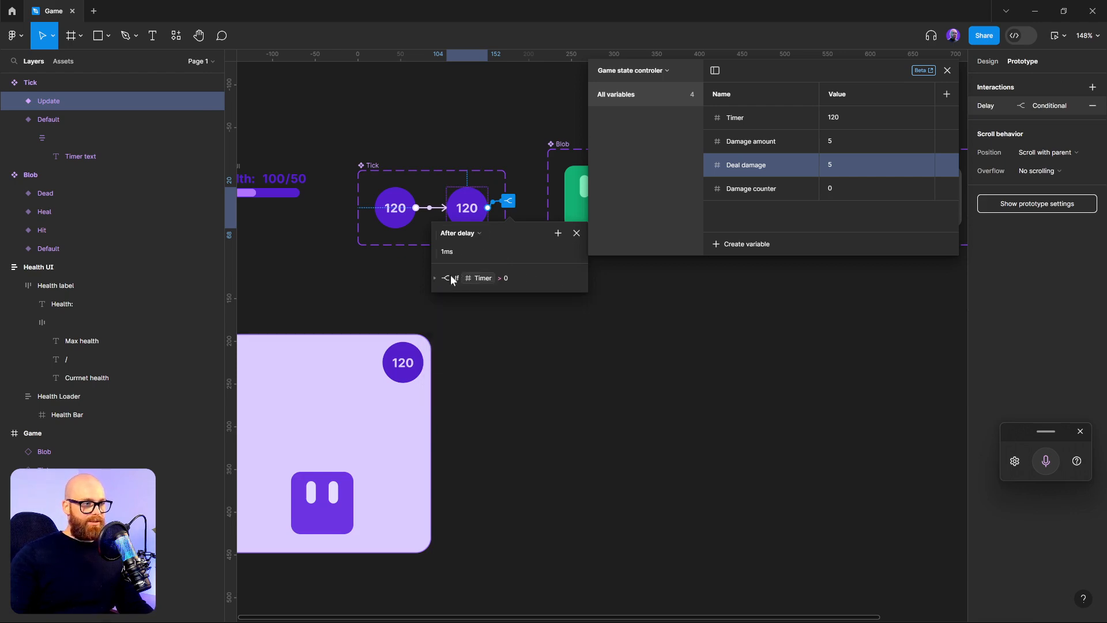
pyautogui.click(558, 234)
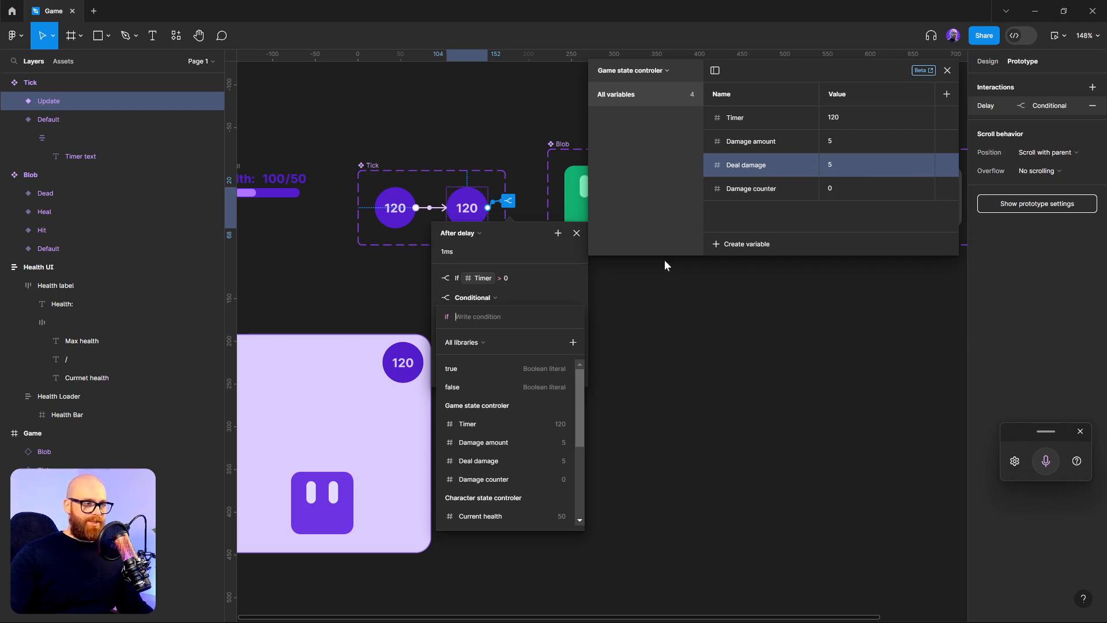
pyautogui.click(479, 478)
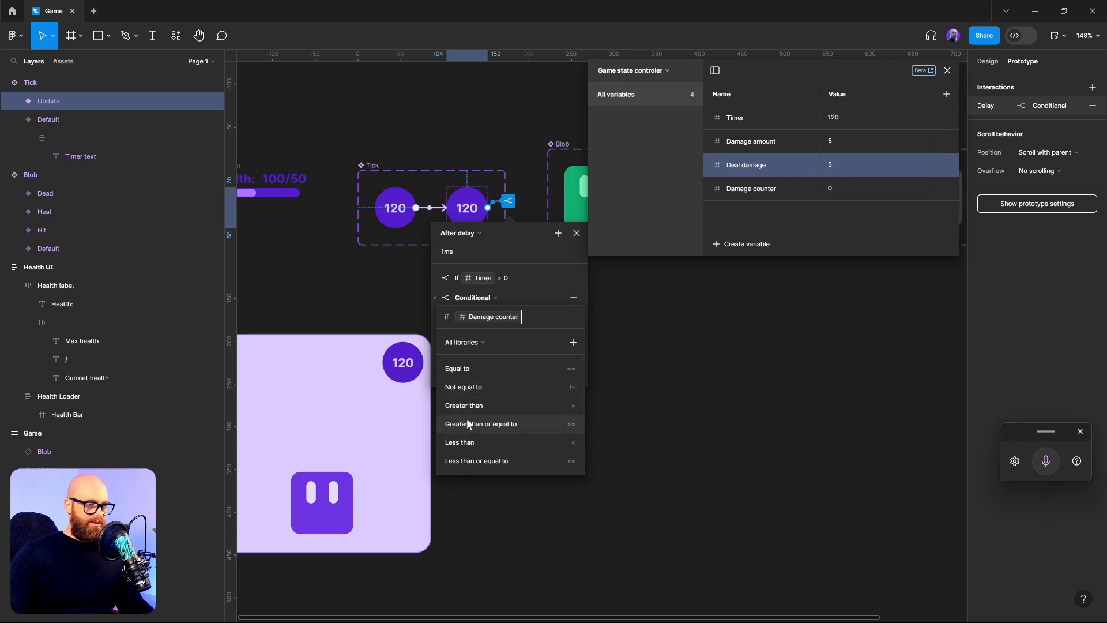
pyautogui.click(465, 370)
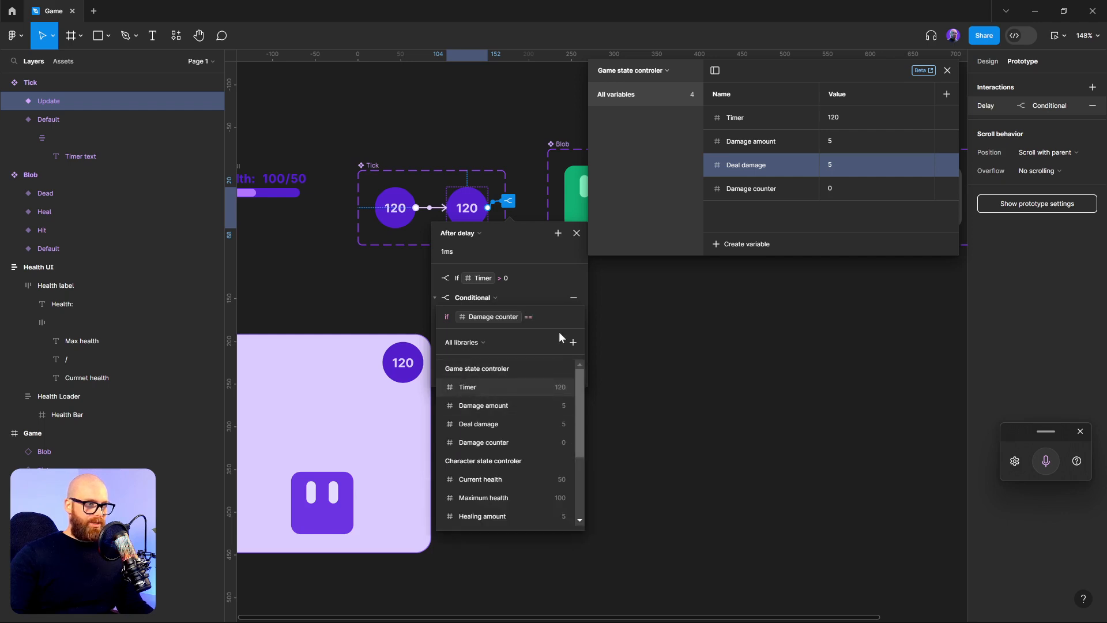
pyautogui.click(483, 426)
pyautogui.click(536, 296)
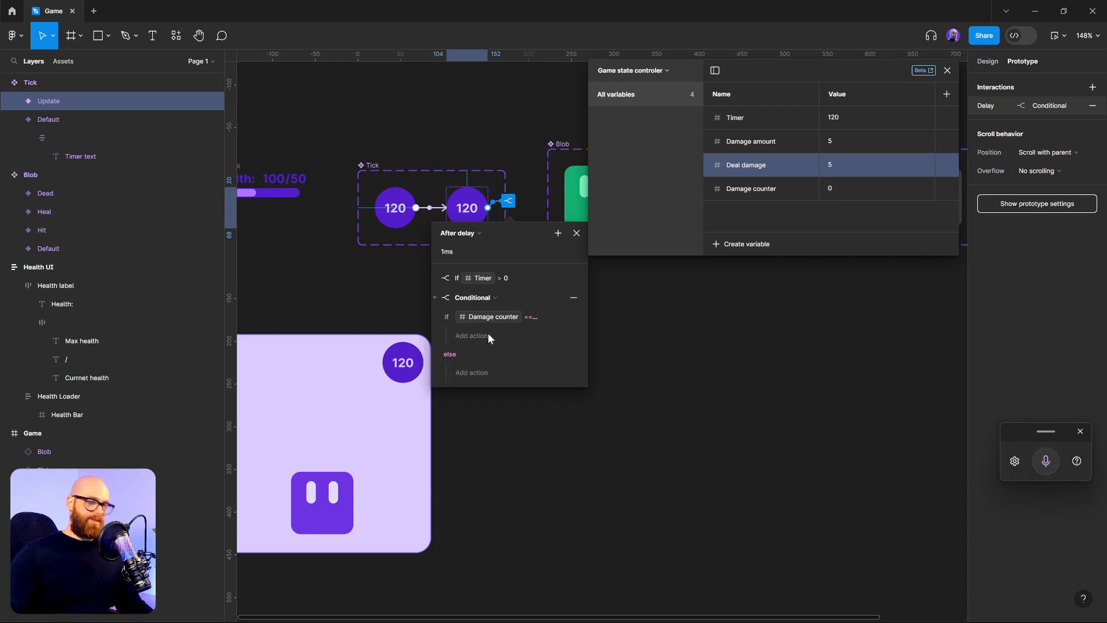
# - Under the Damage counter condition, add a Set variable action that sets Current health to Current health - Damage amount
pyautogui.click(472, 336)
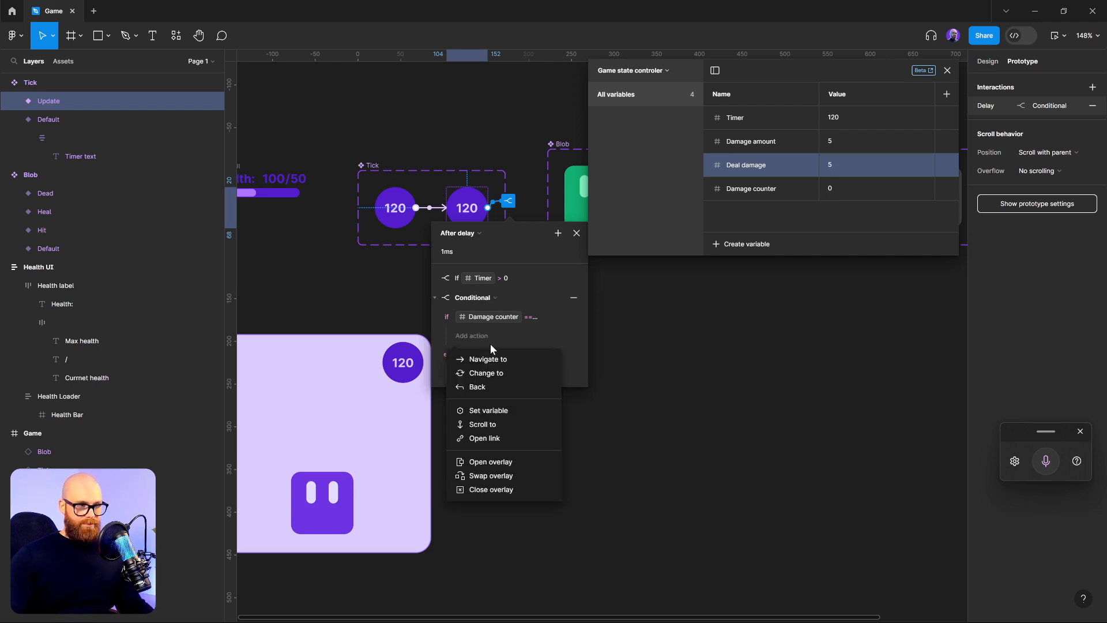
pyautogui.click(505, 410)
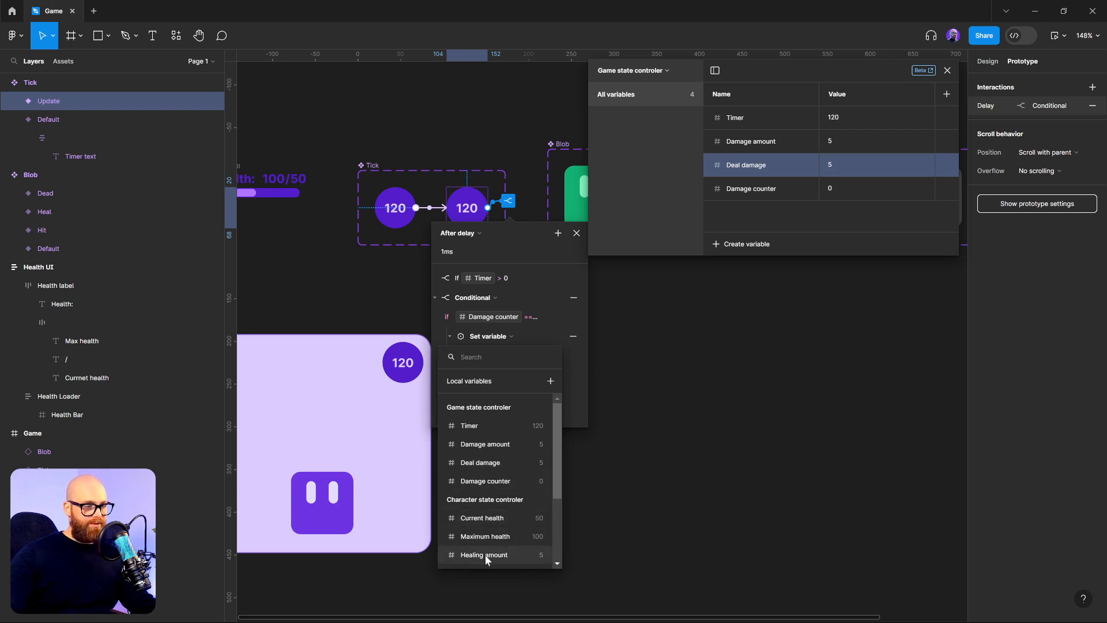
pyautogui.click(472, 521)
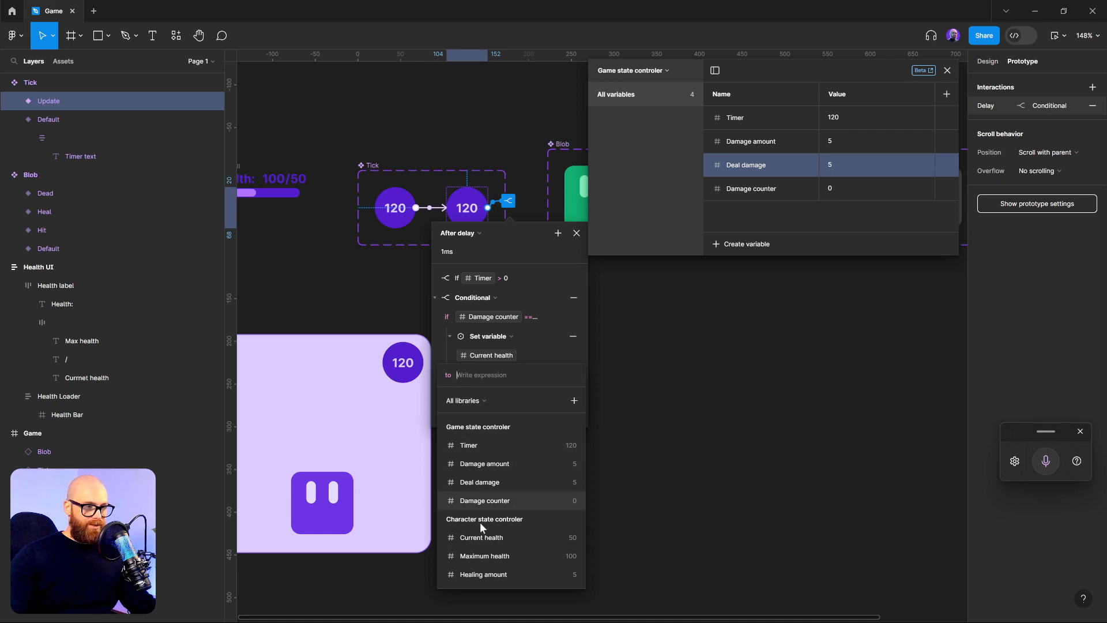
pyautogui.click(479, 537)
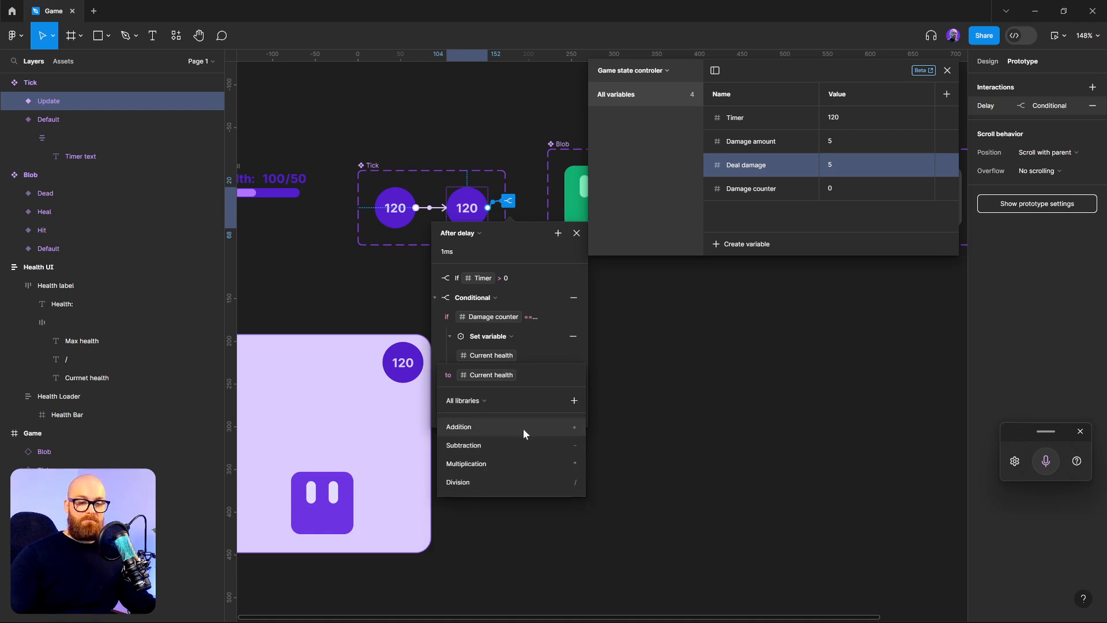
pyautogui.write('-')
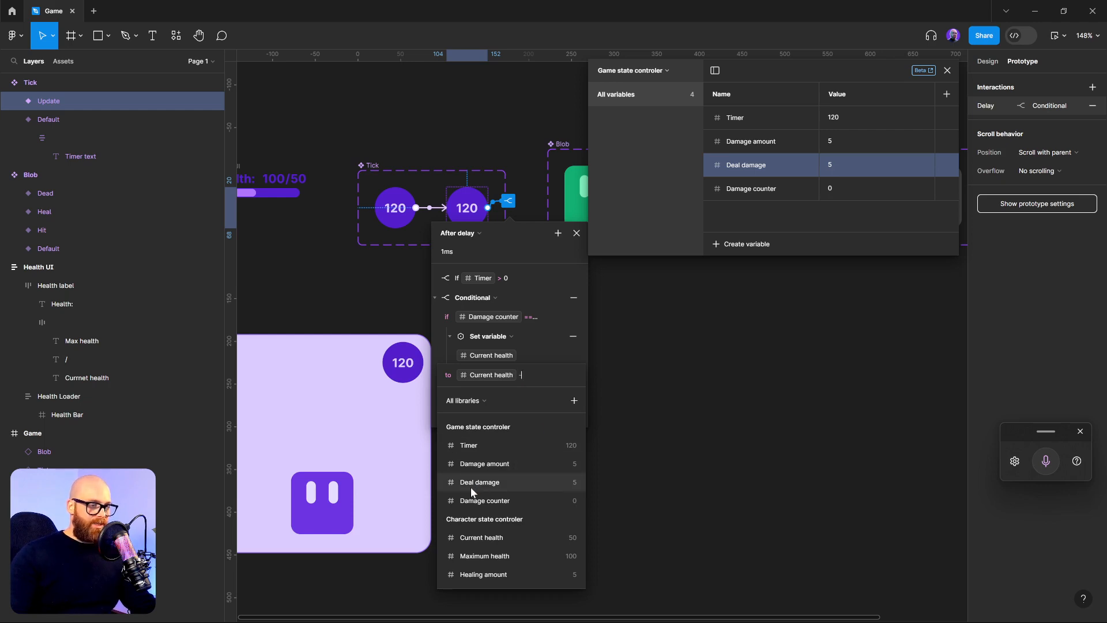
pyautogui.click(461, 467)
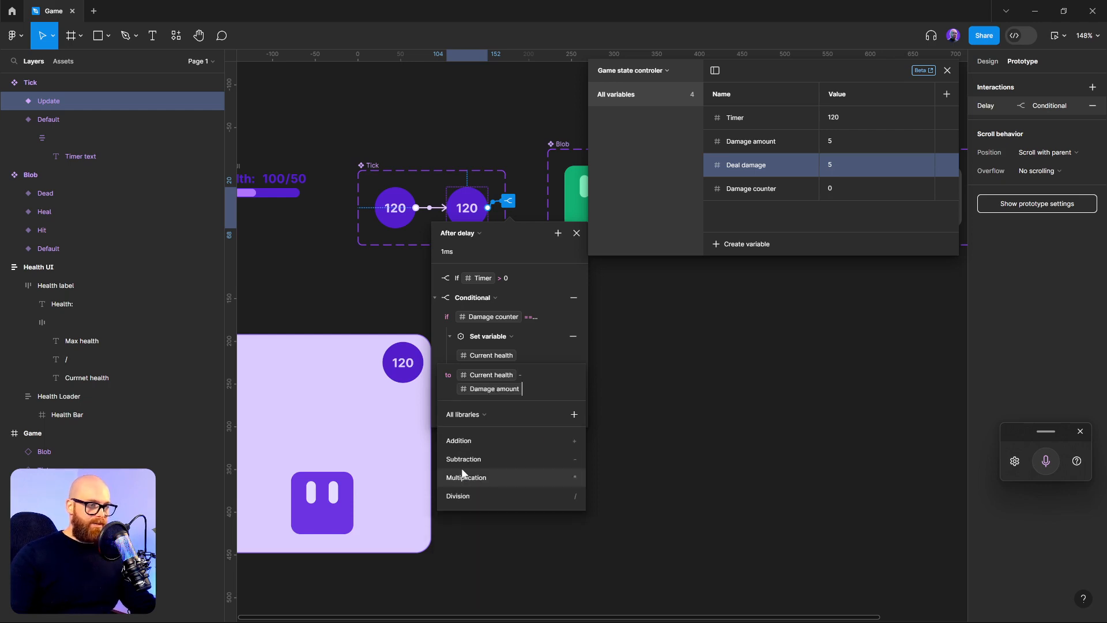
pyautogui.click(529, 356)
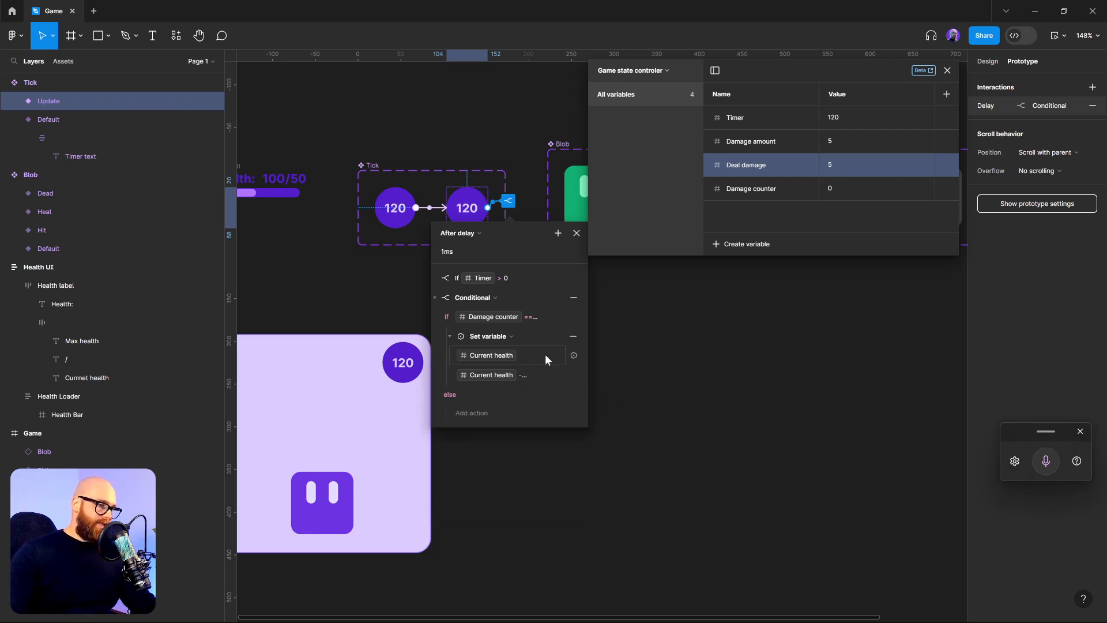
pyautogui.click(450, 337)
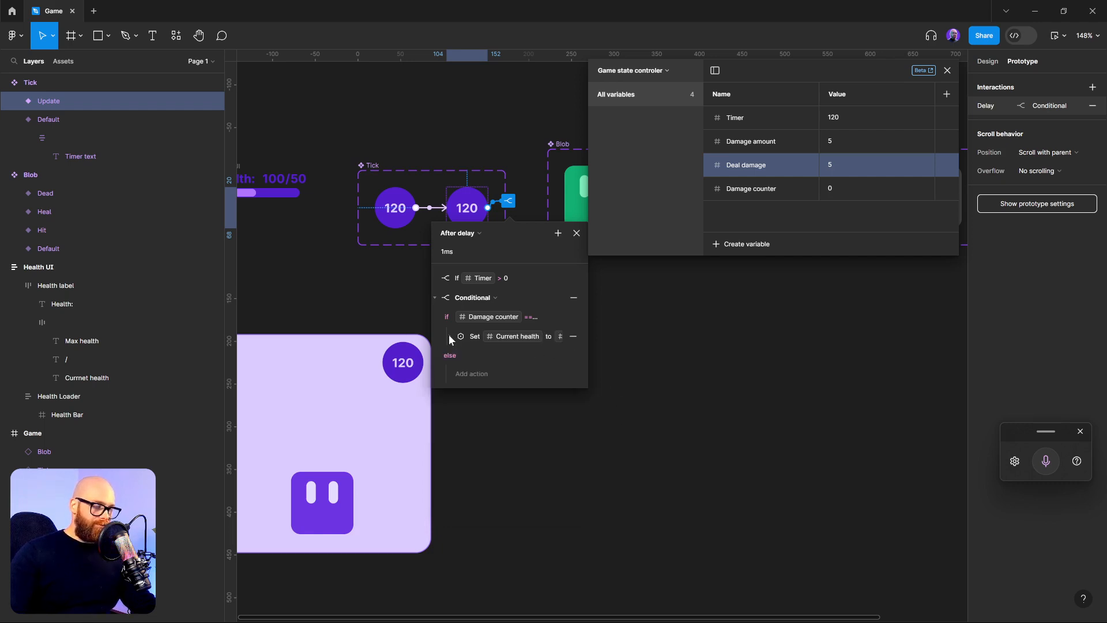
# - Under the Damage counter condition, add a Set variable action that sets Character state to Hit
pyautogui.moveTo(462, 331)
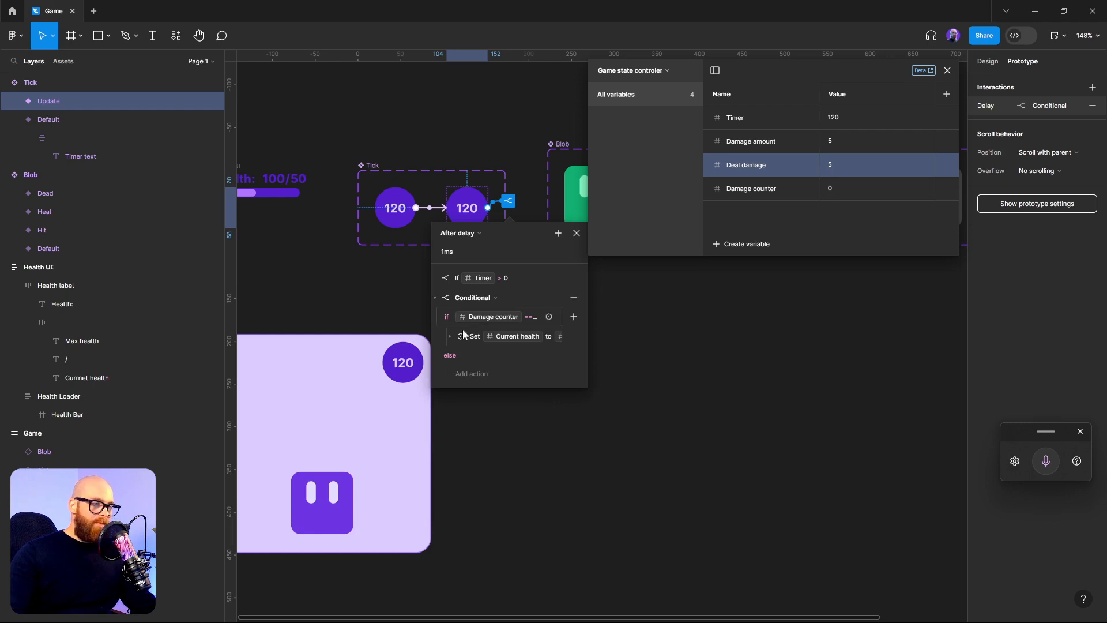
pyautogui.click(574, 321)
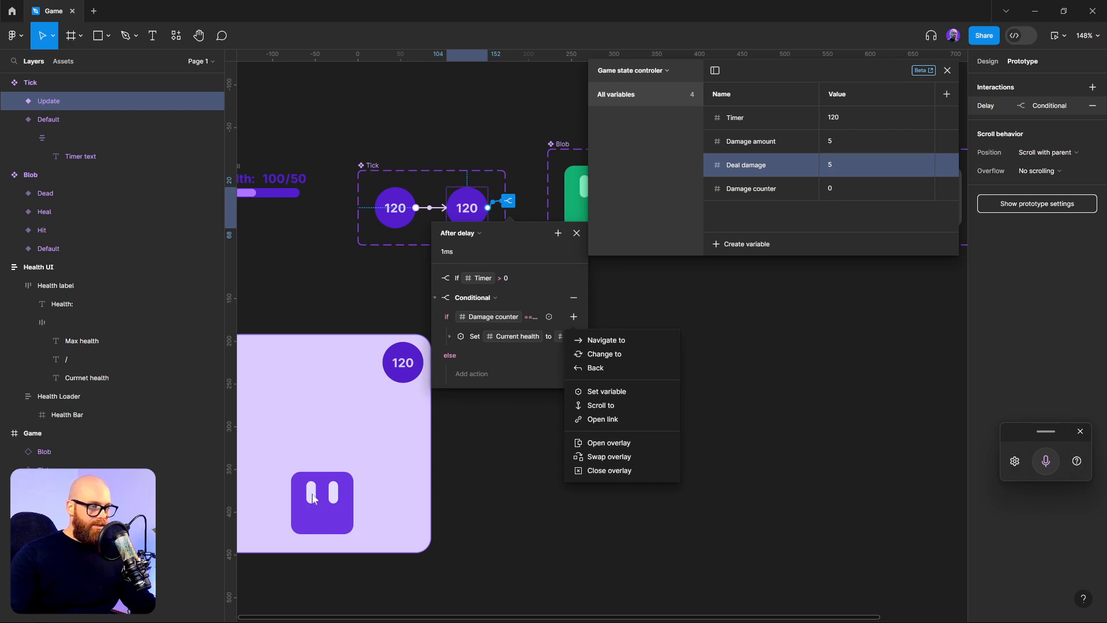
pyautogui.click(622, 397)
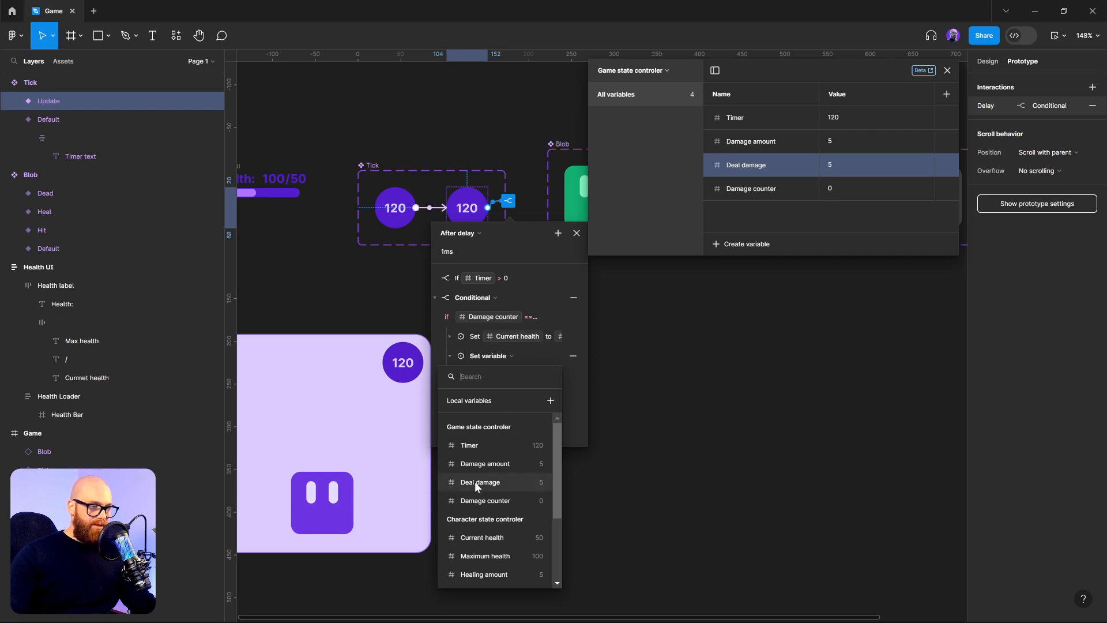
pyautogui.scroll(-2, 519, 516)
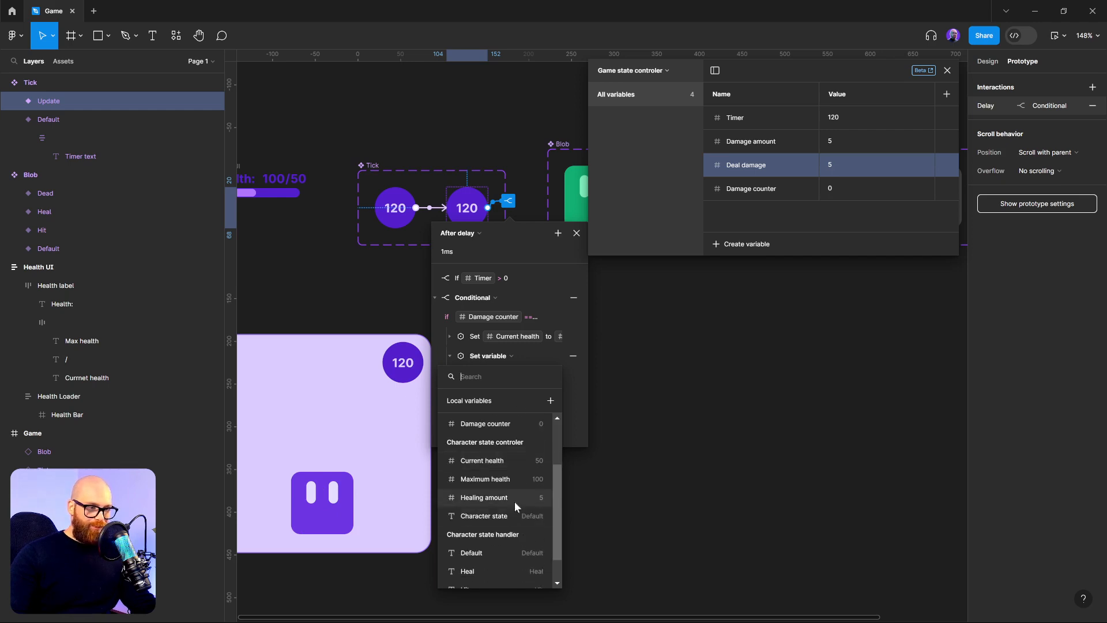
pyautogui.scroll(1, 507, 508)
pyautogui.click(482, 536)
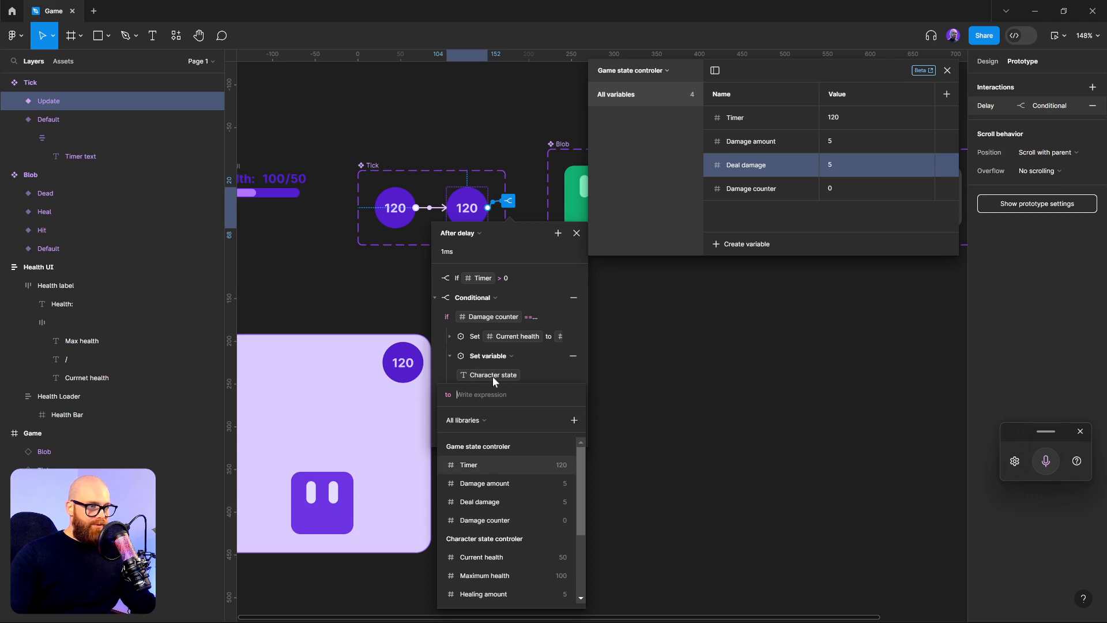
pyautogui.scroll(-3, 502, 528)
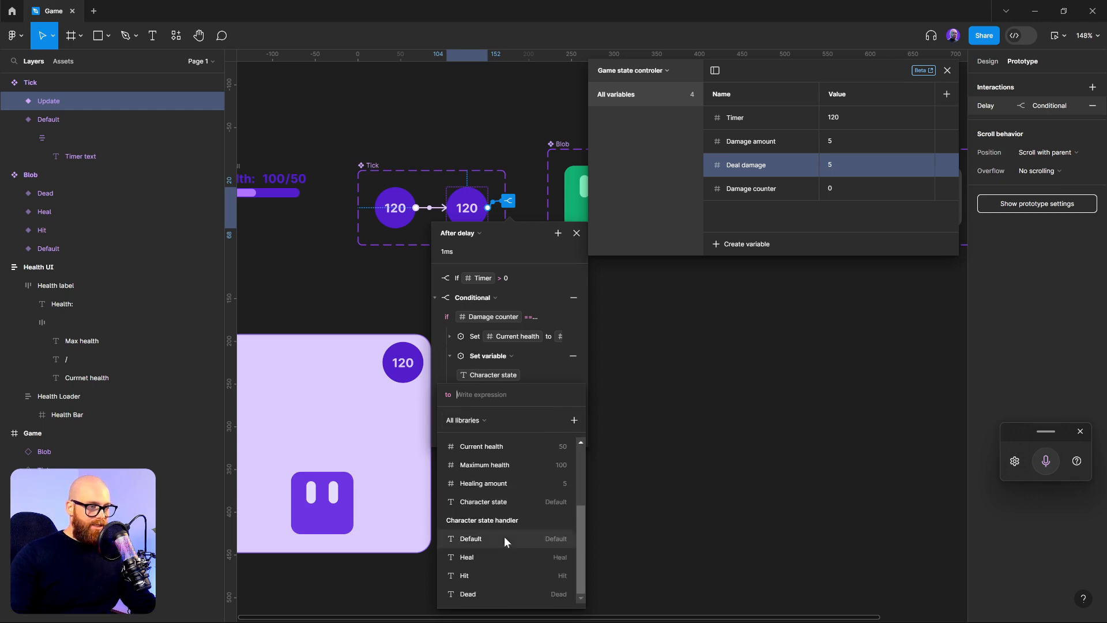
pyautogui.click(506, 574)
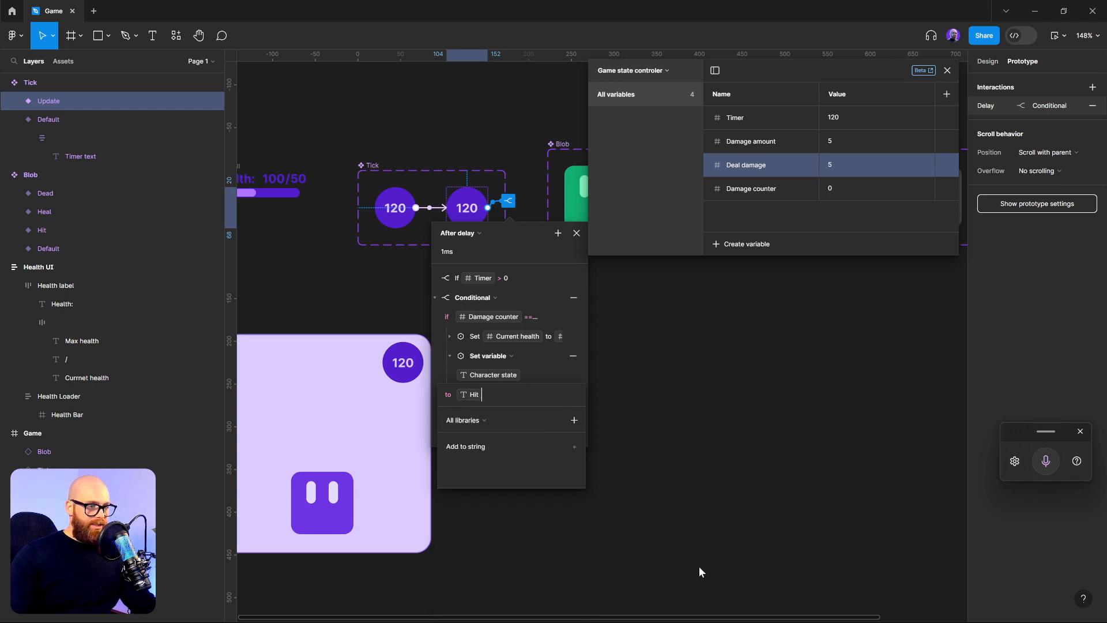
pyautogui.click(684, 494)
pyautogui.click(449, 356)
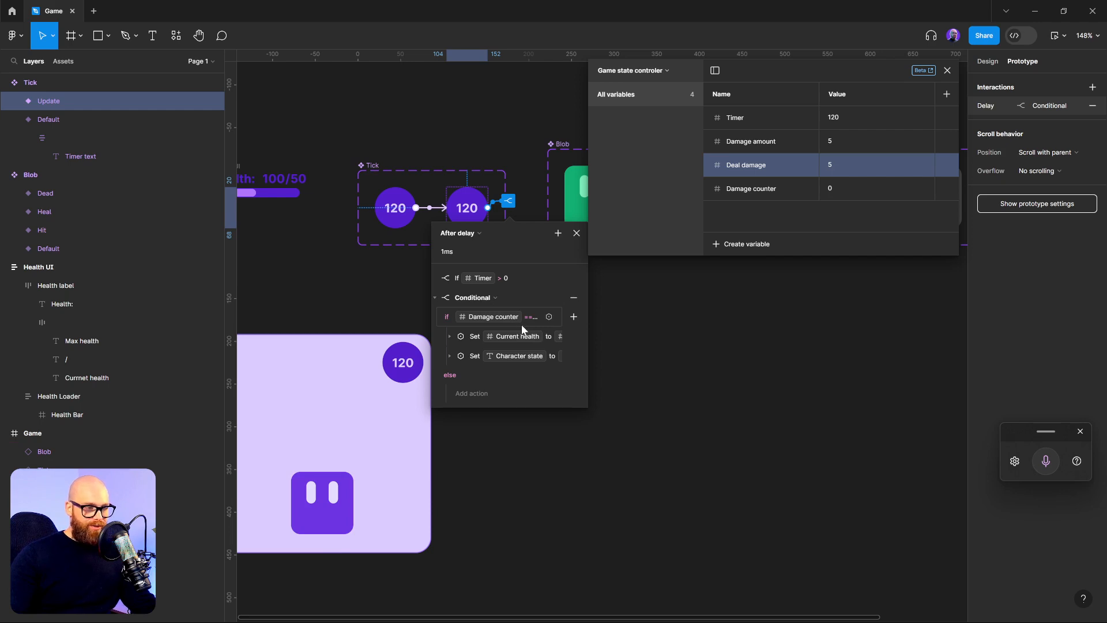
# - Add a third Set variable action under the Damage counter condition that resets Damage counter to 0
pyautogui.click(574, 317)
pyautogui.click(609, 393)
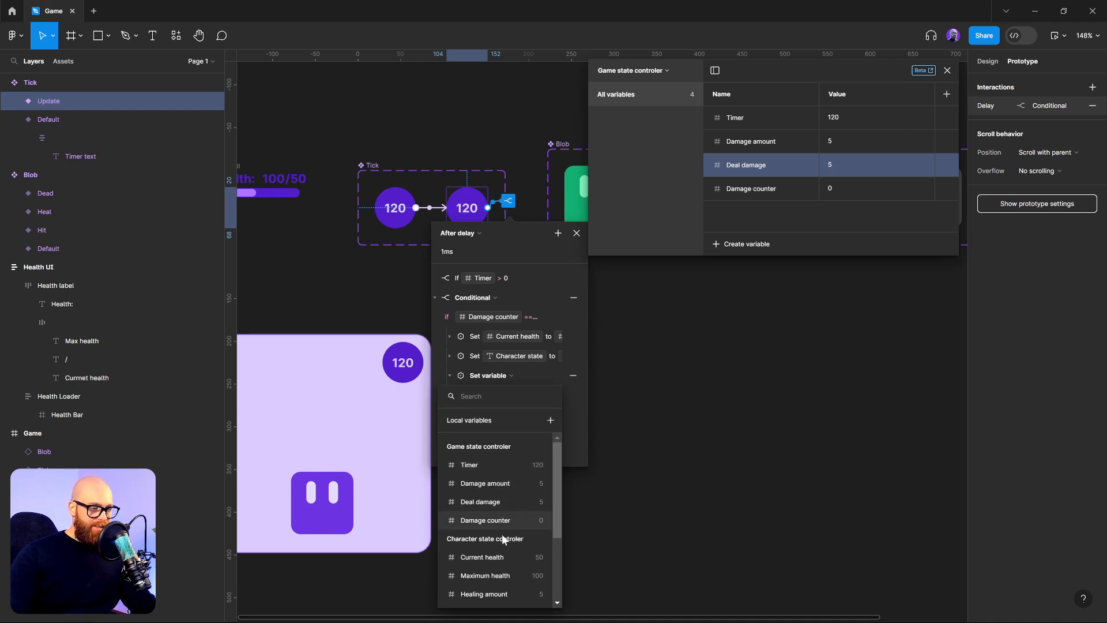
pyautogui.scroll(-3, 502, 538)
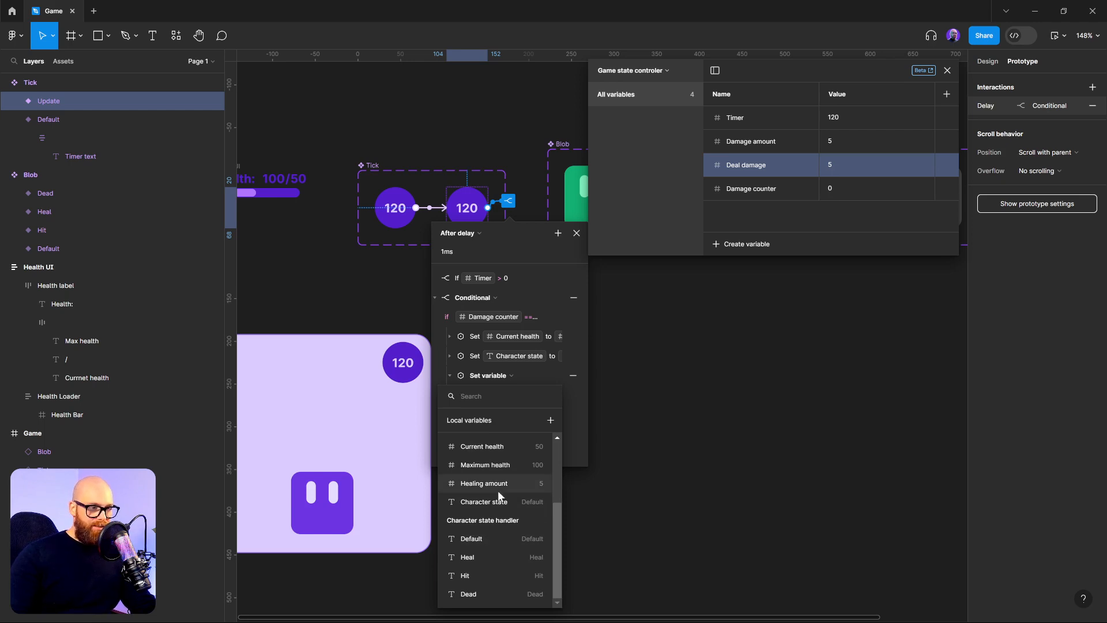
pyautogui.scroll(3, 490, 531)
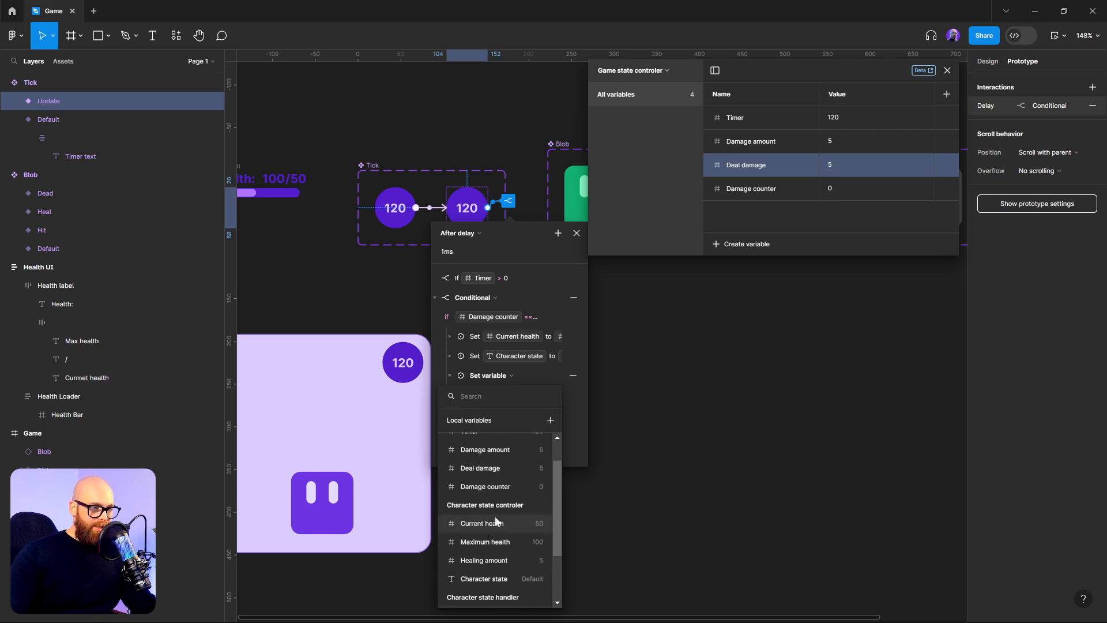
pyautogui.click(496, 498)
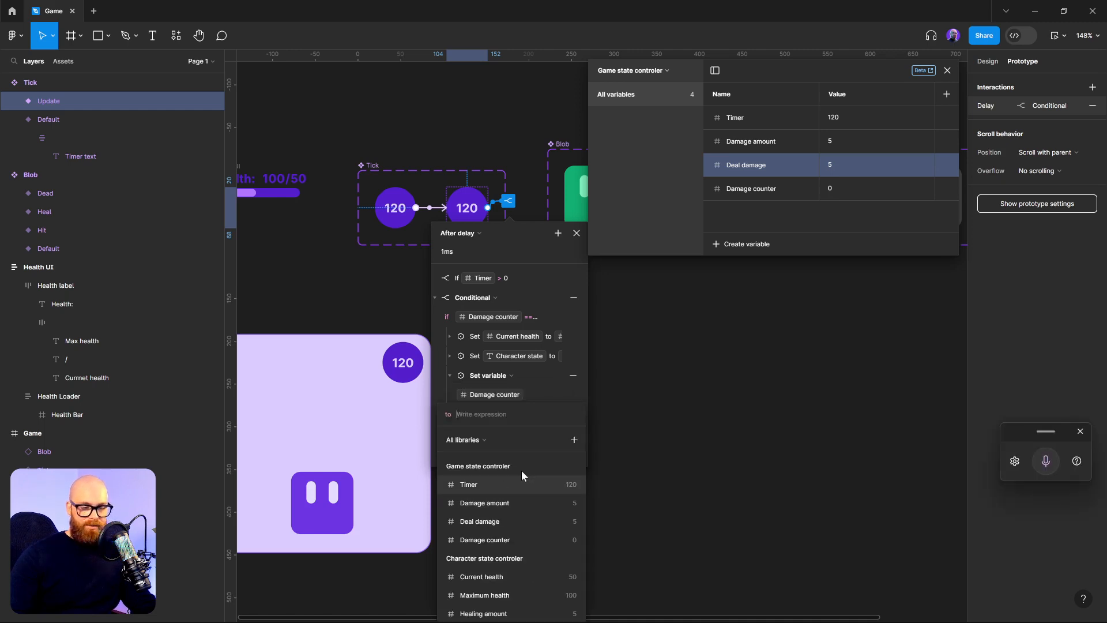
pyautogui.write('0')
pyautogui.press('Return')
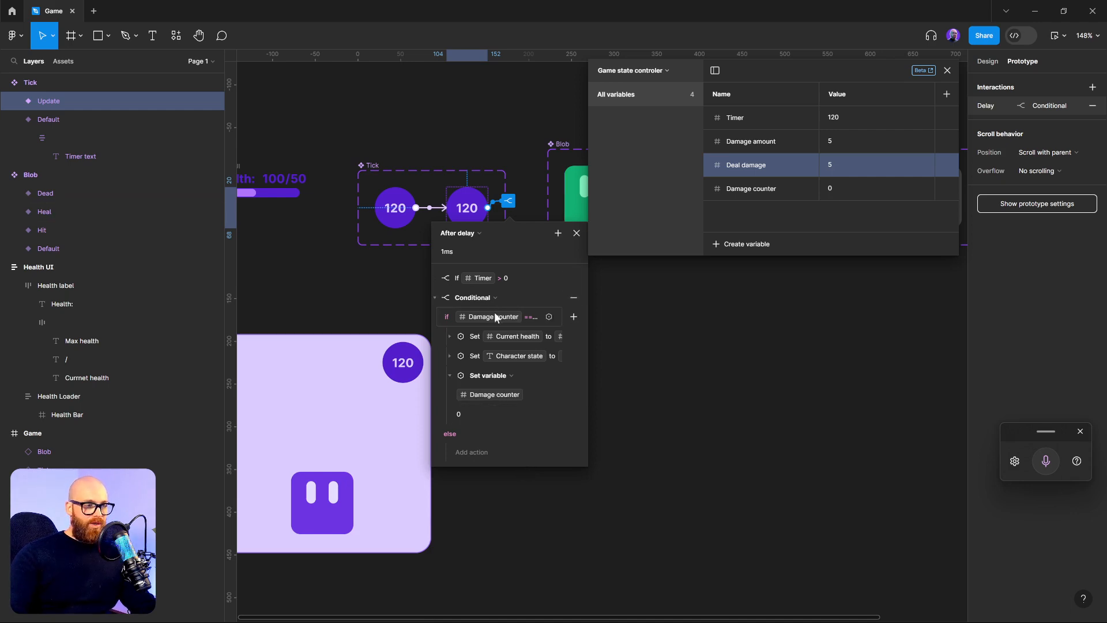
# - In the else branch of the Damage counter conditional, set Damage counter to Damage counter + 1
pyautogui.click(473, 453)
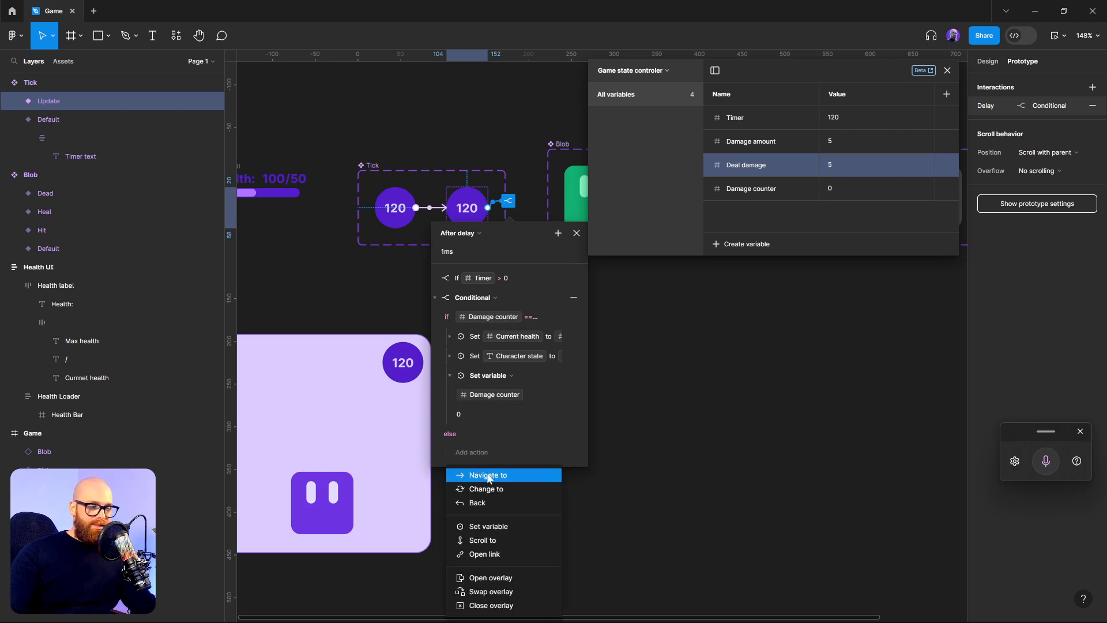
pyautogui.click(476, 529)
pyautogui.click(491, 568)
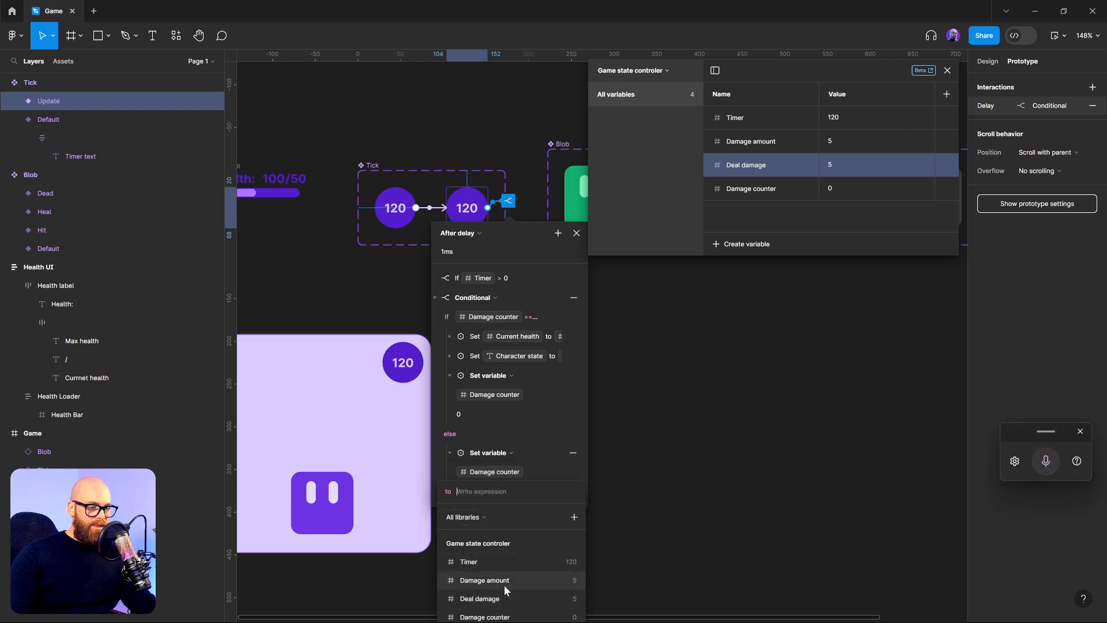
pyautogui.click(512, 615)
pyautogui.write('+1')
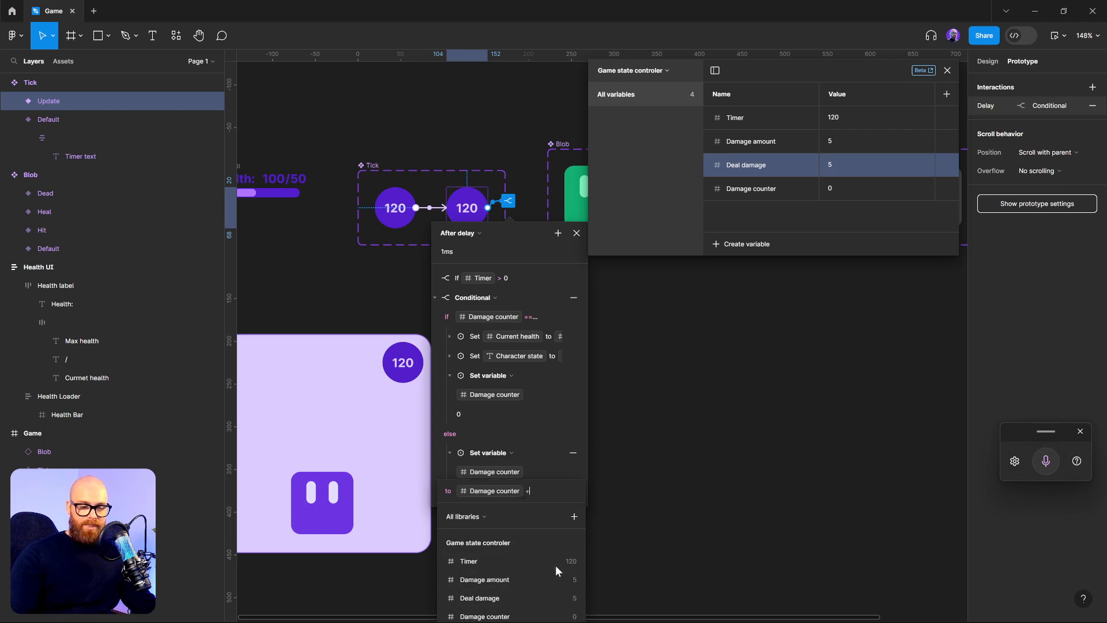
pyautogui.click(479, 258)
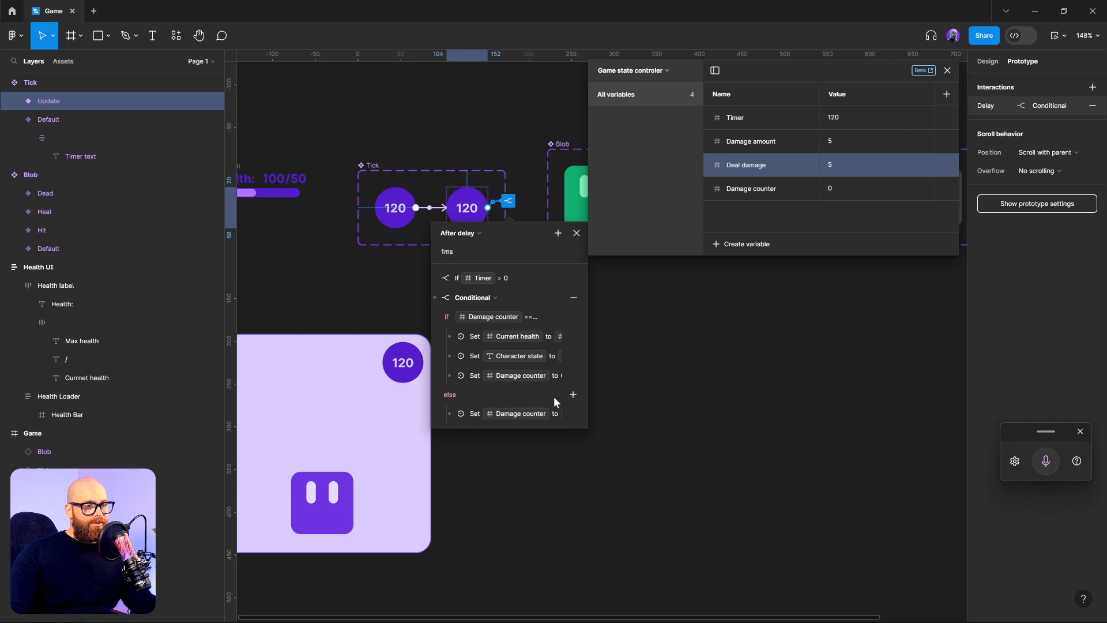
# - Add a second Set variable action to the else branch that sets Character state to Default
pyautogui.click(574, 395)
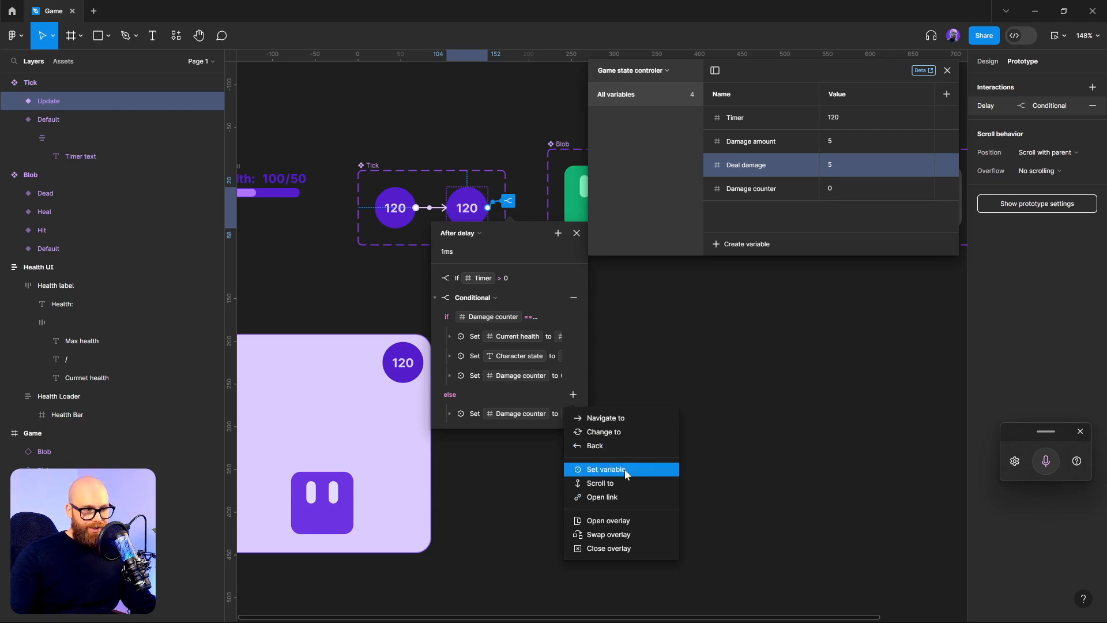
pyautogui.click(605, 469)
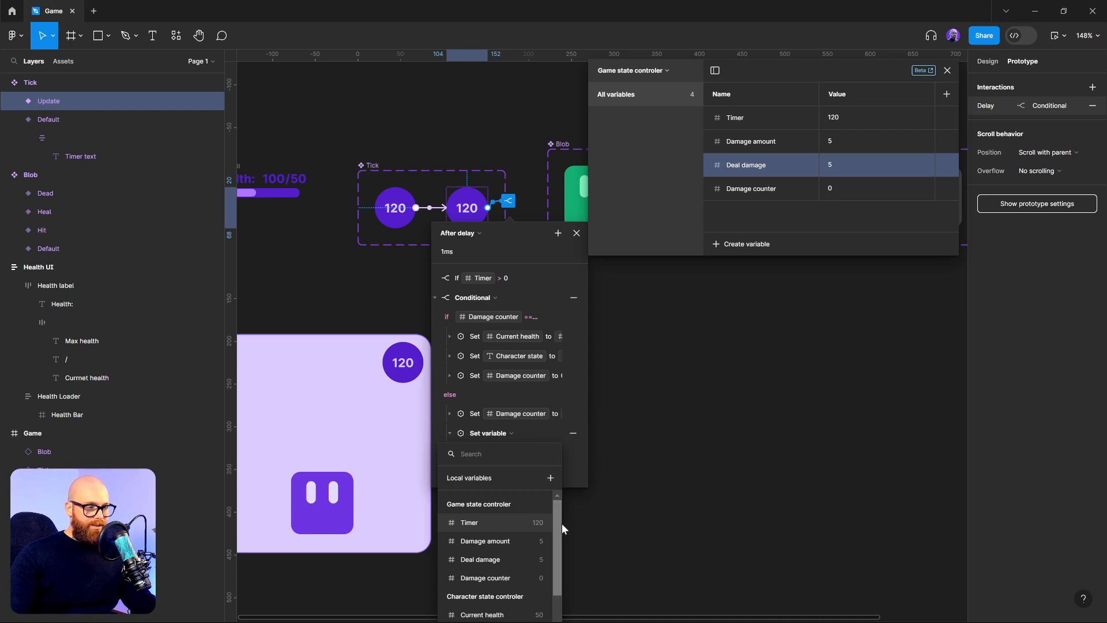
pyautogui.scroll(-5, 524, 564)
pyautogui.click(479, 560)
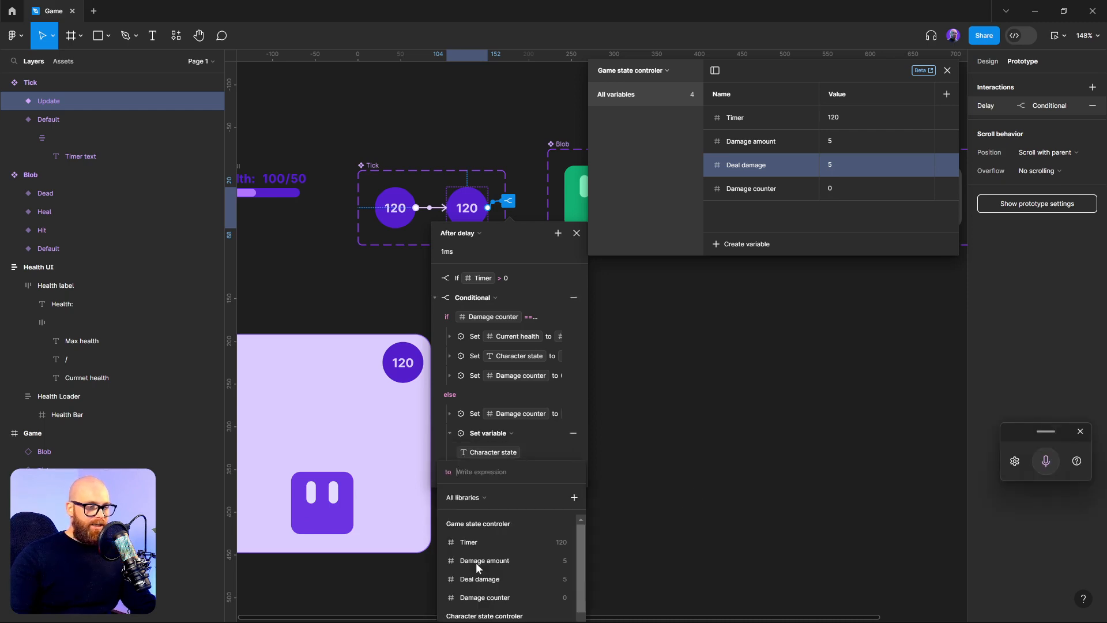
pyautogui.scroll(-4, 501, 588)
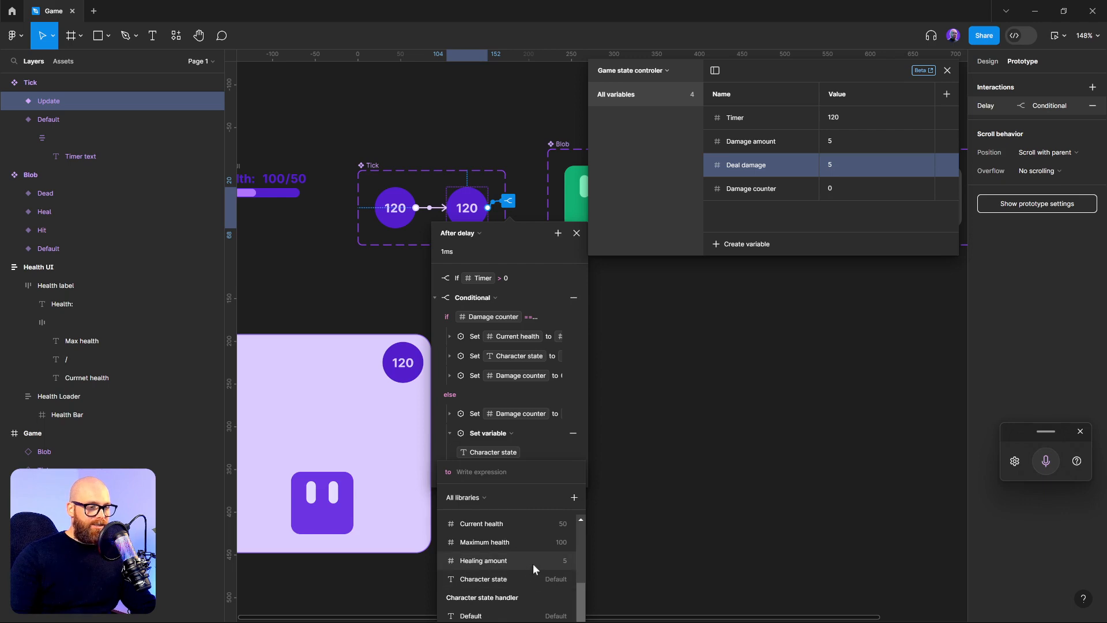
pyautogui.scroll(3, 534, 568)
pyautogui.scroll(-3, 532, 570)
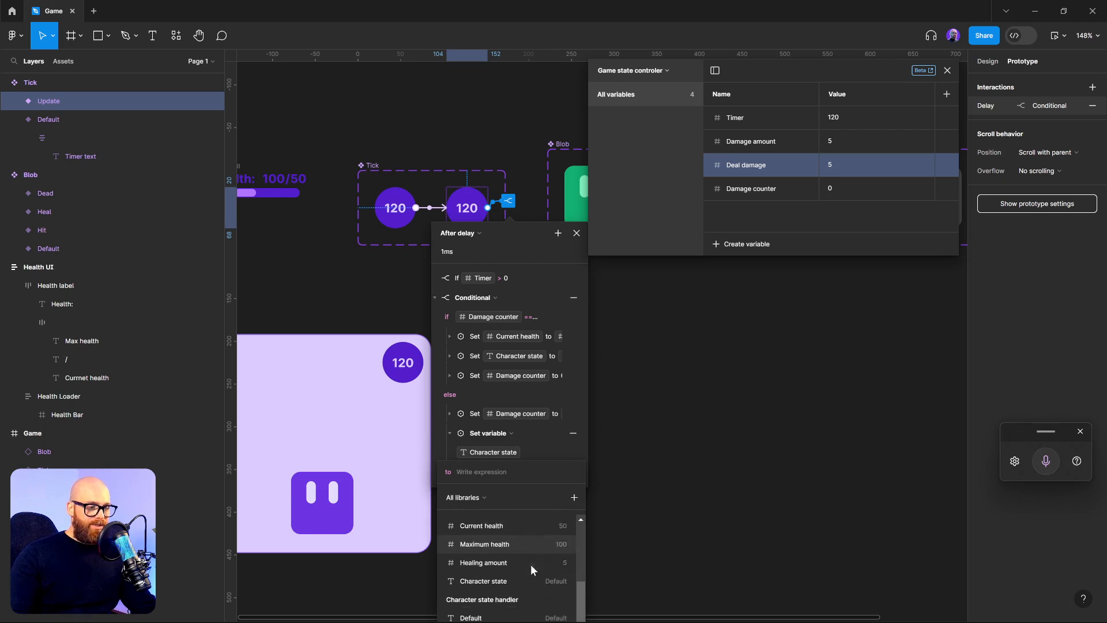
pyautogui.click(511, 614)
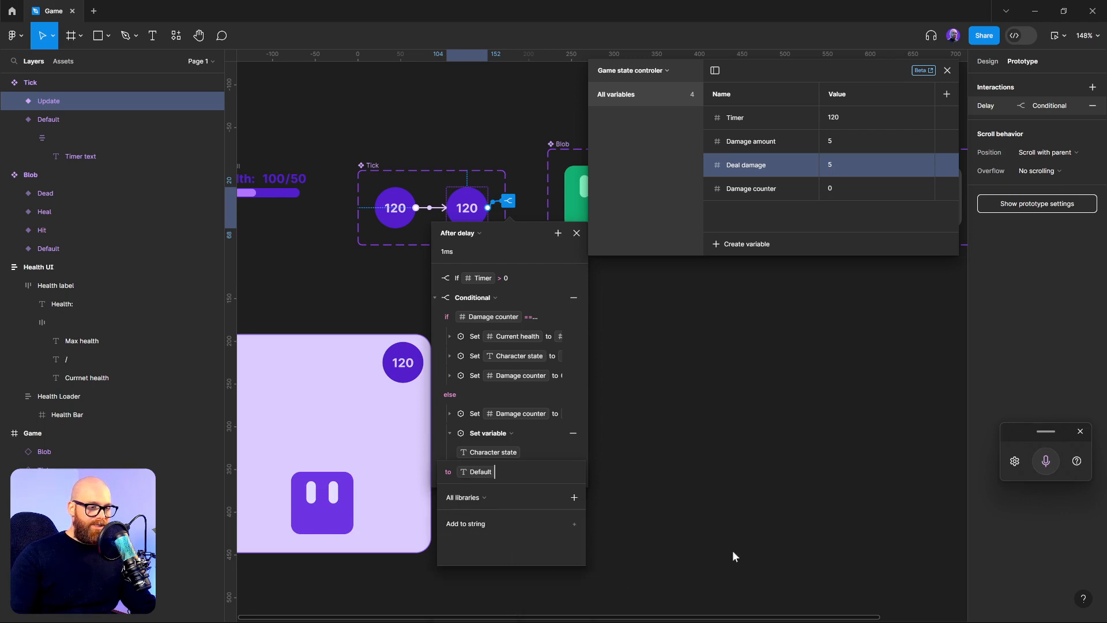
pyautogui.click(684, 511)
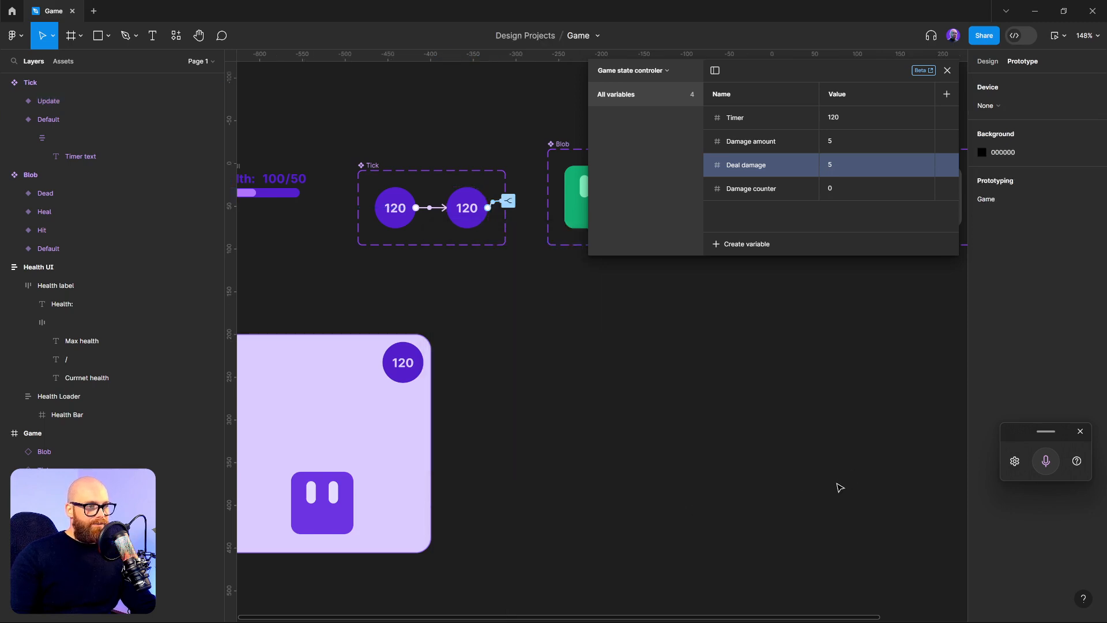
# - Add a Change to action targeting the Default variant after both conditionals in the after-delay interaction of Tick's Update variant
pyautogui.moveTo(831, 487); pyautogui.dragTo(966, 468)
pyautogui.moveTo(479, 269); pyautogui.dragTo(393, 305)
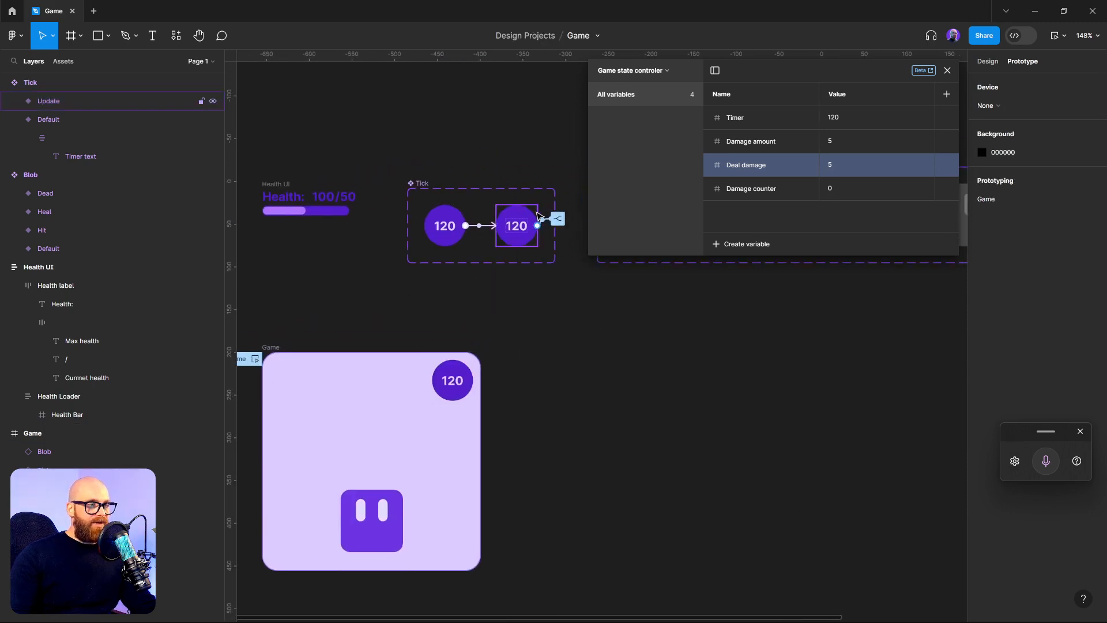
pyautogui.click(561, 222)
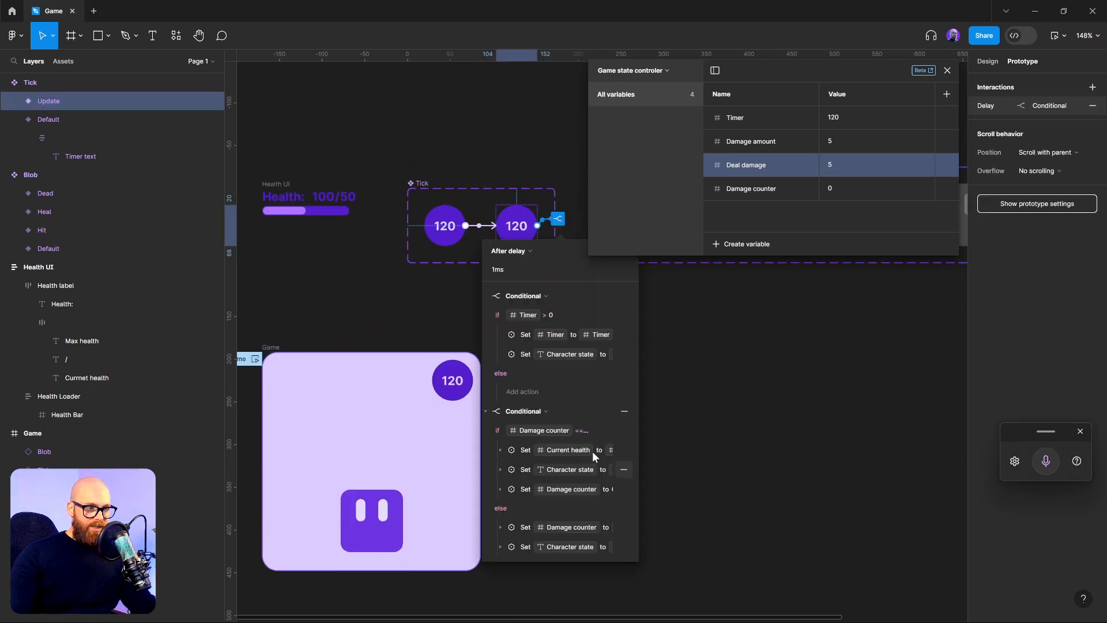
pyautogui.click(485, 411)
pyautogui.click(485, 296)
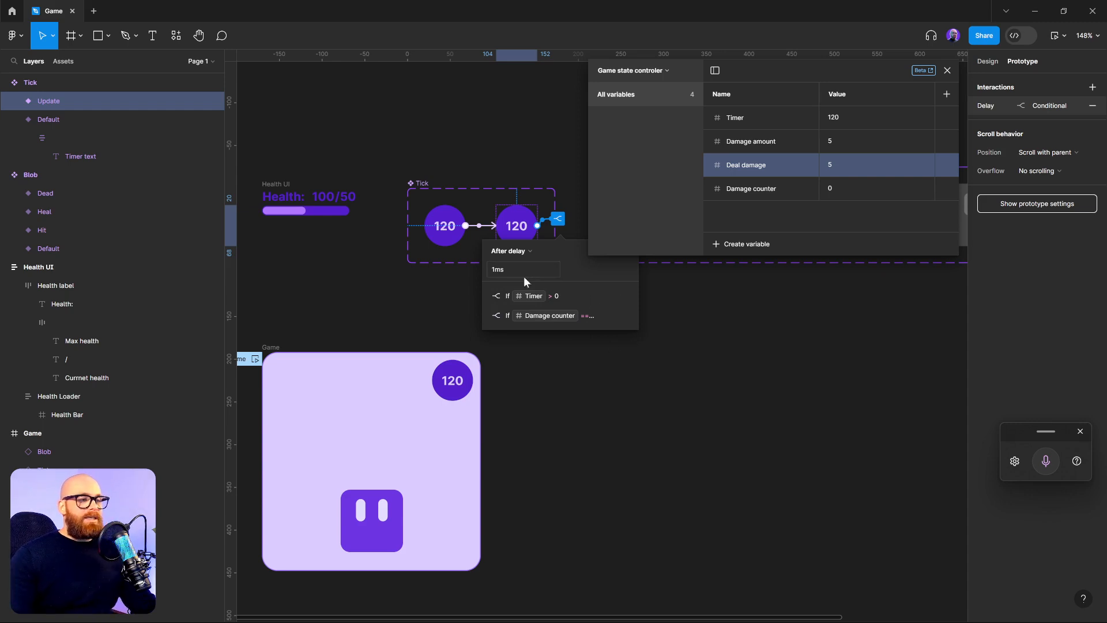
pyautogui.moveTo(659, 383); pyautogui.dragTo(609, 395)
pyautogui.click(553, 261)
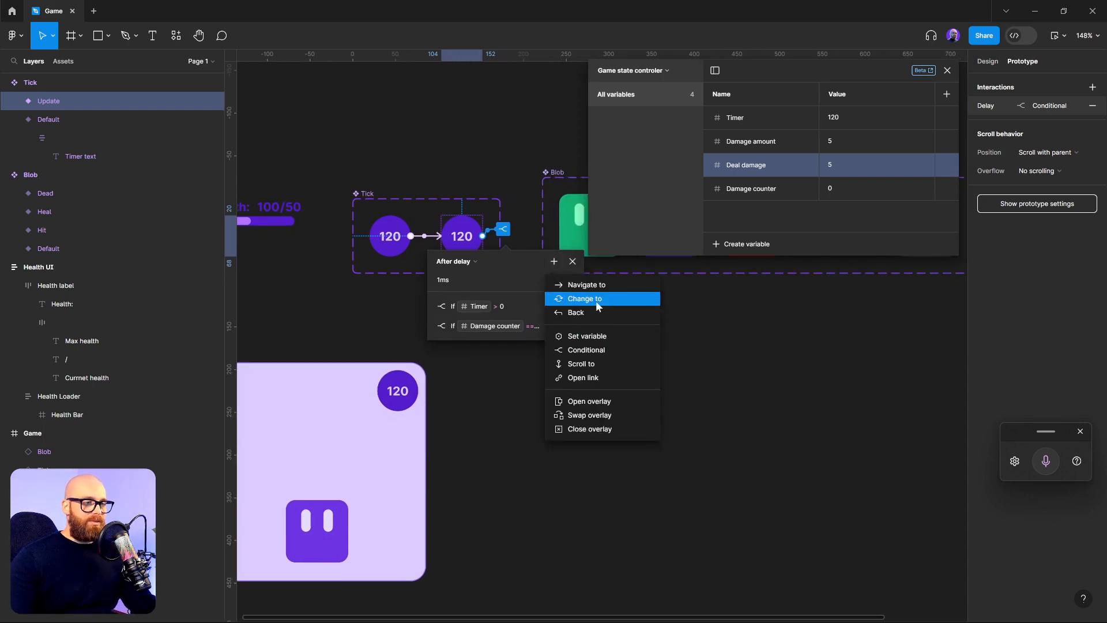
pyautogui.click(576, 304)
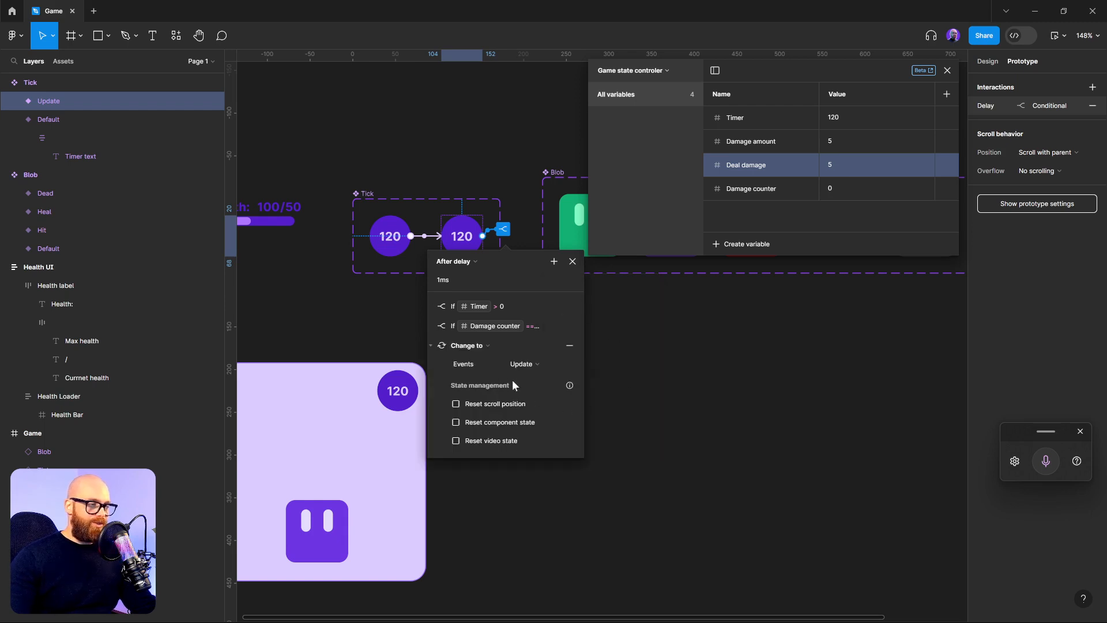
pyautogui.click(534, 365)
pyautogui.click(536, 351)
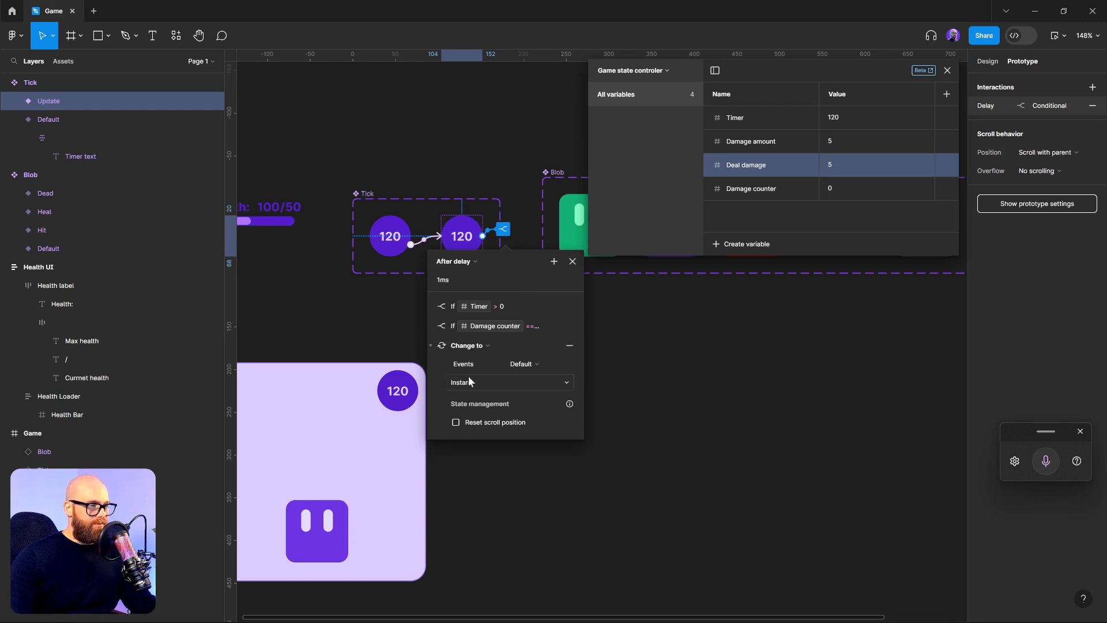
pyautogui.click(431, 345)
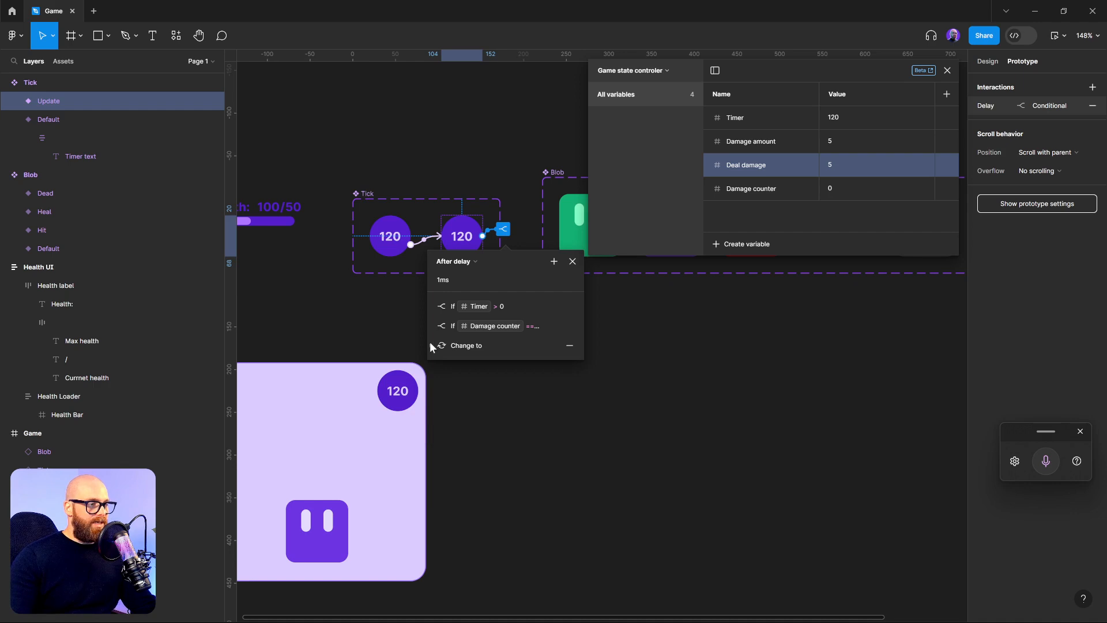
# - Preview the Game flow to check the Tick timer and the Blob's state changes, and close the preview
pyautogui.click(397, 245)
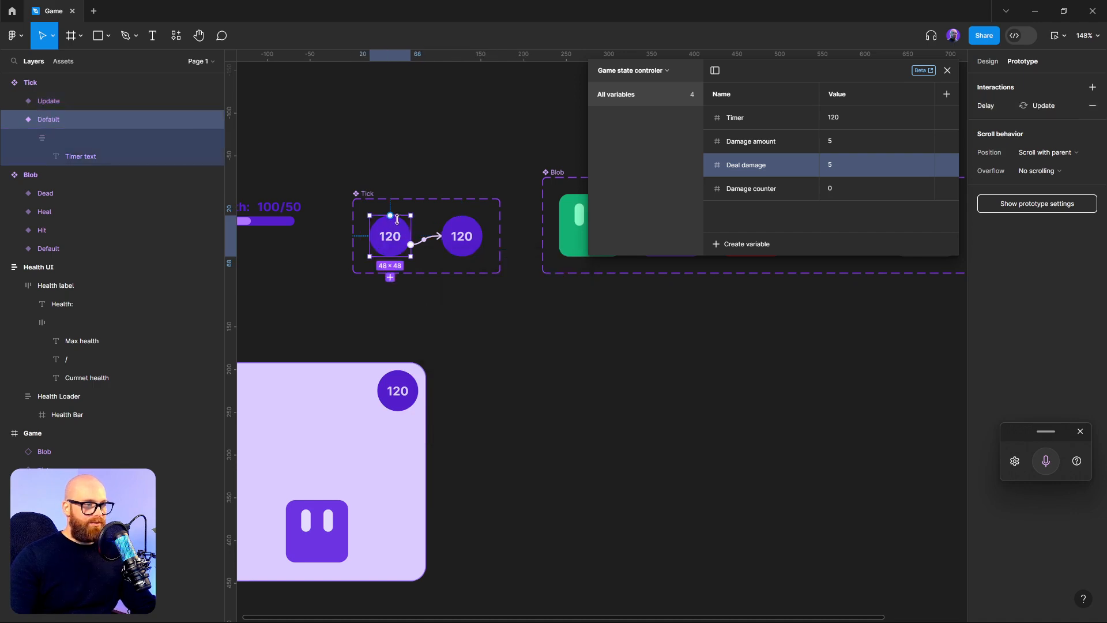
pyautogui.click(460, 232)
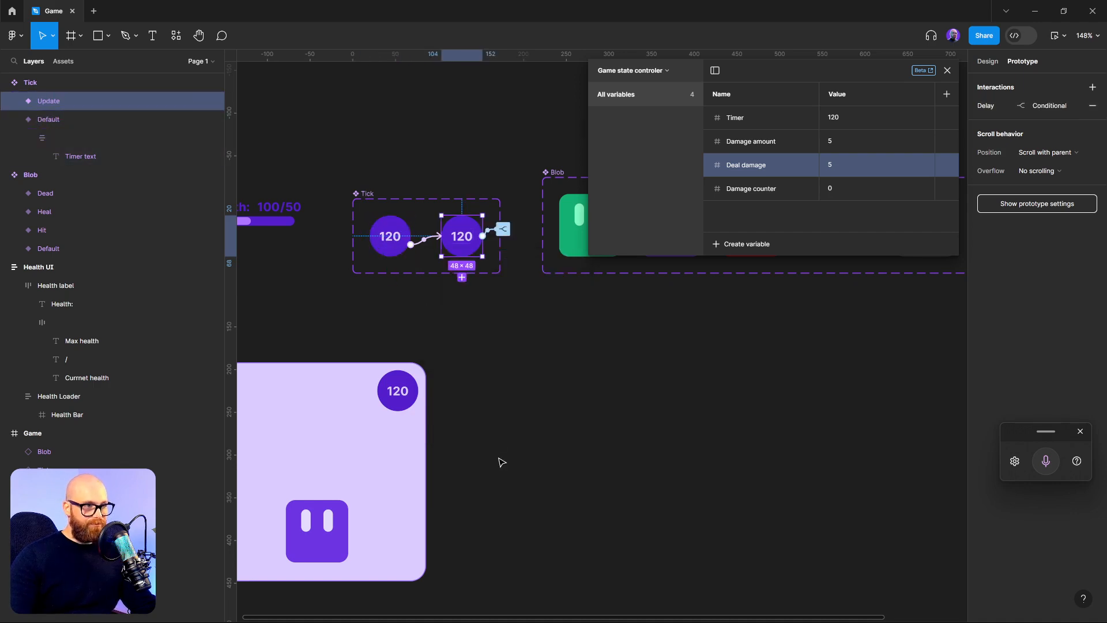
pyautogui.click(518, 502)
pyautogui.moveTo(519, 504)
pyautogui.mouseDown()
pyautogui.moveTo(729, 460)
pyautogui.moveTo(685, 449)
pyautogui.mouseUp()
pyautogui.click(369, 321)
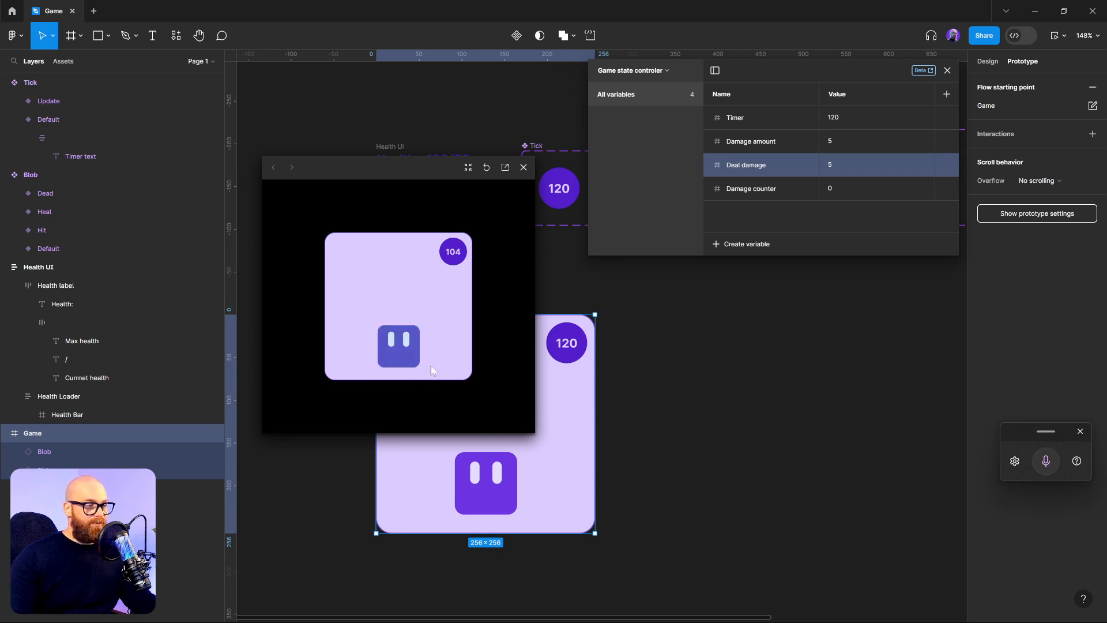
pyautogui.click(523, 167)
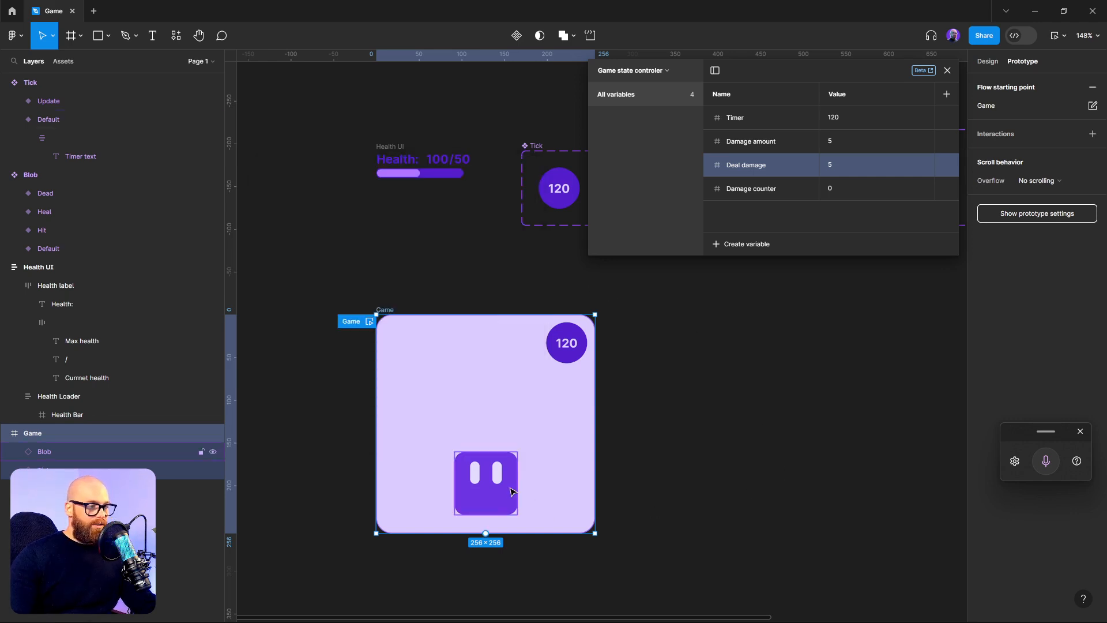
# - Delete the Blob instance from the Game frame
pyautogui.moveTo(759, 429); pyautogui.dragTo(583, 476)
pyautogui.moveTo(658, 407); pyautogui.dragTo(583, 410)
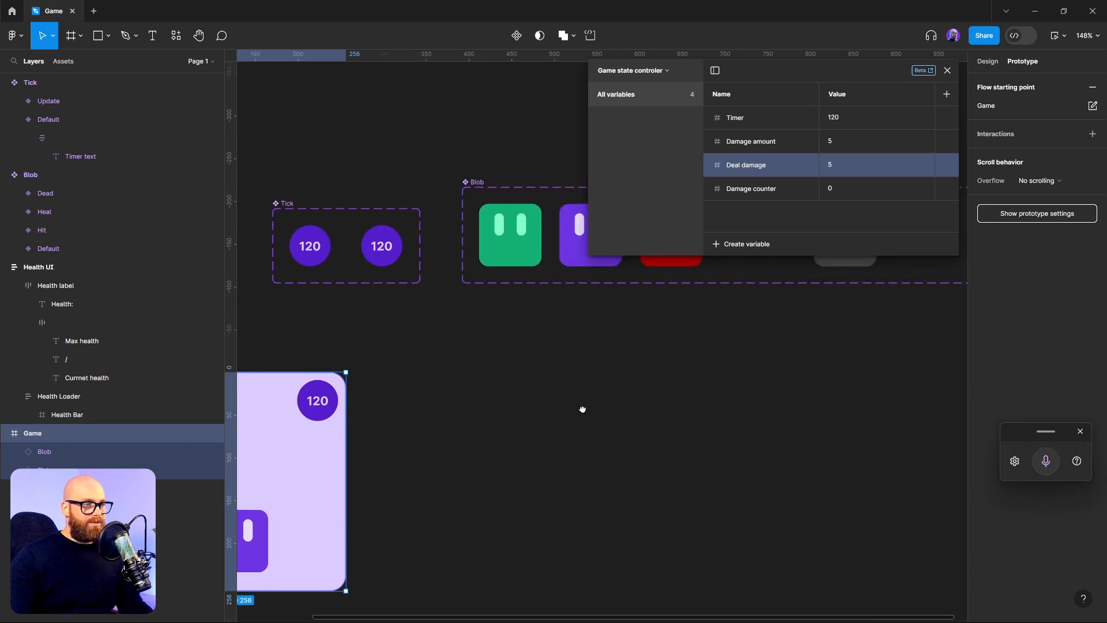
pyautogui.scroll(-4, 585, 413)
pyautogui.scroll(-3, 586, 412)
pyautogui.scroll(4, 518, 474)
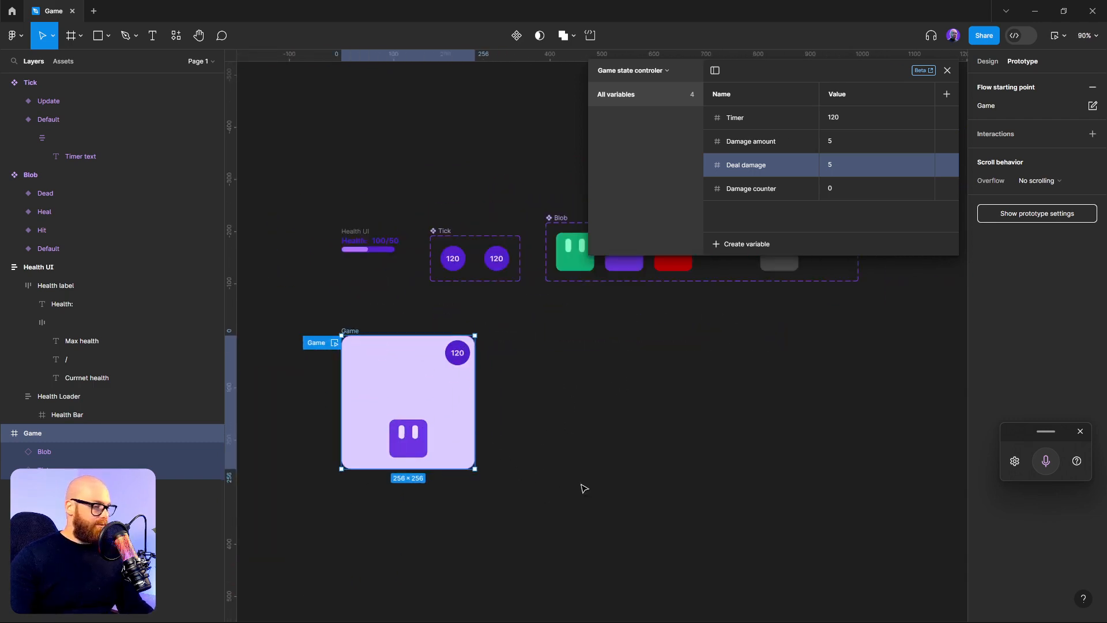
pyautogui.click(657, 463)
pyautogui.click(404, 441)
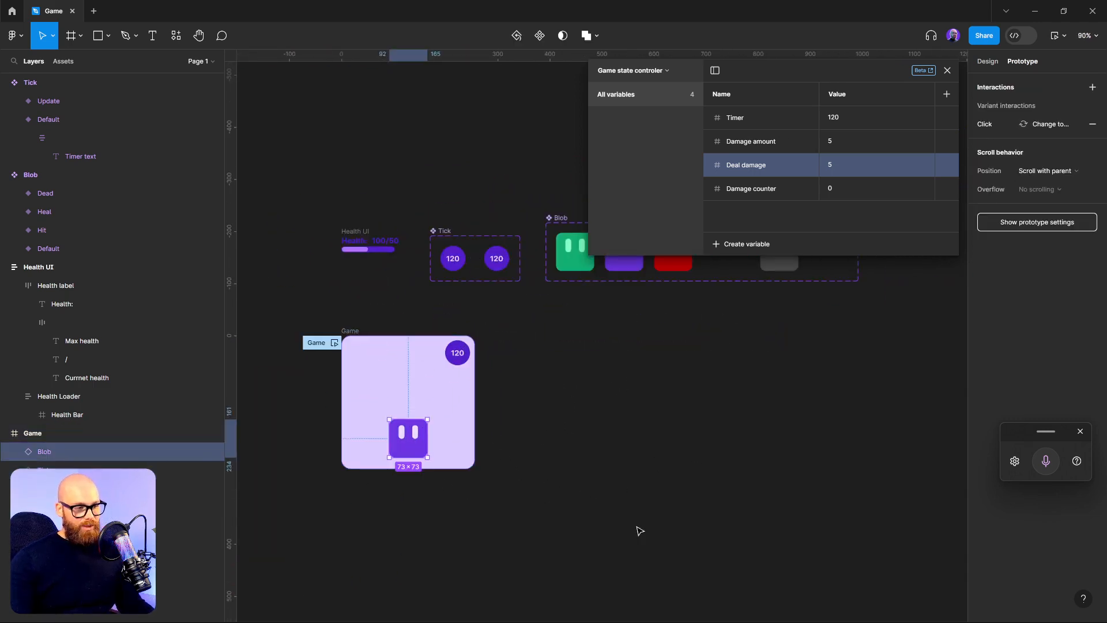
pyautogui.click(662, 531)
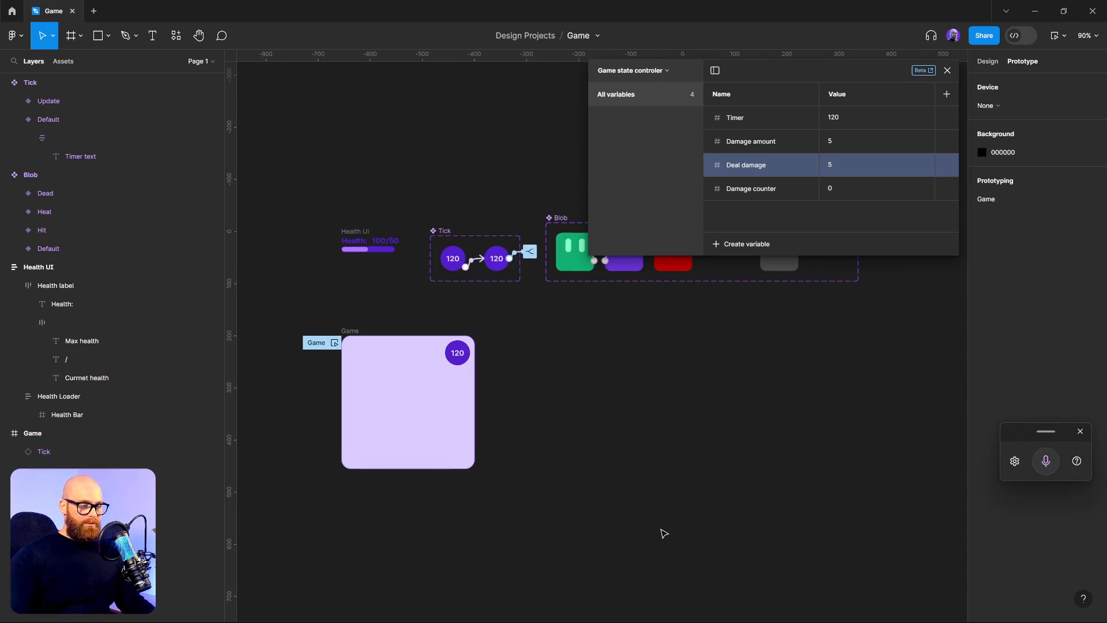
# - Try removing the click interaction from Blob's Default variant to Heal, and check the Default variant's design and prototype settings
pyautogui.moveTo(637, 382)
pyautogui.mouseDown()
pyautogui.moveTo(497, 510)
pyautogui.moveTo(527, 477)
pyautogui.mouseUp()
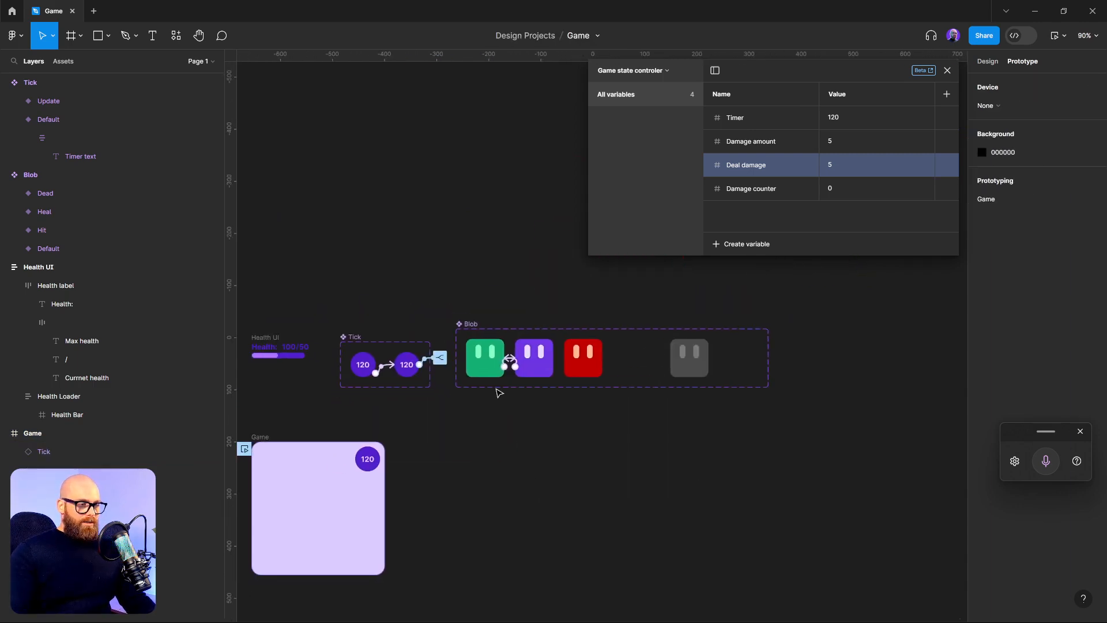
pyautogui.click(511, 363)
pyautogui.moveTo(510, 364); pyautogui.dragTo(519, 258)
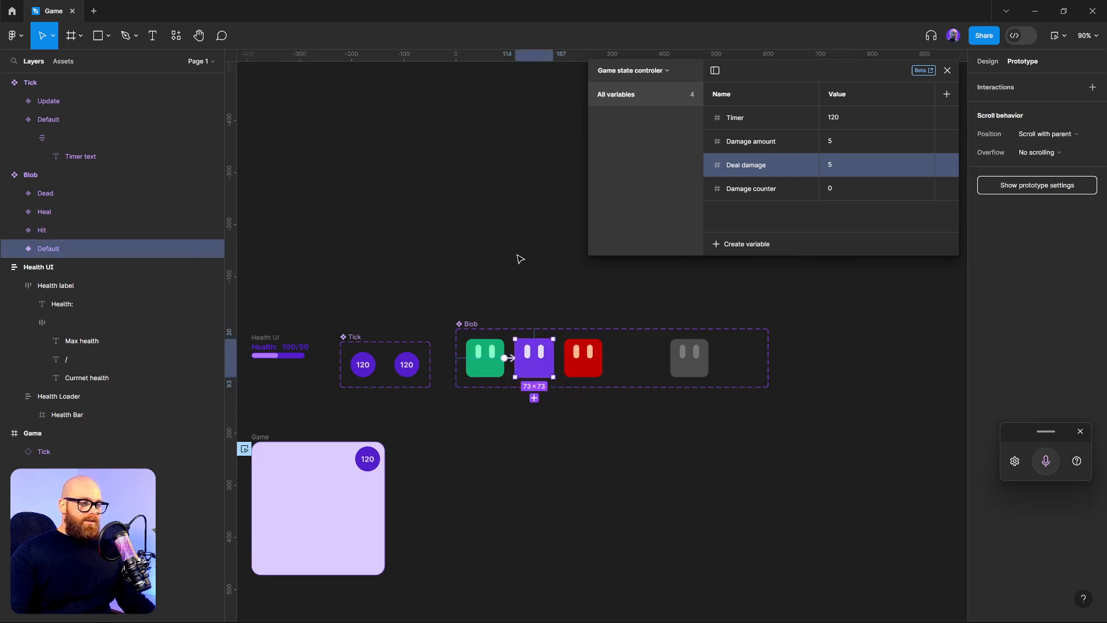
pyautogui.click(519, 257)
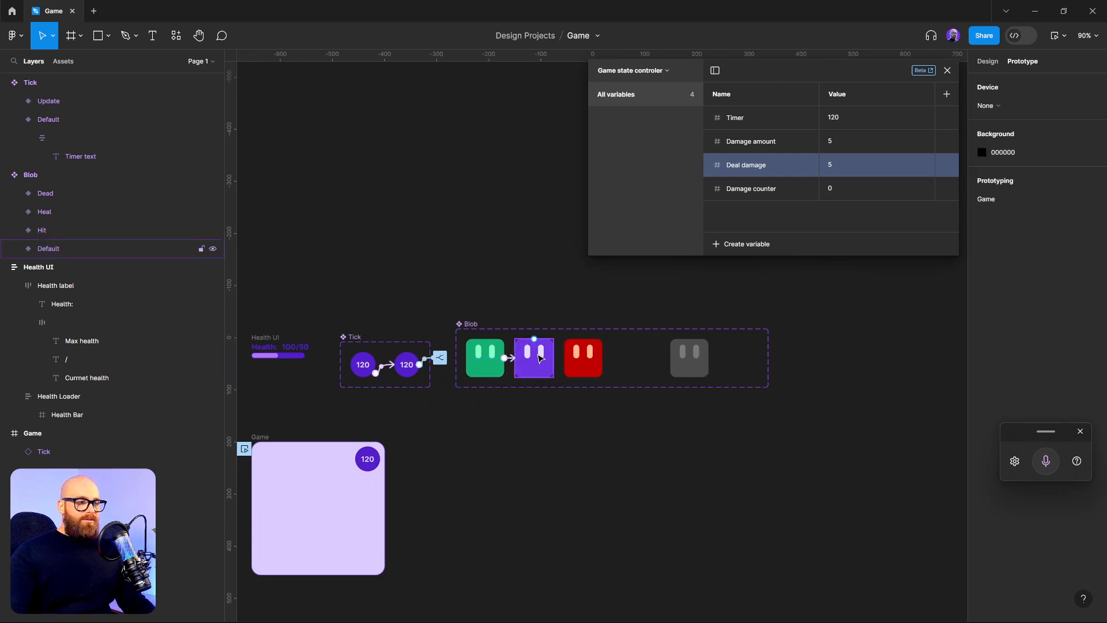
pyautogui.click(536, 357)
pyautogui.click(984, 61)
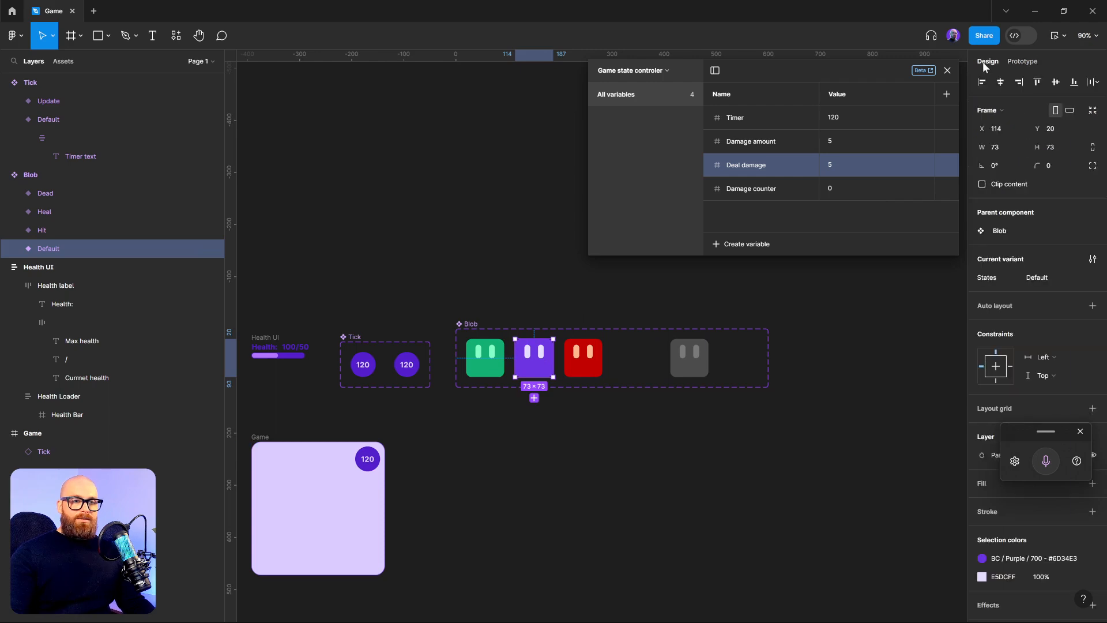
pyautogui.click(1022, 61)
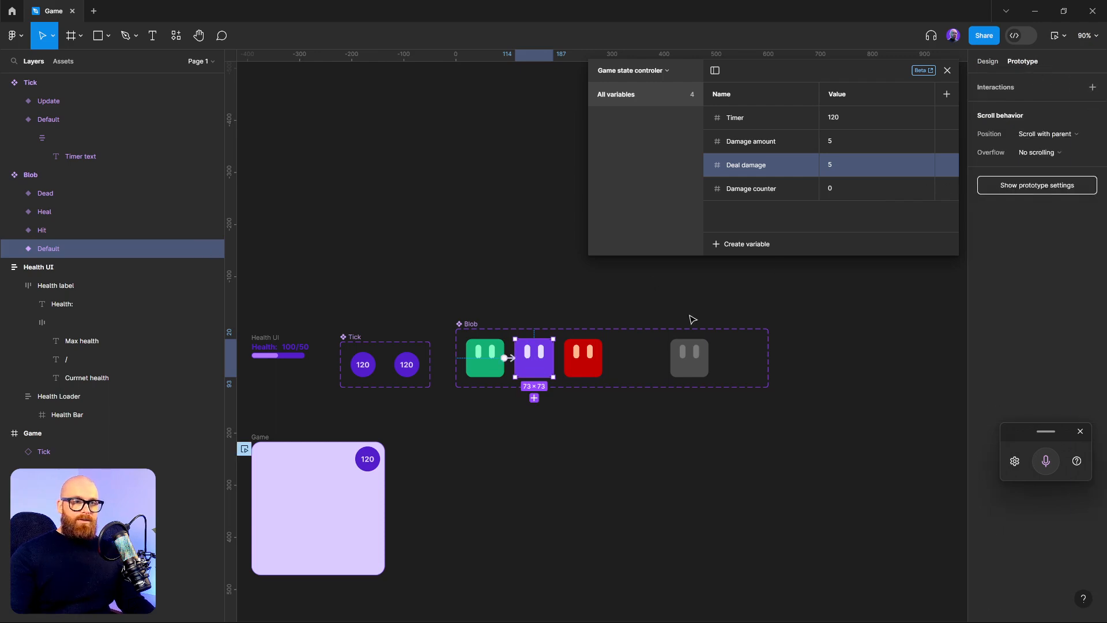
pyautogui.click(588, 480)
# - Review the Change to actions in the Default variant's click interaction and the Heal variant's after-delay interaction of Blob
pyautogui.click(486, 368)
pyautogui.moveTo(485, 417); pyautogui.dragTo(569, 310)
pyautogui.scroll(5, 569, 314)
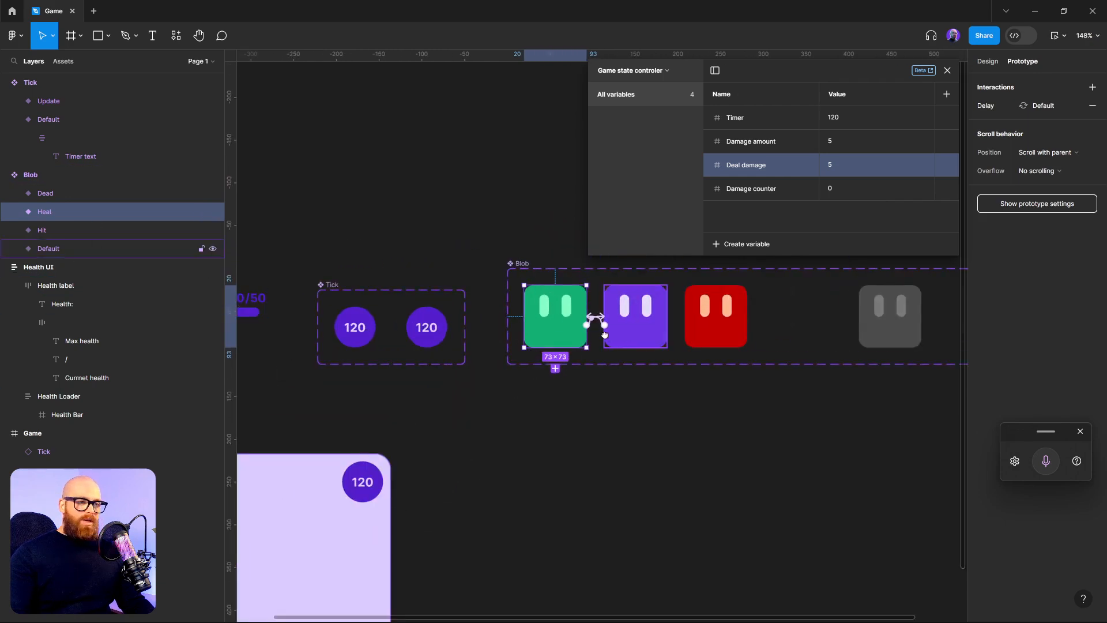
pyautogui.moveTo(591, 325); pyautogui.dragTo(599, 323)
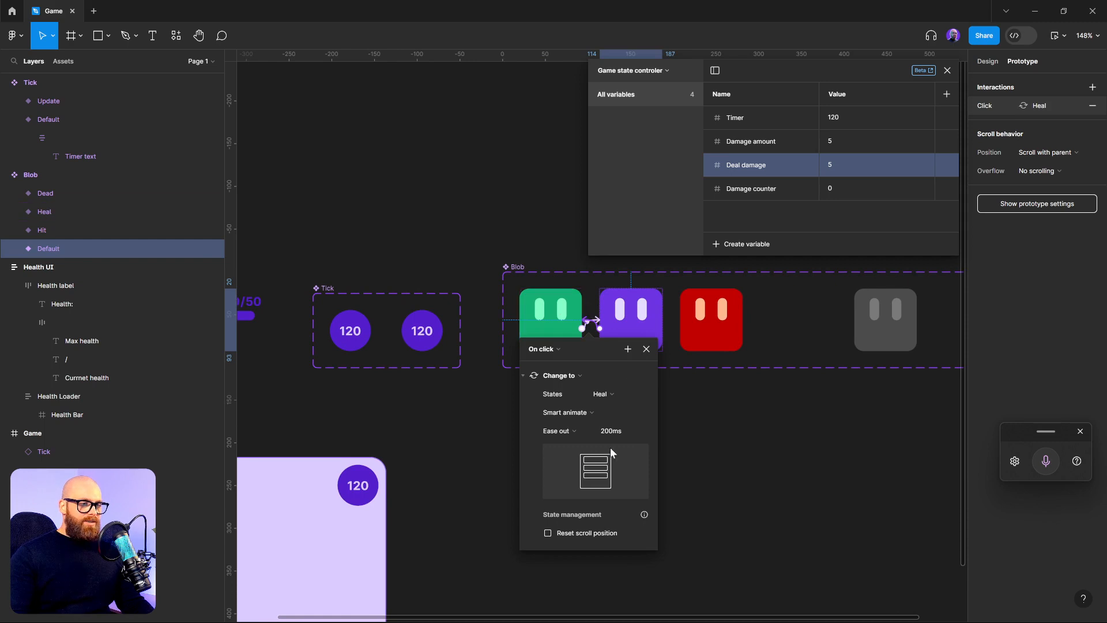
pyautogui.click(523, 374)
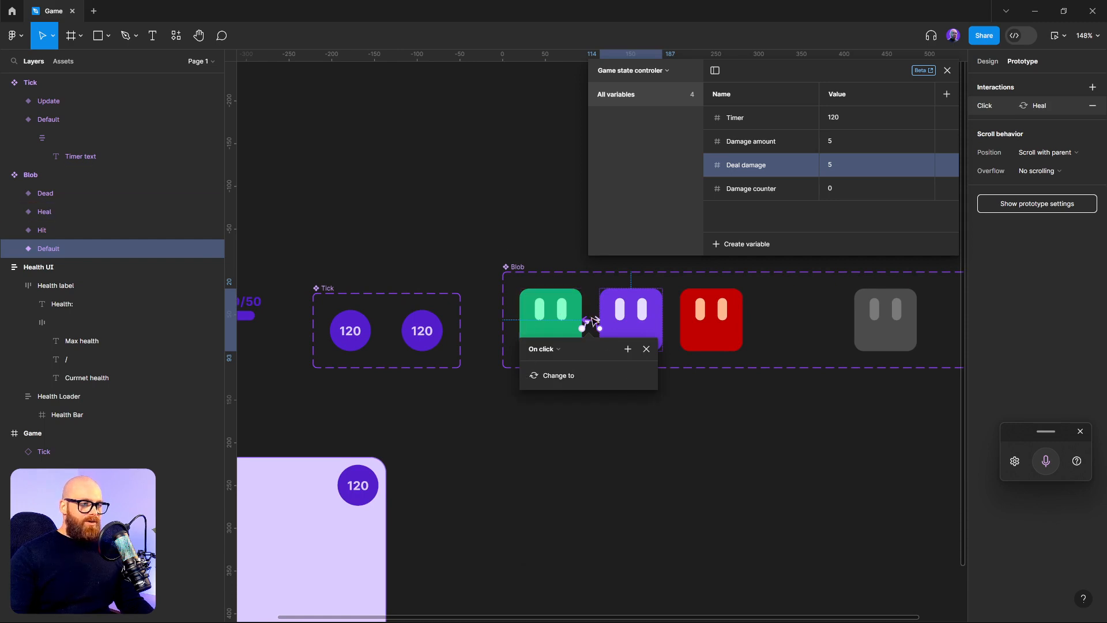
pyautogui.click(585, 323)
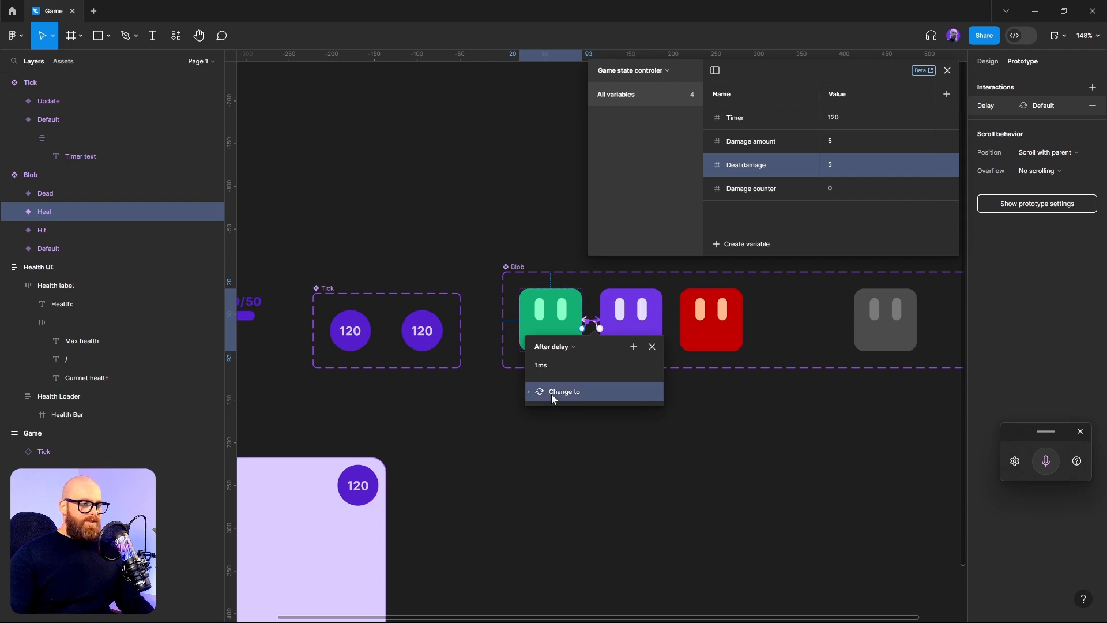
pyautogui.click(531, 391)
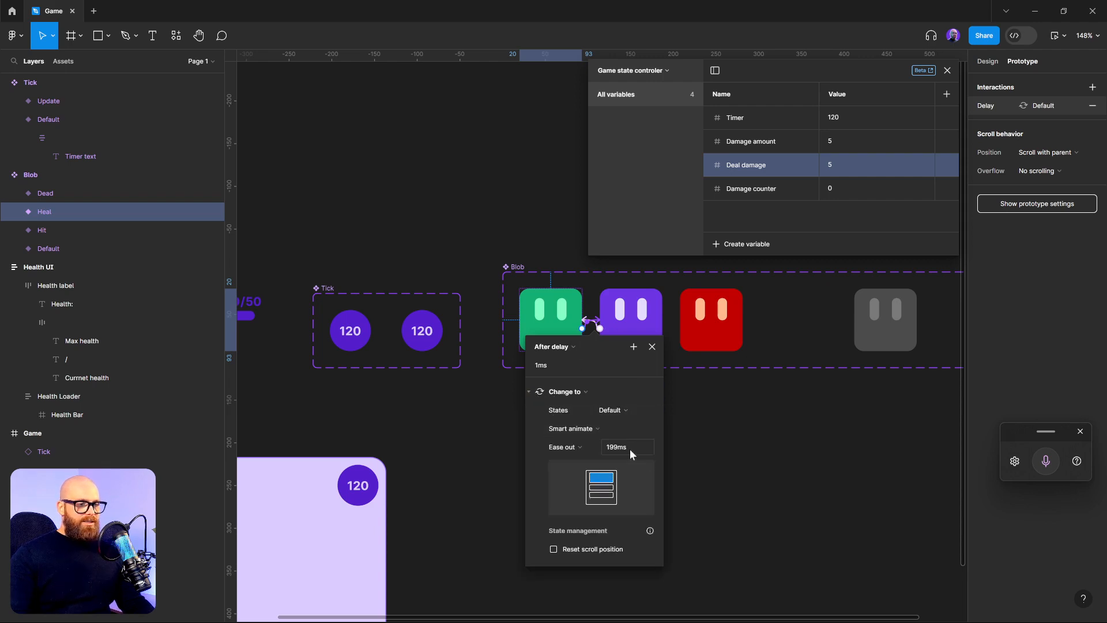
pyautogui.click(531, 391)
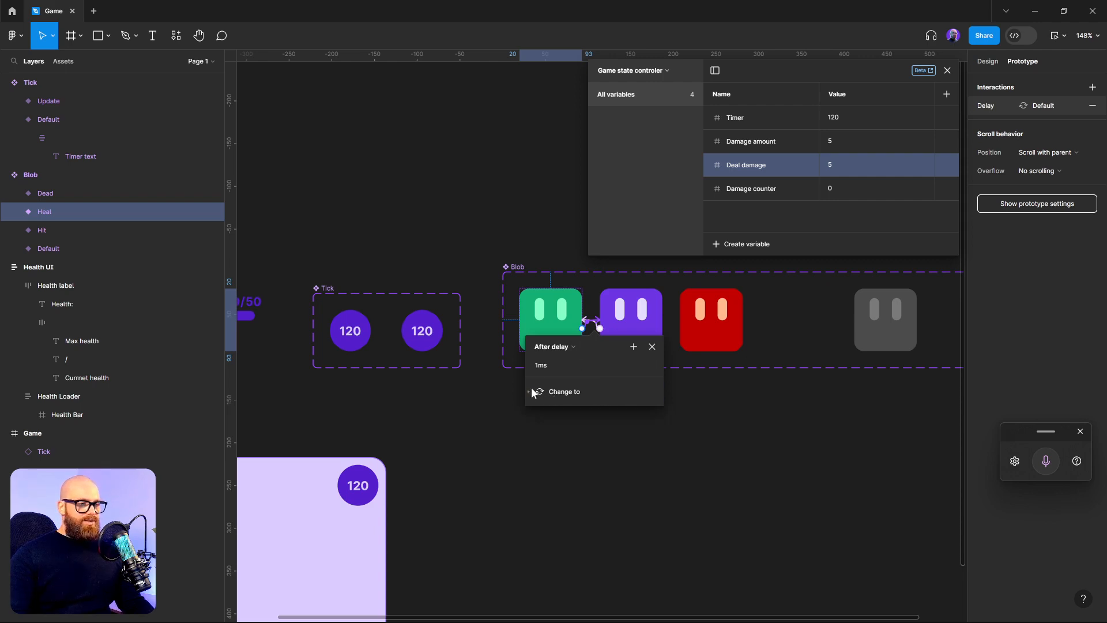
# - Place an instance of the purple Default Blob in the lower middle of the Game frame
pyautogui.click(754, 564)
pyautogui.moveTo(498, 493); pyautogui.dragTo(679, 358)
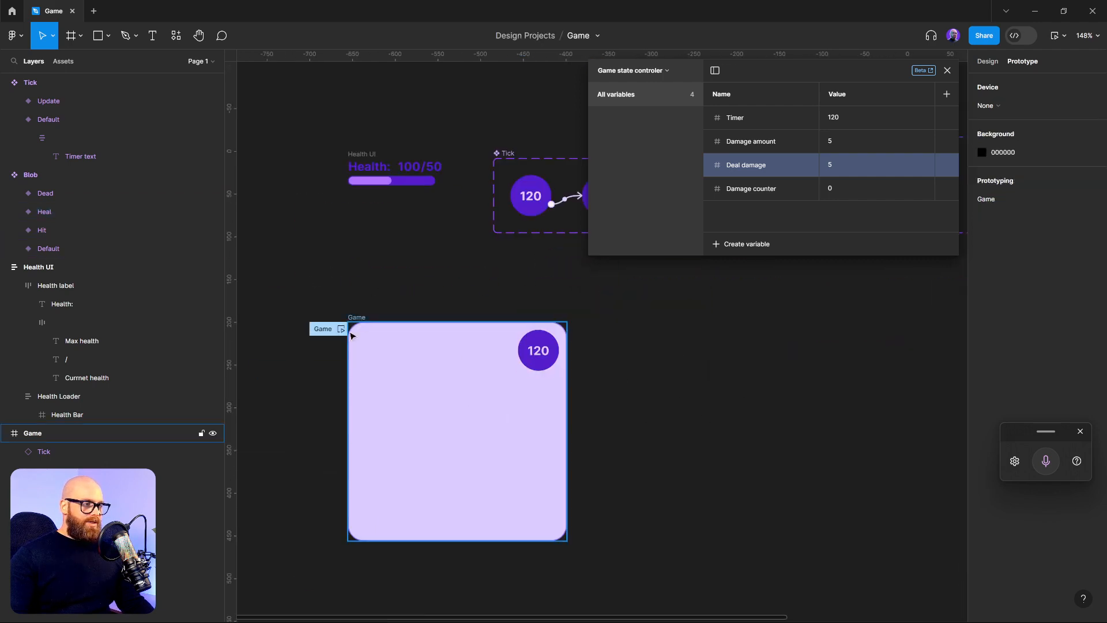
pyautogui.hscroll(5, 563, 395)
pyautogui.scroll(-5, 511, 356)
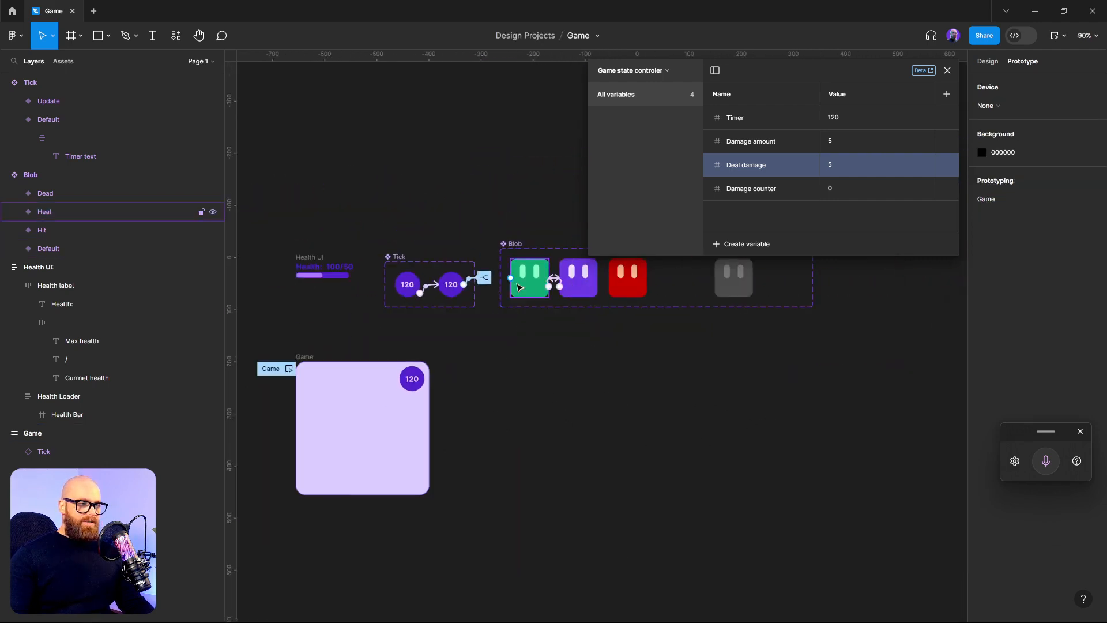
pyautogui.click(526, 286)
pyautogui.click(588, 278)
pyautogui.moveTo(588, 277); pyautogui.dragTo(366, 447)
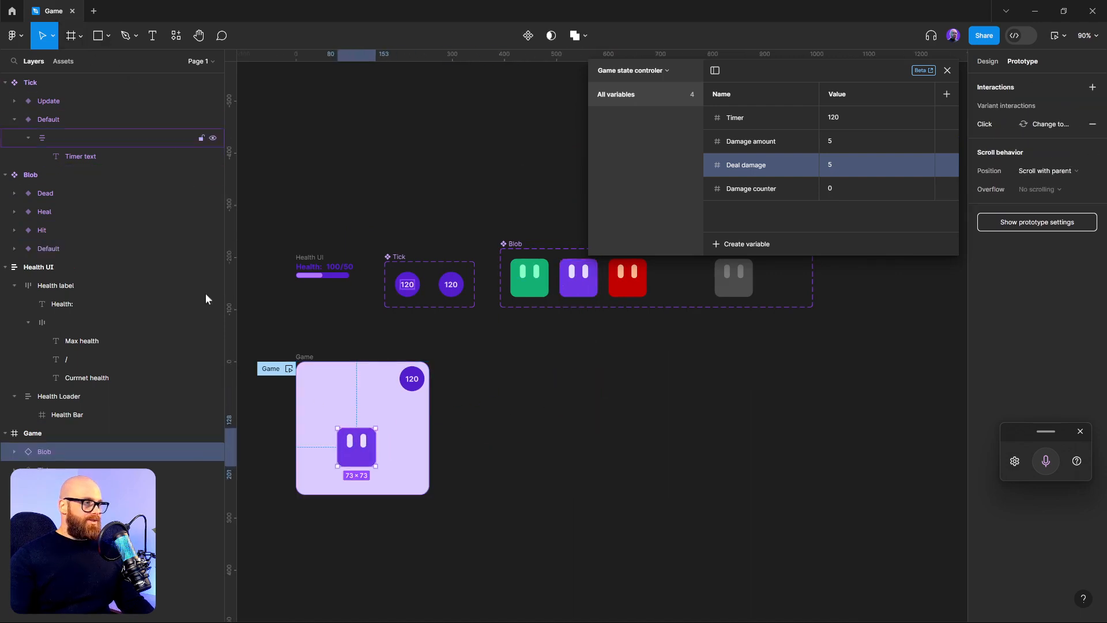
# - Preview the Game flow, test the blob's interaction in it, and close the preview
pyautogui.click(288, 369)
pyautogui.click(391, 333)
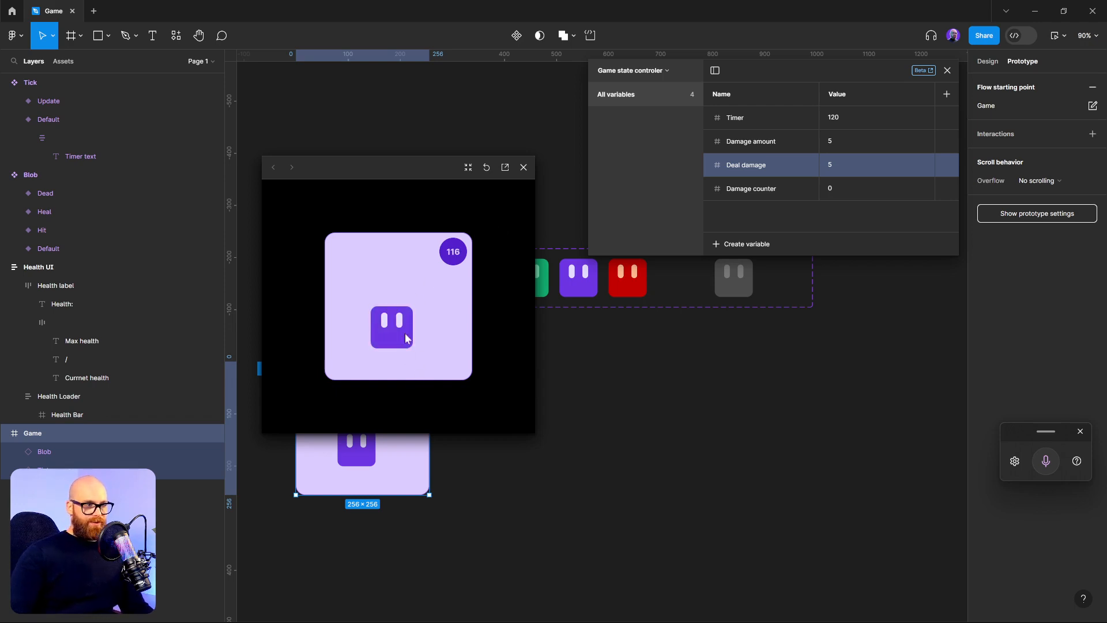
pyautogui.click(524, 167)
pyautogui.click(524, 468)
# - Move the Blob instance down to the bottom centre of the Game frame, at about X 92, Y 153
pyautogui.click(362, 461)
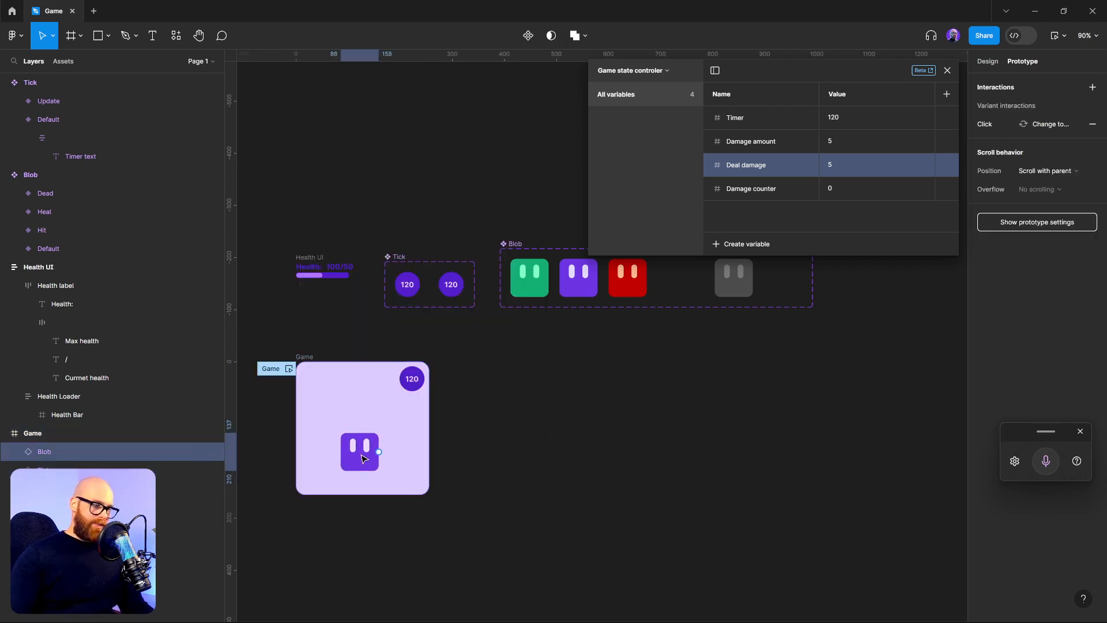
pyautogui.moveTo(363, 466); pyautogui.dragTo(368, 466)
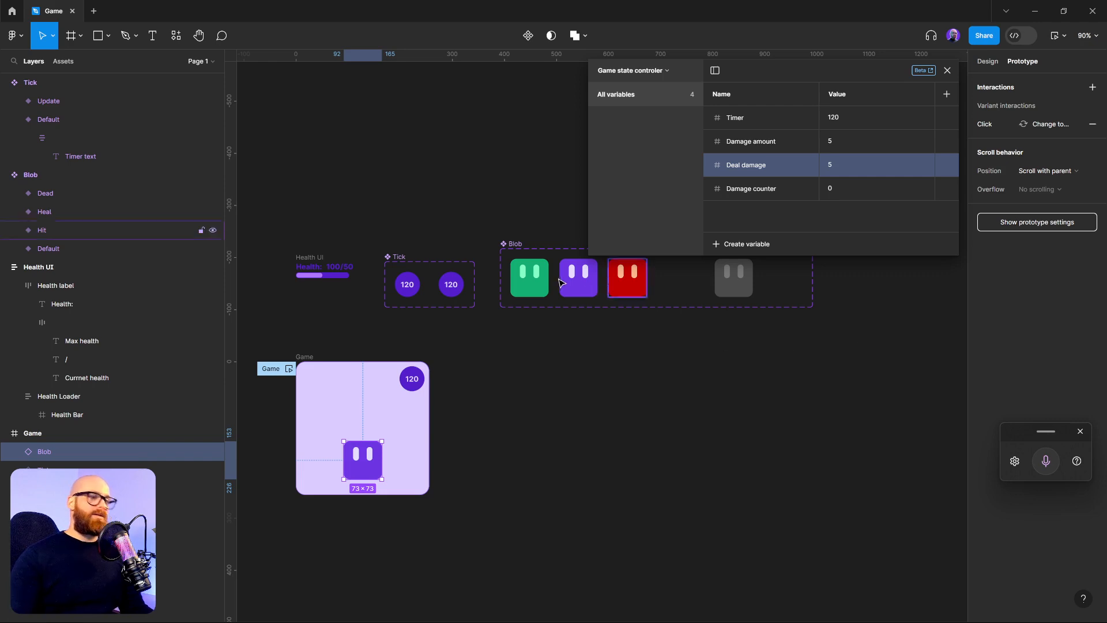
pyautogui.click(630, 391)
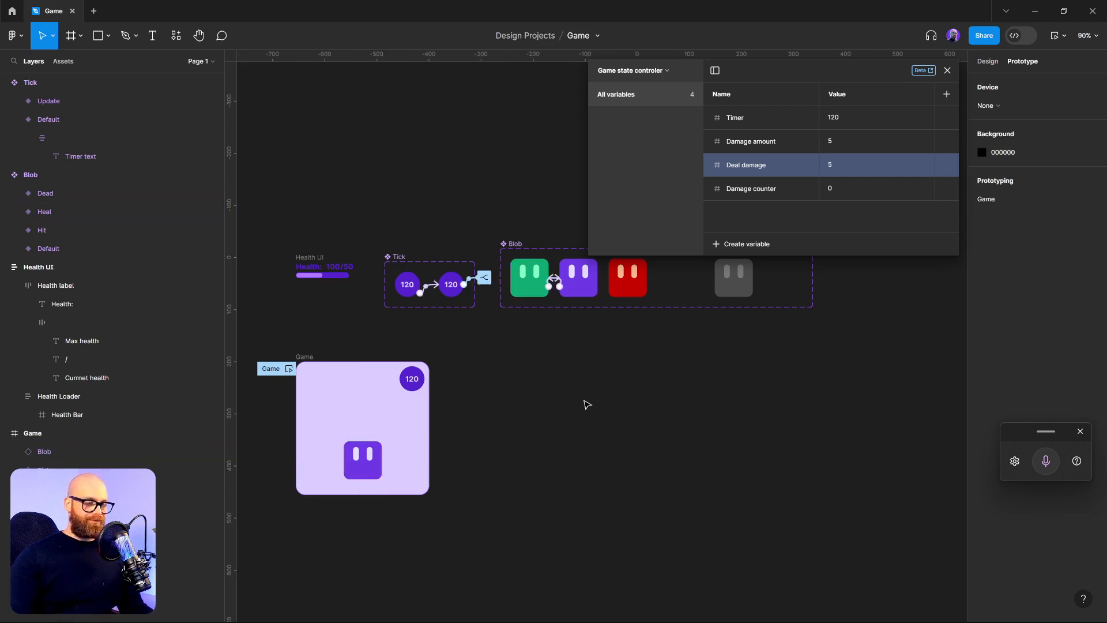
# - Add a Set variable action targeting Current health to the green Heal variant's After delay interaction
pyautogui.scroll(2, 496, 314)
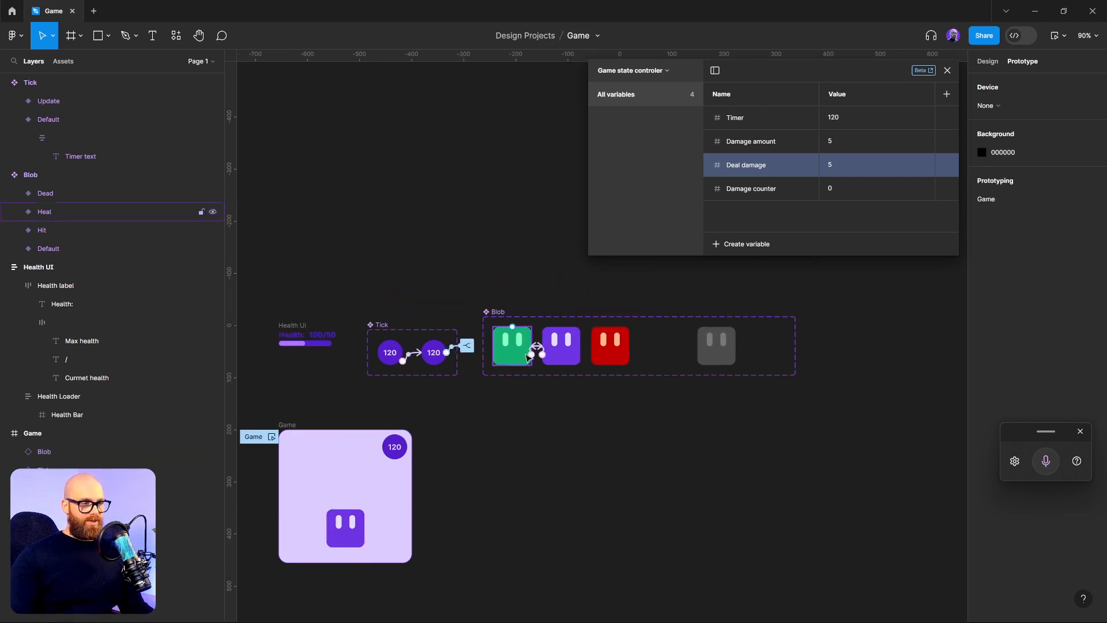
pyautogui.keyDown('ctrl'); pyautogui.scroll(3, 537, 346); pyautogui.keyUp('ctrl')
pyautogui.hscroll(-4, 731, 402)
pyautogui.scroll(-1, 732, 402)
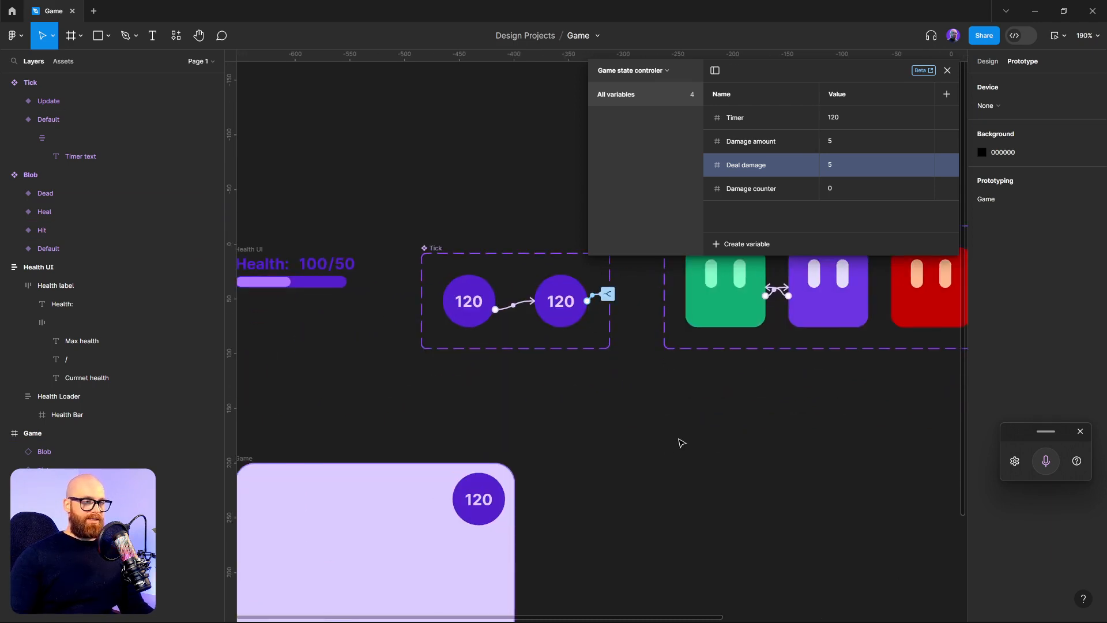
pyautogui.hscroll(5, 494, 360)
pyautogui.scroll(1, 495, 360)
pyautogui.click(494, 356)
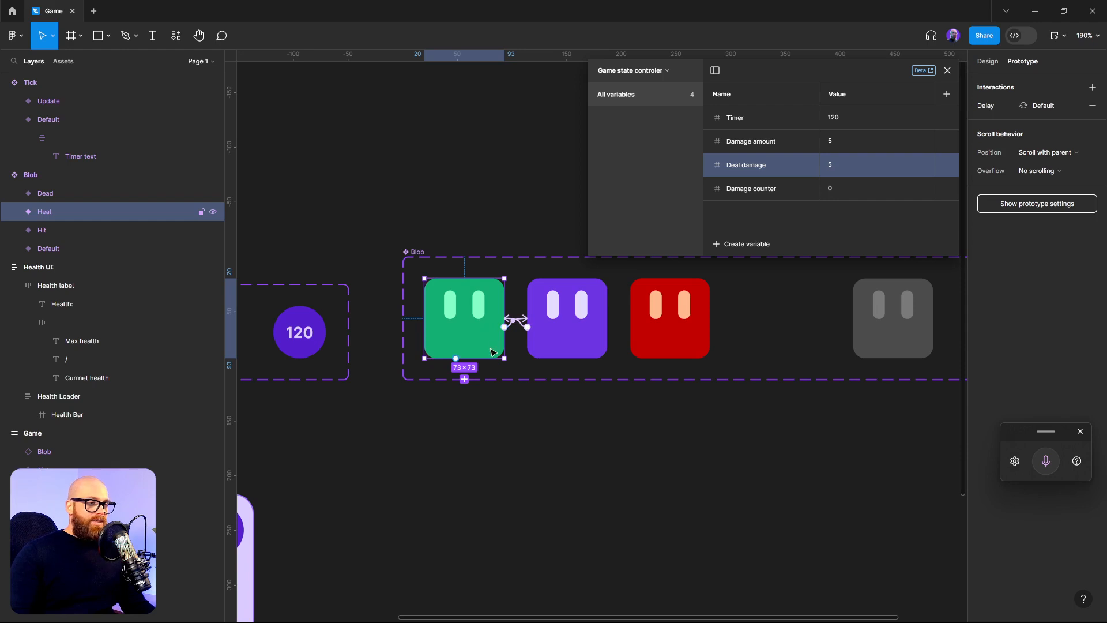
pyautogui.click(517, 326)
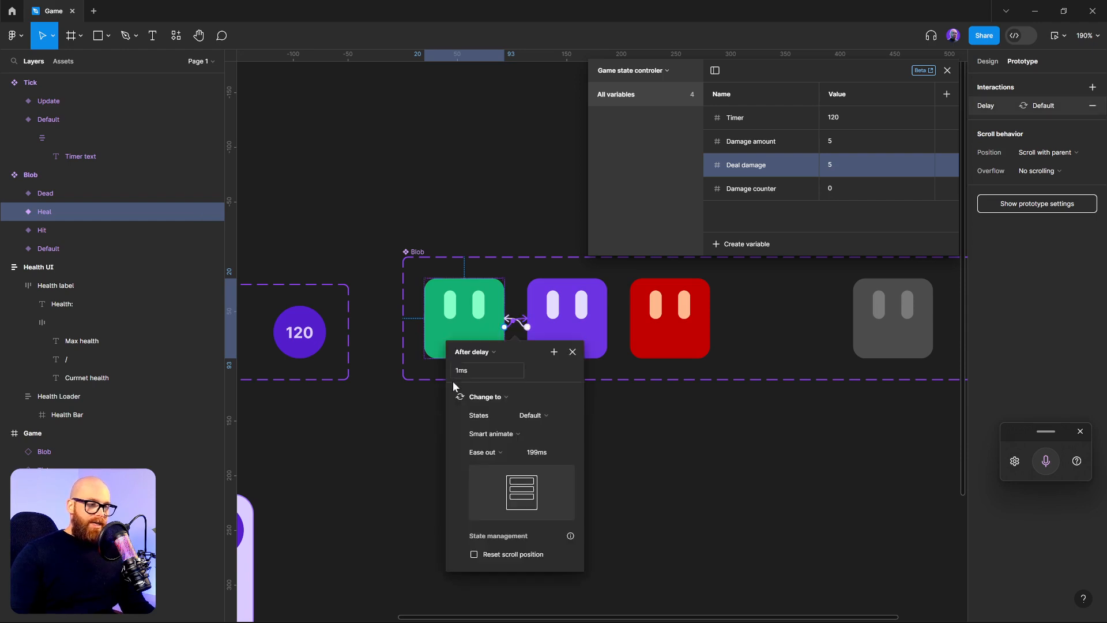
pyautogui.click(450, 397)
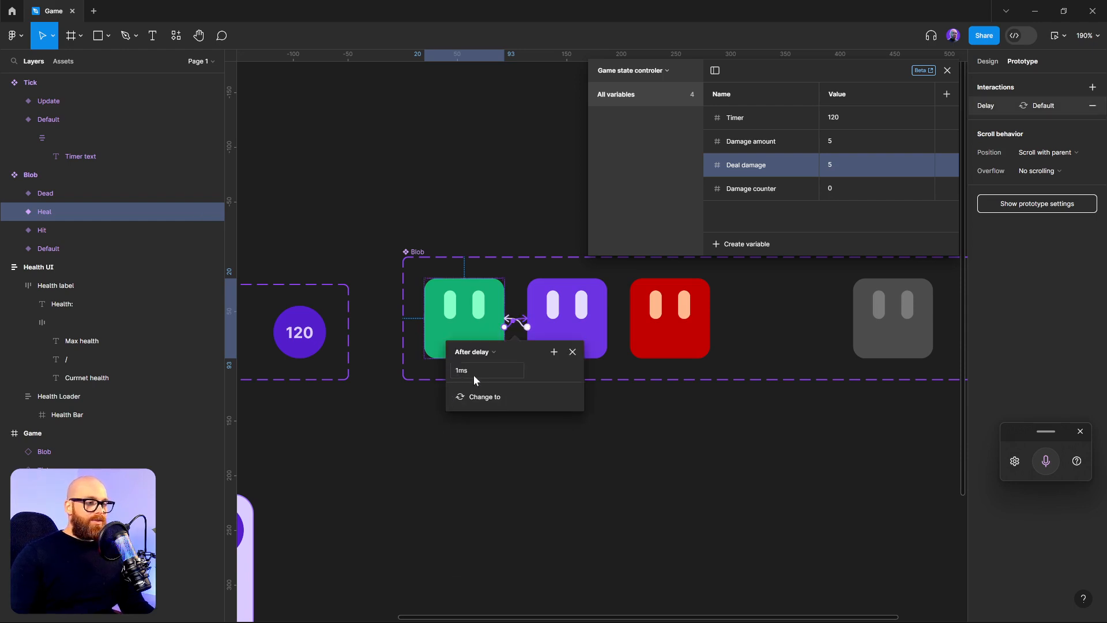
pyautogui.click(554, 352)
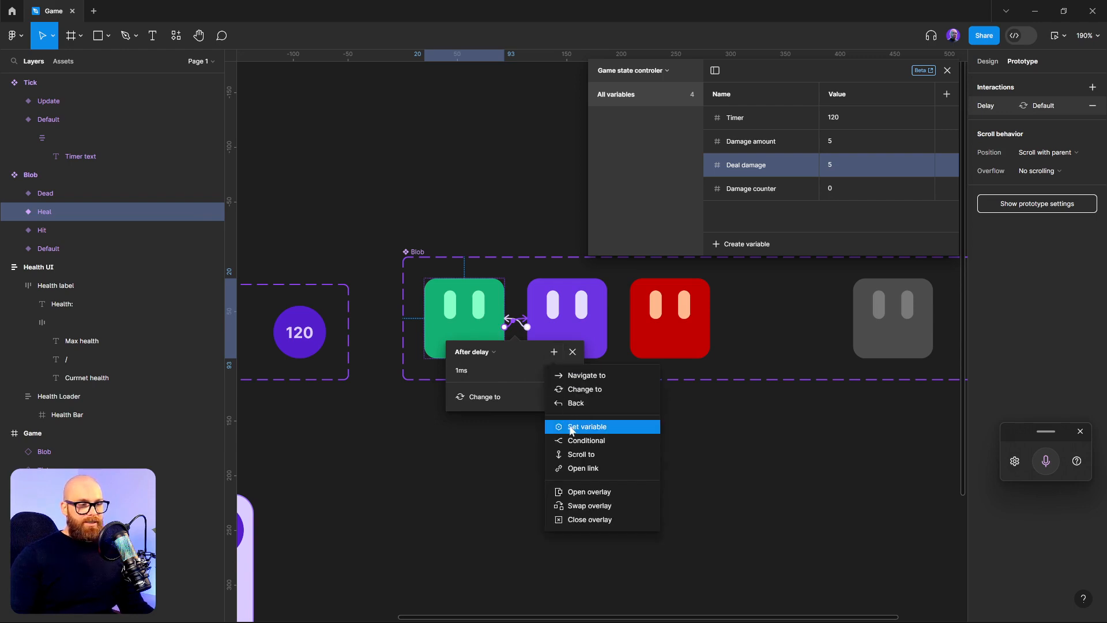
pyautogui.click(604, 430)
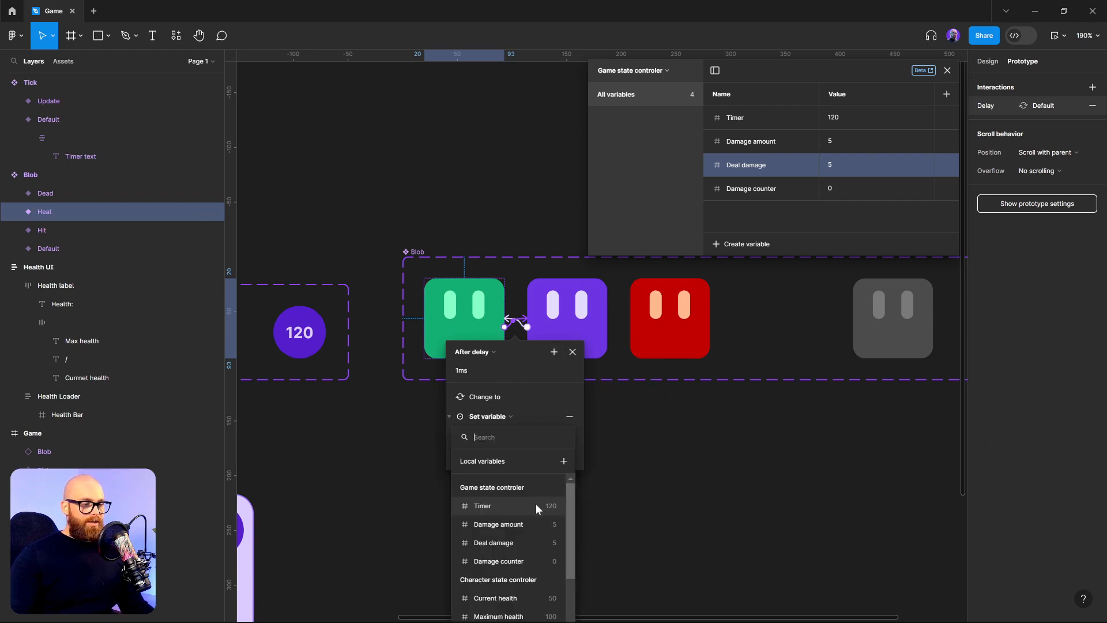
pyautogui.scroll(-2, 521, 565)
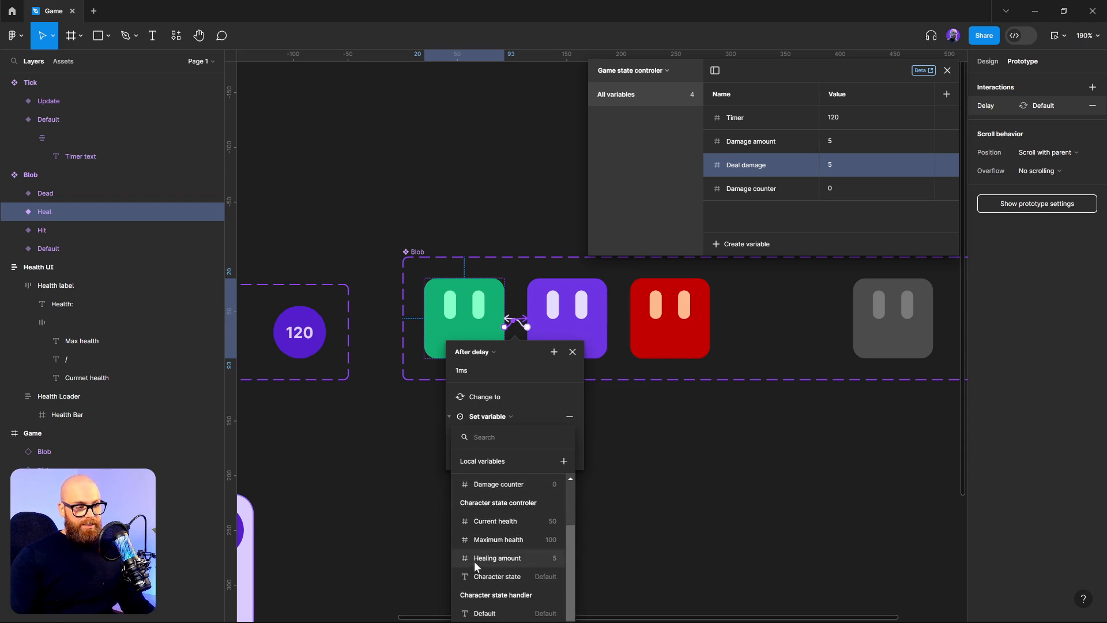
pyautogui.click(486, 523)
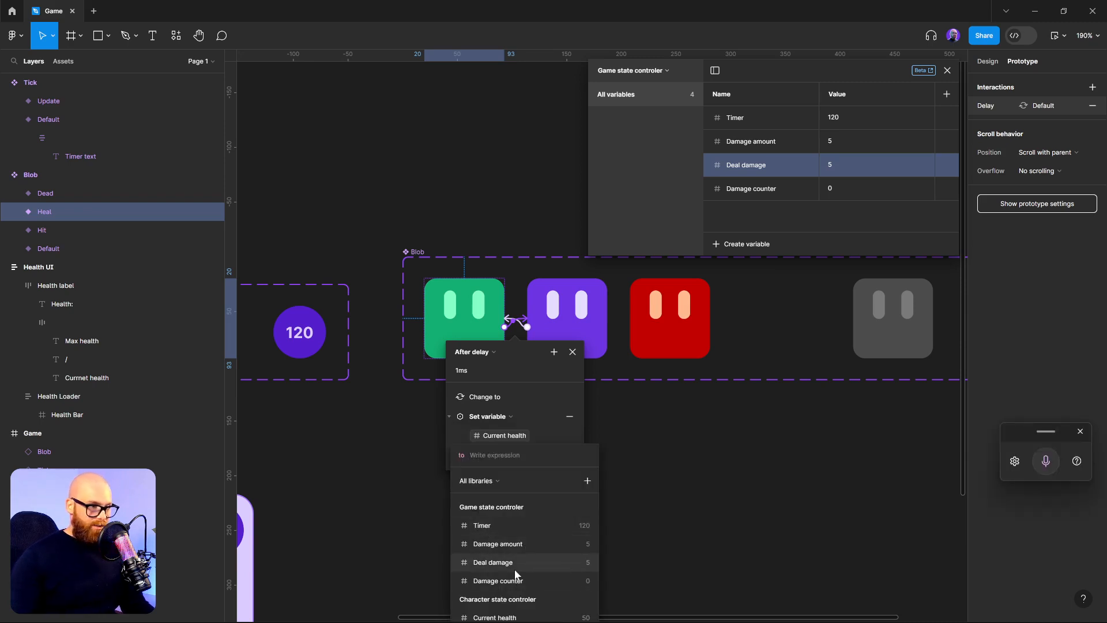
# - Set the Current health action's expression to Current health + Healing amount and collapse the action
pyautogui.write('cu')
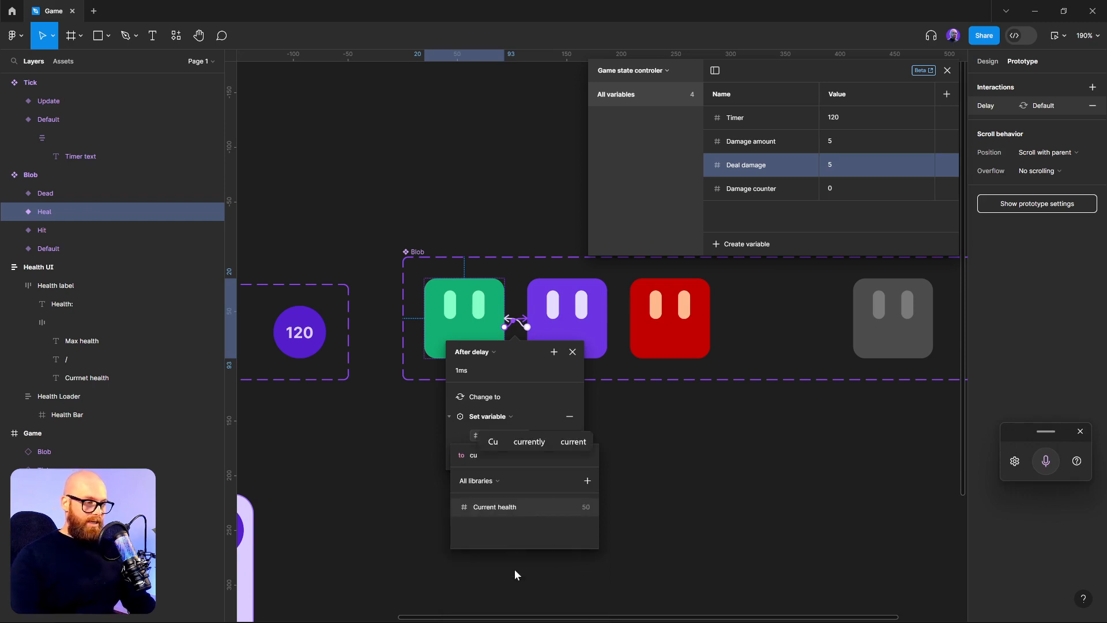
pyautogui.click(528, 513)
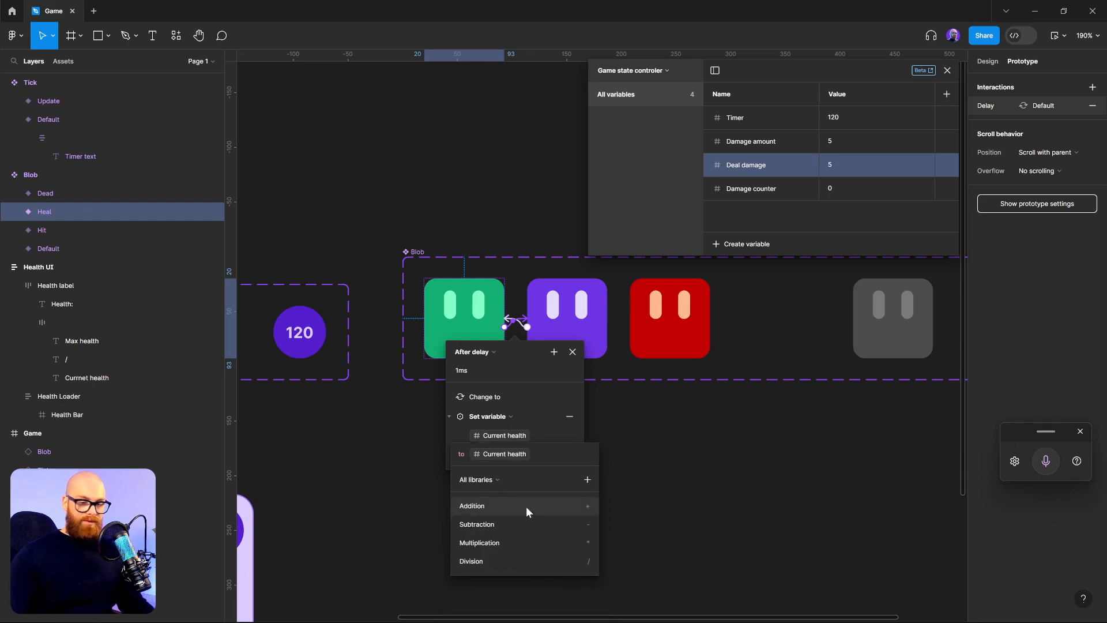
pyautogui.click(526, 506)
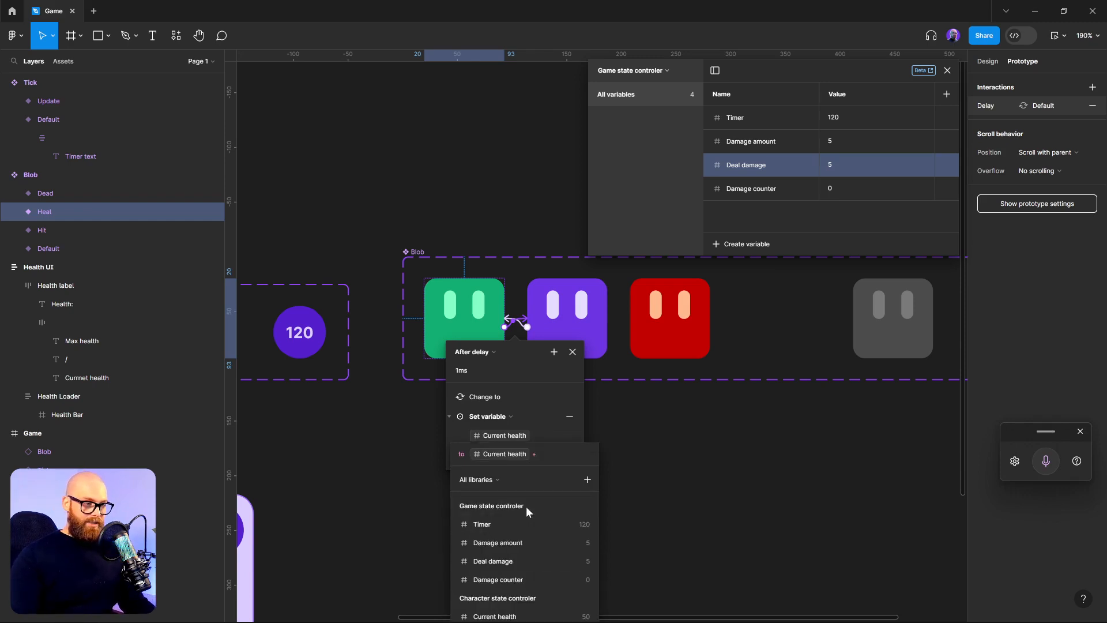
pyautogui.write('h')
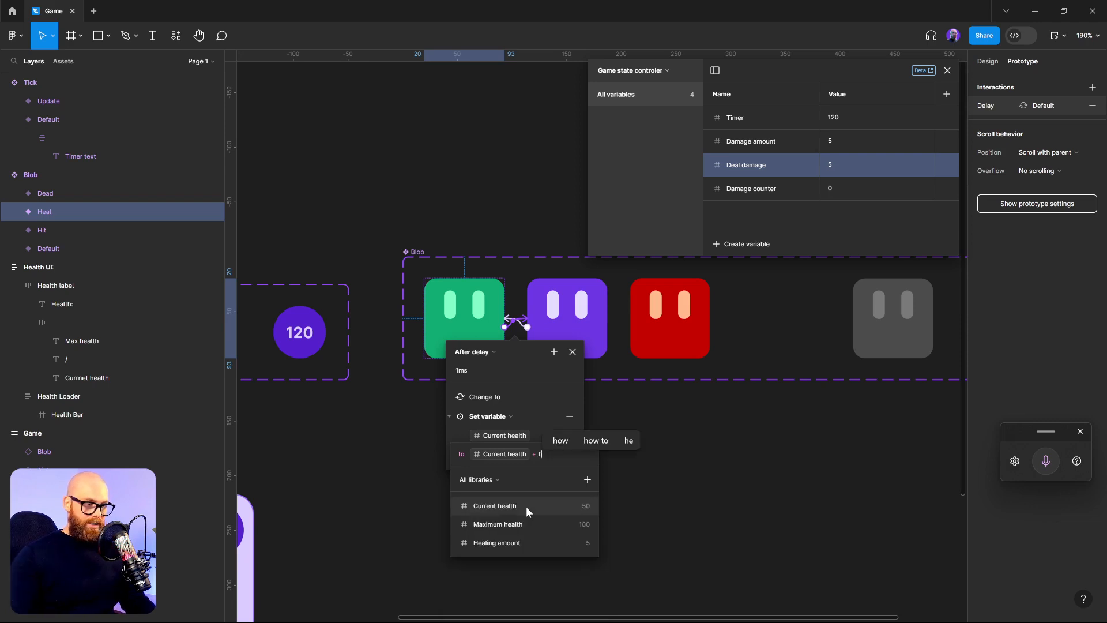
pyautogui.click(524, 543)
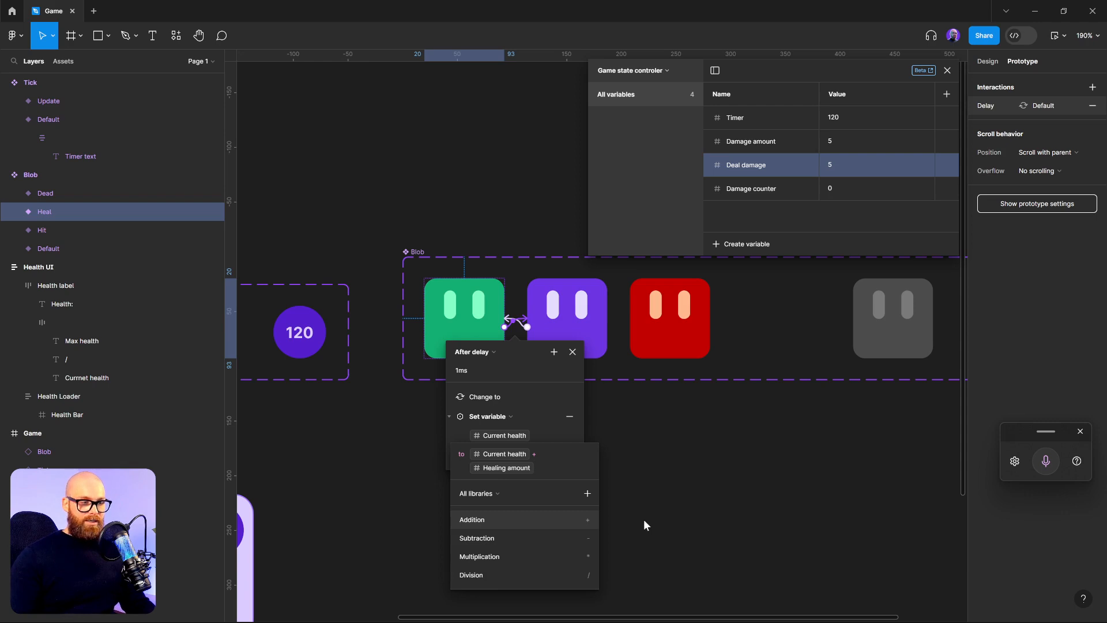
pyautogui.write('+')
pyautogui.press('BackSpace')
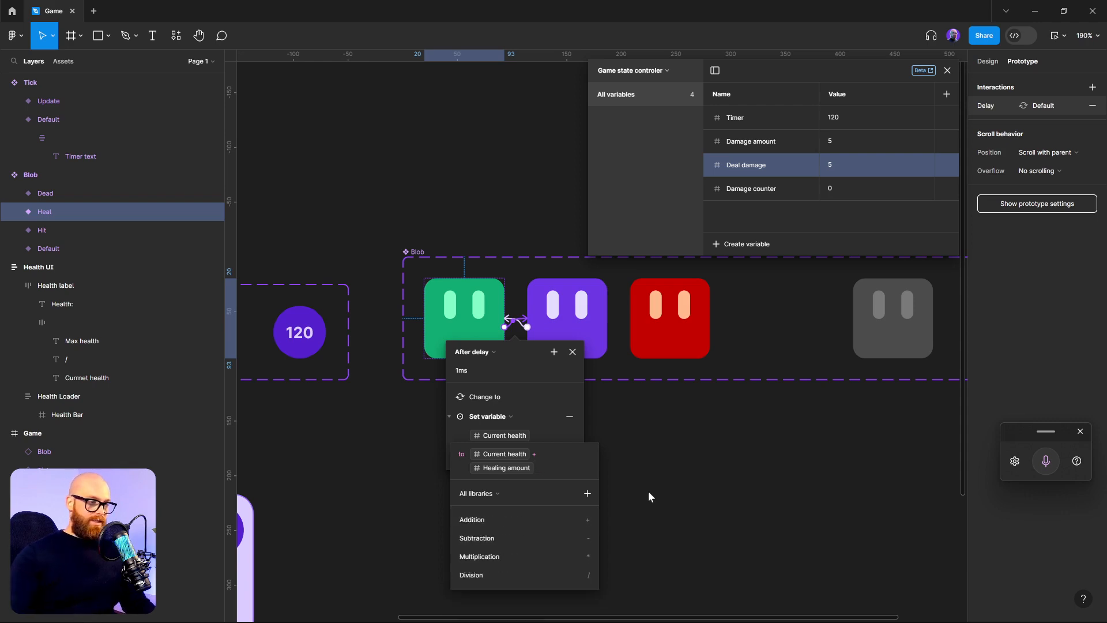
pyautogui.click(649, 491)
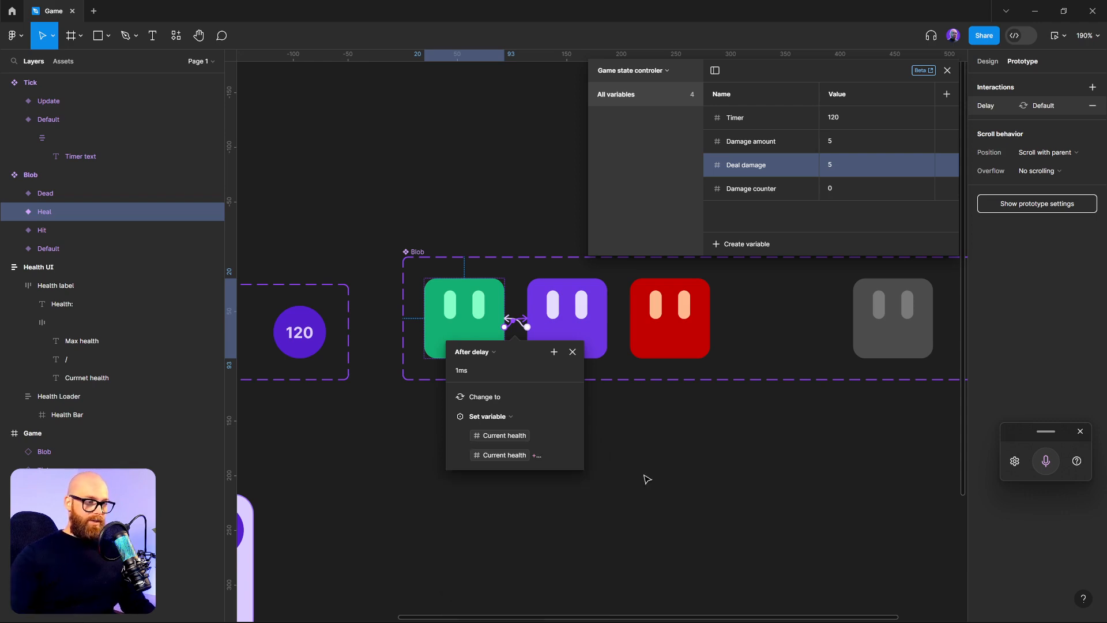
pyautogui.click(449, 416)
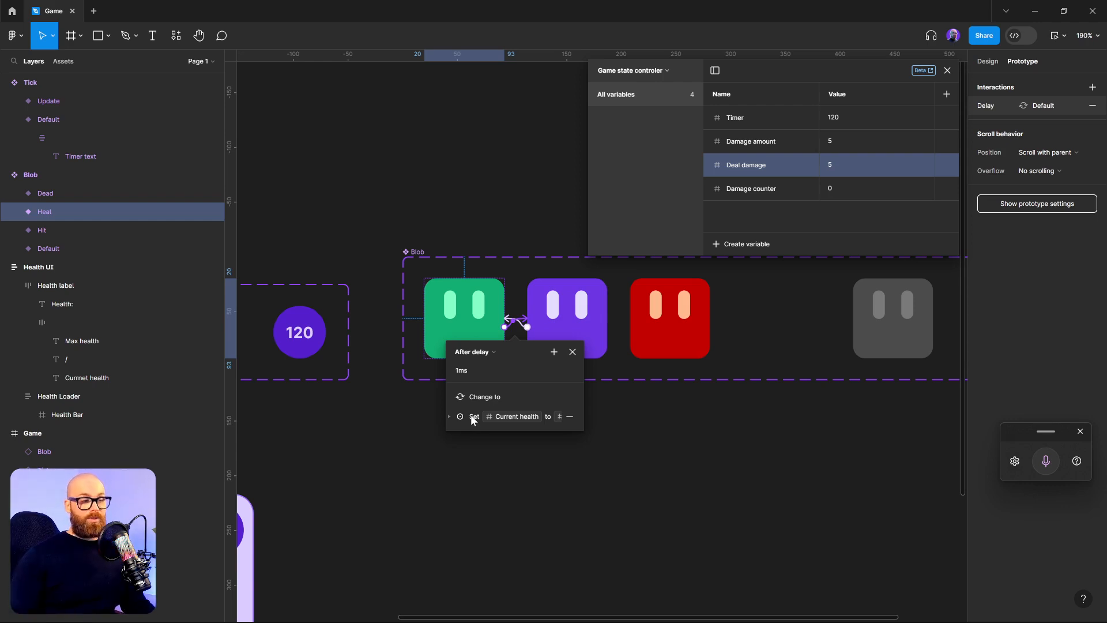
# - Add a Conditional action with the condition Current health < Maximum health to the same interaction and collapse it
pyautogui.click(554, 352)
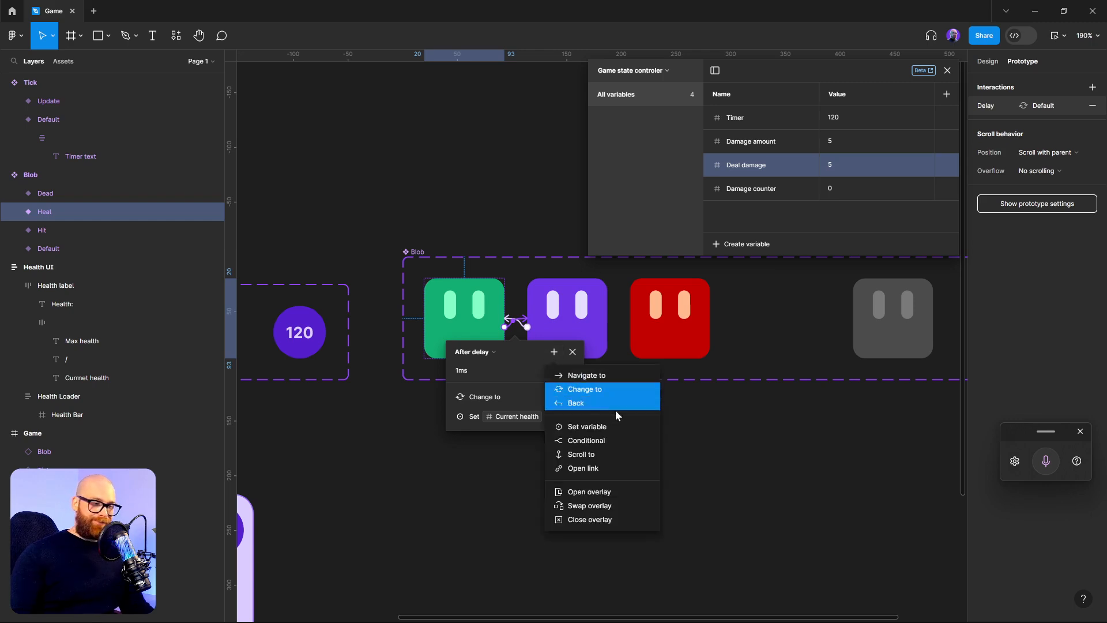
pyautogui.click(607, 441)
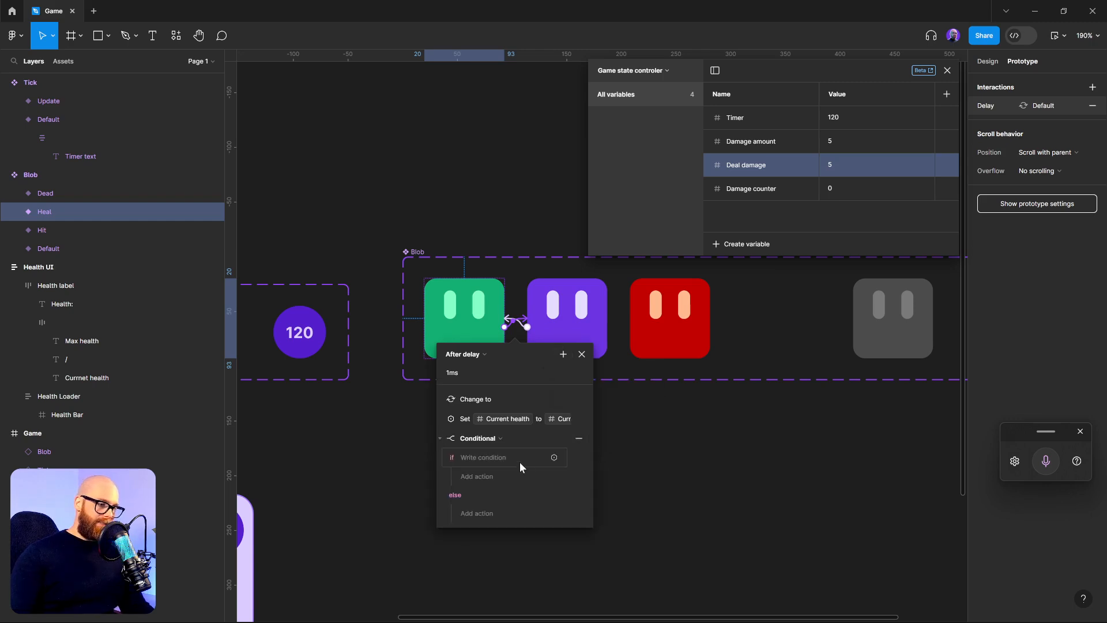
pyautogui.click(555, 458)
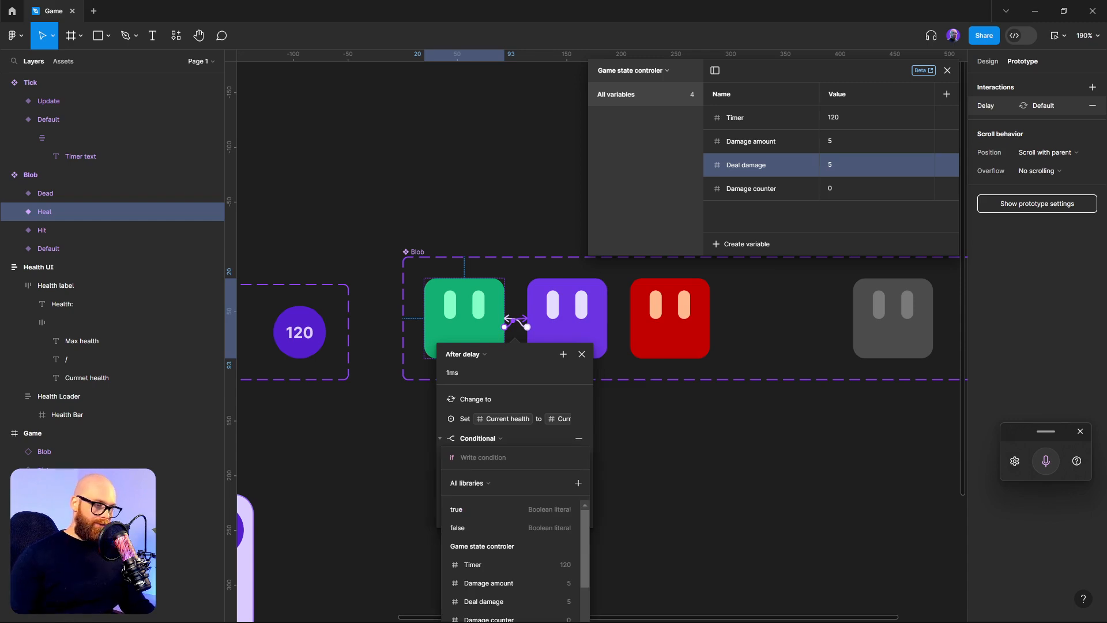
pyautogui.write('h')
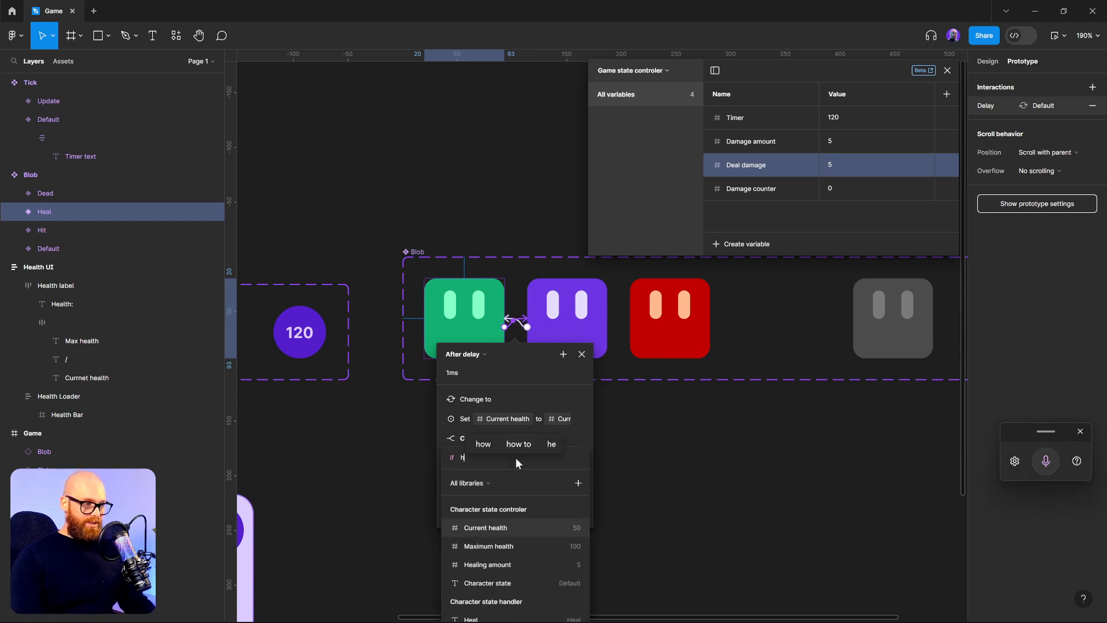
pyautogui.click(478, 530)
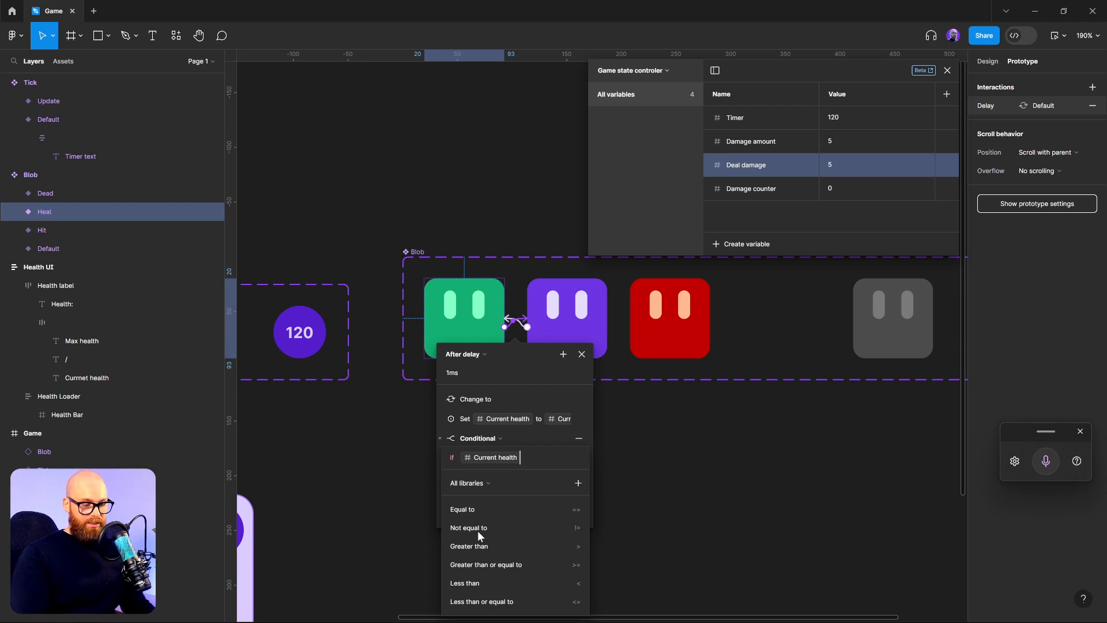
pyautogui.click(485, 583)
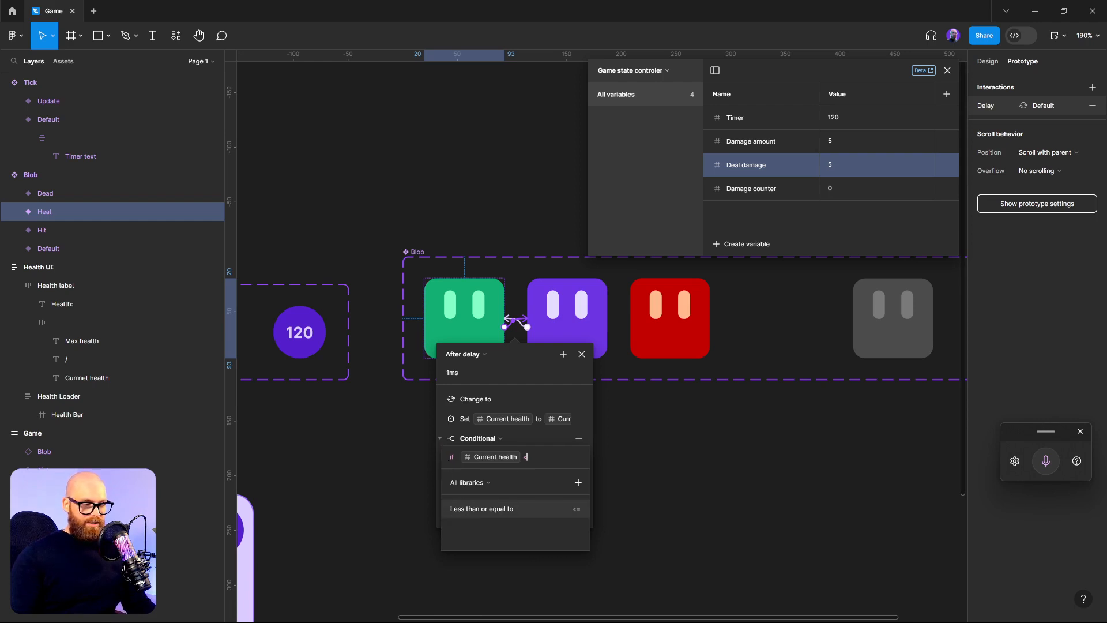
pyautogui.write('ma')
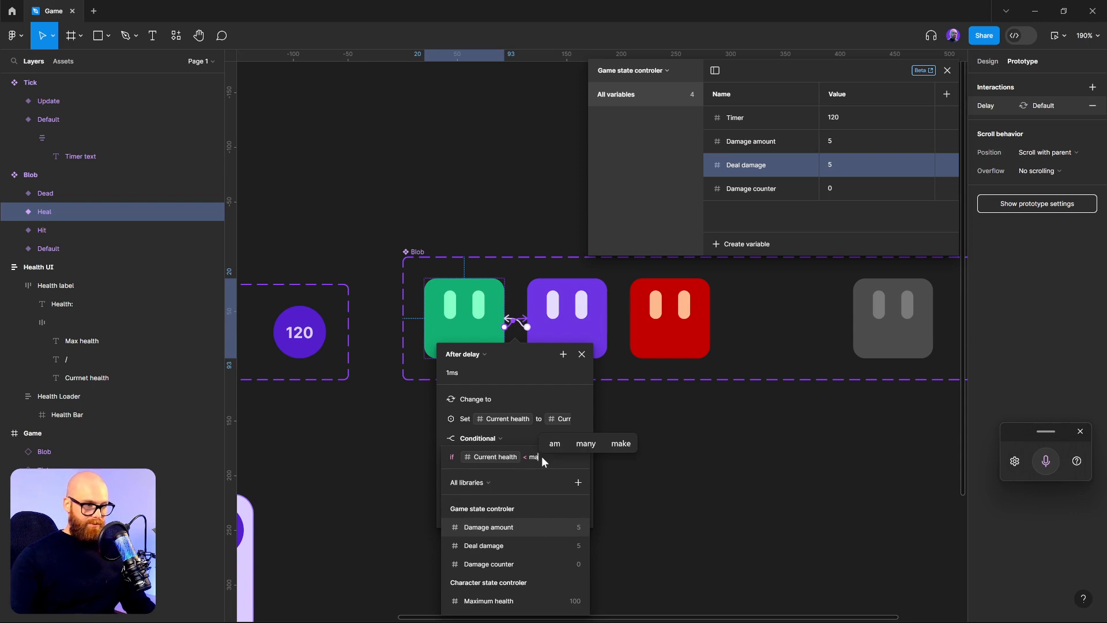
pyautogui.click(497, 600)
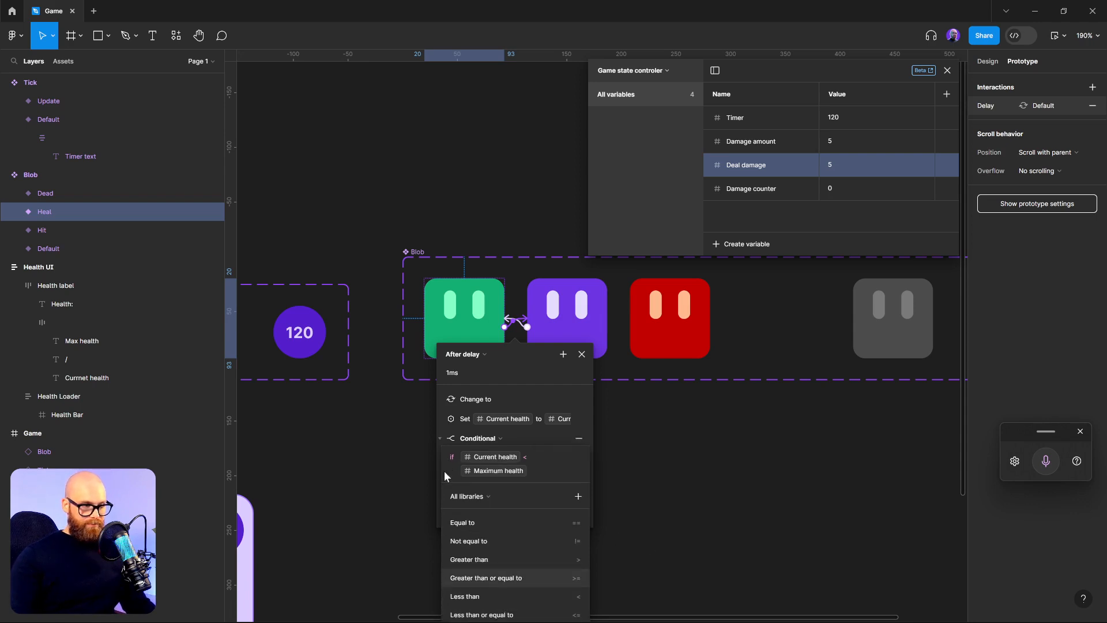
pyautogui.click(438, 438)
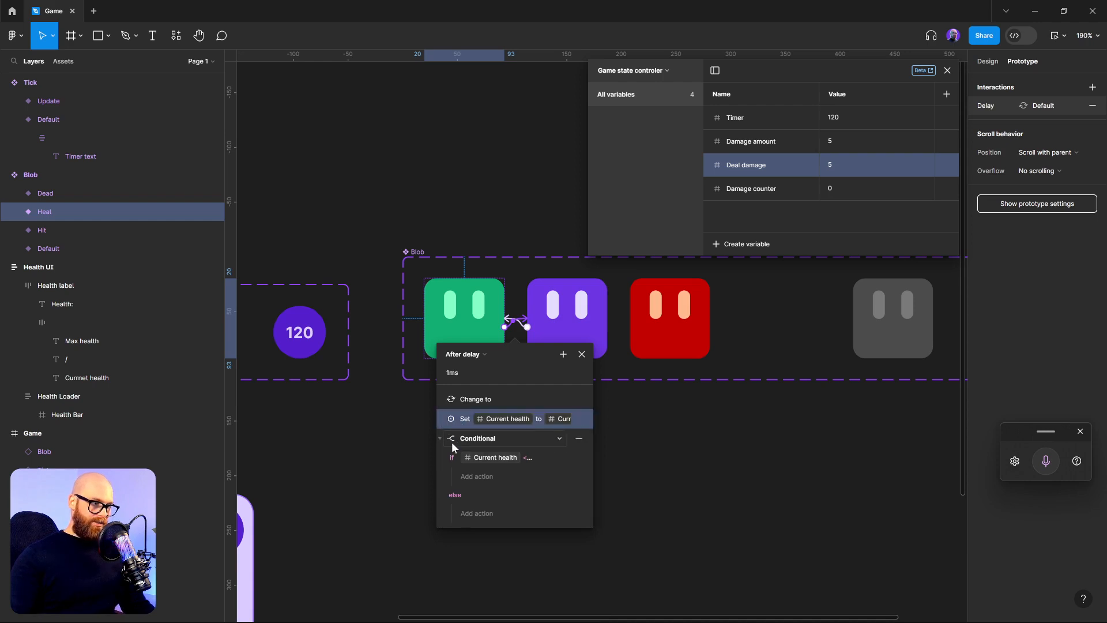
pyautogui.click(452, 440)
pyautogui.click(452, 437)
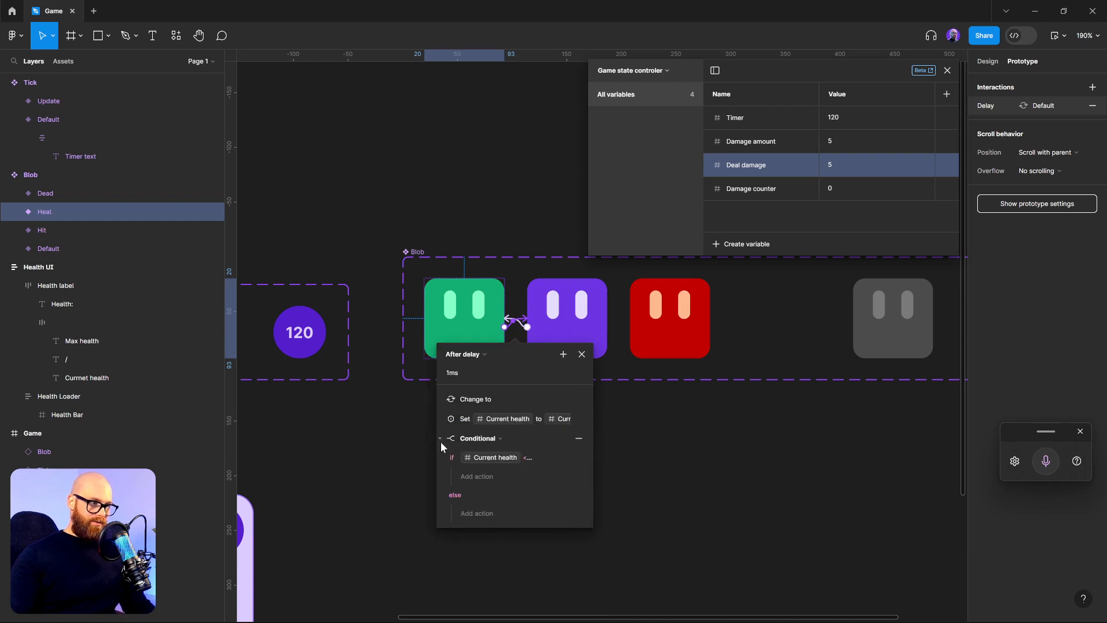
pyautogui.click(440, 439)
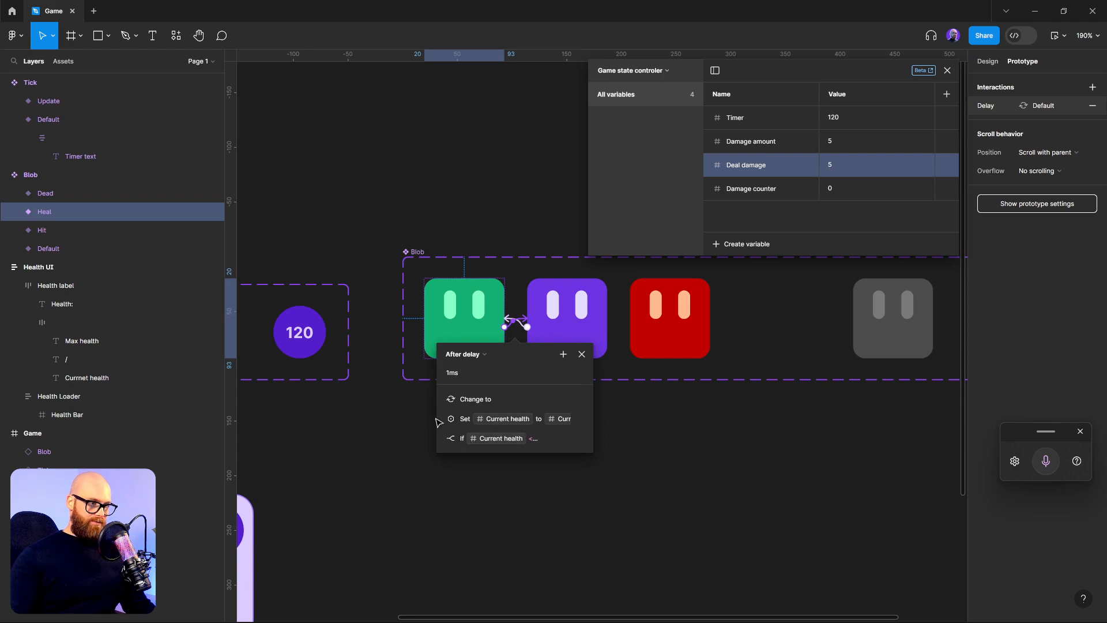
# - Add a Set variable action targeting Current health to the if branch of the Heal variant's Conditional
pyautogui.click(439, 438)
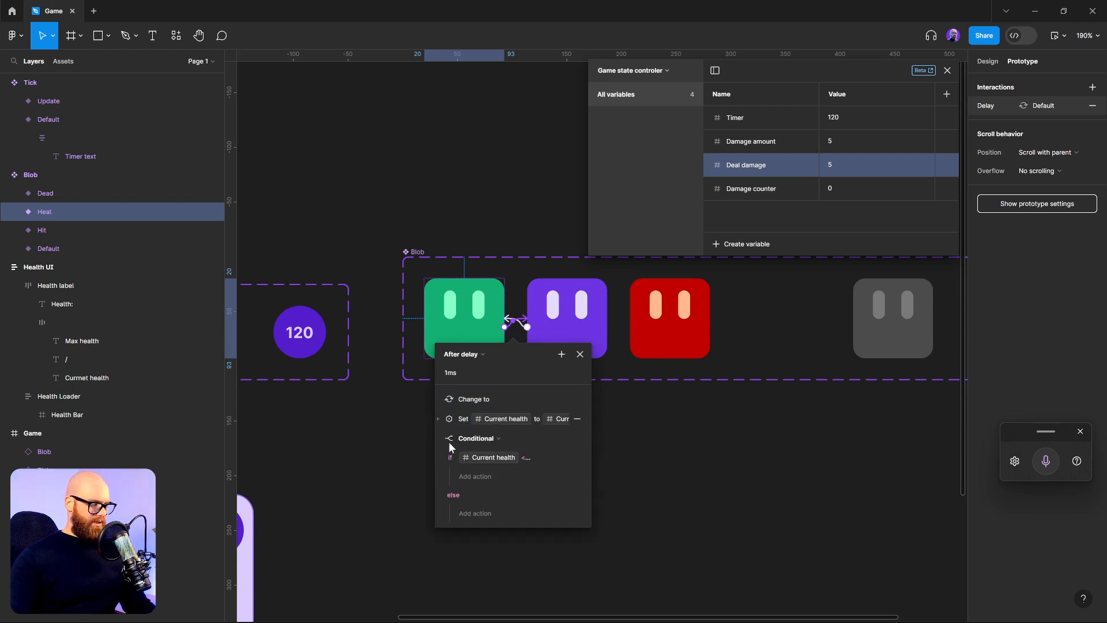
pyautogui.click(461, 476)
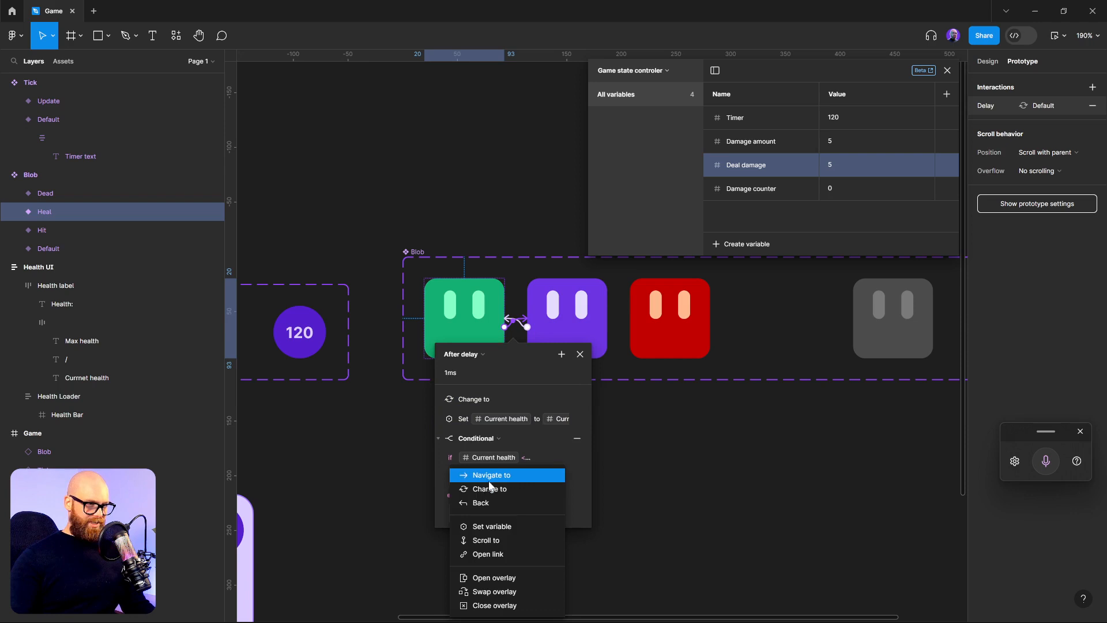
pyautogui.click(482, 526)
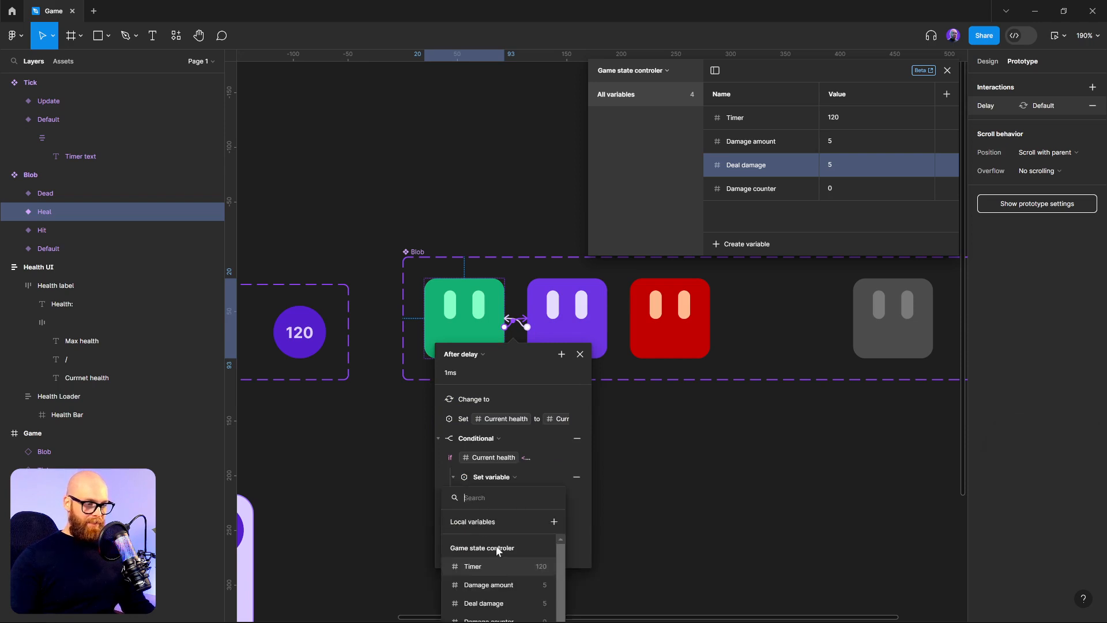
pyautogui.scroll(-3, 522, 544)
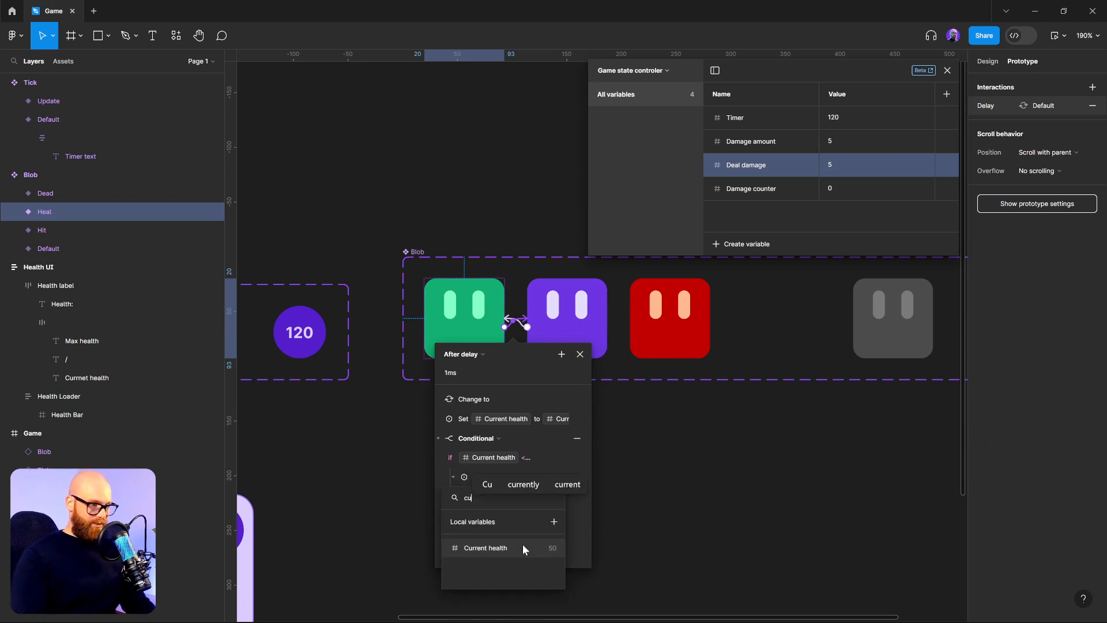
pyautogui.click(522, 544)
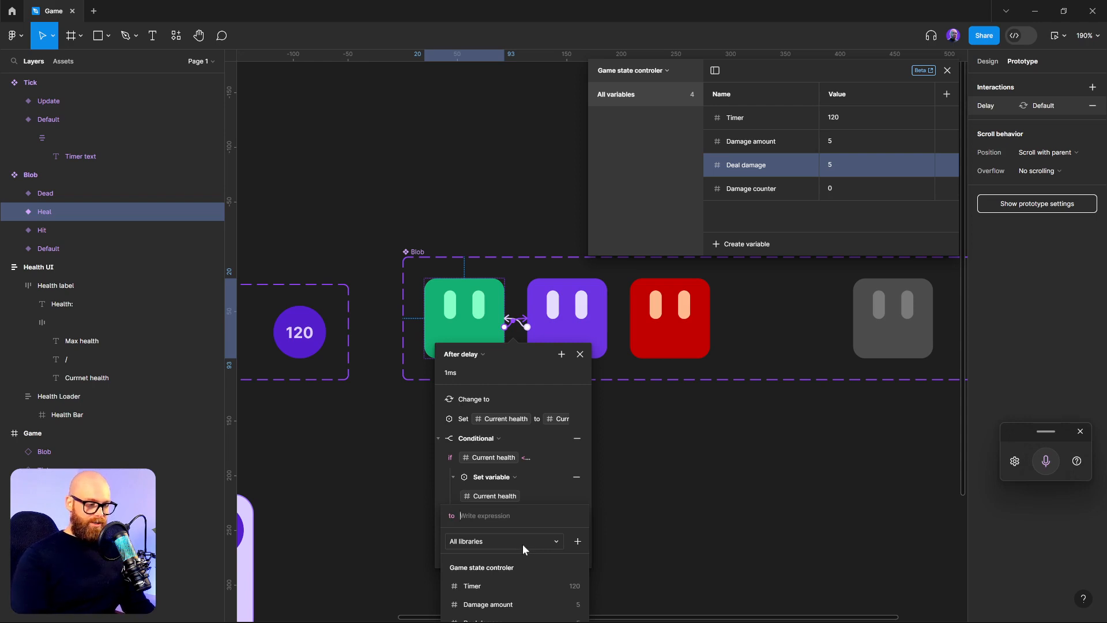
# - Set the nested action's expression to Current health + Healing amount and collapse the Conditional
pyautogui.write('cur')
pyautogui.press('Return')
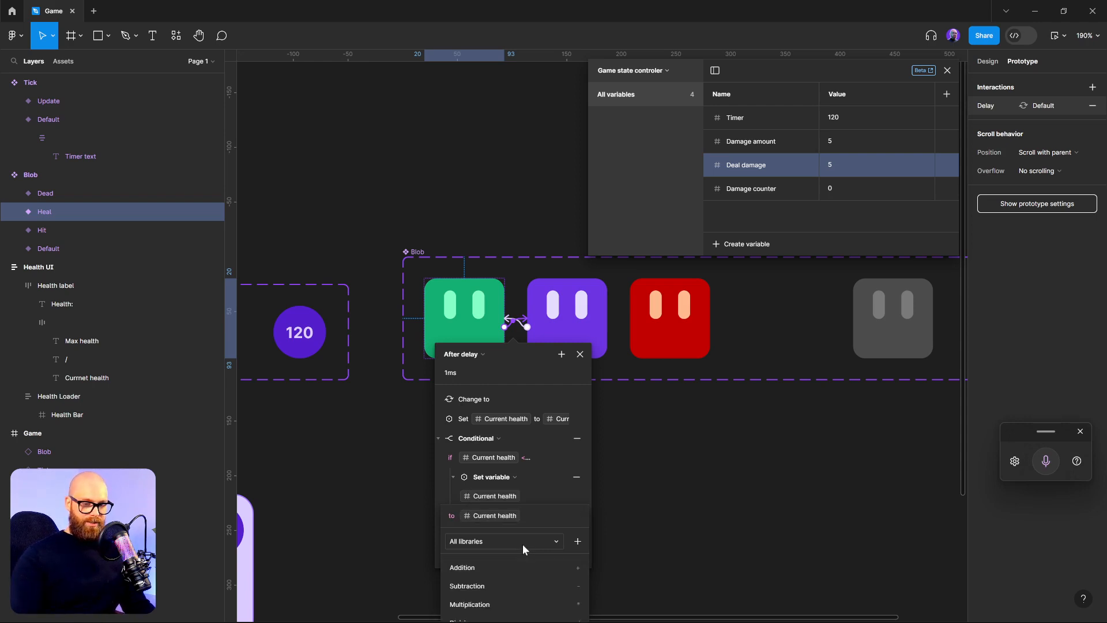
pyautogui.write('+h')
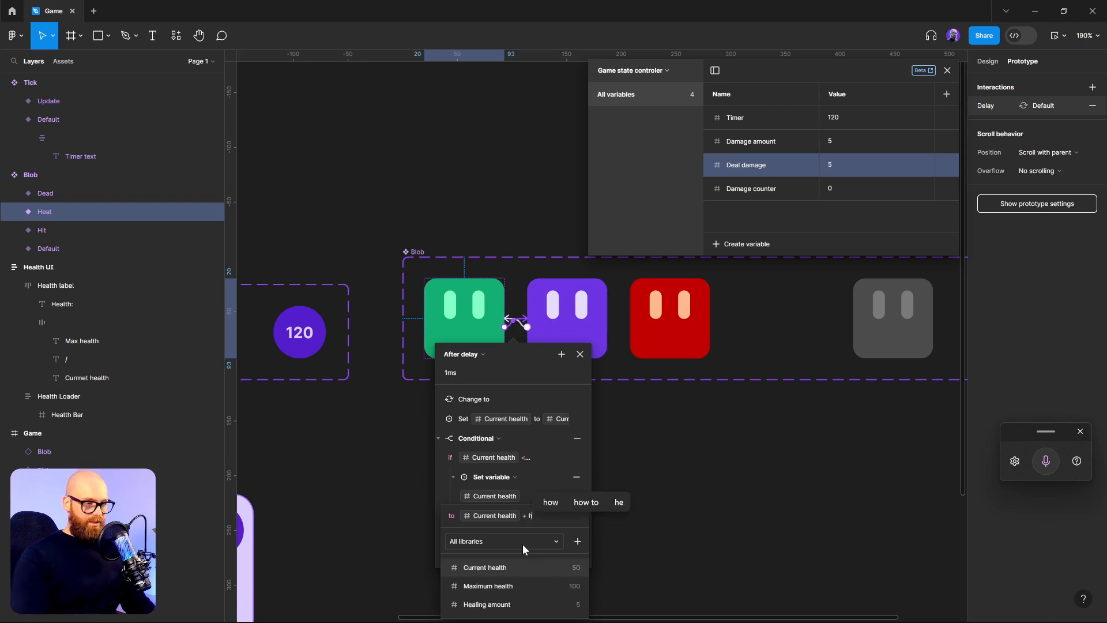
pyautogui.click(527, 601)
pyautogui.click(453, 440)
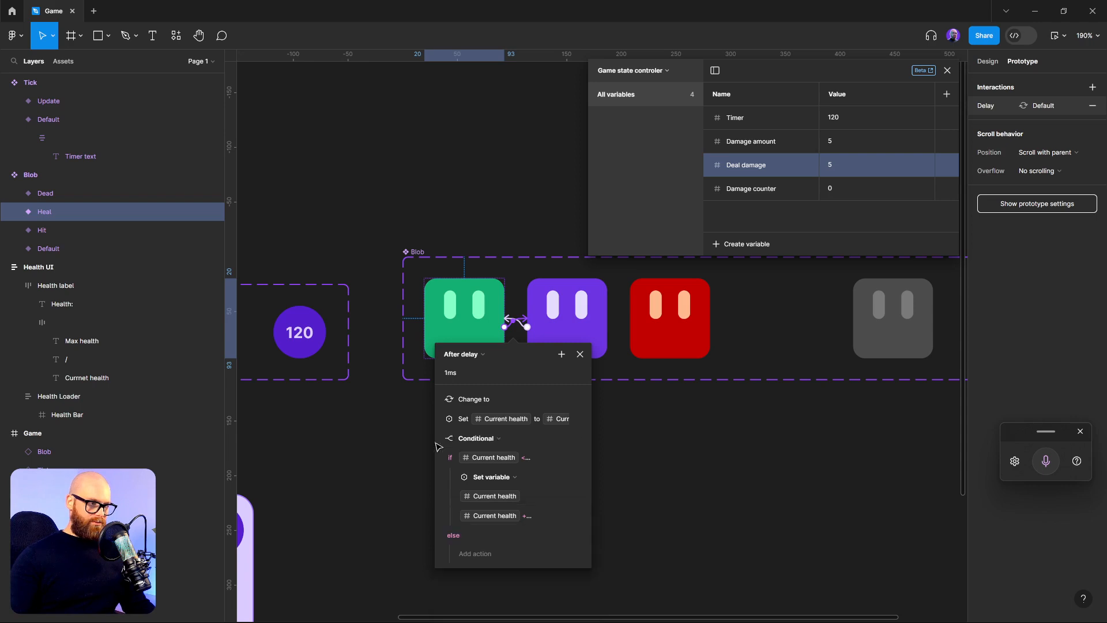
pyautogui.click(454, 441)
# - Delete the standalone Set Current health action outside the Conditional and check the Conditional's contents
pyautogui.click(577, 419)
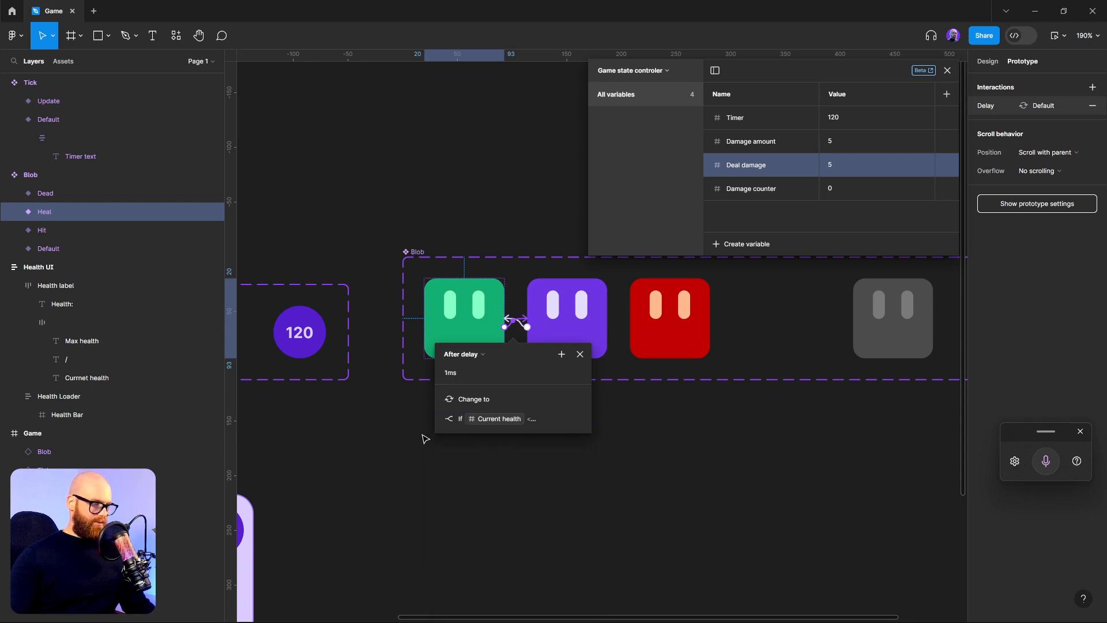
pyautogui.click(440, 420)
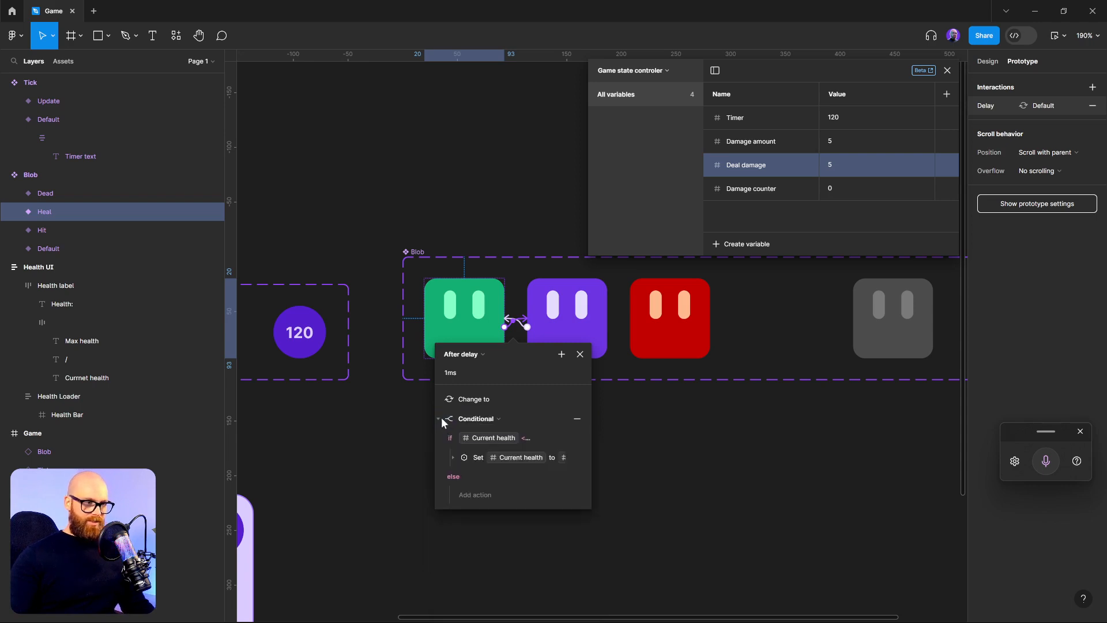
pyautogui.click(438, 418)
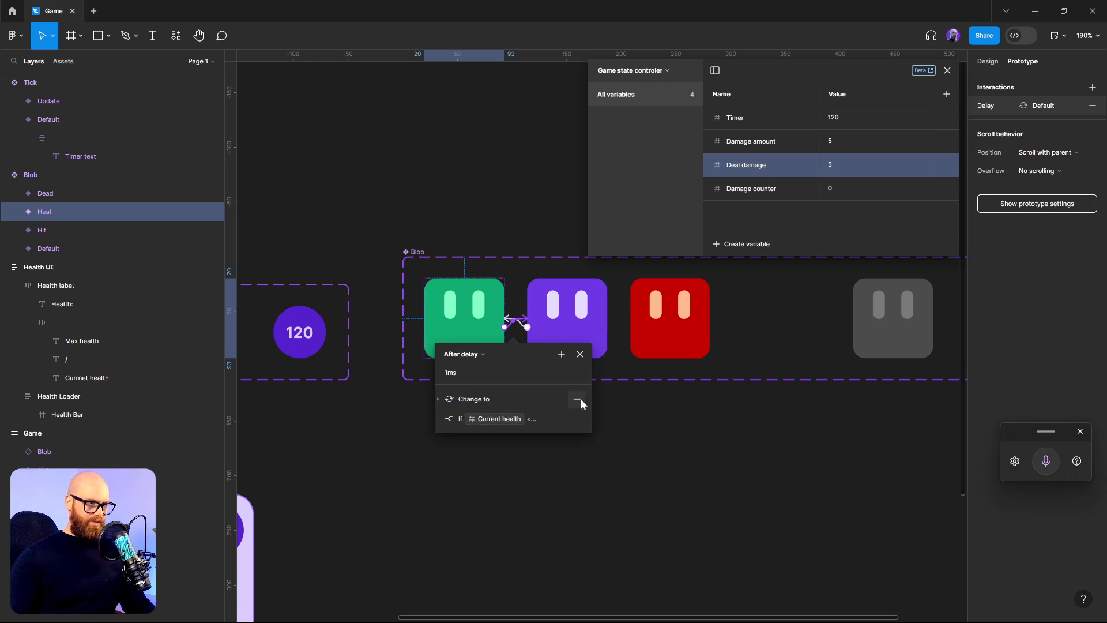
# - Replace the Change to action before the Conditional with a new one after it, set to the Default state, and close the interaction
pyautogui.click(439, 399)
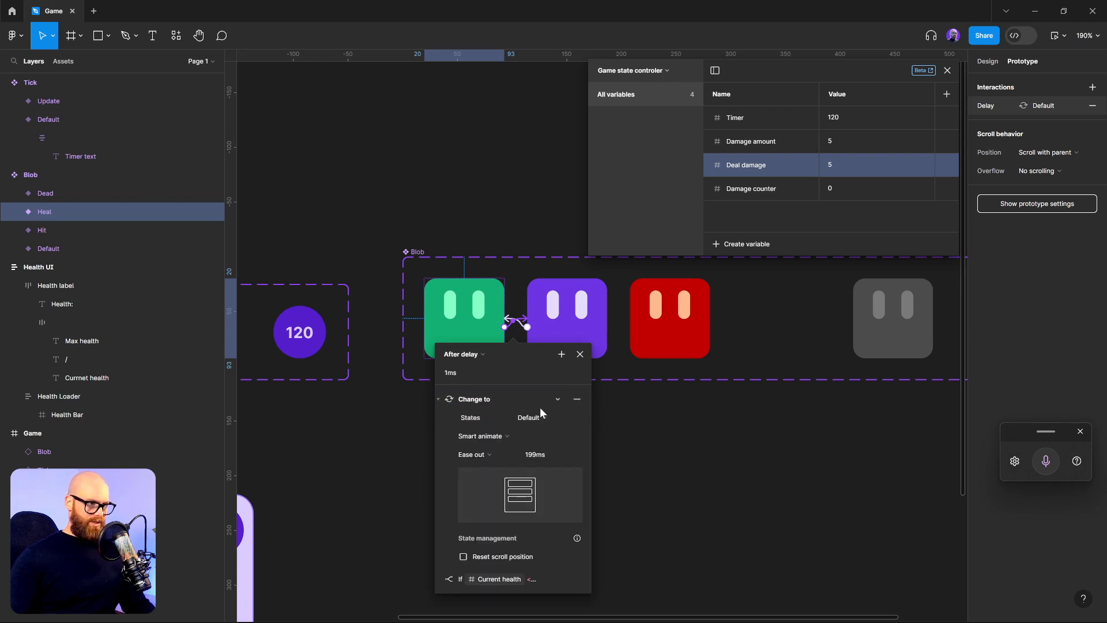
pyautogui.click(579, 399)
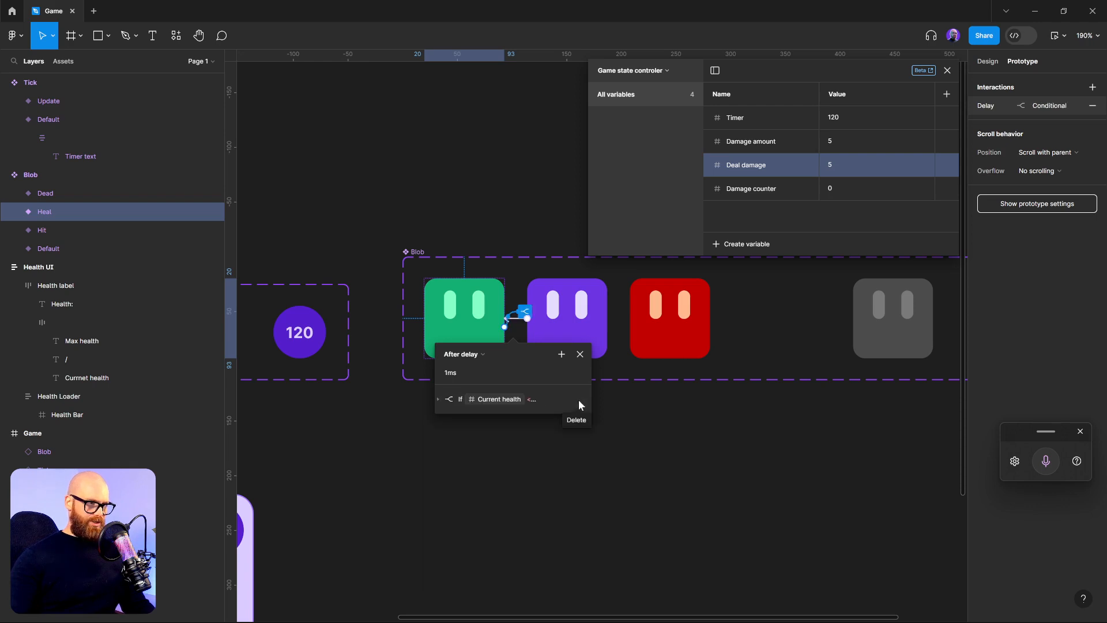
pyautogui.click(561, 354)
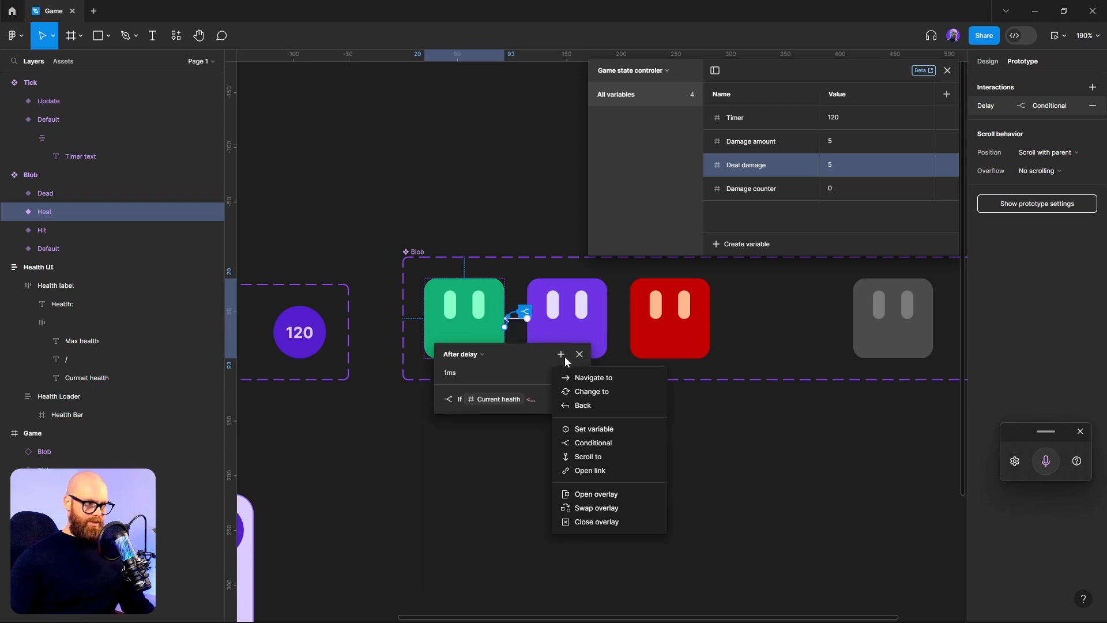
pyautogui.click(602, 393)
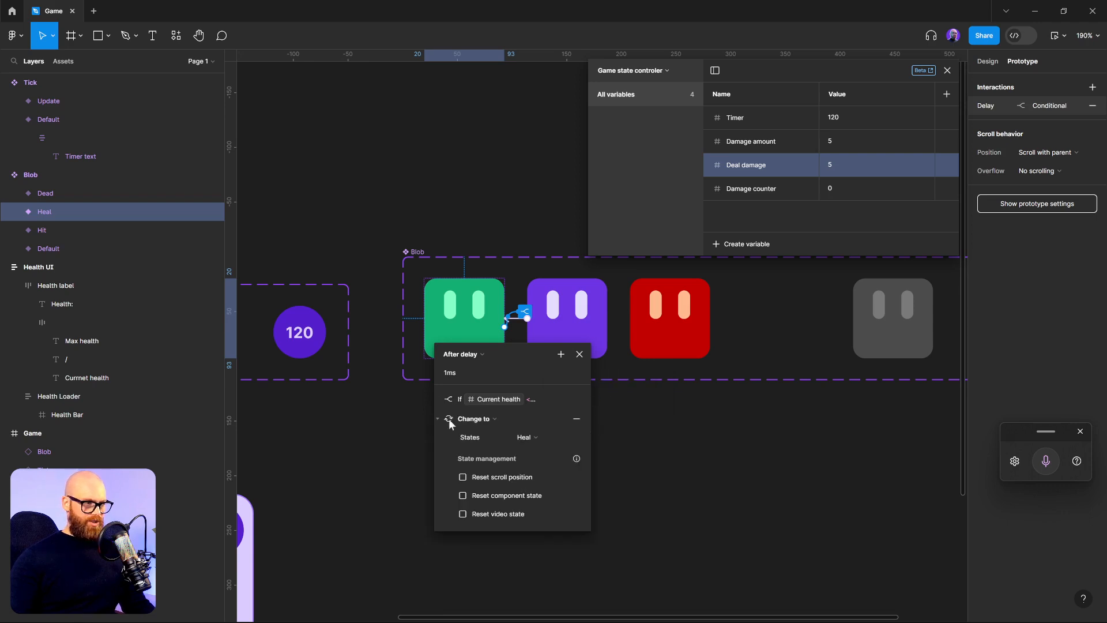
pyautogui.click(530, 438)
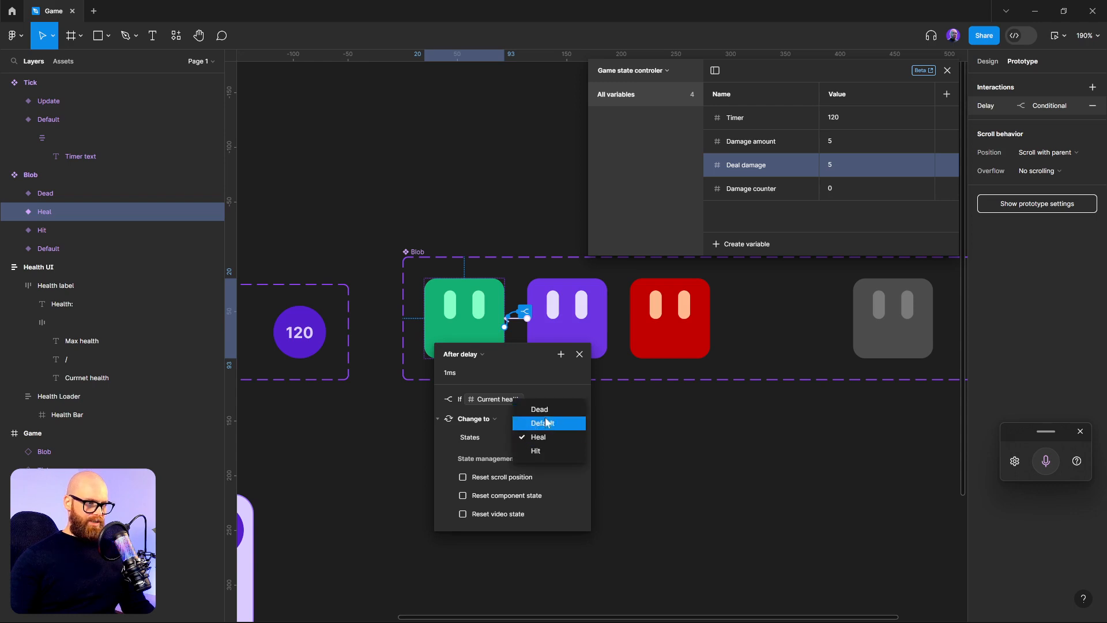
pyautogui.click(550, 423)
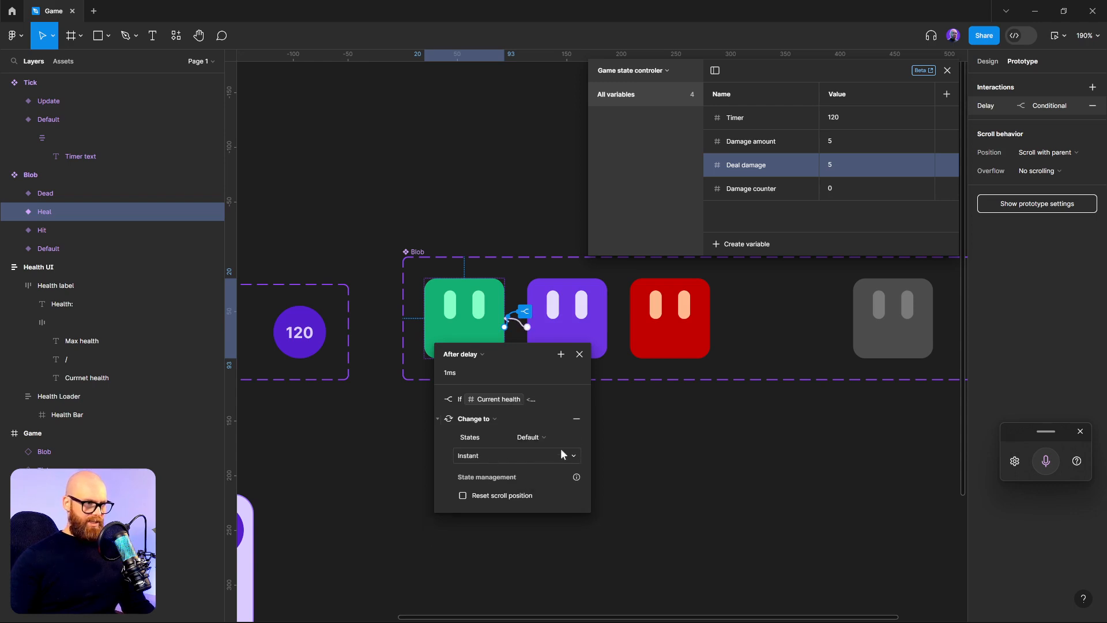
pyautogui.click(439, 419)
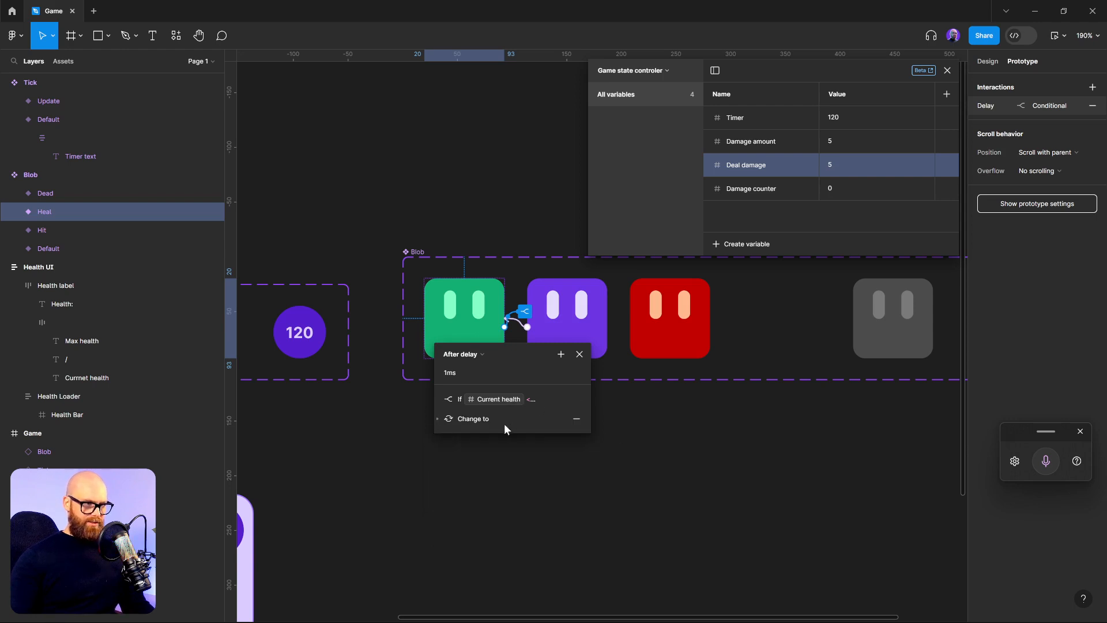
pyautogui.click(589, 504)
# - Preview the Game flow, try the blob's interaction, and close the preview
pyautogui.scroll(-5, 613, 499)
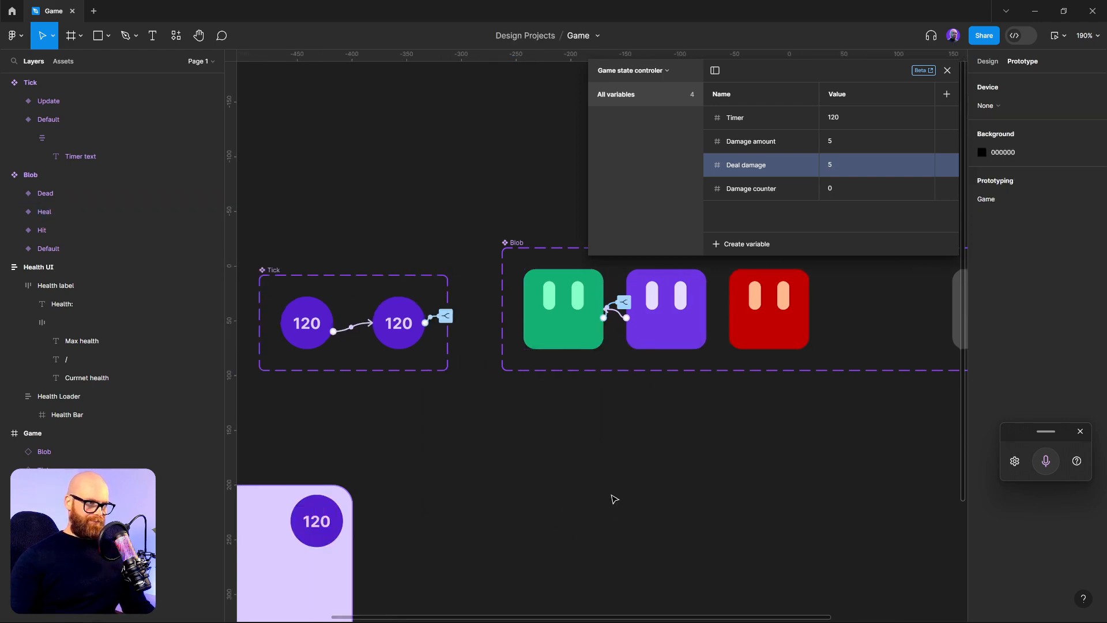
pyautogui.scroll(-3, 621, 388)
pyautogui.scroll(2, 598, 458)
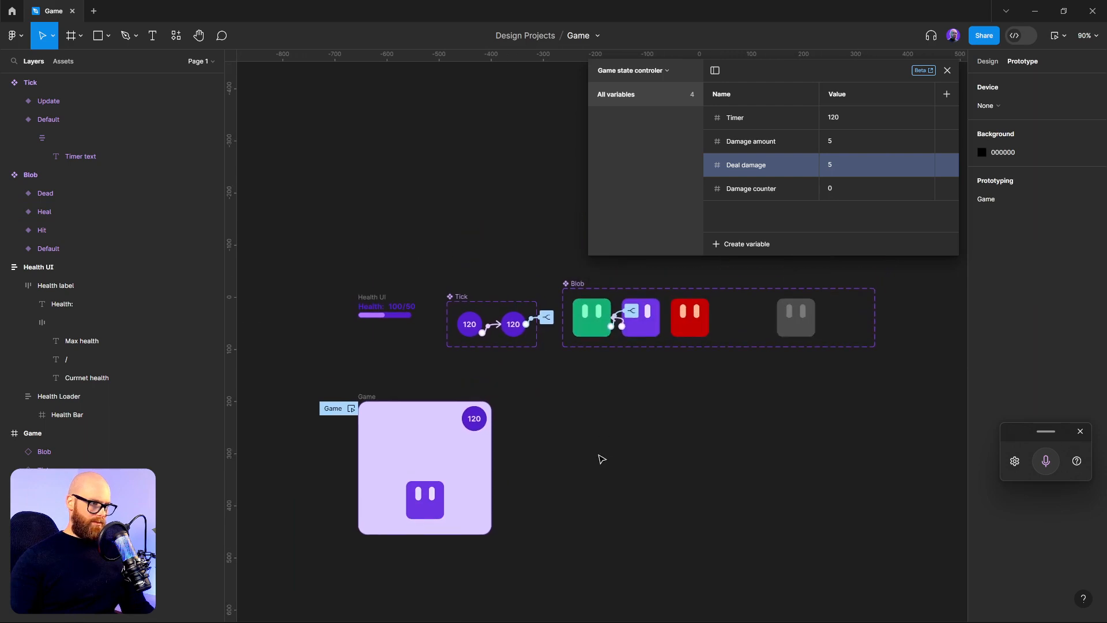
pyautogui.click(351, 408)
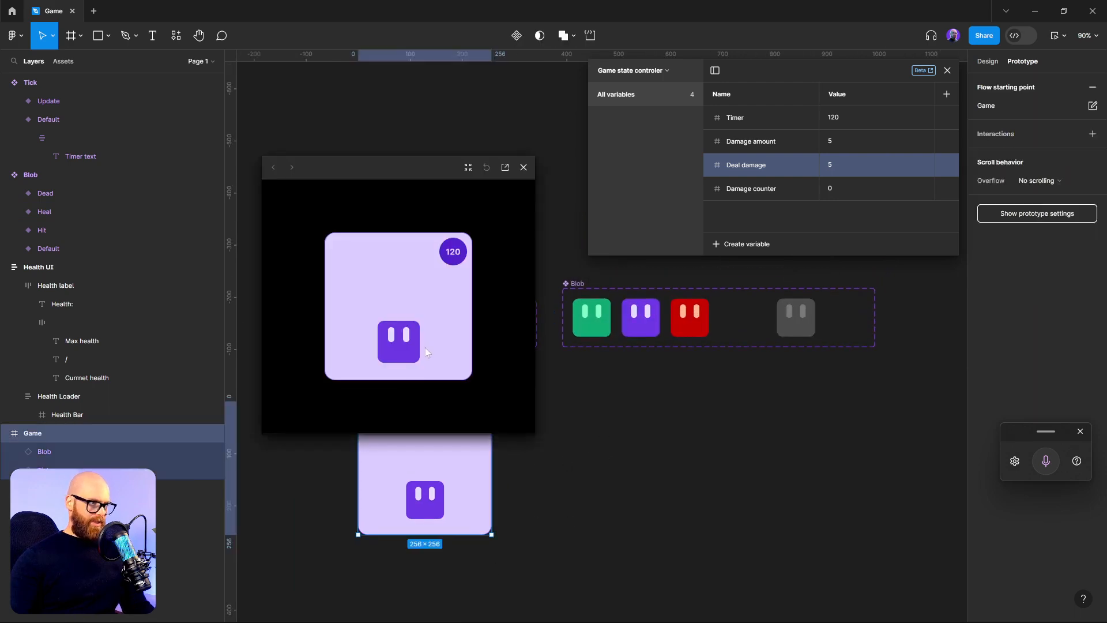
pyautogui.click(397, 342)
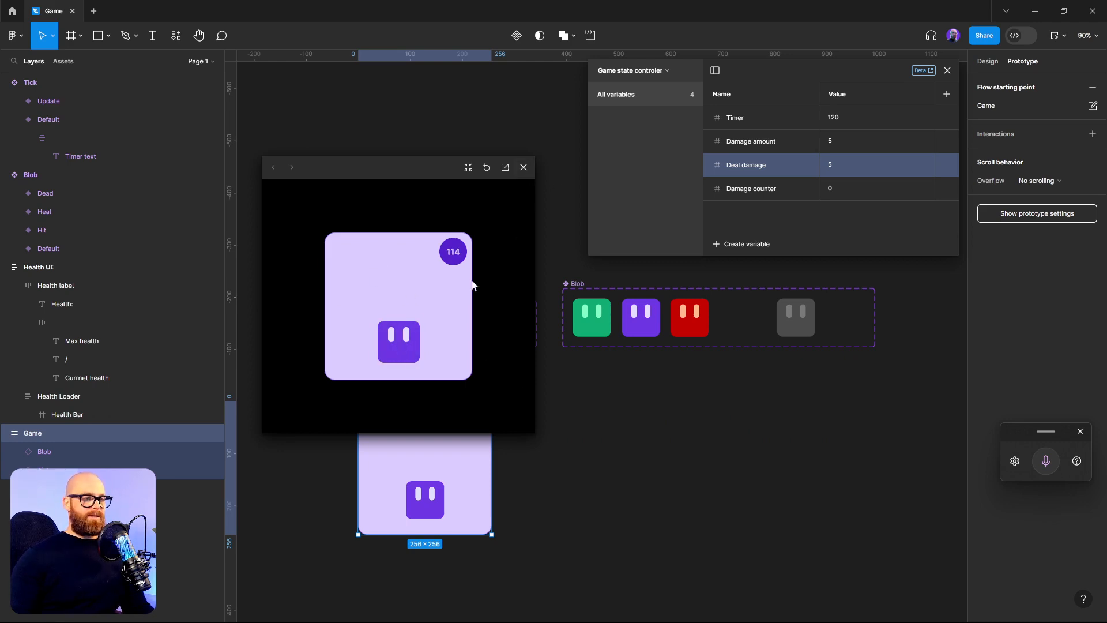
pyautogui.click(523, 167)
pyautogui.click(652, 542)
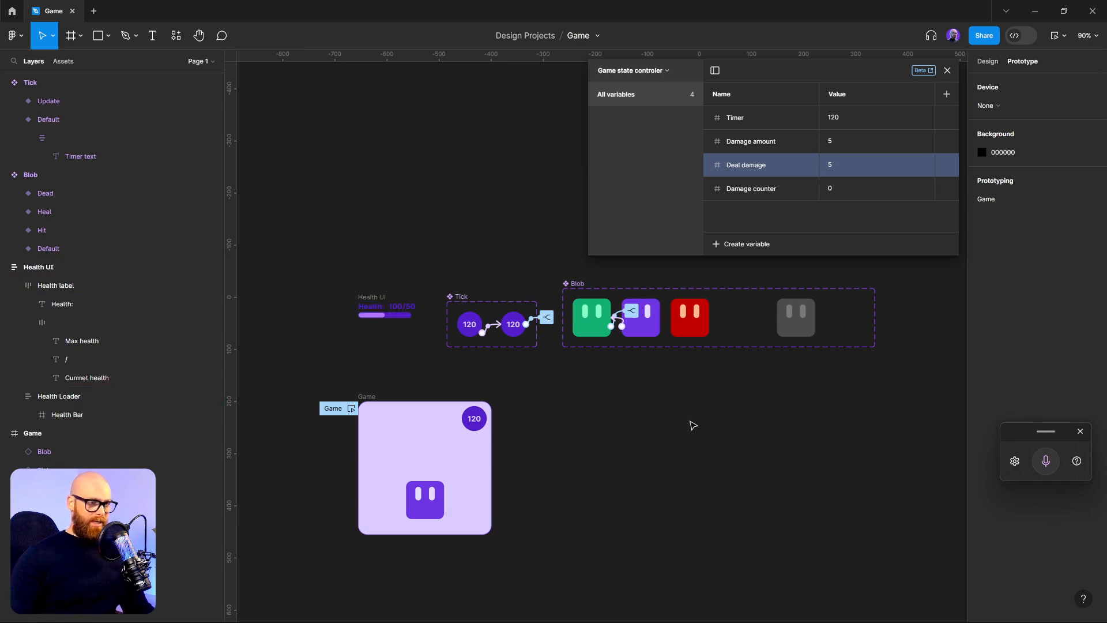
# - Convert the Health UI frame into a component
pyautogui.scroll(5, 429, 317)
pyautogui.scroll(1, 369, 393)
pyautogui.moveTo(364, 392); pyautogui.dragTo(630, 399)
pyautogui.moveTo(594, 359); pyautogui.dragTo(547, 479)
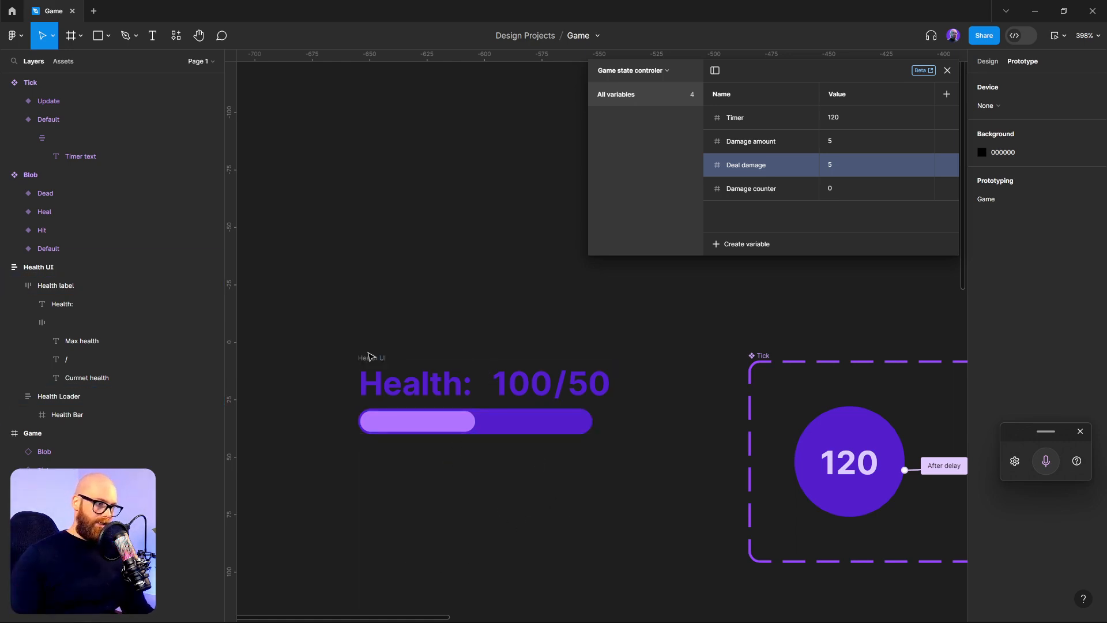
pyautogui.click(987, 61)
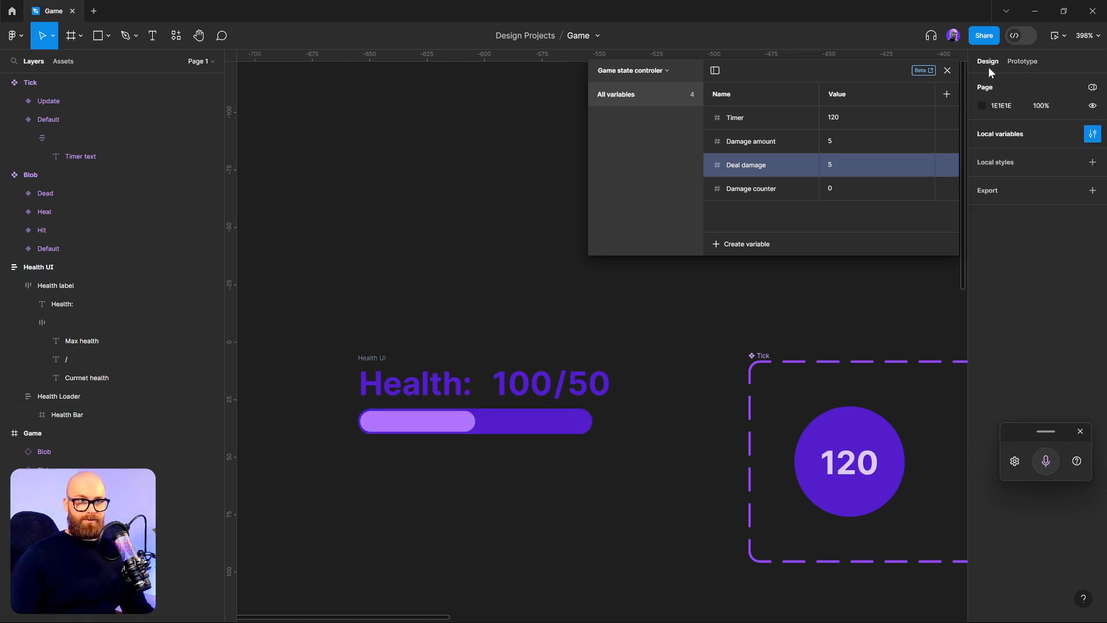
pyautogui.click(369, 361)
pyautogui.rightClick(365, 363)
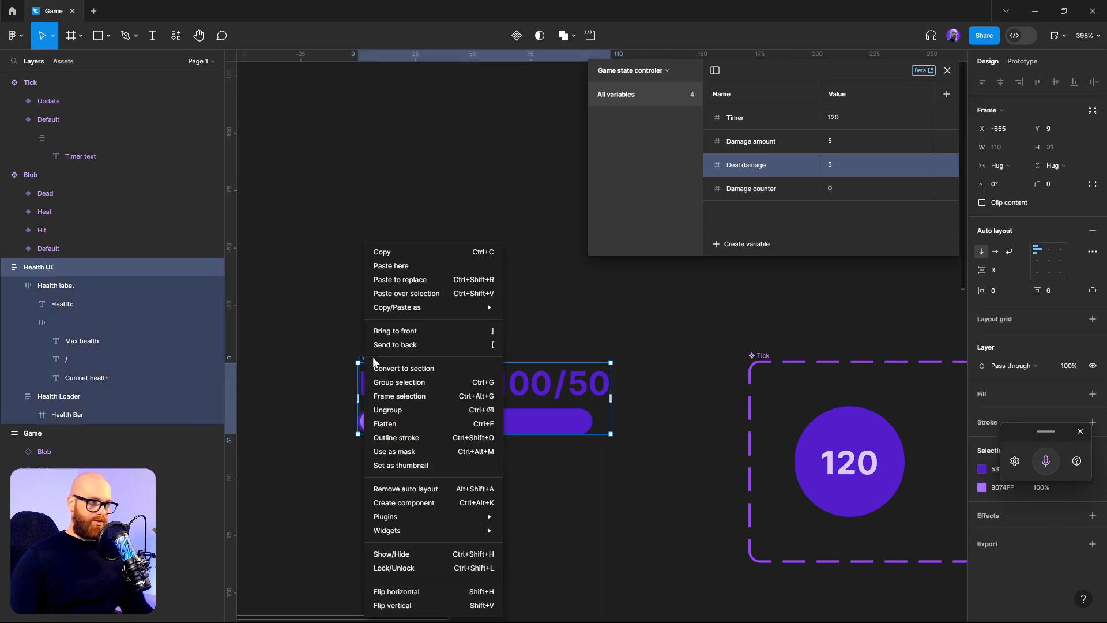
pyautogui.click(418, 502)
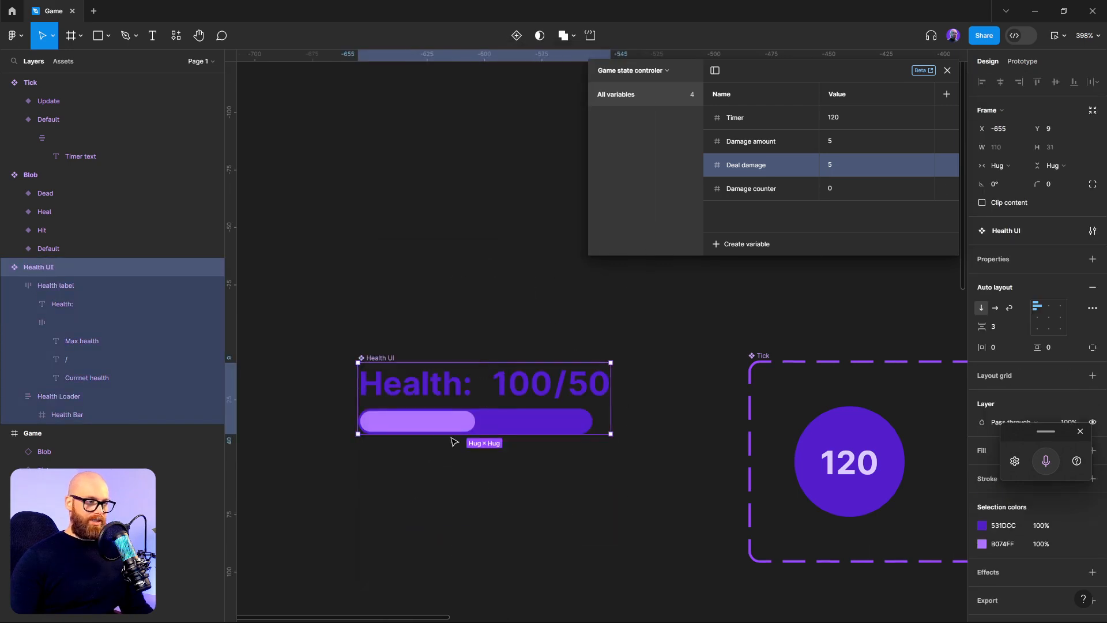
# - Bind the Max health text in the Health UI component to the Maximum health variable
pyautogui.keyDown('ctrl'); pyautogui.click(539, 397); pyautogui.keyUp('ctrl')
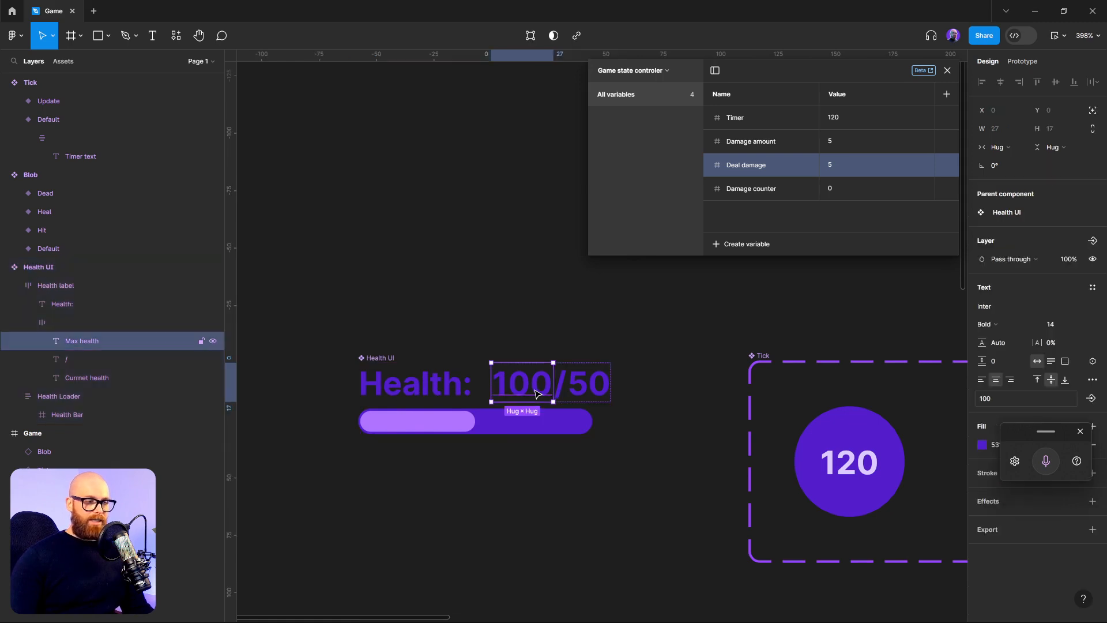
pyautogui.click(1093, 364)
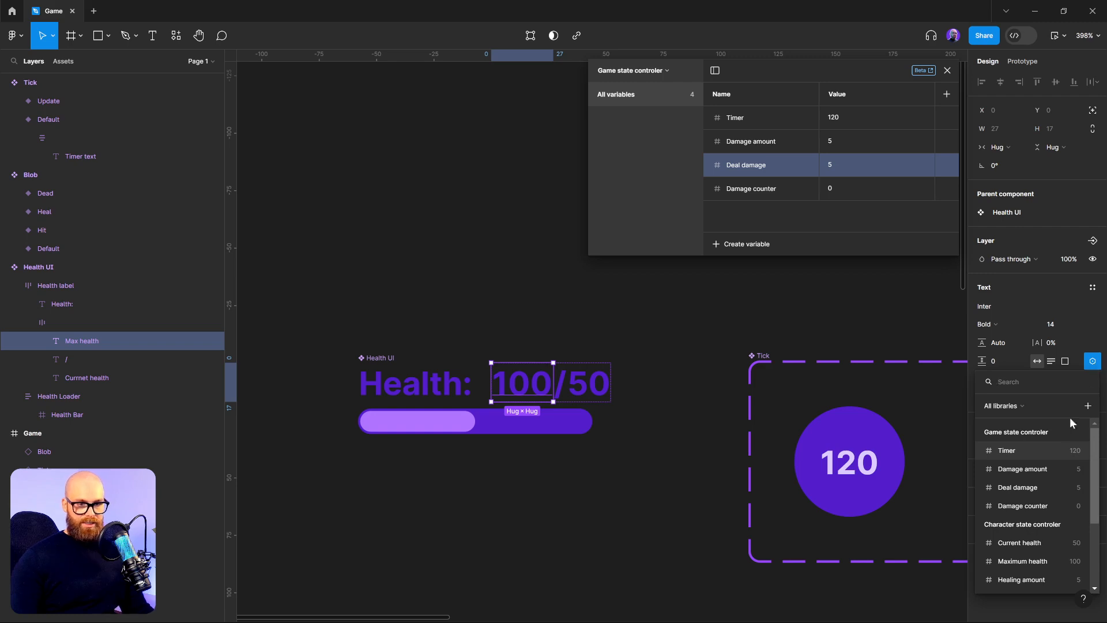
pyautogui.click(1043, 564)
pyautogui.click(576, 563)
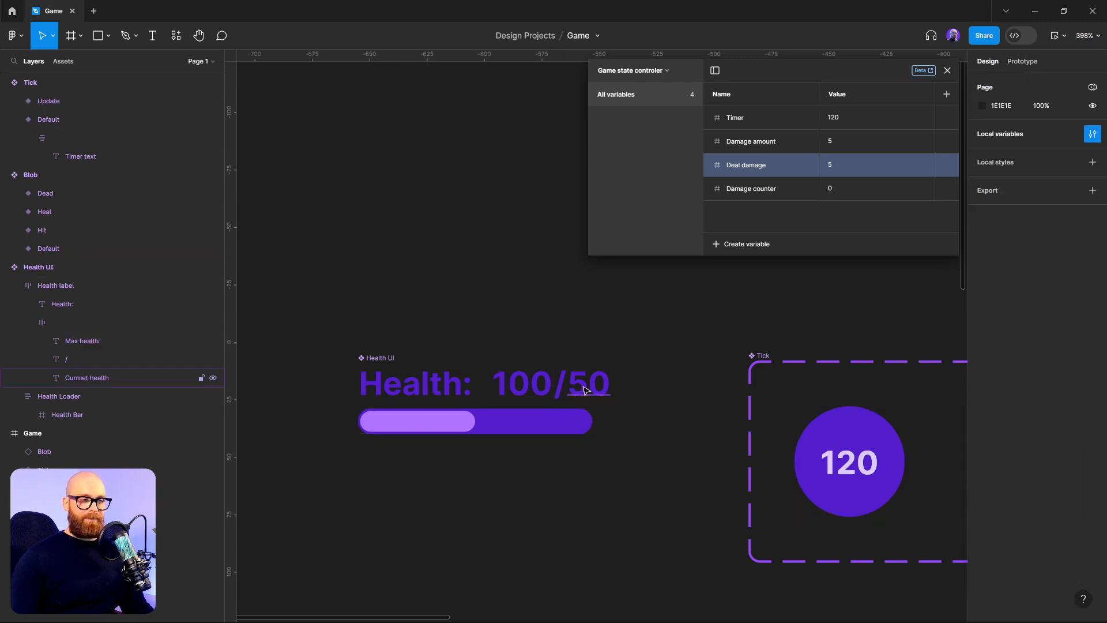
# - Bind the current health text after the slash in the Health UI component to the Current health variable
pyautogui.keyDown('ctrl'); pyautogui.click(586, 388); pyautogui.keyUp('ctrl')
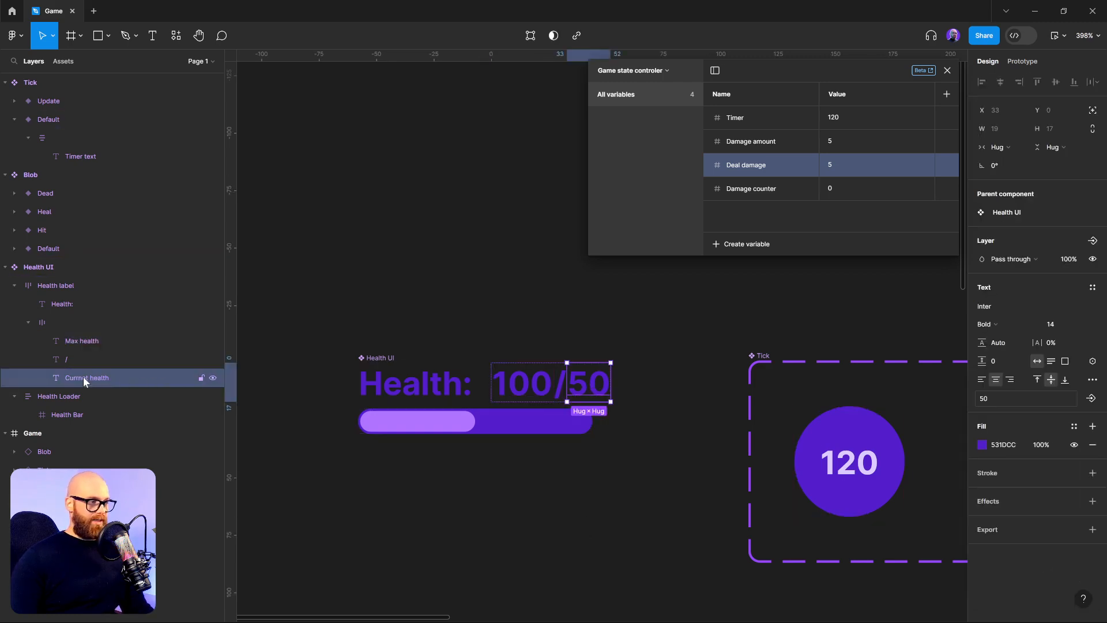
pyautogui.click(1093, 361)
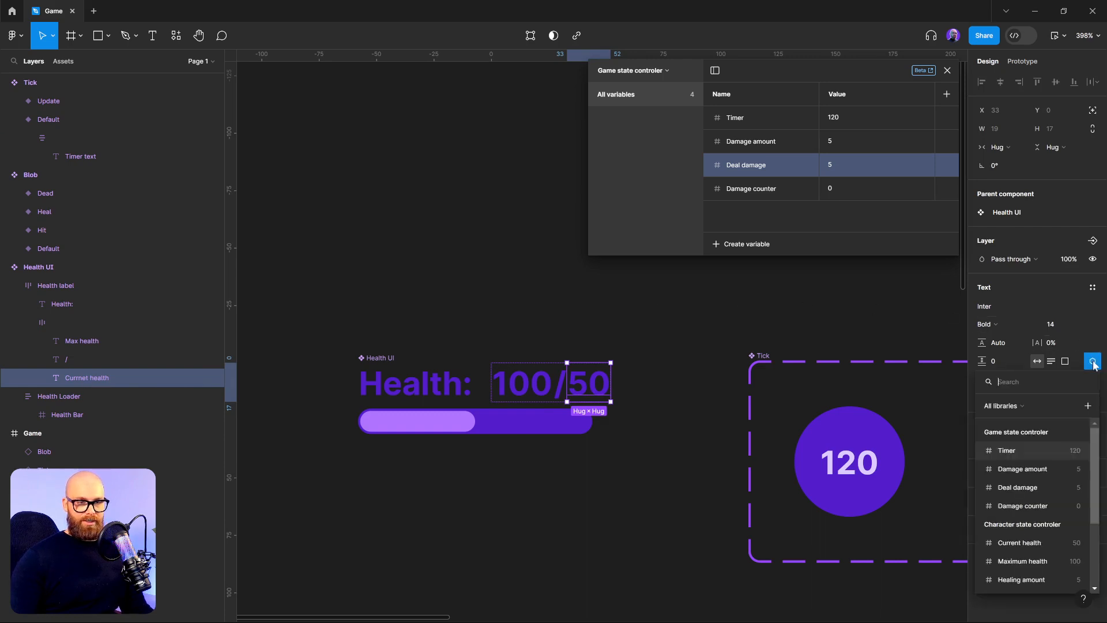
pyautogui.click(1034, 549)
pyautogui.click(662, 534)
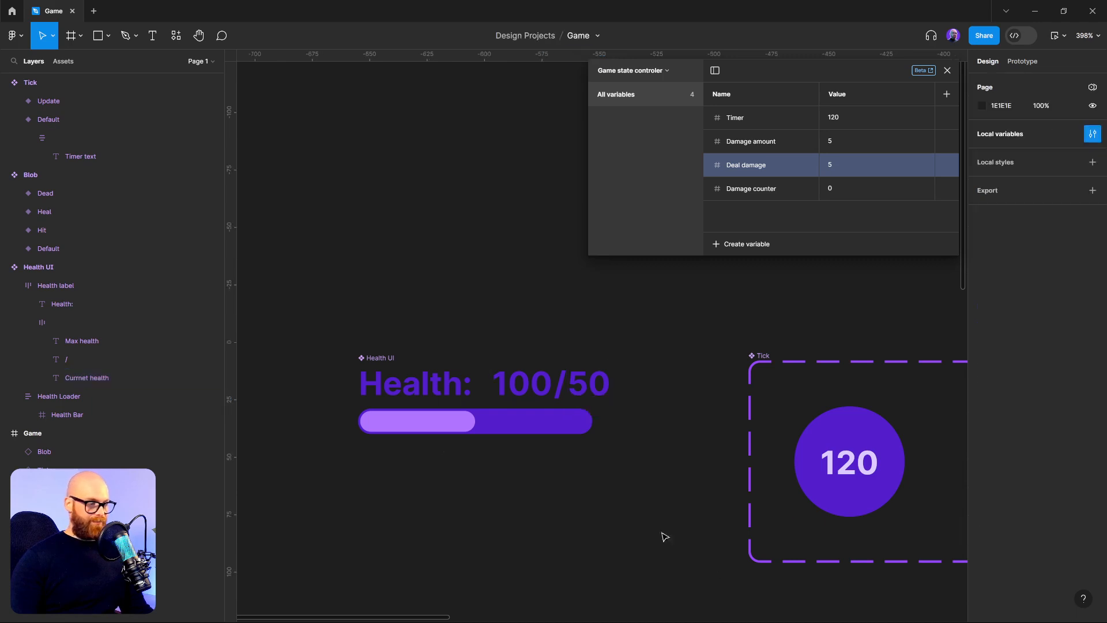
# - Bind the width of the Health Bar in the Health UI component to the Current health variable
pyautogui.keyDown('ctrl'); pyautogui.click(444, 427); pyautogui.keyUp('ctrl')
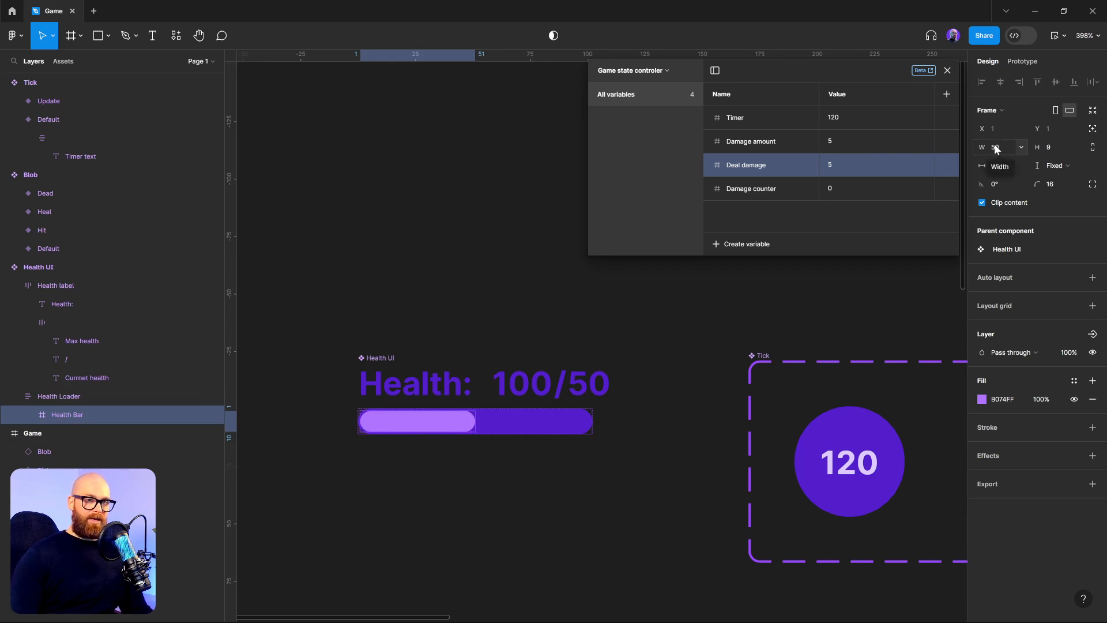
pyautogui.click(1020, 148)
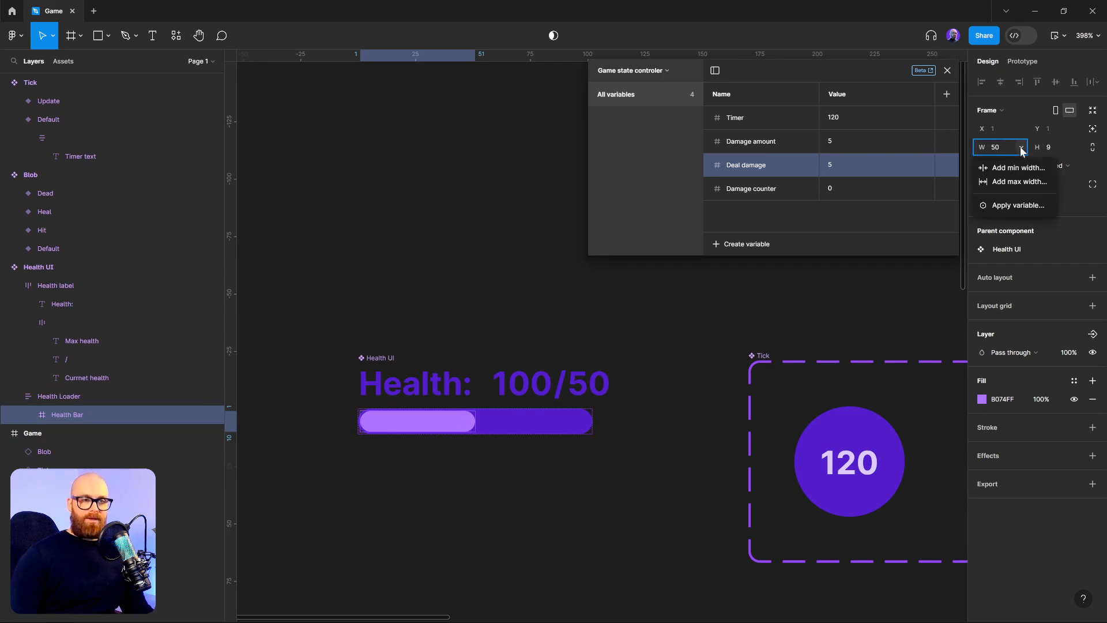
pyautogui.click(1011, 205)
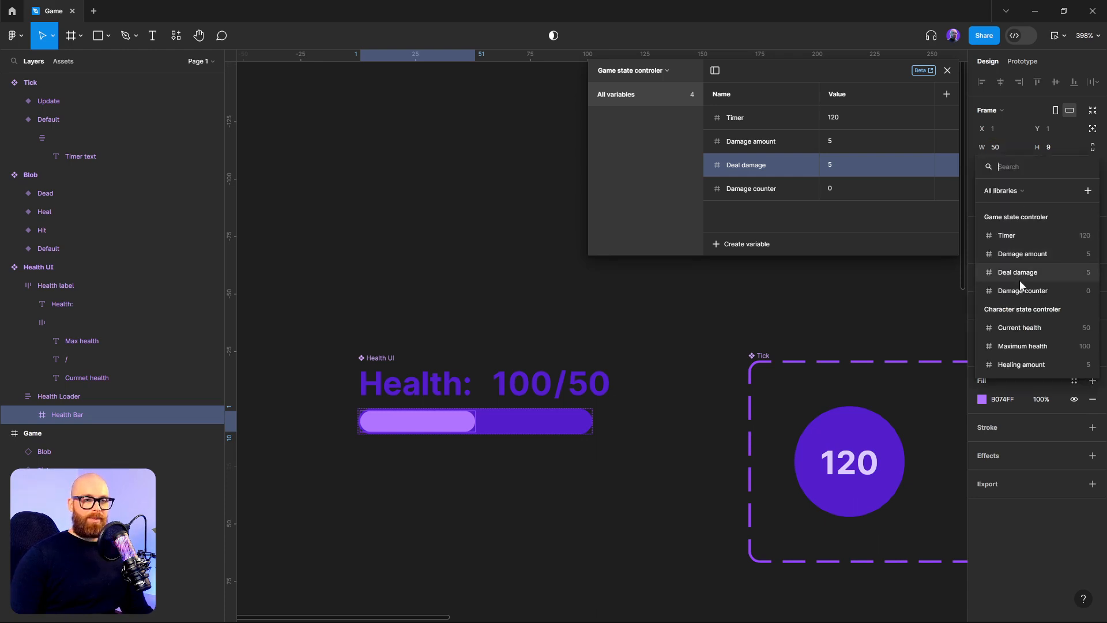
pyautogui.click(1028, 328)
pyautogui.click(579, 533)
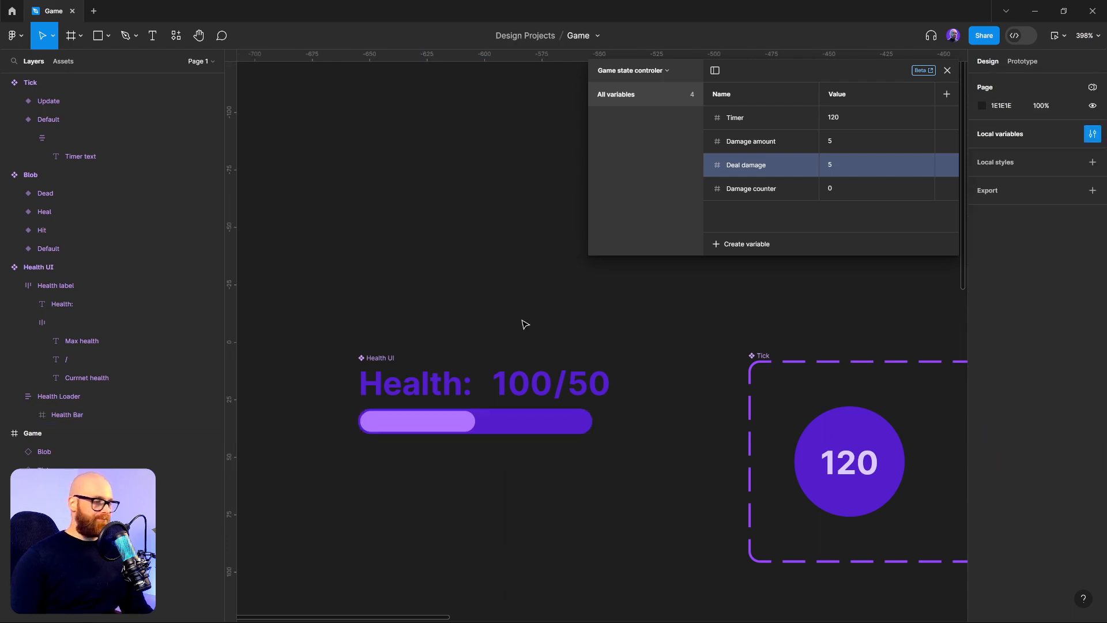
# - Place an instance of the Health UI component in the Game frame's upper-left corner, at about X 13, Y 14
pyautogui.scroll(-5, 507, 388)
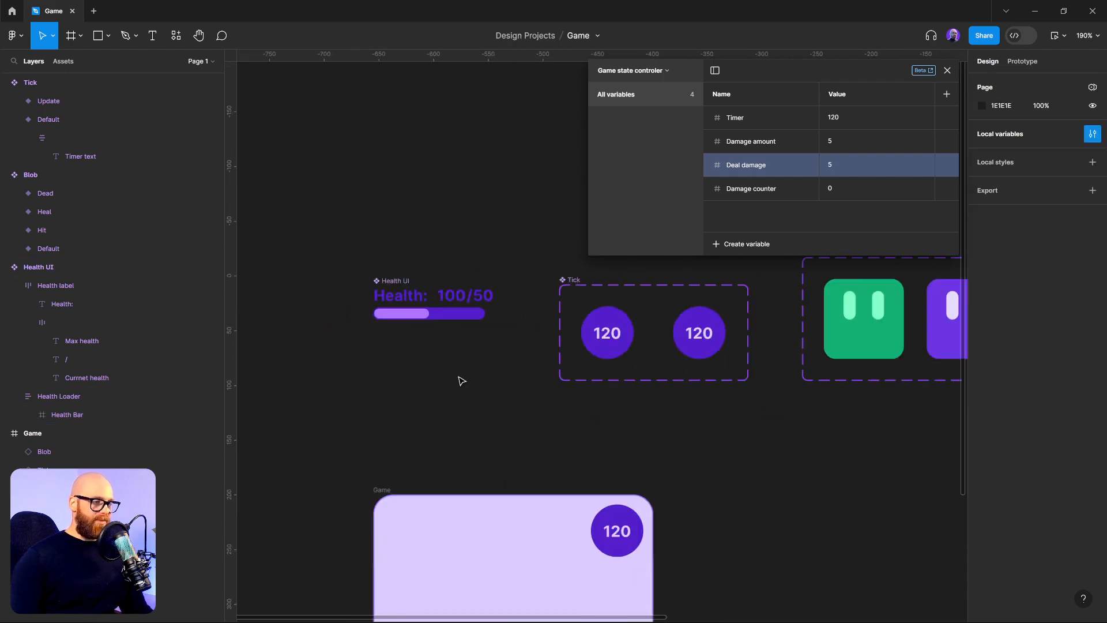
pyautogui.click(455, 298)
pyautogui.moveTo(455, 296)
pyautogui.mouseDown()
pyautogui.moveTo(474, 415)
pyautogui.moveTo(453, 455)
pyautogui.moveTo(484, 542)
pyautogui.moveTo(462, 528)
pyautogui.mouseUp()
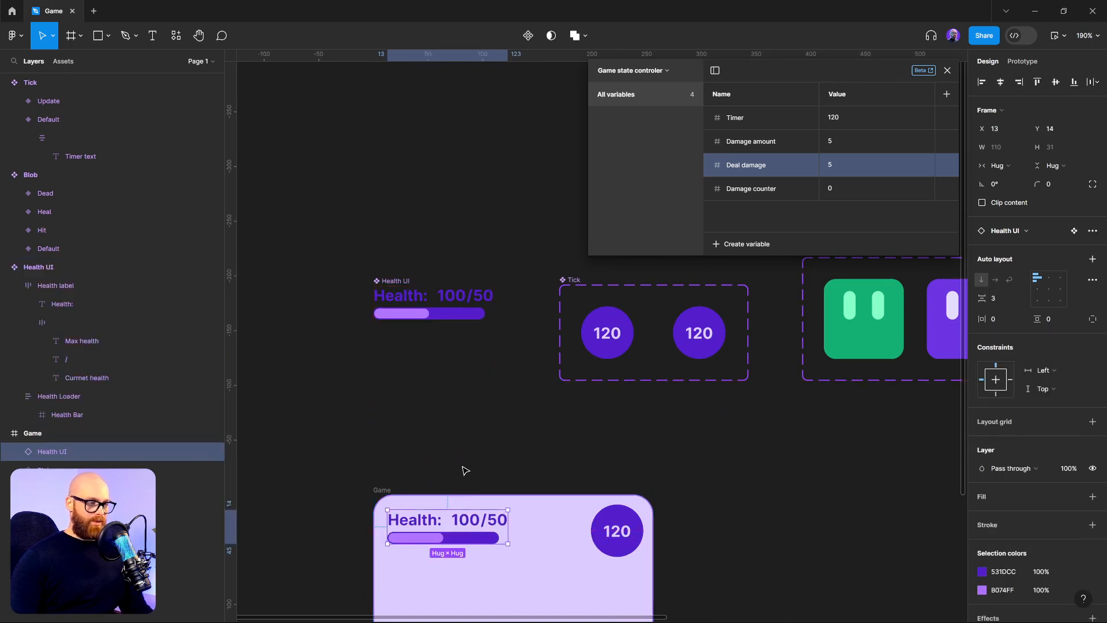
pyautogui.click(429, 433)
# - Preview the Game frame, heal the blob repeatedly up to maximum health while checking the health text and bar, and close the preview
pyautogui.scroll(-5, 404, 358)
pyautogui.click(335, 359)
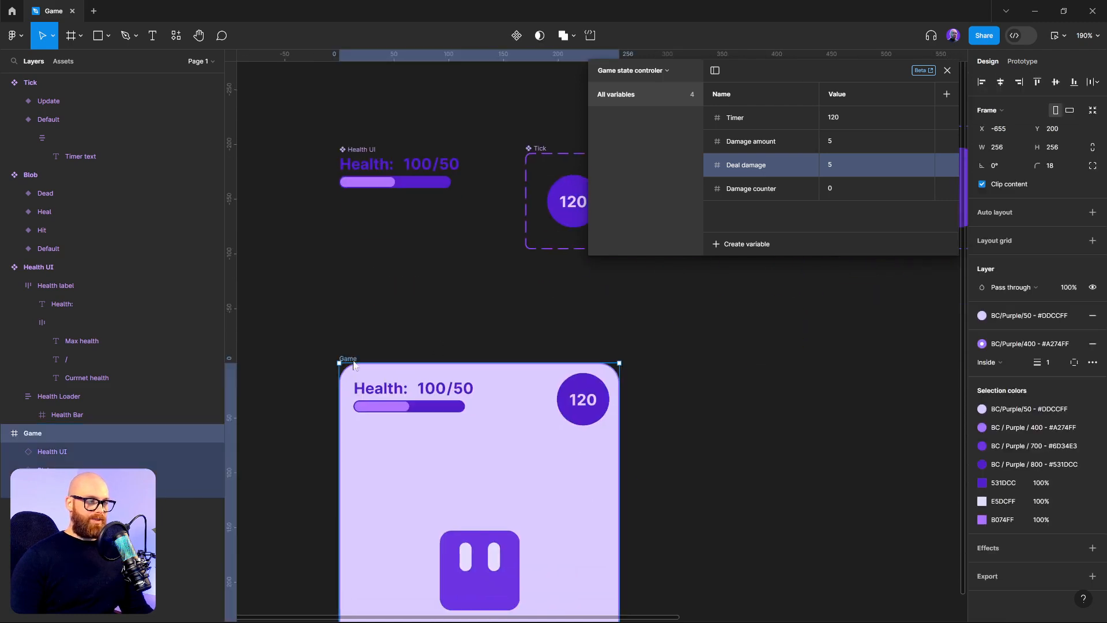
pyautogui.scroll(-2, 605, 284)
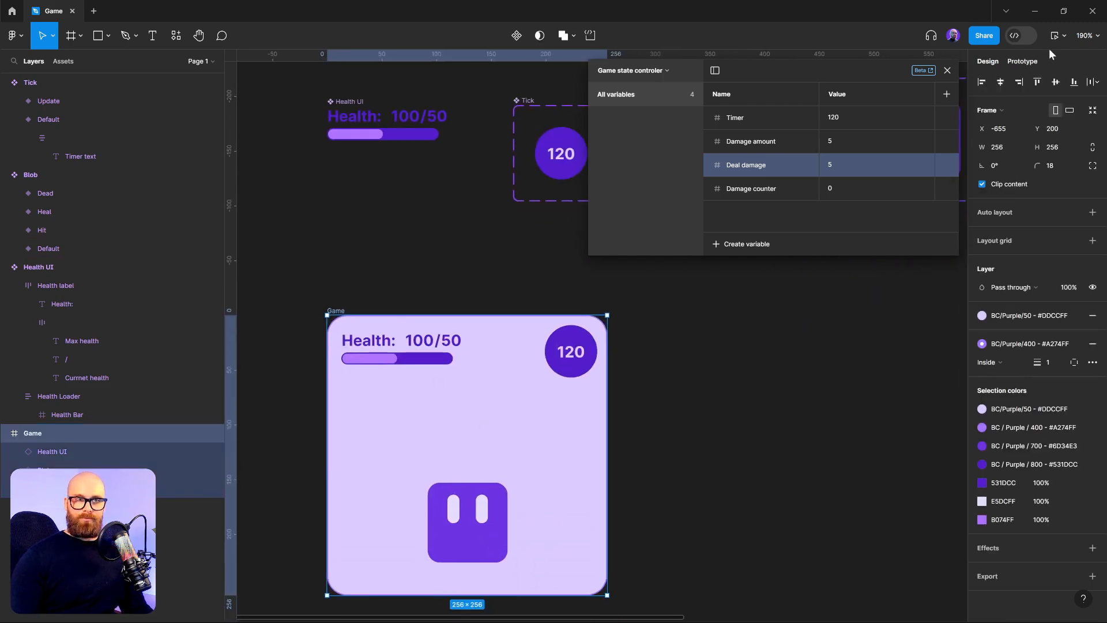
pyautogui.click(1063, 35)
pyautogui.click(1047, 80)
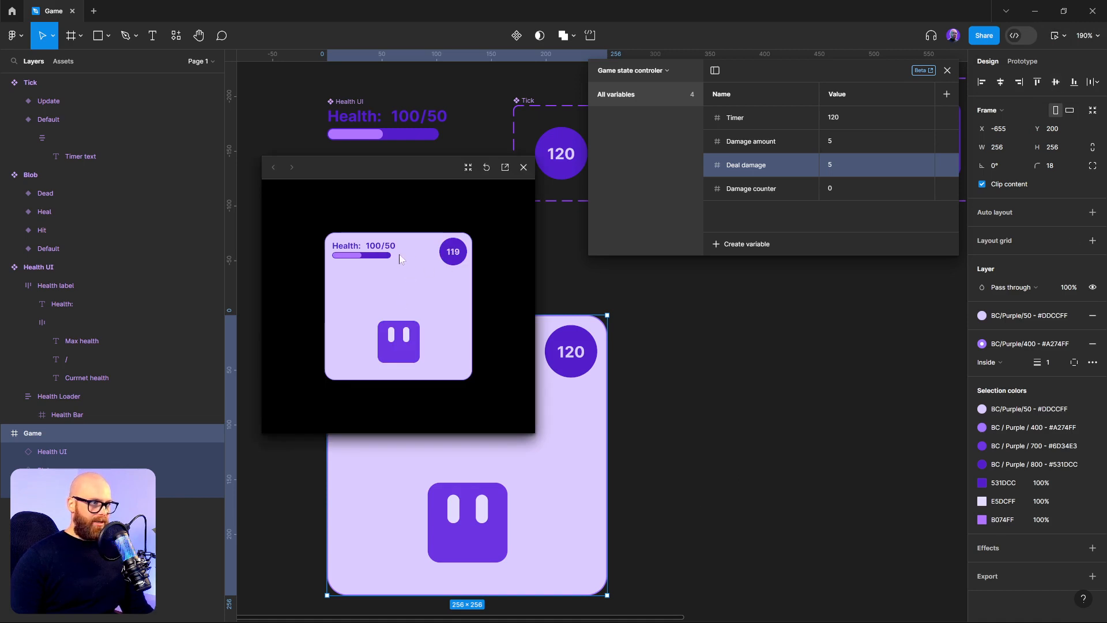
pyautogui.click(398, 345)
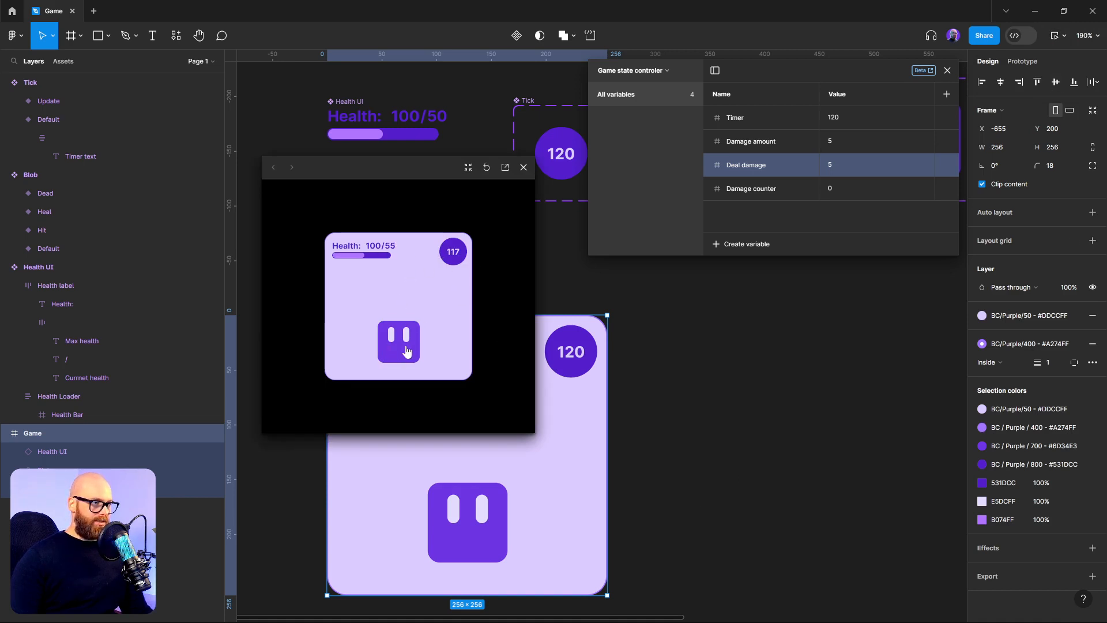
pyautogui.click(407, 346)
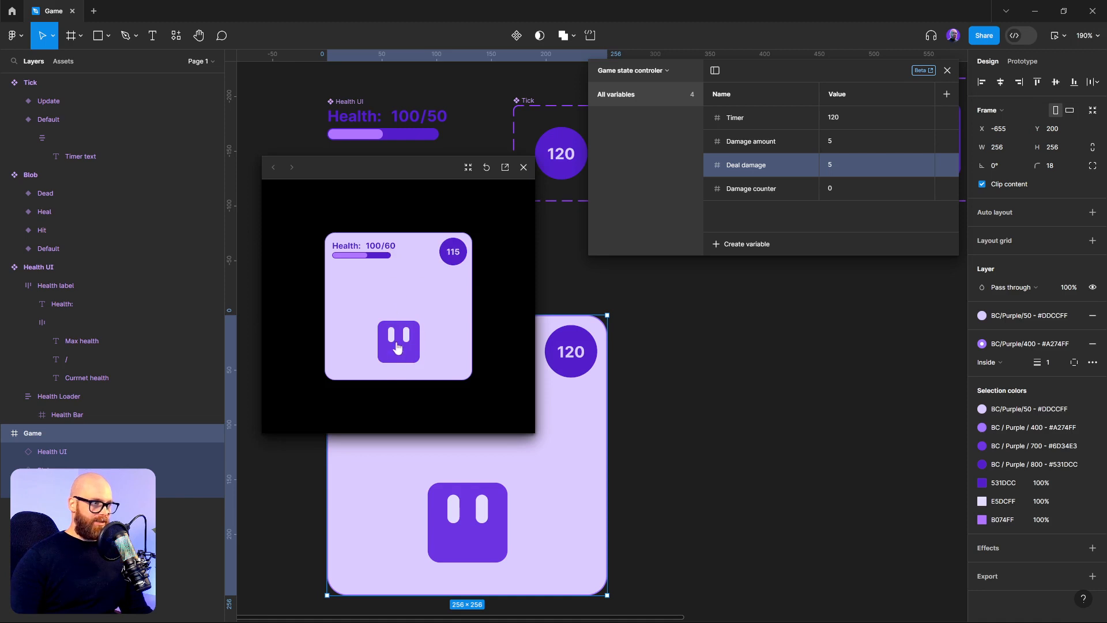
pyautogui.click(405, 346)
pyautogui.click(402, 343)
pyautogui.click(403, 345)
pyautogui.click(403, 346)
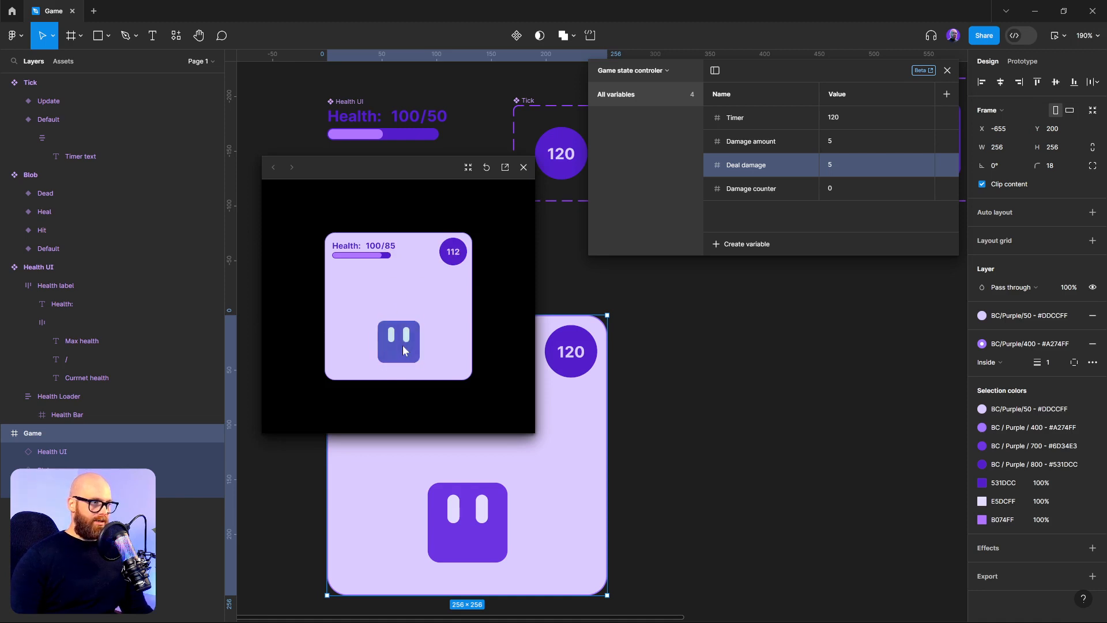
pyautogui.click(402, 346)
pyautogui.click(402, 346)
pyautogui.click(403, 345)
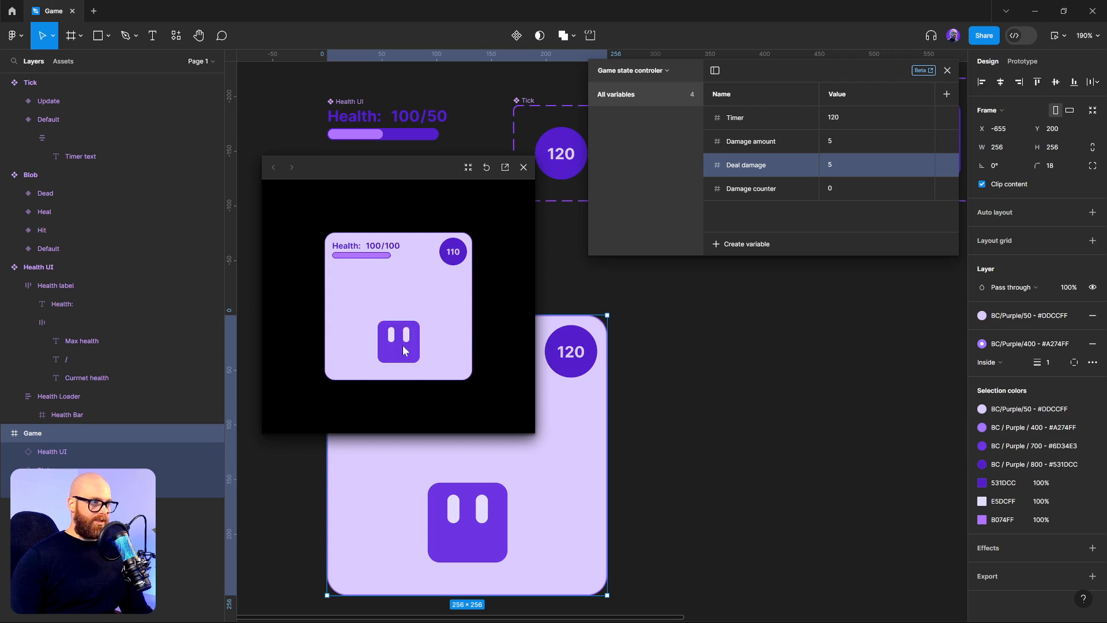
pyautogui.click(402, 345)
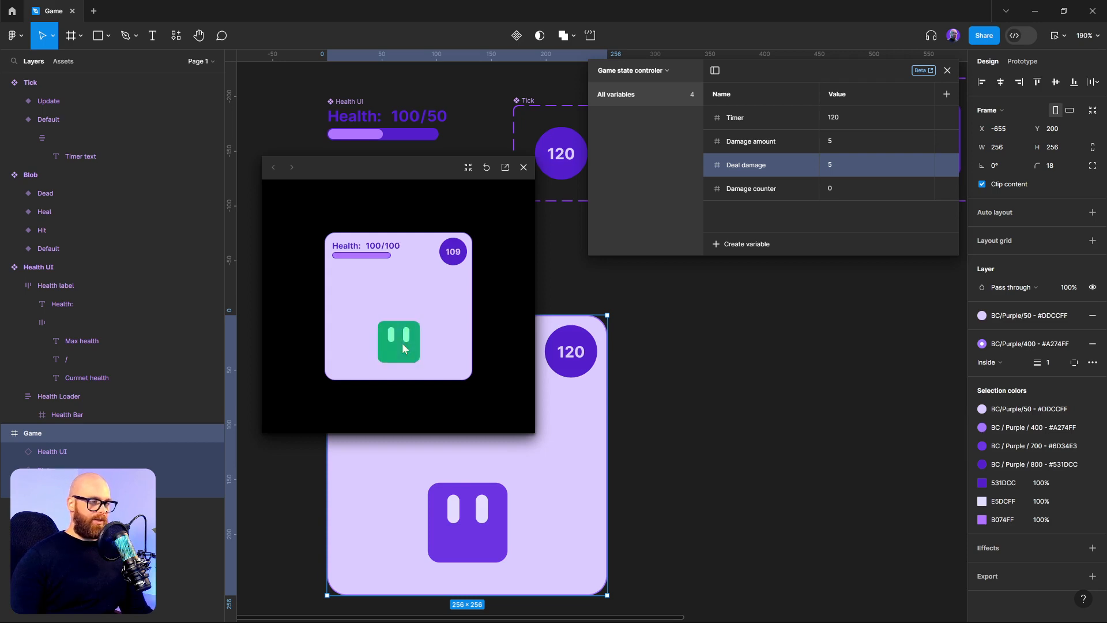
pyautogui.click(403, 345)
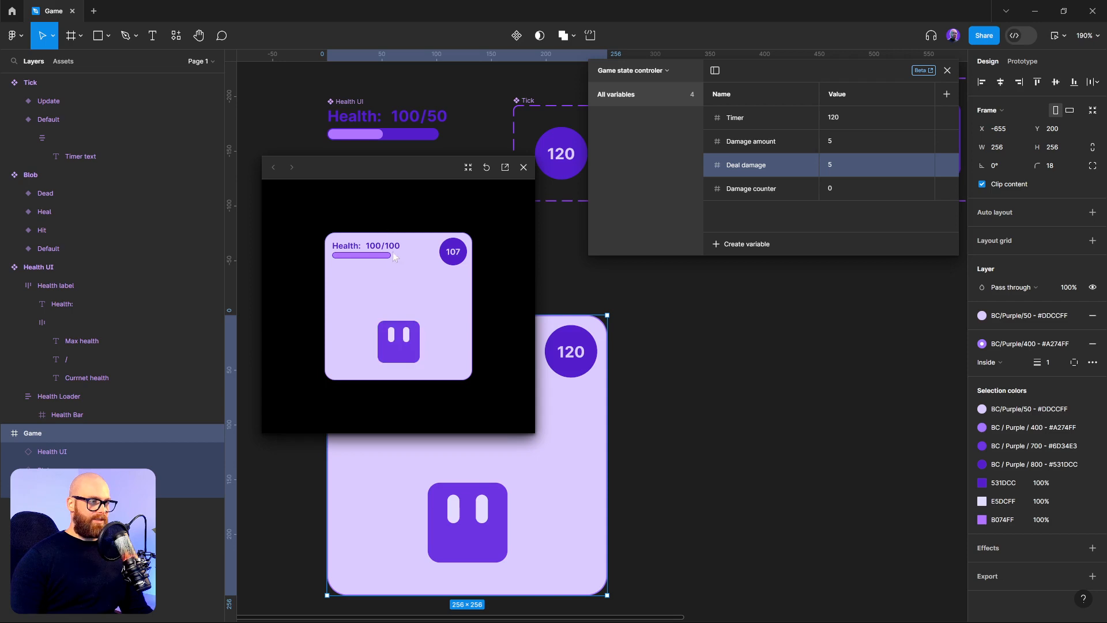
pyautogui.click(397, 347)
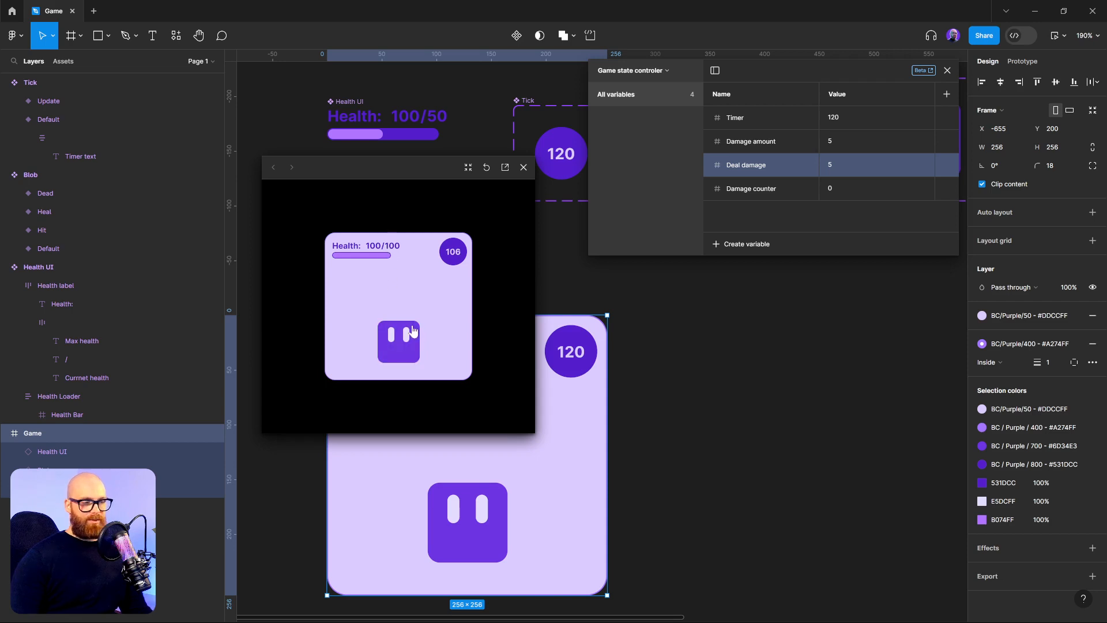
pyautogui.click(413, 329)
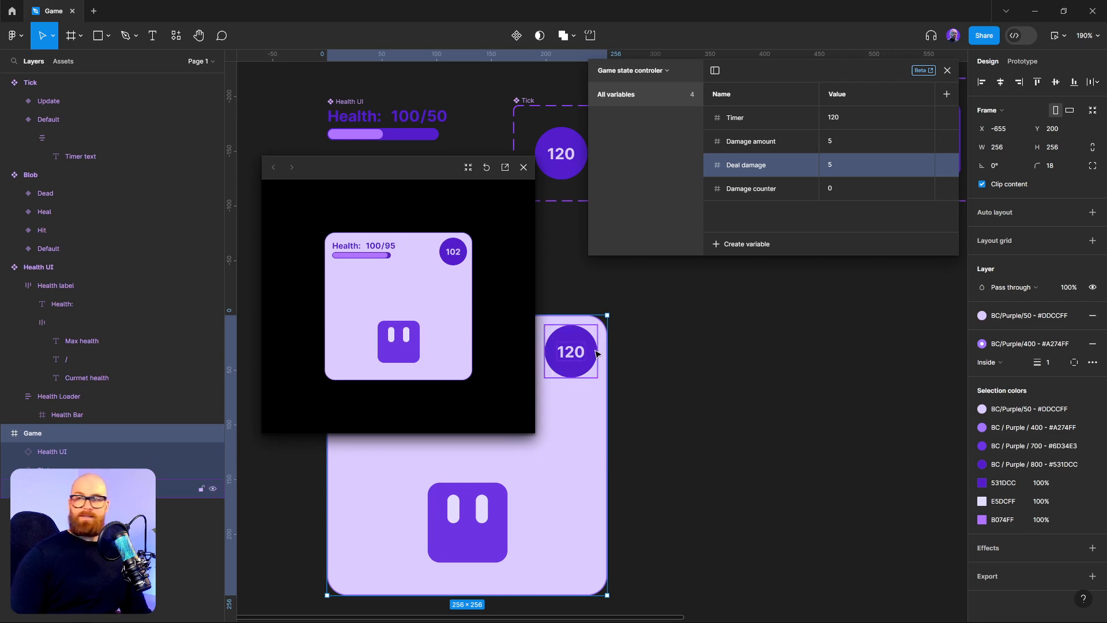
pyautogui.click(417, 320)
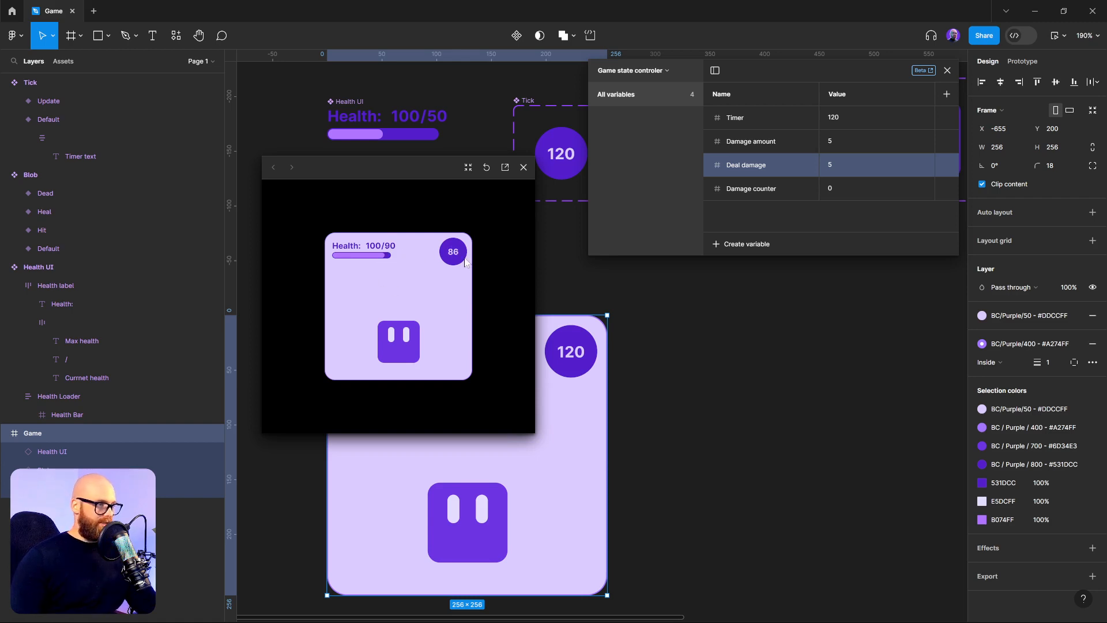
pyautogui.click(387, 261)
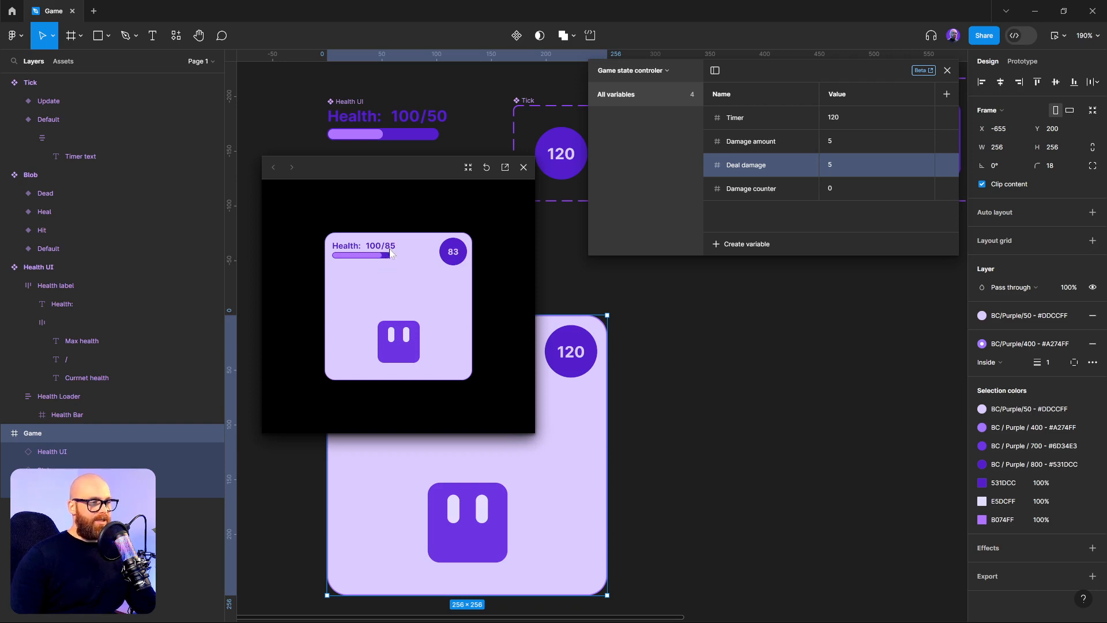
pyautogui.click(523, 167)
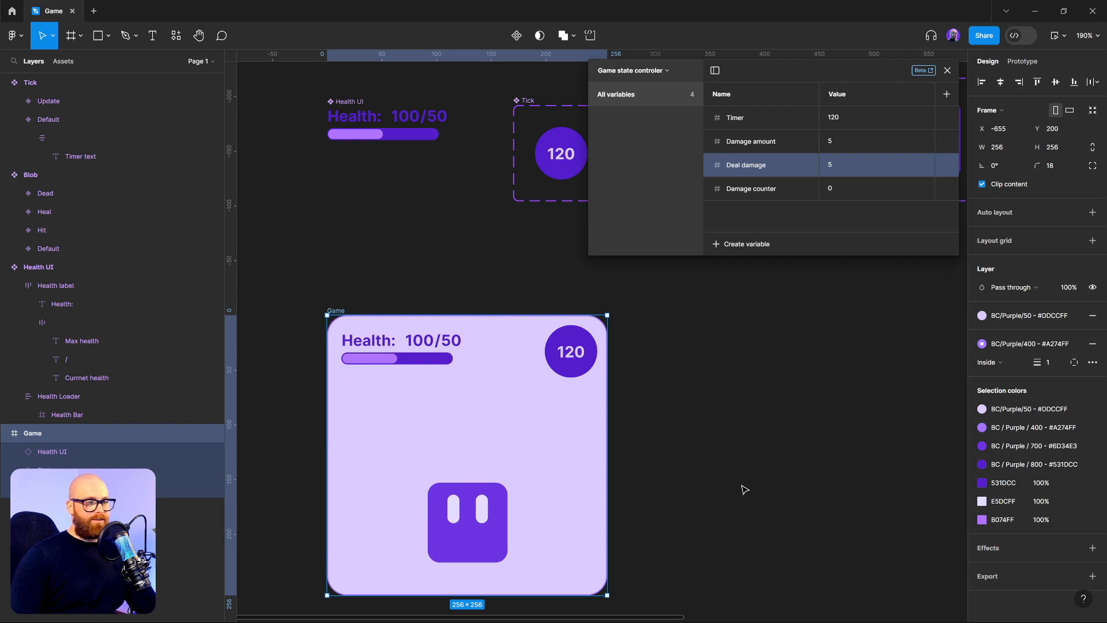
pyautogui.click(616, 574)
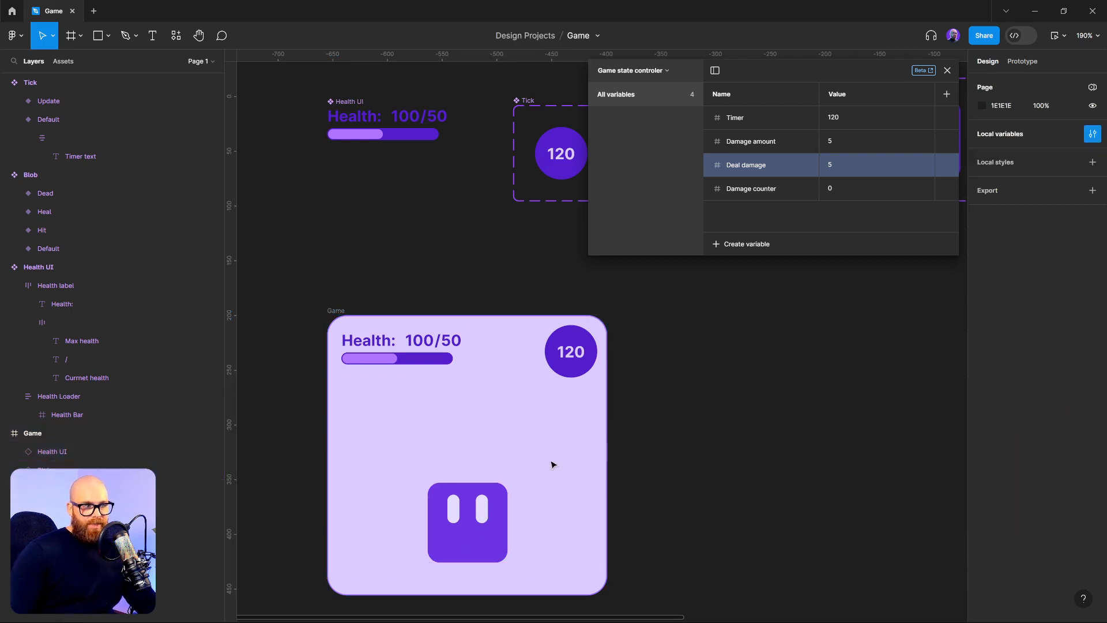
pyautogui.click(494, 497)
pyautogui.hscroll(4, 593, 371)
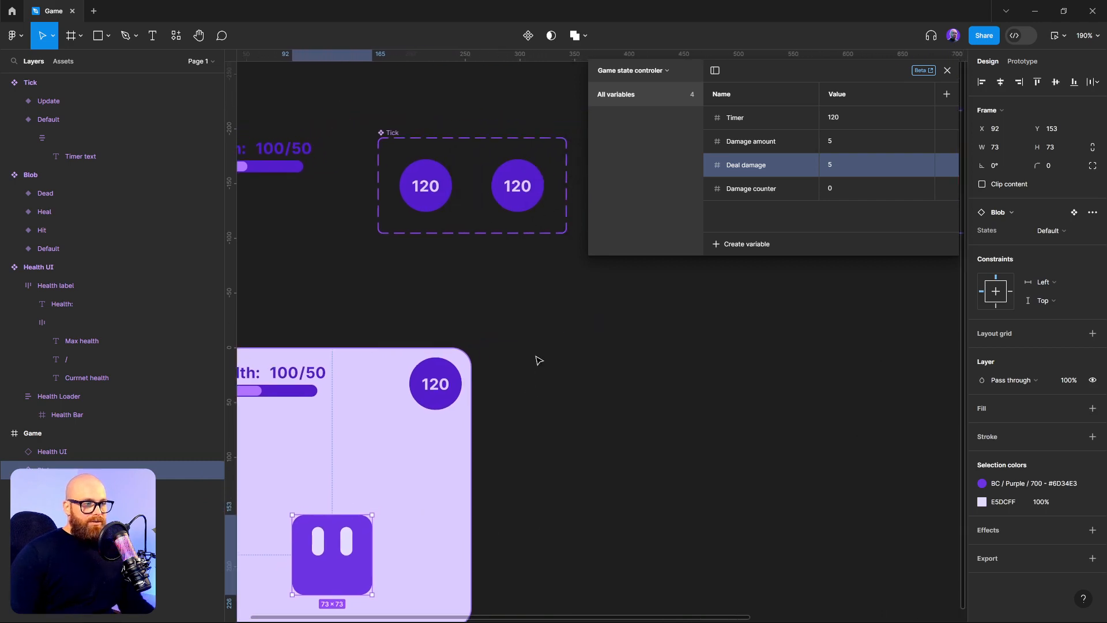
pyautogui.scroll(-5, 527, 356)
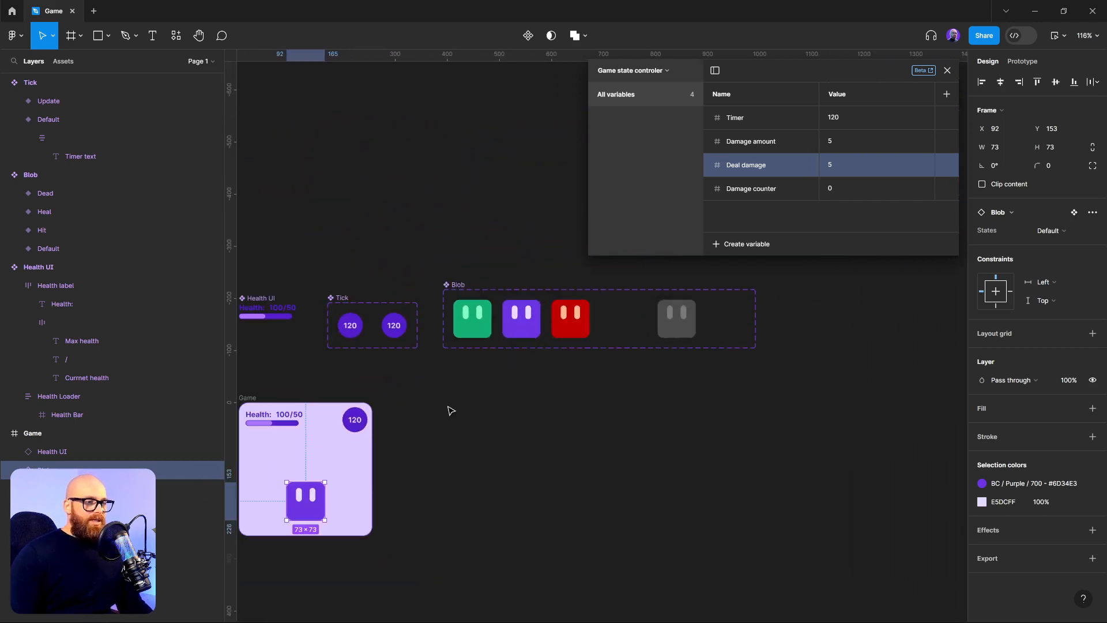
pyautogui.click(664, 327)
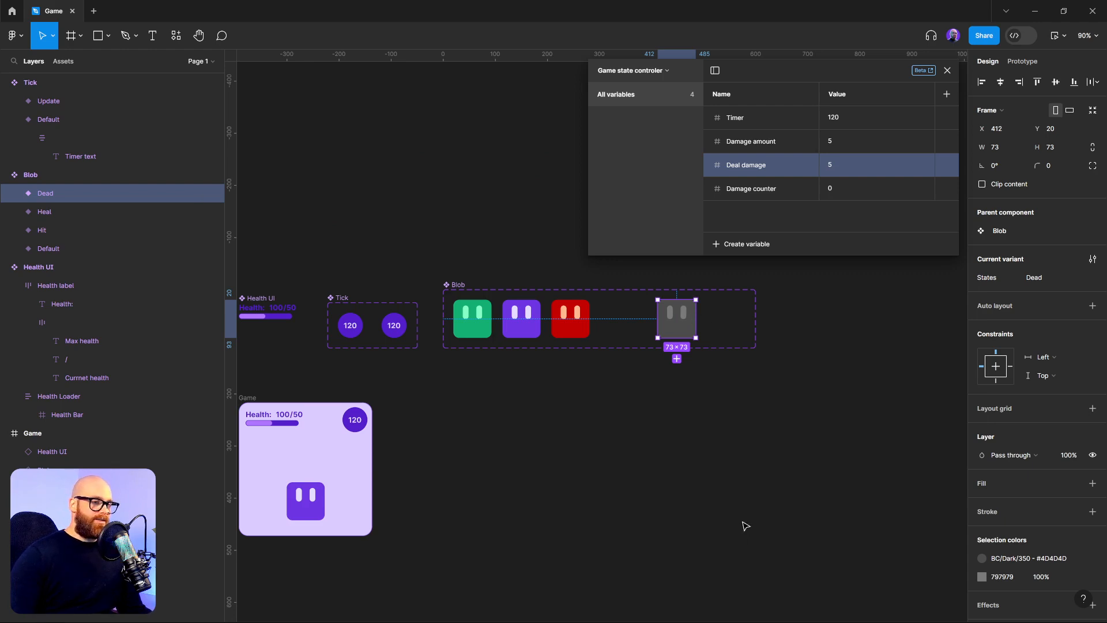
pyautogui.click(653, 459)
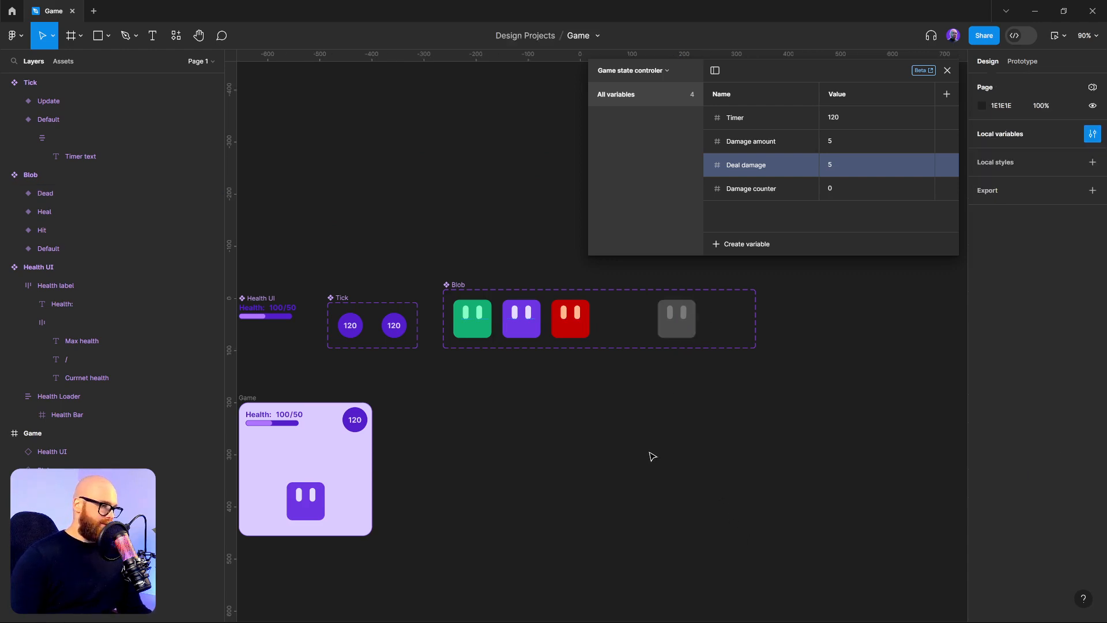
# - Open the after-delay interaction of the Tick component's Update variant and collapse its existing conditionals and Change to action
pyautogui.click(397, 328)
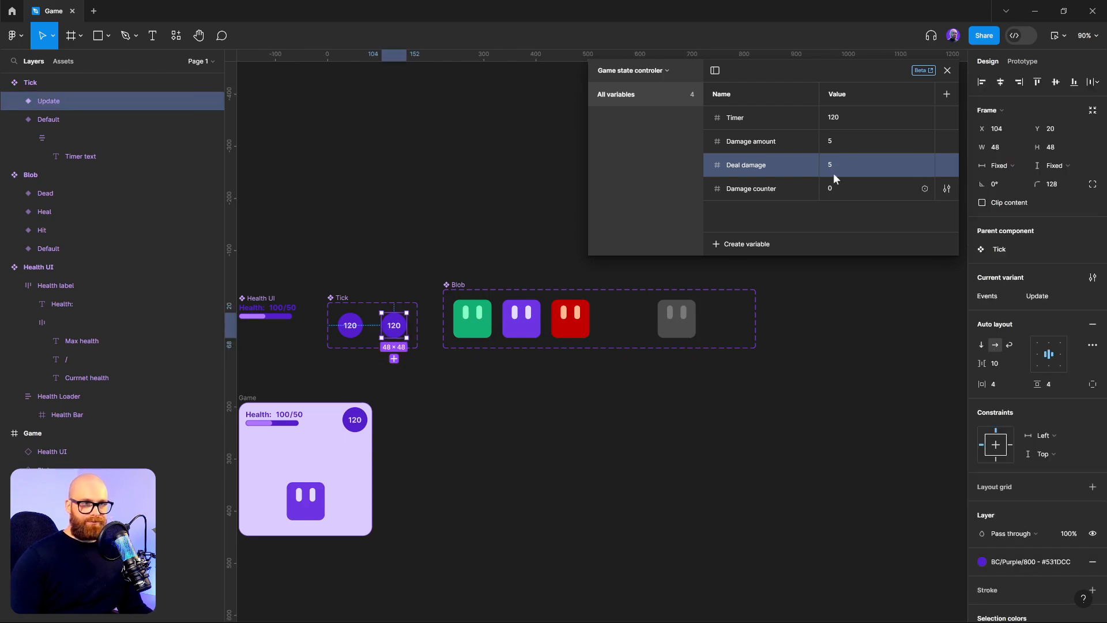
pyautogui.click(946, 71)
pyautogui.click(1029, 61)
pyautogui.hscroll(-5, 658, 378)
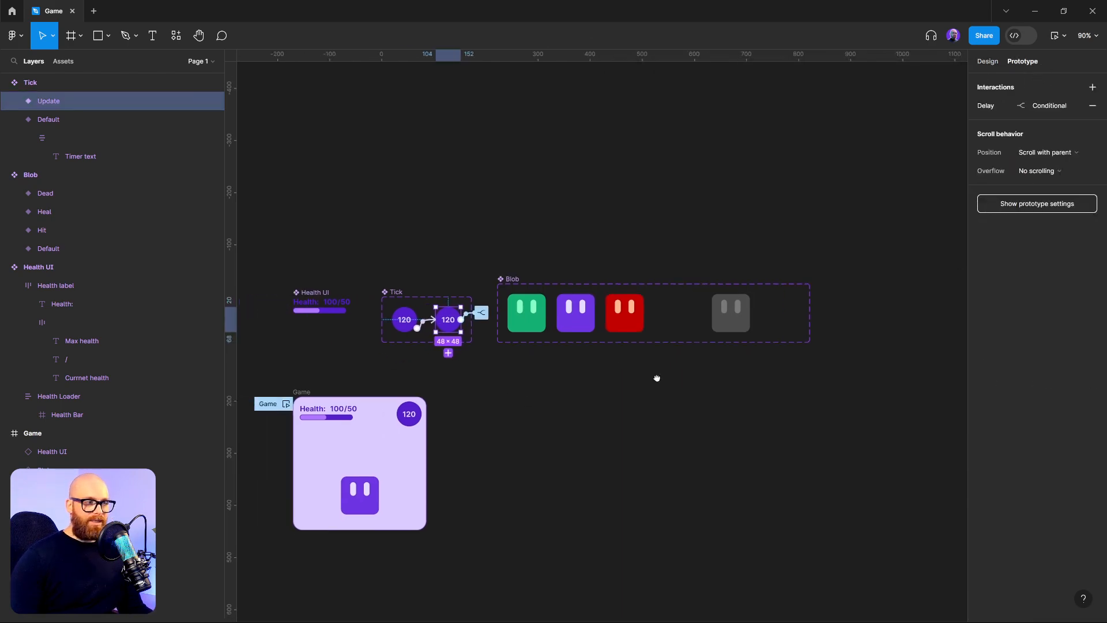
pyautogui.click(600, 290)
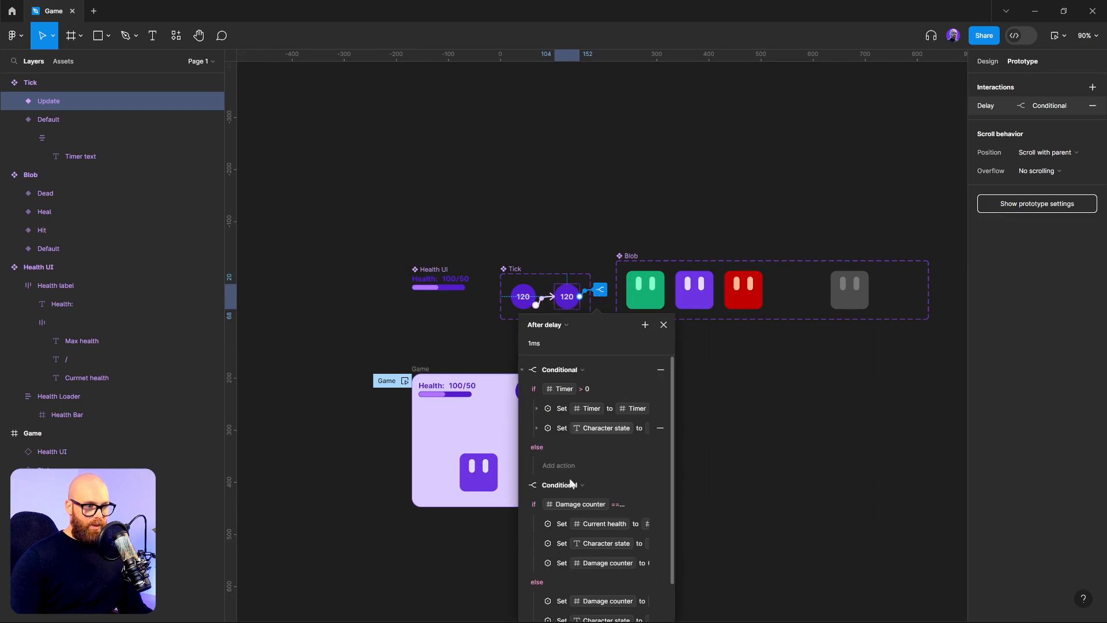
pyautogui.scroll(-2, 555, 544)
pyautogui.scroll(-1, 554, 545)
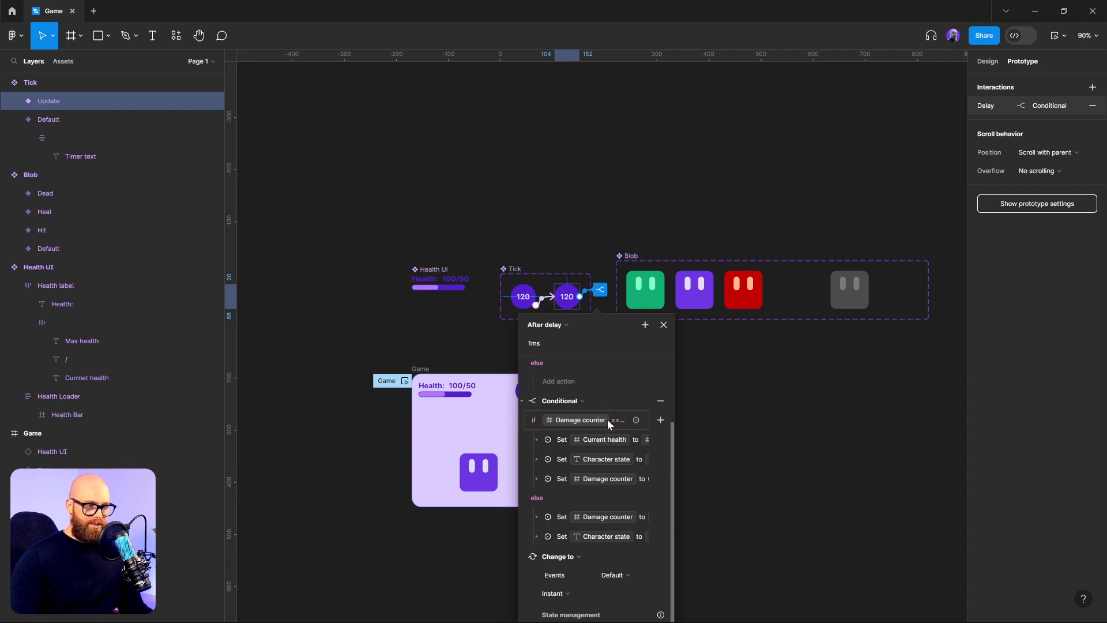
pyautogui.click(522, 401)
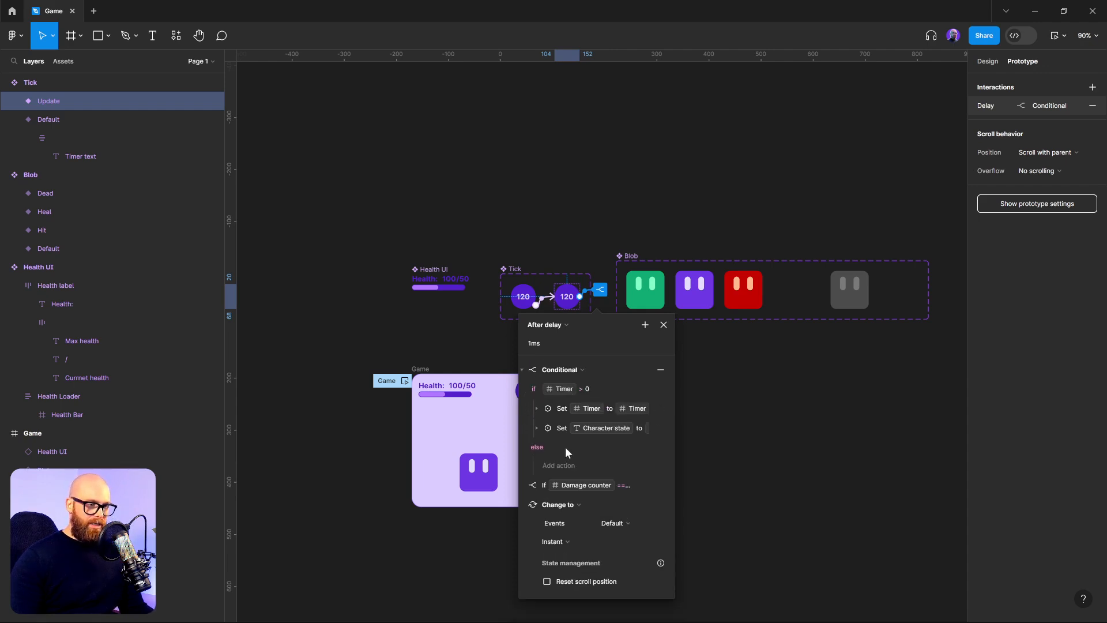
pyautogui.click(521, 505)
pyautogui.click(522, 369)
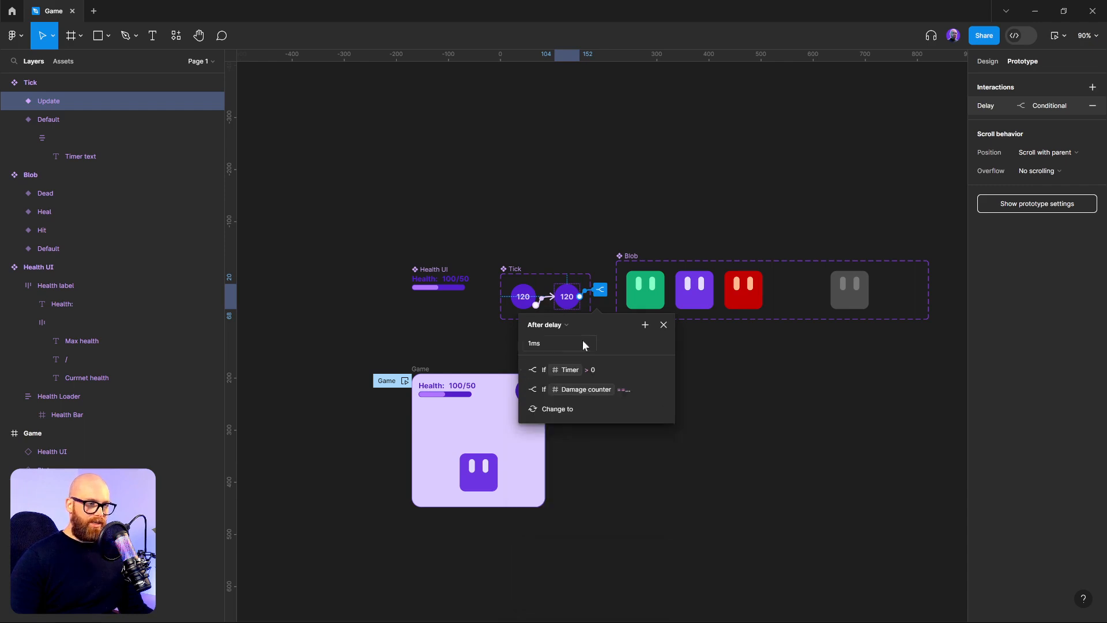
# - Add a new conditional to the after-delay interaction and place it between the Damage counter conditional and the Change to action
pyautogui.click(645, 325)
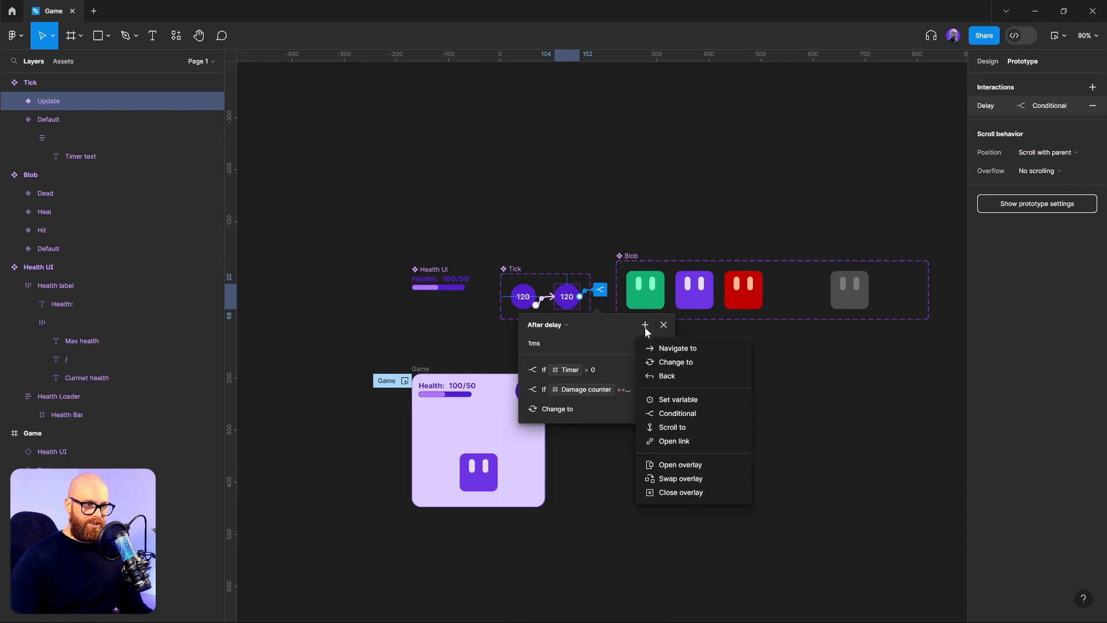
pyautogui.click(662, 413)
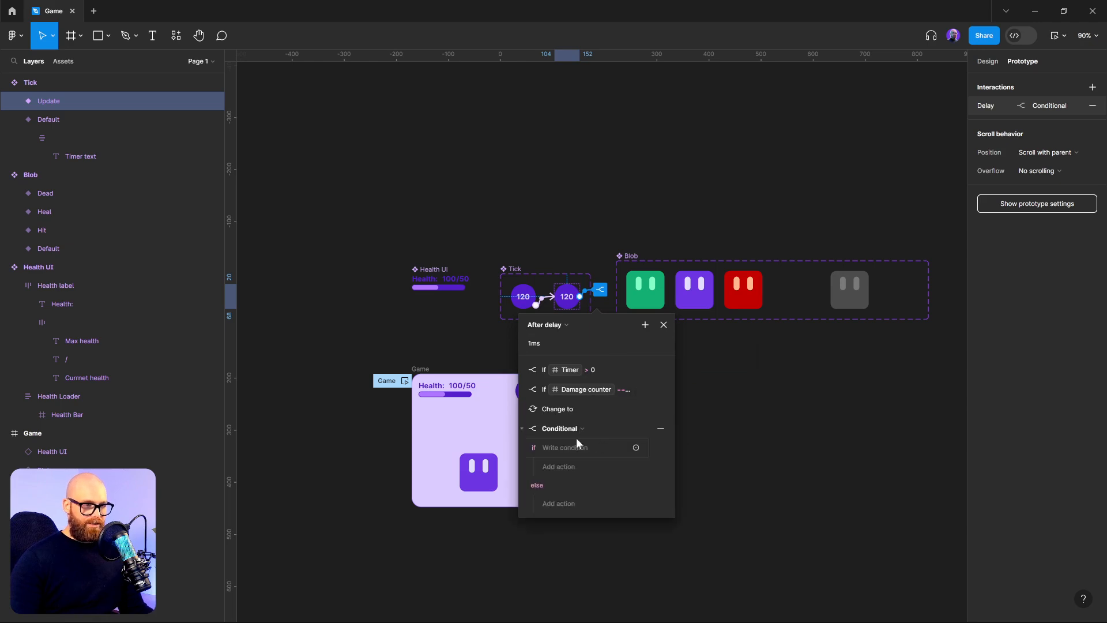
pyautogui.click(527, 428)
pyautogui.moveTo(527, 428); pyautogui.dragTo(535, 399)
pyautogui.click(522, 408)
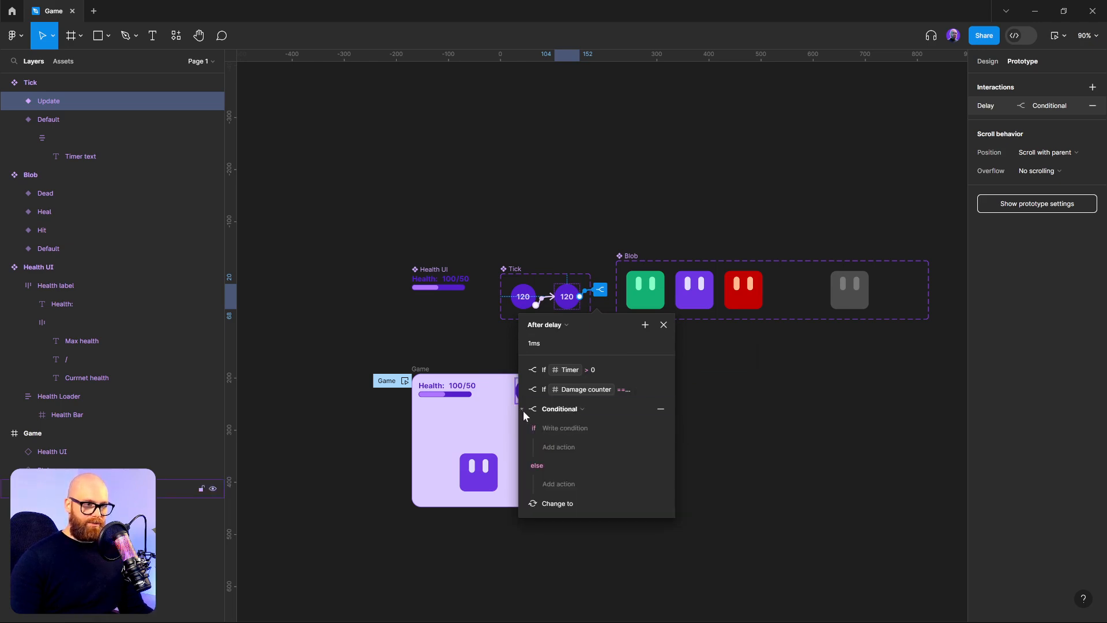
# - Set the new conditional's condition to Current health > 0 and move the Change to action into its if branch
pyautogui.click(558, 426)
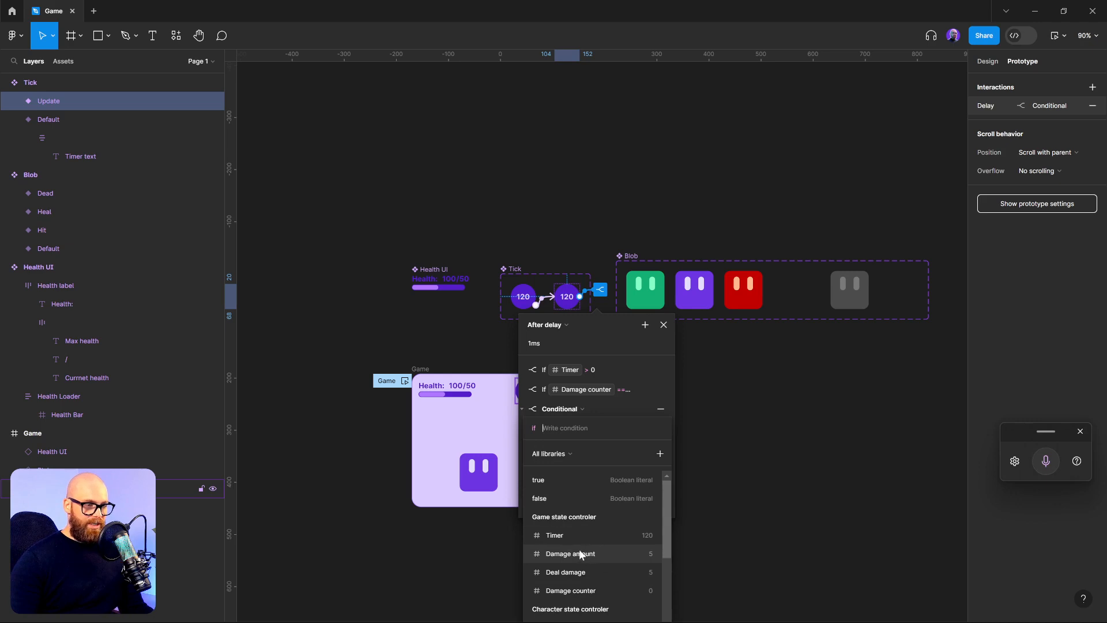
pyautogui.scroll(-3, 580, 552)
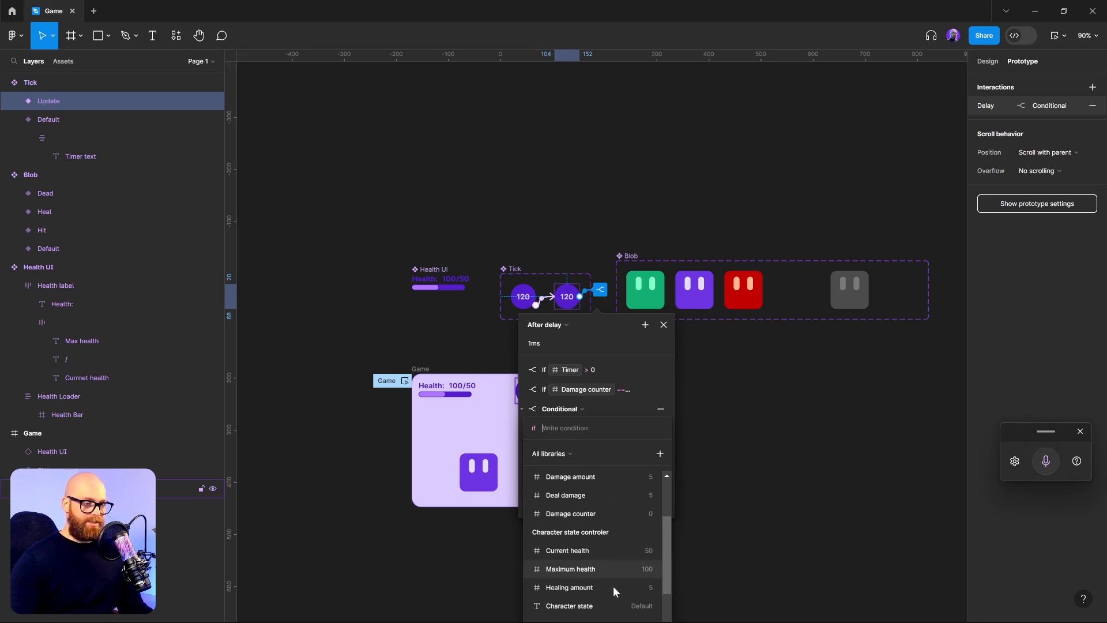
pyautogui.click(552, 554)
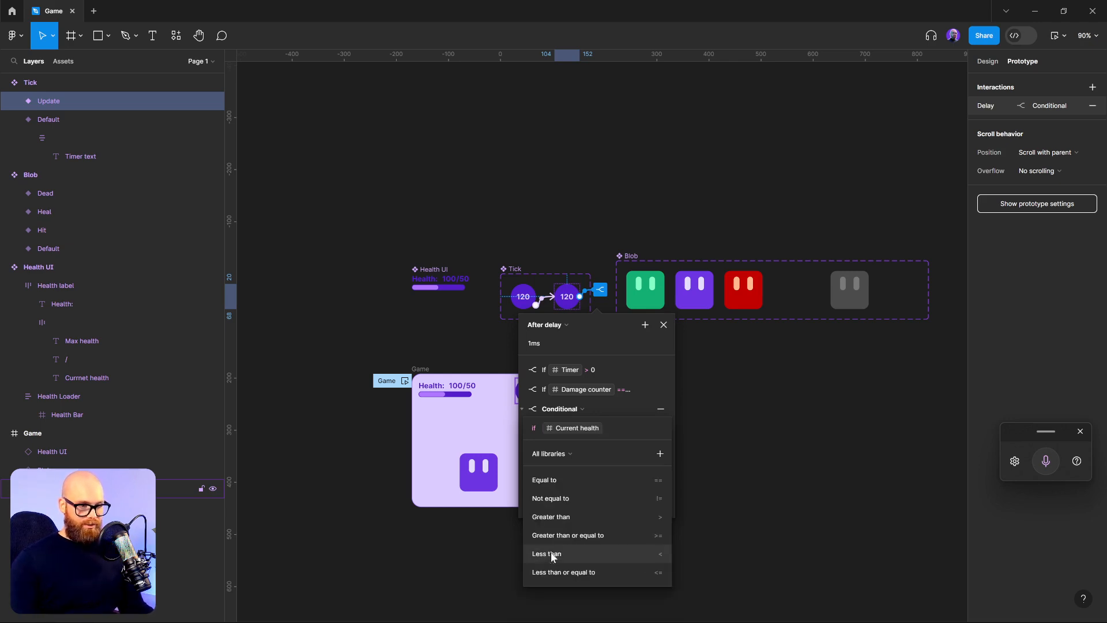
pyautogui.click(587, 518)
pyautogui.write('0')
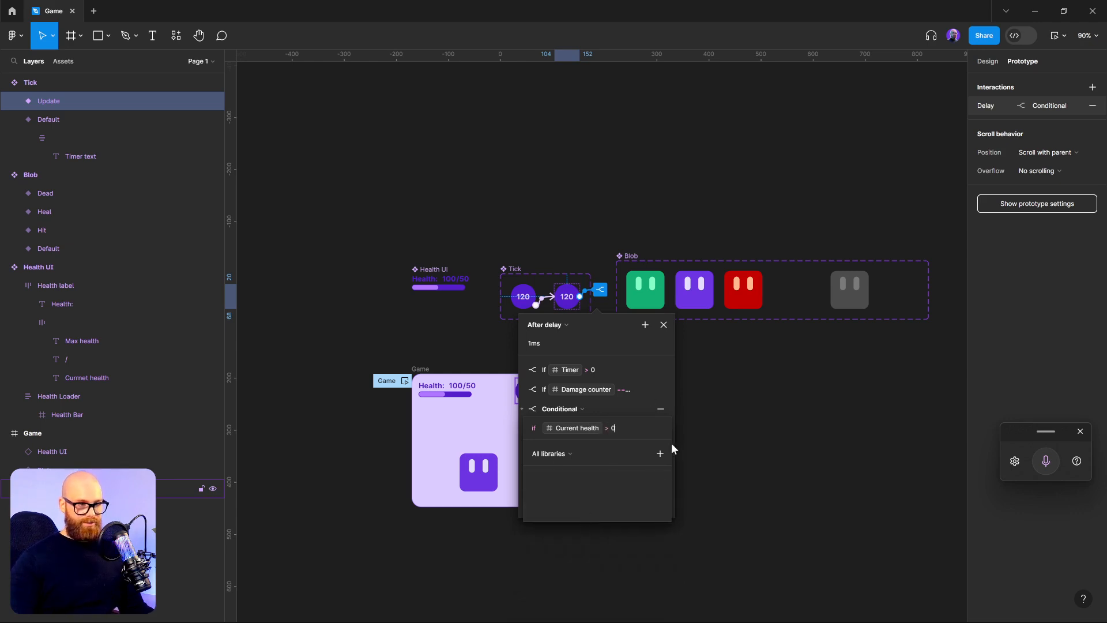
pyautogui.press('Return')
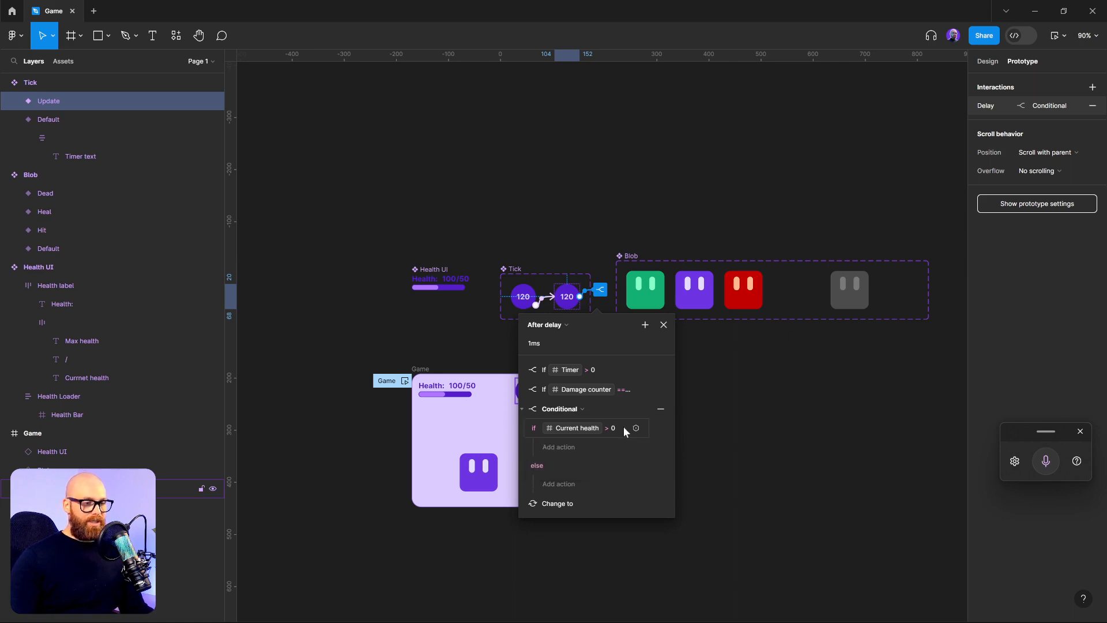
pyautogui.moveTo(556, 501); pyautogui.dragTo(576, 448)
# - In the Current health conditional's else branch, set the Character state variable to Dead, then collapse the conditional and close the interaction
pyautogui.click(568, 485)
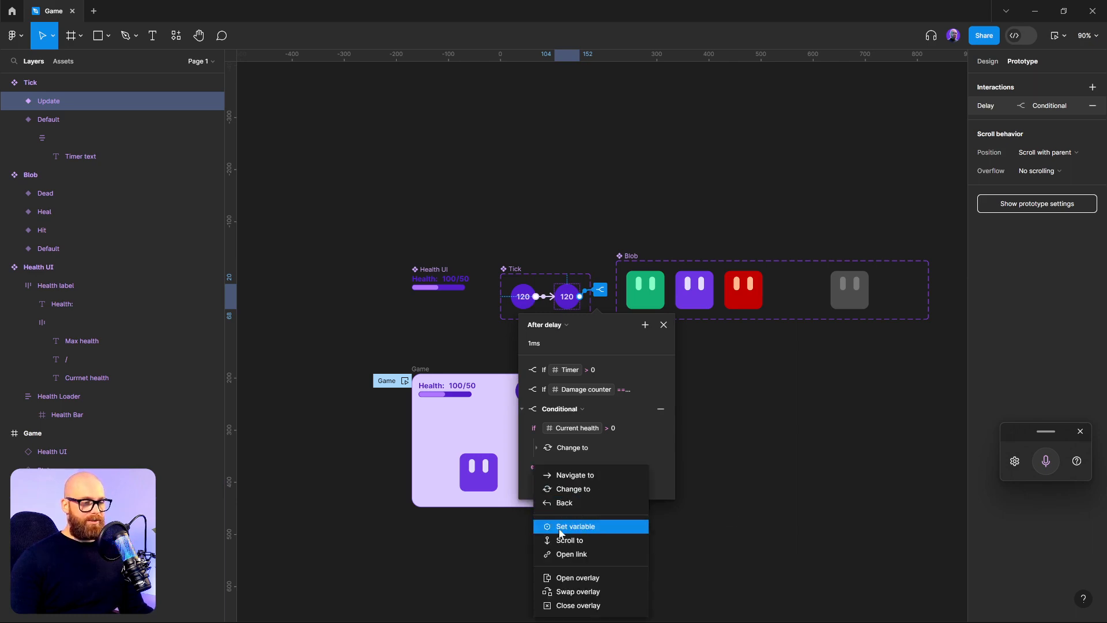
pyautogui.click(576, 527)
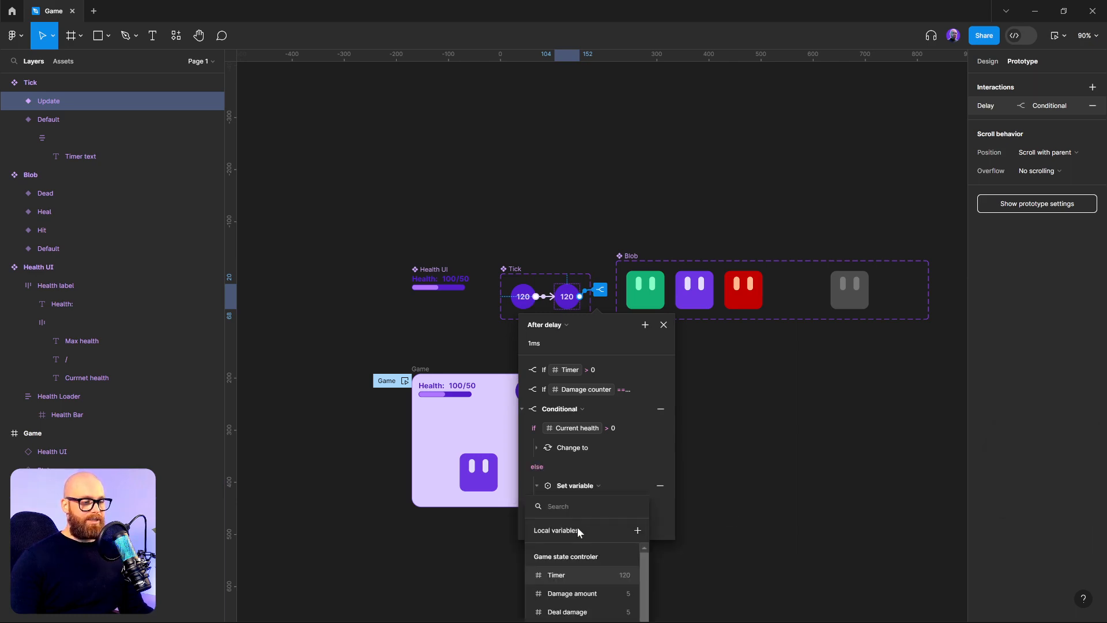
pyautogui.scroll(-2, 597, 568)
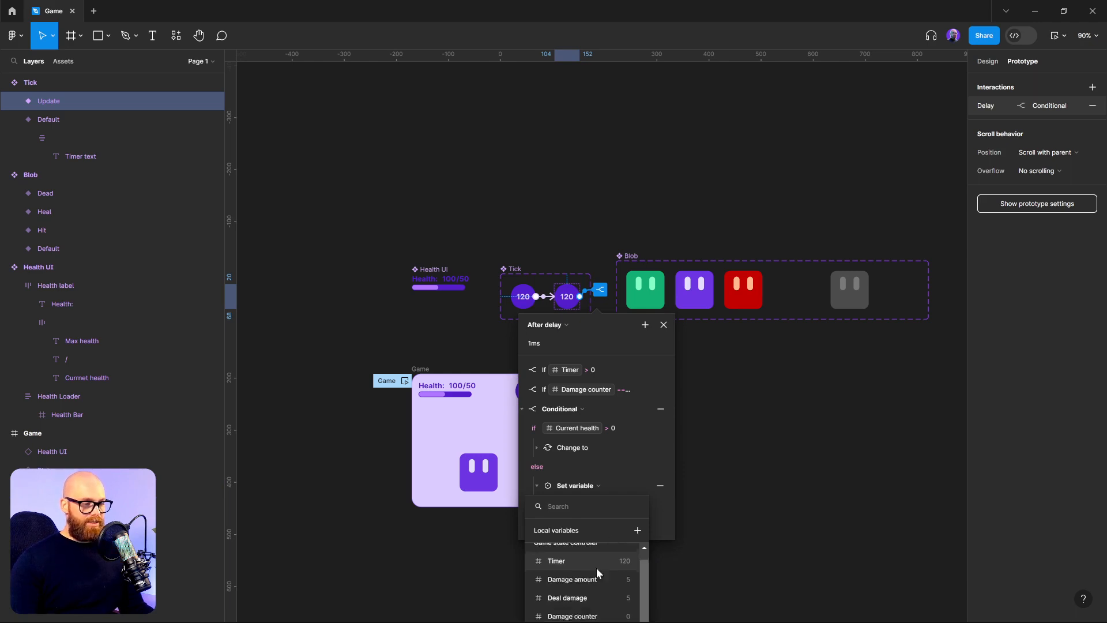
pyautogui.scroll(2, 593, 575)
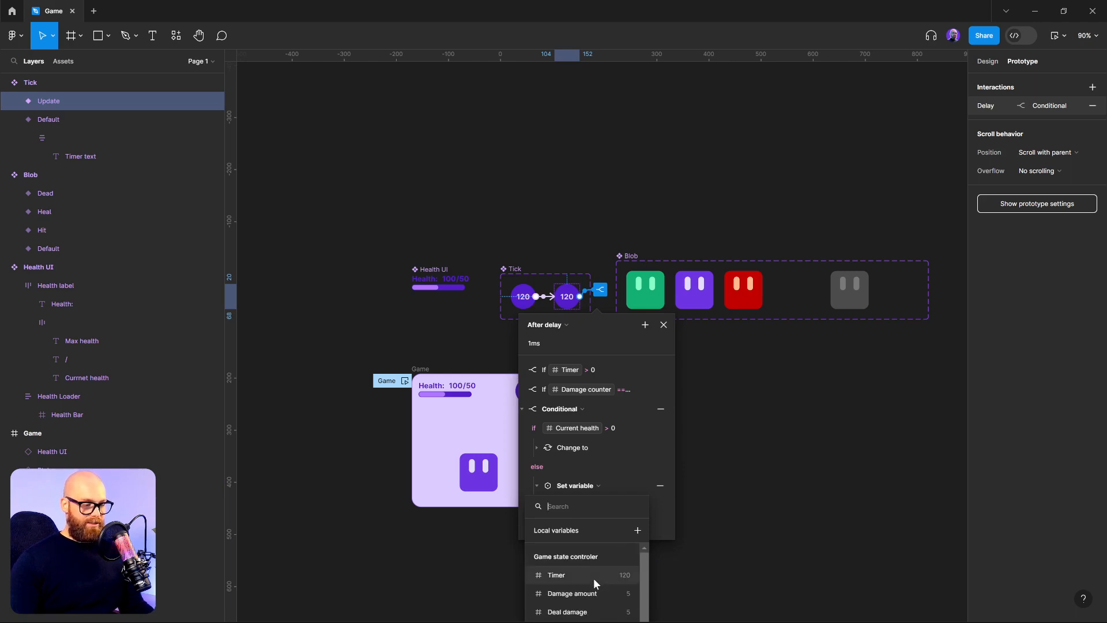
pyautogui.write('st')
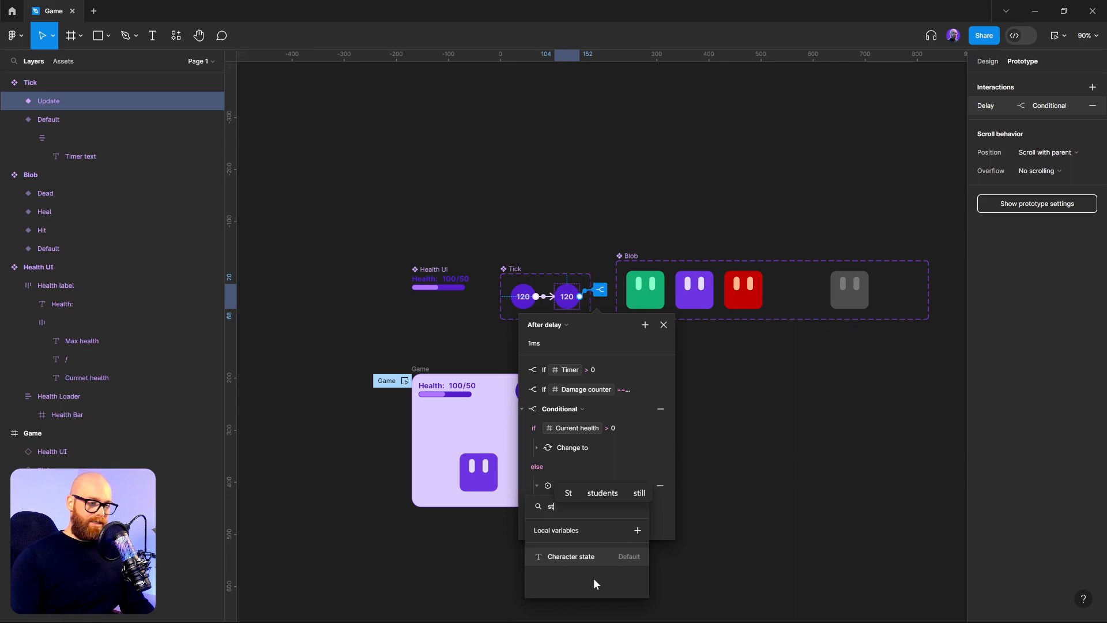
pyautogui.press('BackSpace')
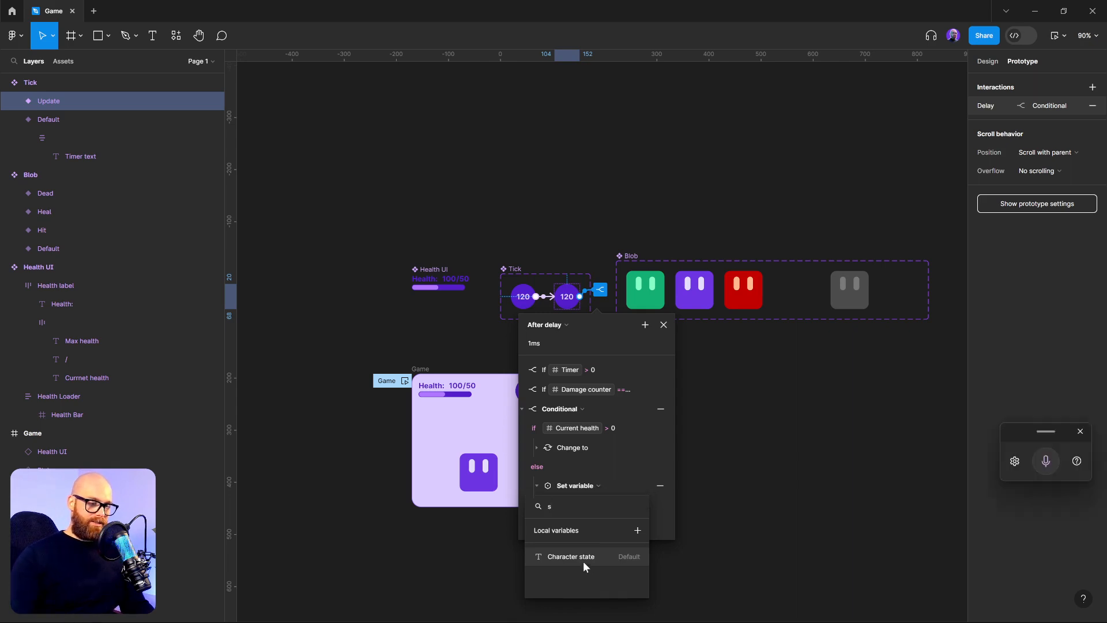
pyautogui.click(583, 560)
pyautogui.write('d')
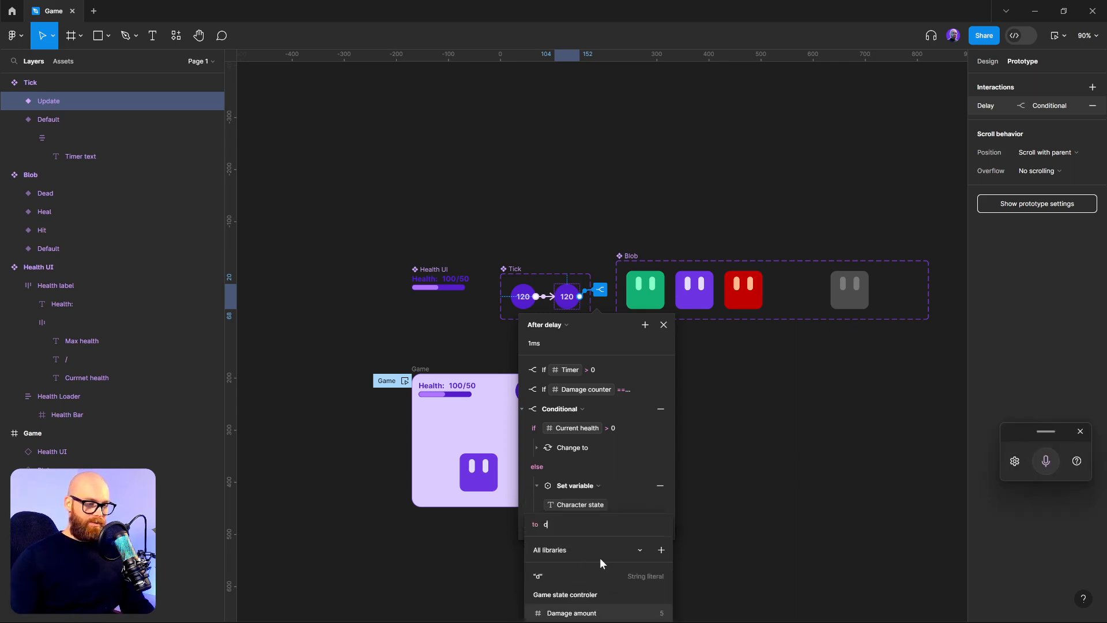
pyautogui.write('ead')
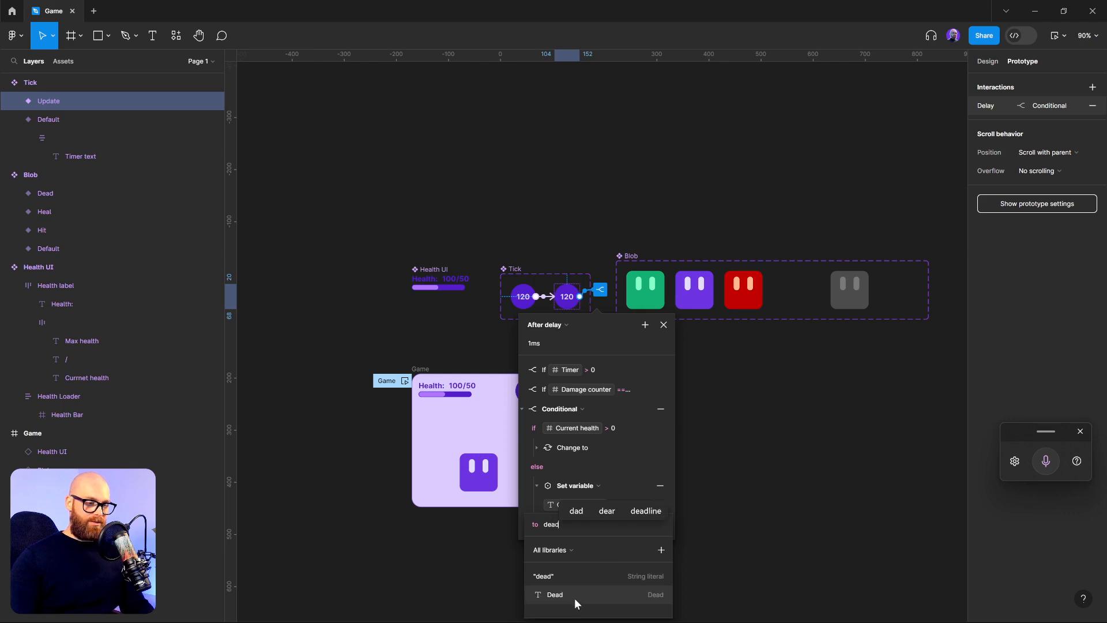
pyautogui.click(571, 595)
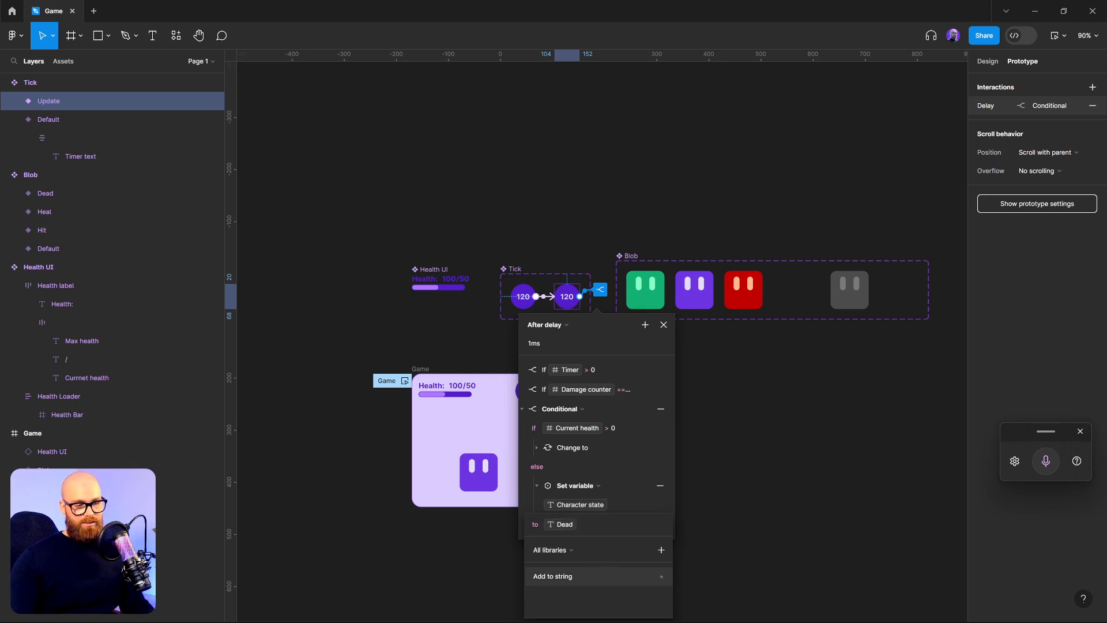
pyautogui.click(537, 508)
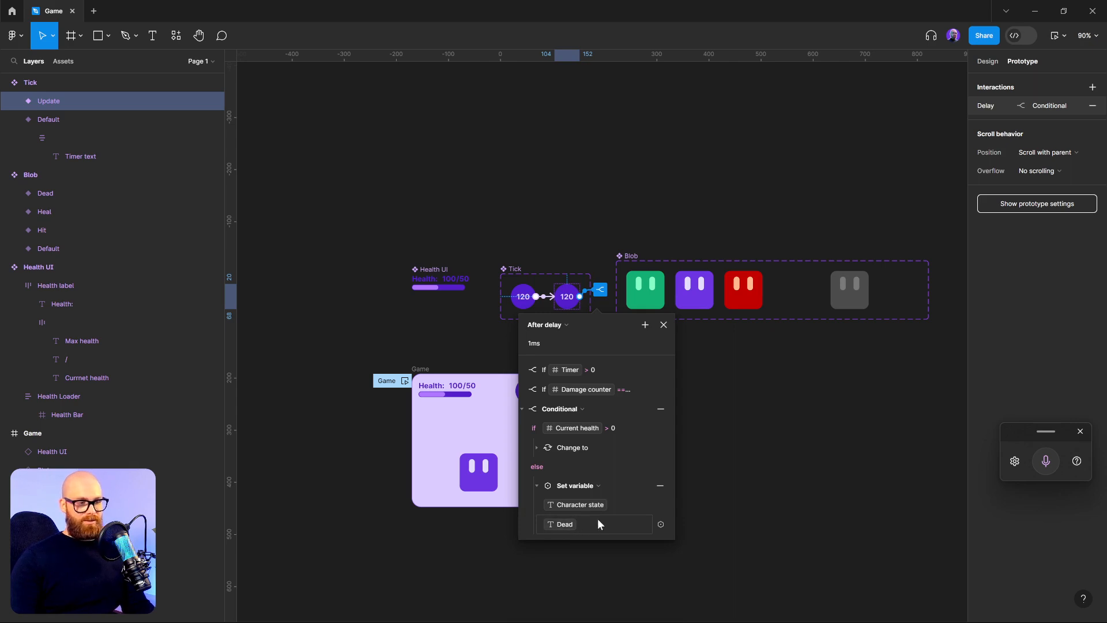
pyautogui.click(538, 484)
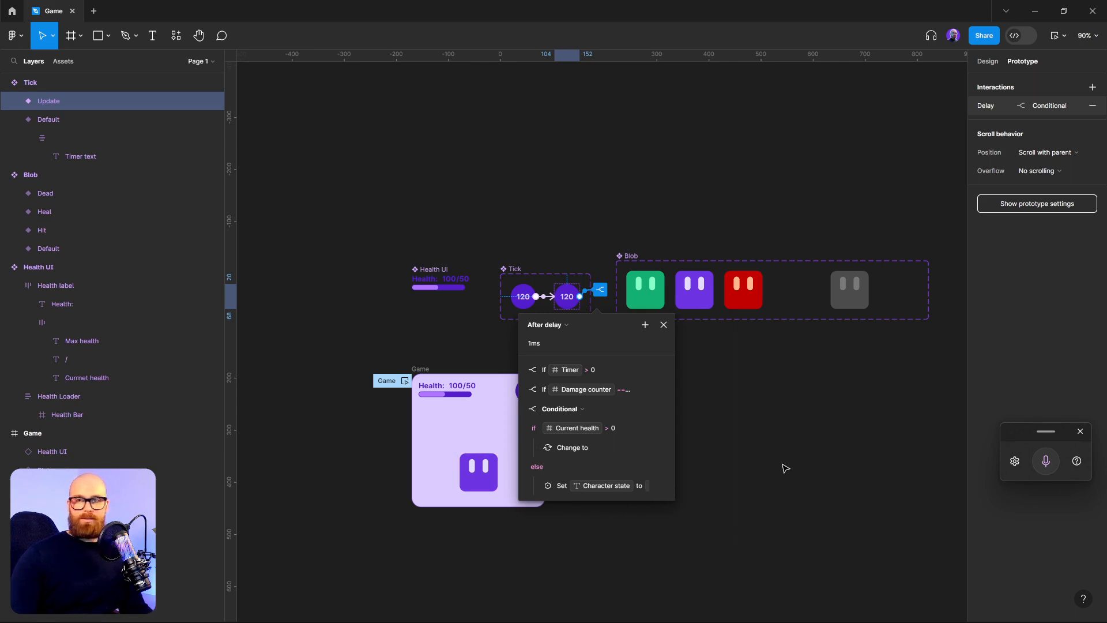
pyautogui.click(522, 411)
pyautogui.click(742, 433)
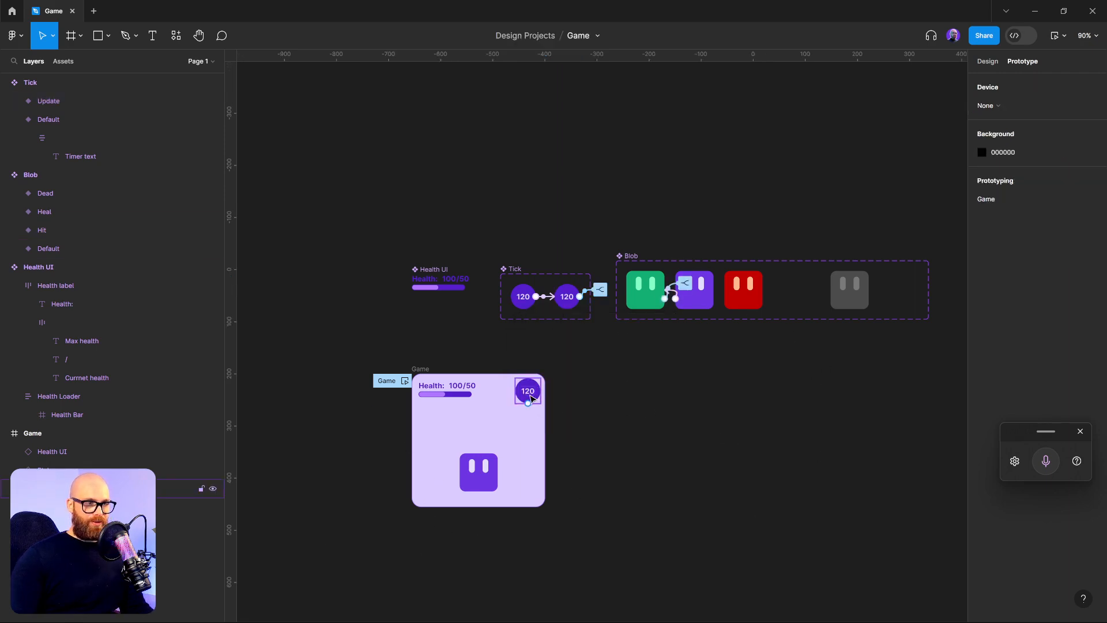
# - Open the local variables and set Deal damage in the Game state controler collection to 35
pyautogui.click(987, 61)
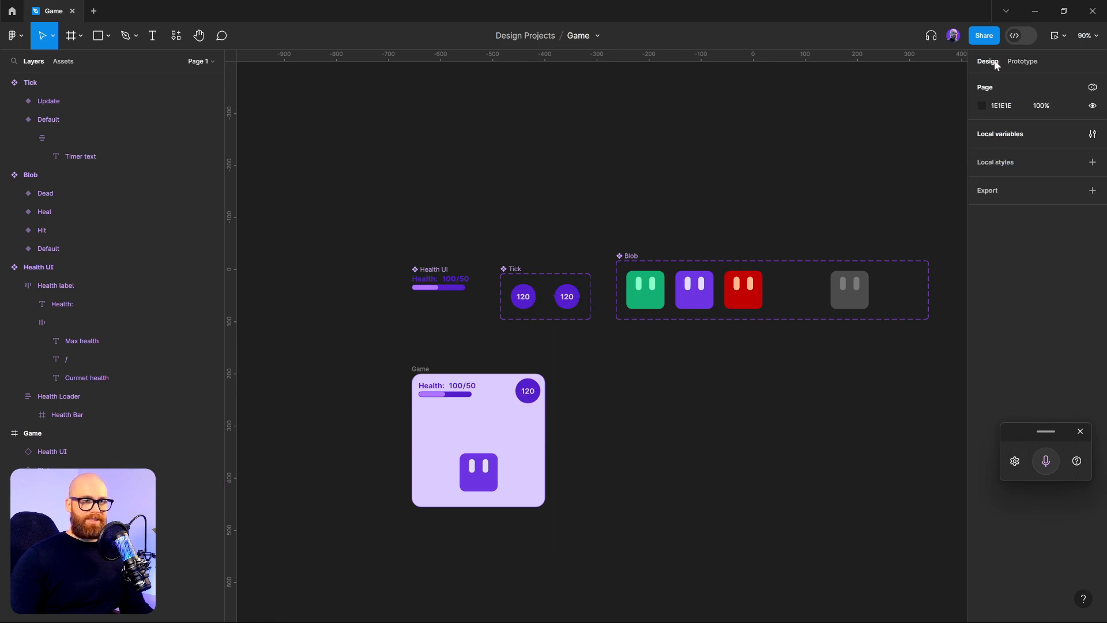
pyautogui.click(1011, 62)
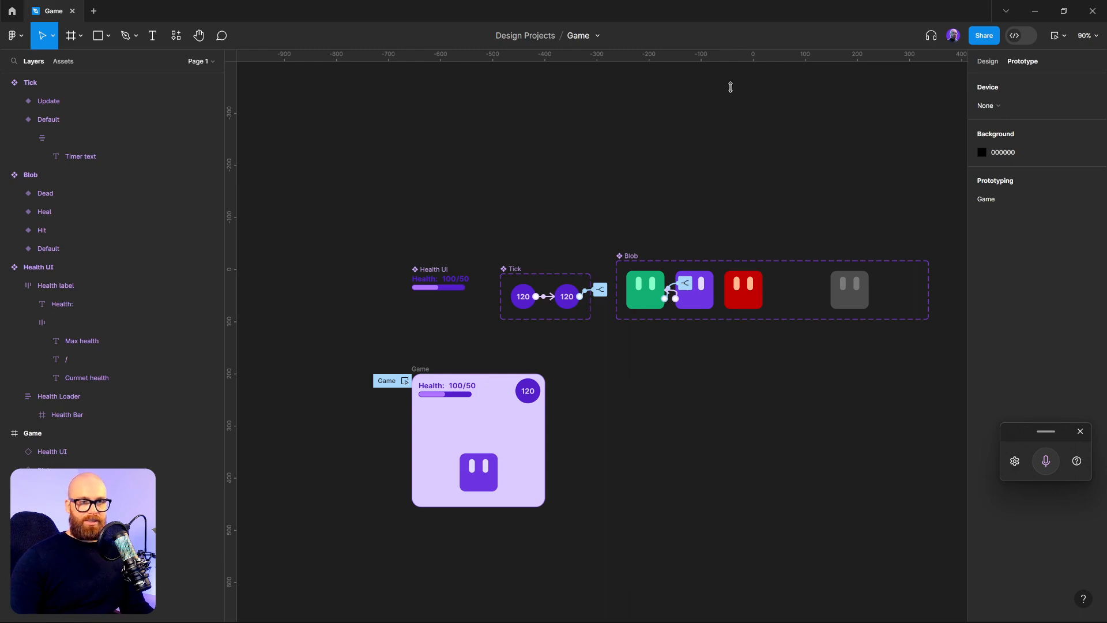
pyautogui.click(987, 61)
pyautogui.click(1092, 134)
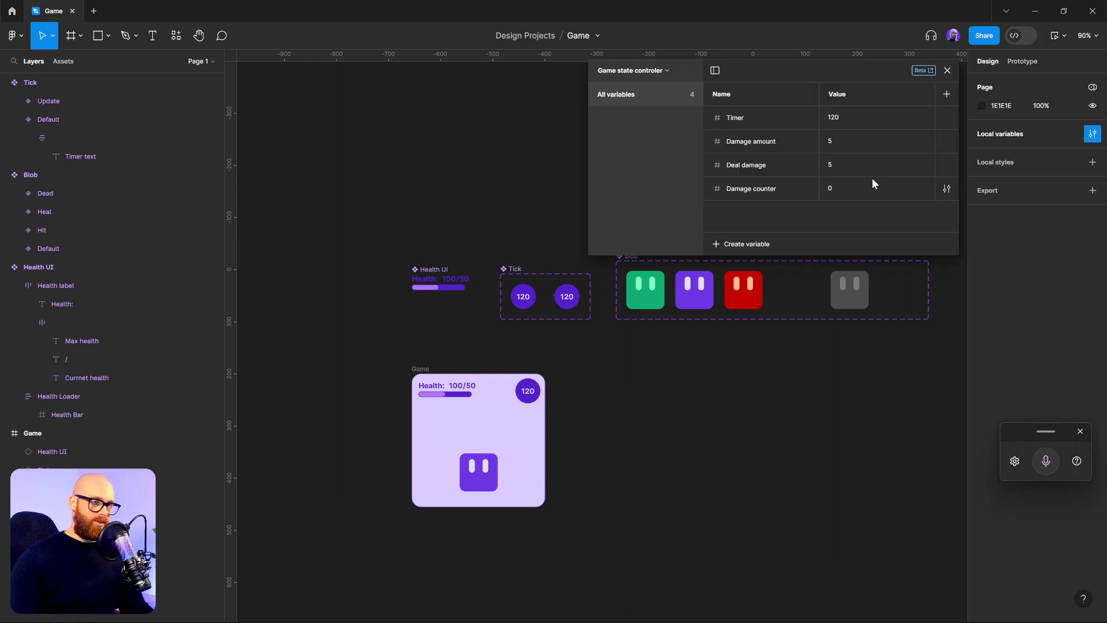
pyautogui.click(631, 72)
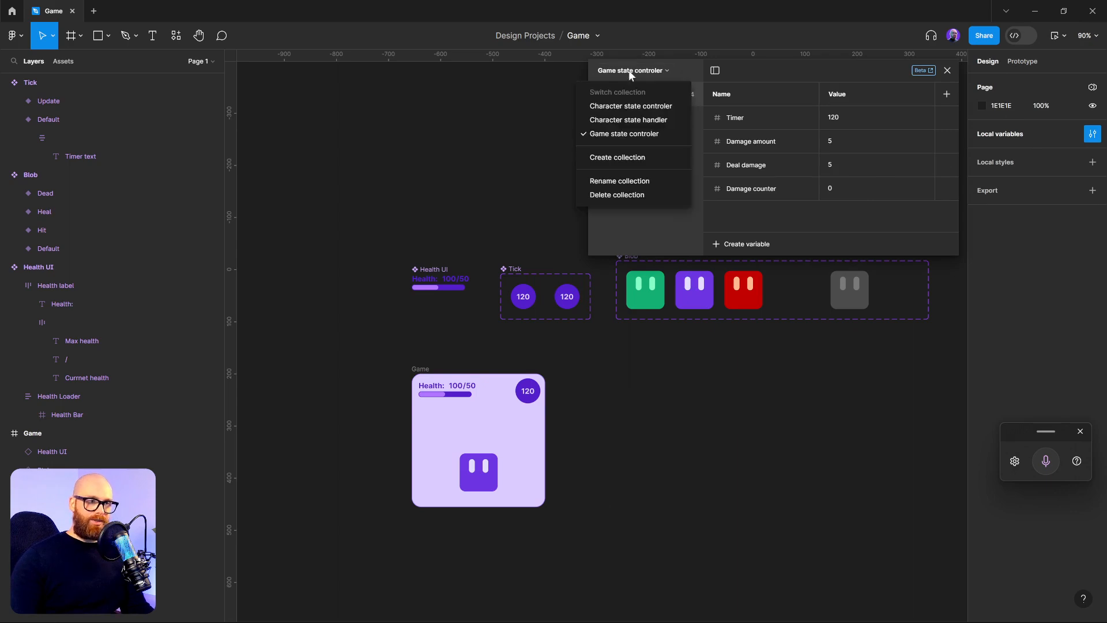
pyautogui.click(631, 71)
pyautogui.click(850, 120)
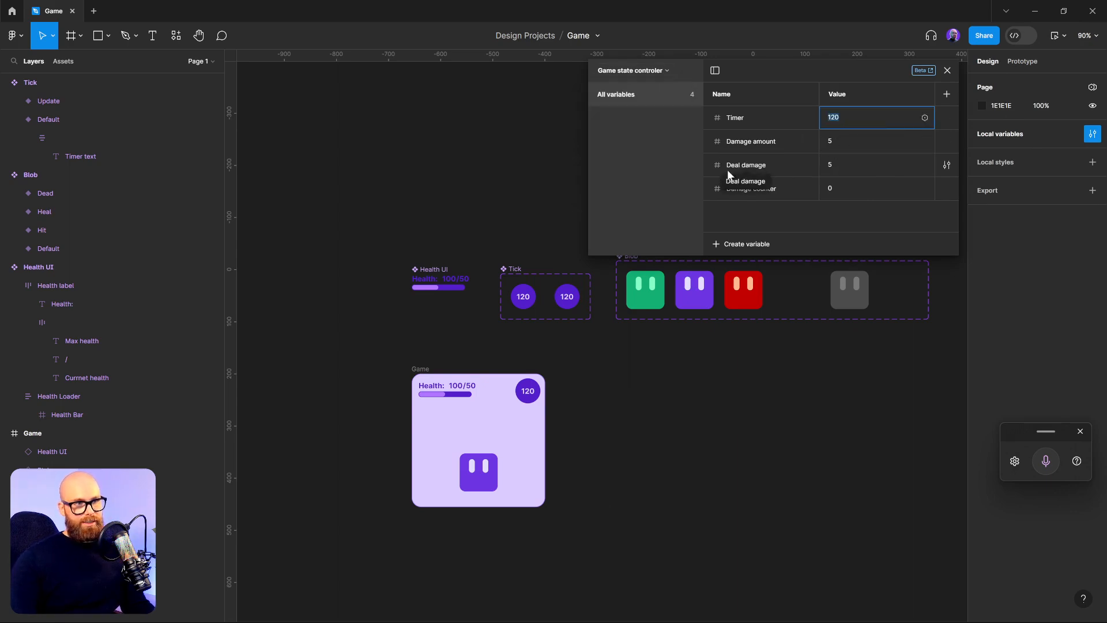
pyautogui.click(824, 168)
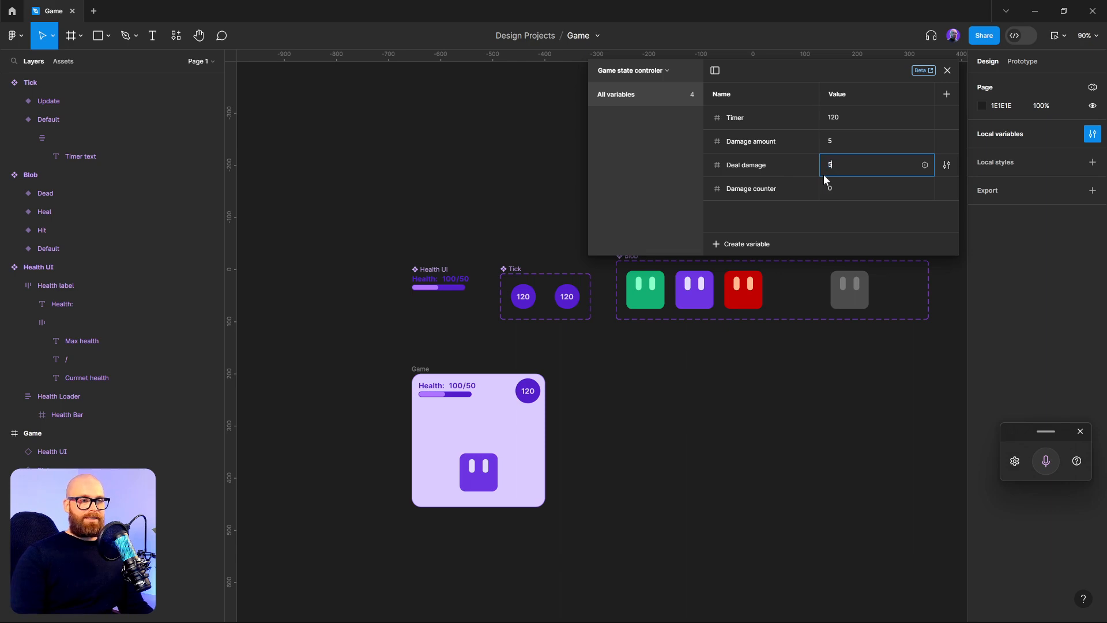
pyautogui.press('BackSpace')
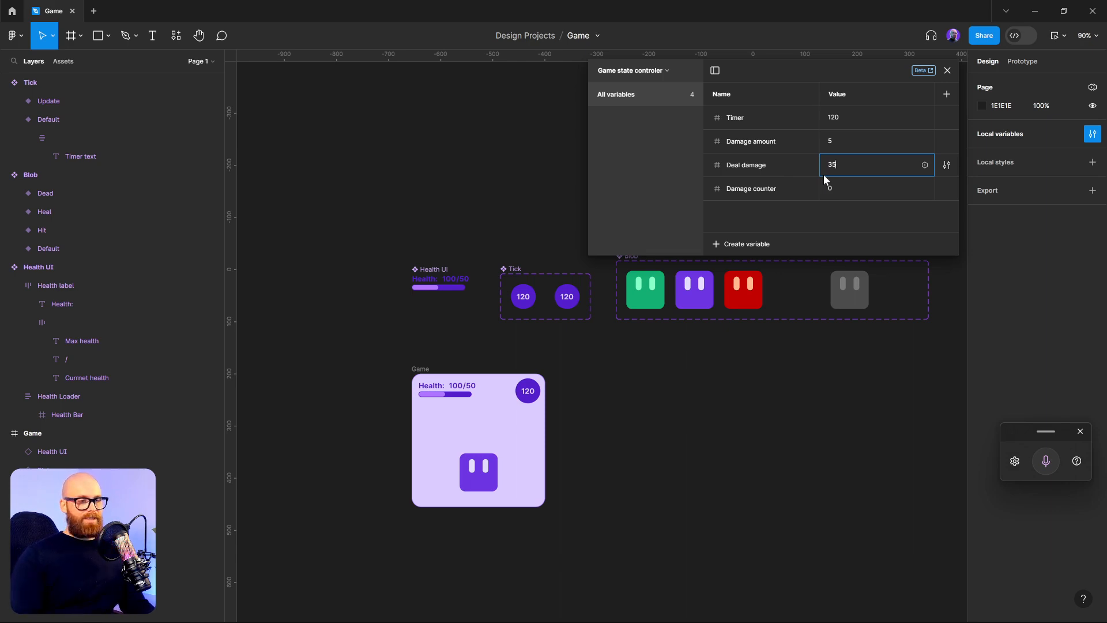
pyautogui.press('Return')
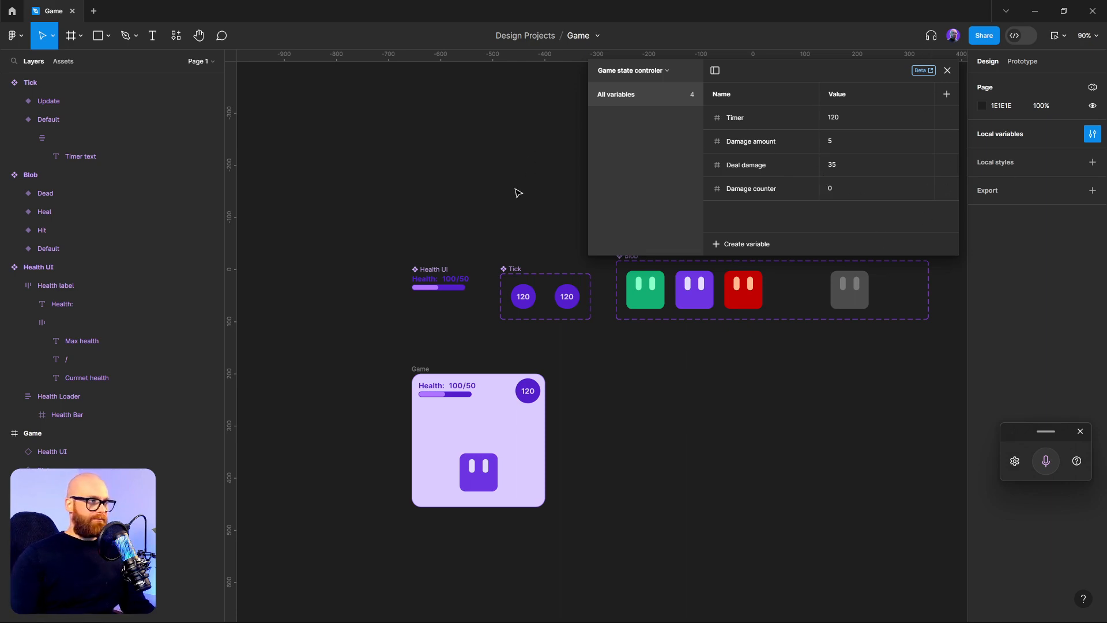
# - Preview the Game frame to check the timer and the blob's damage, and close the preview
pyautogui.click(1060, 36)
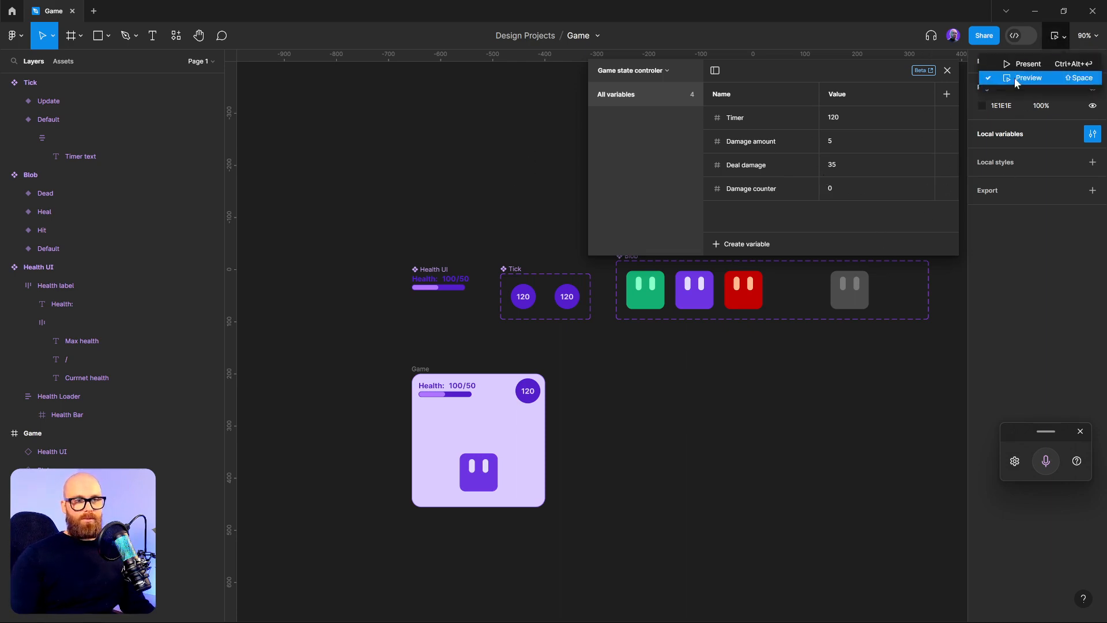
pyautogui.click(1014, 77)
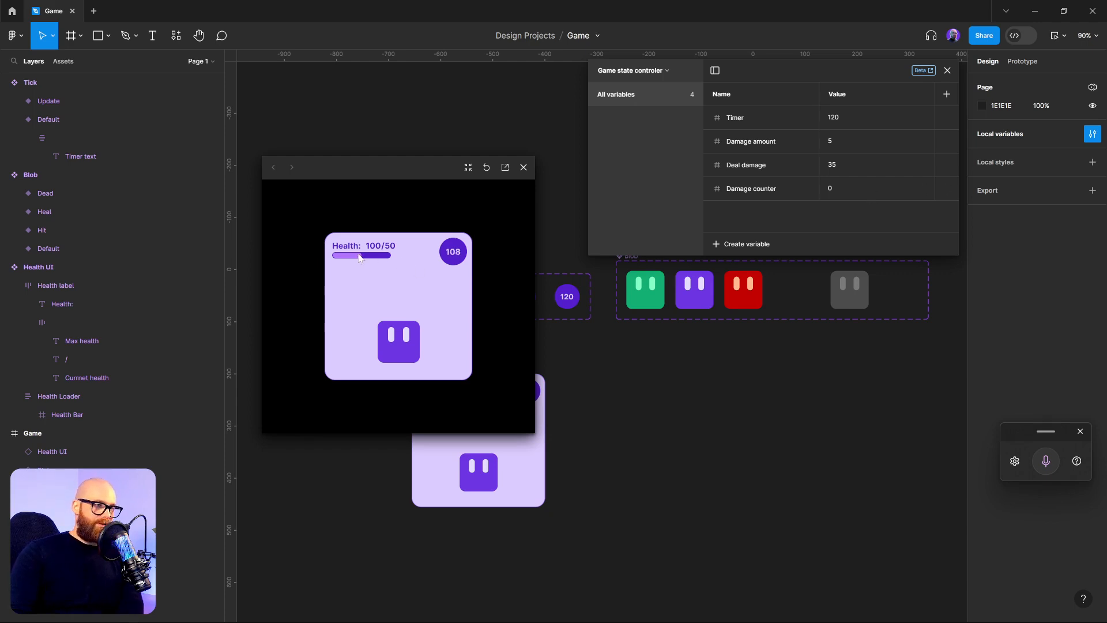
pyautogui.press('Escape')
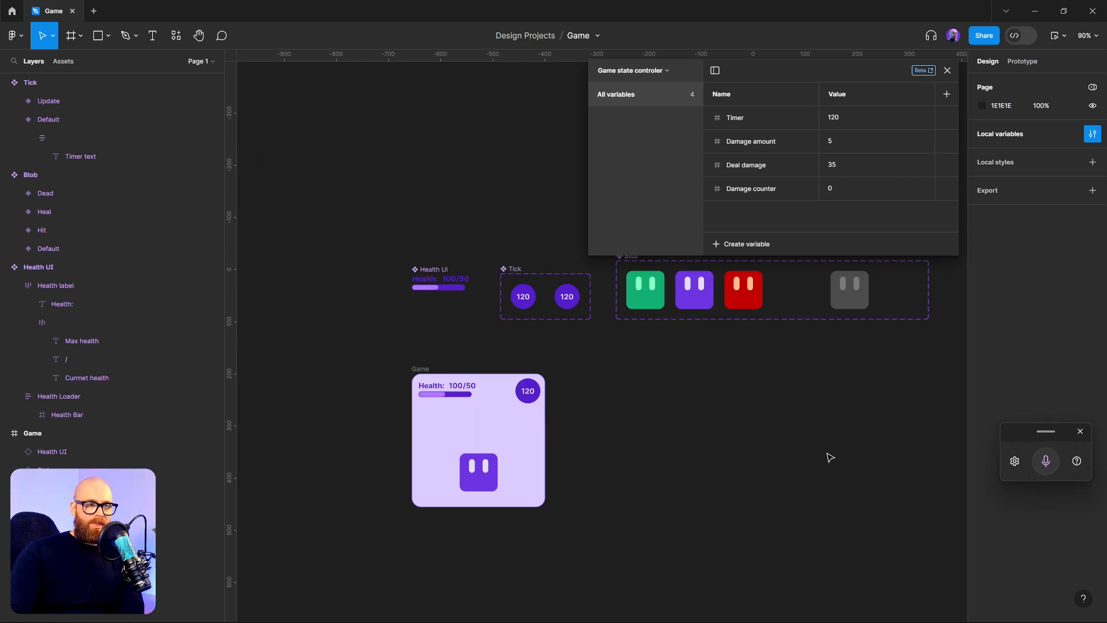
# - Open the Tick Update variant's After delay interaction, collapse its Timer and Damage counter conditionals, and remove Change to from the Current health if branch
pyautogui.click(578, 301)
pyautogui.hotkey('shift', 'e')
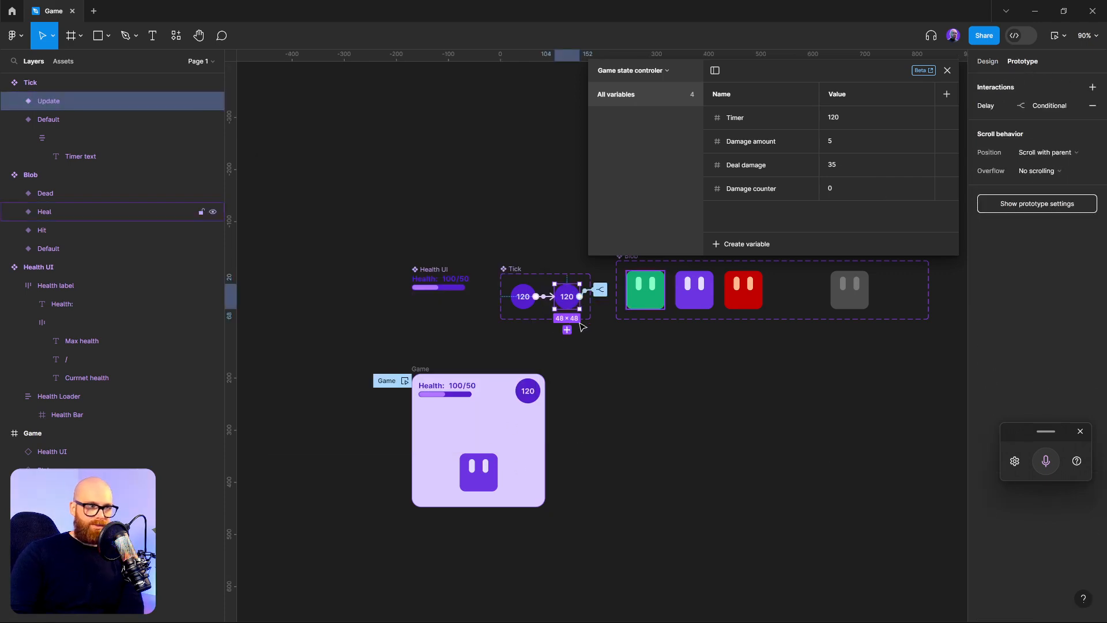
pyautogui.click(600, 293)
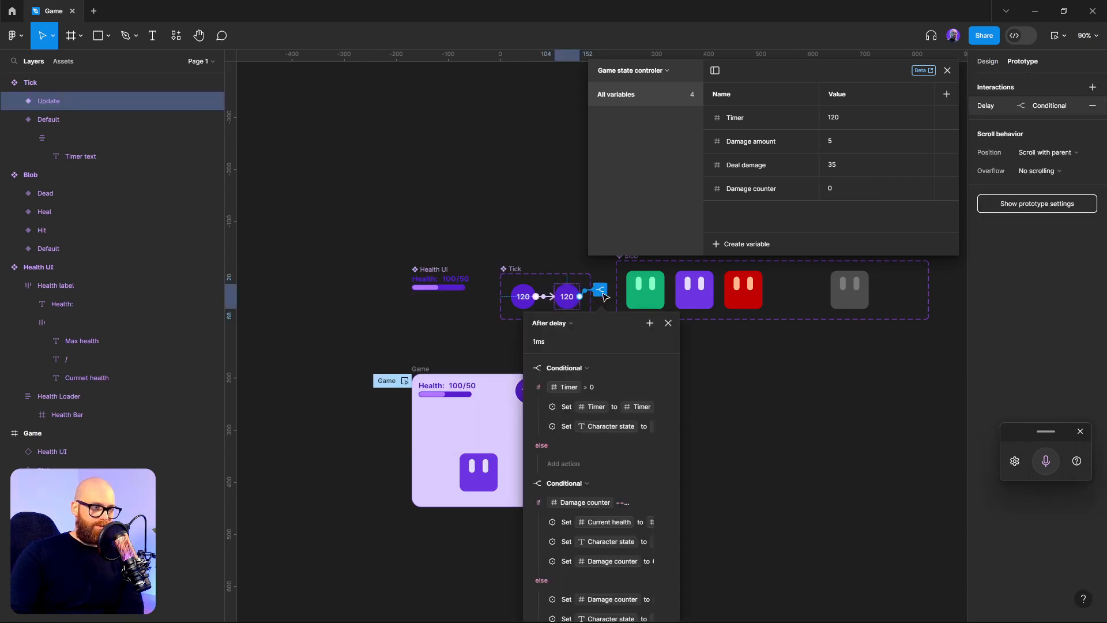
pyautogui.click(527, 484)
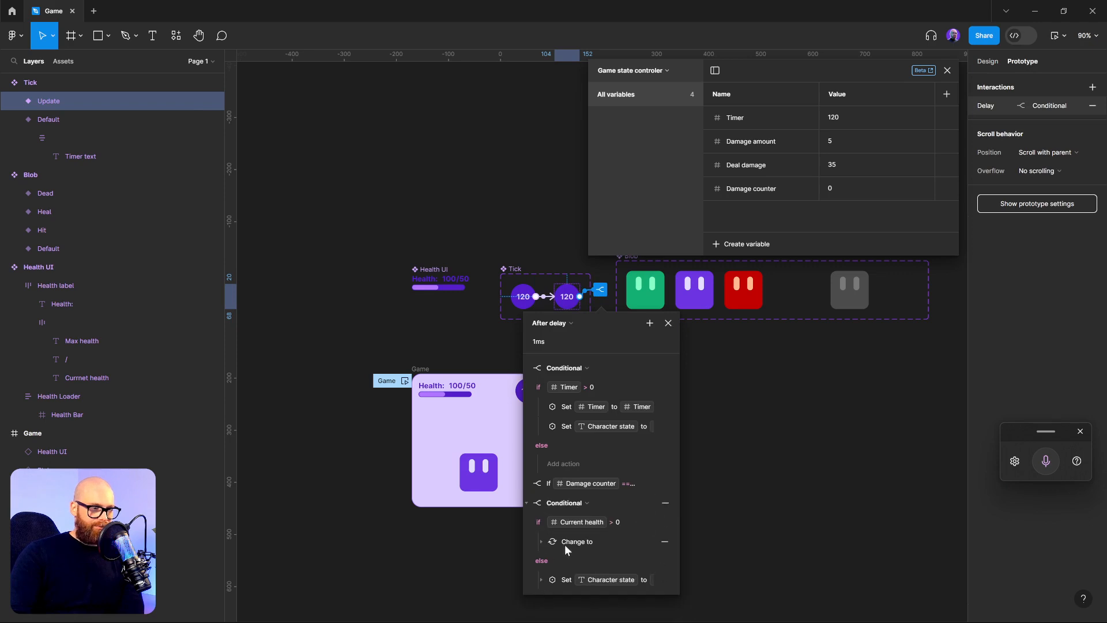
pyautogui.click(542, 543)
pyautogui.click(543, 545)
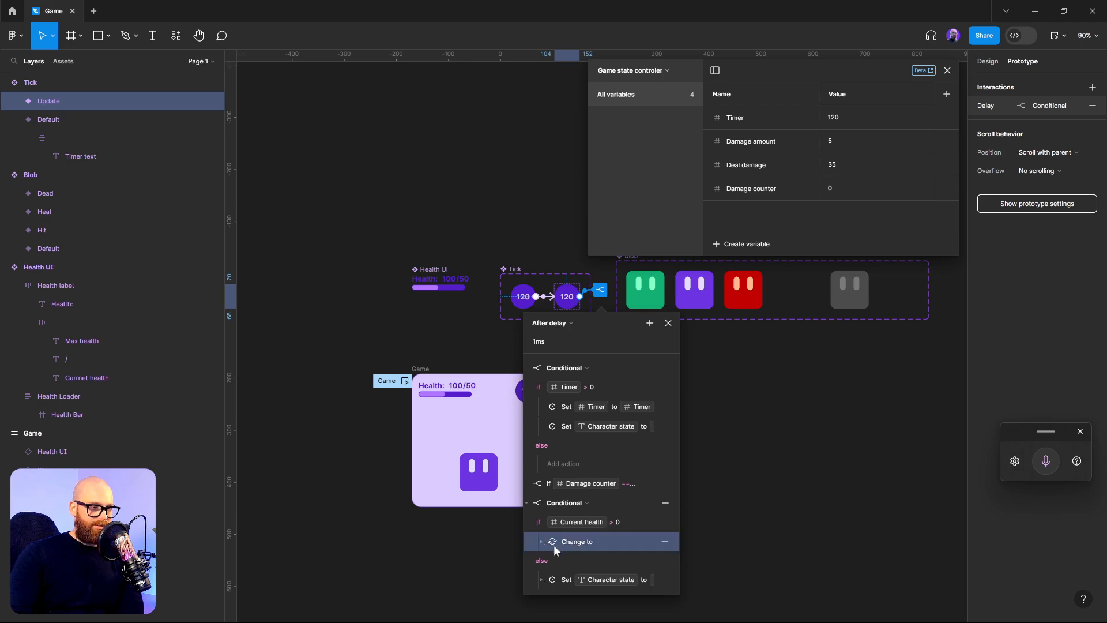
pyautogui.click(528, 369)
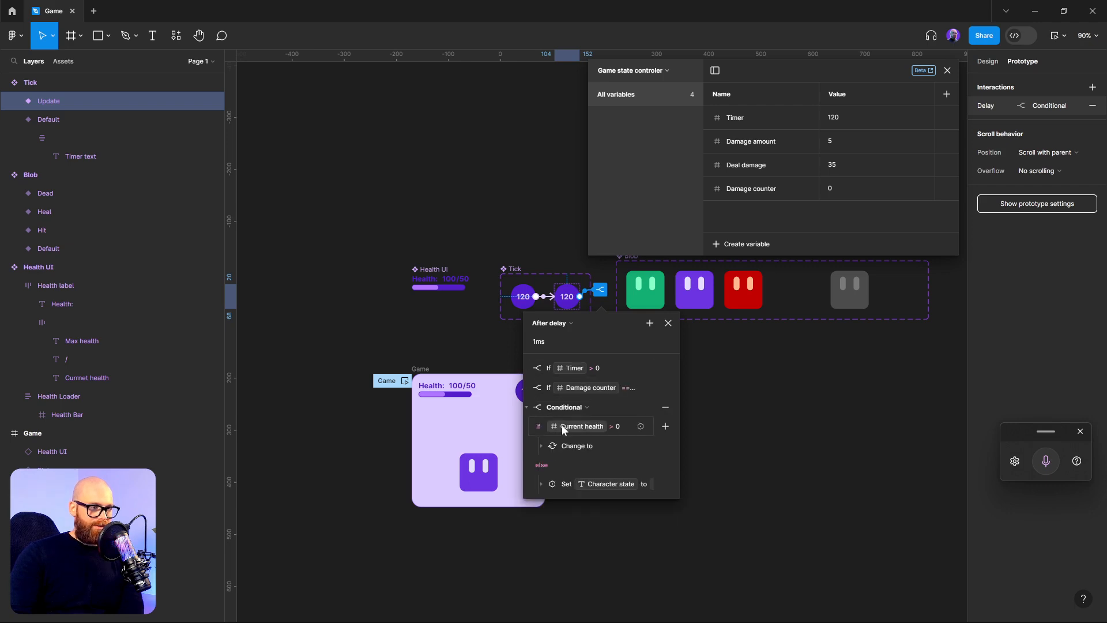
# - Add a separate Change to action after the Current health conditional, set its Events state to Default, and collapse it
pyautogui.click(650, 323)
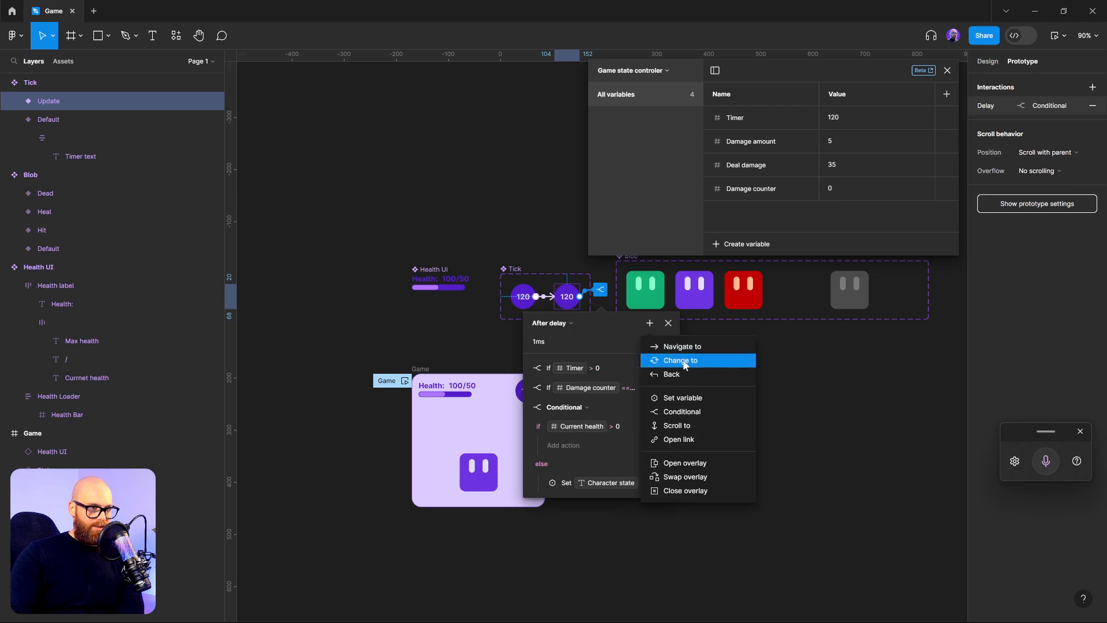
pyautogui.click(681, 361)
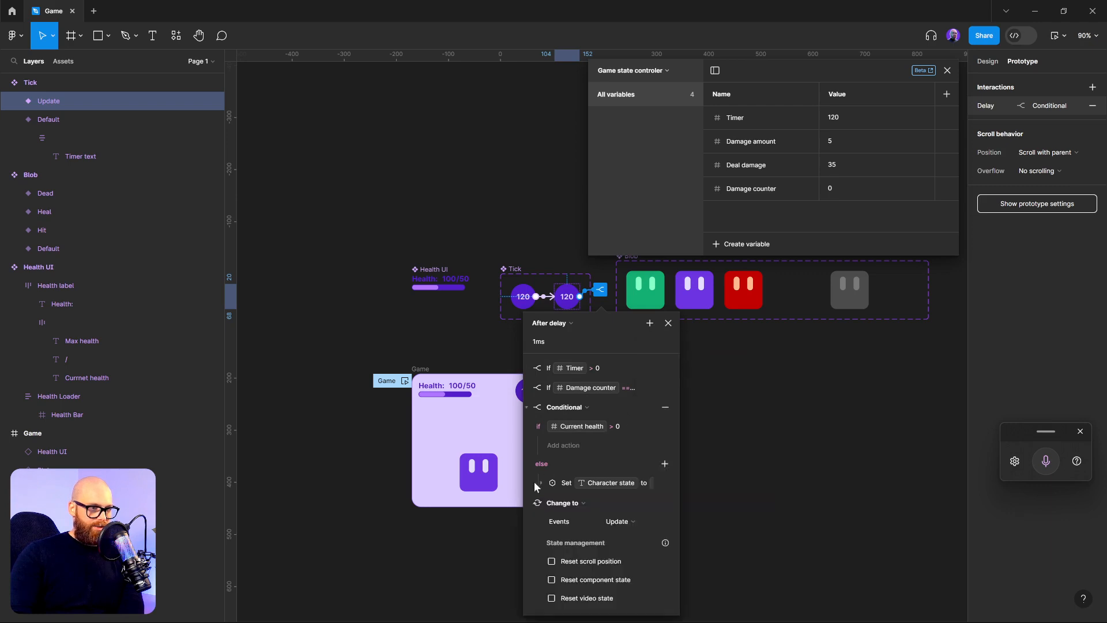
pyautogui.click(618, 521)
pyautogui.click(628, 509)
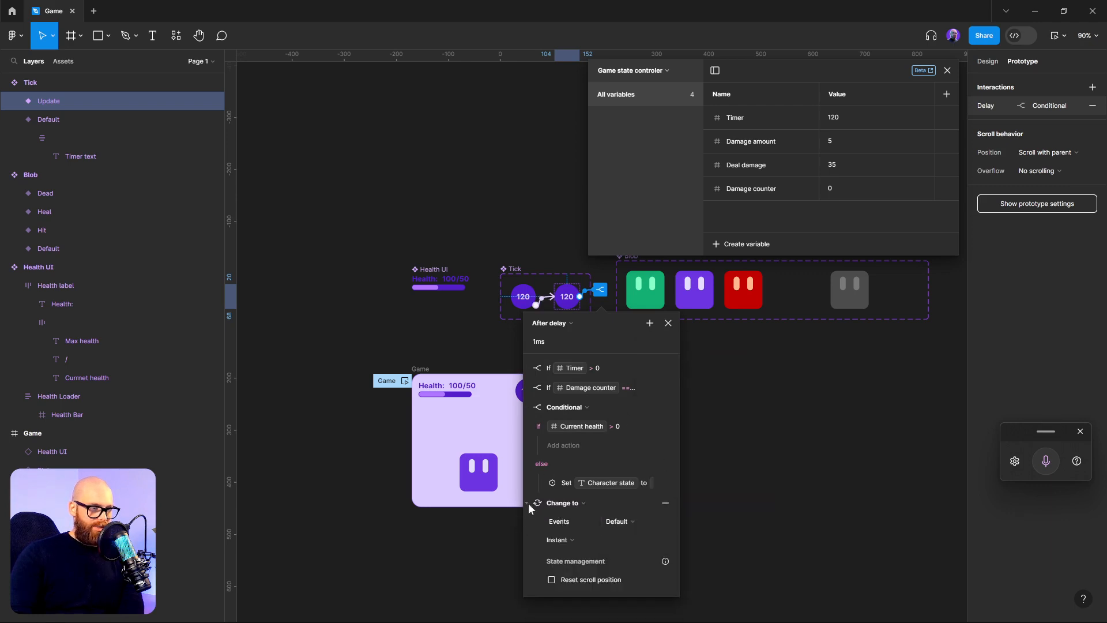
pyautogui.click(527, 503)
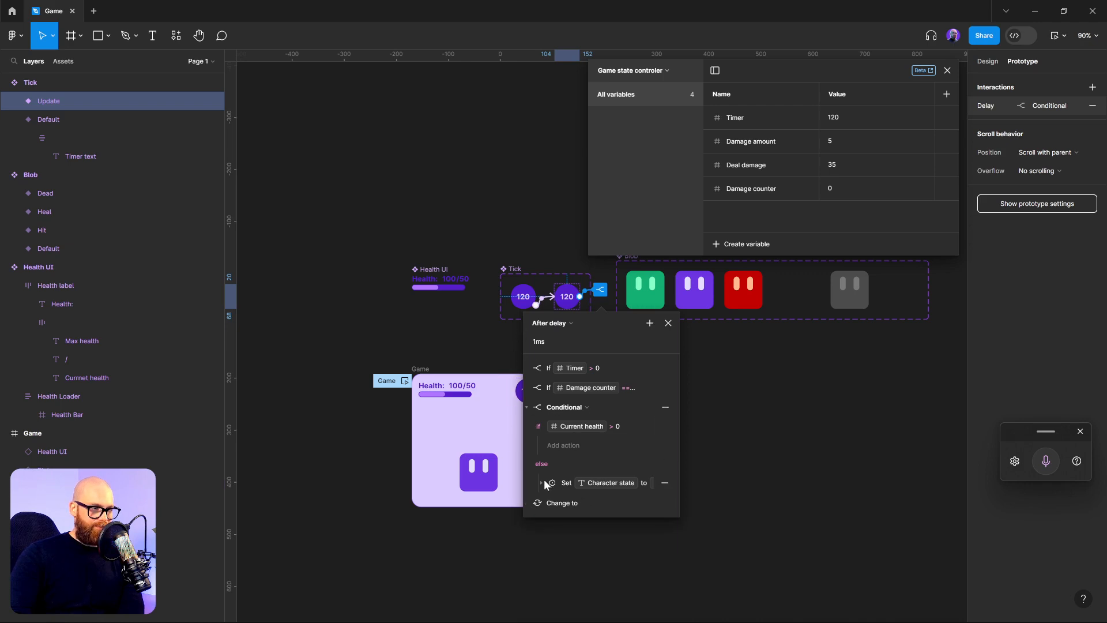
# - Change the last conditional's condition to Current health <= 0
pyautogui.click(641, 426)
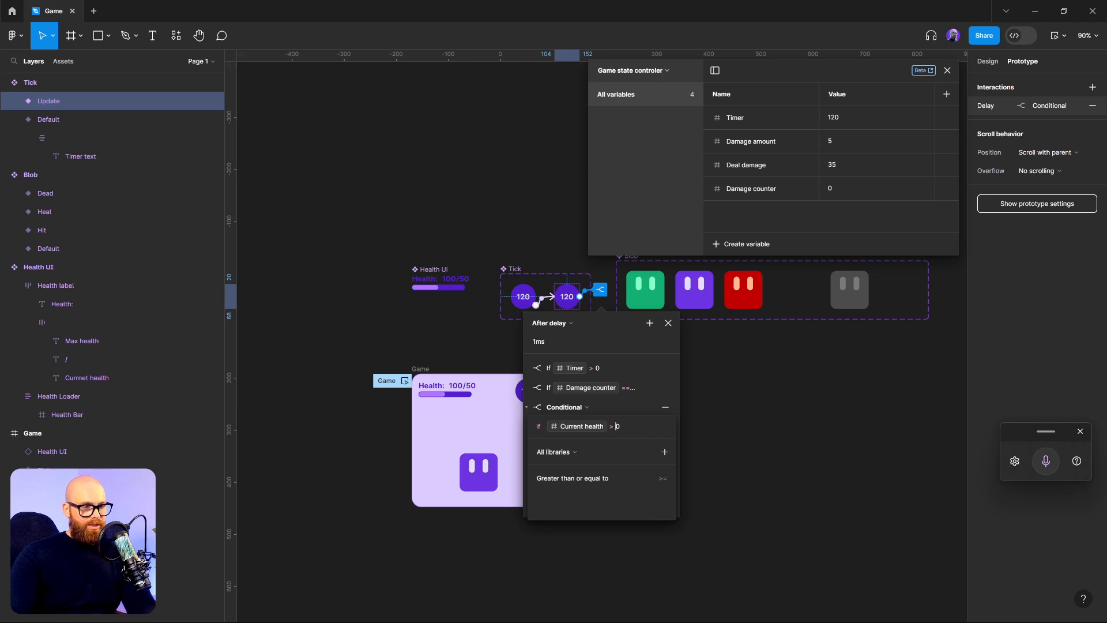
pyautogui.click(621, 427)
pyautogui.press('BackSpace')
pyautogui.press('BackSpace')
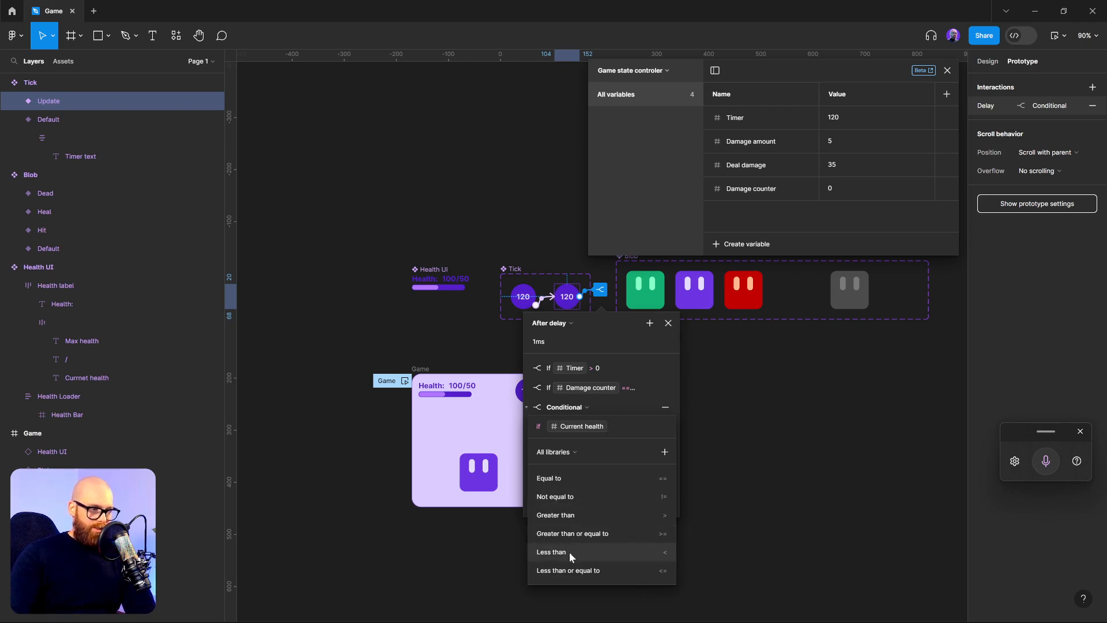
pyautogui.click(549, 572)
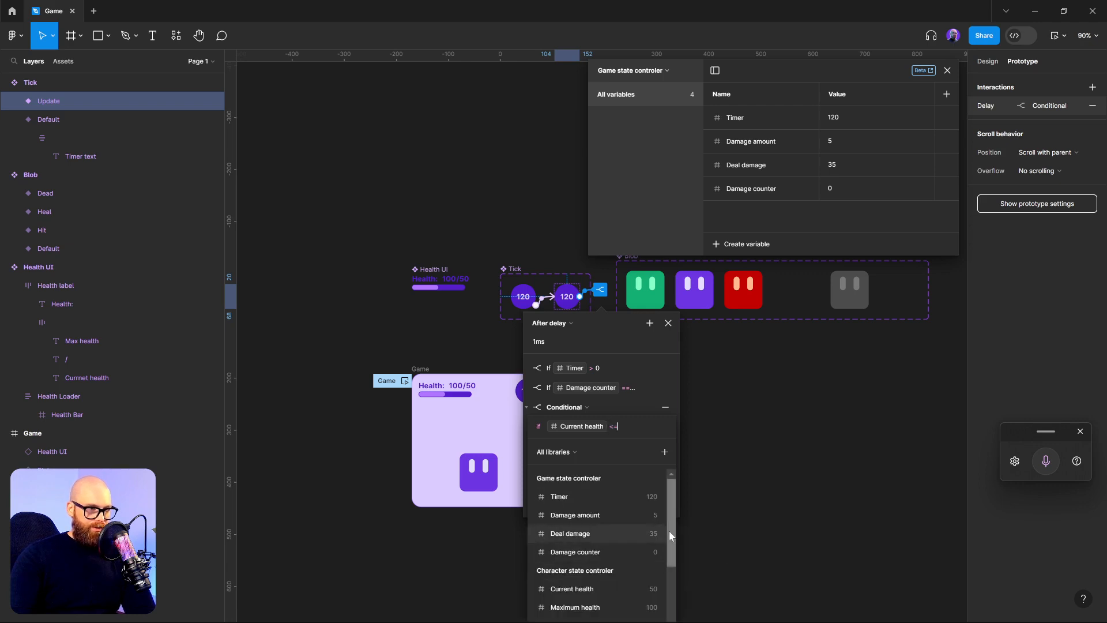
pyautogui.write('0')
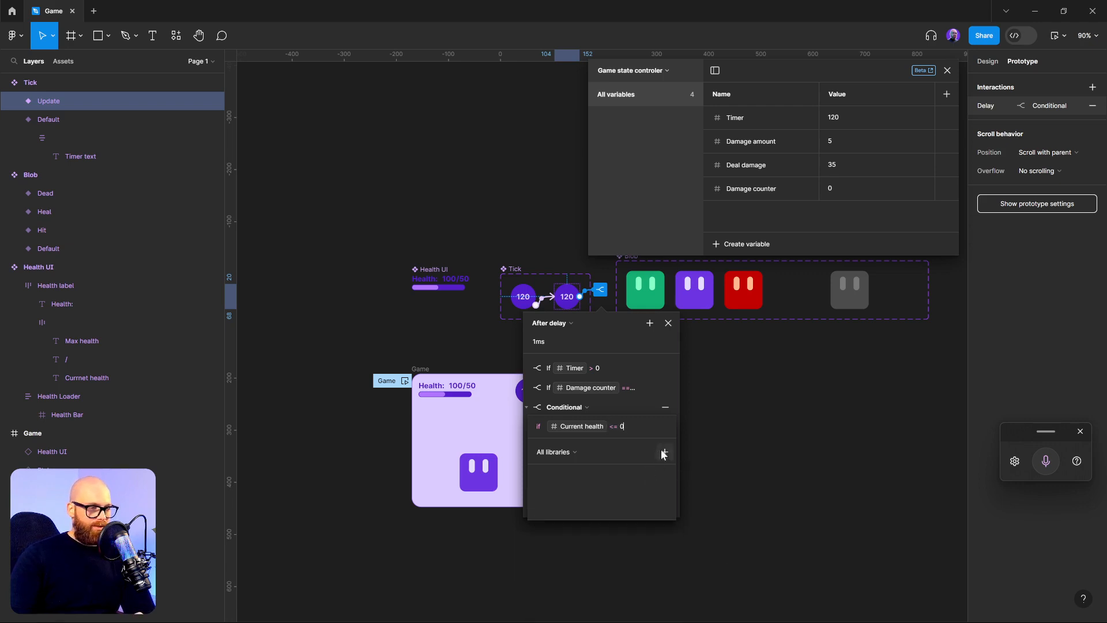
pyautogui.press('Return')
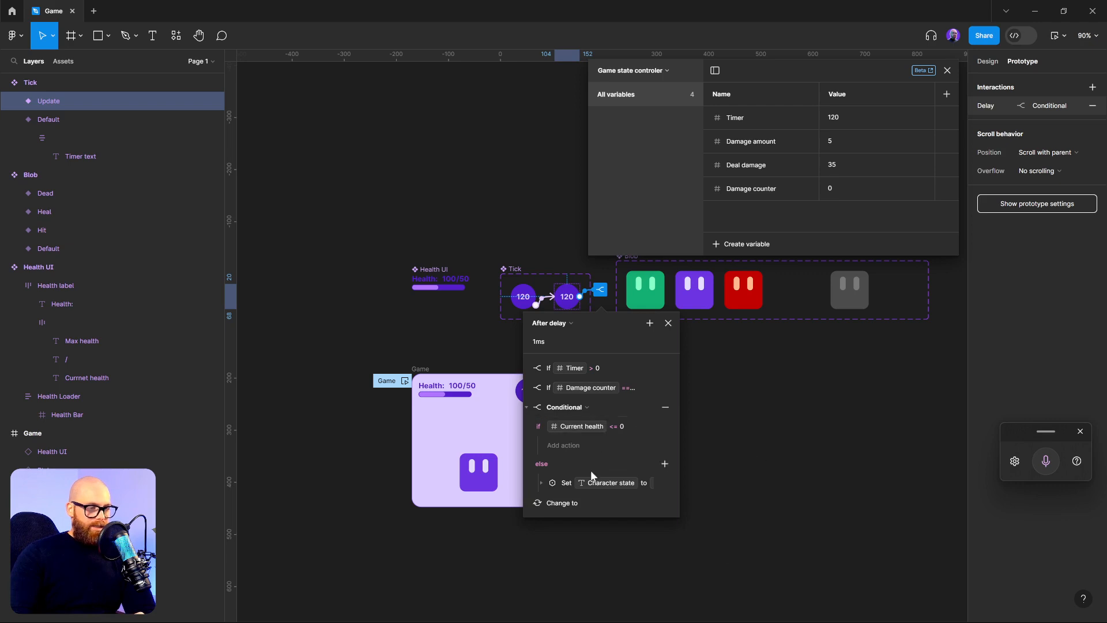
# - Remove the action setting Character state to Dead from the Current health conditional's else branch
pyautogui.click(564, 484)
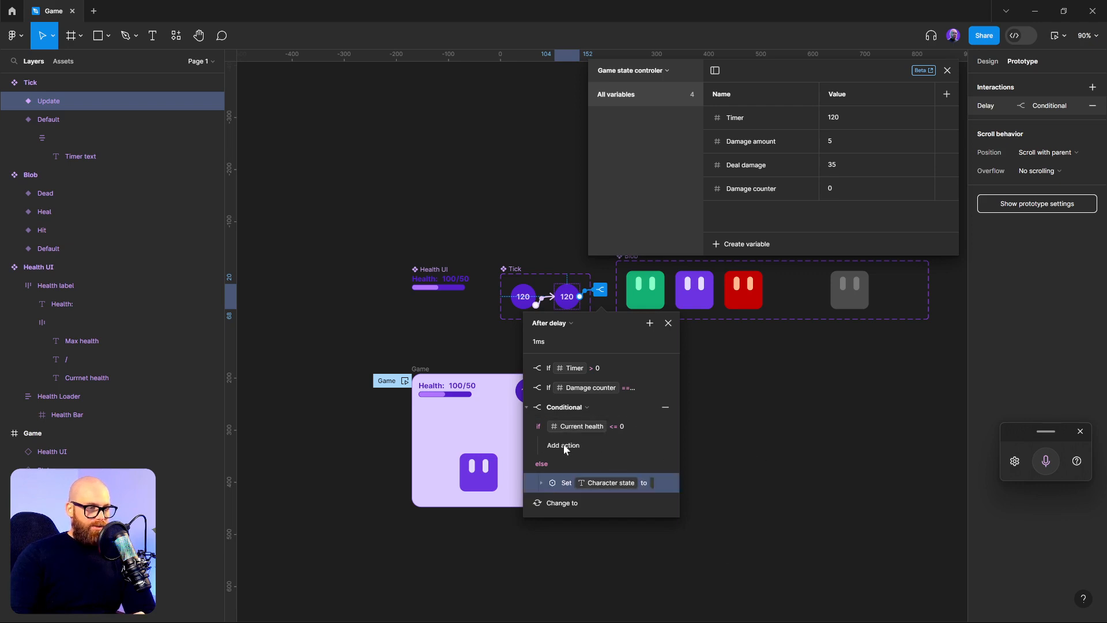
pyautogui.moveTo(563, 445); pyautogui.dragTo(562, 450)
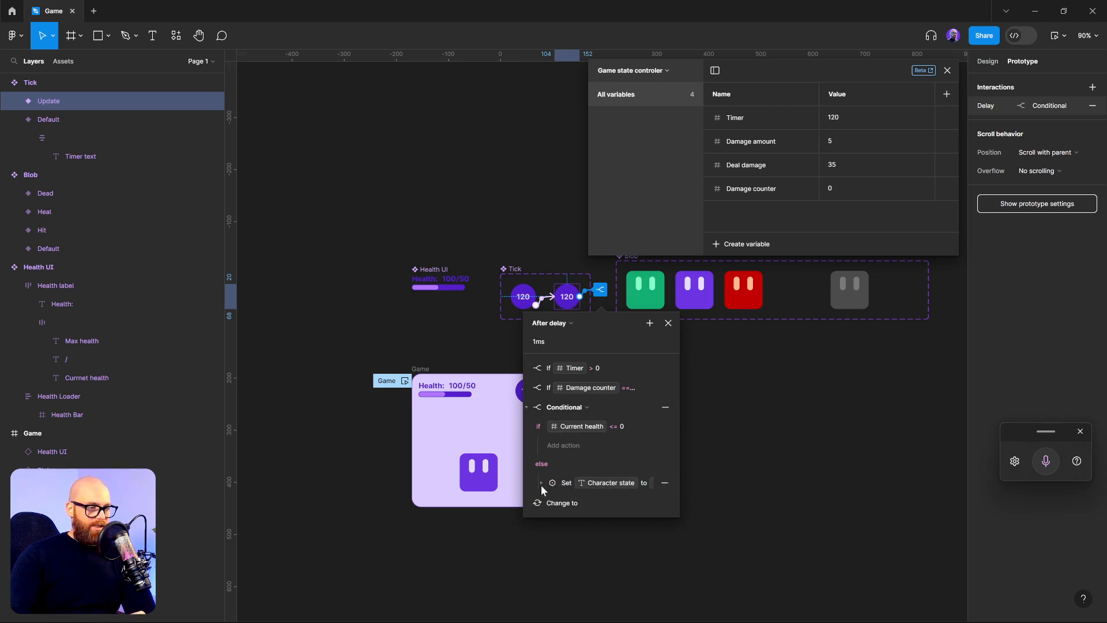
pyautogui.click(542, 483)
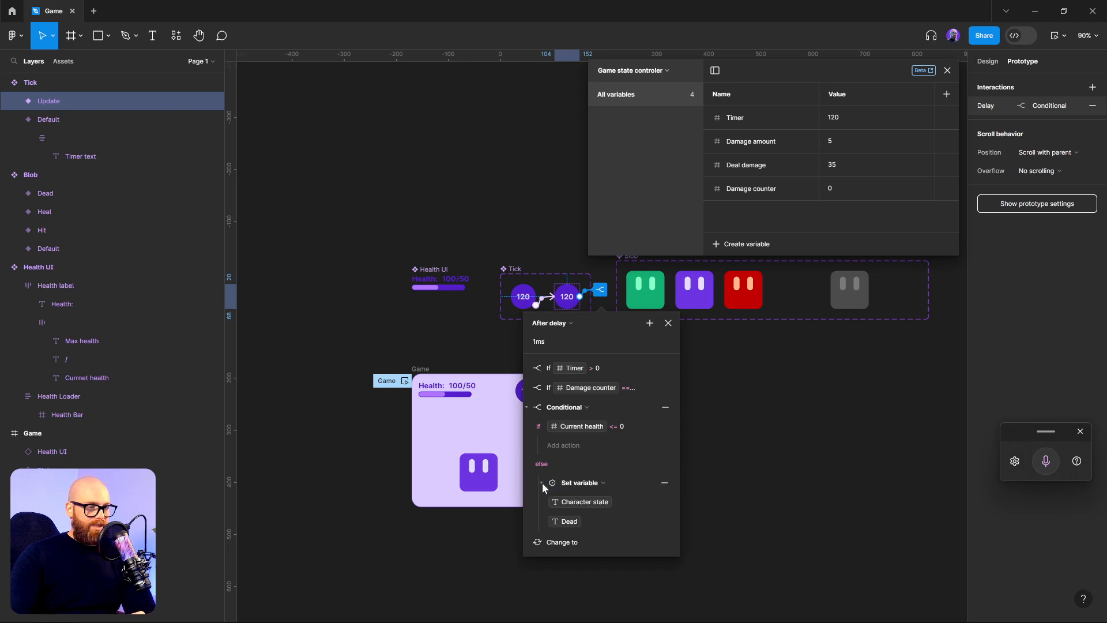
pyautogui.click(648, 483)
# - In the Current health conditional's if branch, set Character state to the Dead variable, then close the interaction and preview the Game frame
pyautogui.click(564, 445)
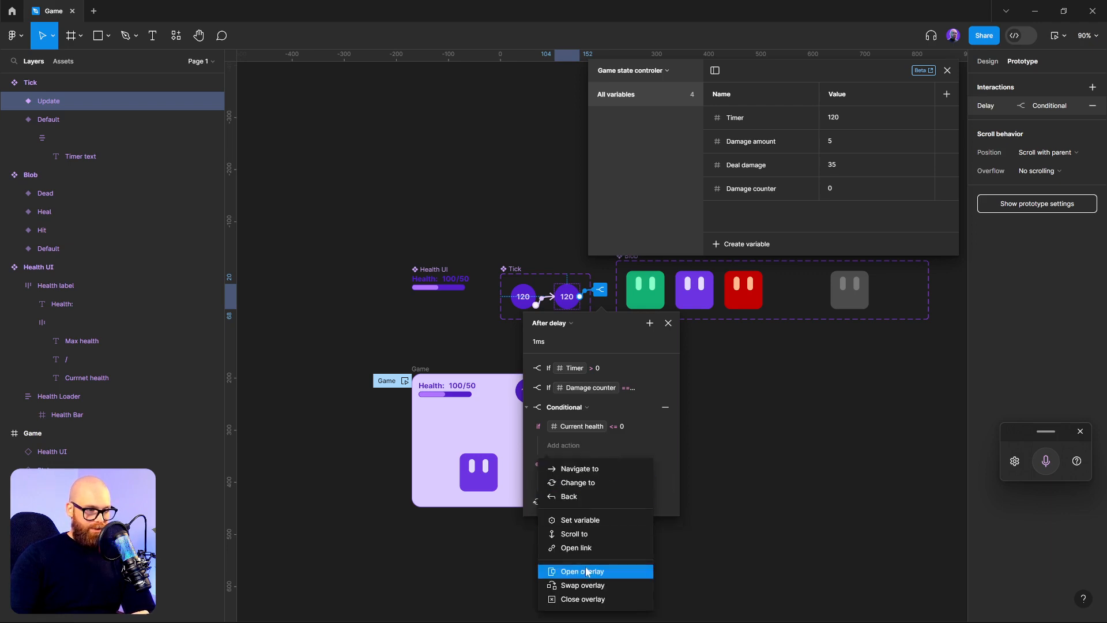
pyautogui.click(583, 520)
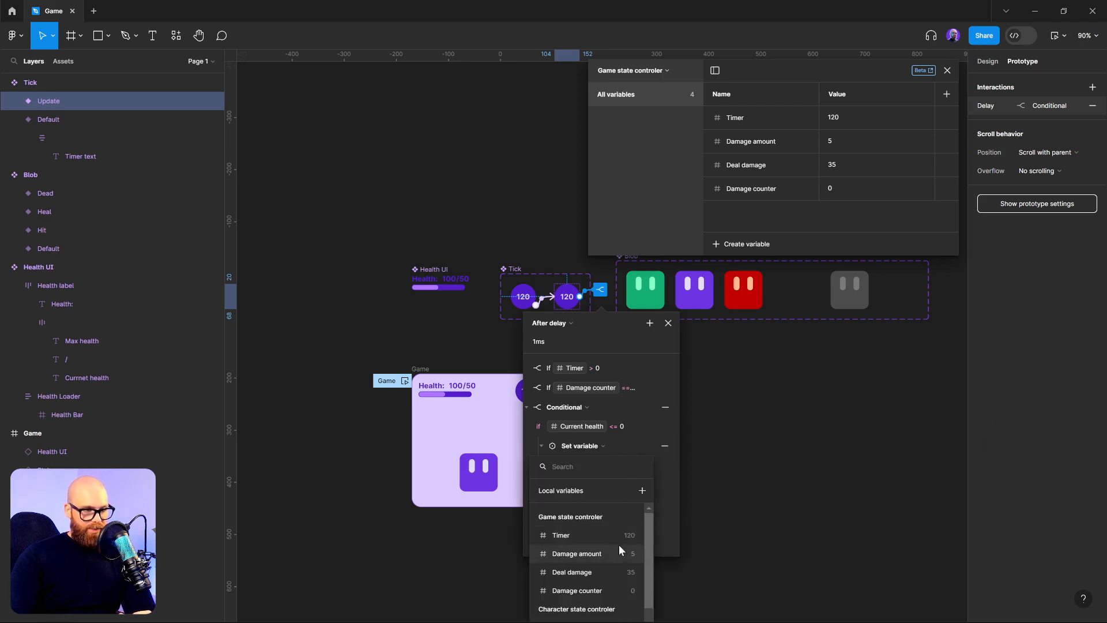
pyautogui.scroll(-3, 620, 562)
pyautogui.click(579, 570)
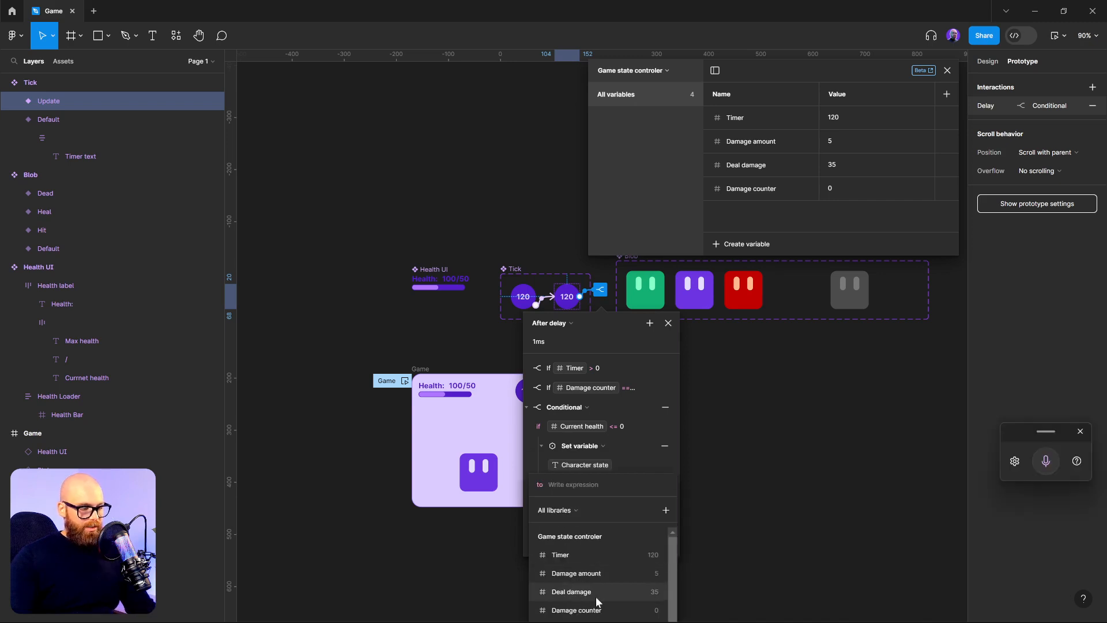
pyautogui.write('ca')
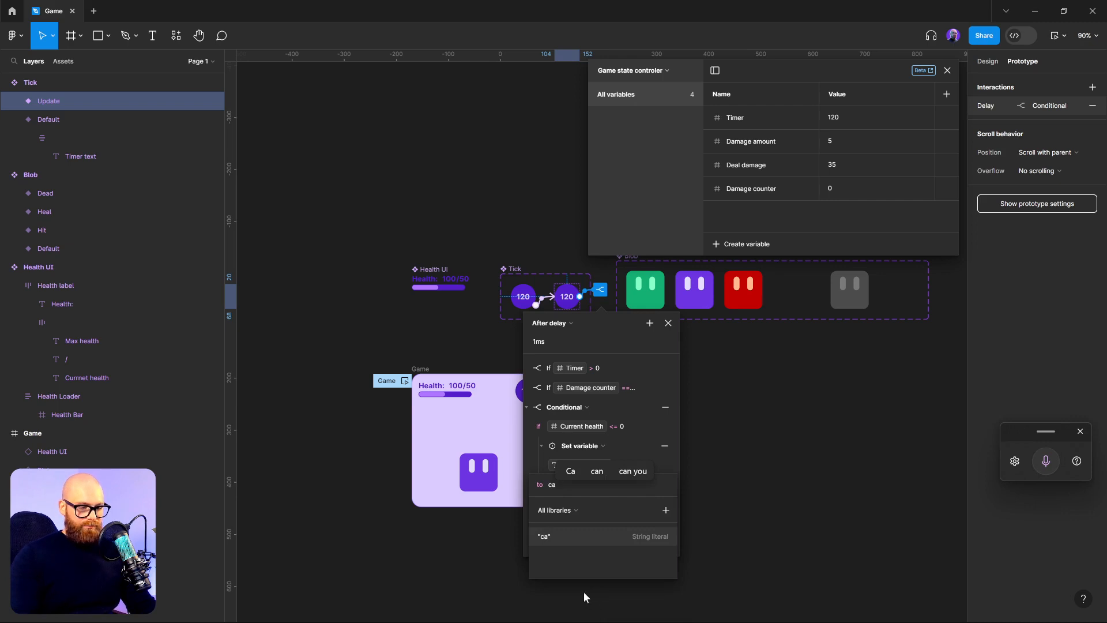
pyautogui.click(584, 591)
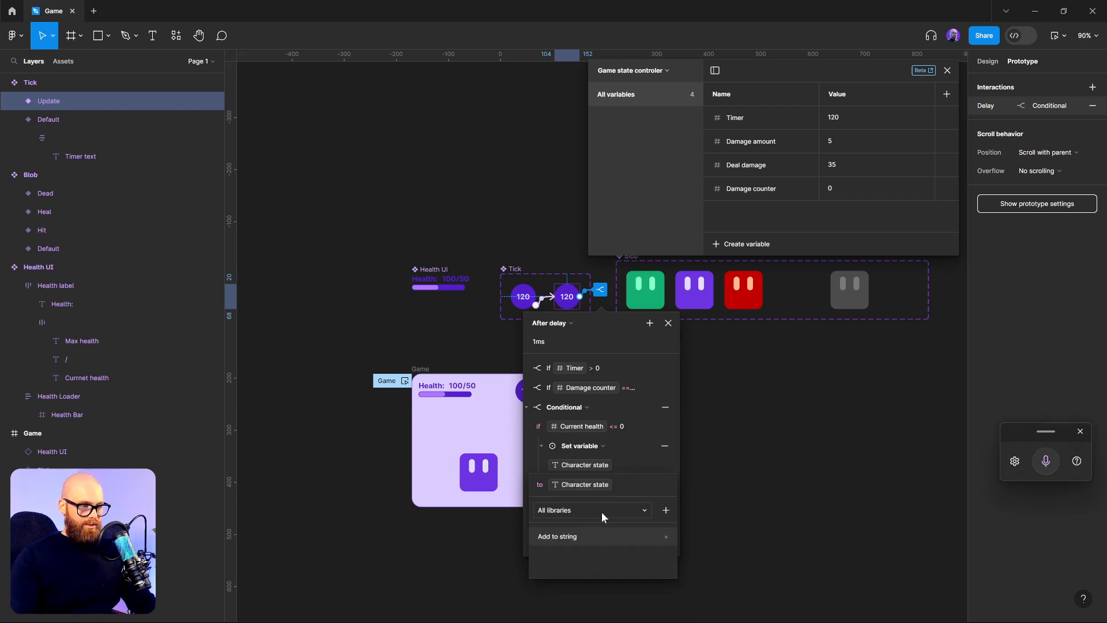
pyautogui.press('BackSpace')
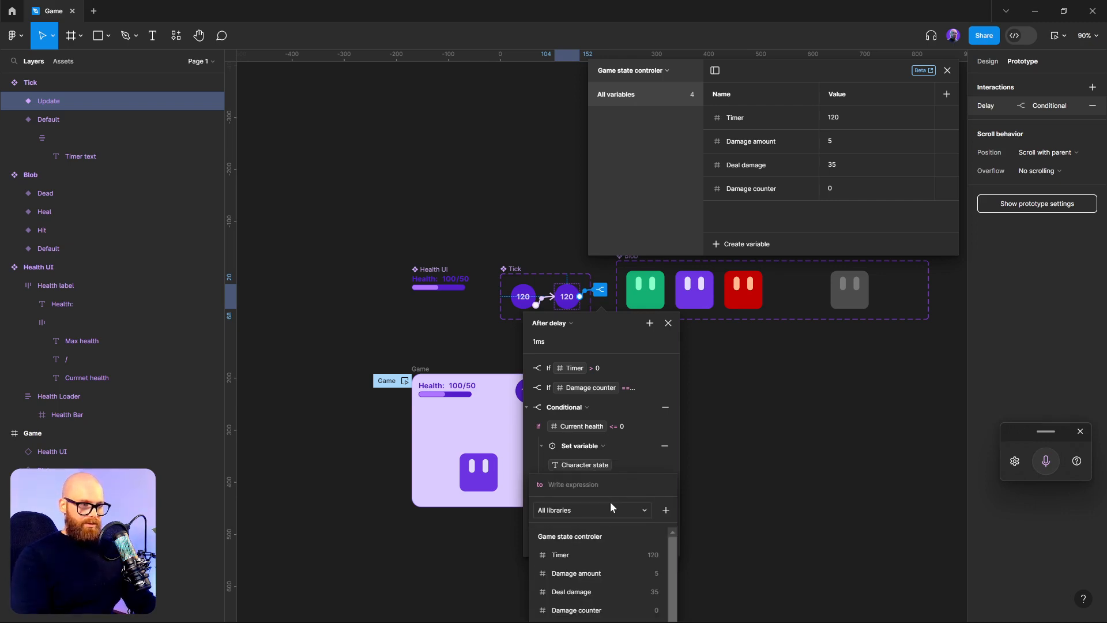
pyautogui.write('dead')
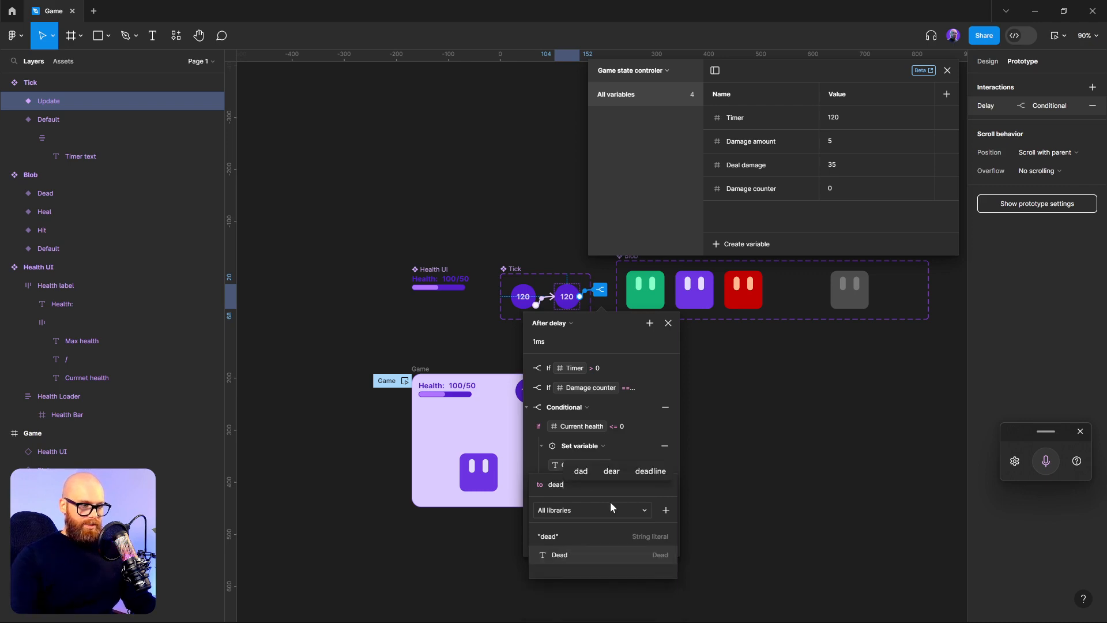
pyautogui.click(552, 555)
pyautogui.click(767, 542)
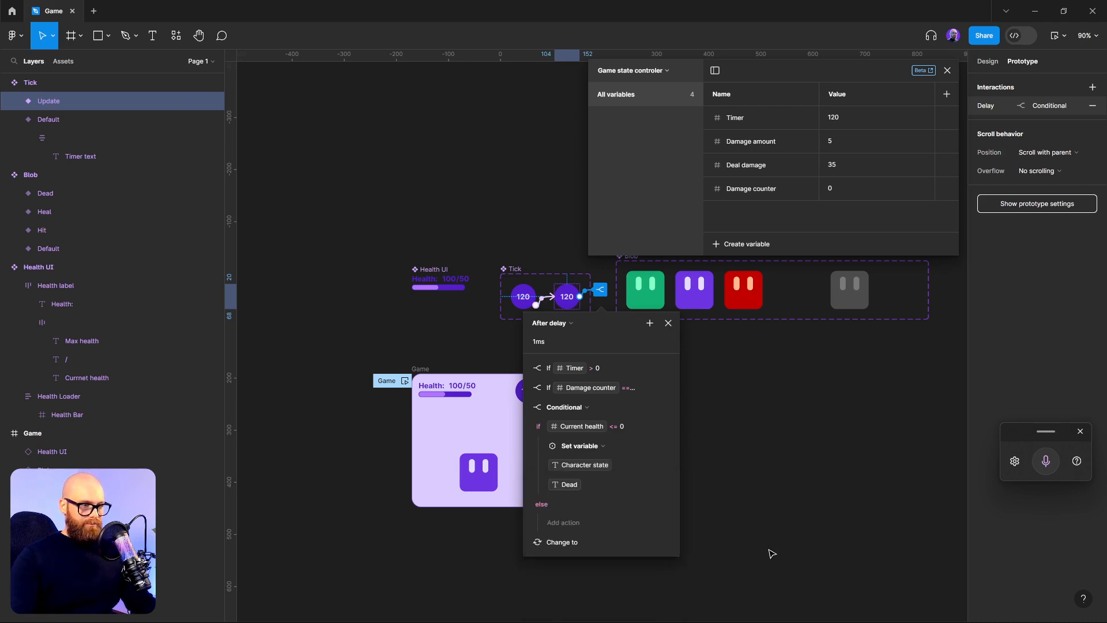
pyautogui.click(756, 567)
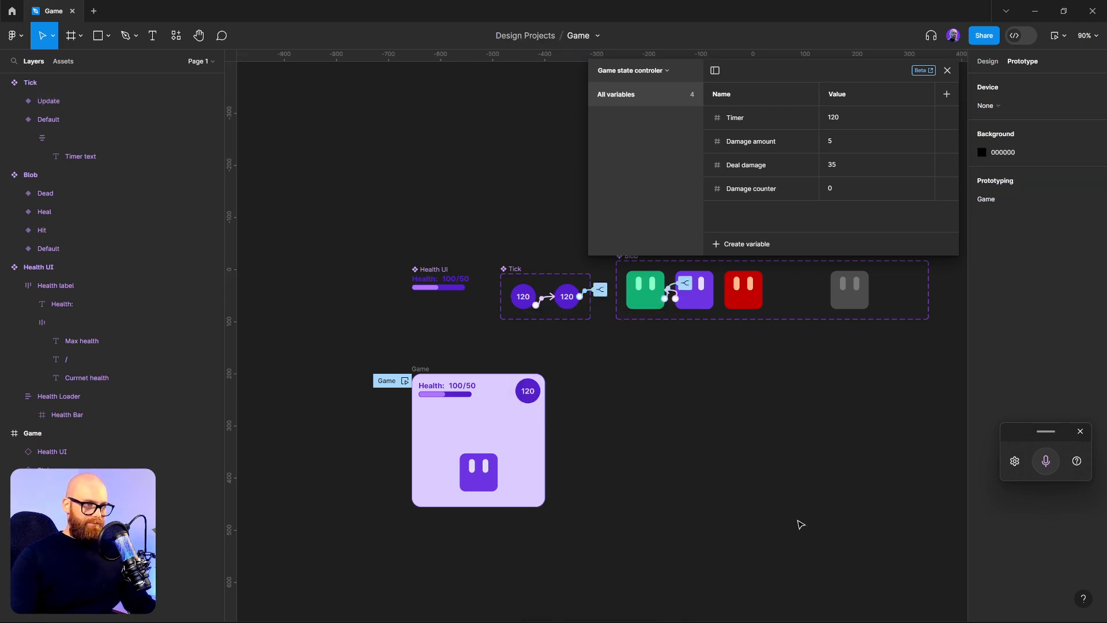
pyautogui.click(405, 381)
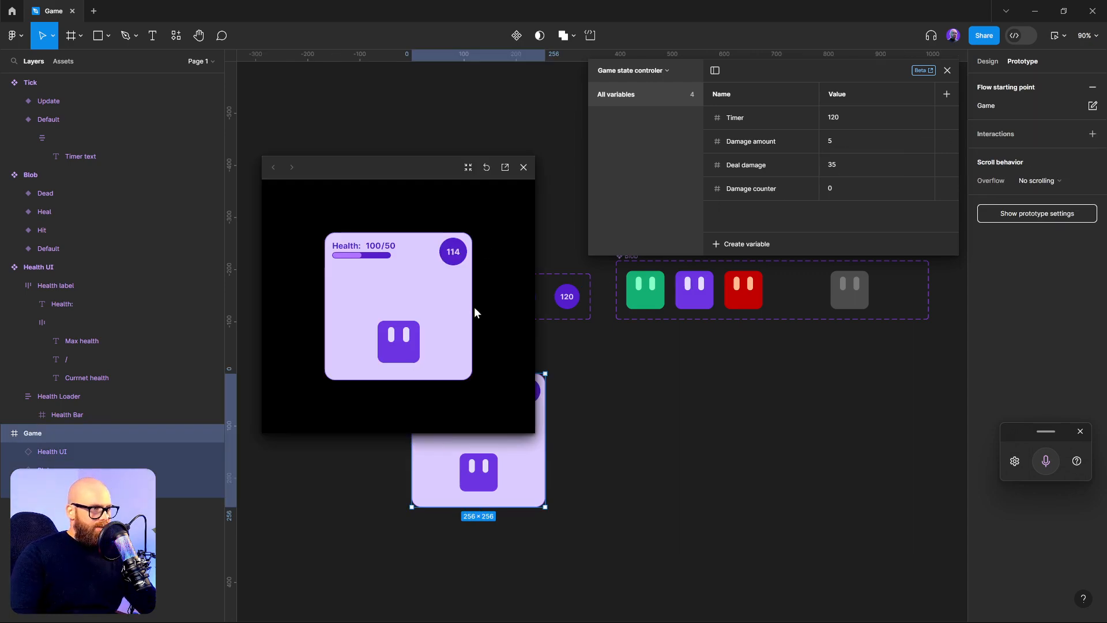
# - In the Game state controler collection, set Deal damage to 2 and Damage amount to 35
pyautogui.click(830, 149)
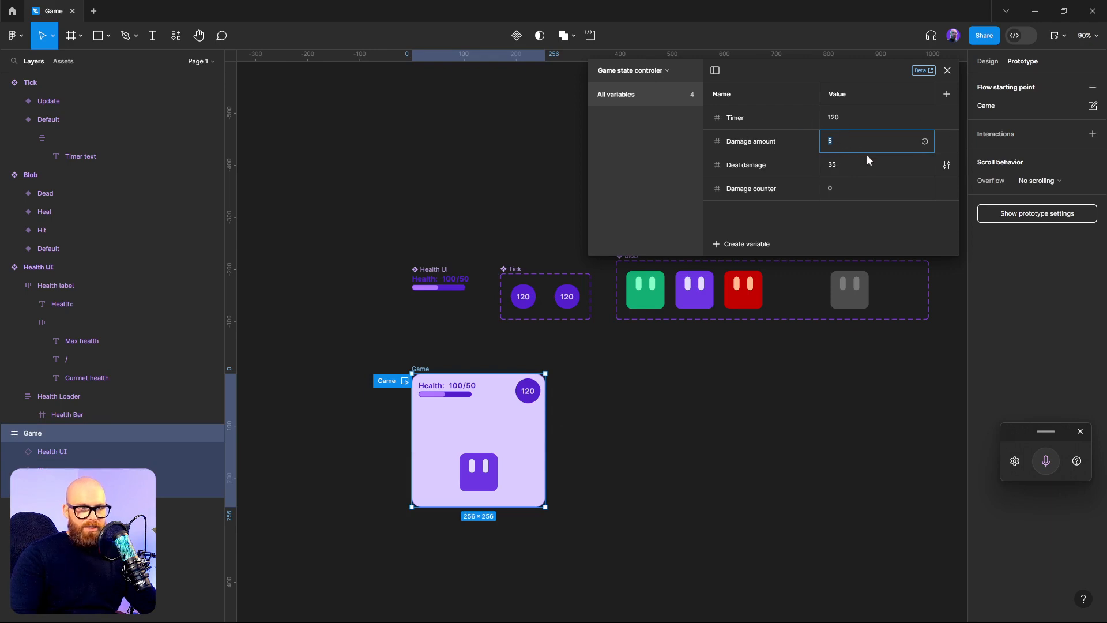
pyautogui.click(841, 167)
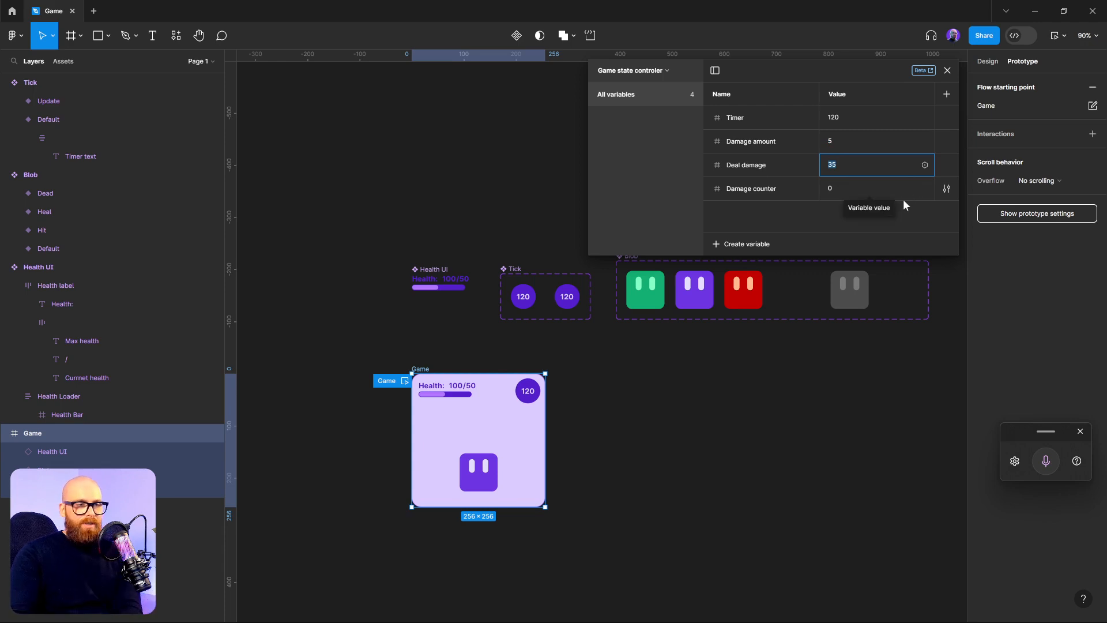
pyautogui.write('1')
pyautogui.press('BackSpace')
pyautogui.write('2')
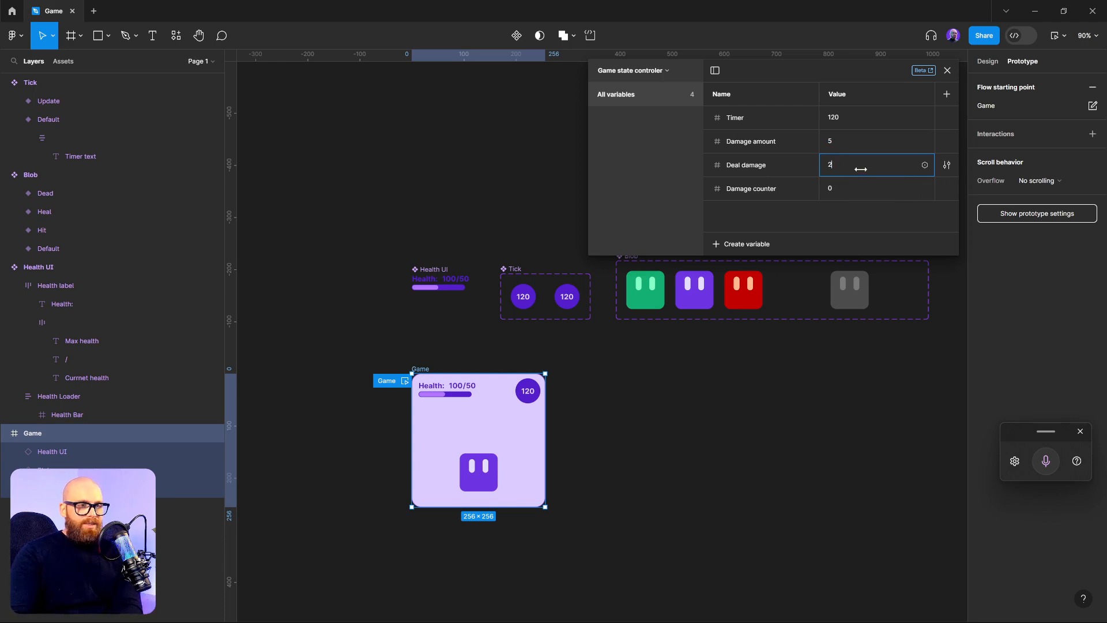
pyautogui.click(854, 143)
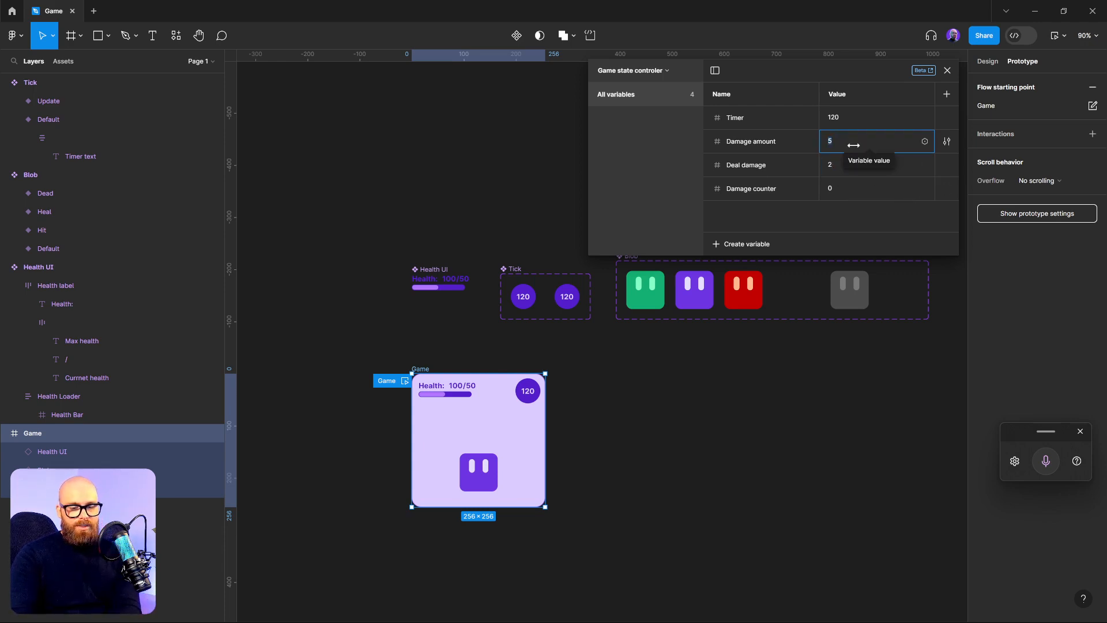
pyautogui.write('25')
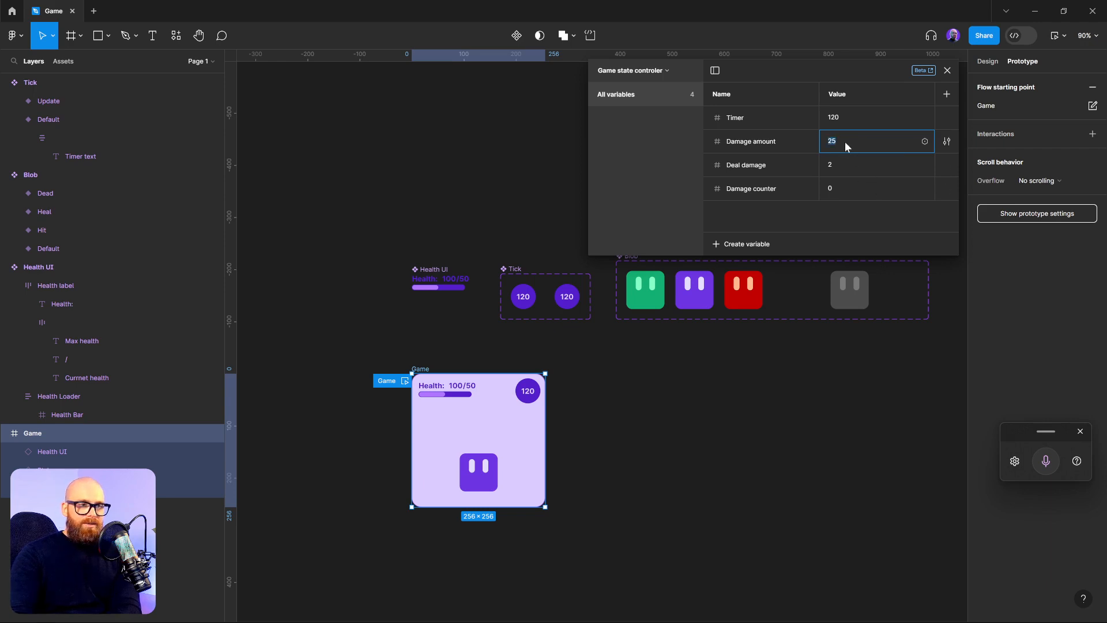
pyautogui.press('BackSpace')
pyautogui.press('BackSpace')
pyautogui.write('35')
pyautogui.press('Return')
pyautogui.click(686, 351)
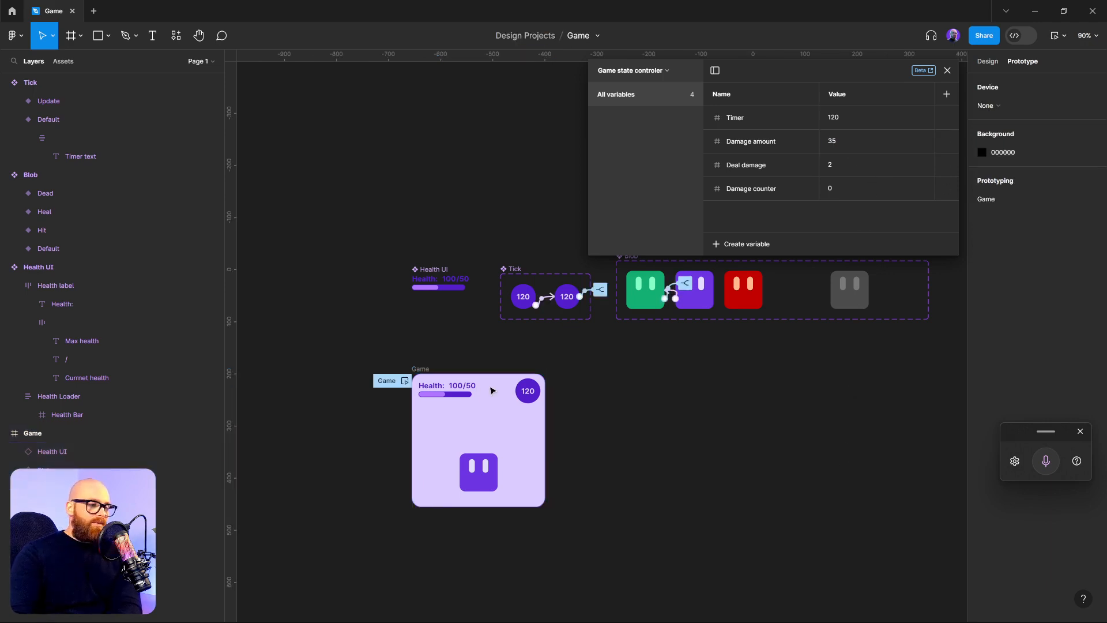
# - Preview the Game frame to check the blob's state as its health runs out
pyautogui.click(404, 381)
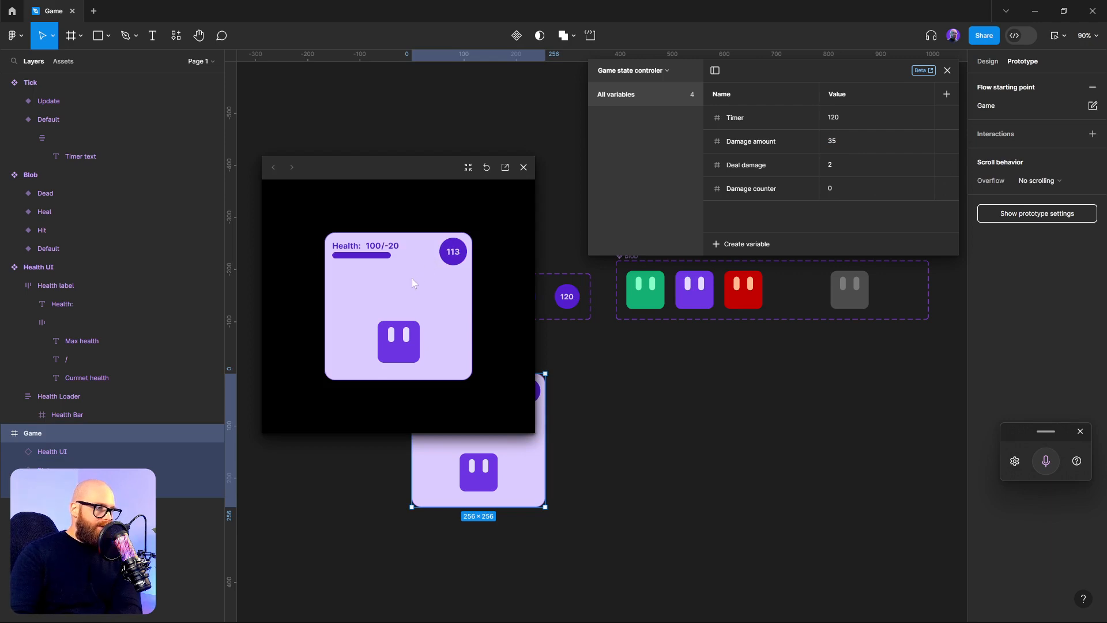
pyautogui.click(396, 356)
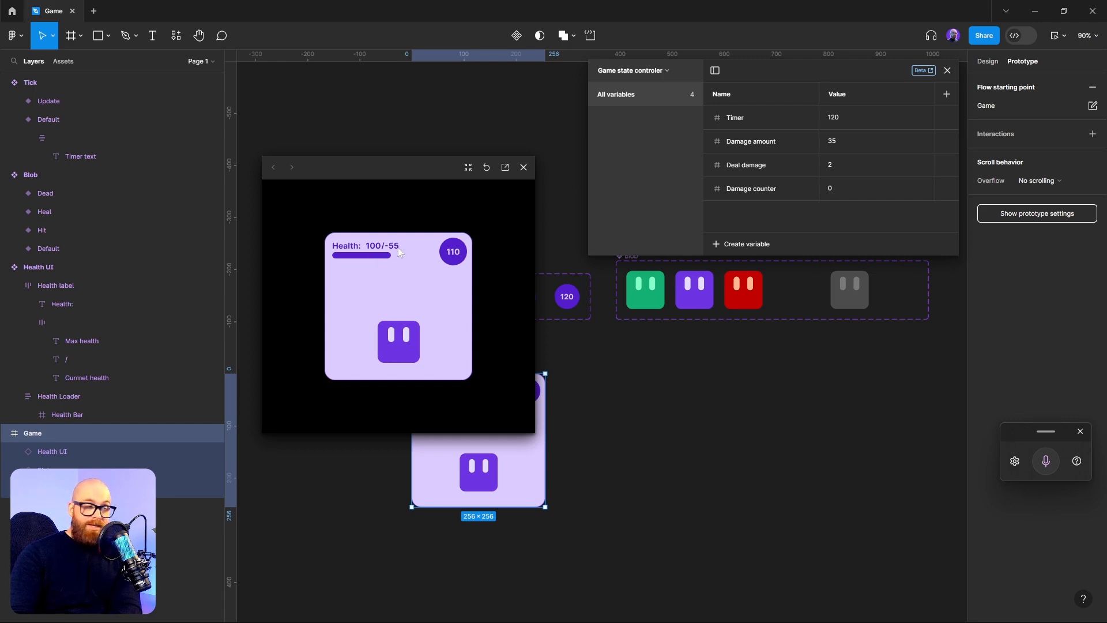
# - Close the preview and examine the Current health conditional and its Character state action in the Tick Update variant's delay interaction
pyautogui.click(402, 328)
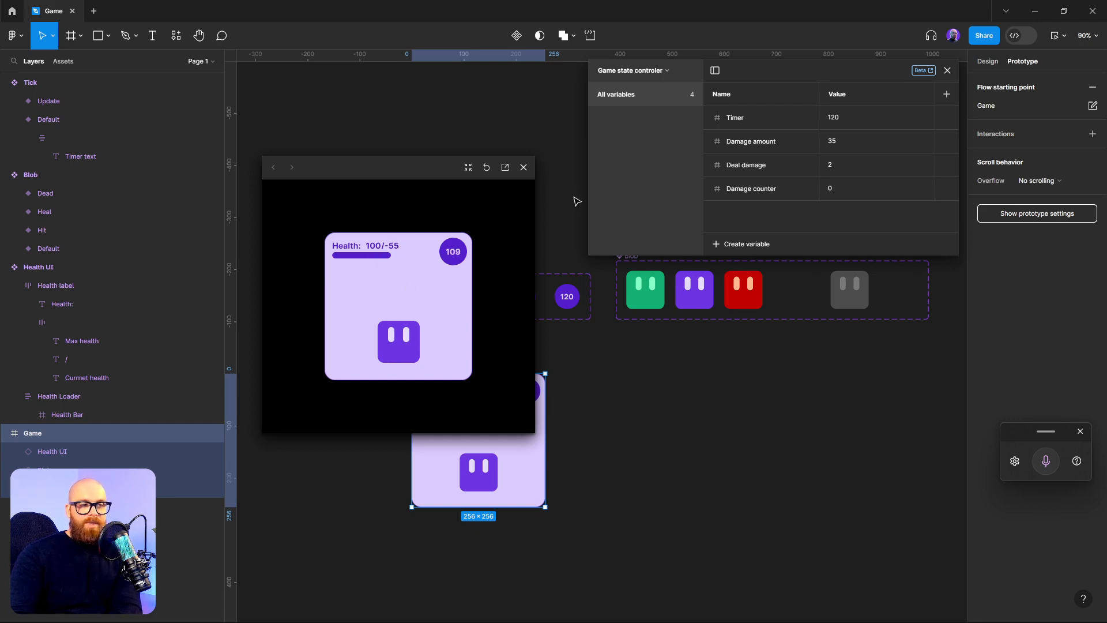
pyautogui.click(523, 168)
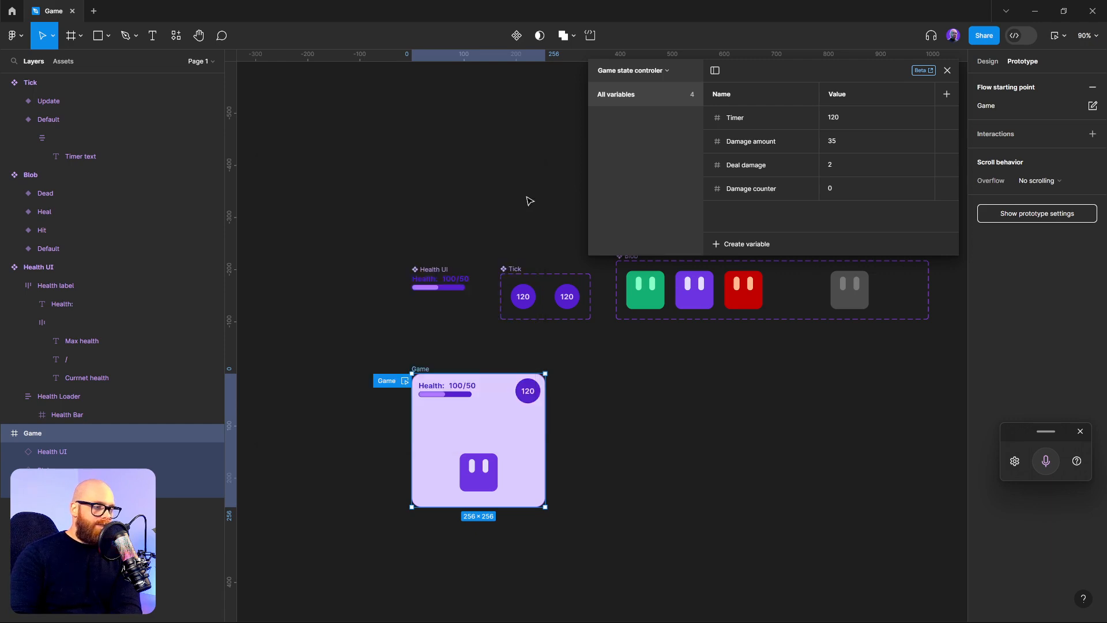
pyautogui.click(567, 297)
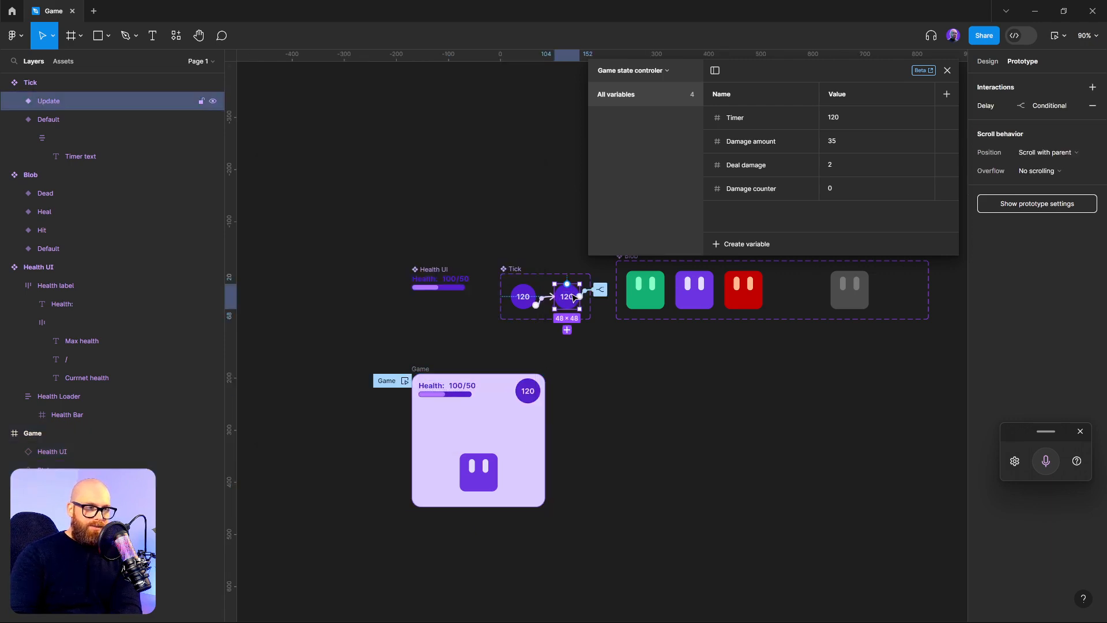
pyautogui.click(600, 290)
pyautogui.click(520, 403)
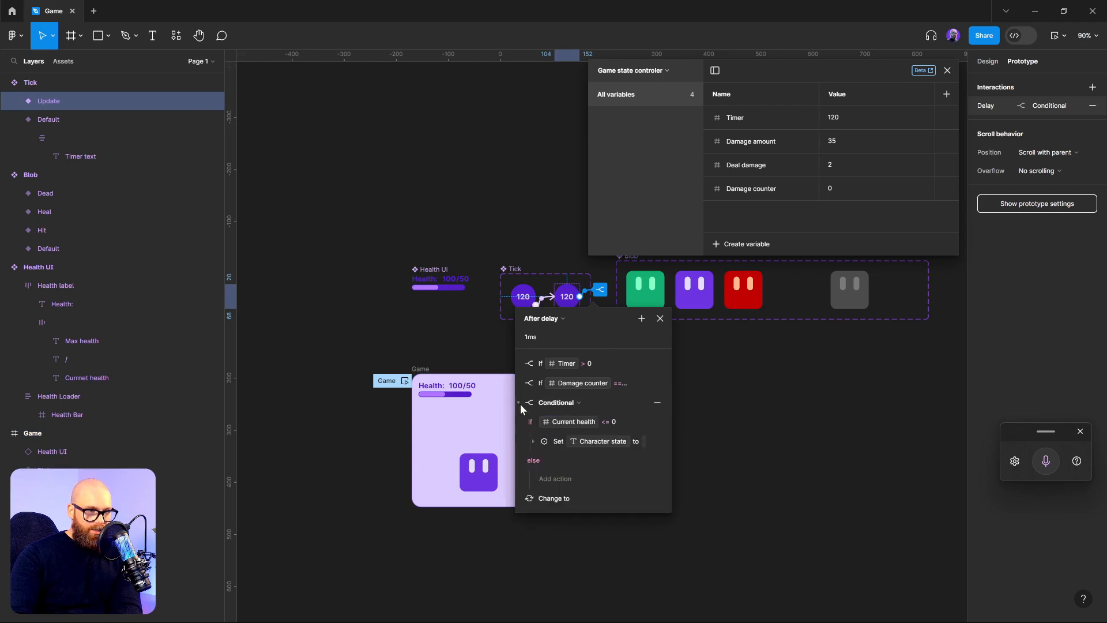
pyautogui.click(532, 441)
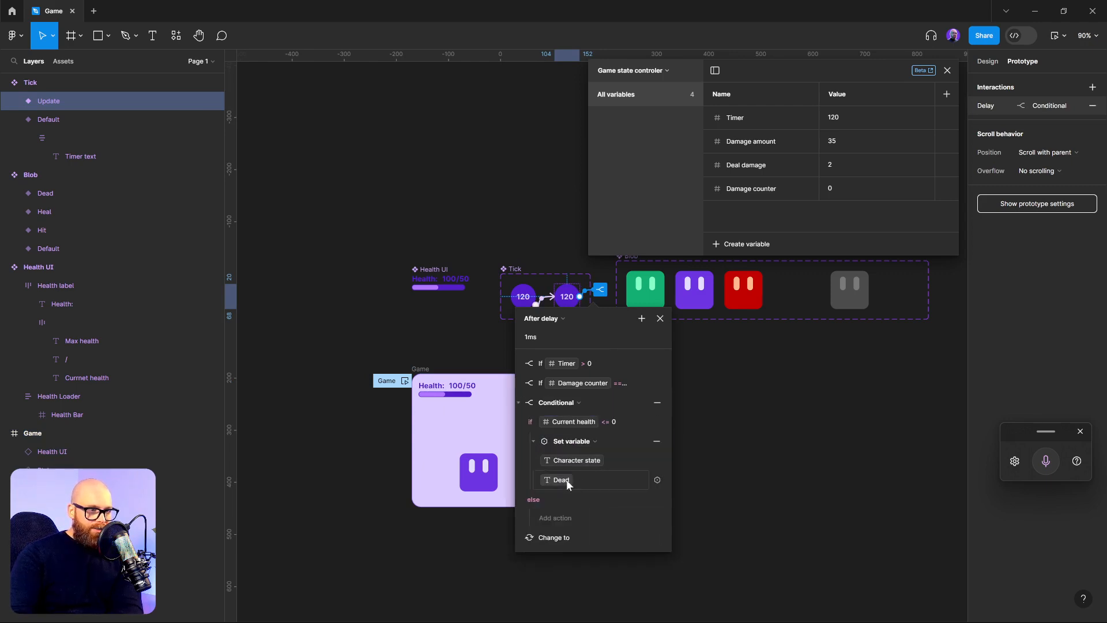
pyautogui.click(613, 421)
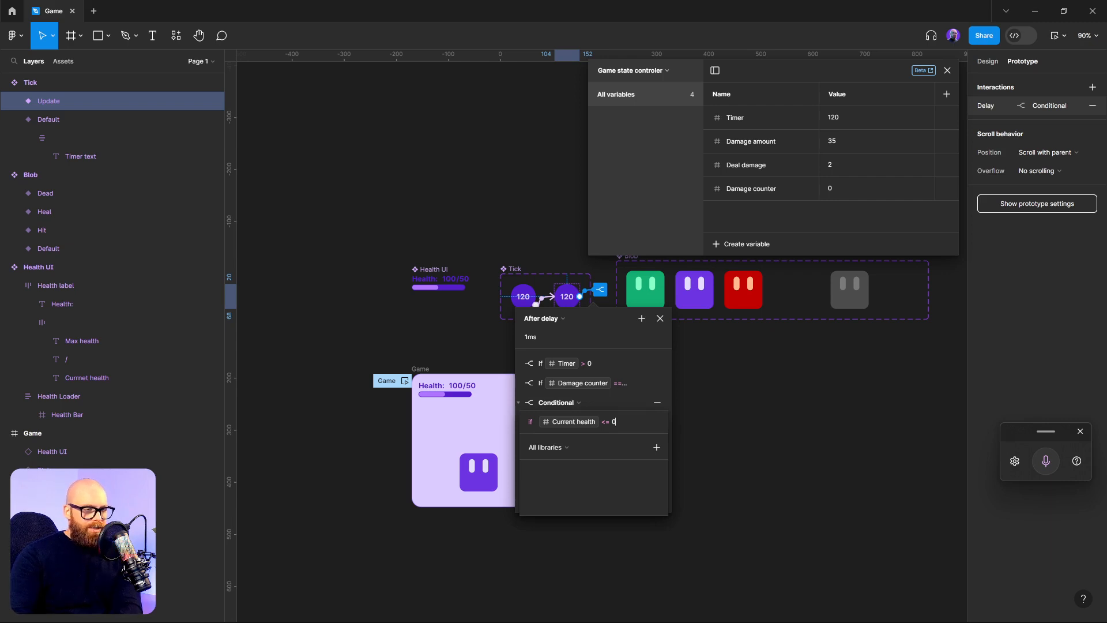
pyautogui.click(521, 403)
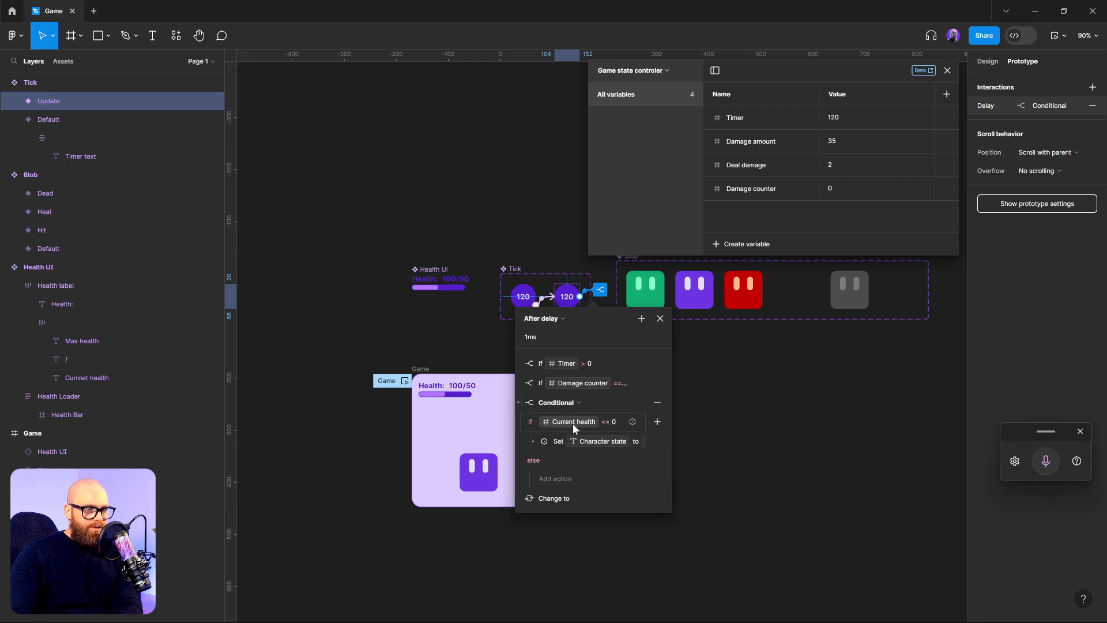
pyautogui.click(534, 441)
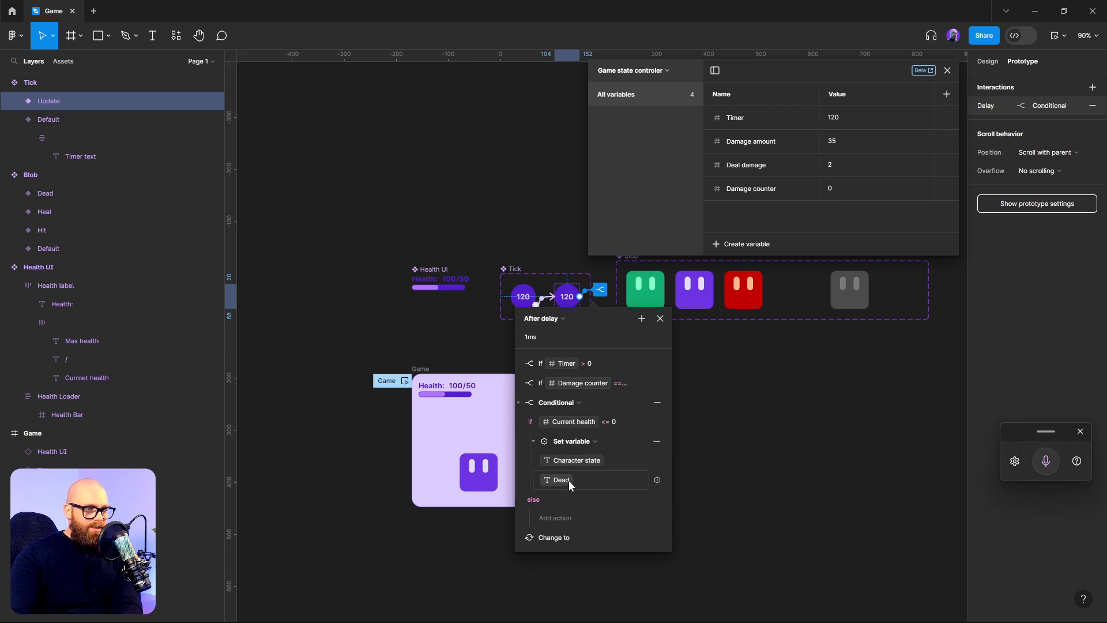
pyautogui.click(534, 441)
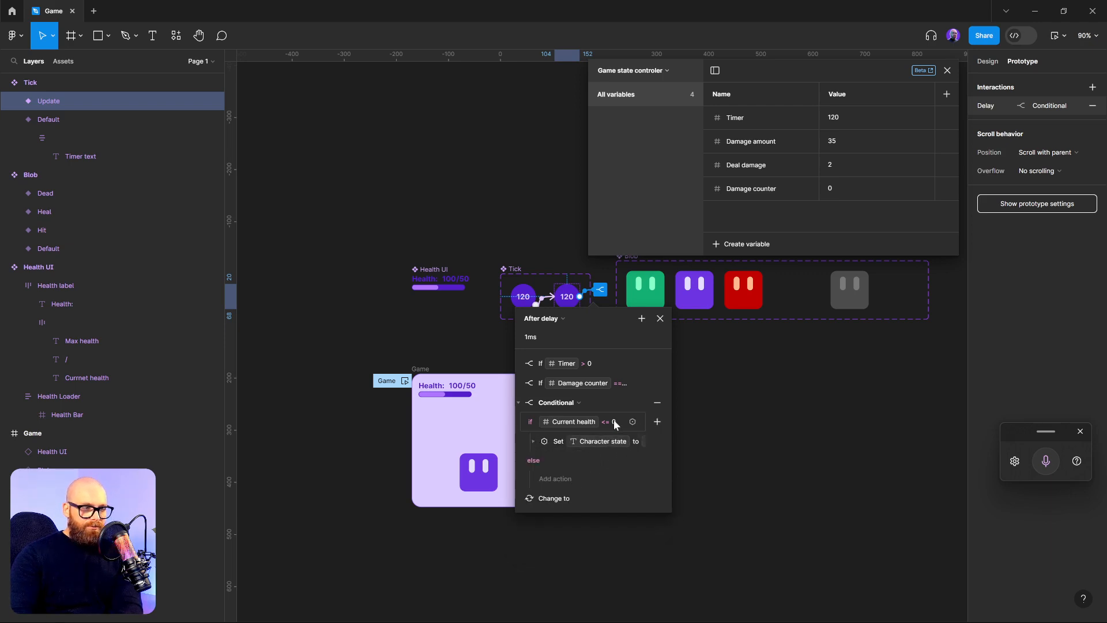
# - Change the third conditional's test in the Tick Update variant's delay interaction to Current health < 0
pyautogui.click(669, 479)
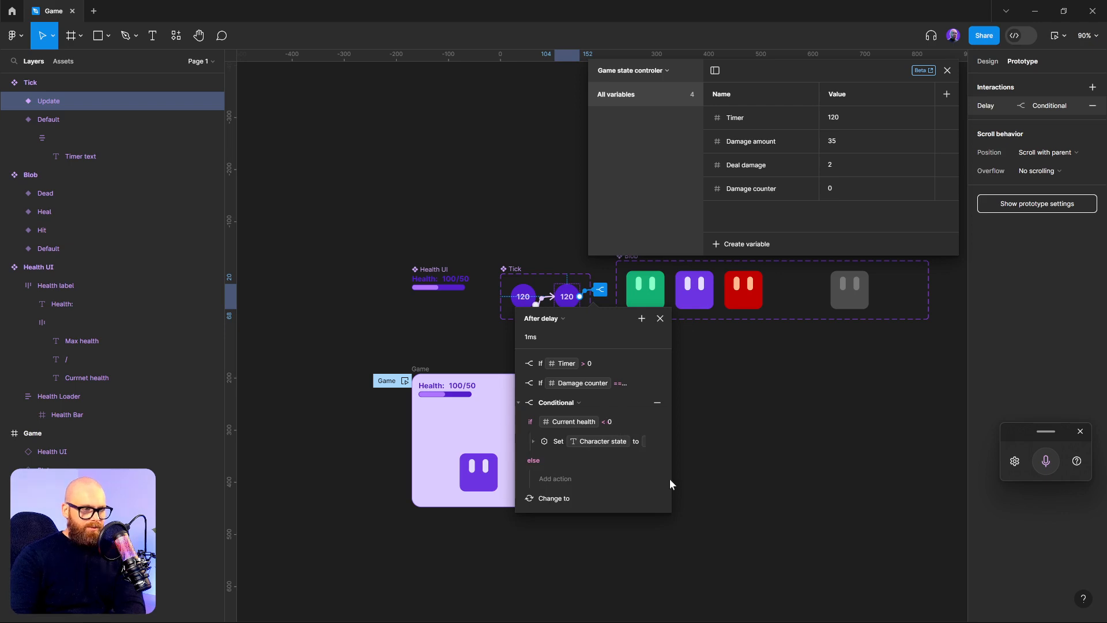
pyautogui.click(518, 403)
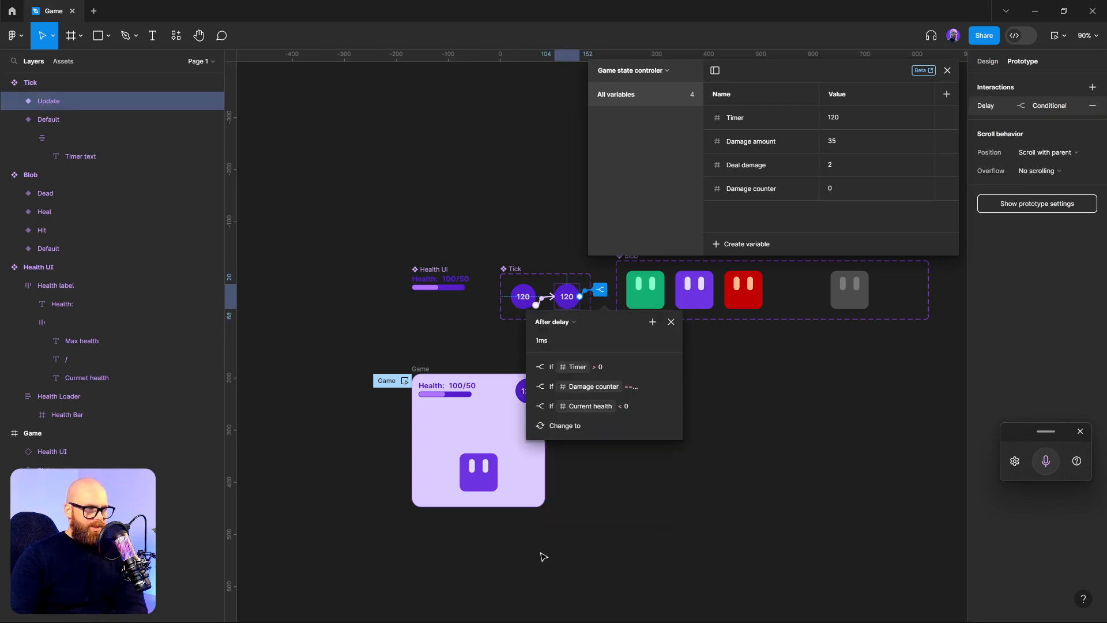
pyautogui.click(530, 407)
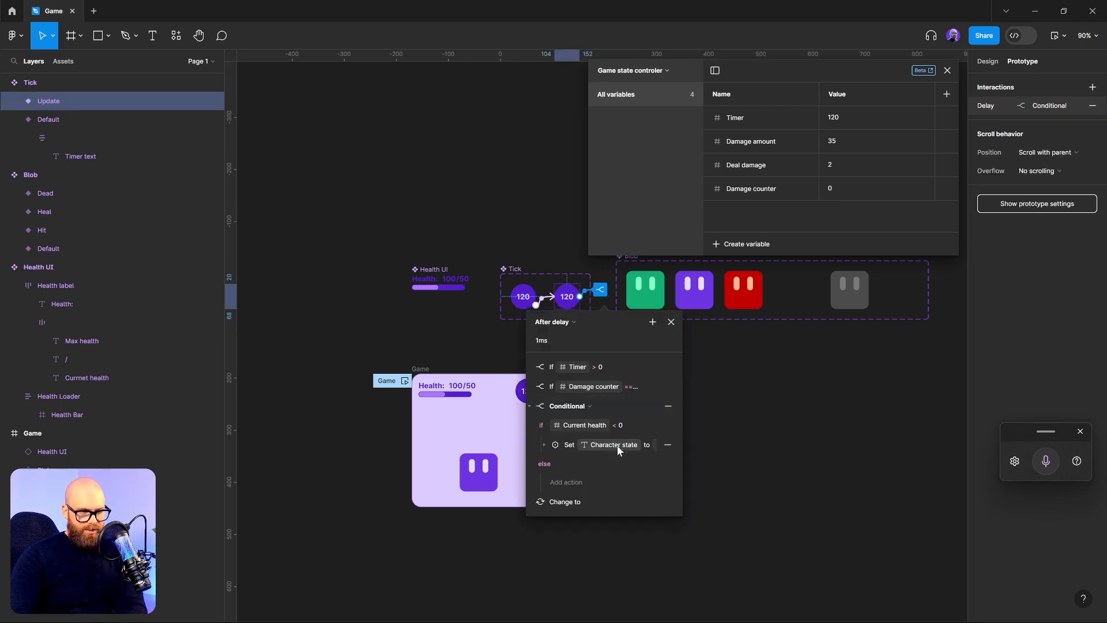
# - Bind the States property of the Blob instance in the Game frame to the Character state variable
pyautogui.click(476, 495)
pyautogui.click(987, 61)
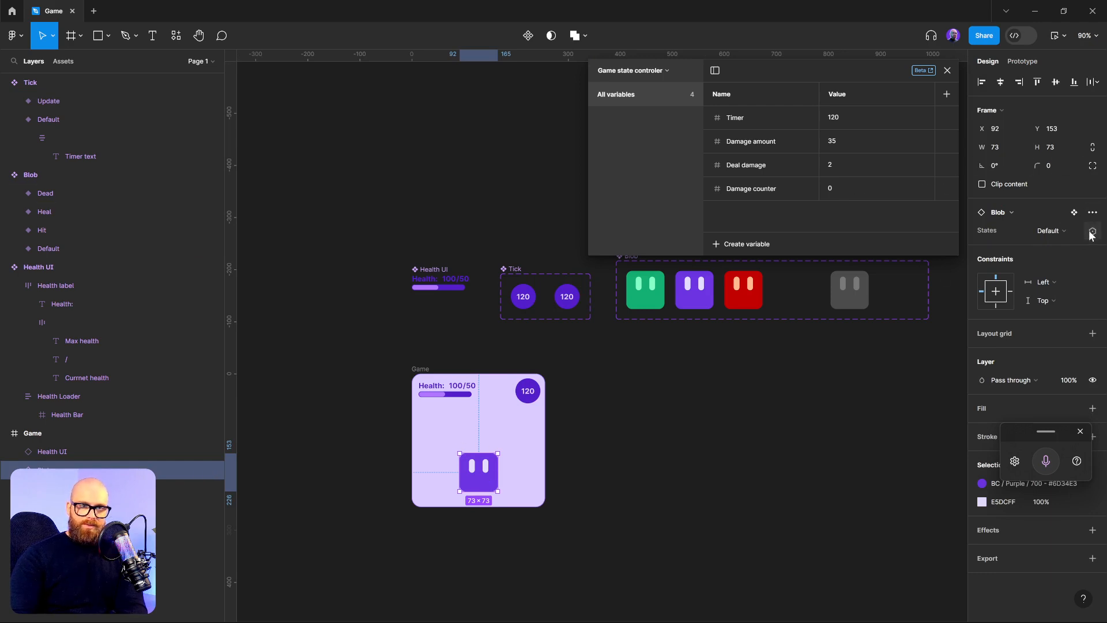
pyautogui.click(1092, 232)
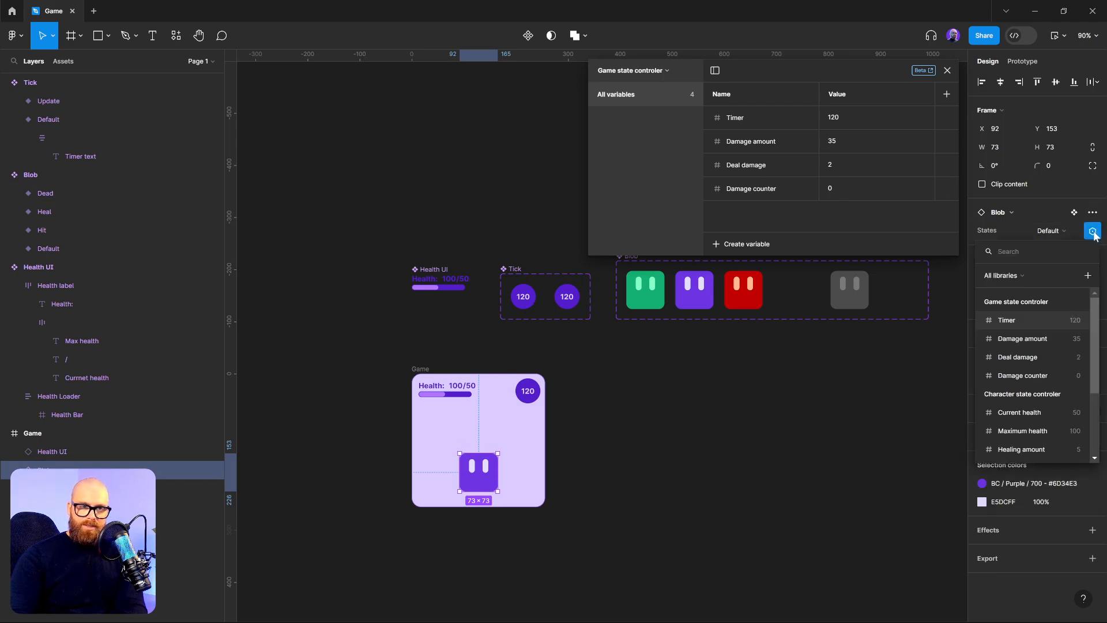
pyautogui.scroll(-4, 1025, 438)
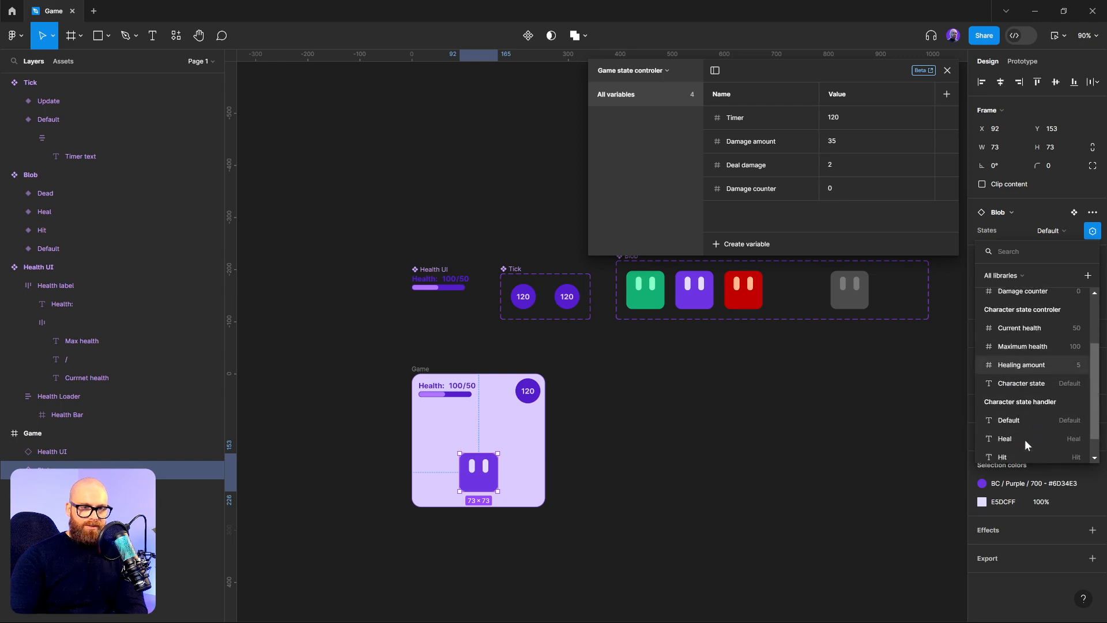
pyautogui.click(1035, 360)
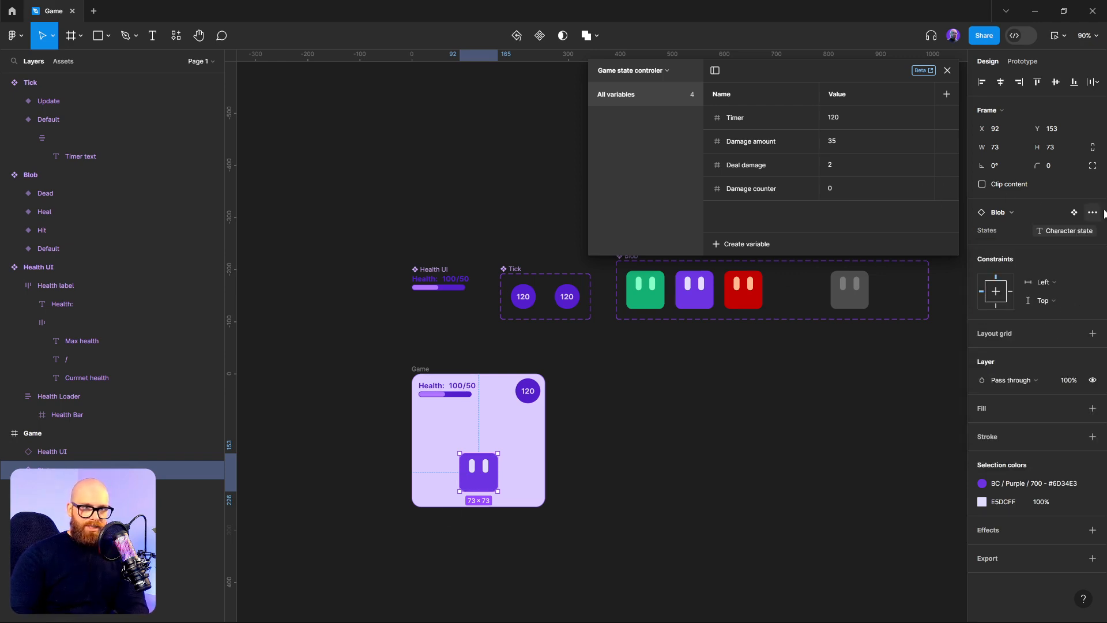
pyautogui.click(790, 451)
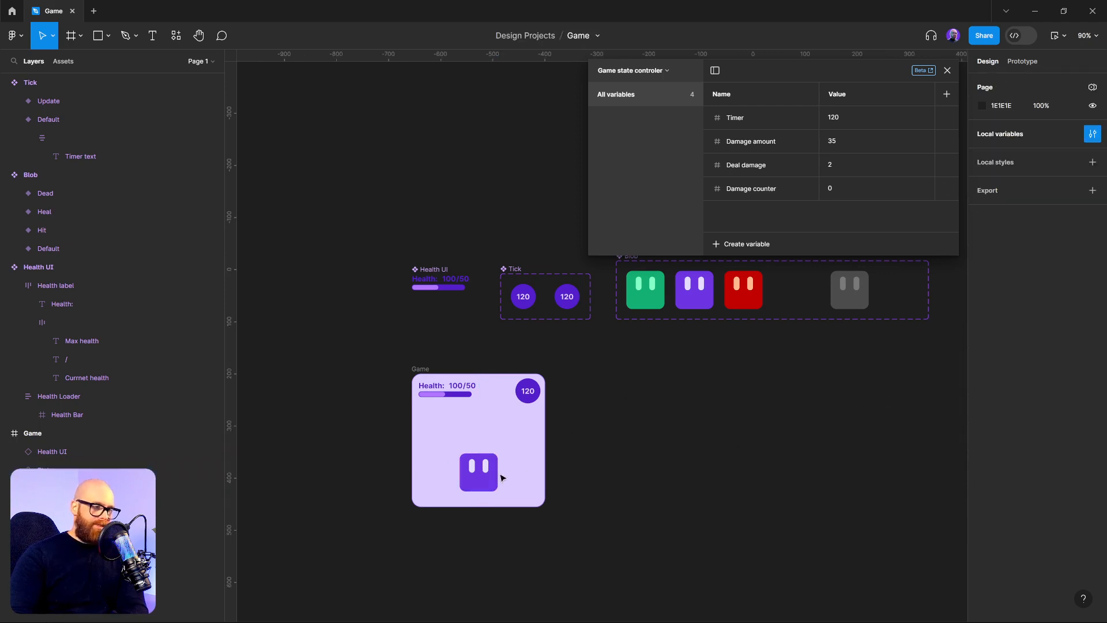
# - Preview the Game frame to check the blob's state as health runs out, and compare it with the Default and Dead variants
pyautogui.click(502, 477)
pyautogui.click(430, 367)
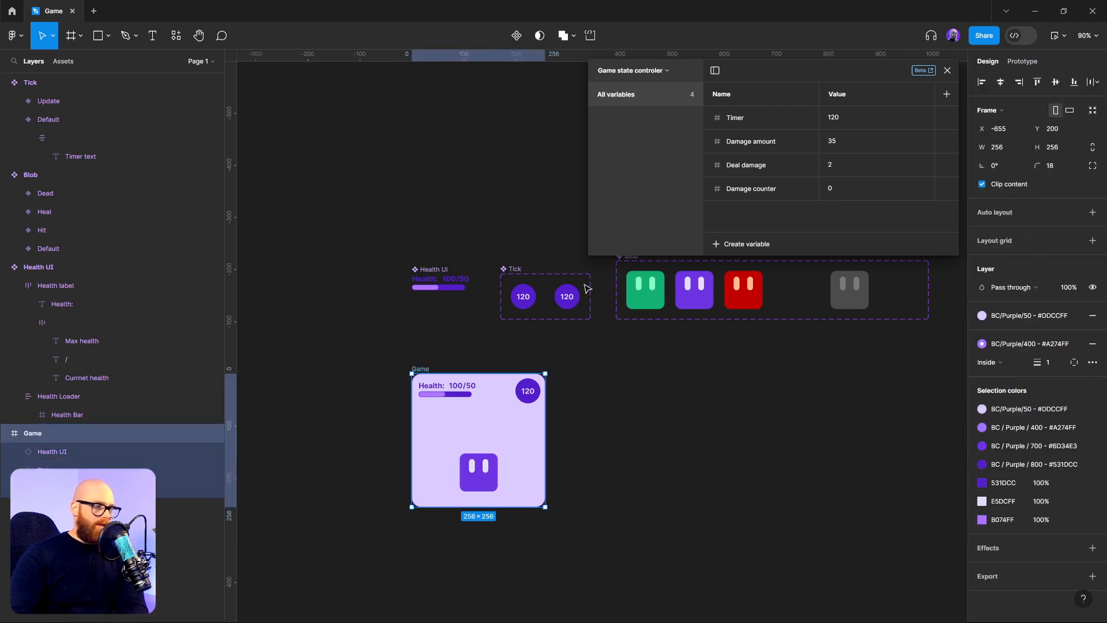
pyautogui.click(1064, 39)
pyautogui.click(1028, 77)
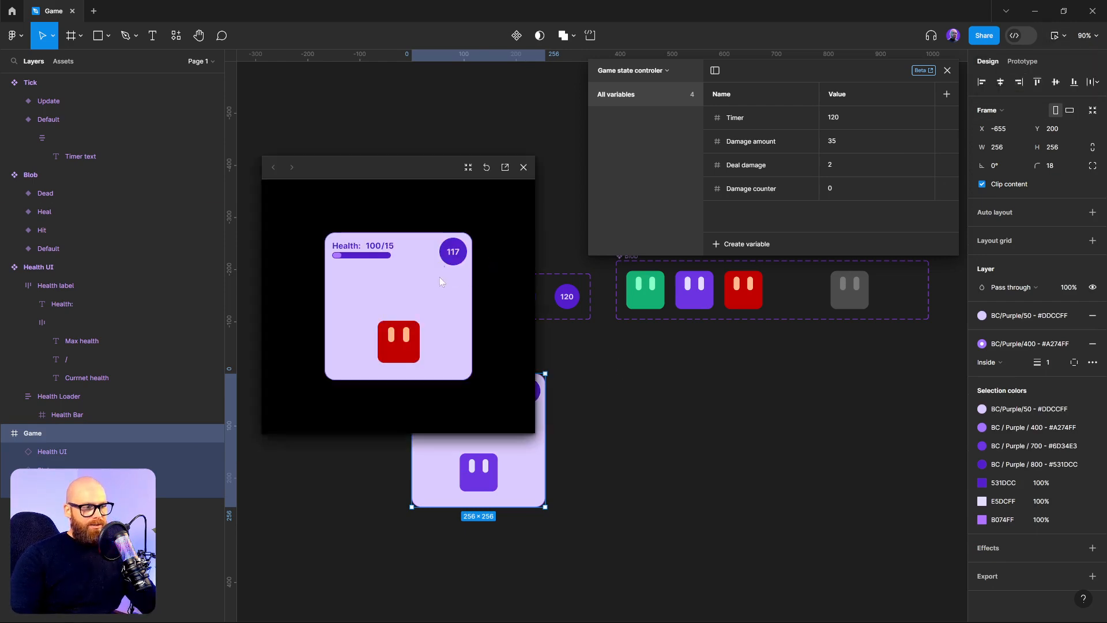
pyautogui.click(414, 352)
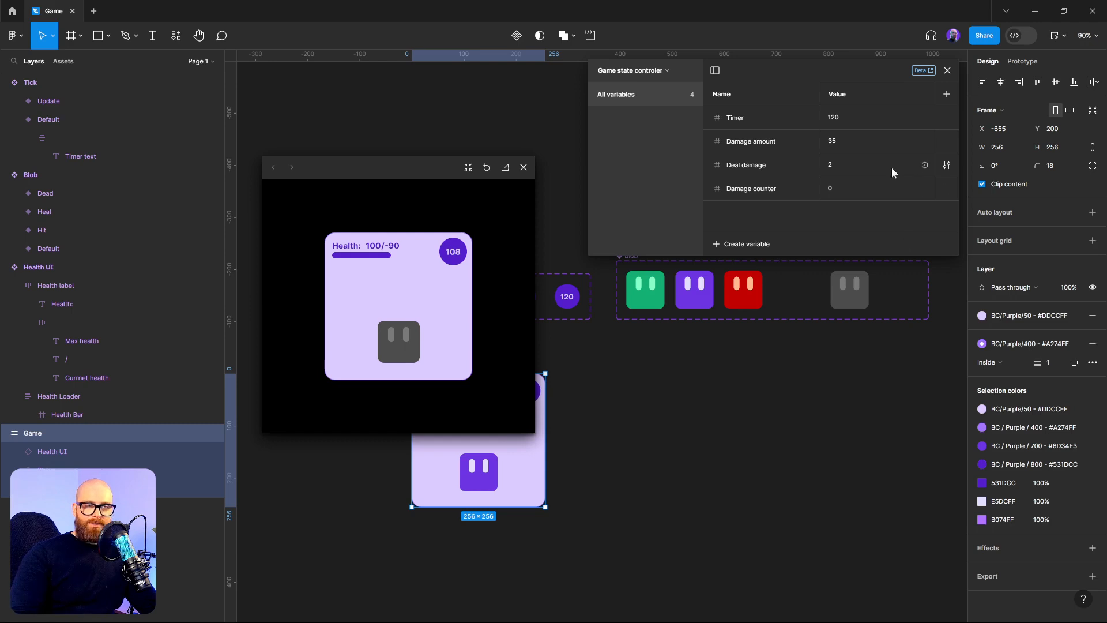
pyautogui.click(400, 343)
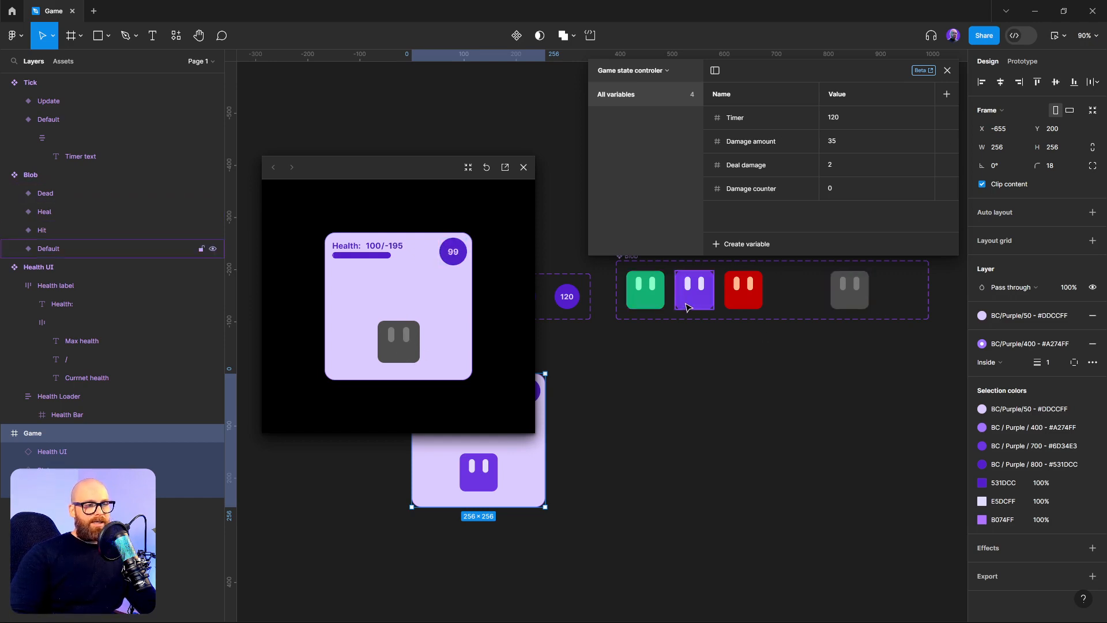
pyautogui.click(693, 302)
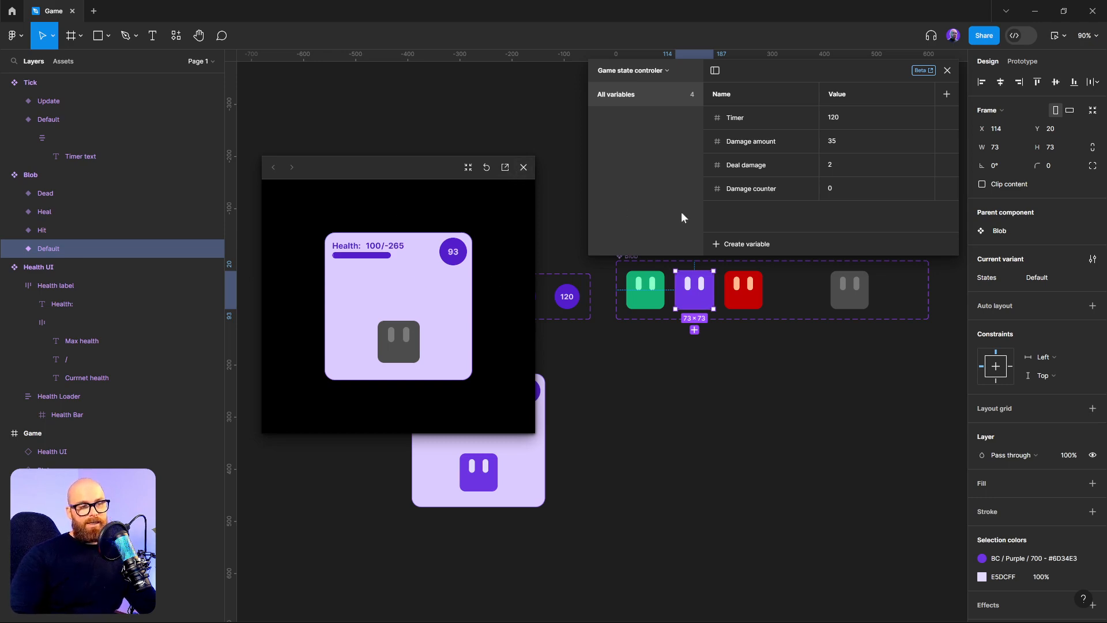
pyautogui.click(850, 290)
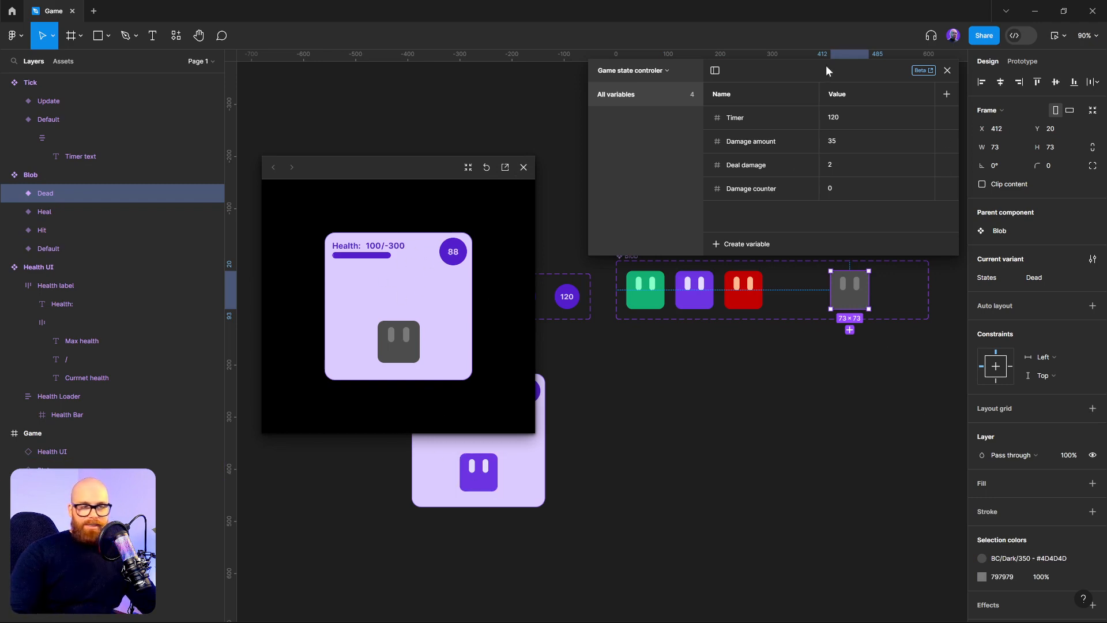
# - In the Game state controler collection, set Damage amount to 10 and Deal damage to 5, then close the preview
pyautogui.click(846, 144)
pyautogui.press('super+h')
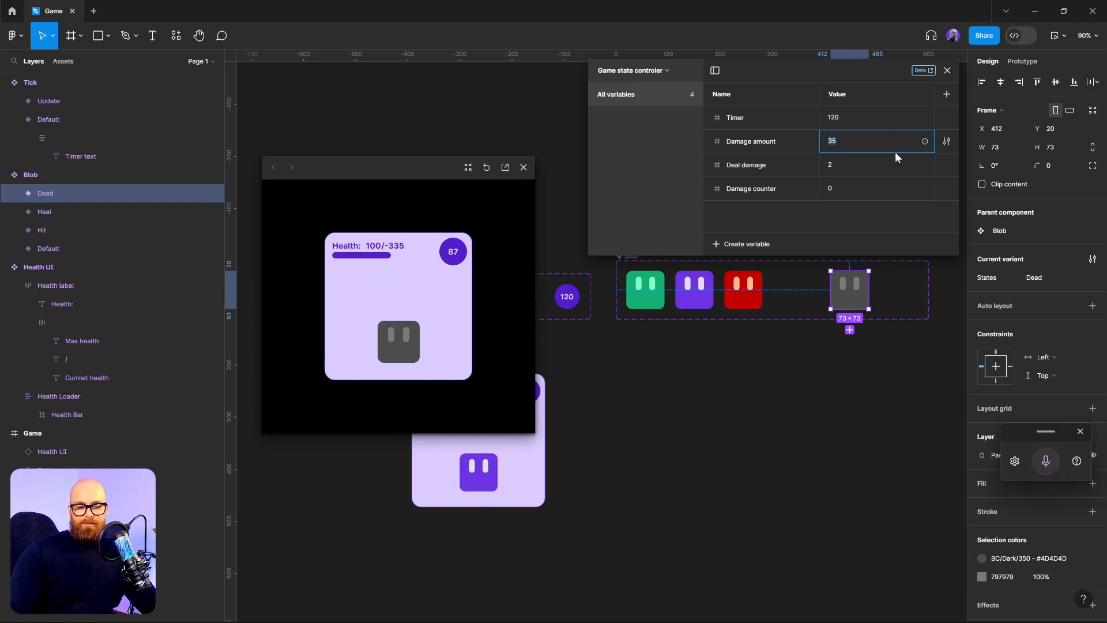
pyautogui.write('25')
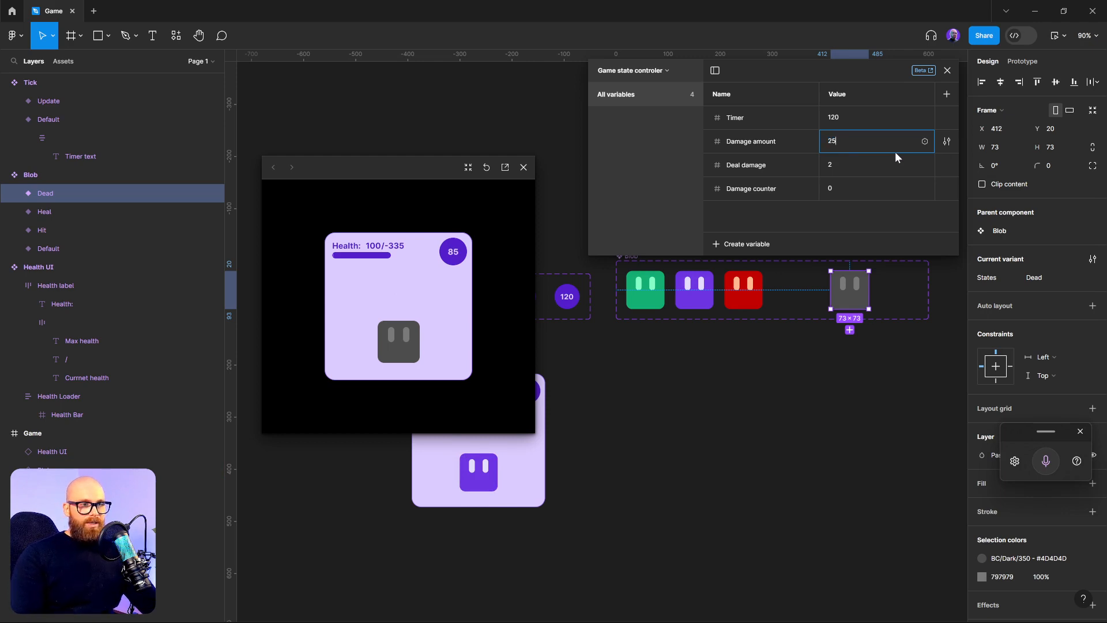
pyautogui.press('Return')
pyautogui.click(859, 138)
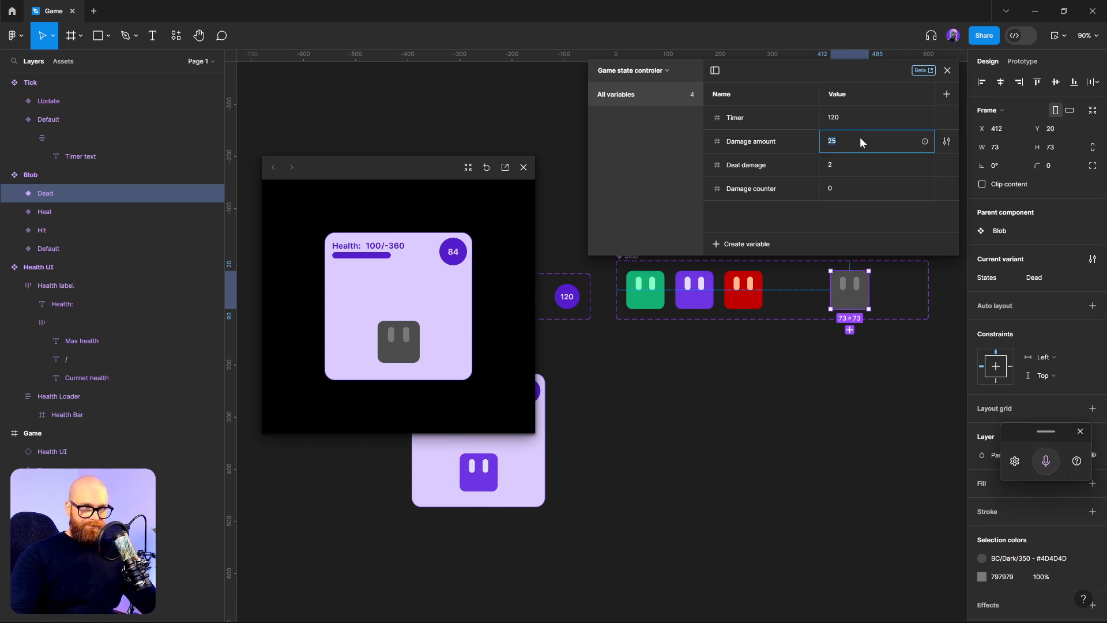
pyautogui.write('10')
pyautogui.press('Return')
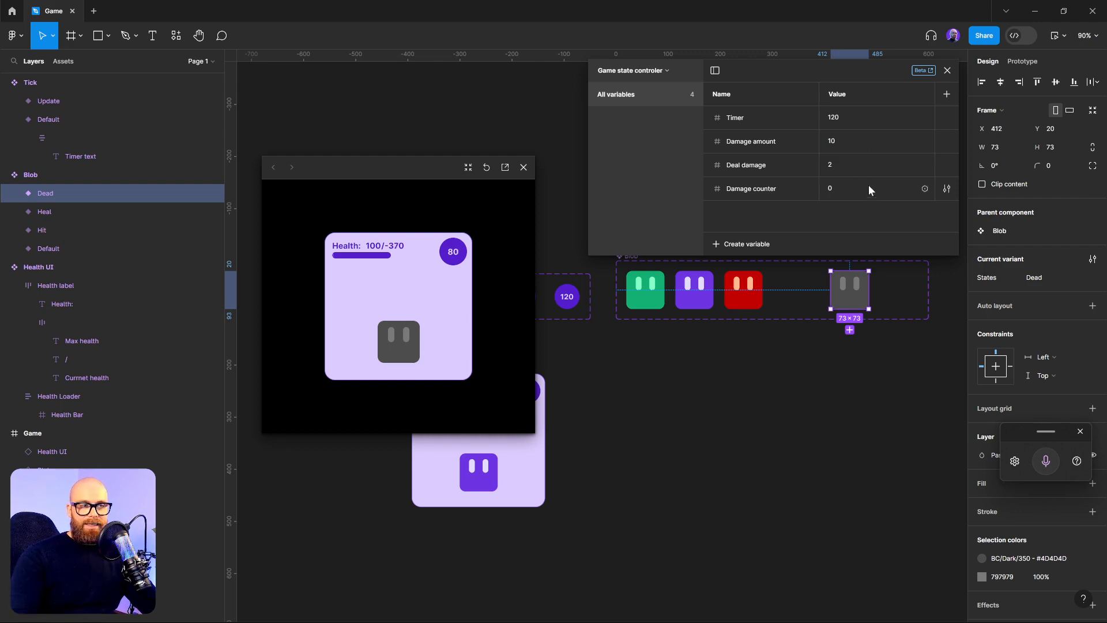
pyautogui.click(863, 166)
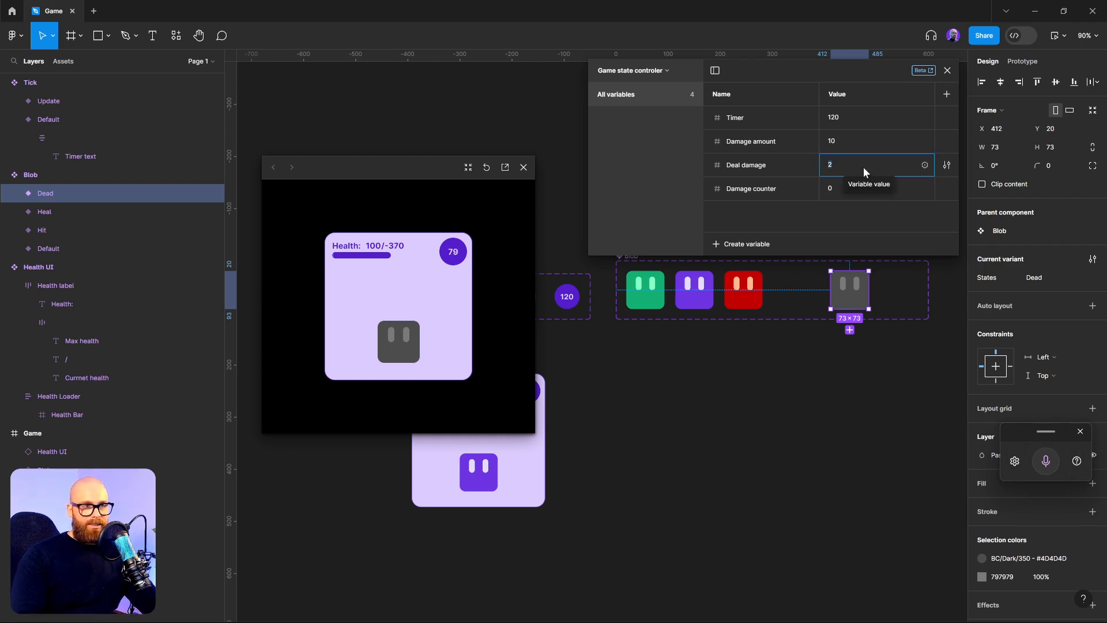
pyautogui.write('5')
pyautogui.press('Return')
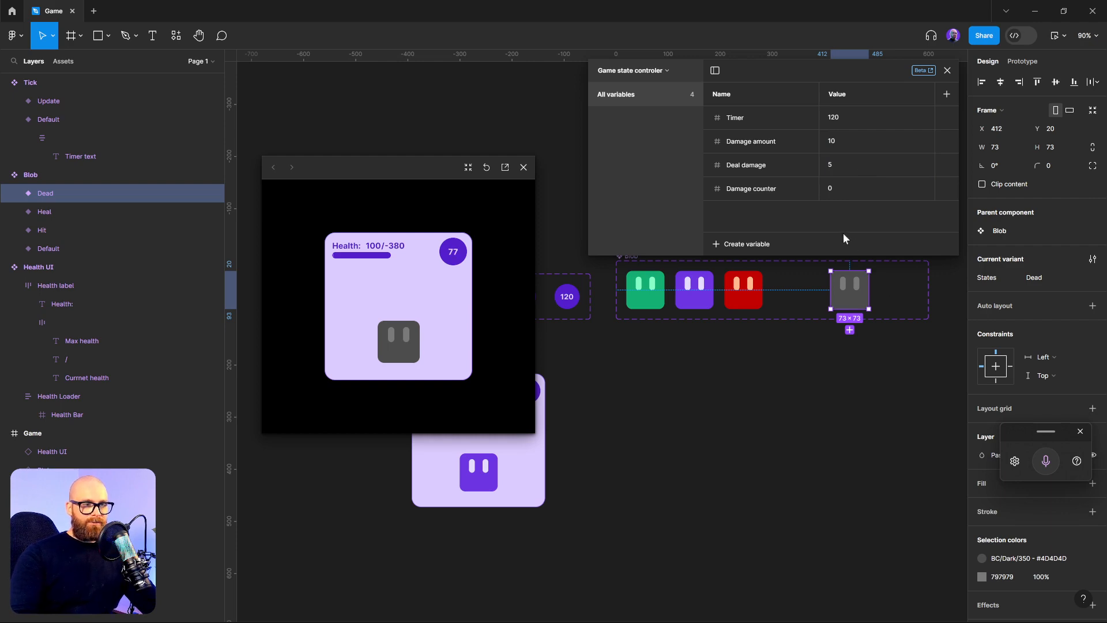
pyautogui.click(856, 456)
pyautogui.click(524, 167)
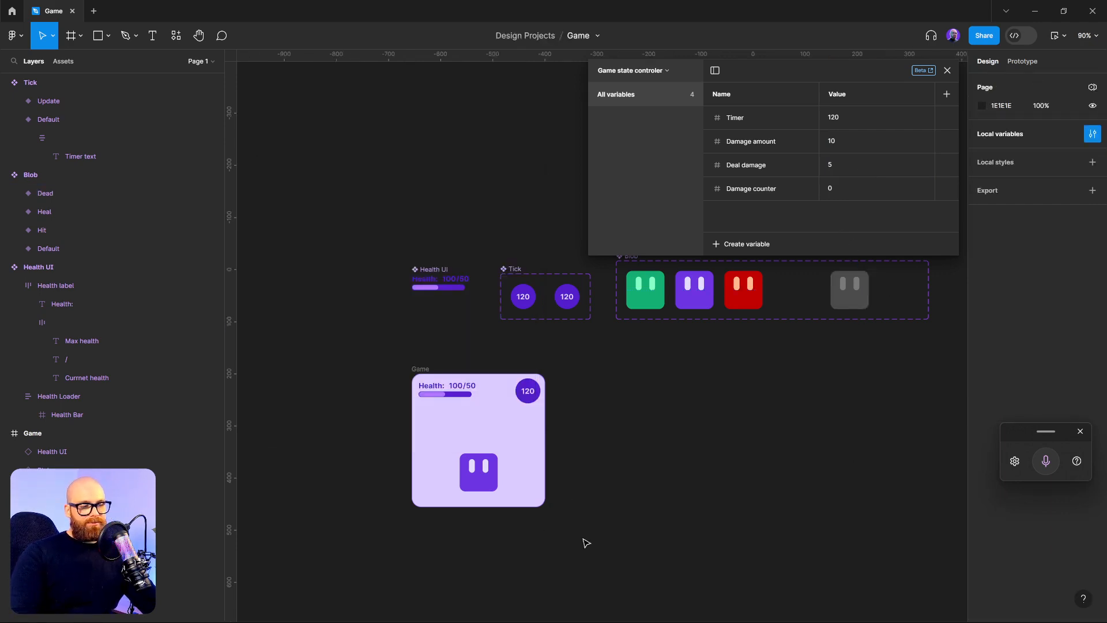
# - Add a Set variable action for Current health to 0 under the third conditional of the Tick Update variant's delay interaction
pyautogui.click(567, 299)
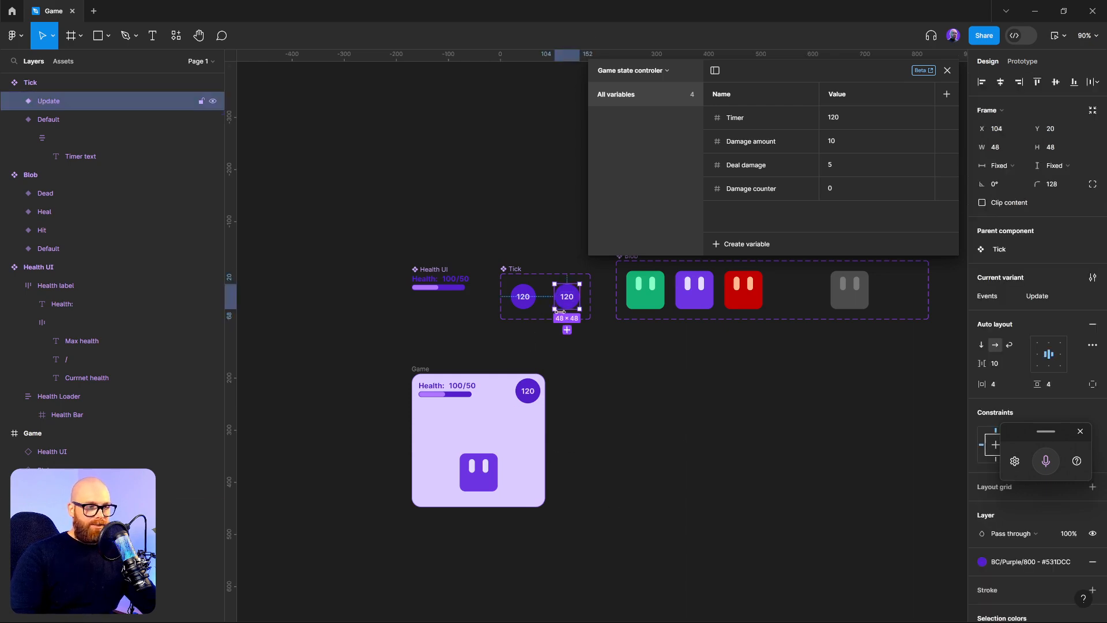
pyautogui.click(1022, 61)
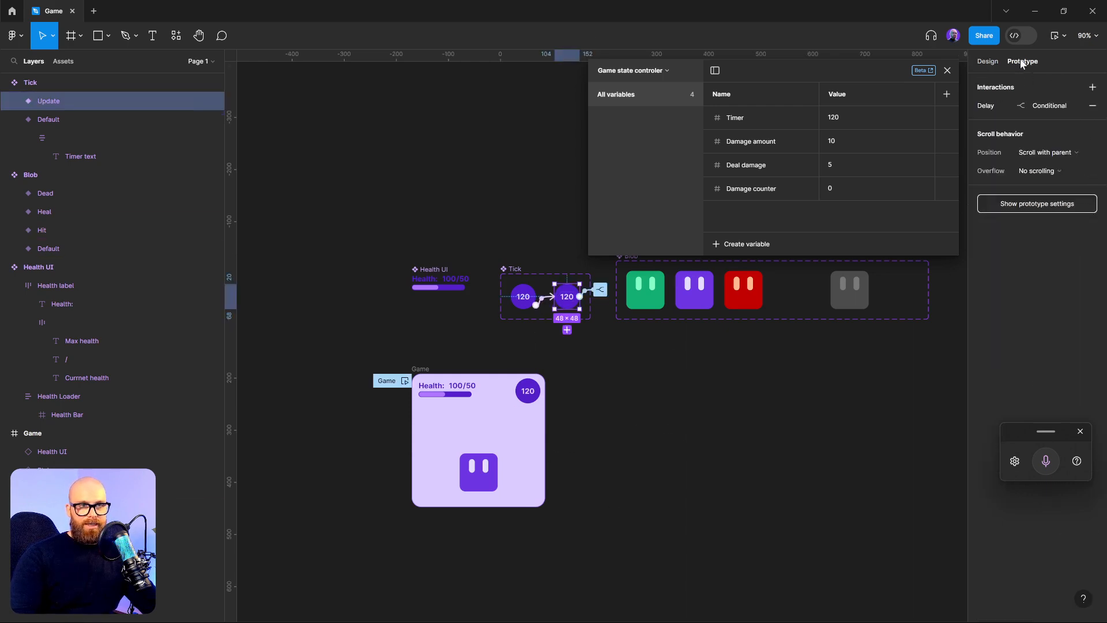
pyautogui.click(600, 290)
pyautogui.click(527, 399)
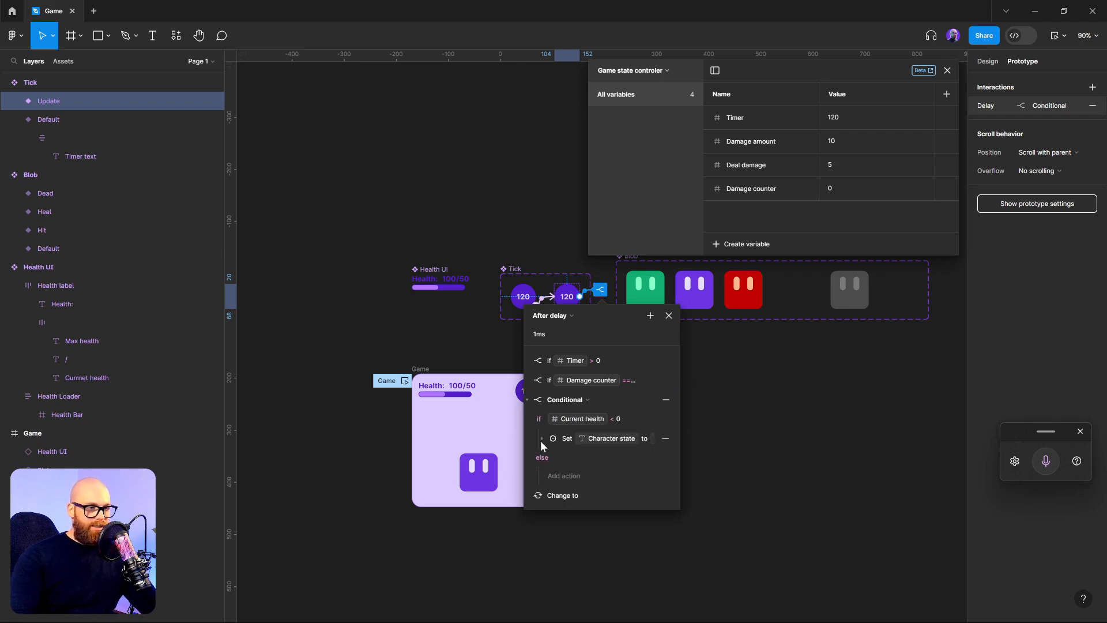
pyautogui.click(542, 439)
pyautogui.click(542, 439)
pyautogui.click(666, 418)
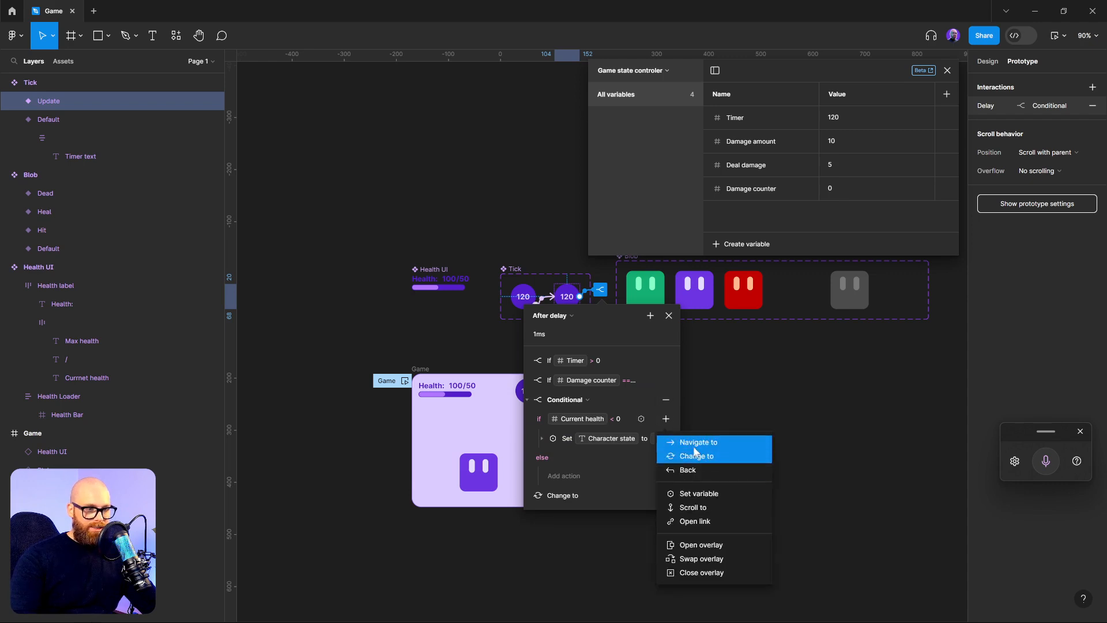
pyautogui.click(689, 495)
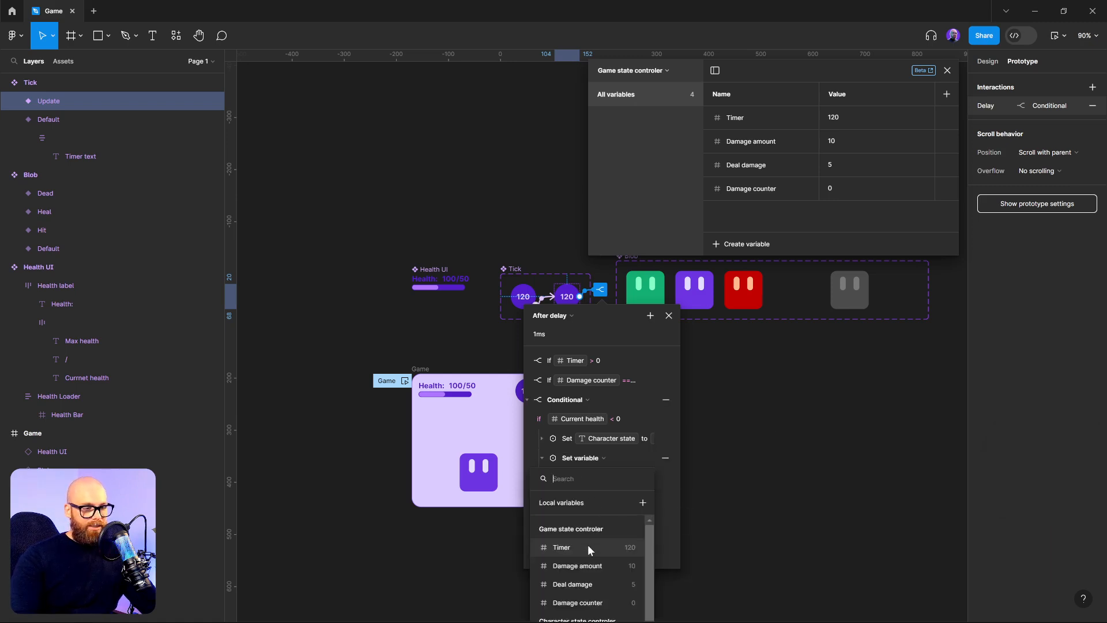
pyautogui.write('d')
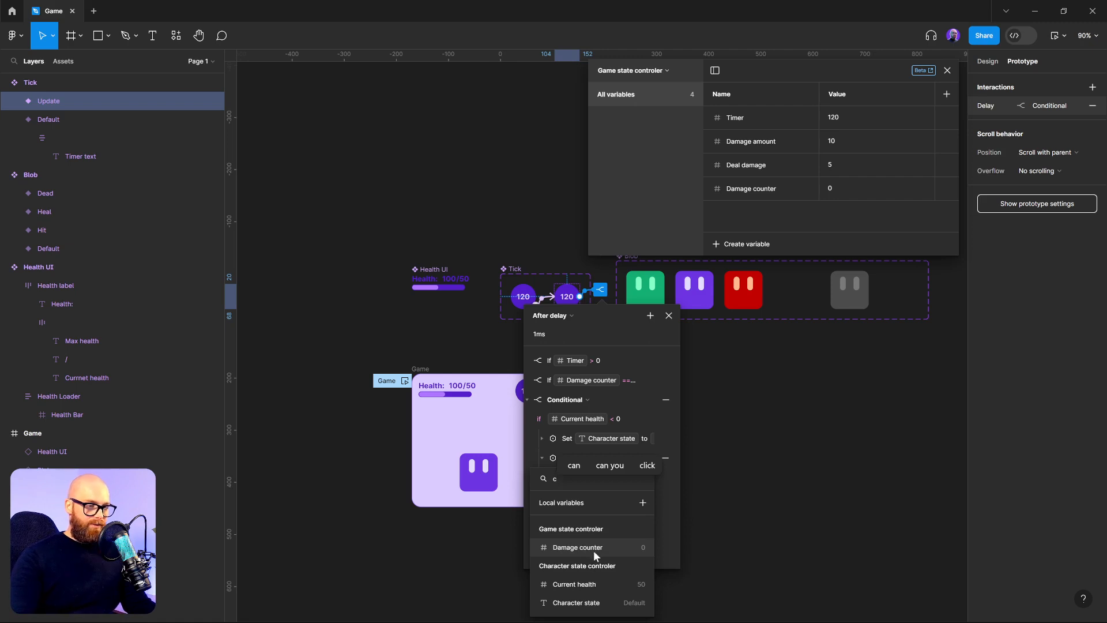
pyautogui.click(603, 583)
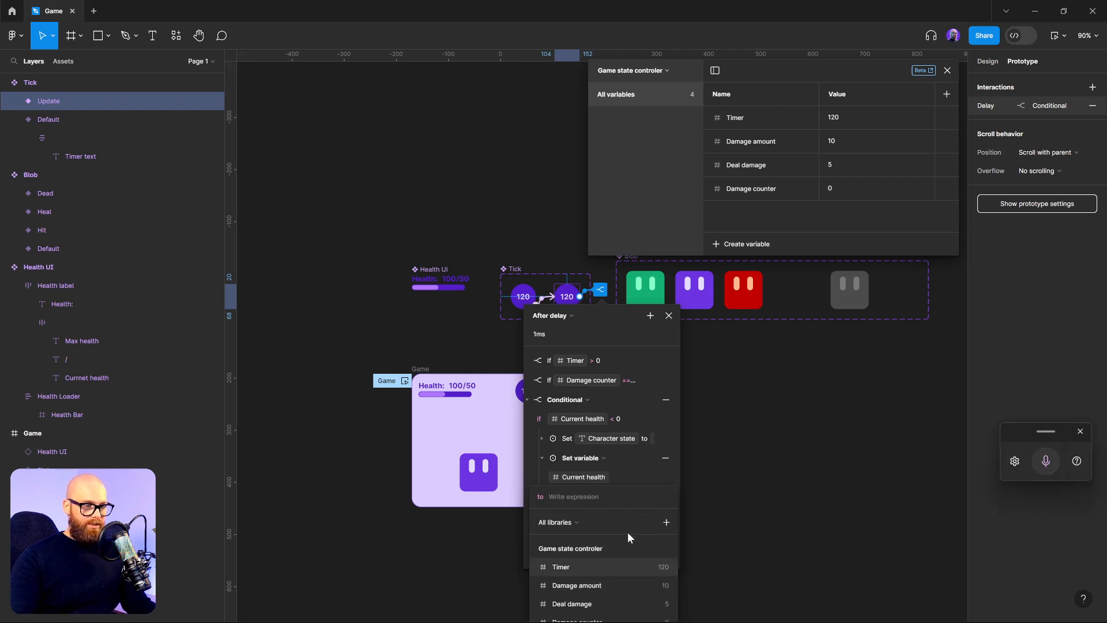
pyautogui.write('0')
pyautogui.press('Return')
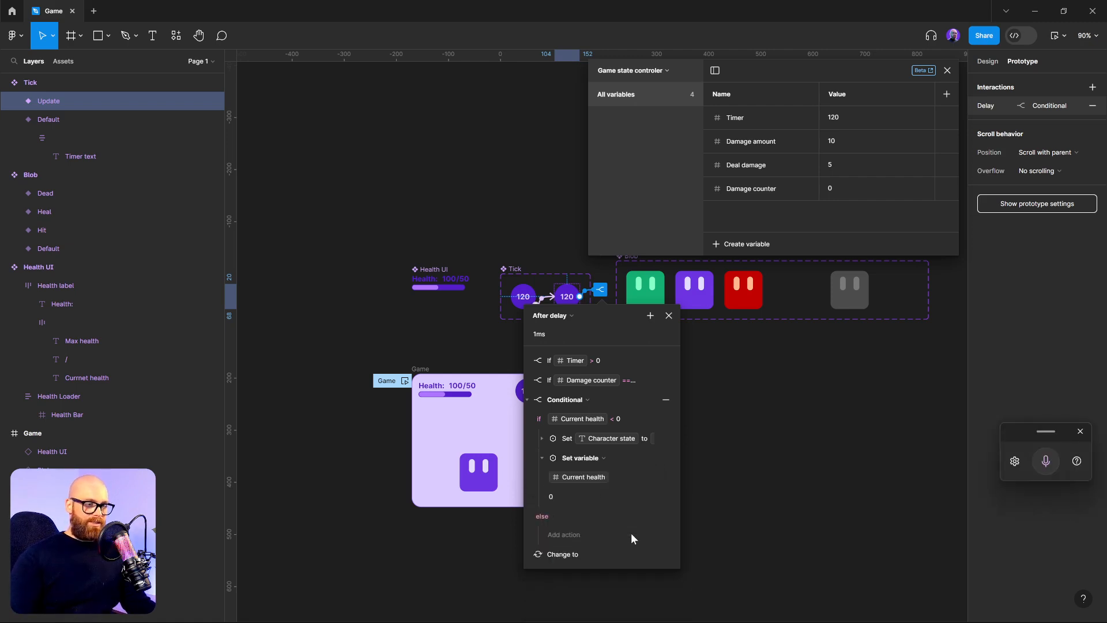
pyautogui.click(729, 496)
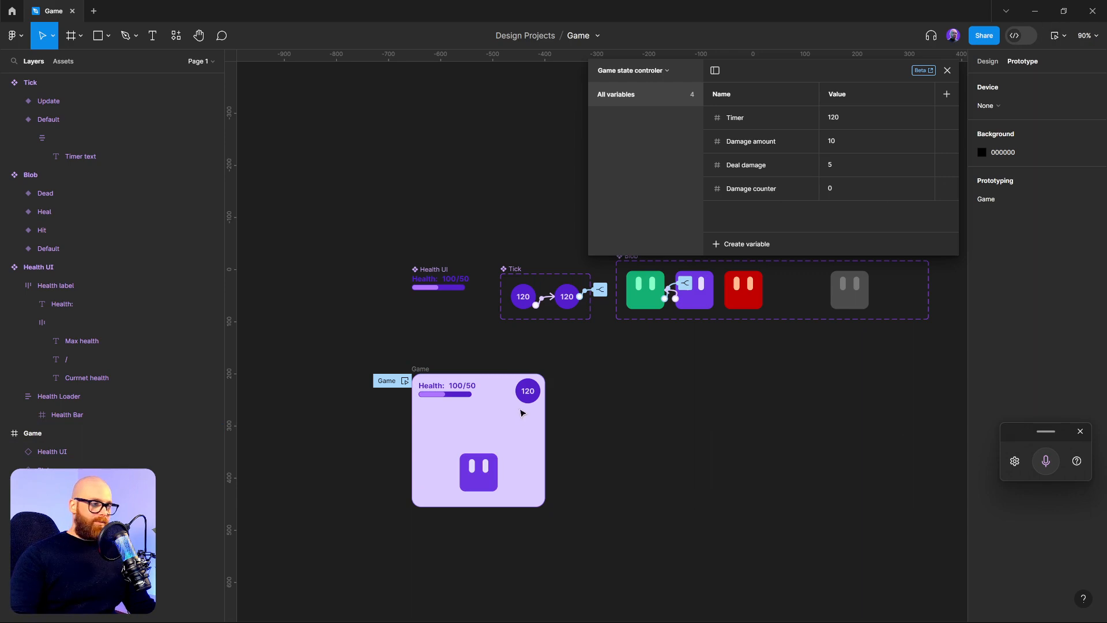
# - Preview the Game frame, heal the blob twice to test the health countdown, and move the preview clear of the components
pyautogui.click(404, 381)
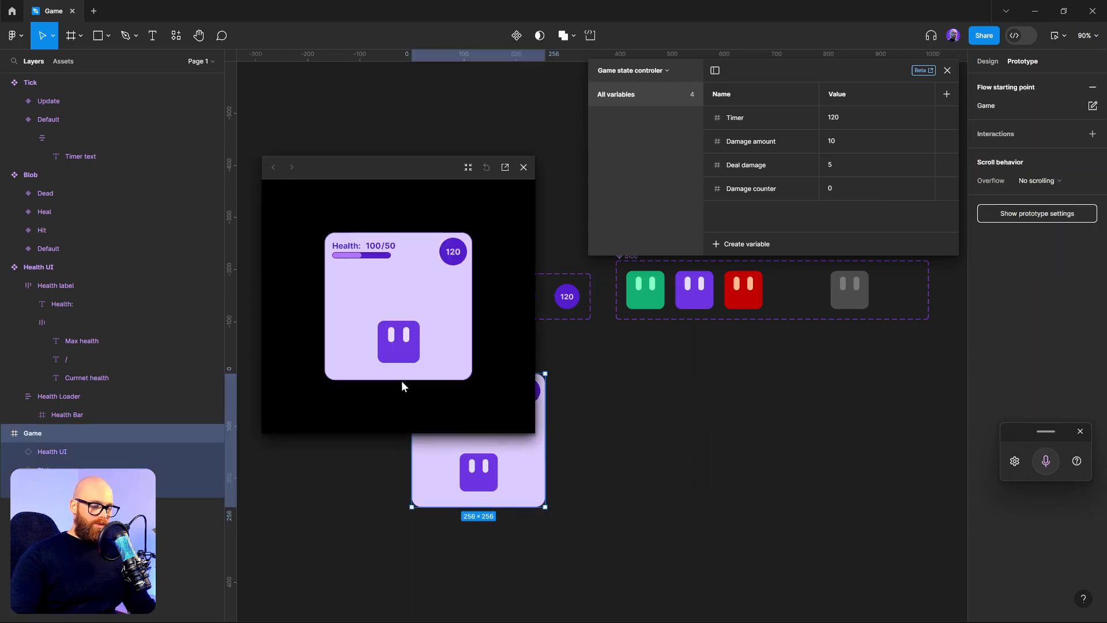
pyautogui.click(405, 346)
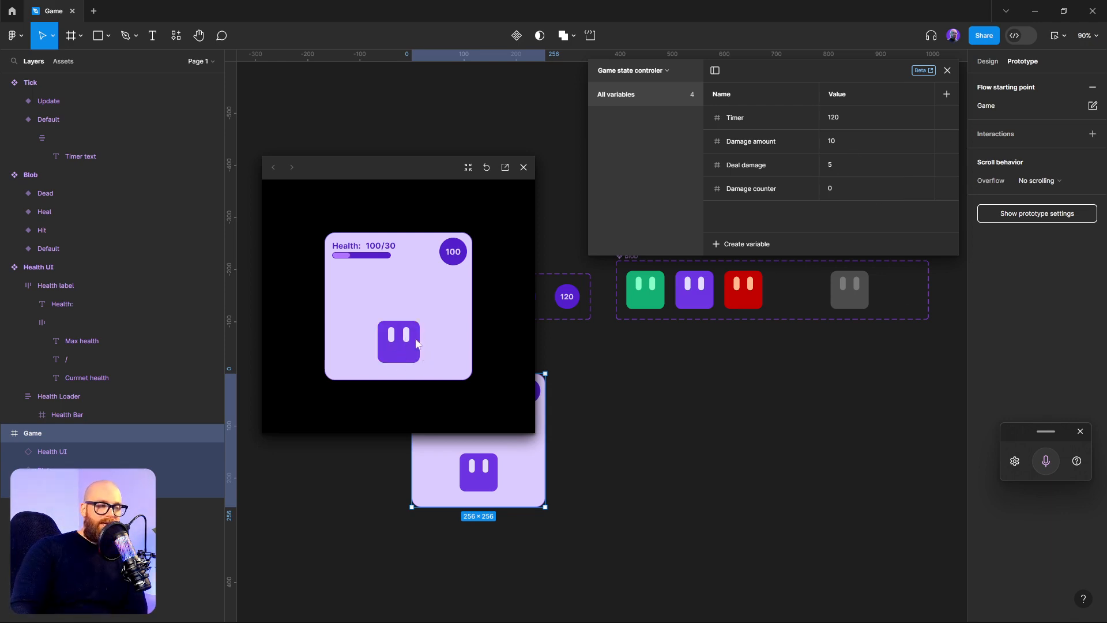
pyautogui.click(409, 348)
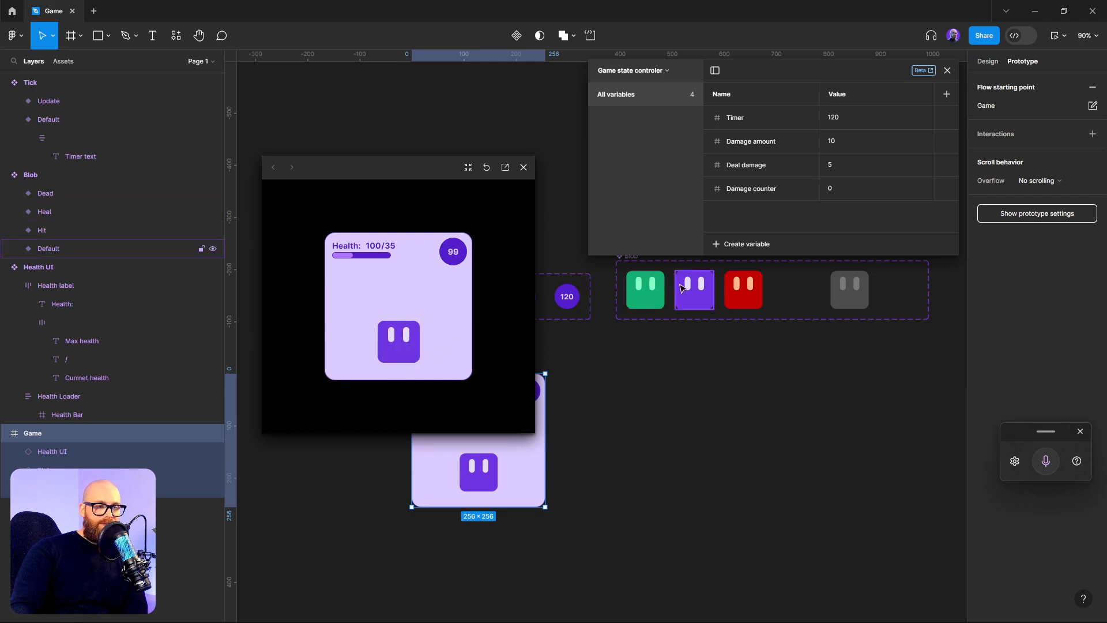
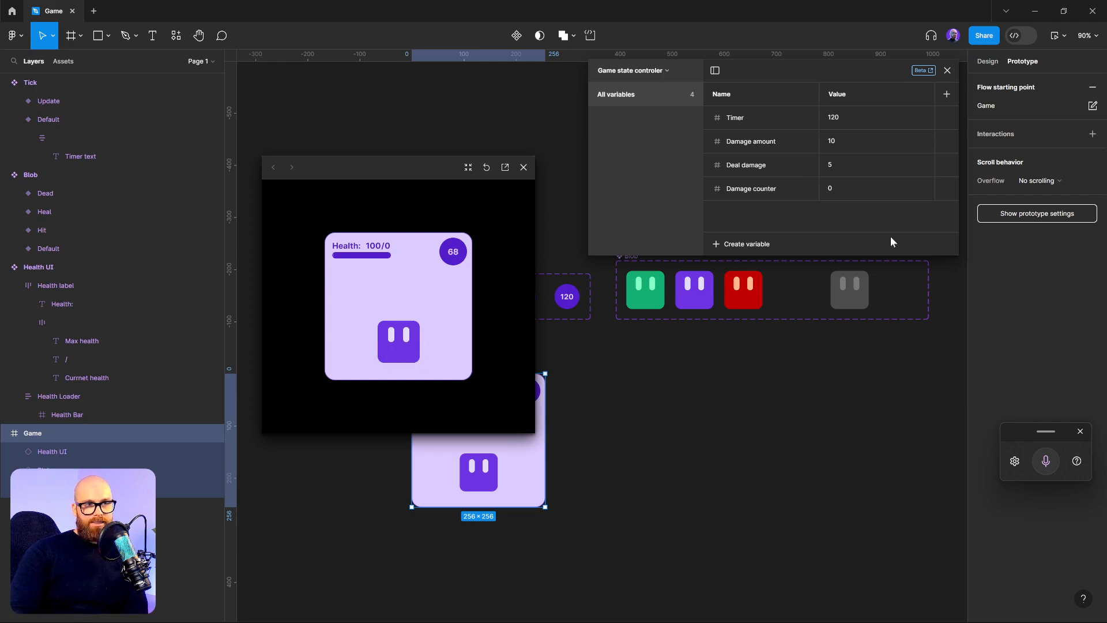
pyautogui.moveTo(361, 159); pyautogui.dragTo(219, 116)
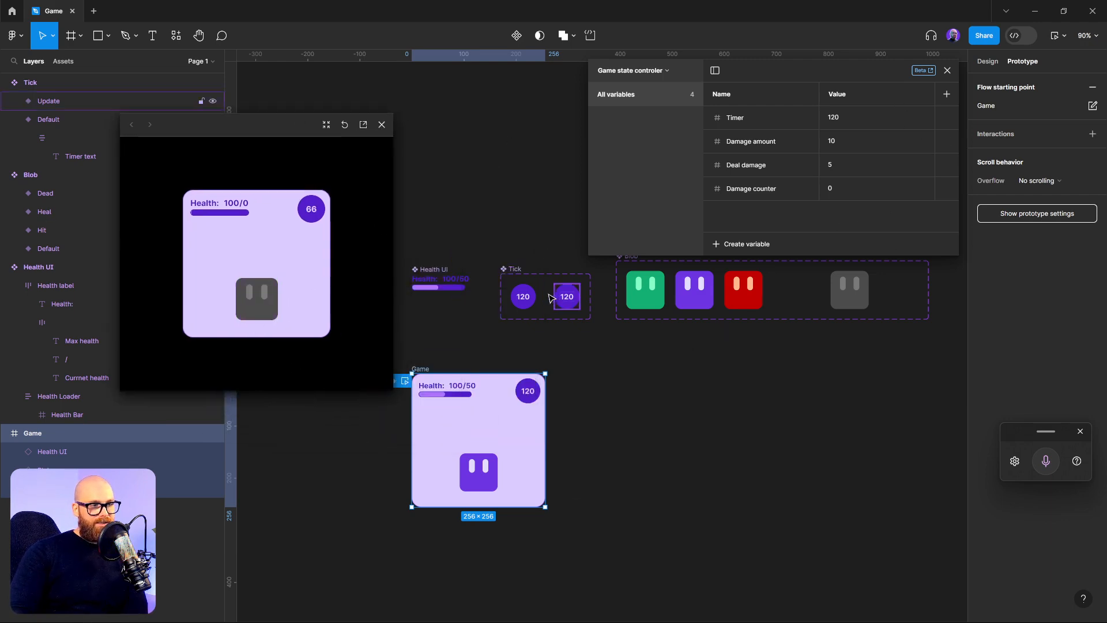
# - Change the third conditional's test in the Tick Update variant's delay interaction to Current health <= 0, and close the preview
pyautogui.click(566, 297)
pyautogui.click(600, 289)
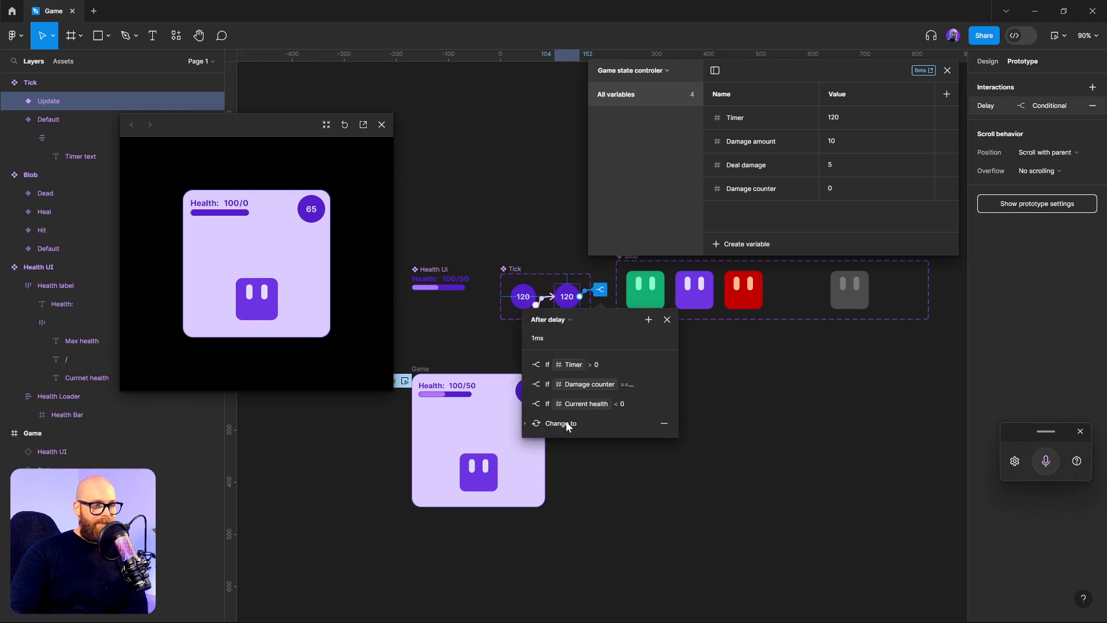
pyautogui.click(526, 403)
pyautogui.click(614, 423)
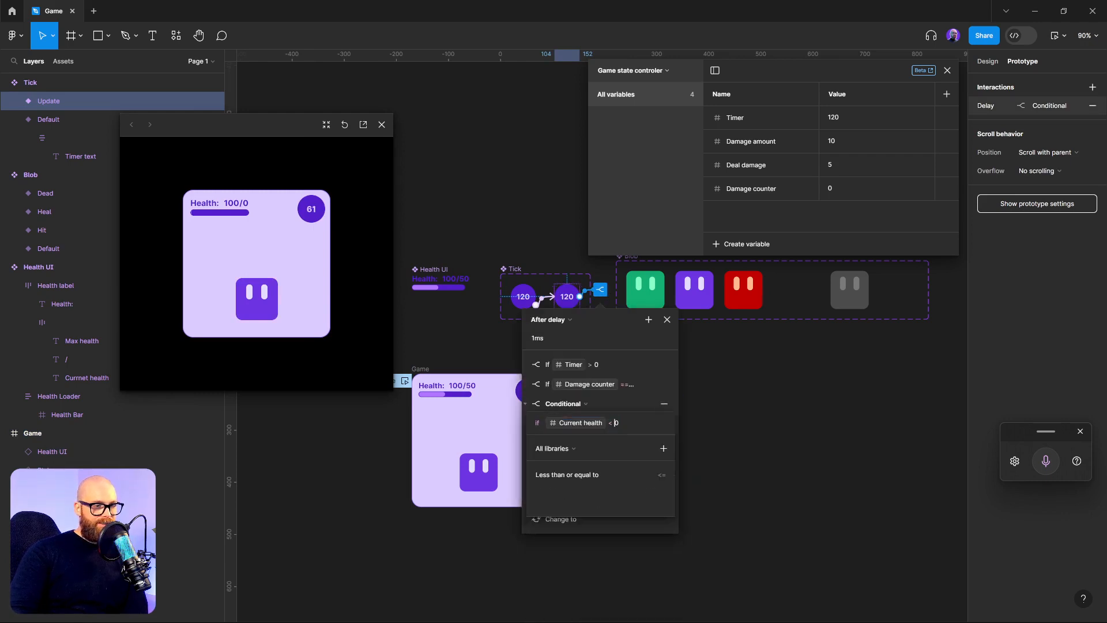
pyautogui.click(594, 475)
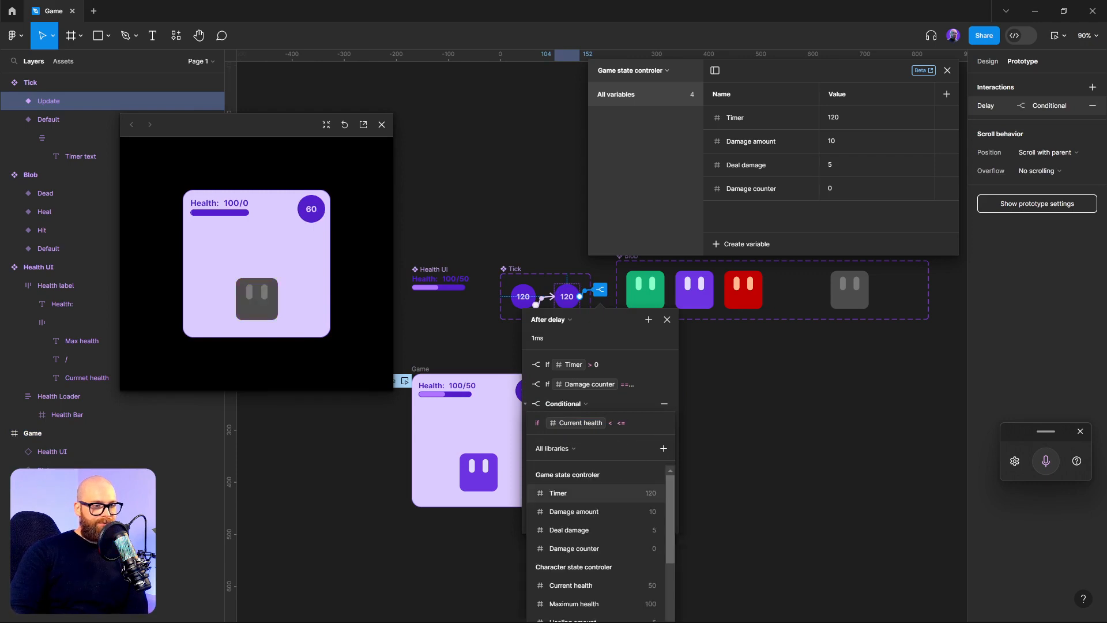
pyautogui.press('BackSpace')
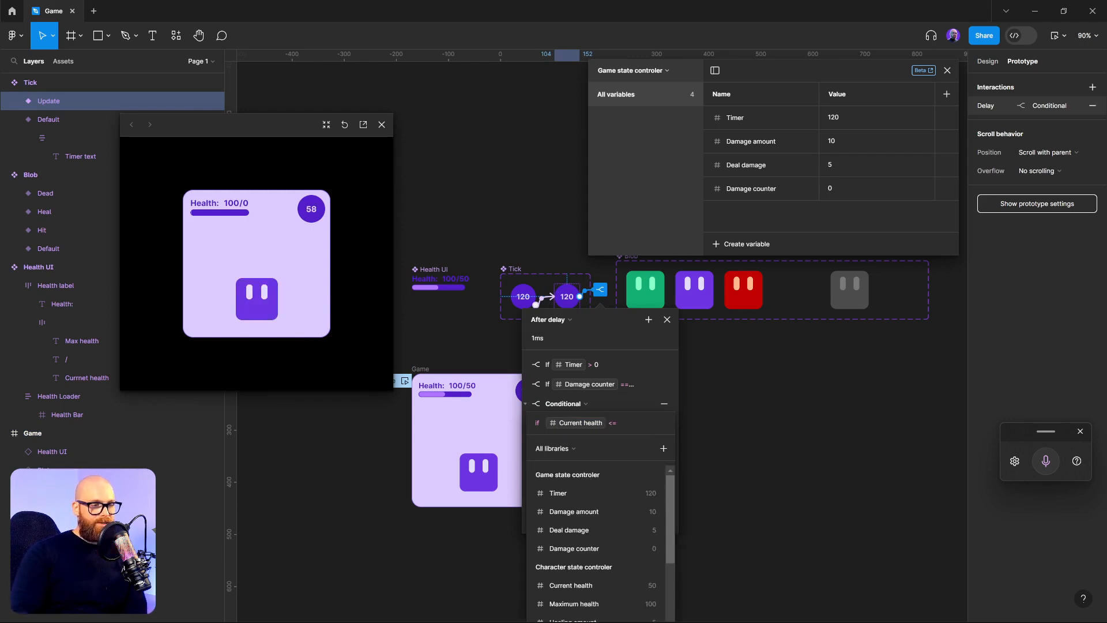
pyautogui.click(601, 353)
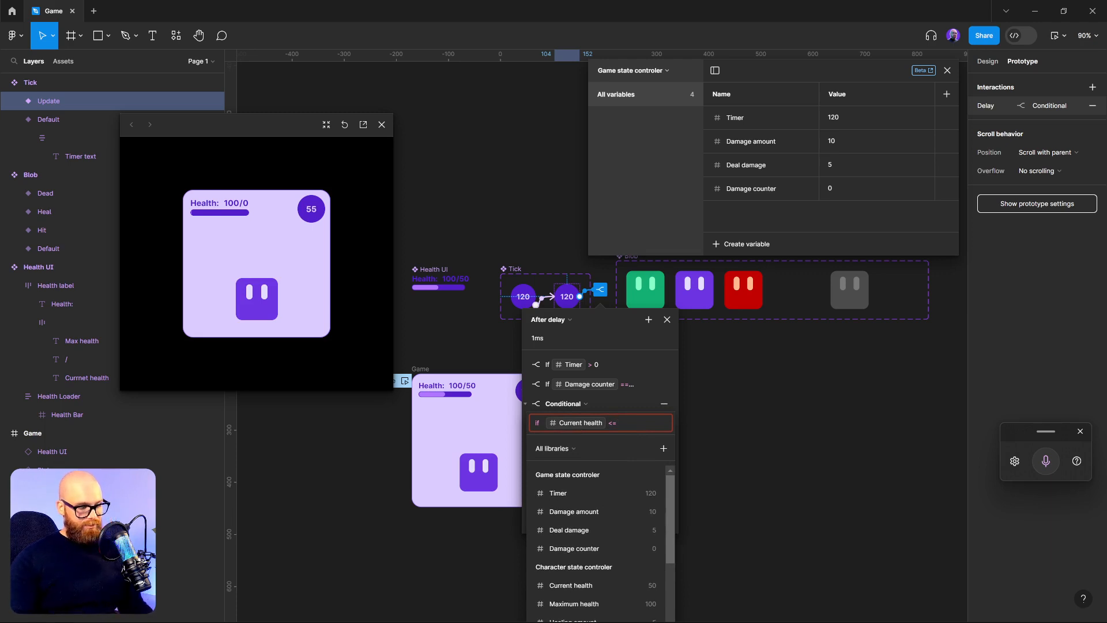
pyautogui.write('0')
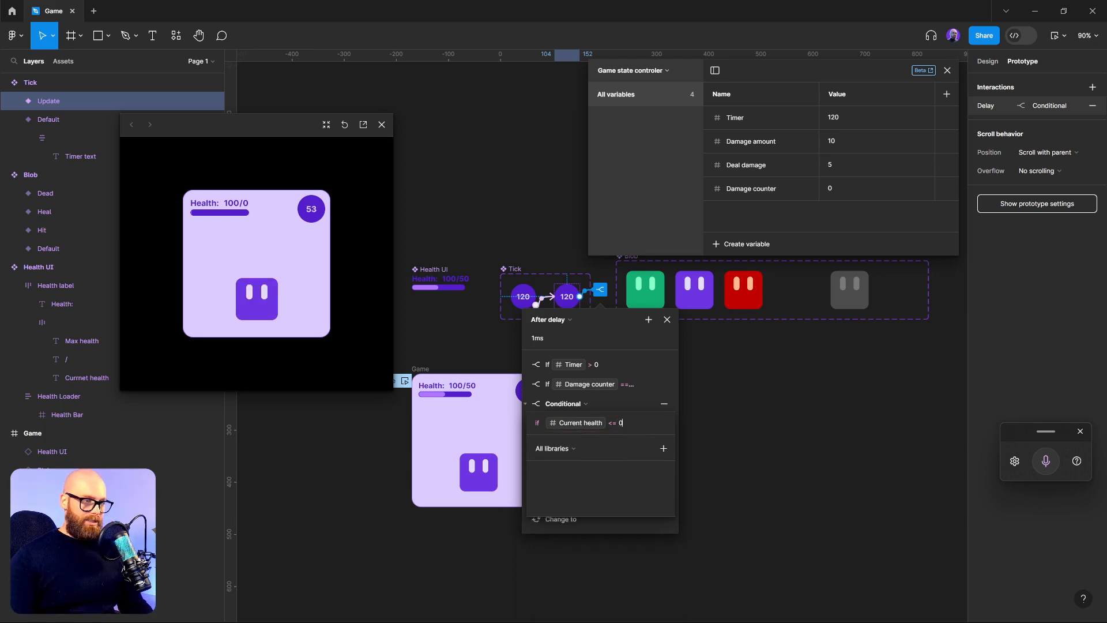
pyautogui.press('Return')
pyautogui.click(811, 509)
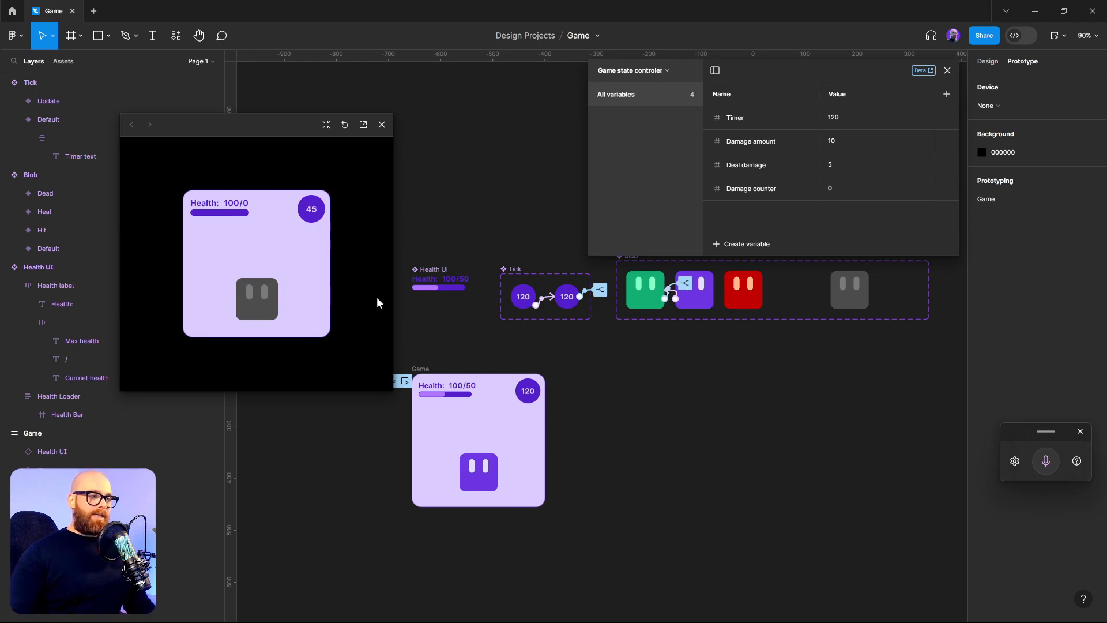
pyautogui.click(381, 125)
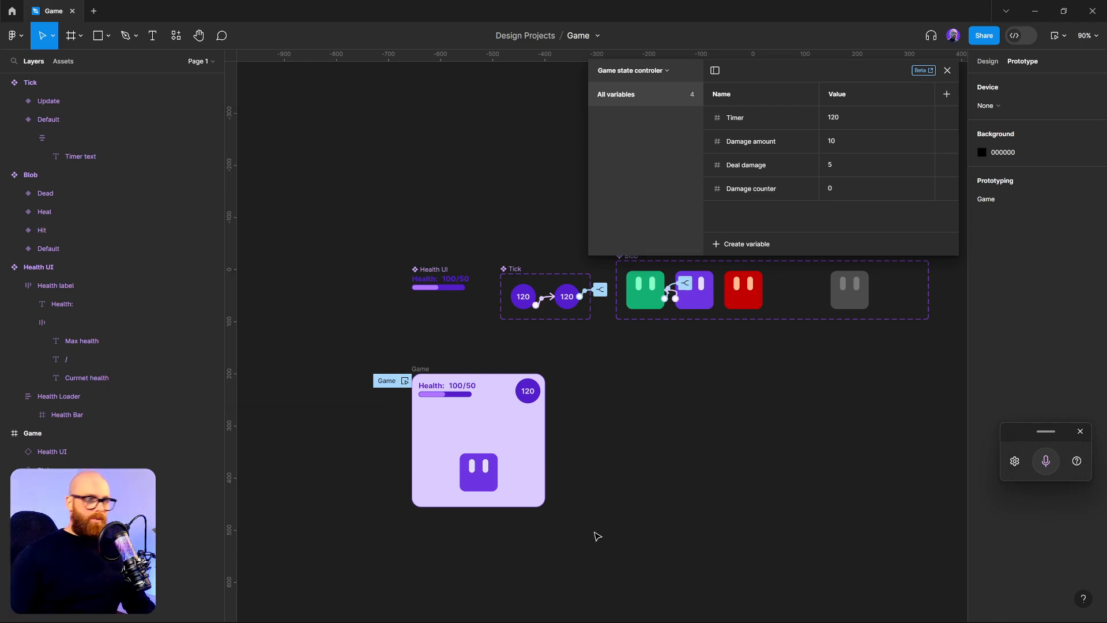
# - Draw a new frame about 257 × 95 in the empty canvas area beside the Game frame
pyautogui.moveTo(656, 420); pyautogui.dragTo(631, 353)
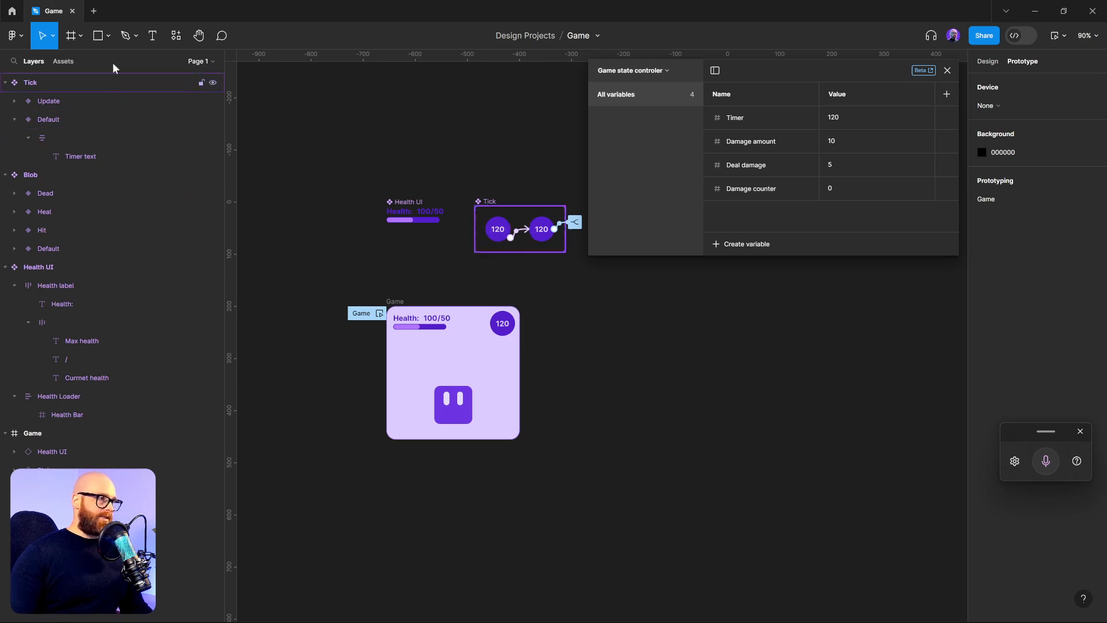
pyautogui.click(83, 37)
pyautogui.click(78, 64)
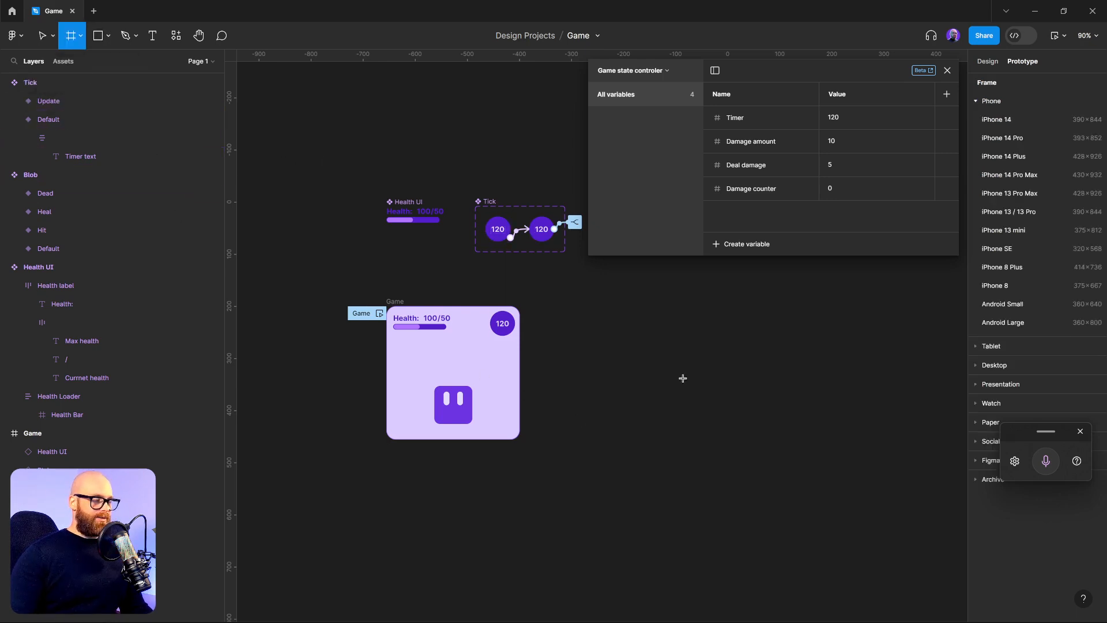
pyautogui.moveTo(660, 391); pyautogui.dragTo(580, 417)
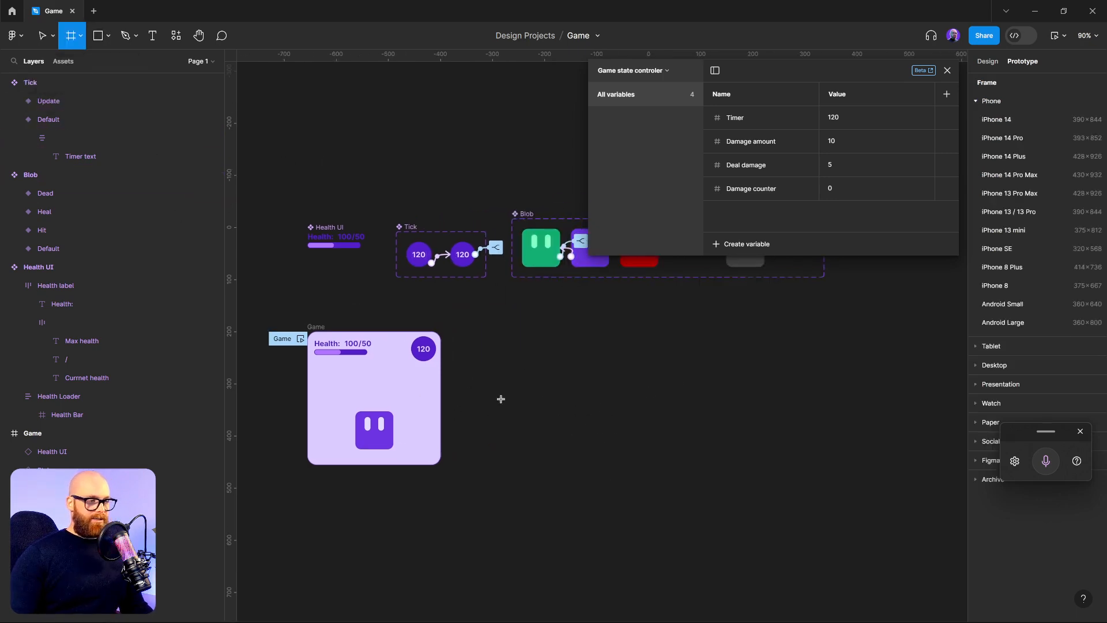
pyautogui.moveTo(524, 362); pyautogui.dragTo(658, 411)
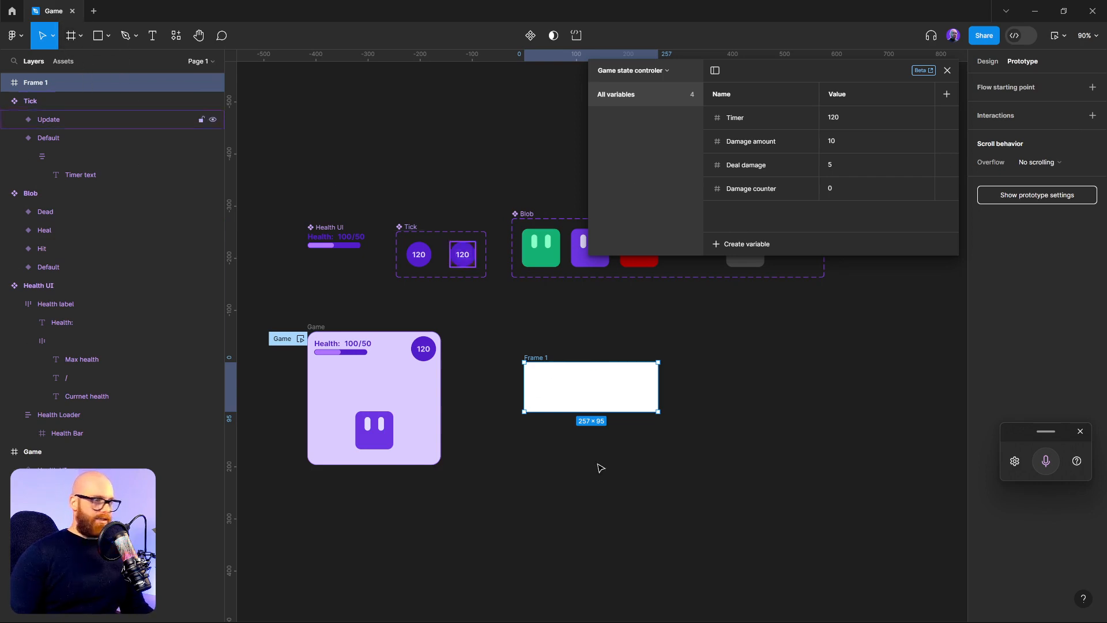
# - Add a text box about 148 × 52 inside the new frame, reading "Game end"
pyautogui.click(152, 36)
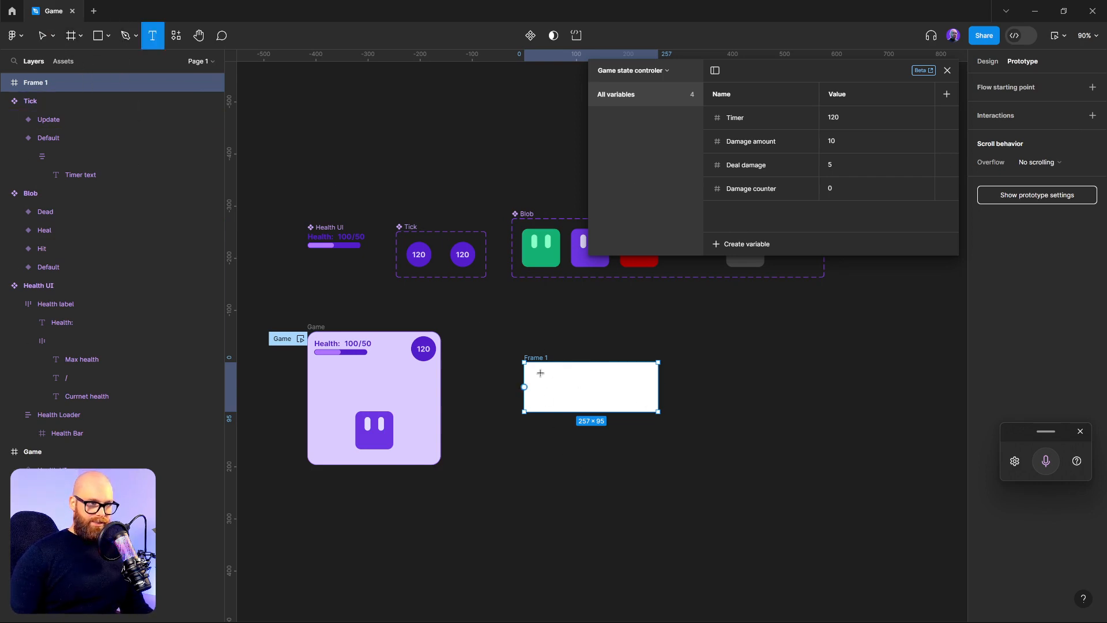
pyautogui.moveTo(545, 372); pyautogui.dragTo(624, 399)
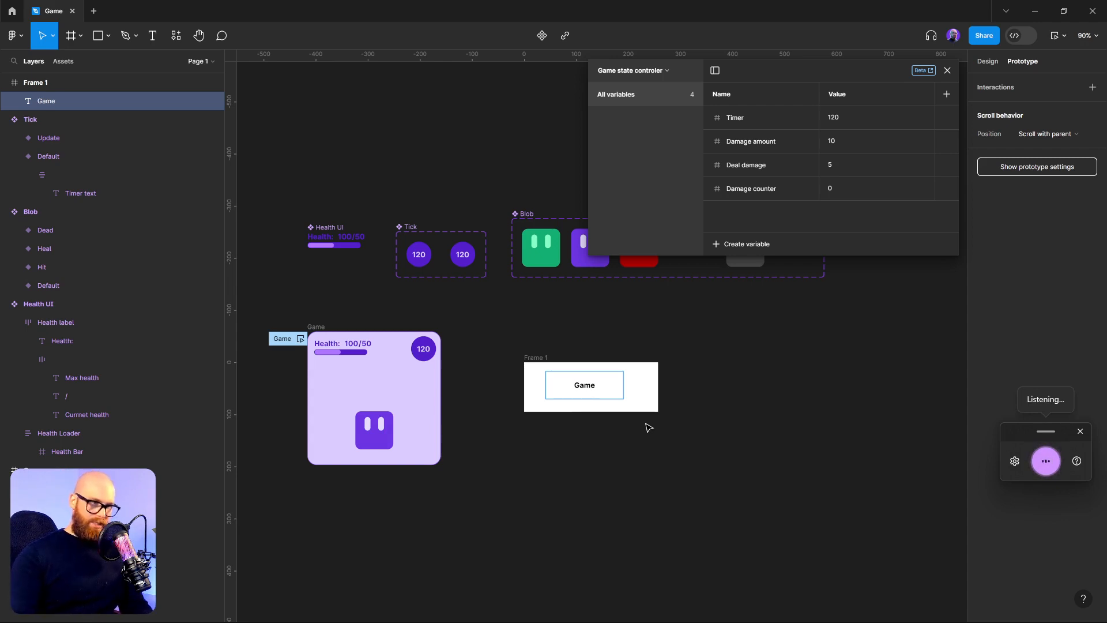
pyautogui.press('Escape')
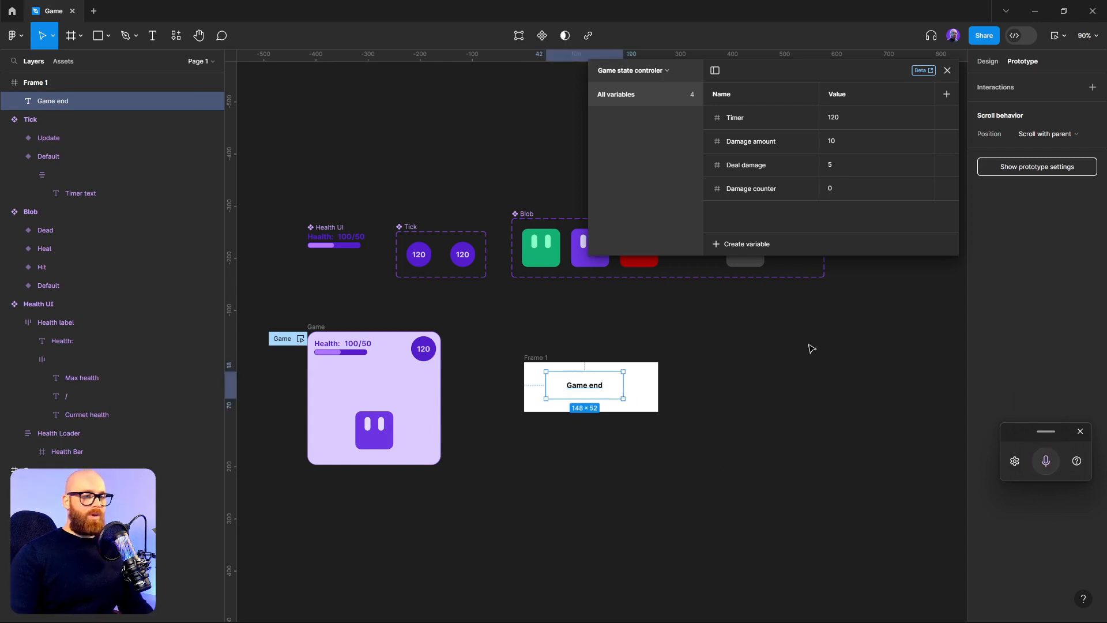
# - Set the "Game end" text to font size 24 and its layer opacity to 100%
pyautogui.click(987, 61)
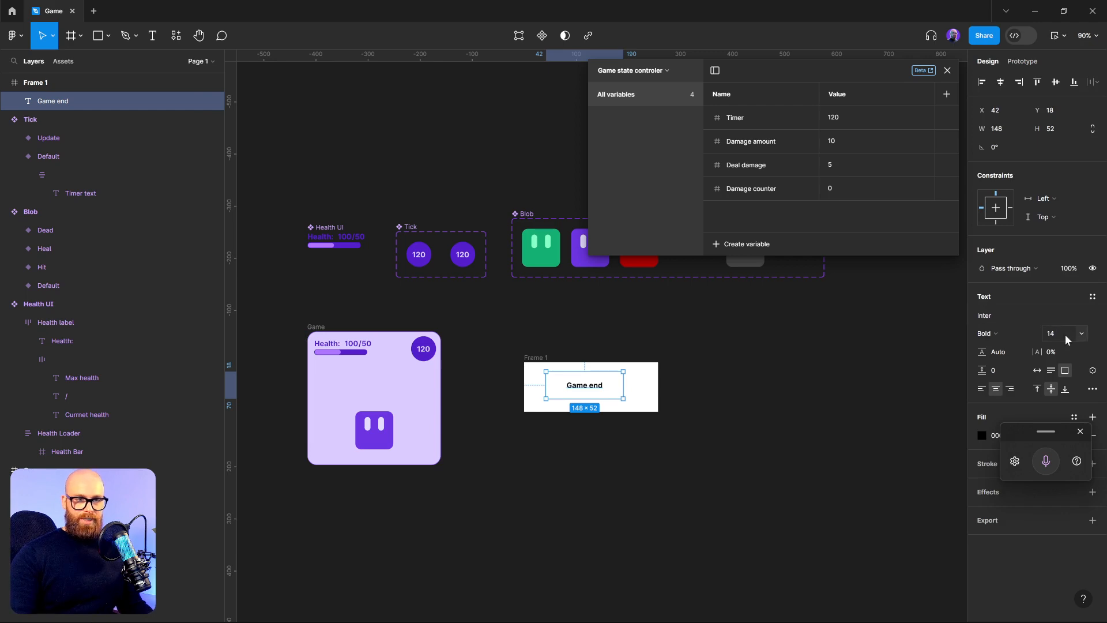
pyautogui.write('4')
pyautogui.press('Return')
pyautogui.press('3')
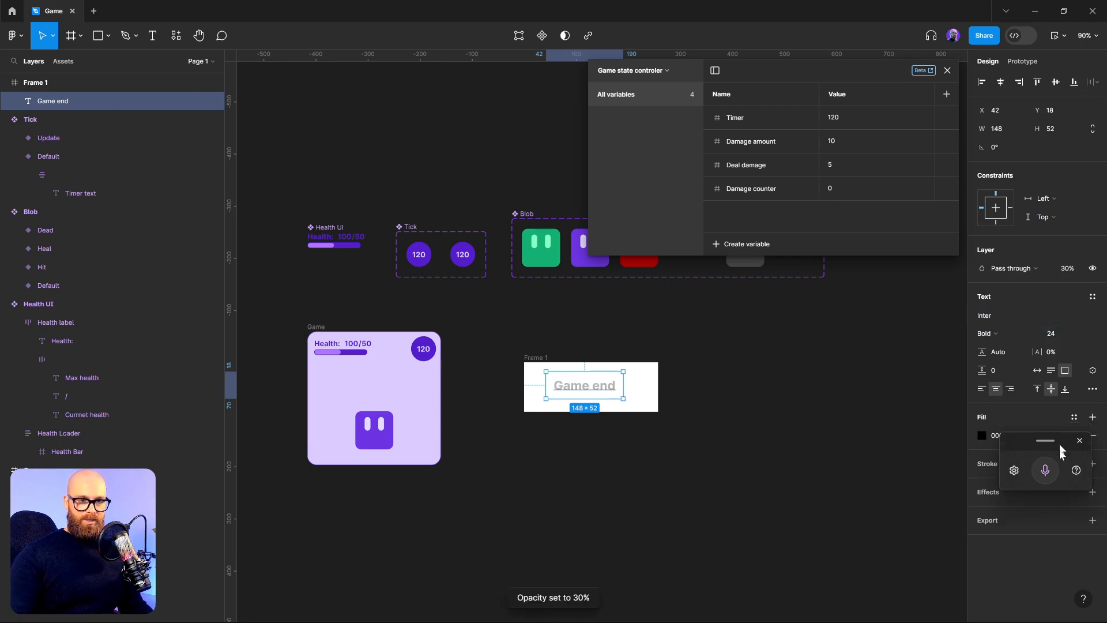
pyautogui.click(1067, 269)
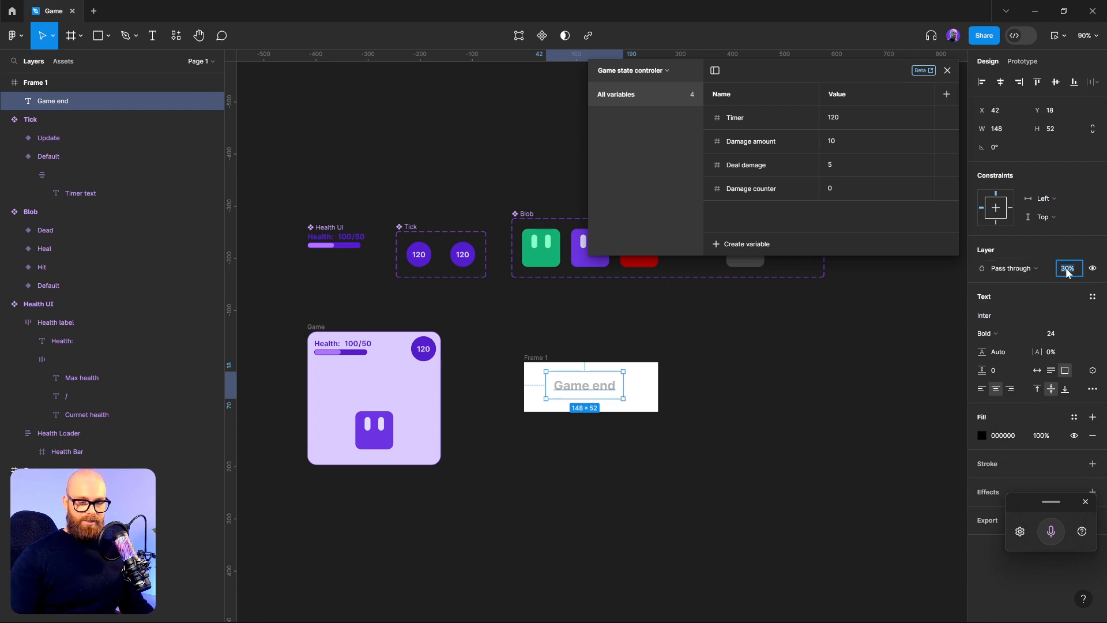
pyautogui.write('100')
pyautogui.press('Return')
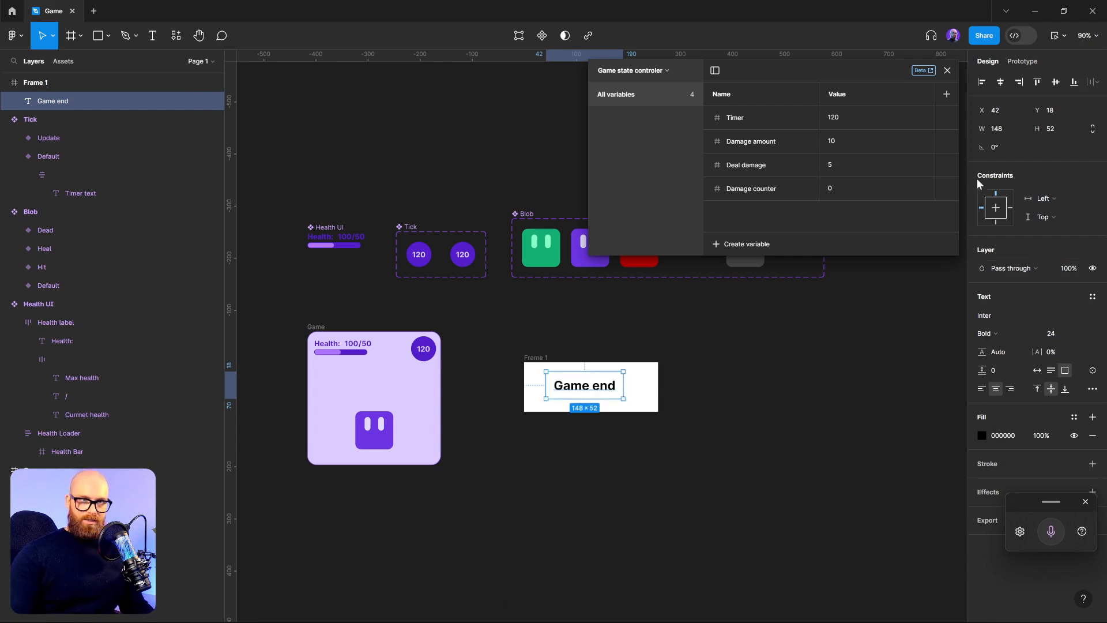
# - Center the "Game end" text horizontally and vertically in its frame, and add auto layout to the frame
pyautogui.click(999, 81)
pyautogui.click(1055, 81)
pyautogui.click(627, 420)
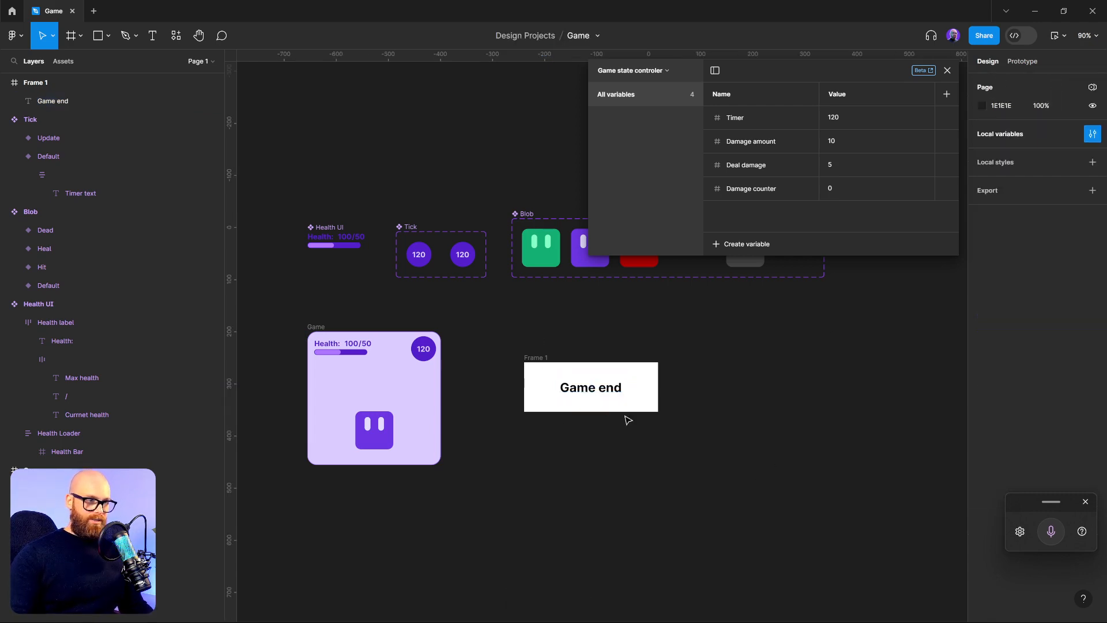
pyautogui.click(532, 359)
pyautogui.hotkey('shift', 'a')
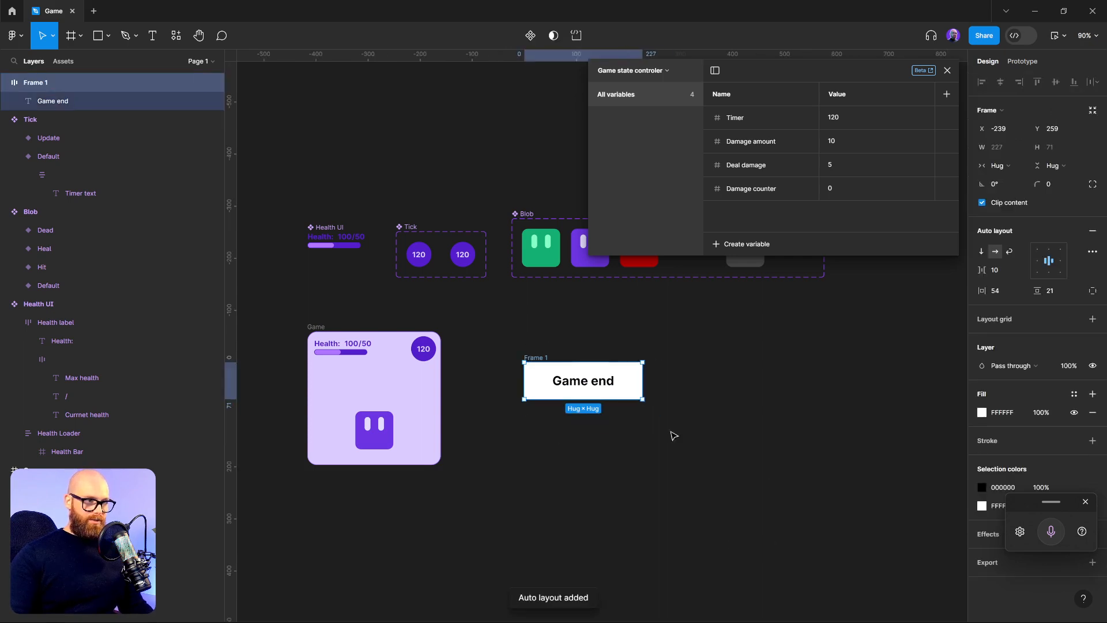
# - Round the "Game end" message frame's corners to a radius of 14
pyautogui.click(1050, 184)
pyautogui.write('16')
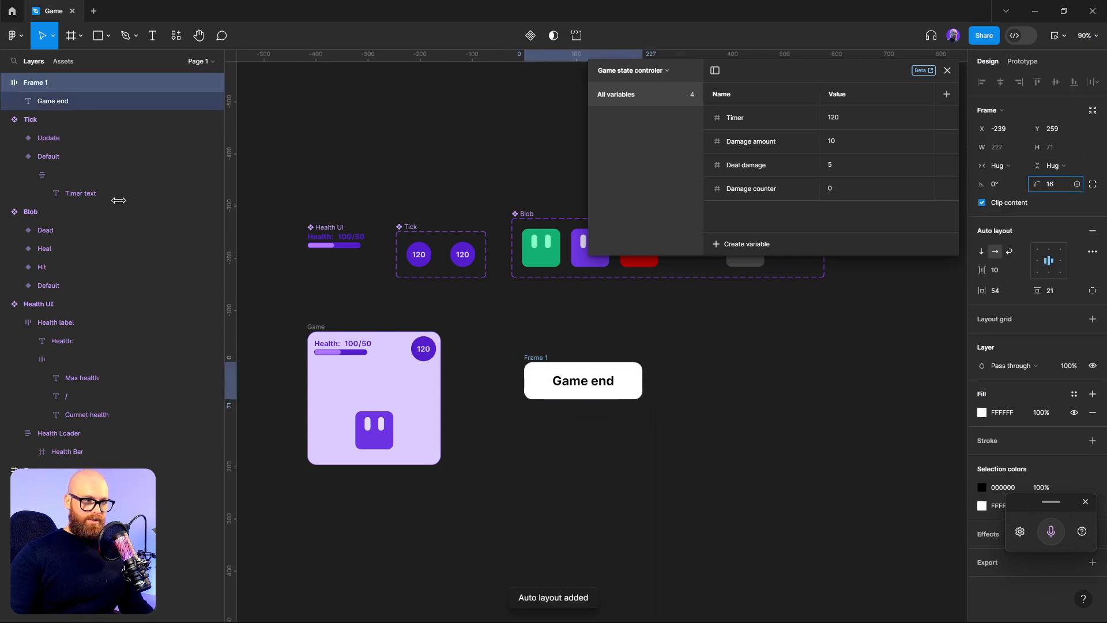
pyautogui.press('Return')
# - Change the "Game end" text fill to the dark purple document color 531DCC
pyautogui.click(588, 440)
pyautogui.click(580, 385)
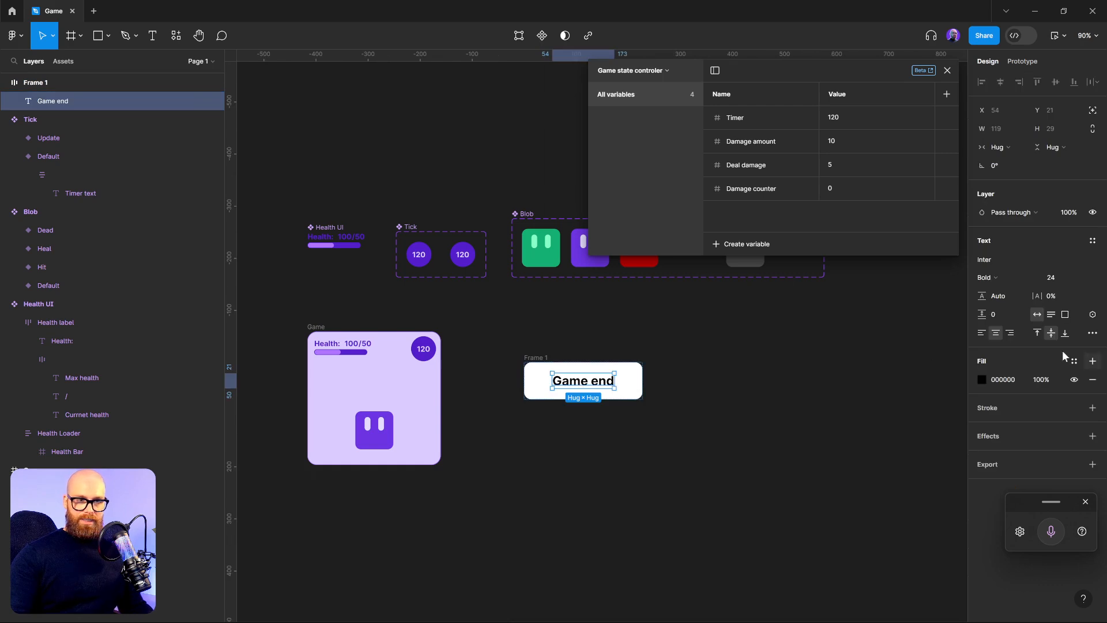
pyautogui.click(982, 380)
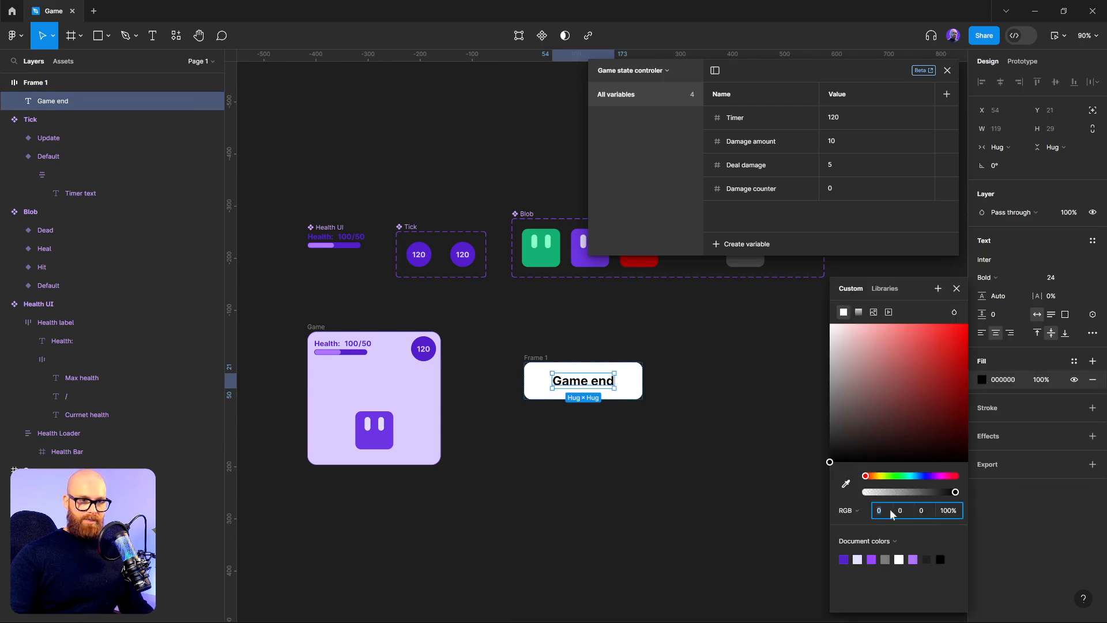
pyautogui.click(844, 559)
pyautogui.click(620, 443)
# - Fill the message frame with the light lilac E5DCFF, sampled from the blob's eye in the Game frame
pyautogui.click(537, 360)
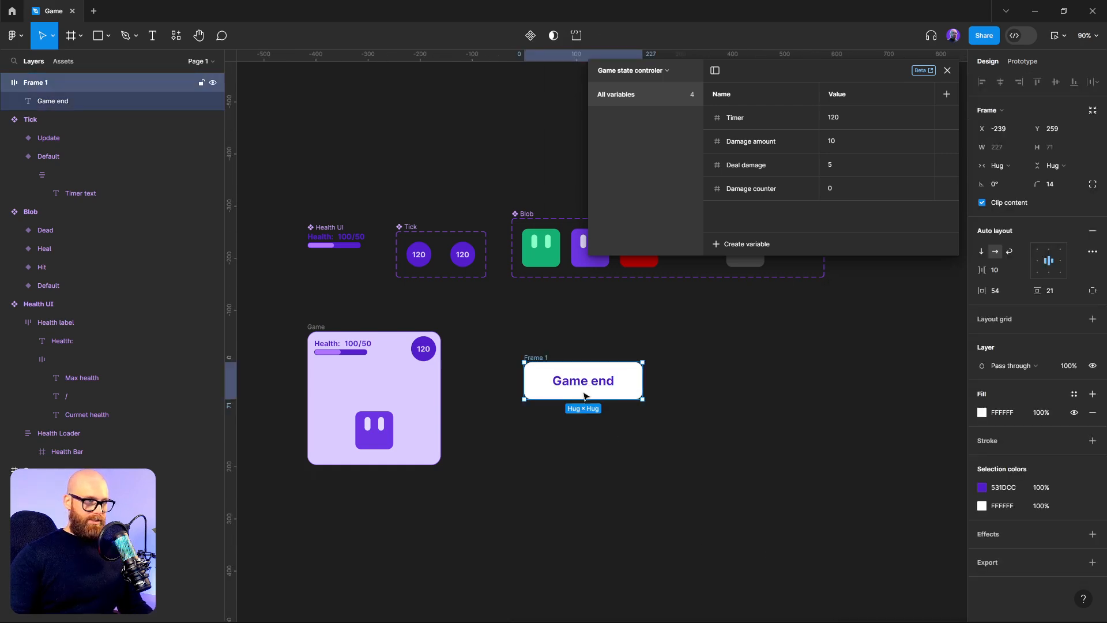
pyautogui.click(982, 412)
pyautogui.click(846, 484)
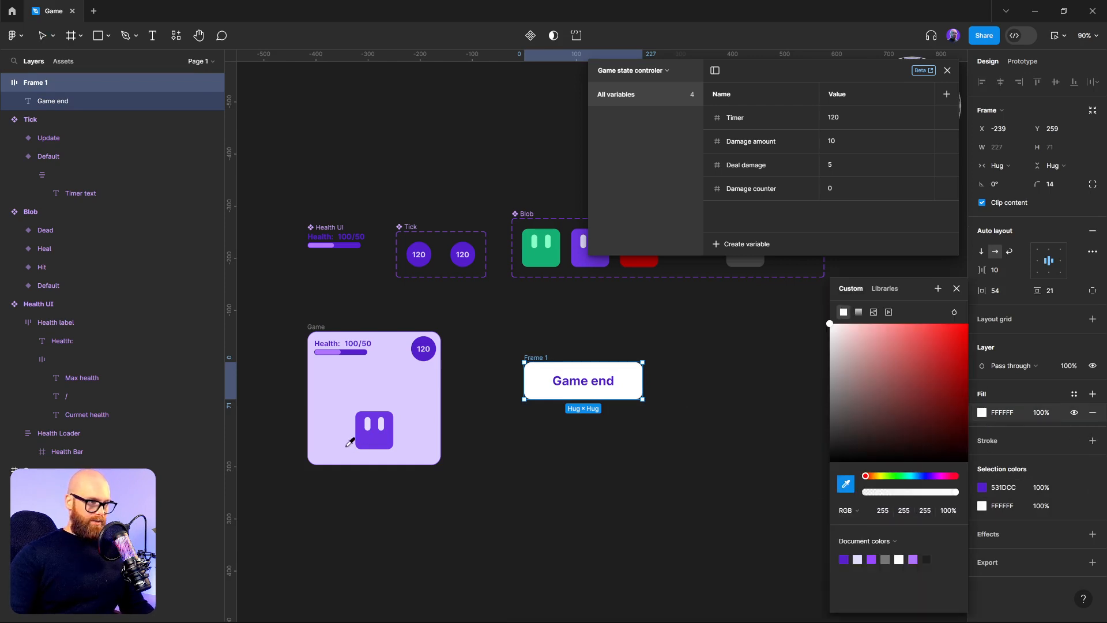
pyautogui.click(368, 426)
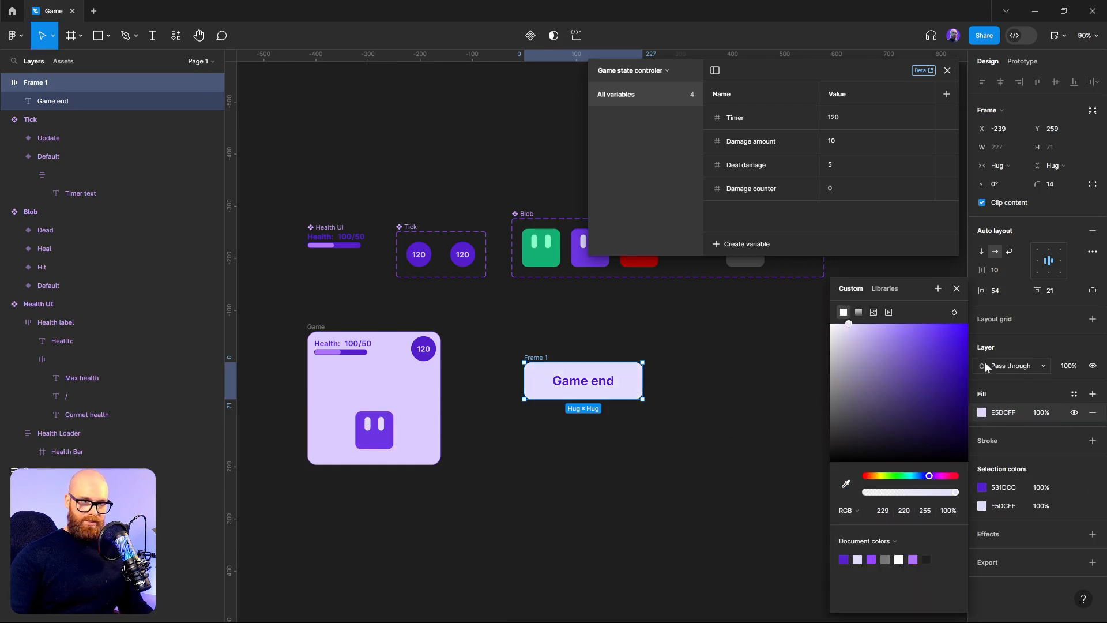
# - Add an inside stroke of thickness 3 to the message frame, colored 531DCC by sampling the Game frame's health display
pyautogui.click(1093, 441)
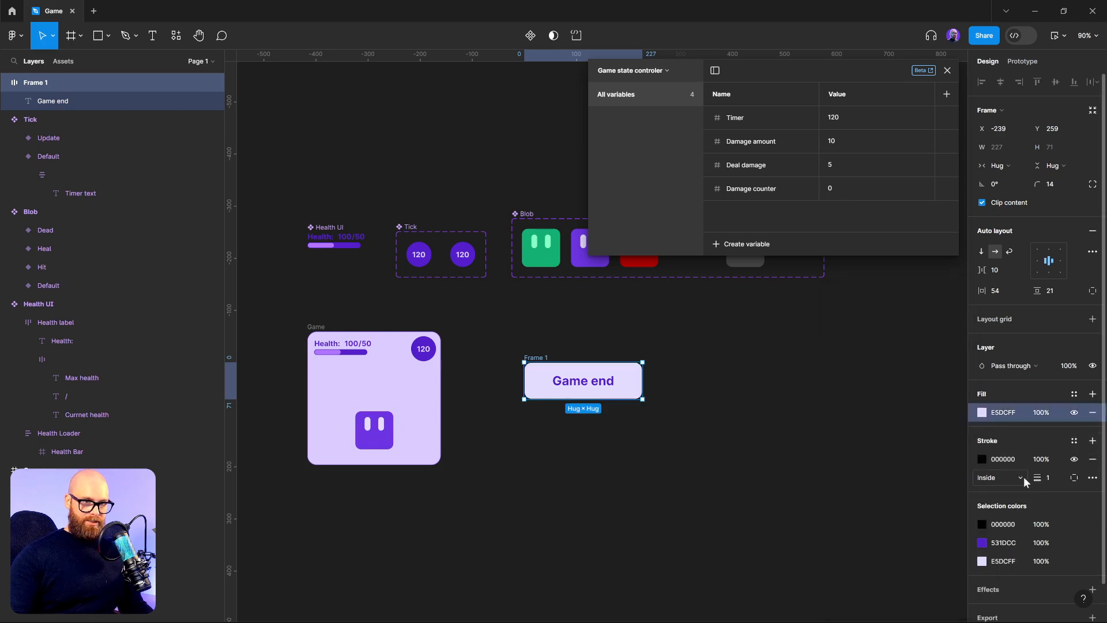
pyautogui.moveTo(1036, 478); pyautogui.dragTo(1040, 478)
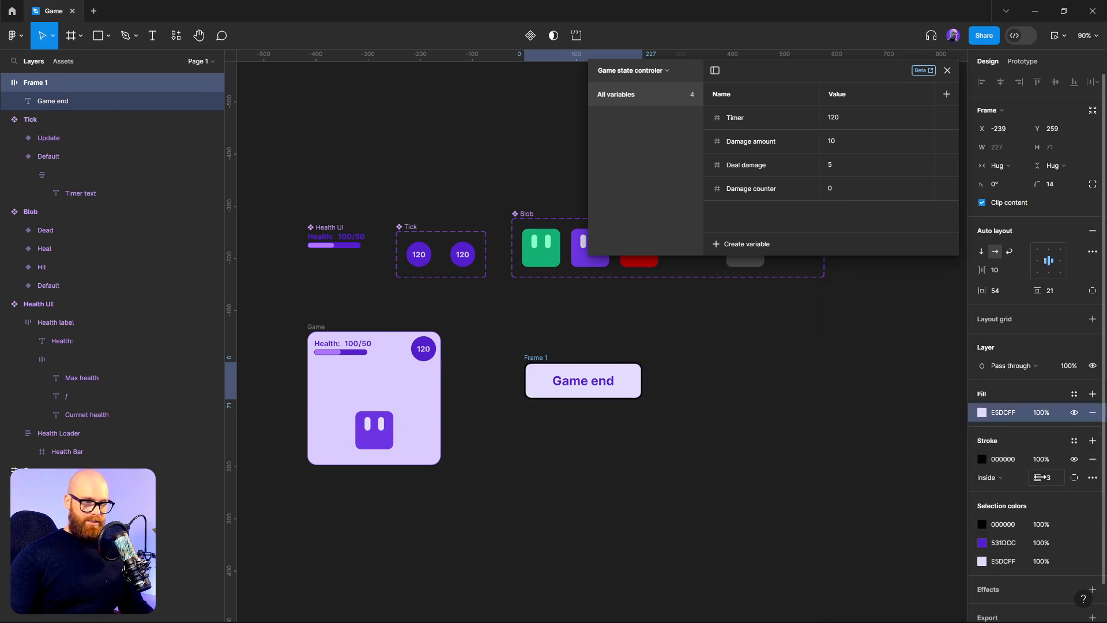
pyautogui.click(981, 459)
pyautogui.click(846, 484)
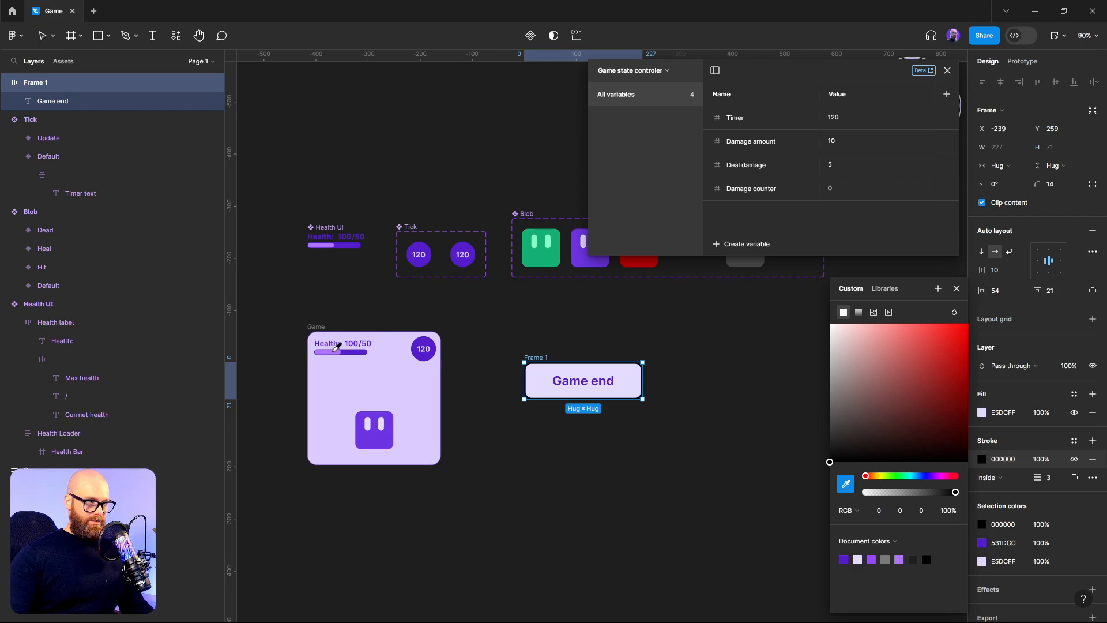
pyautogui.click(352, 346)
pyautogui.click(704, 462)
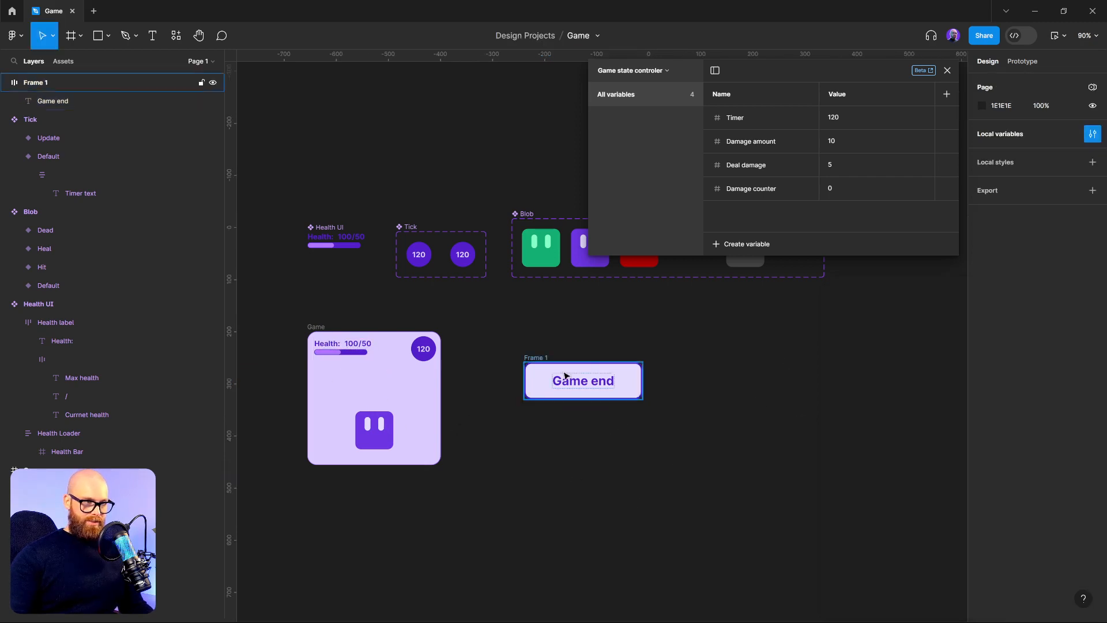
pyautogui.moveTo(536, 358); pyautogui.dragTo(328, 375)
pyautogui.moveTo(491, 533); pyautogui.dragTo(571, 459)
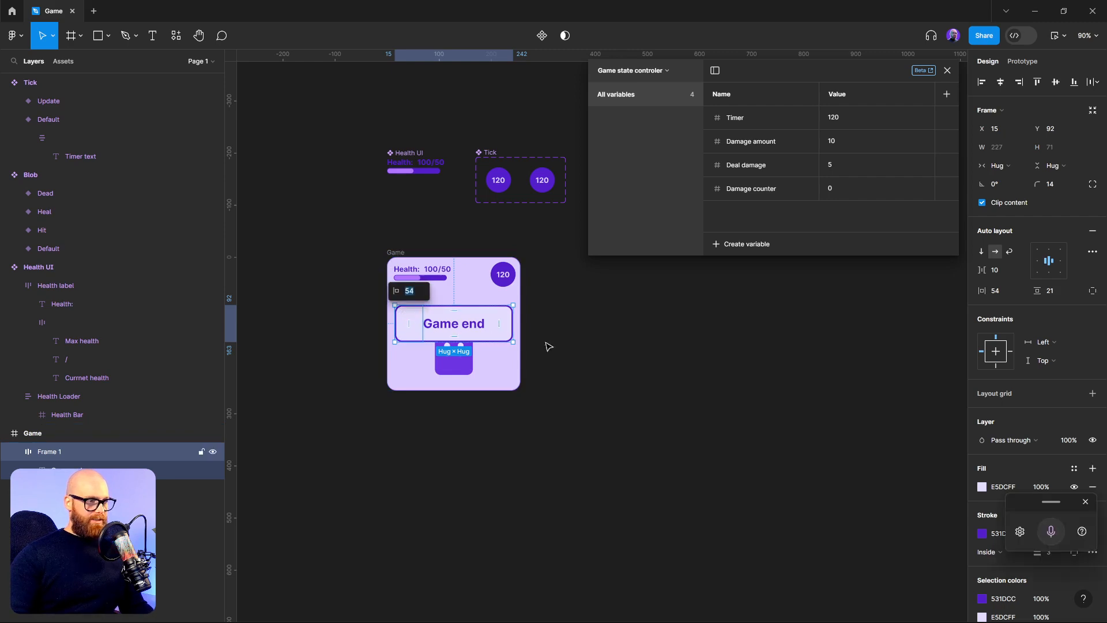
pyautogui.hotkey('ctrl', 'z')
pyautogui.moveTo(619, 285); pyautogui.dragTo(644, 316)
pyautogui.scroll(1, 721, 412)
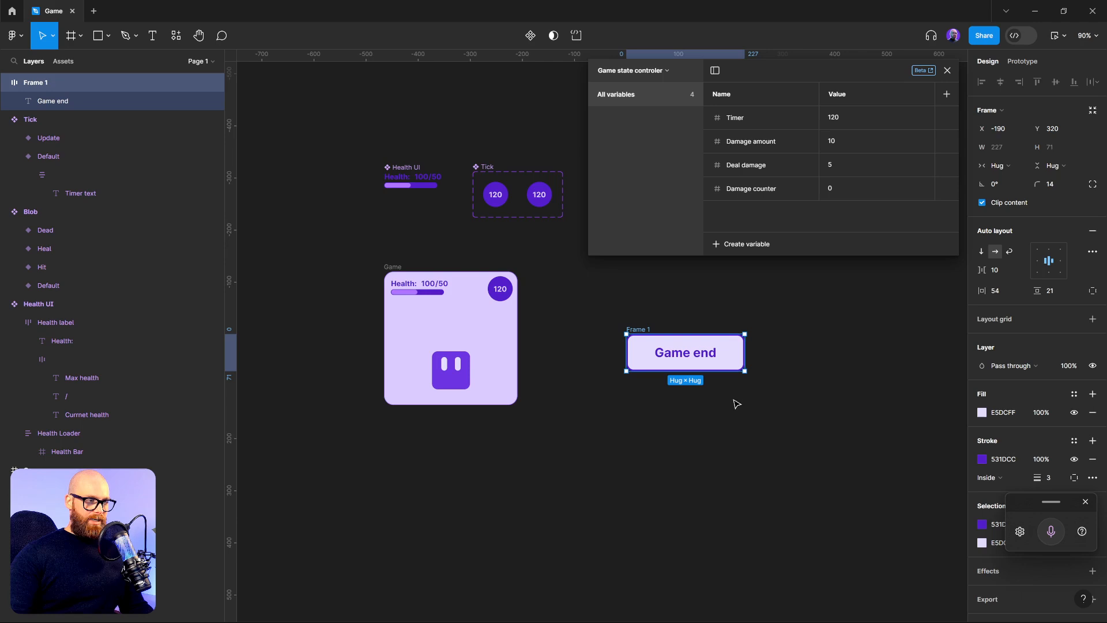
# - Duplicate the Game frame below the original and delete everything inside the copy
pyautogui.click(401, 267)
pyautogui.moveTo(401, 267); pyautogui.dragTo(431, 461)
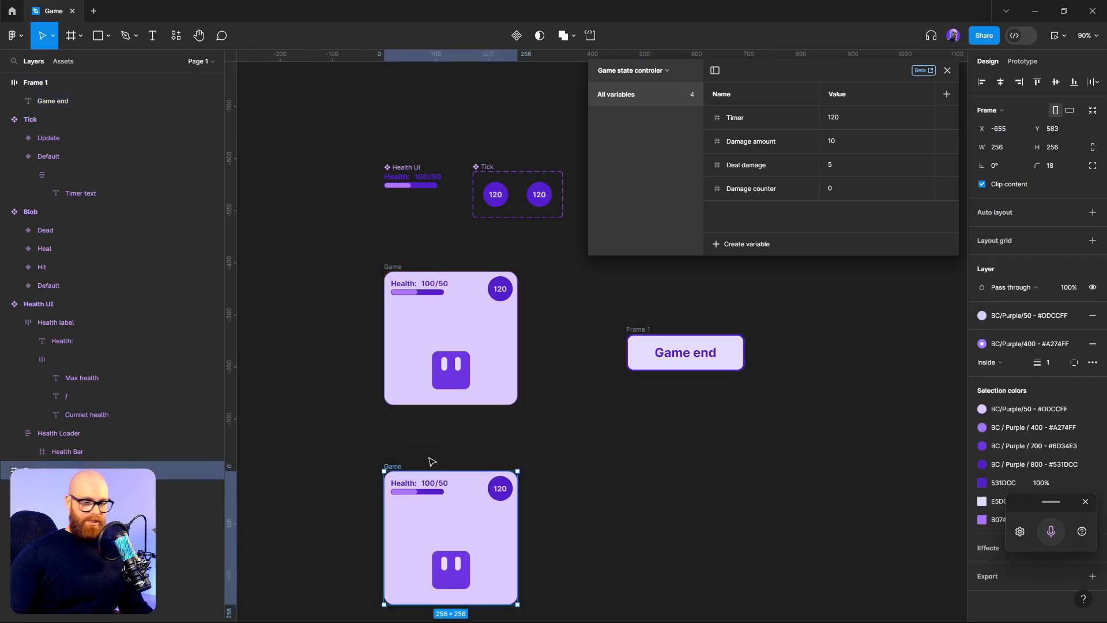
pyautogui.press('Return')
pyautogui.press('Delete')
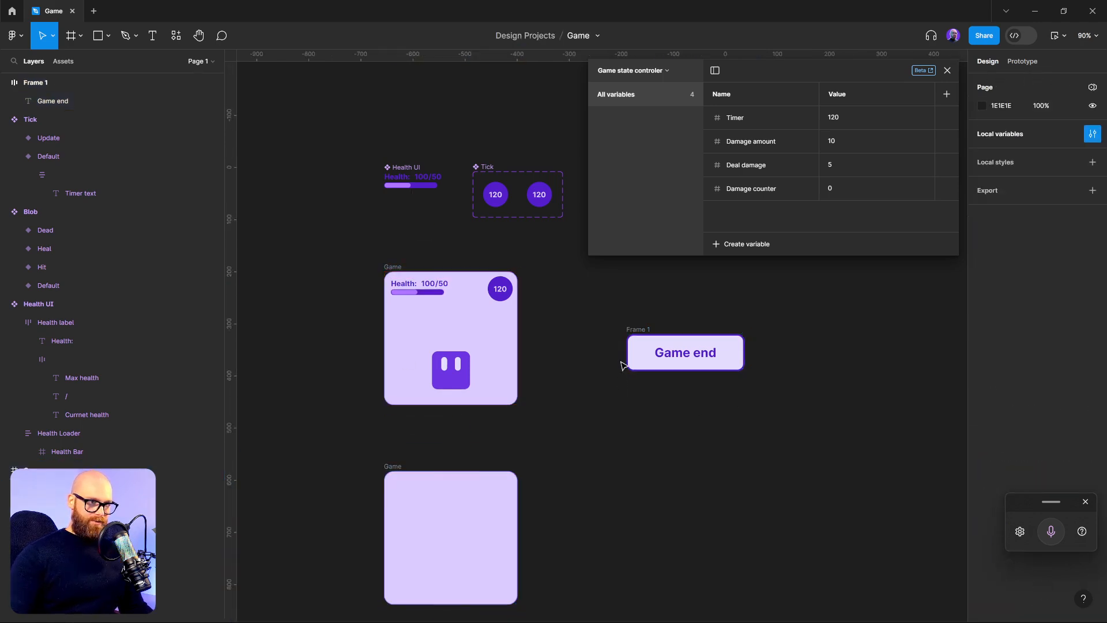
# - Center the "Game end" message inside the emptied Game copy and place that copy beside the original Game frame
pyautogui.moveTo(637, 333); pyautogui.dragTo(401, 518)
pyautogui.click(643, 583)
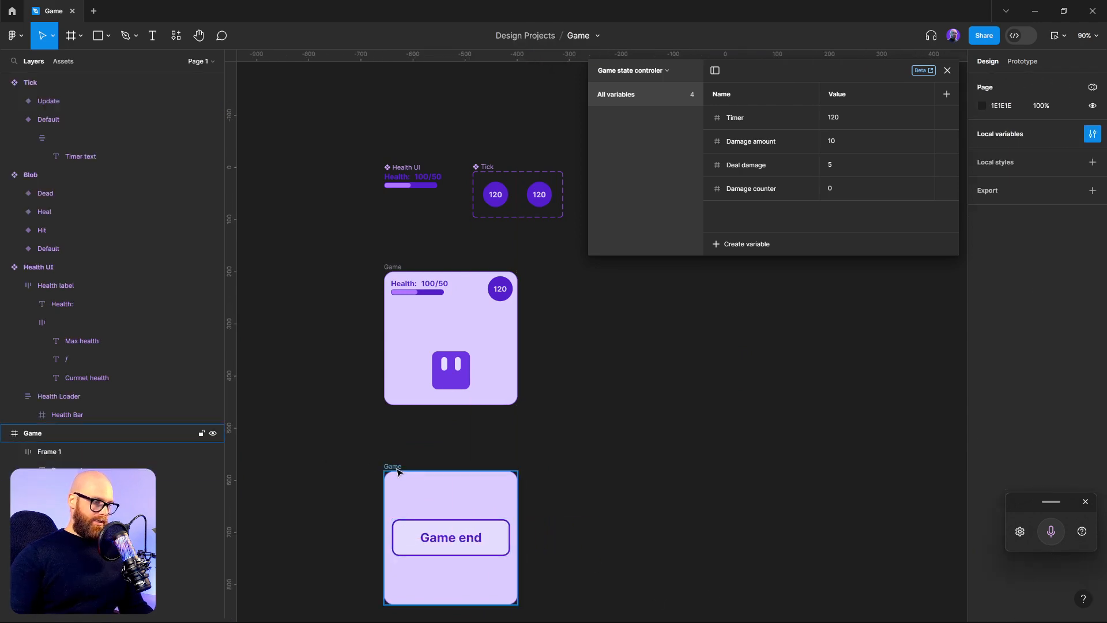
pyautogui.moveTo(397, 472); pyautogui.dragTo(557, 272)
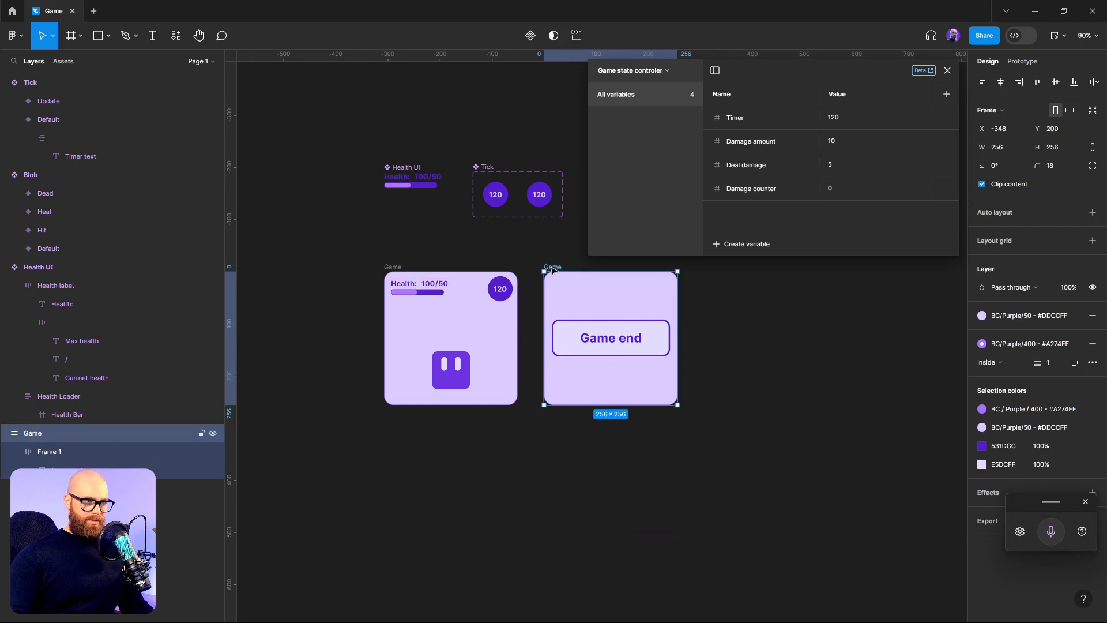
# - Rename the frame containing the "Game end" message to Game-End-Screen
pyautogui.doubleClick(552, 268)
pyautogui.press('Right')
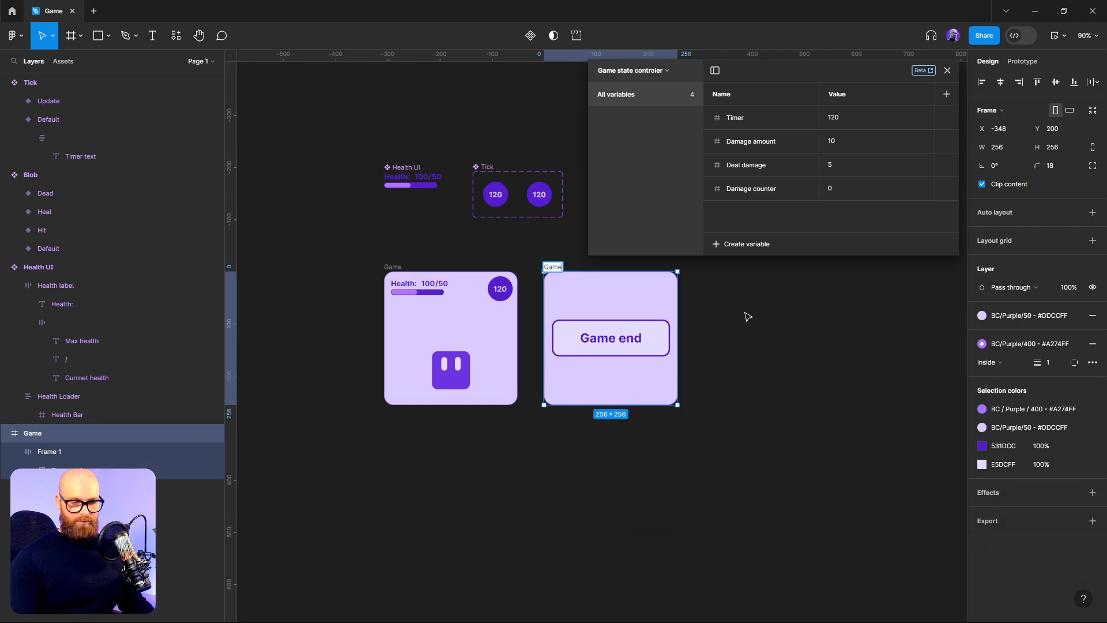
pyautogui.write('-')
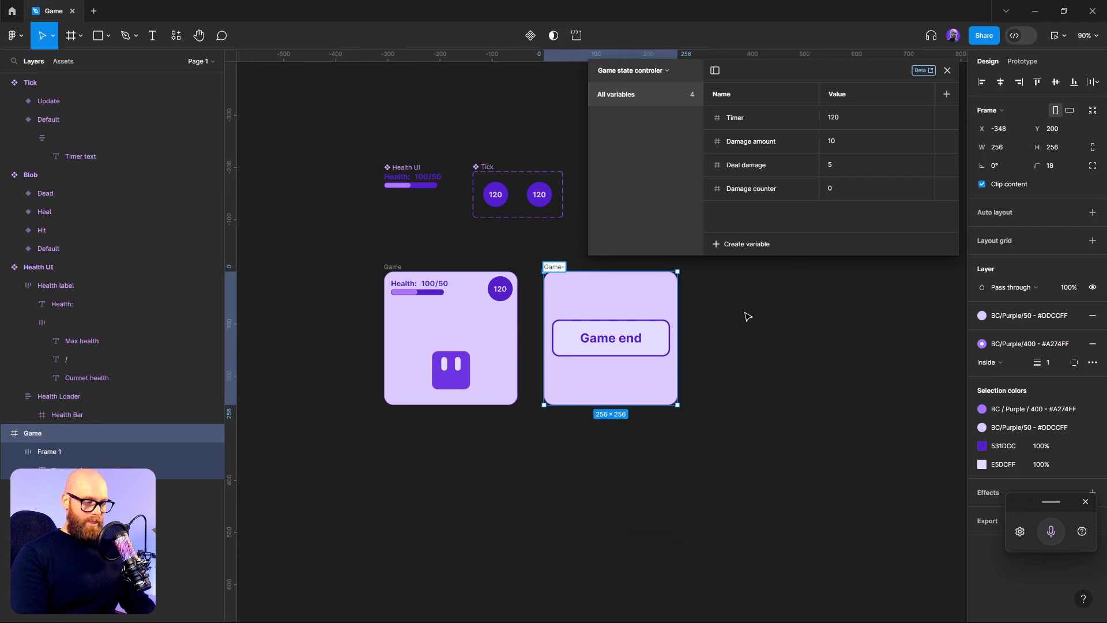
pyautogui.write('End-Screen')
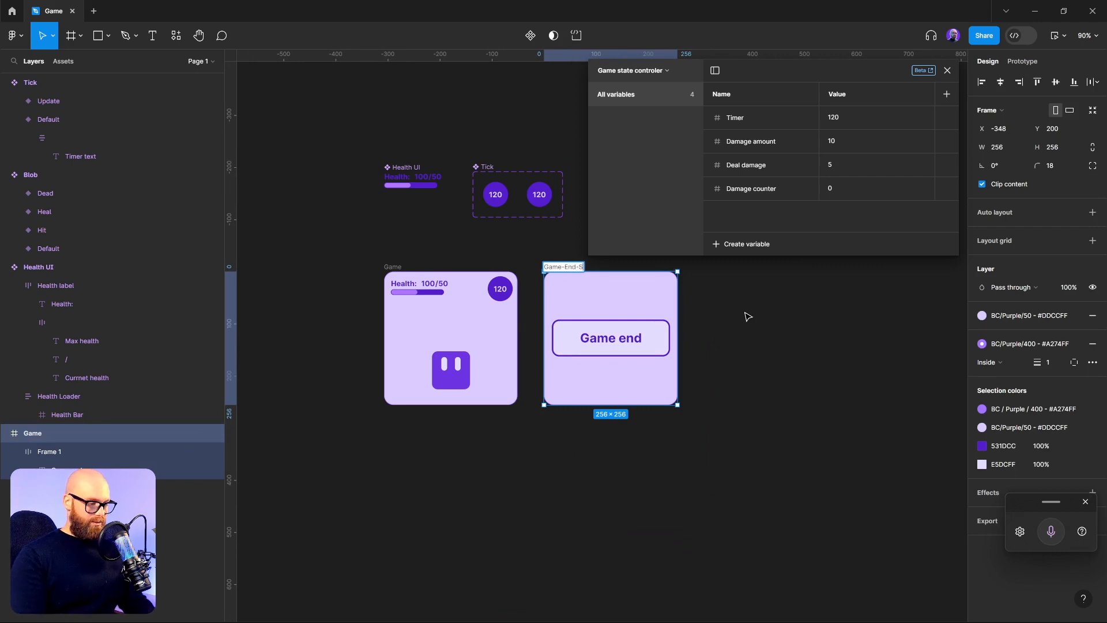
pyautogui.click(748, 316)
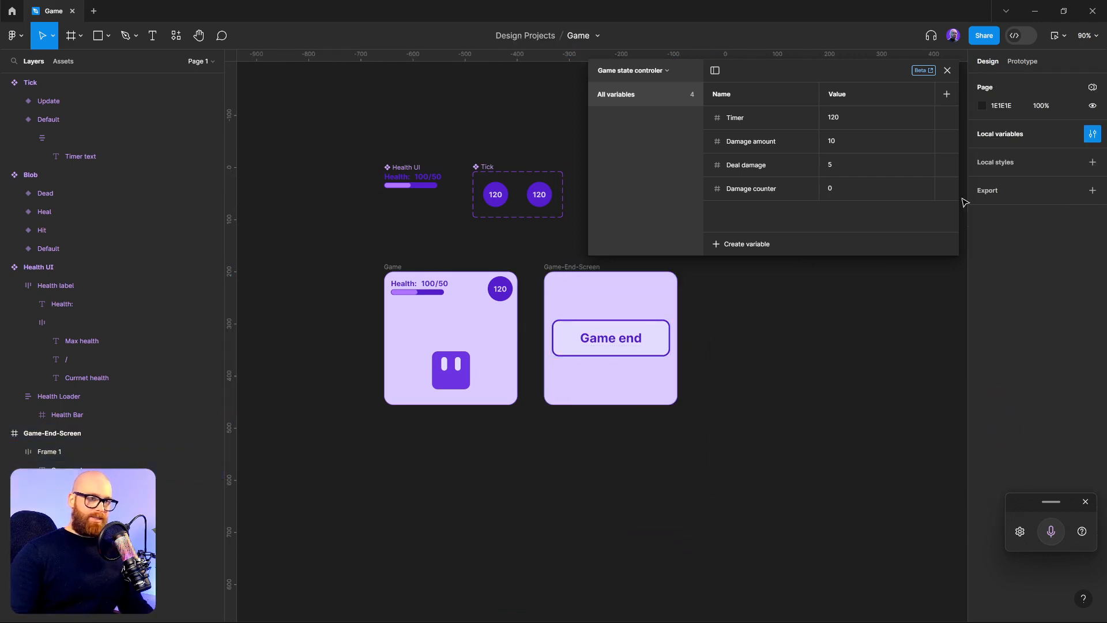
# - Create a string variable named "End game message" in the Game state controler collection
pyautogui.click(621, 71)
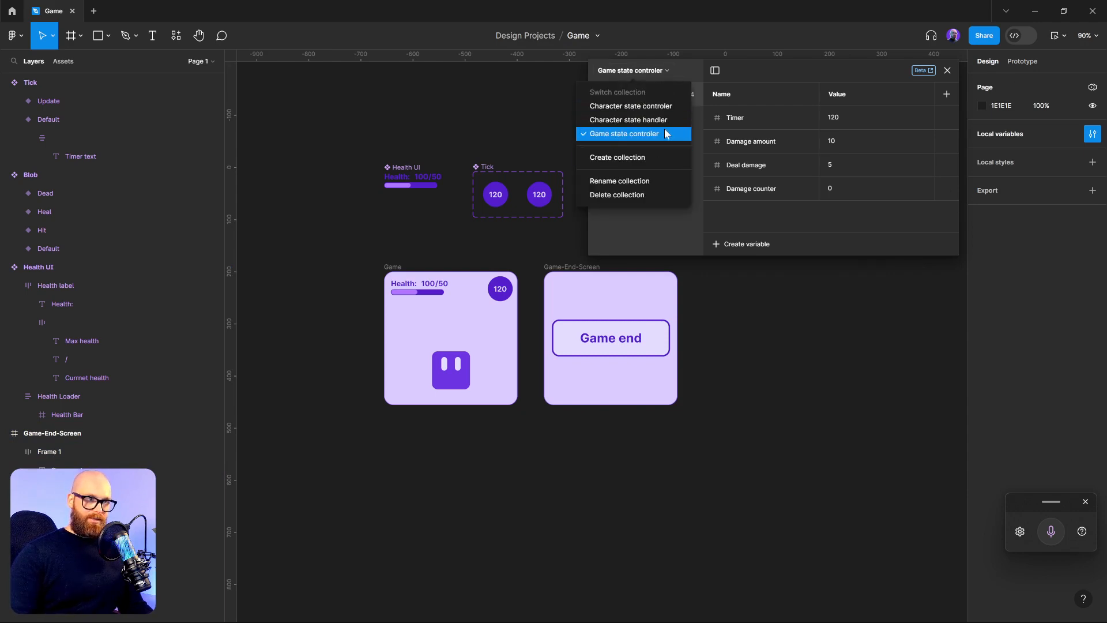
pyautogui.click(753, 244)
pyautogui.click(753, 244)
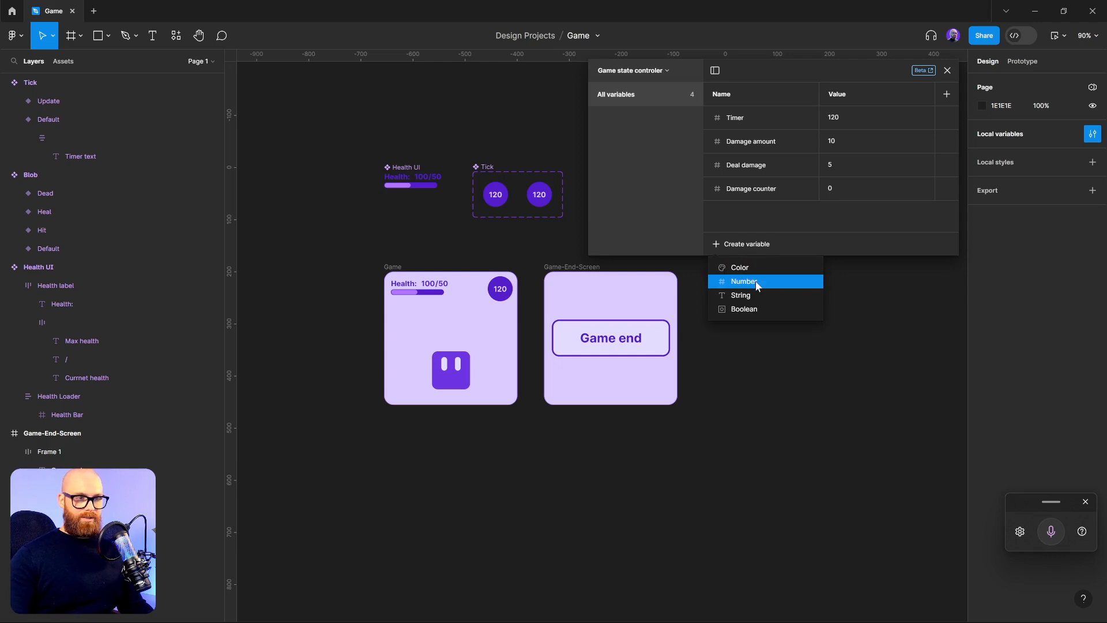
pyautogui.click(745, 295)
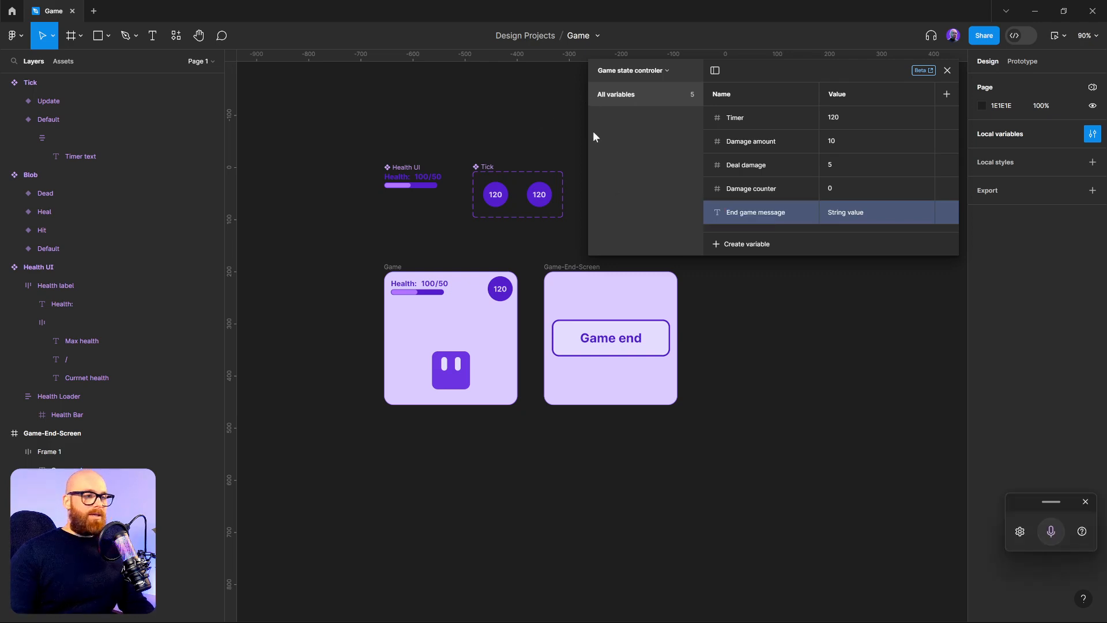
# - Set the End game message variable's value to "Game Over"
pyautogui.click(646, 71)
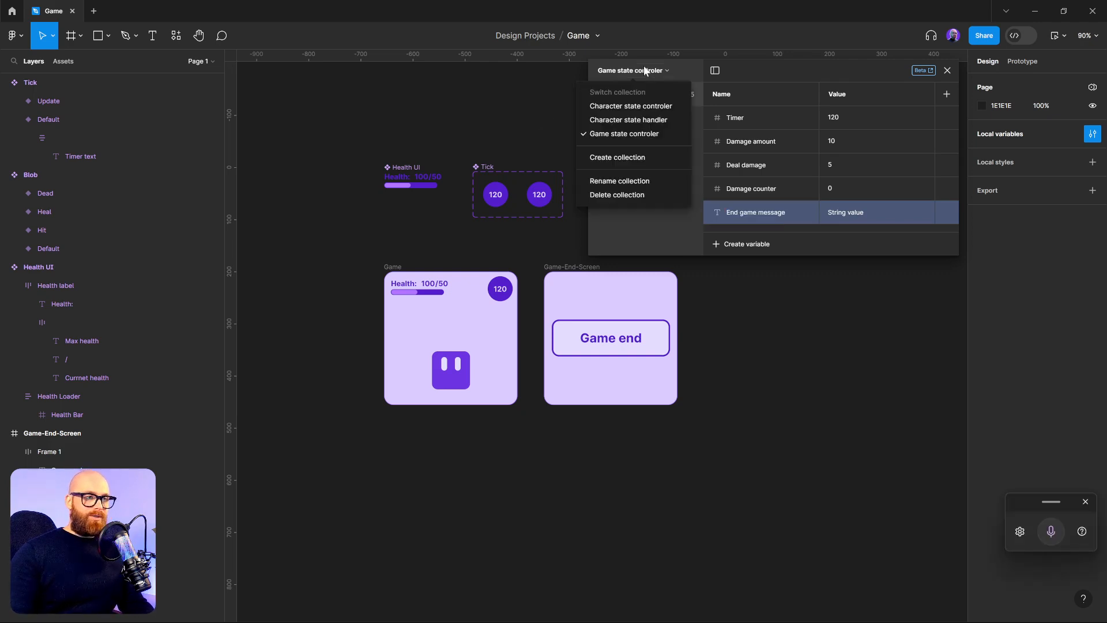
pyautogui.click(866, 213)
pyautogui.click(866, 216)
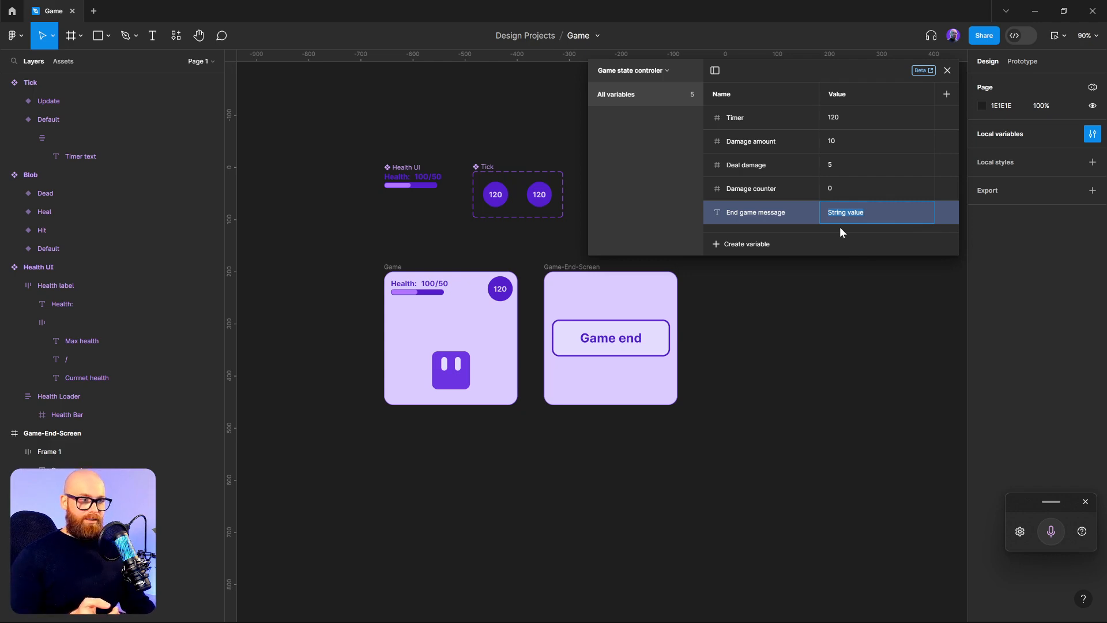
pyautogui.press('super+h')
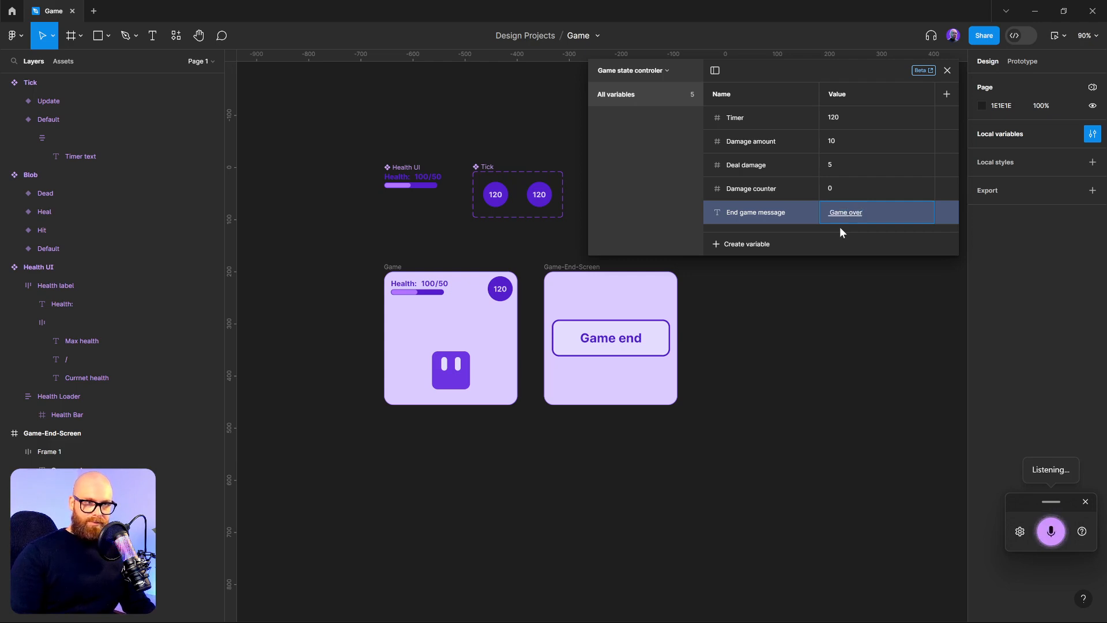
pyautogui.click(849, 212)
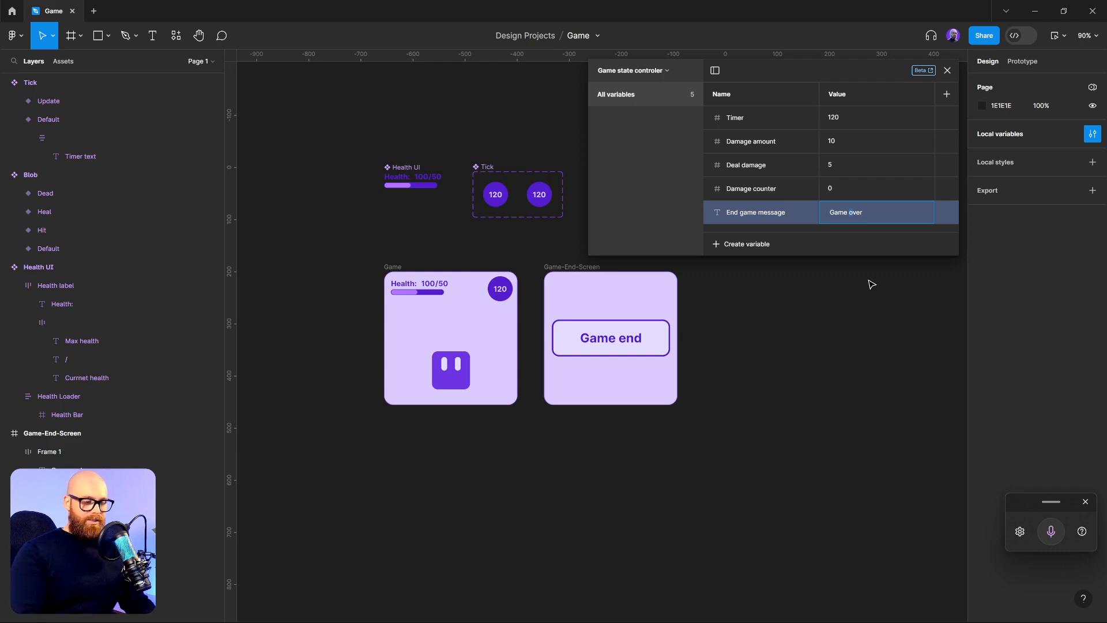
pyautogui.press('Delete')
pyautogui.write('O')
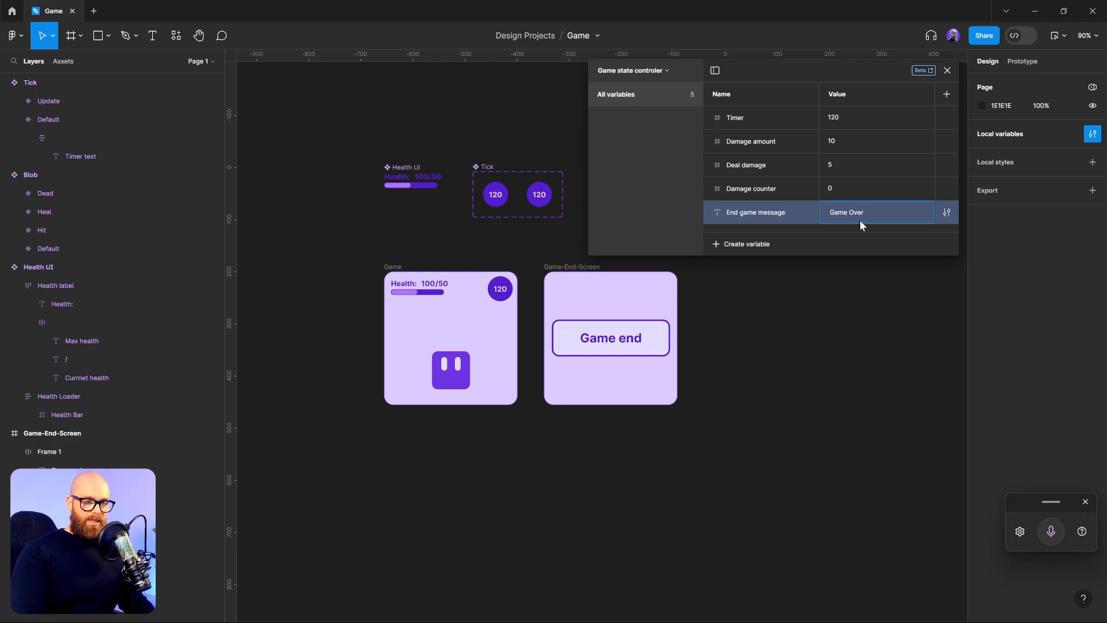
pyautogui.click(658, 200)
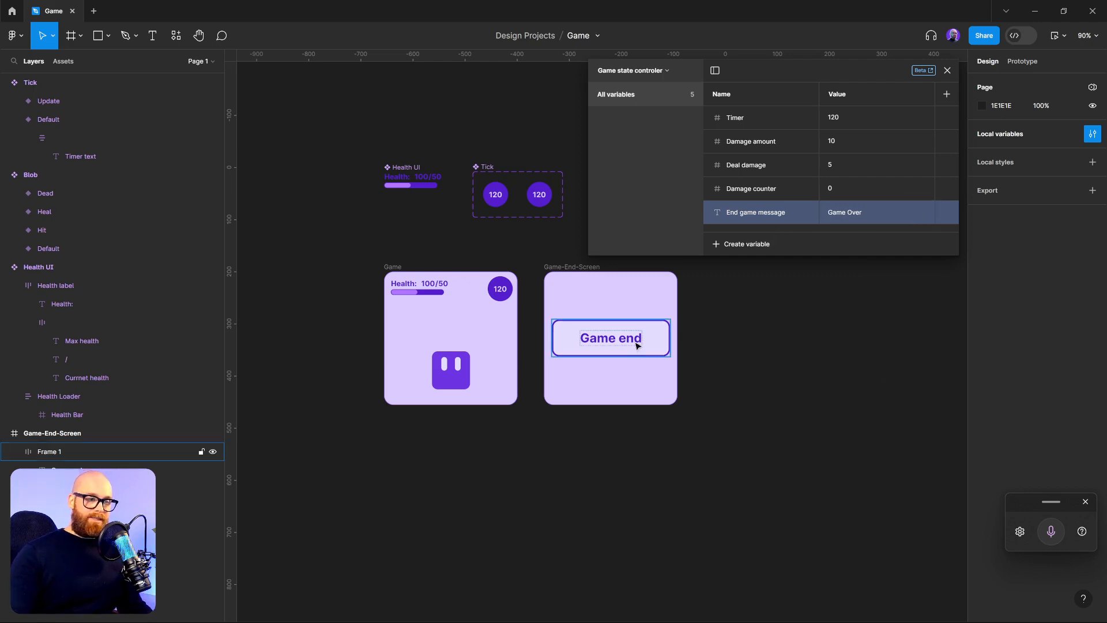
# - Open the after-delay interaction of the Tick component's Update variant and expand its Timer > 0 conditional
pyautogui.click(557, 268)
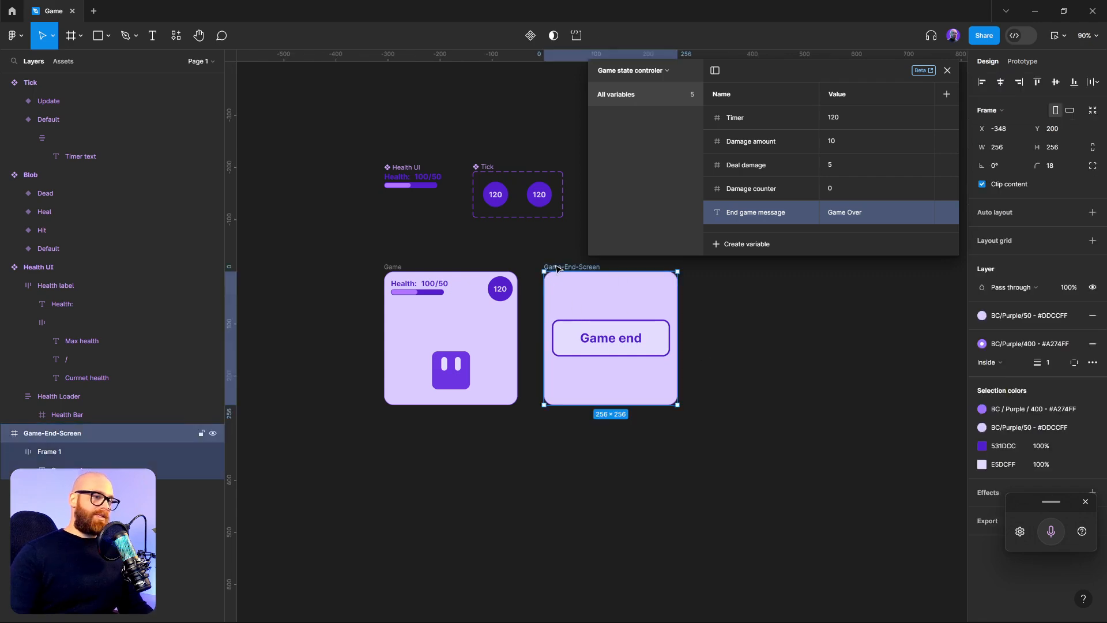
pyautogui.click(505, 294)
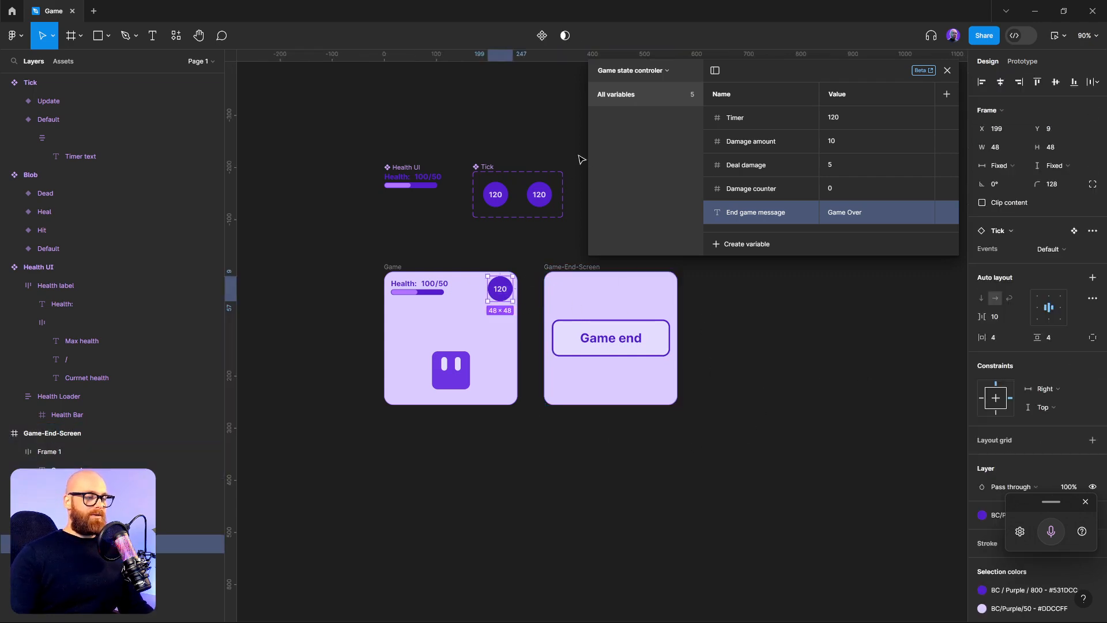
pyautogui.click(542, 204)
pyautogui.hscroll(2, 542, 204)
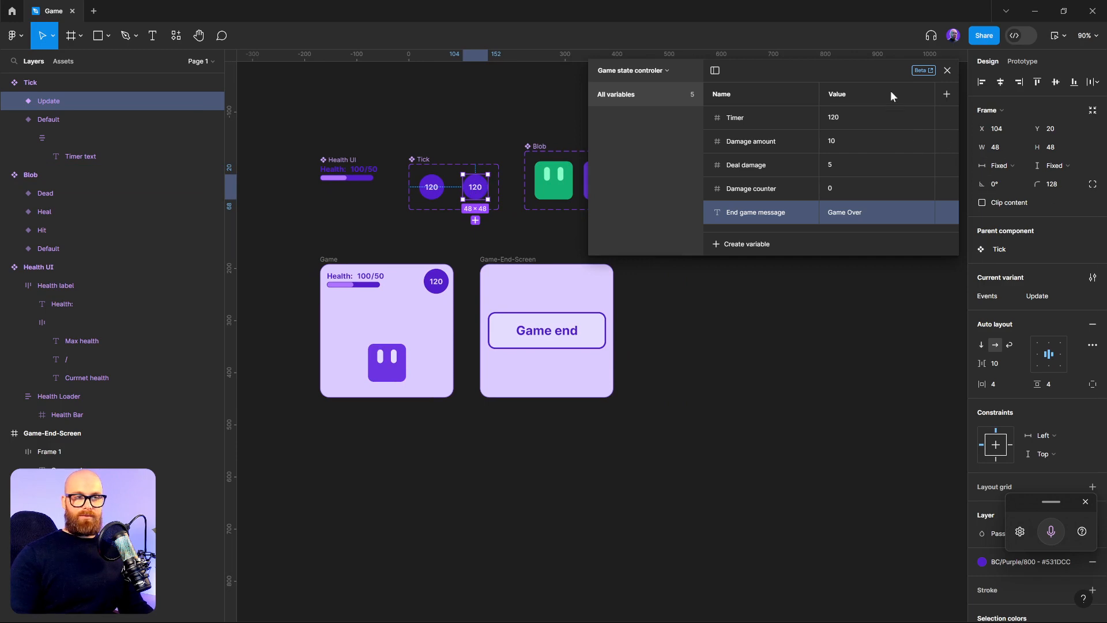
pyautogui.click(948, 70)
pyautogui.click(1022, 61)
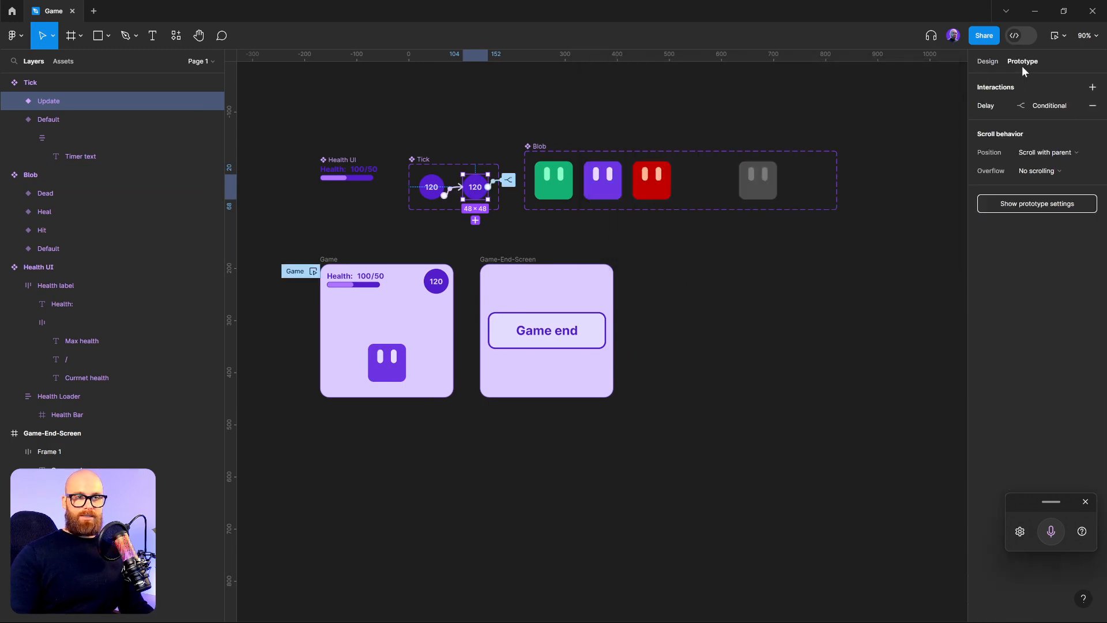
pyautogui.click(510, 181)
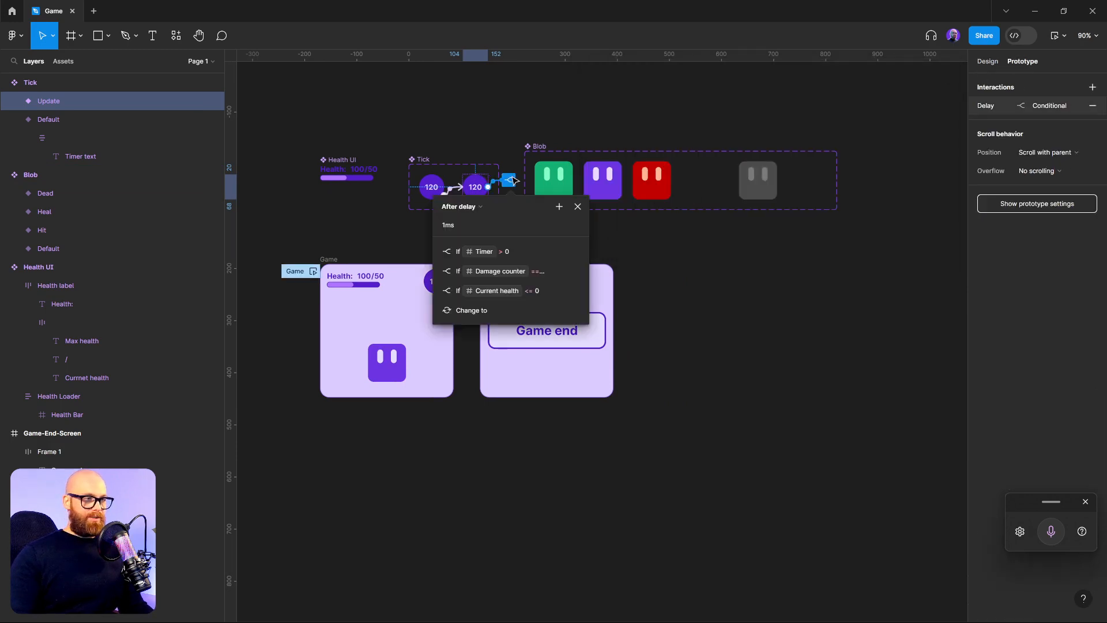
pyautogui.click(435, 311)
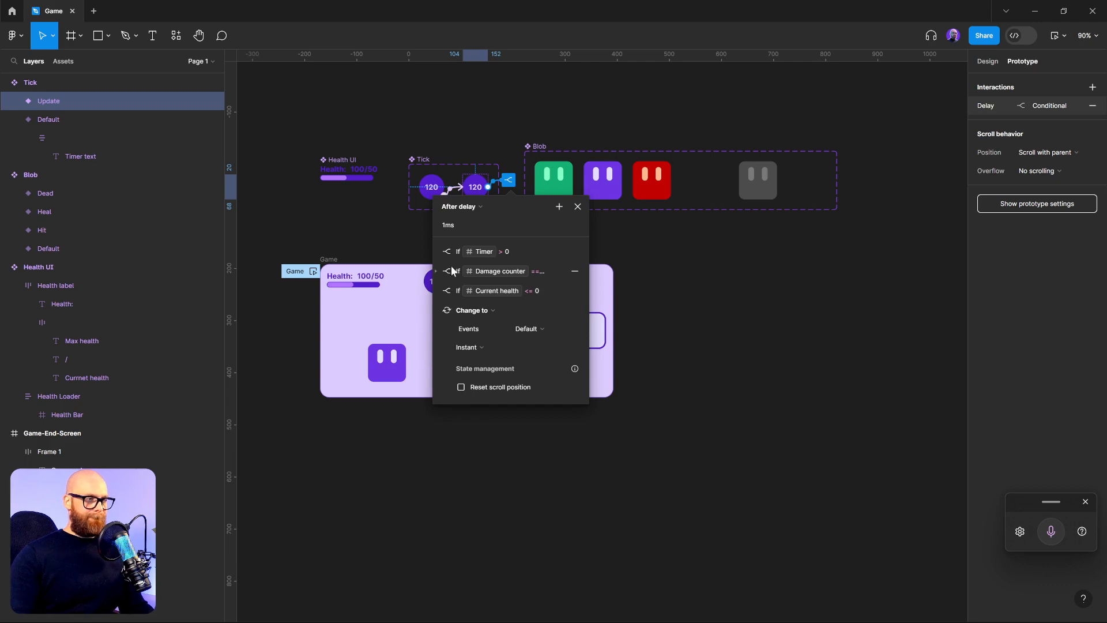
pyautogui.click(436, 252)
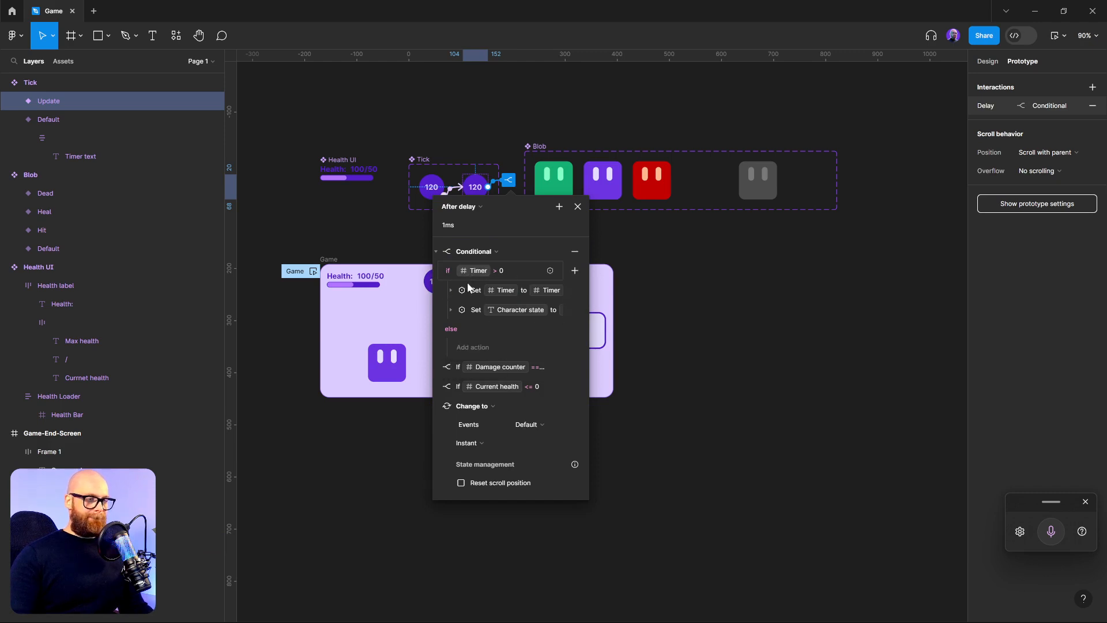
pyautogui.click(470, 347)
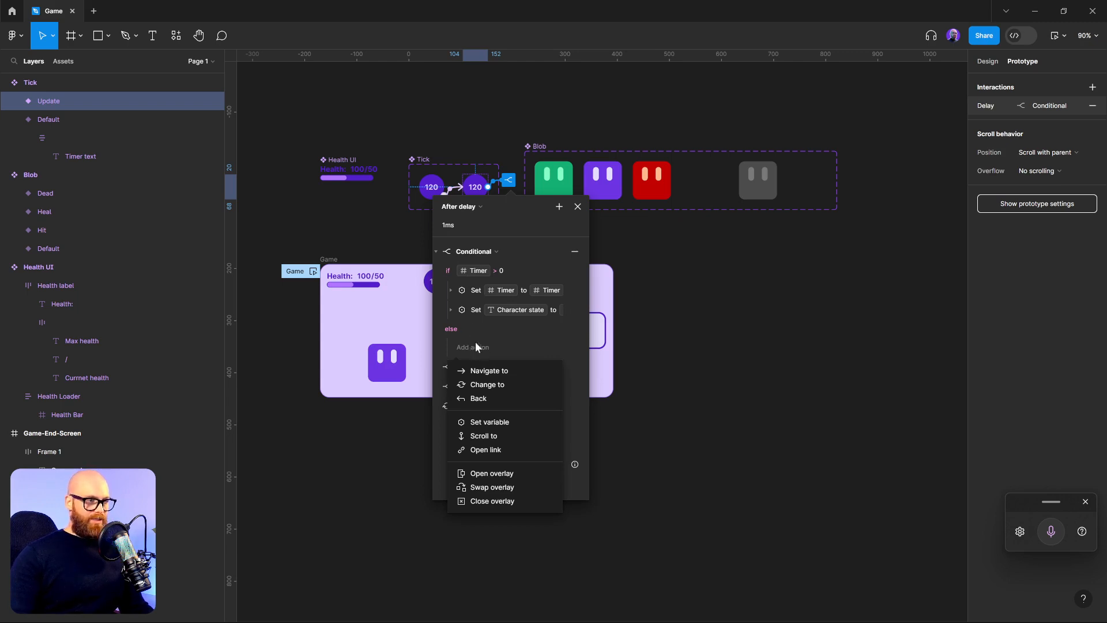
pyautogui.press('Escape')
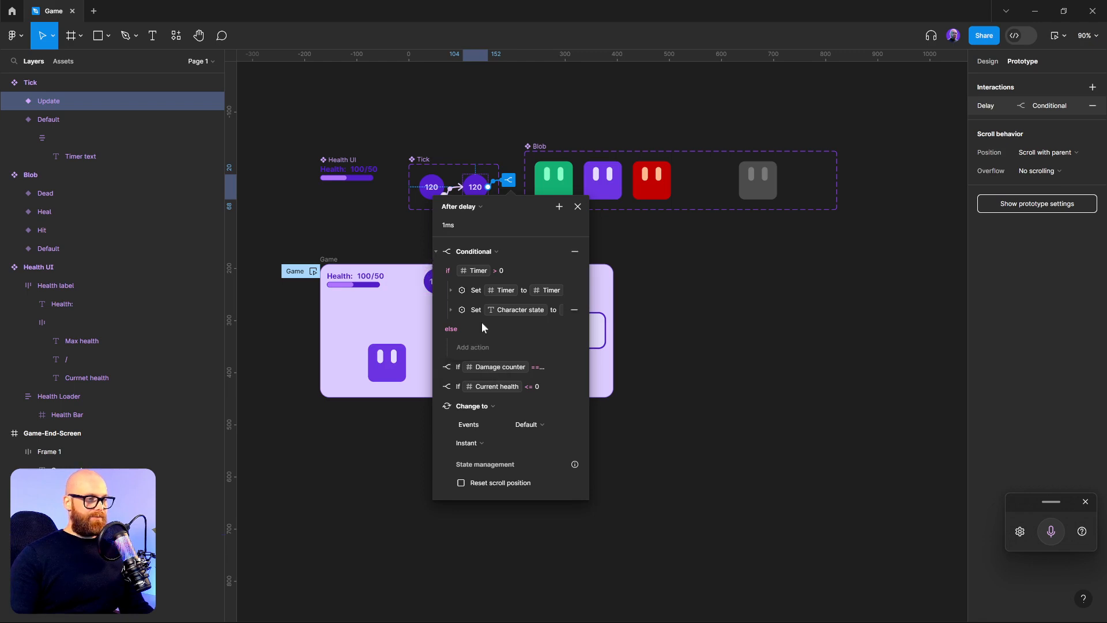
pyautogui.click(469, 346)
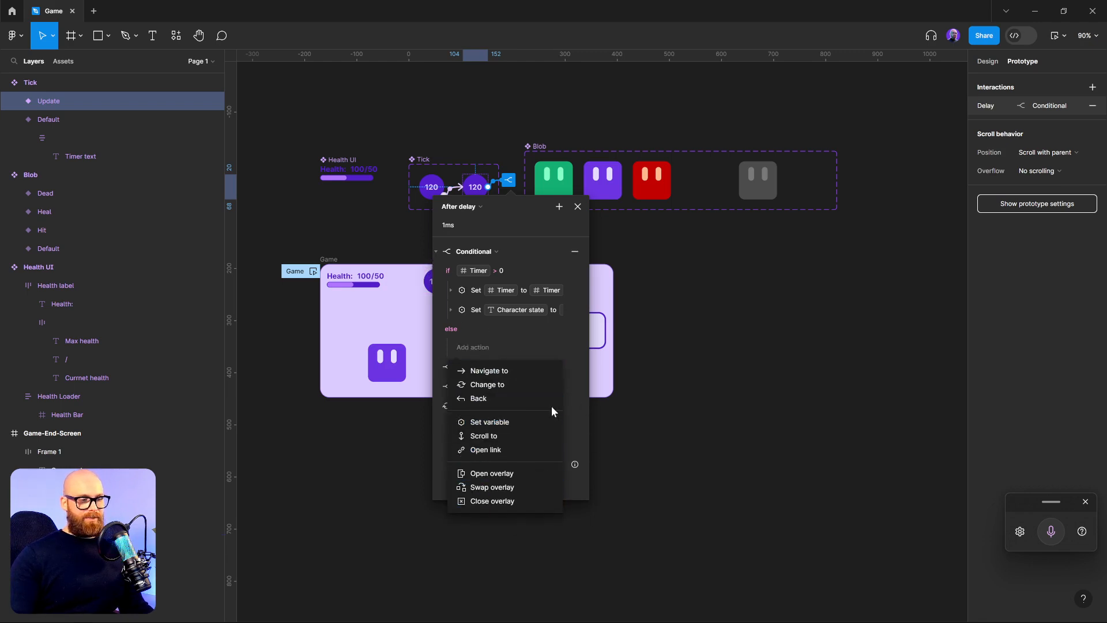
pyautogui.click(436, 251)
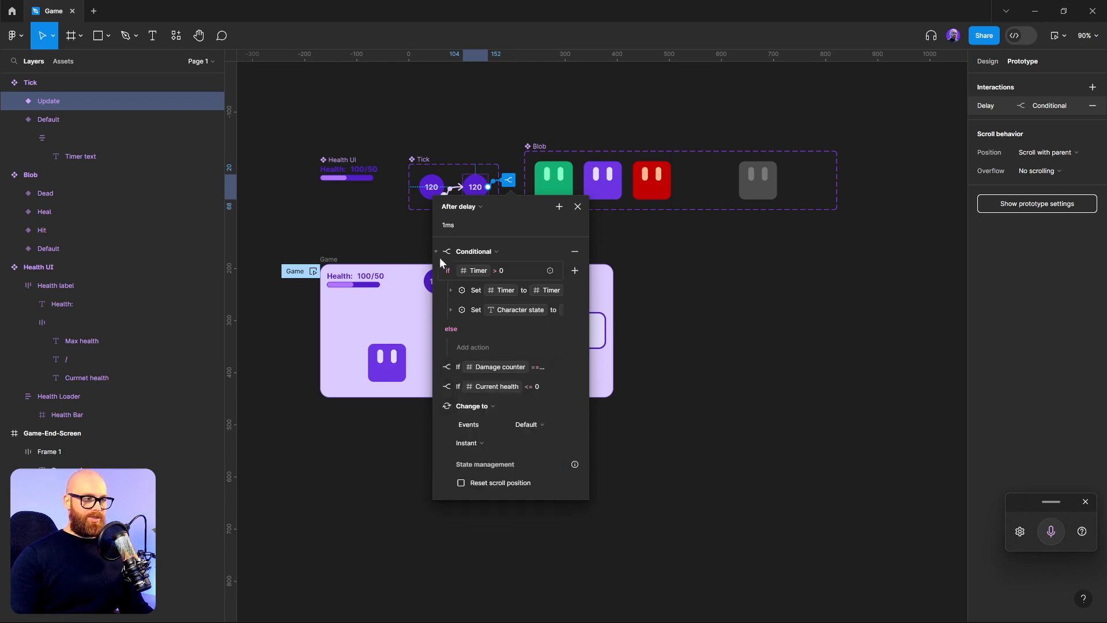
pyautogui.click(435, 252)
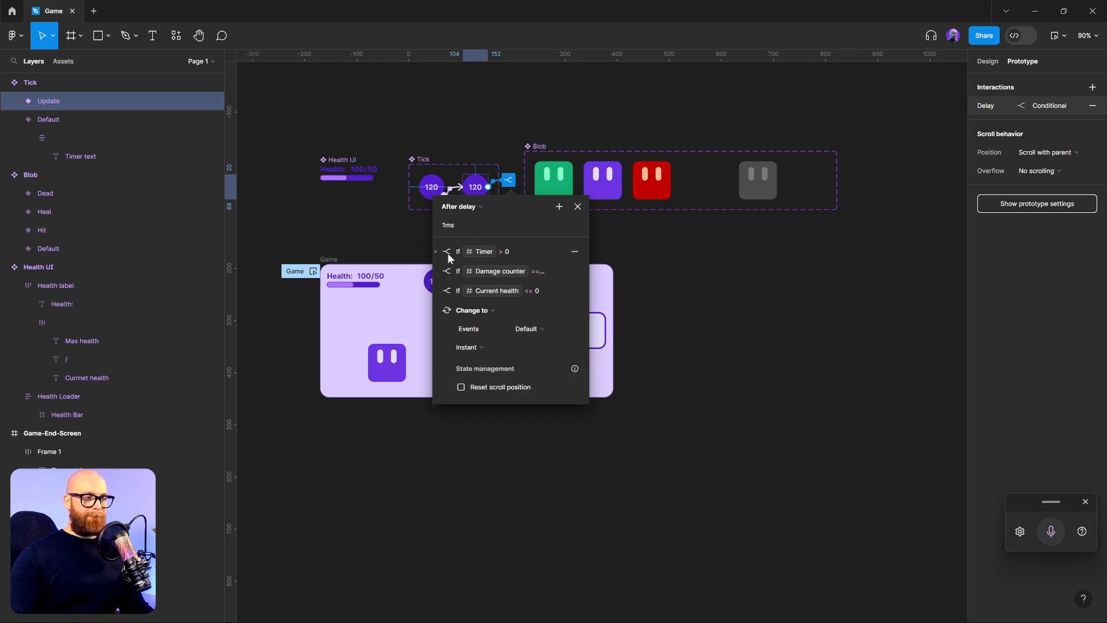
pyautogui.click(438, 311)
# - Try adding a separate conditional for Timer == 0 to the delay interaction, clearing its condition again
pyautogui.click(558, 207)
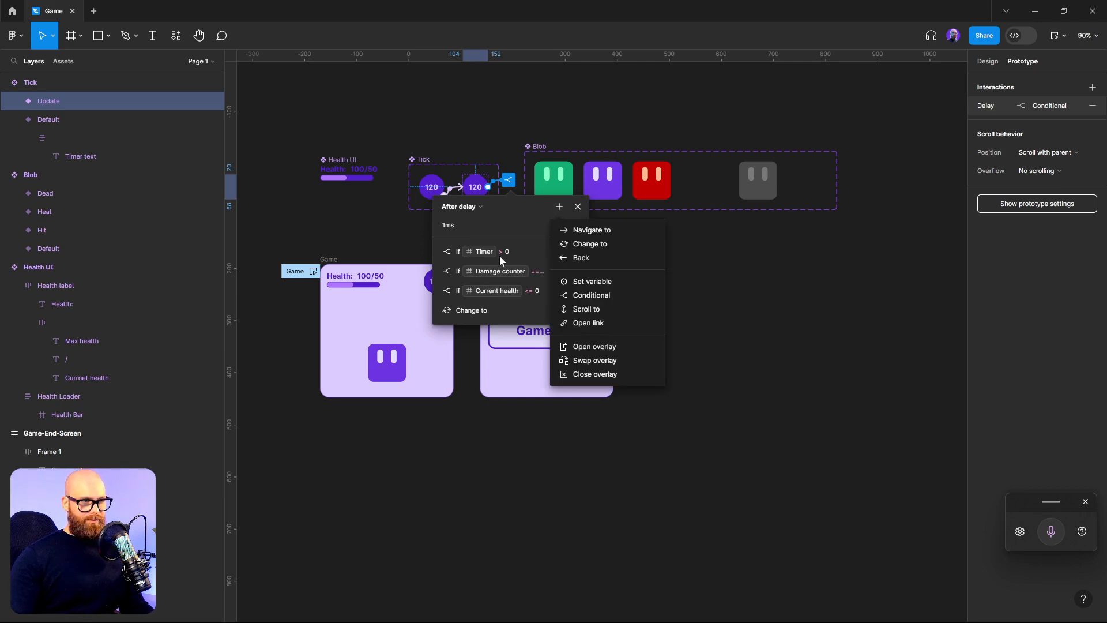
pyautogui.click(613, 296)
pyautogui.click(483, 350)
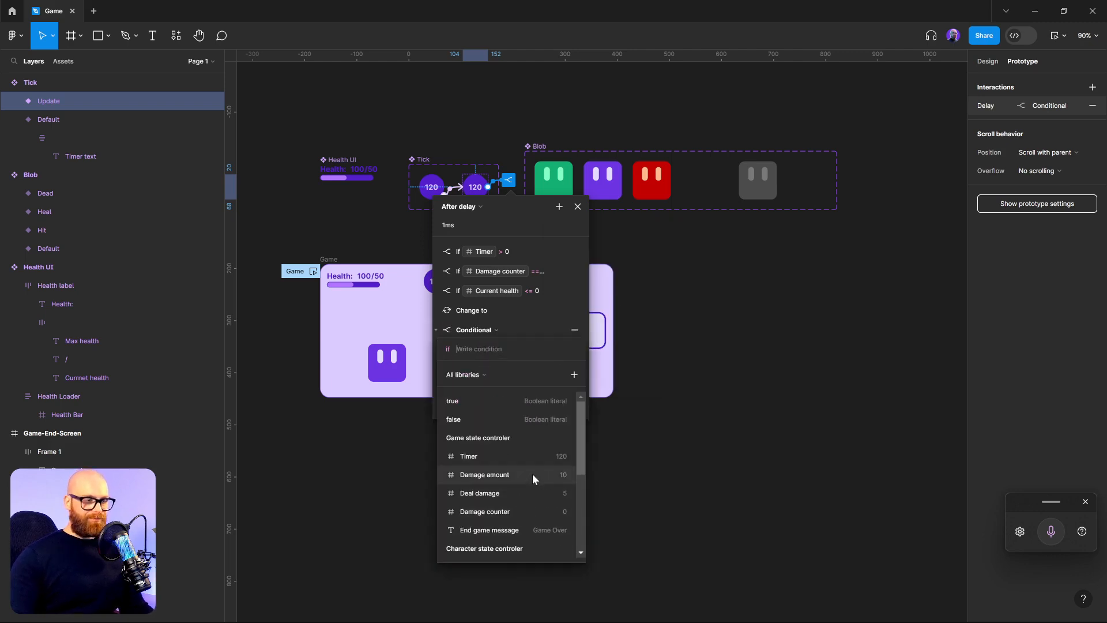
pyautogui.click(532, 457)
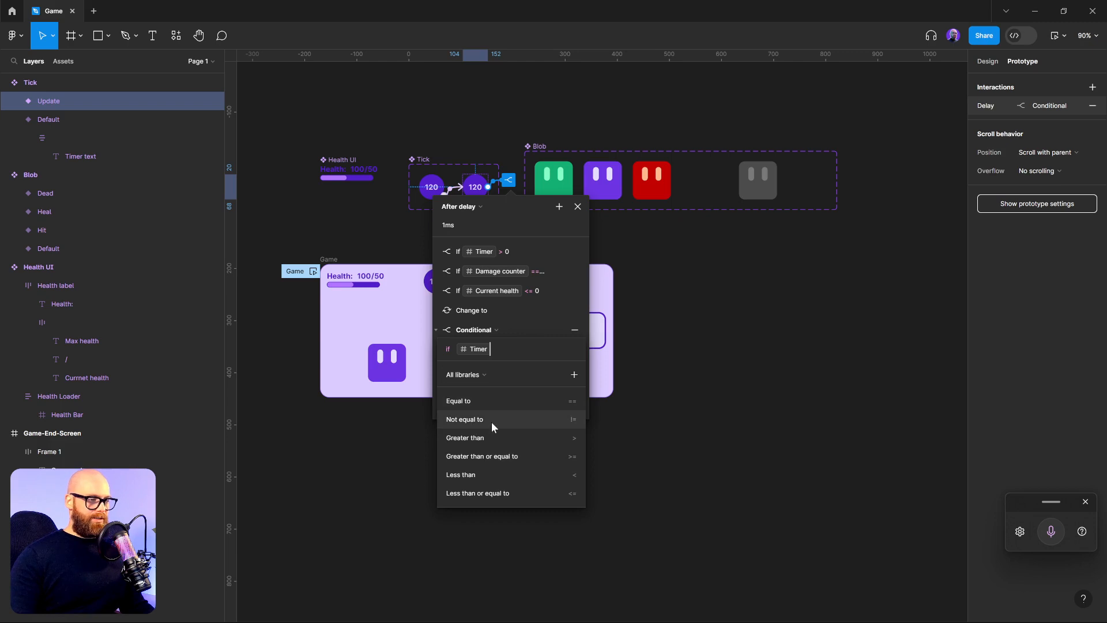
pyautogui.click(514, 402)
pyautogui.write('0')
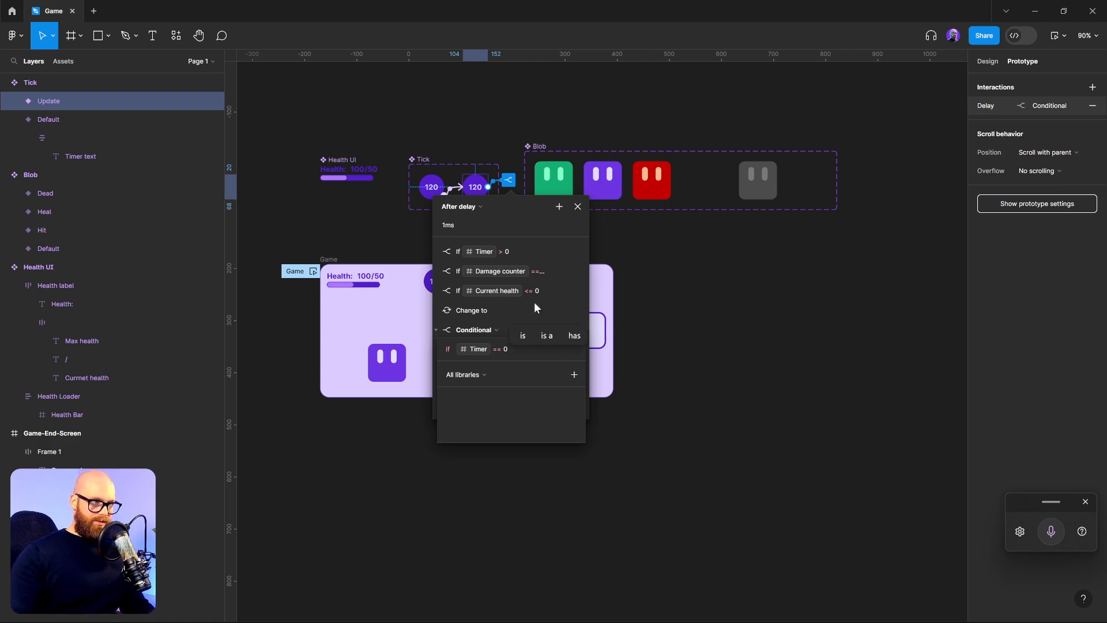
pyautogui.hotkey('ctrl', 'a')
pyautogui.press('BackSpace')
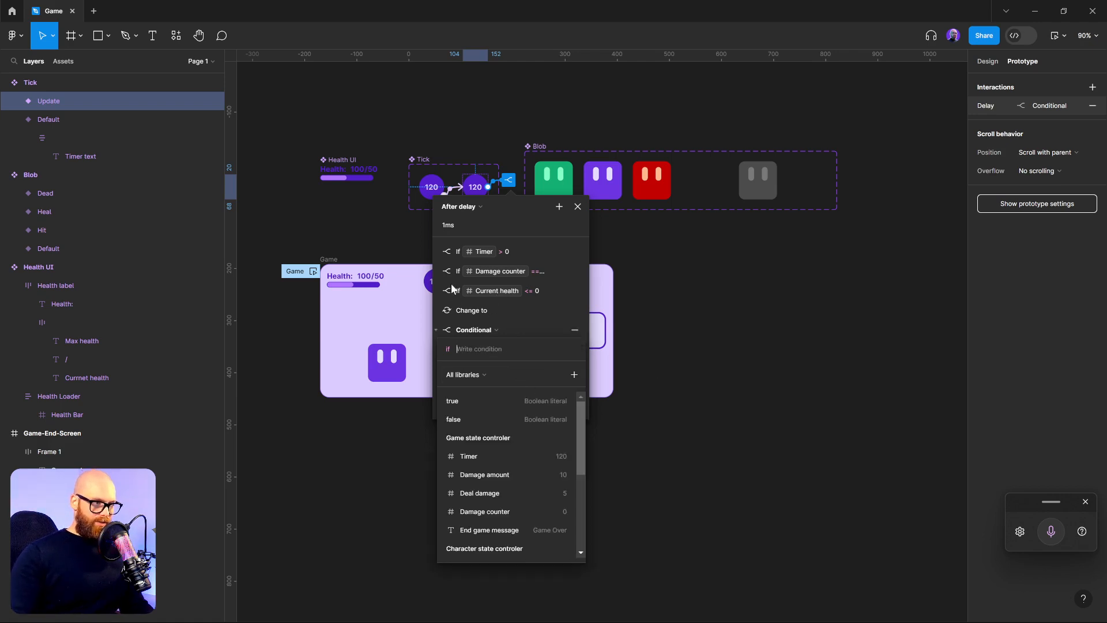
# - In the else branch of the Timer > 0 conditional, add an Open overlay action targeting Game-End-Screen
pyautogui.click(508, 252)
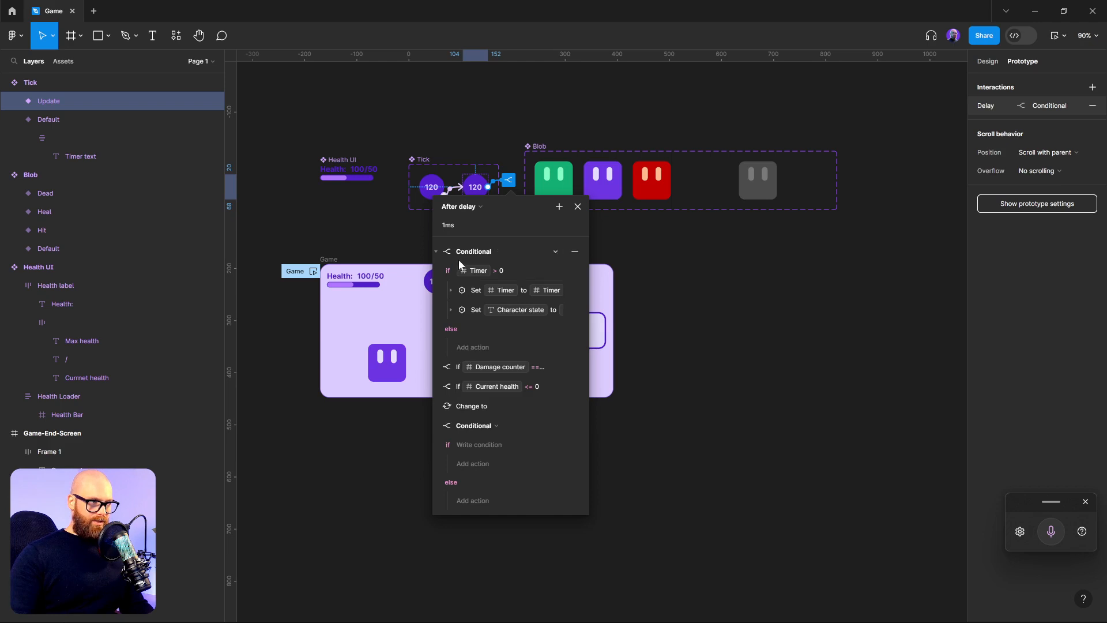
pyautogui.click(472, 347)
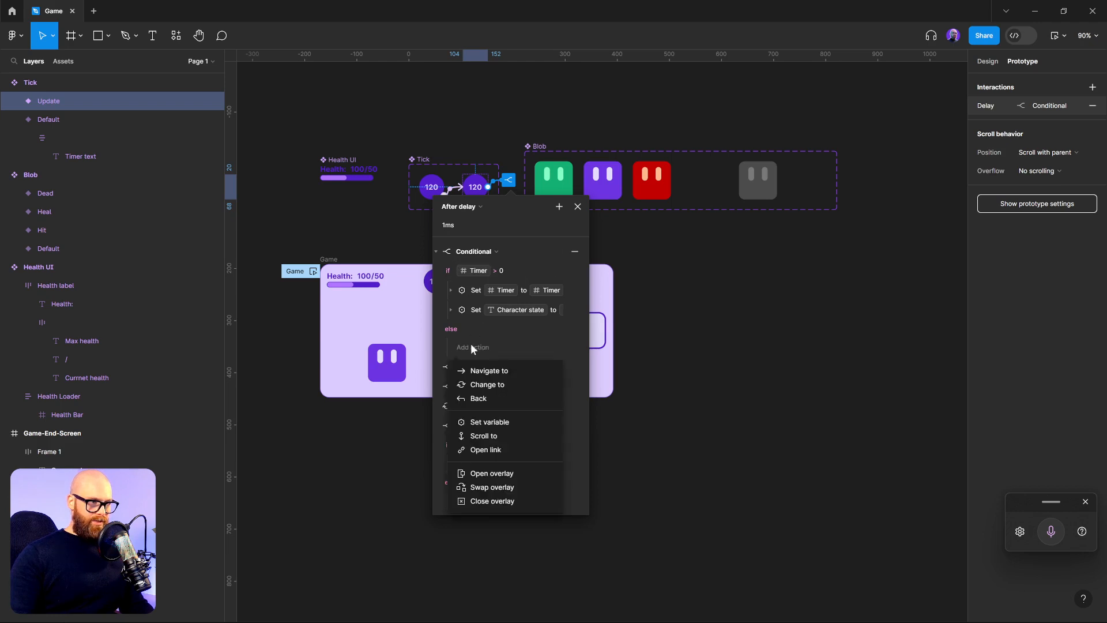
pyautogui.click(498, 428)
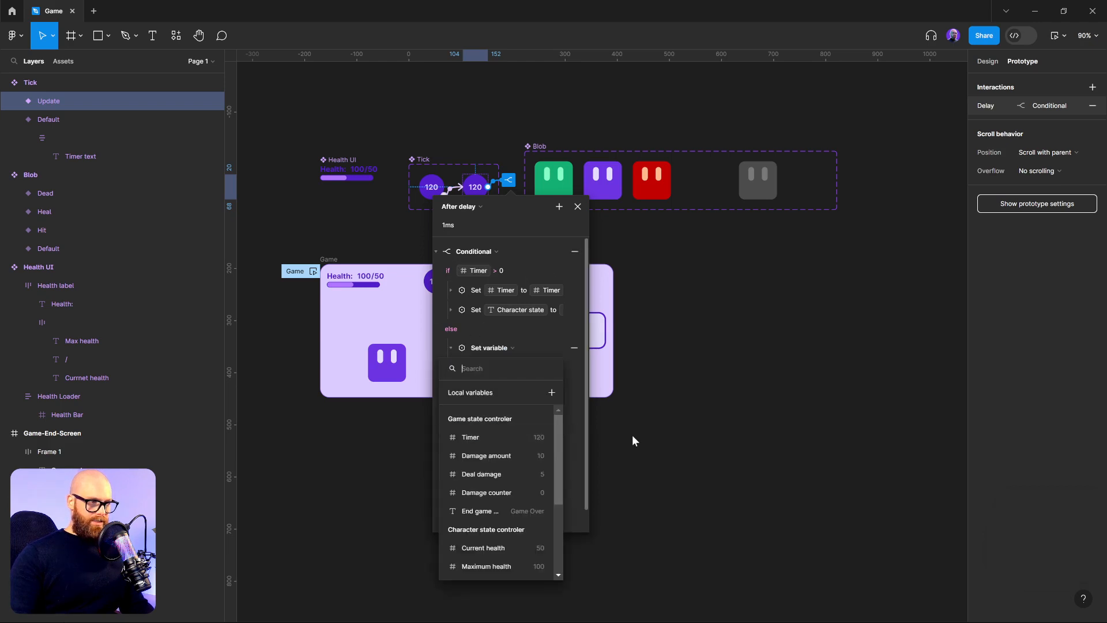
pyautogui.click(572, 461)
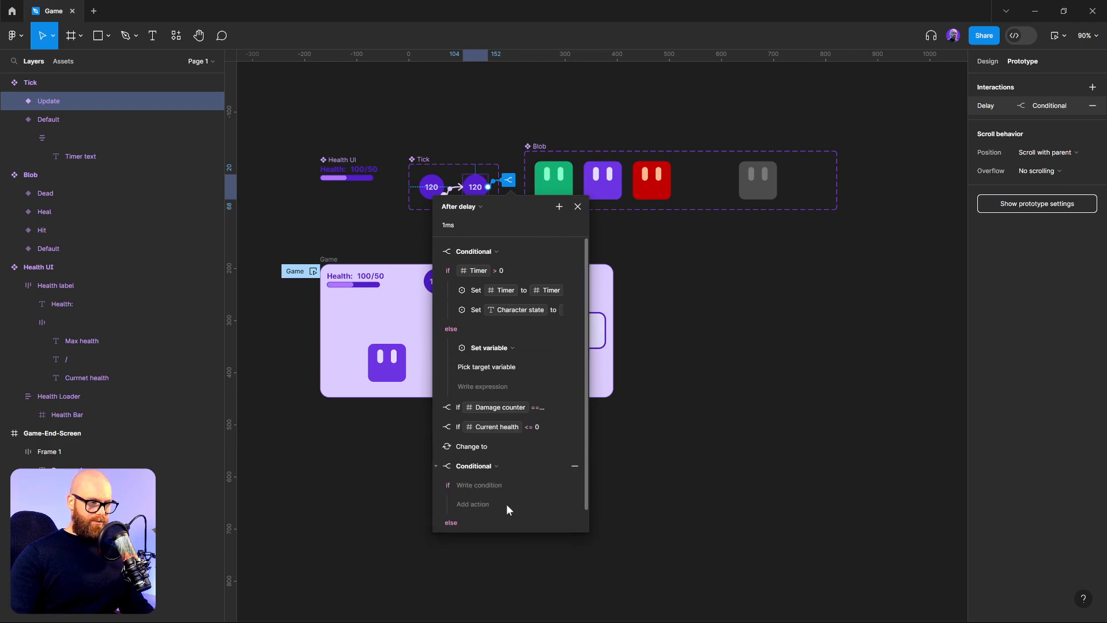
pyautogui.click(451, 349)
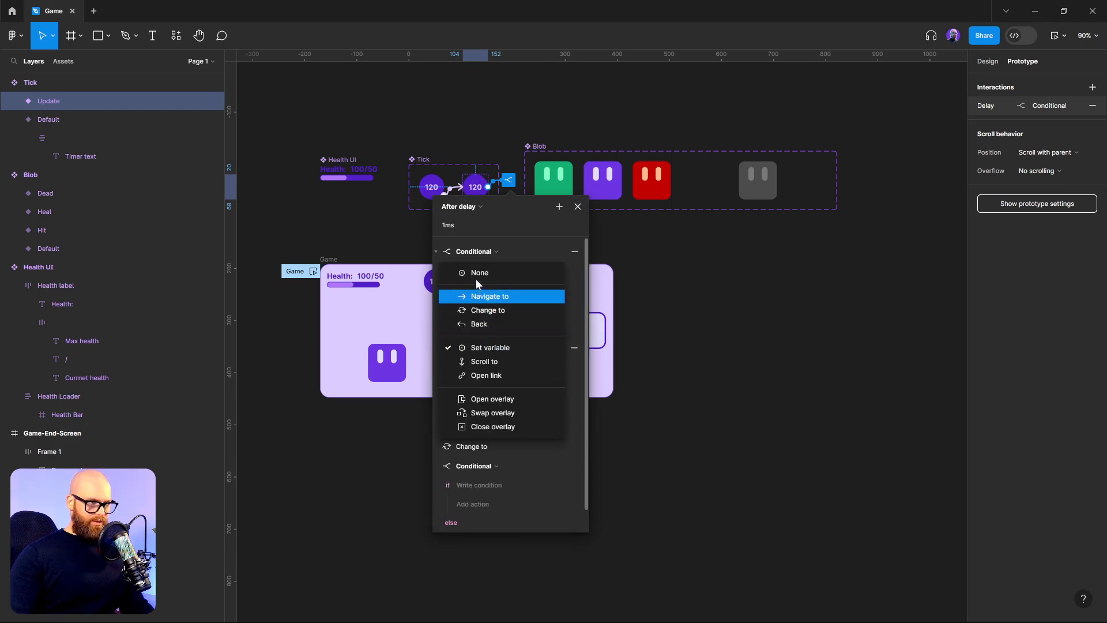
pyautogui.click(492, 399)
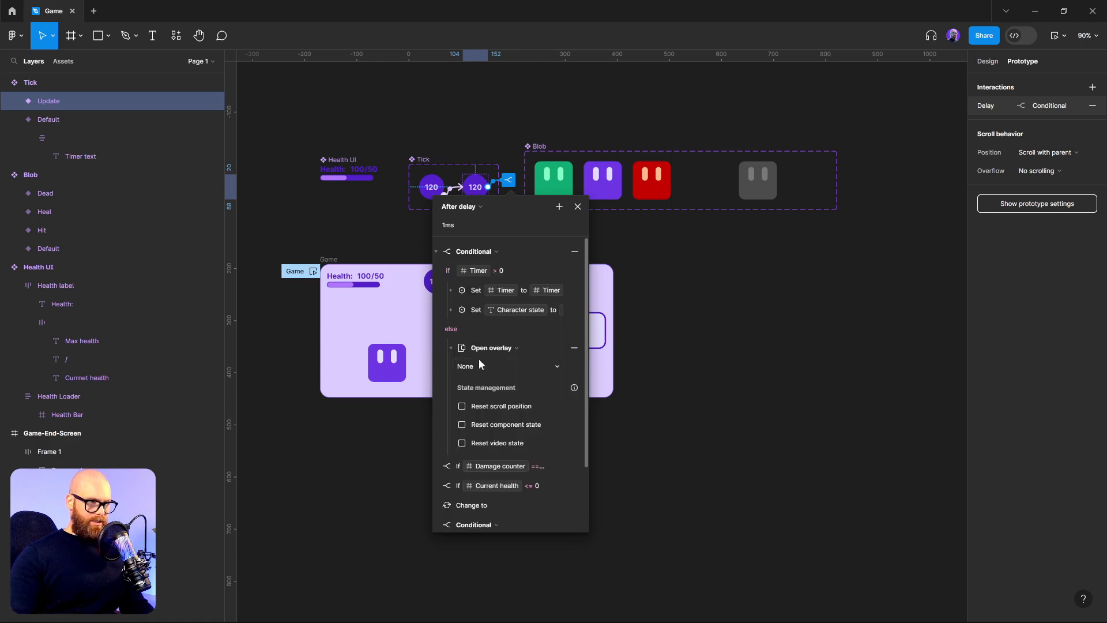
pyautogui.click(510, 366)
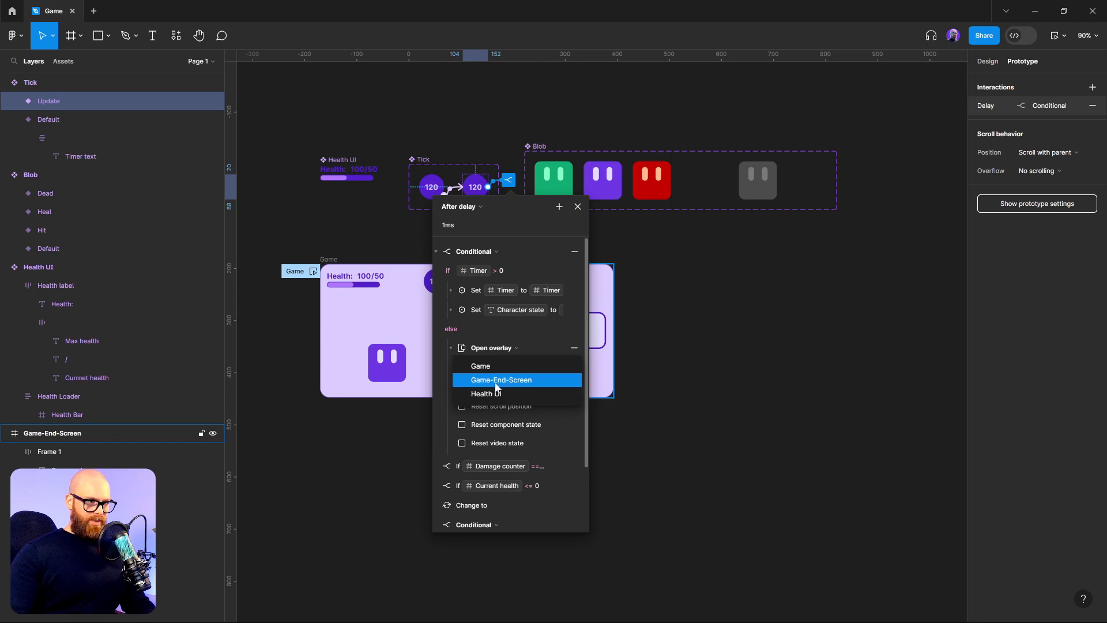
pyautogui.click(506, 379)
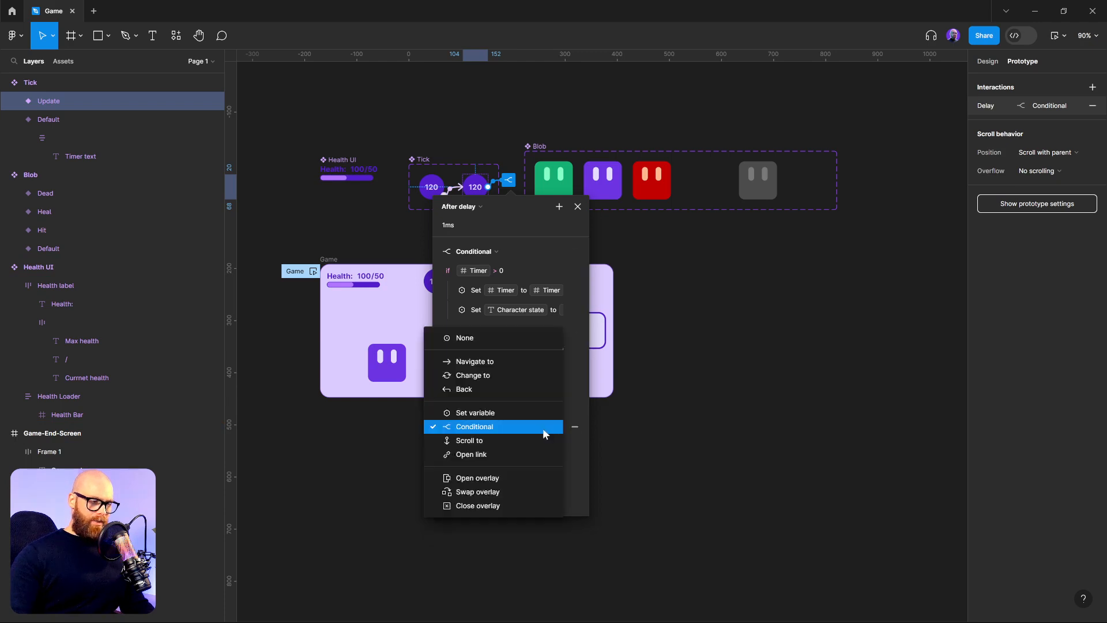
# - Remove the empty conditional from the end of the delay interaction's actions
pyautogui.click(542, 428)
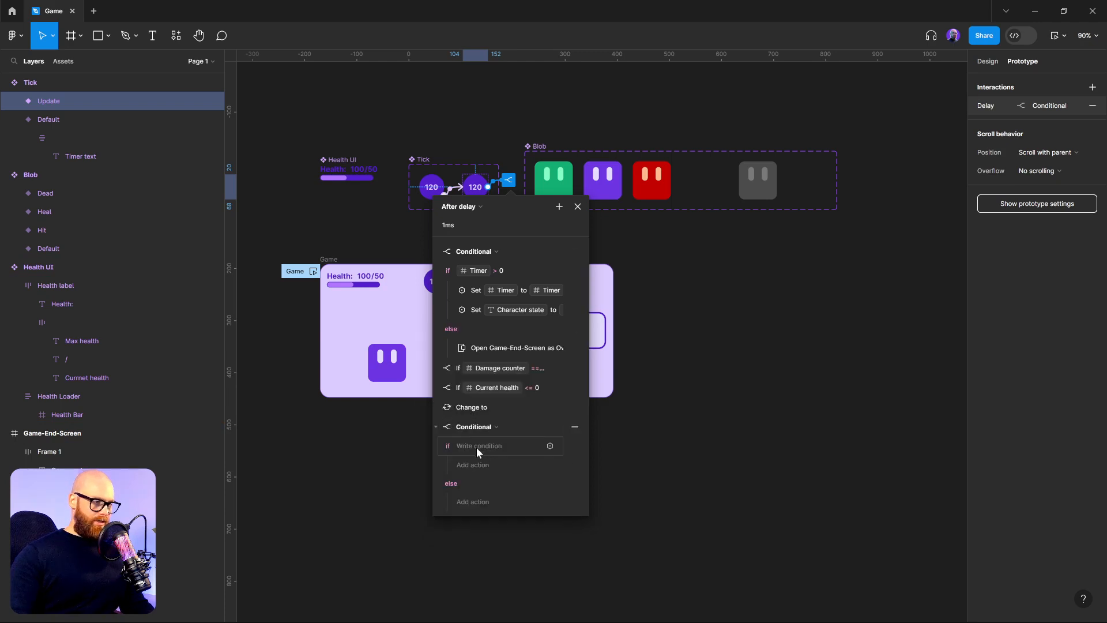
pyautogui.click(435, 427)
pyautogui.click(574, 427)
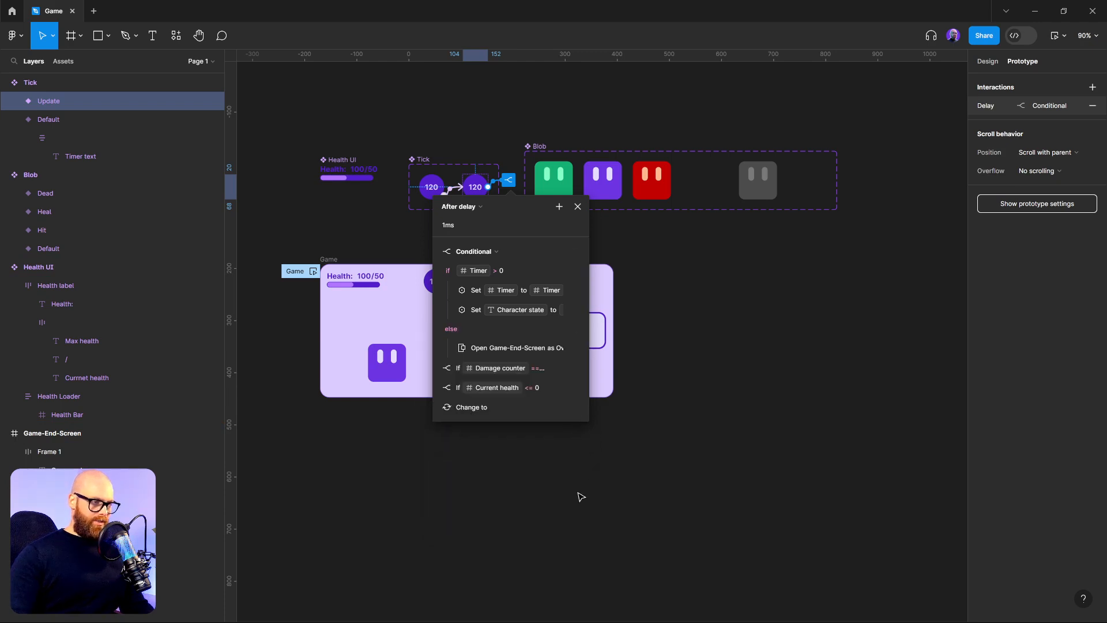
# - Preview the Game flow from its starting point and close the preview
pyautogui.click(645, 431)
pyautogui.click(312, 271)
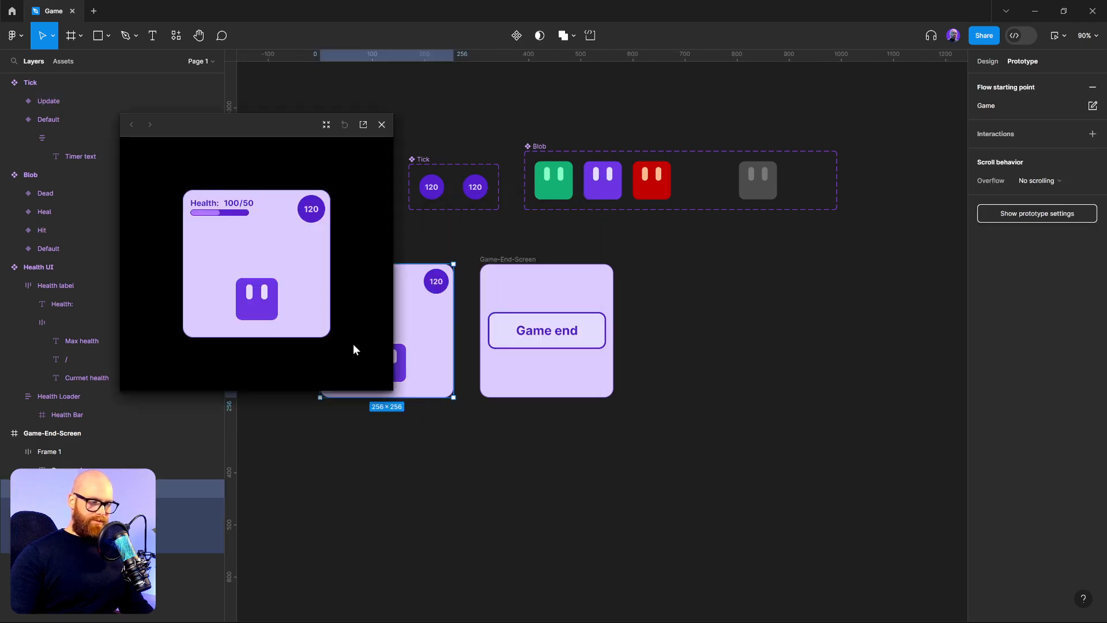
pyautogui.click(382, 125)
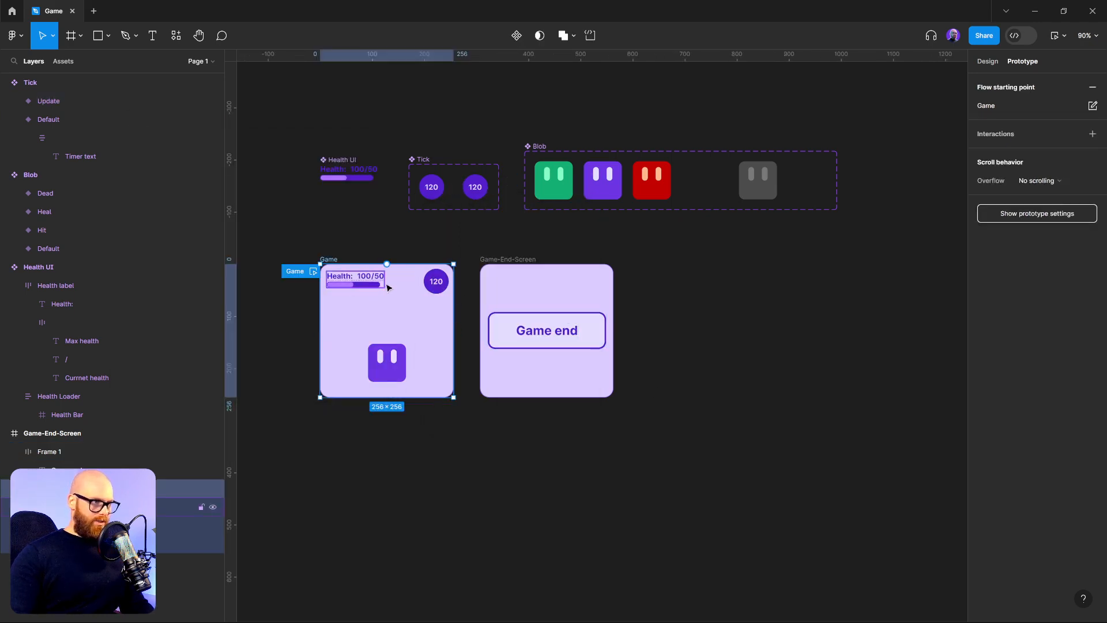
pyautogui.click(987, 61)
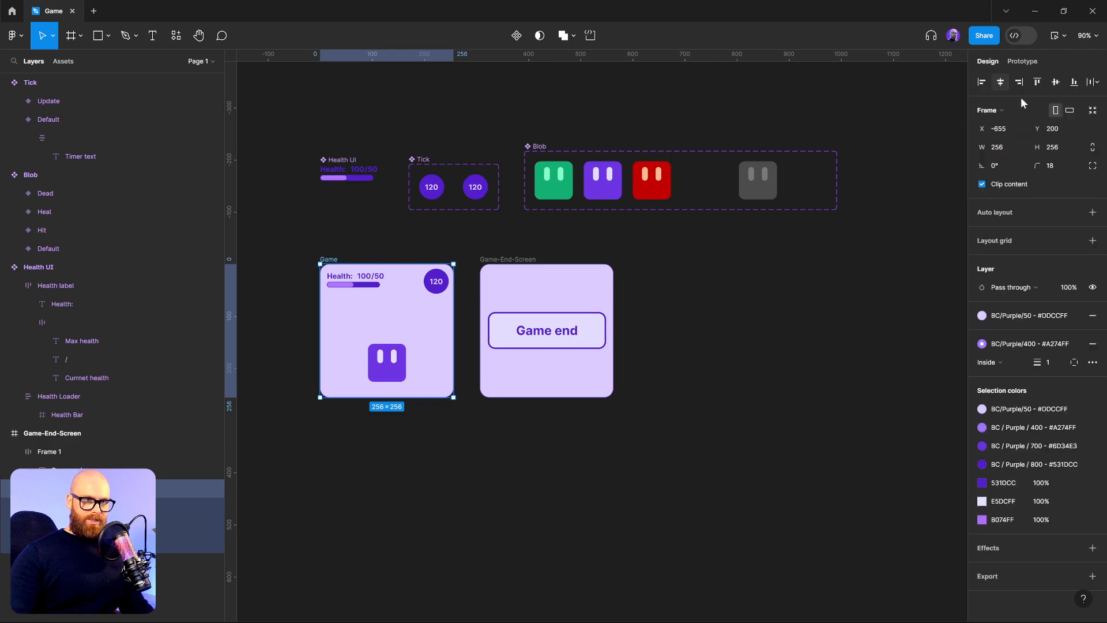
pyautogui.click(508, 275)
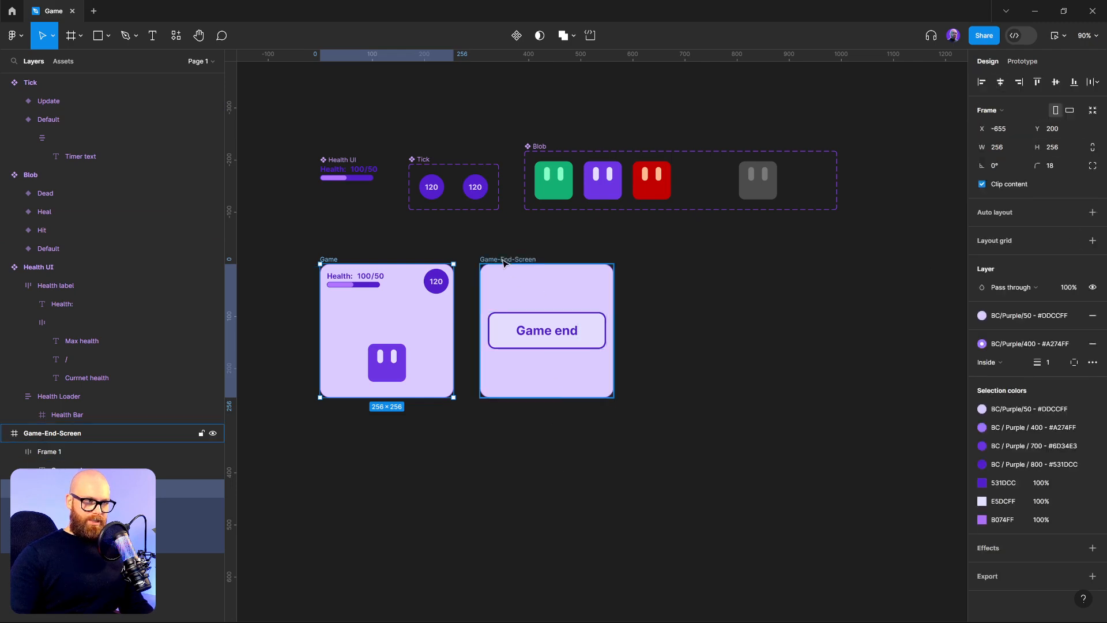
pyautogui.click(1021, 61)
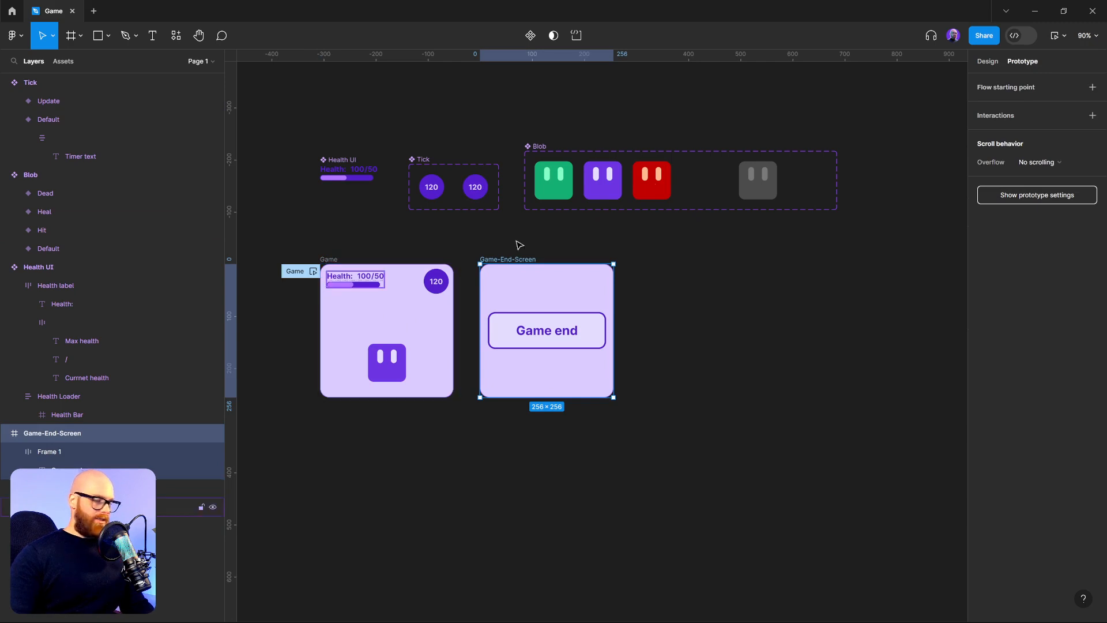
pyautogui.click(741, 281)
# - In the Tick Update variant's delay interaction, add a Set variable action for End game message under the Current health <= 0 condition
pyautogui.click(510, 181)
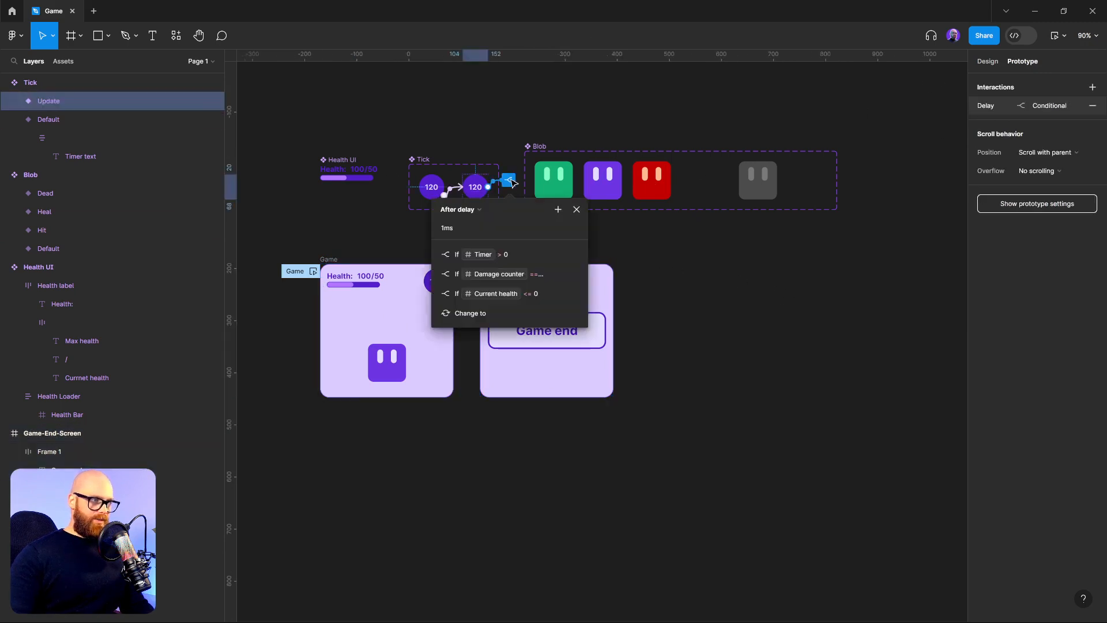
pyautogui.click(435, 293)
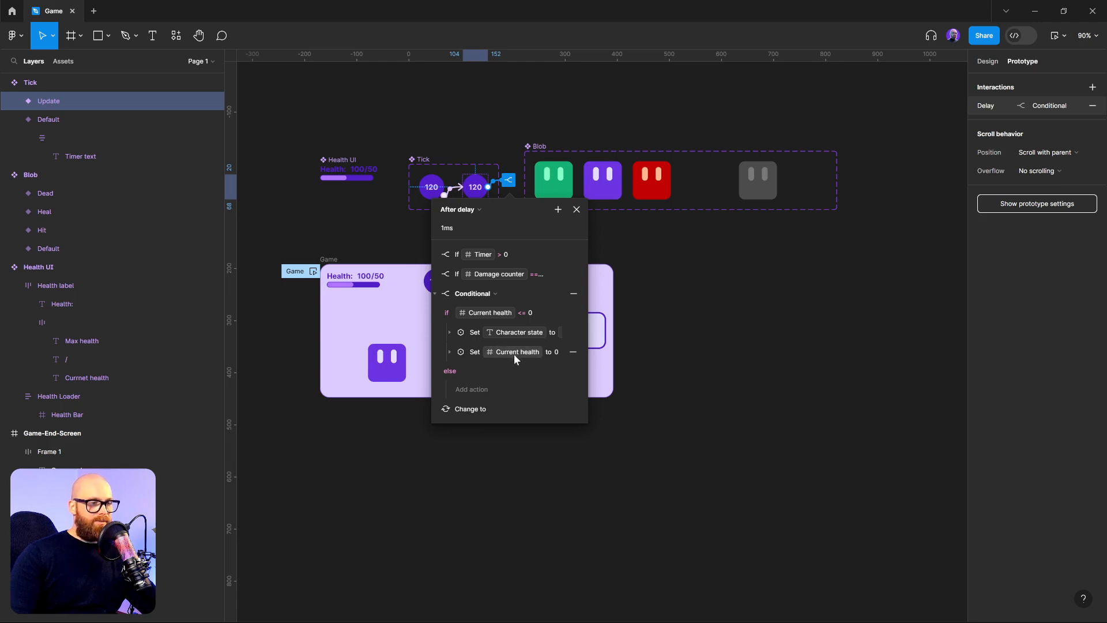
pyautogui.click(450, 352)
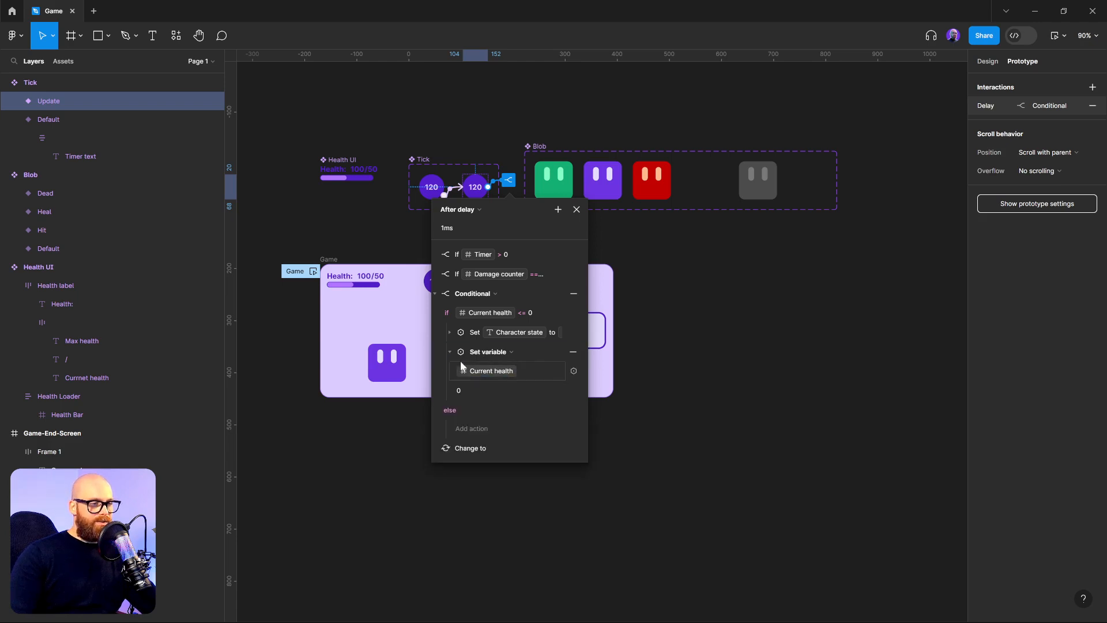
pyautogui.click(449, 351)
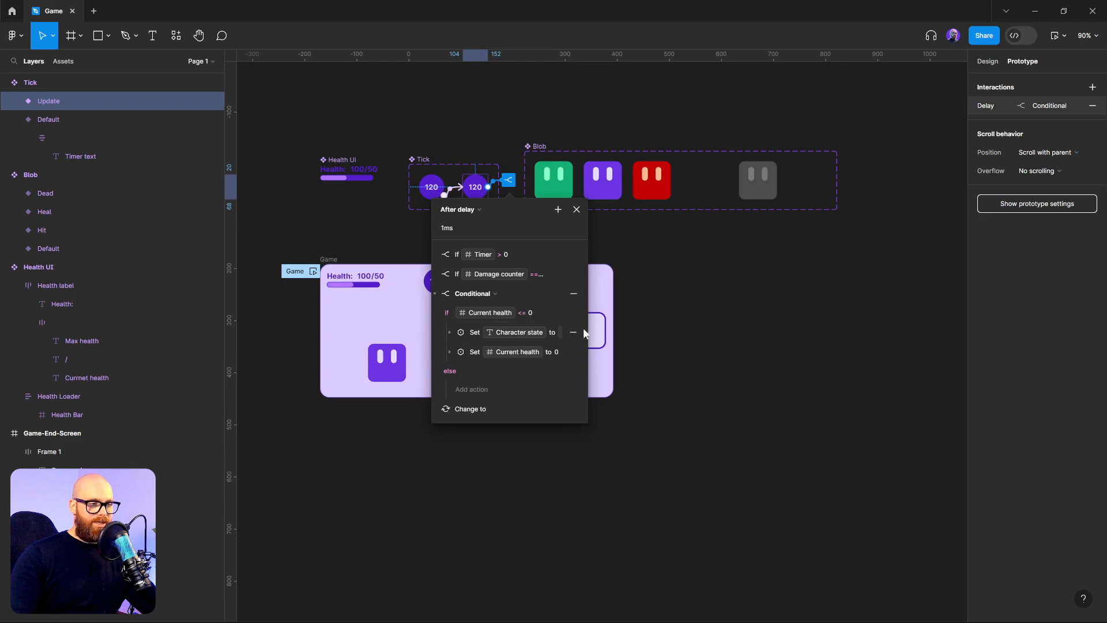
pyautogui.click(573, 313)
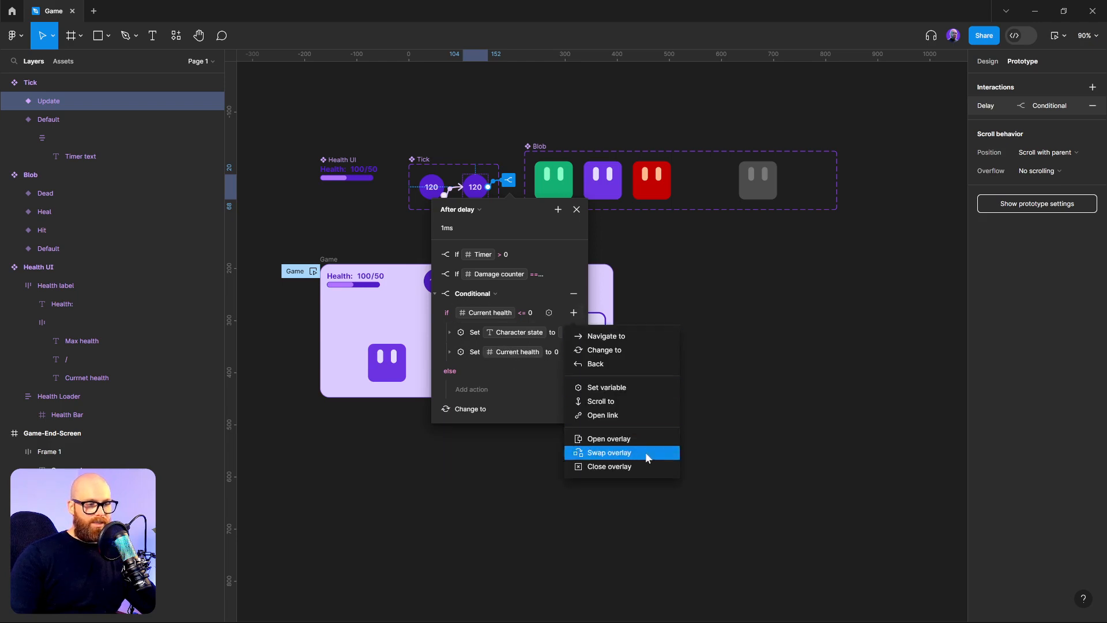
pyautogui.click(622, 388)
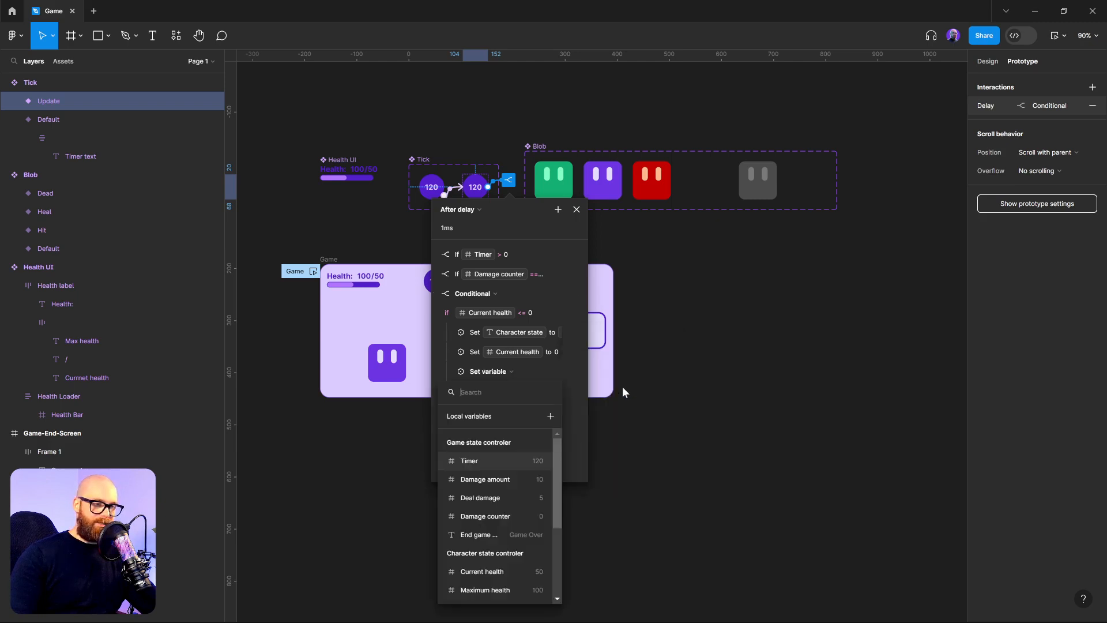
pyautogui.click(497, 534)
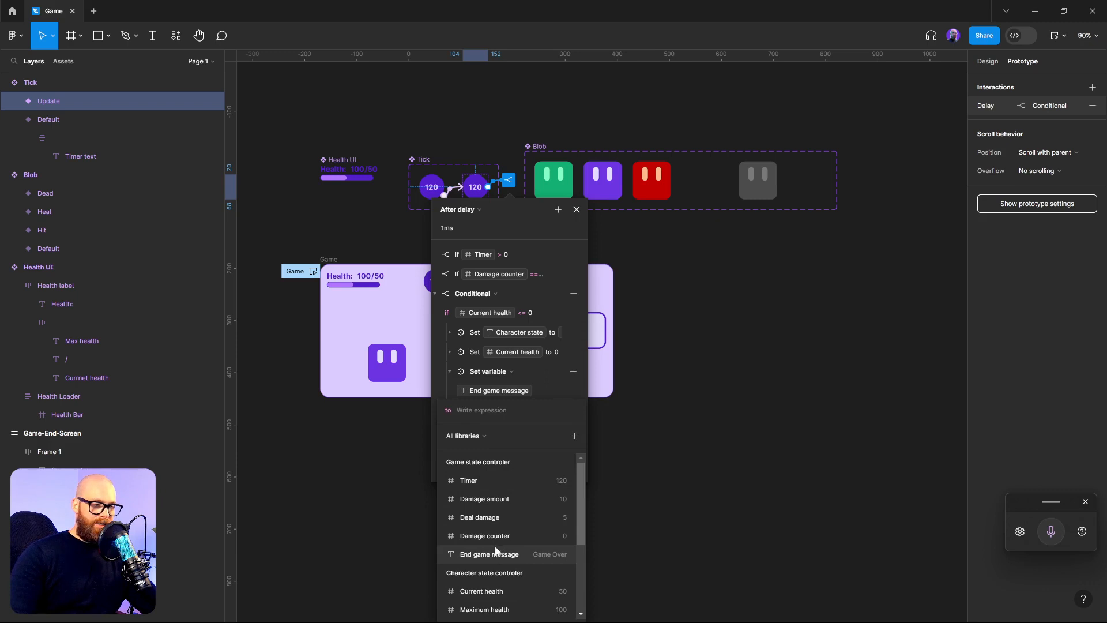
# - Set the new action's End game message value to the string "You lose" and close the interaction details
pyautogui.click(495, 550)
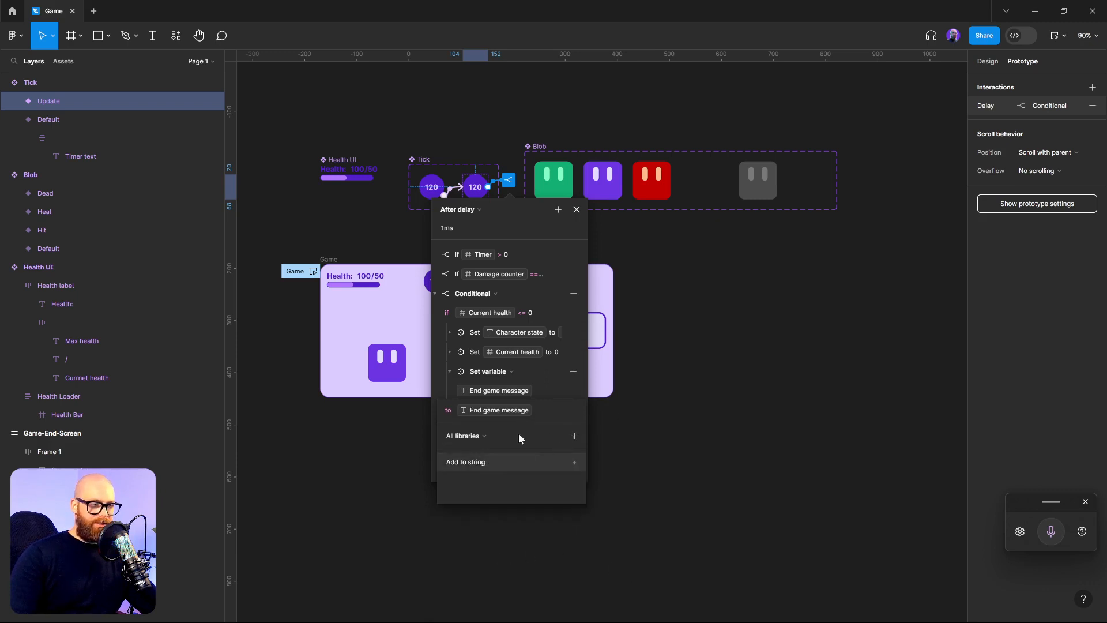
pyautogui.click(574, 436)
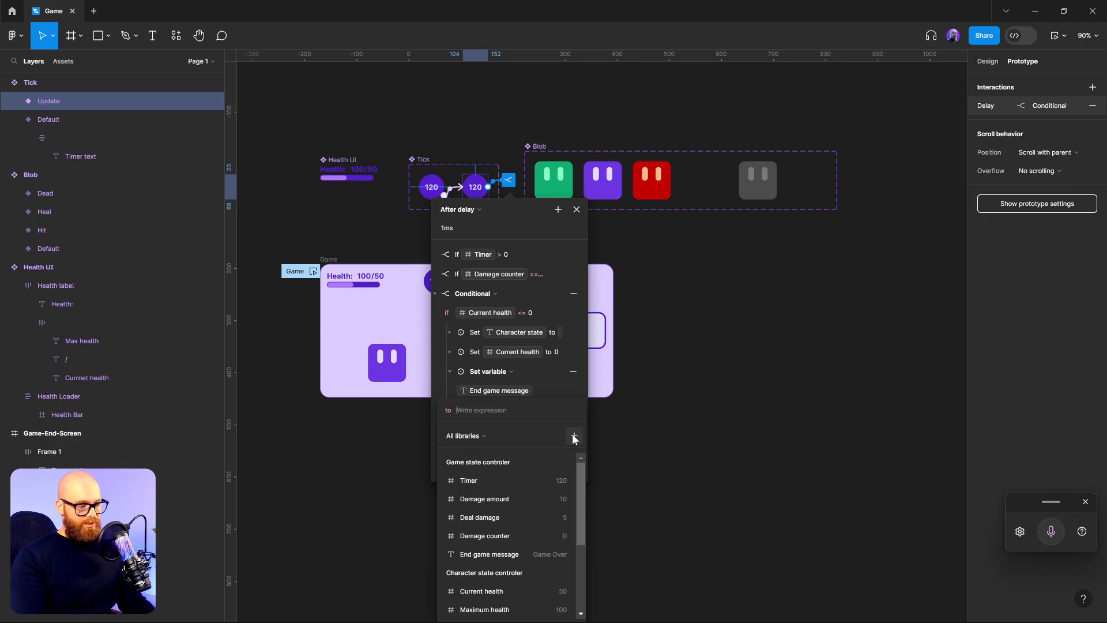
pyautogui.press('super+h')
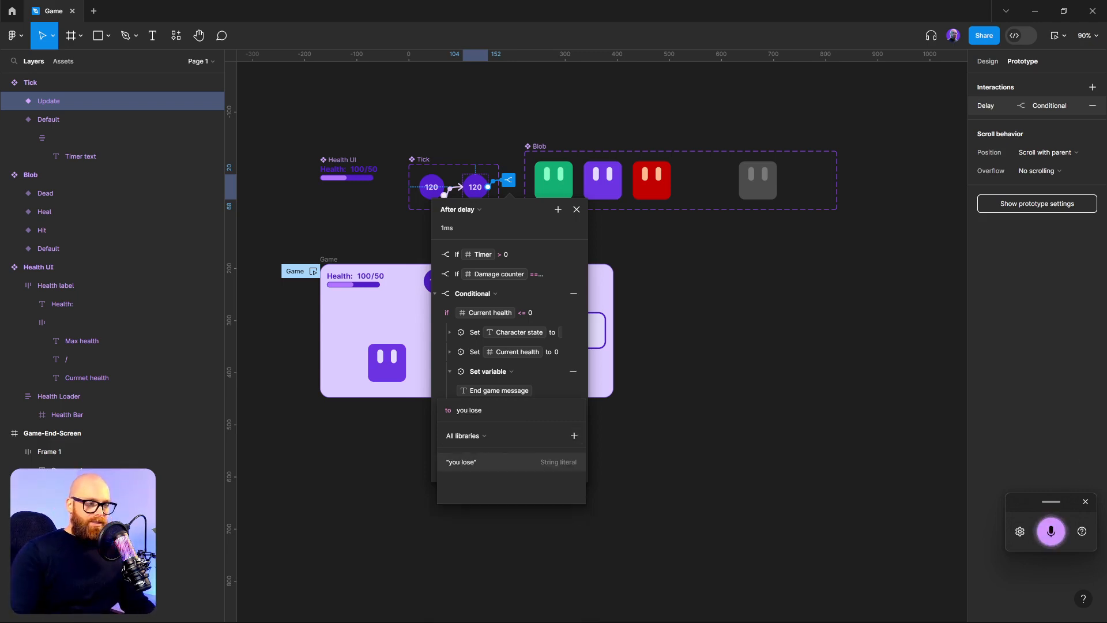
pyautogui.moveTo(461, 410); pyautogui.dragTo(453, 408)
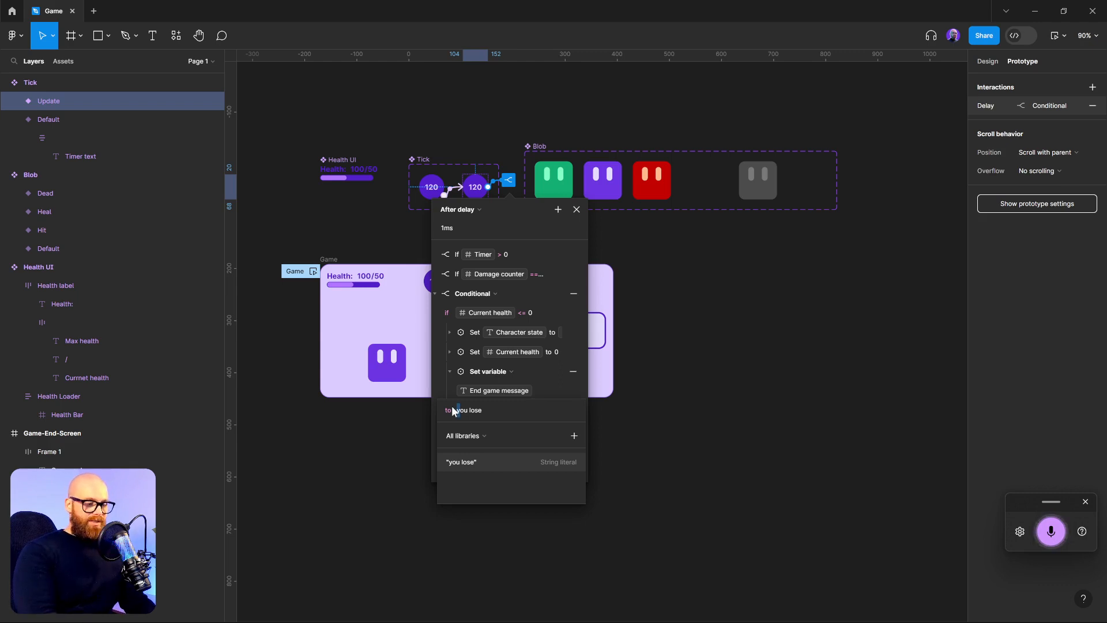
pyautogui.write('Y')
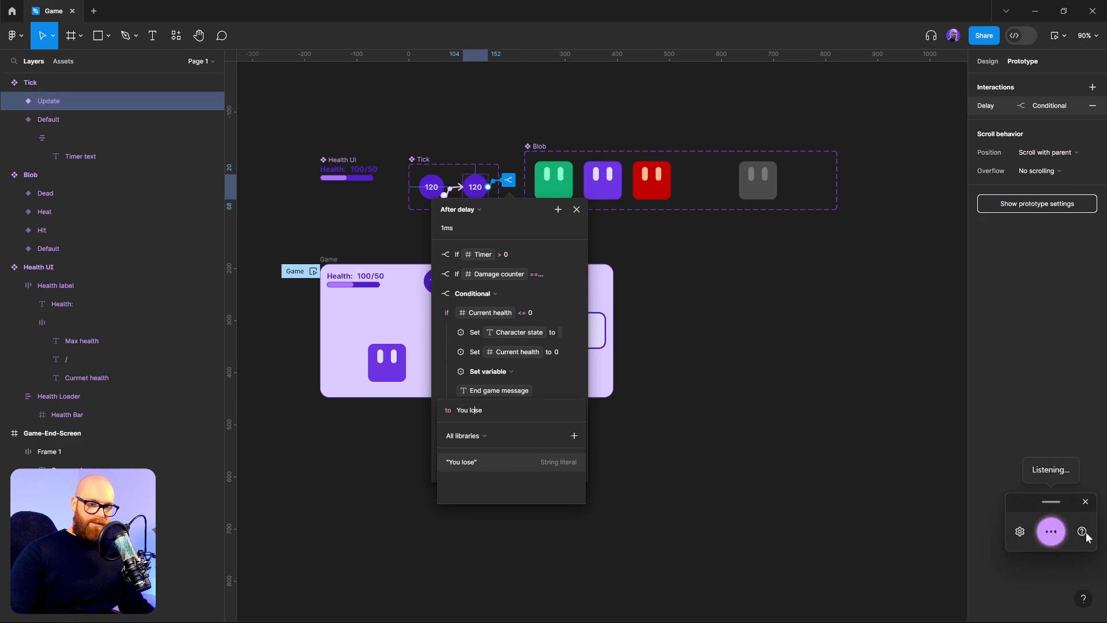
pyautogui.click(1085, 502)
pyautogui.click(664, 440)
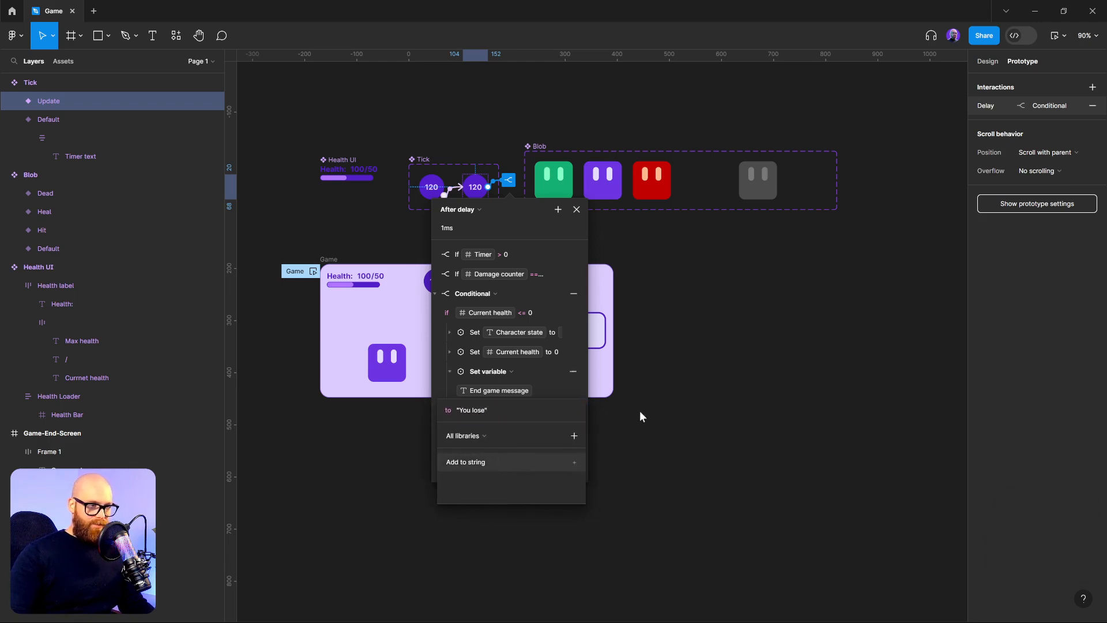
pyautogui.press('Return')
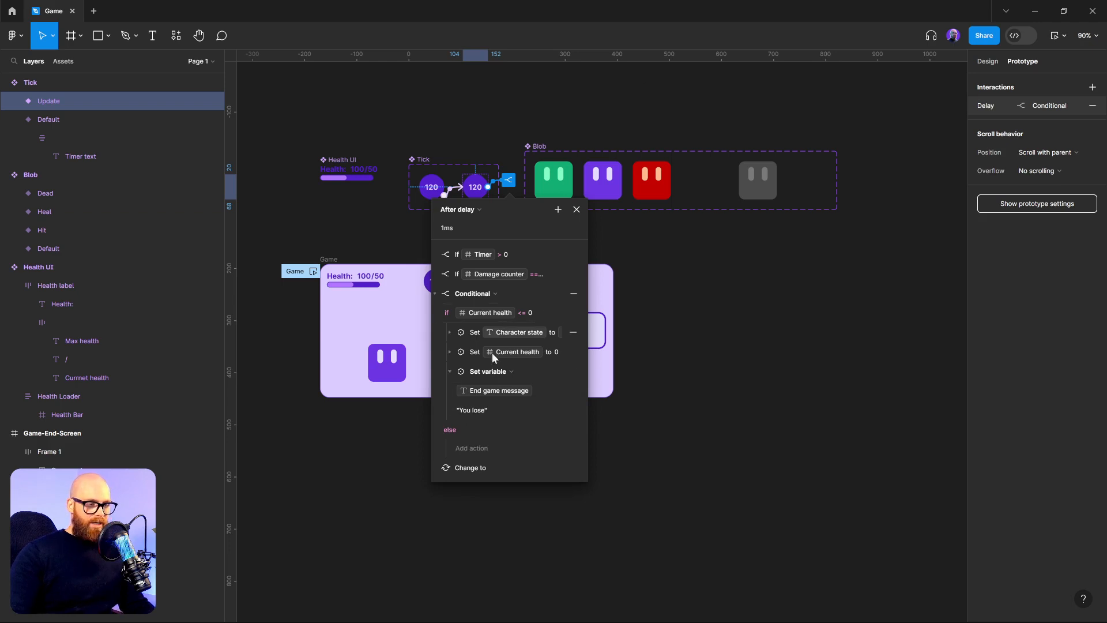
pyautogui.click(435, 293)
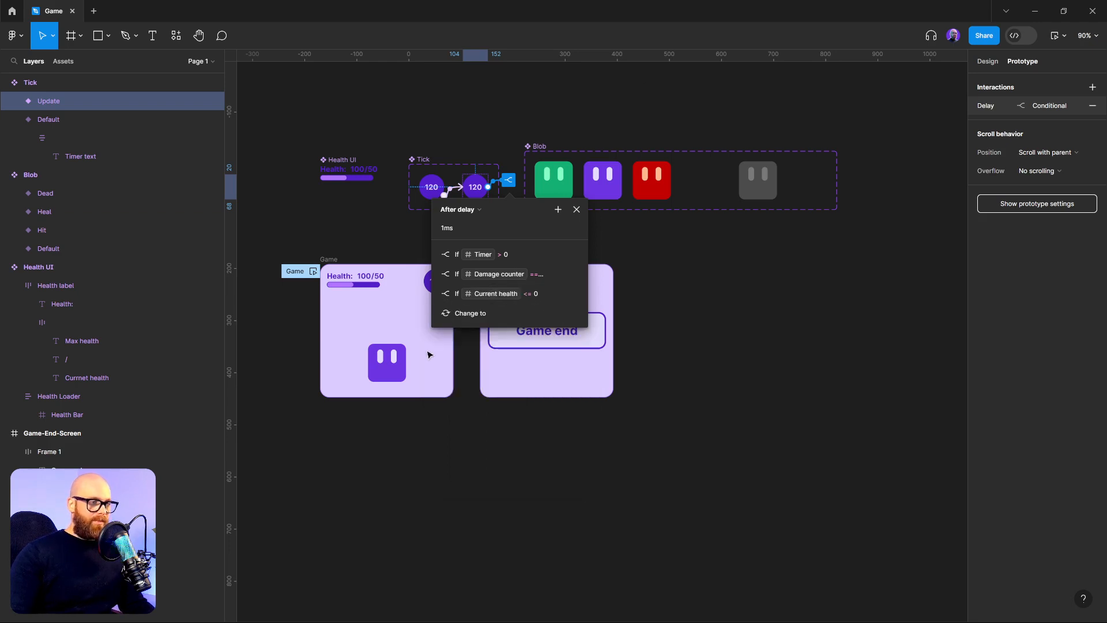
pyautogui.click(695, 420)
# - Bind the "Game end" text on Game-End-Screen to the End game message variable
pyautogui.click(568, 331)
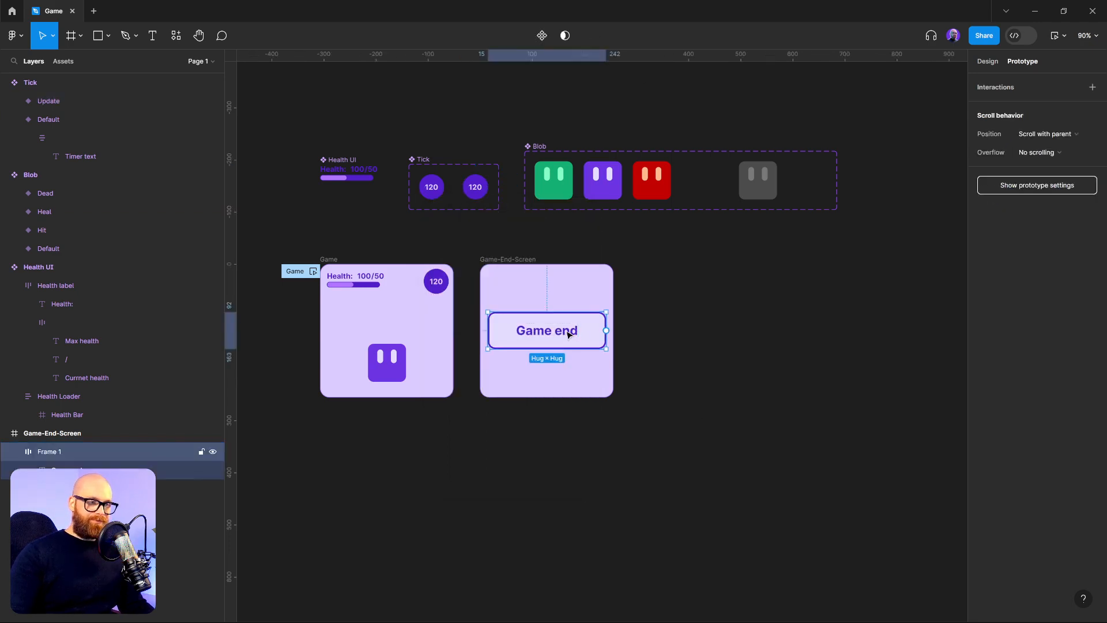
pyautogui.doubleClick(567, 331)
pyautogui.doubleClick(567, 332)
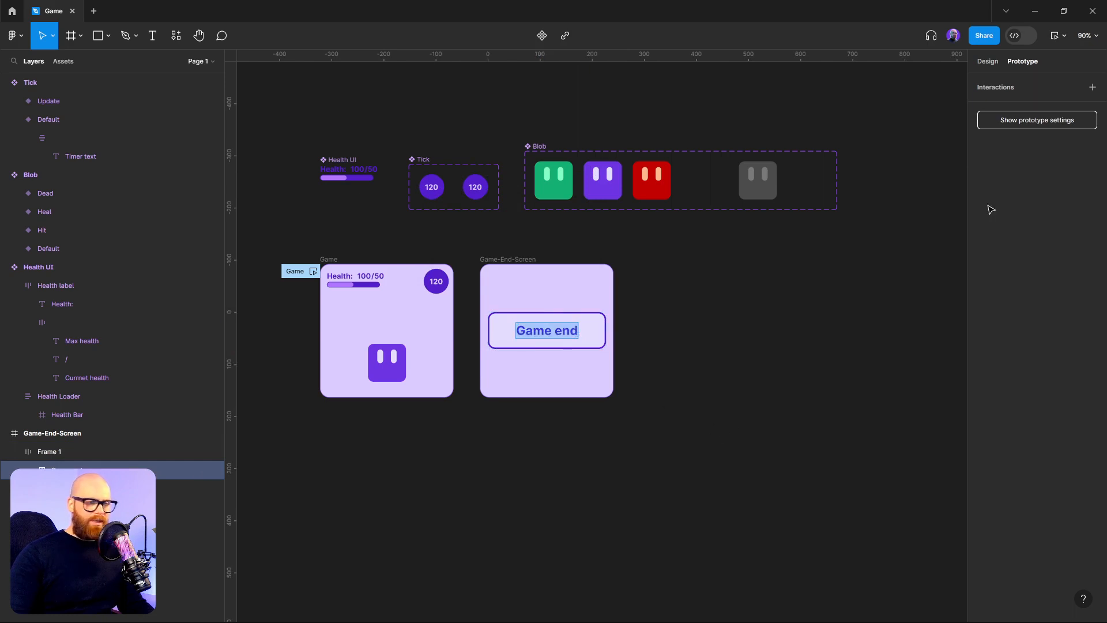
pyautogui.press('Escape')
pyautogui.click(994, 61)
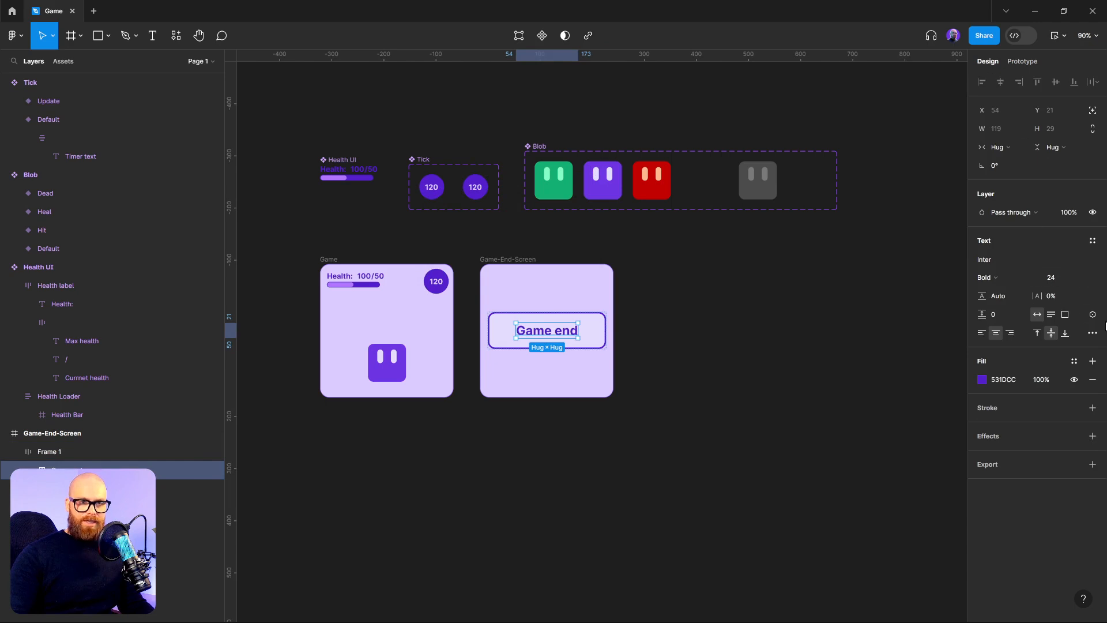
pyautogui.click(1092, 316)
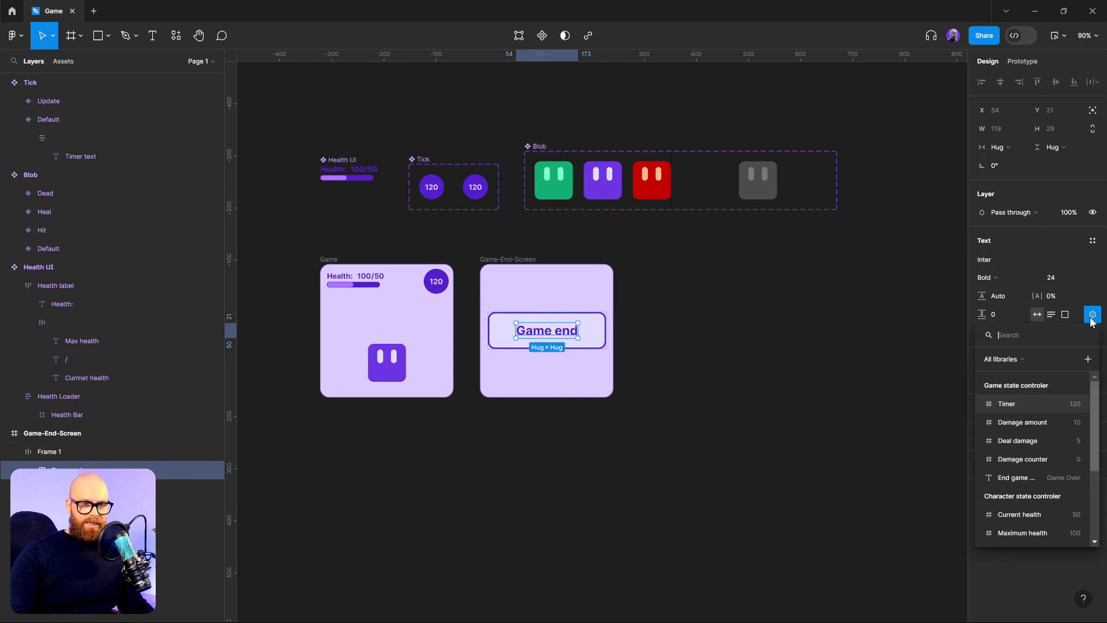
pyautogui.click(1023, 476)
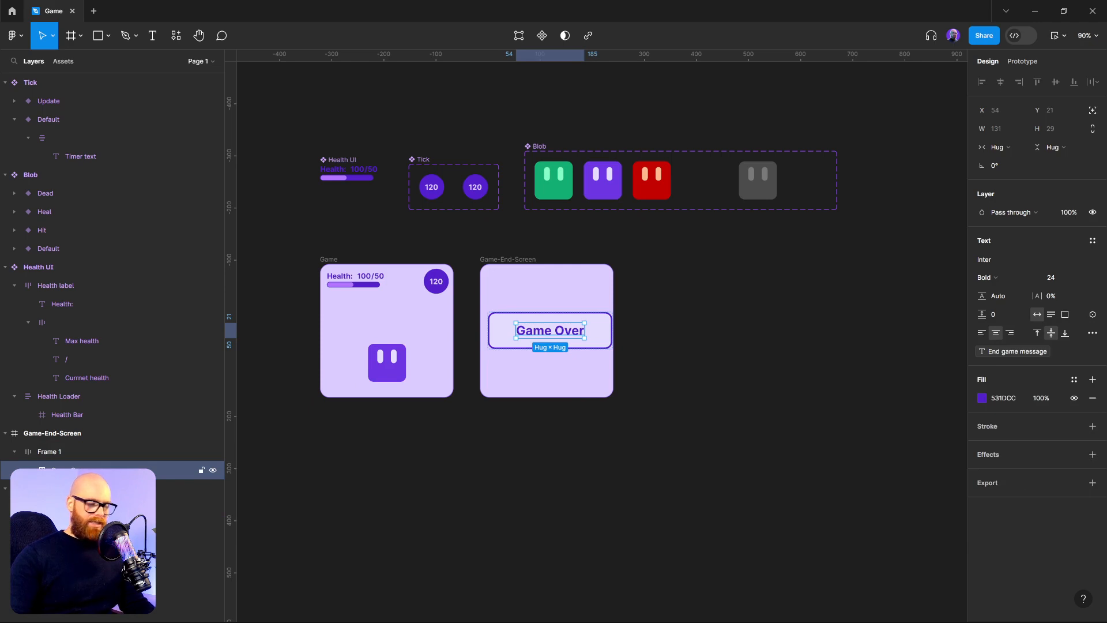
pyautogui.click(492, 486)
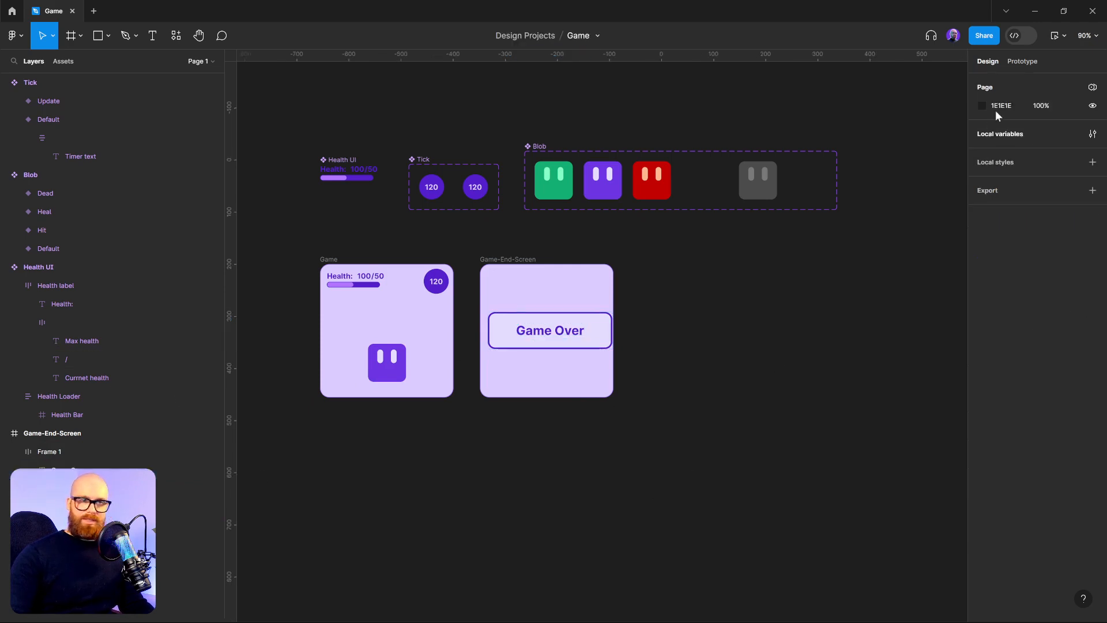
# - In the Game state controler variable collection, set the End game message value to "You Win"
pyautogui.click(1093, 133)
pyautogui.click(853, 212)
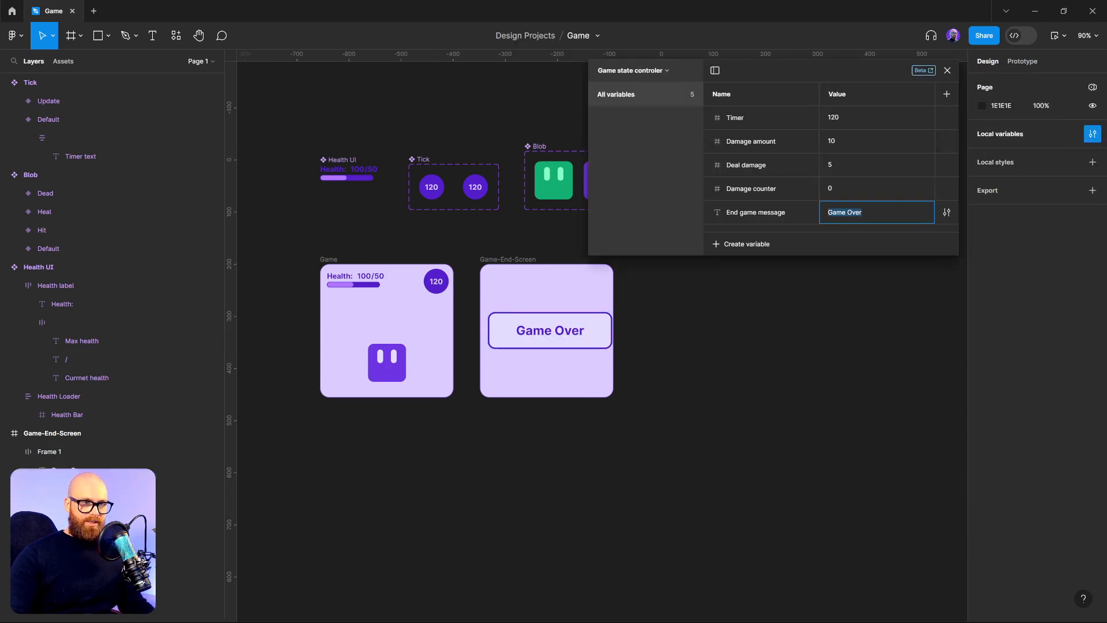
pyautogui.press('super+h')
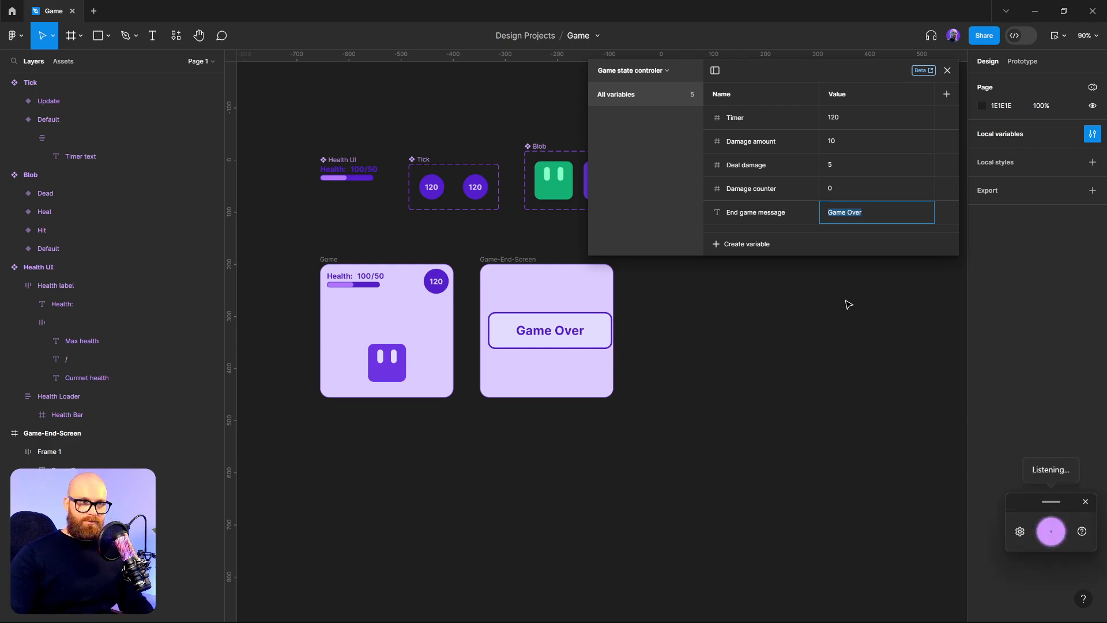
pyautogui.write('You win')
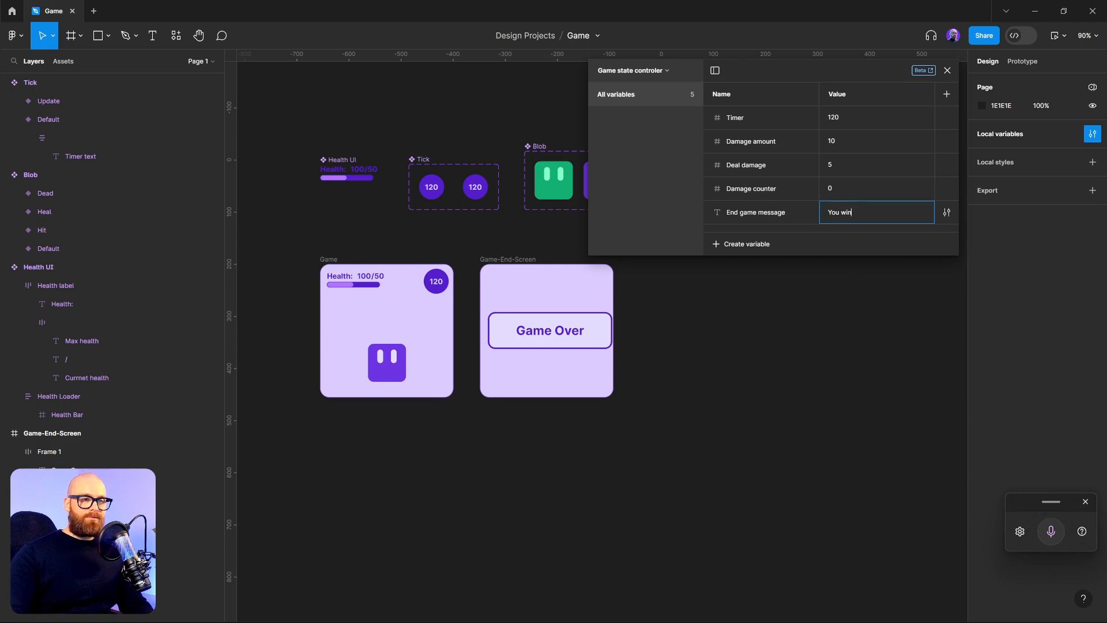
pyautogui.press('Delete')
pyautogui.write('W')
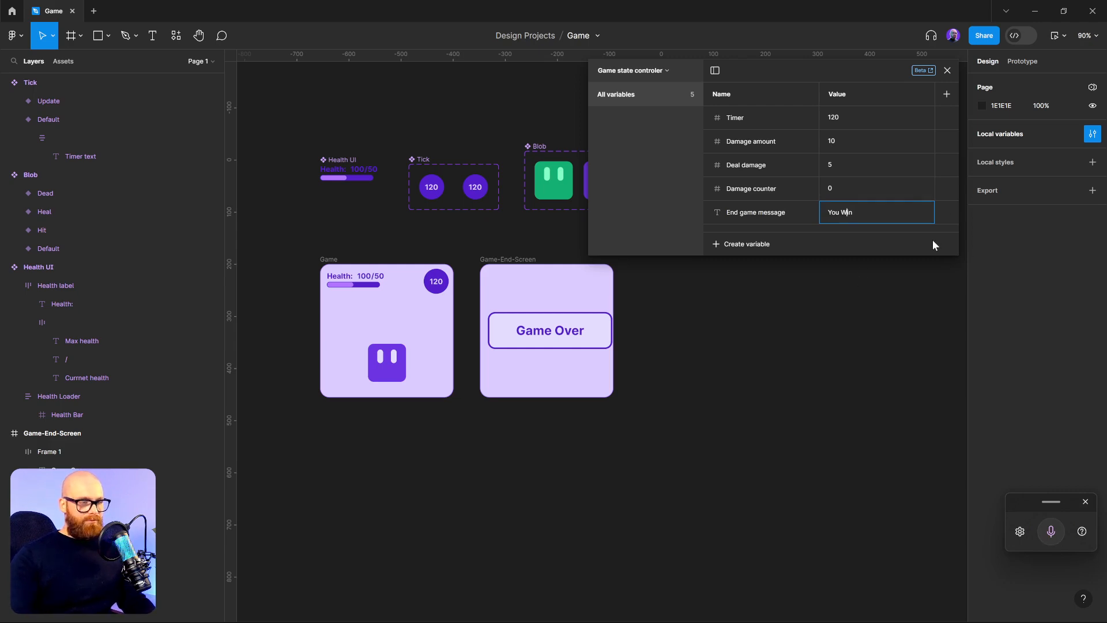
pyautogui.click(877, 280)
# - Set the Timer variable to 5
pyautogui.click(847, 117)
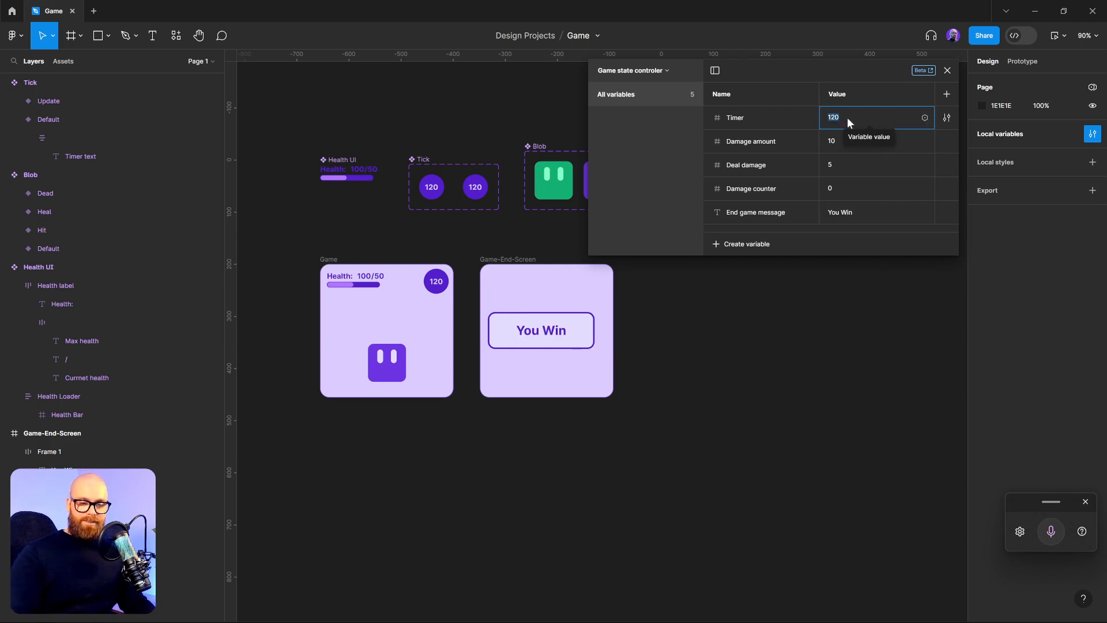
pyautogui.write('10')
pyautogui.press('Return')
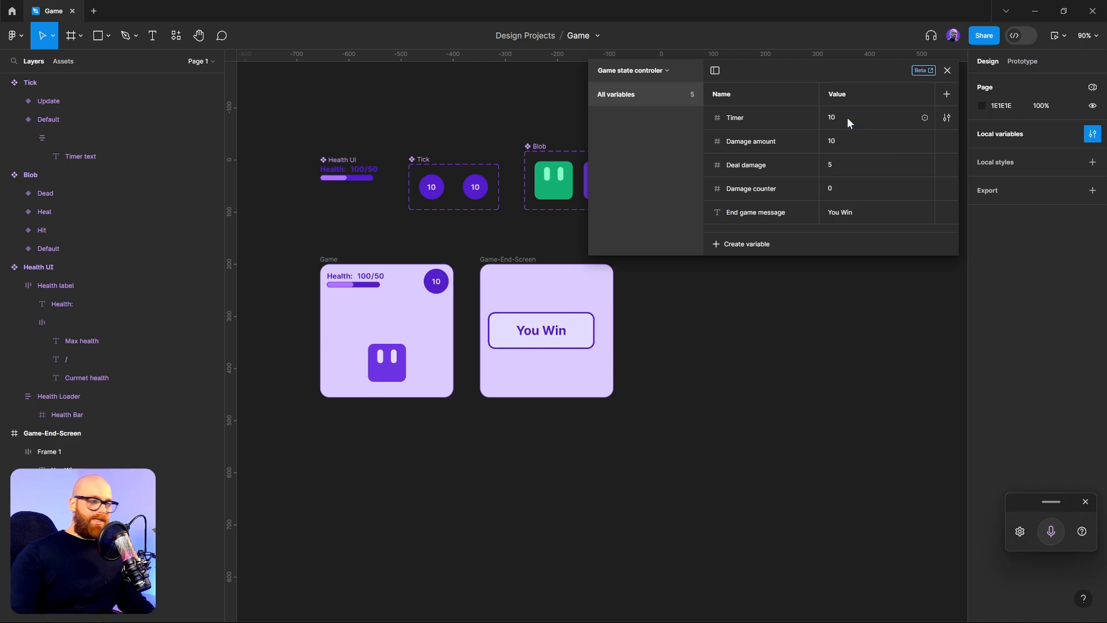
pyautogui.click(843, 117)
pyautogui.write('5')
pyautogui.press('Return')
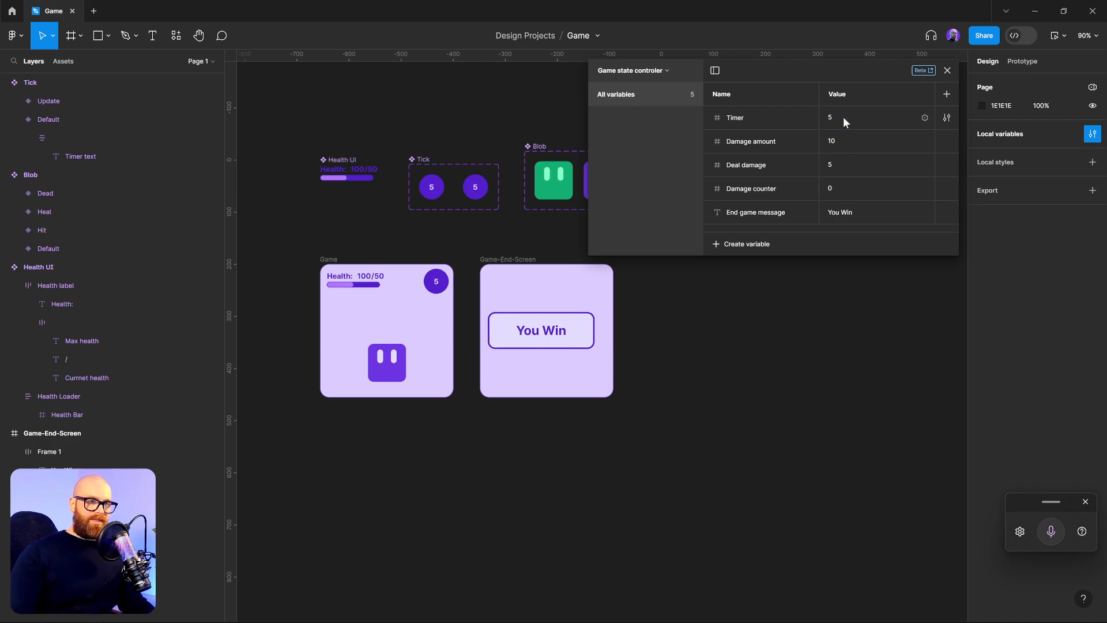
# - Preview the Game frame until its timer runs out, and close the preview
pyautogui.click(334, 259)
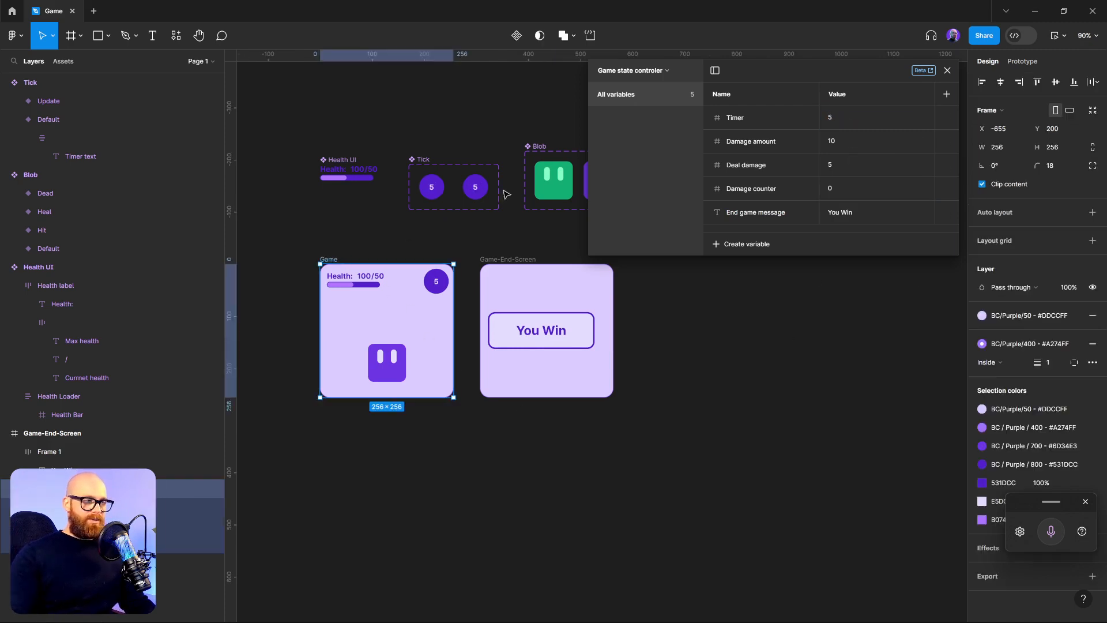
pyautogui.click(1060, 37)
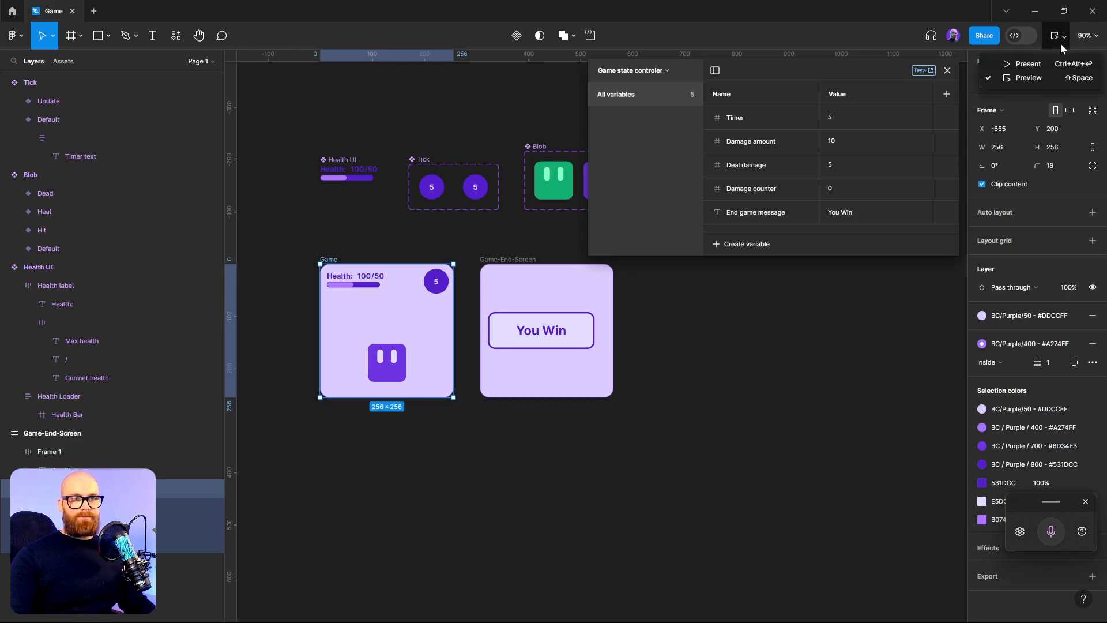
pyautogui.click(1042, 78)
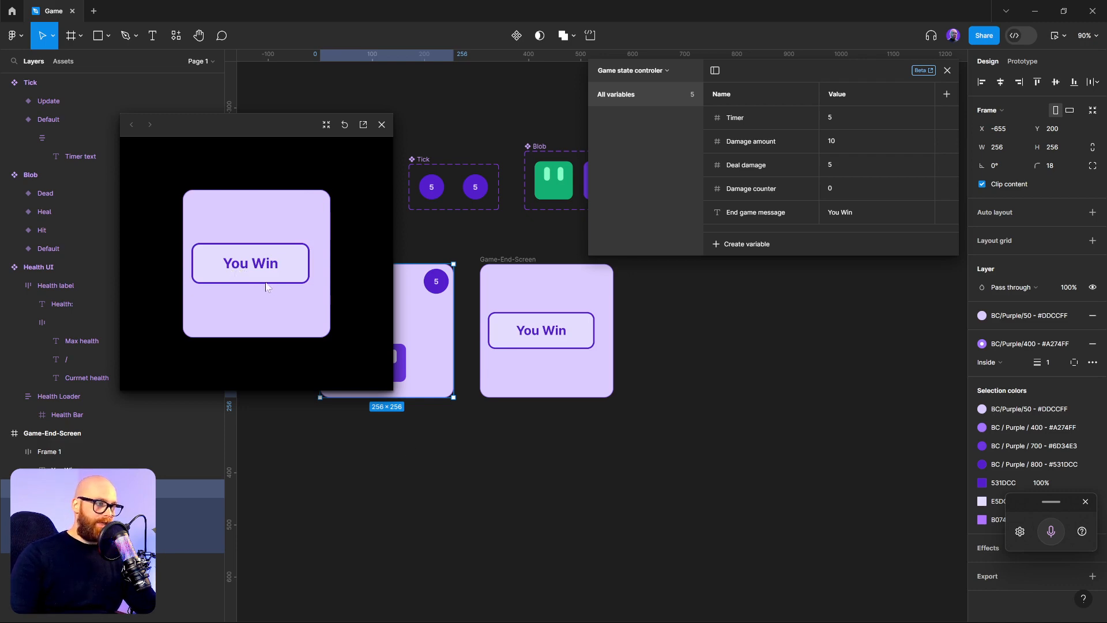
pyautogui.click(382, 125)
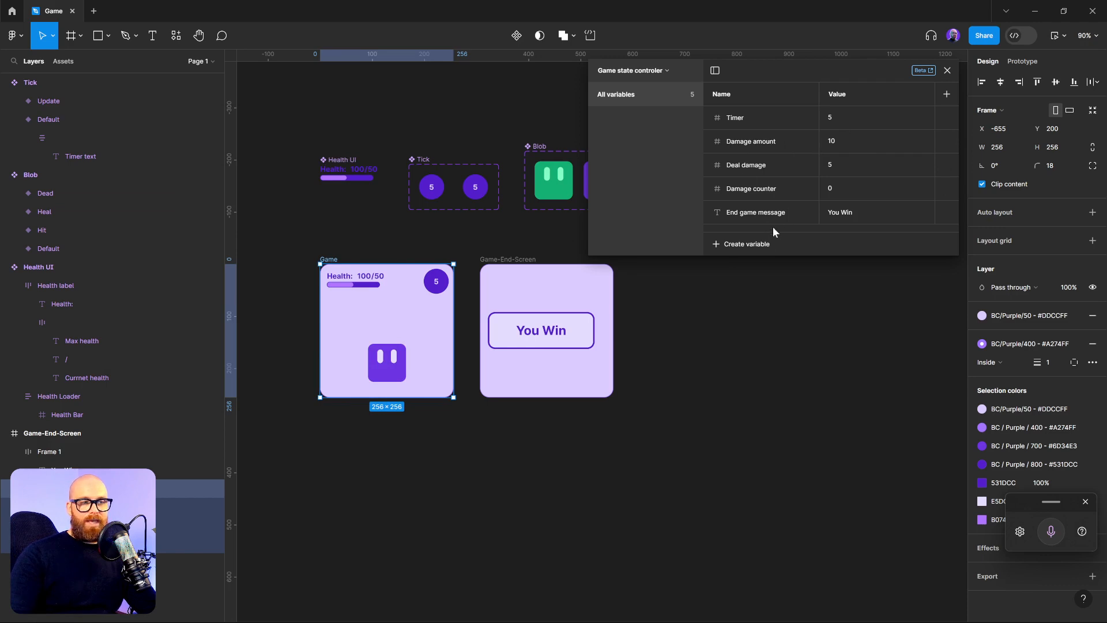
# - In the Character state controler variable collection, set the Current health value to 0
pyautogui.click(623, 71)
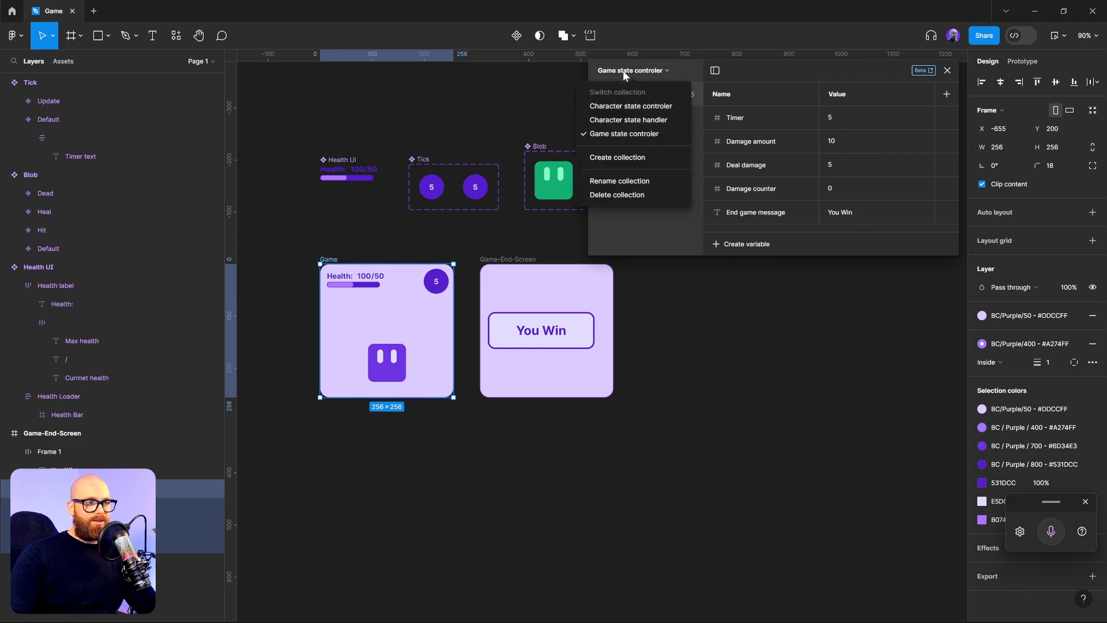
pyautogui.click(629, 107)
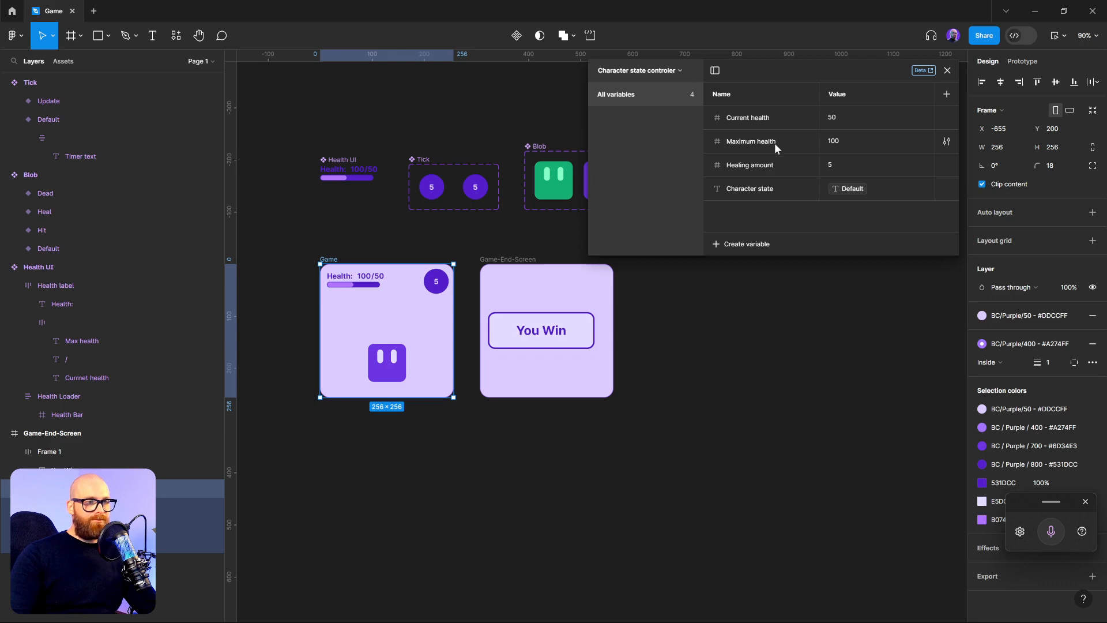
pyautogui.click(834, 115)
pyautogui.press('BackSpace')
pyautogui.press('BackSpace')
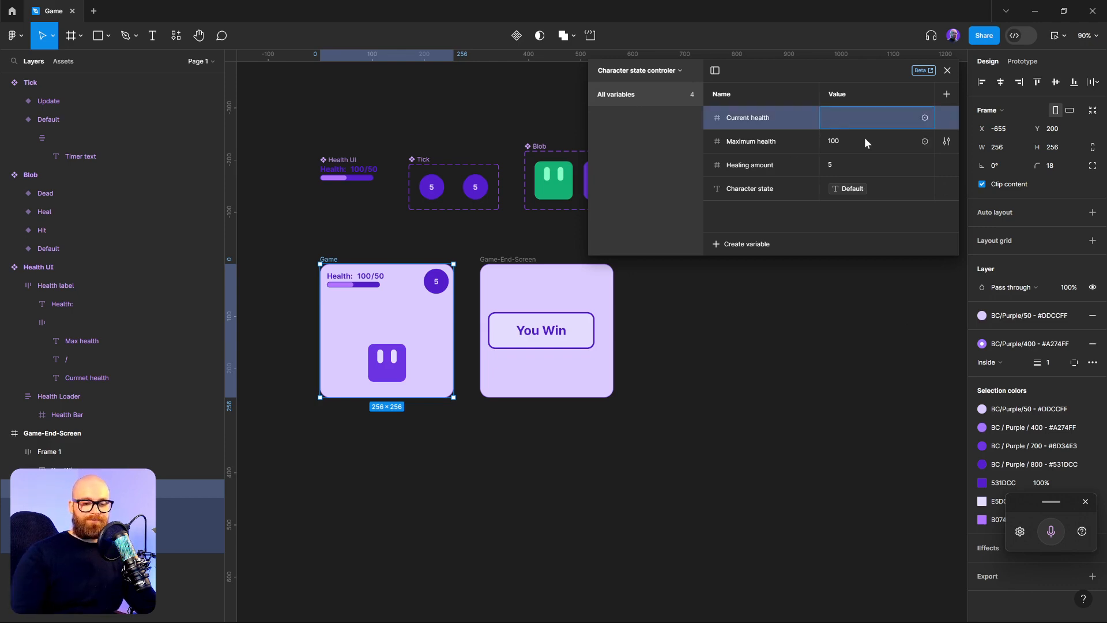
pyautogui.write('0')
pyautogui.press('Return')
pyautogui.press('Escape')
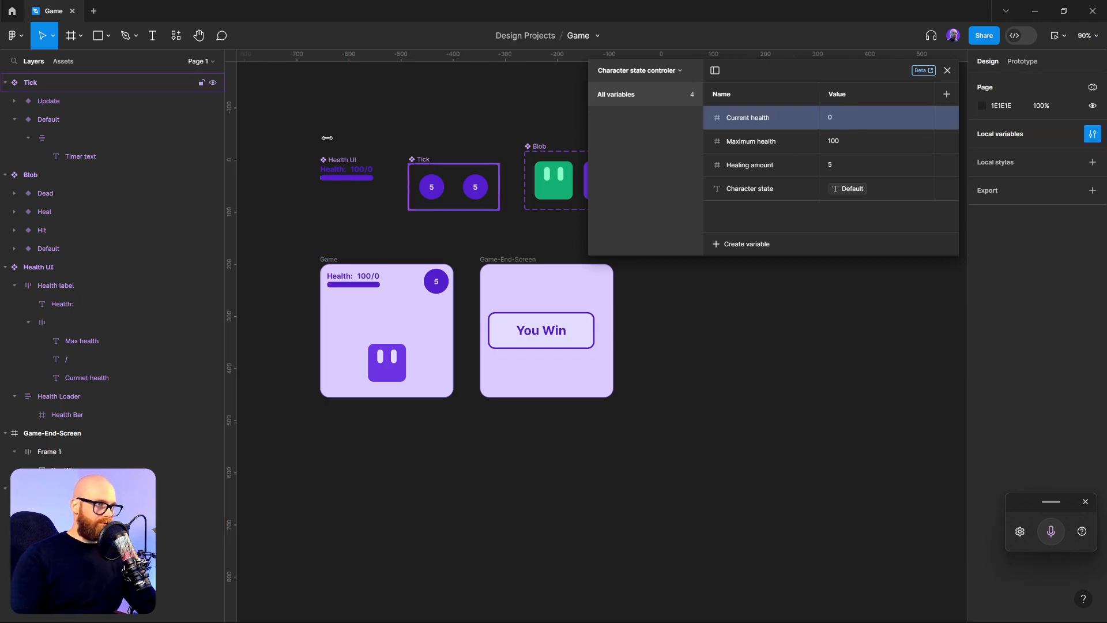
# - Preview the Game frame to check which message the end screen shows at zero health
pyautogui.click(328, 260)
pyautogui.click(1062, 37)
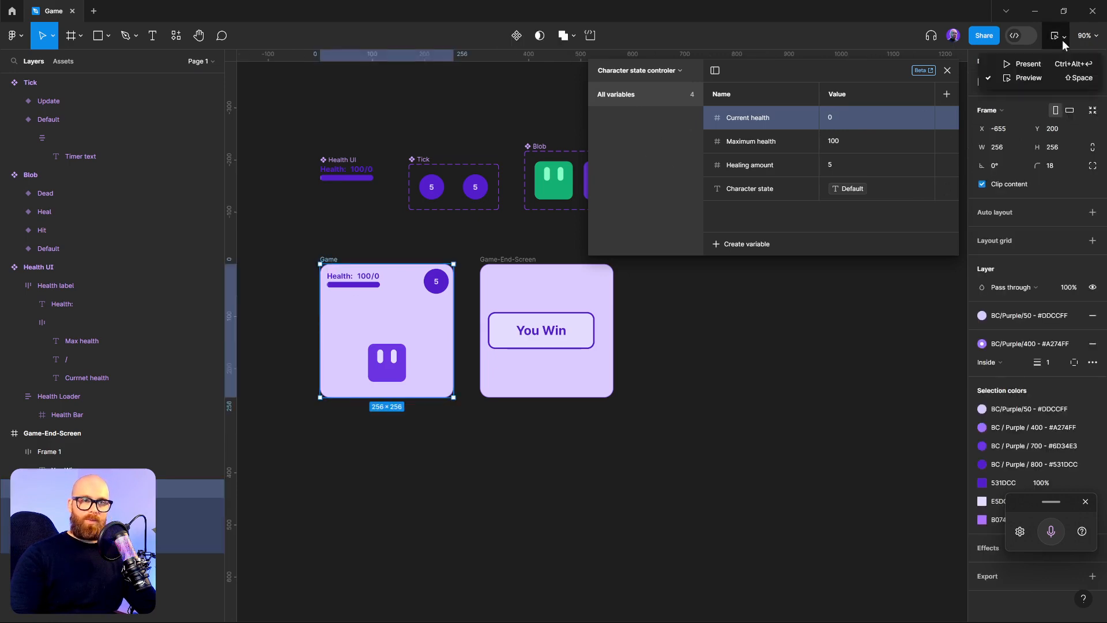
pyautogui.click(1050, 76)
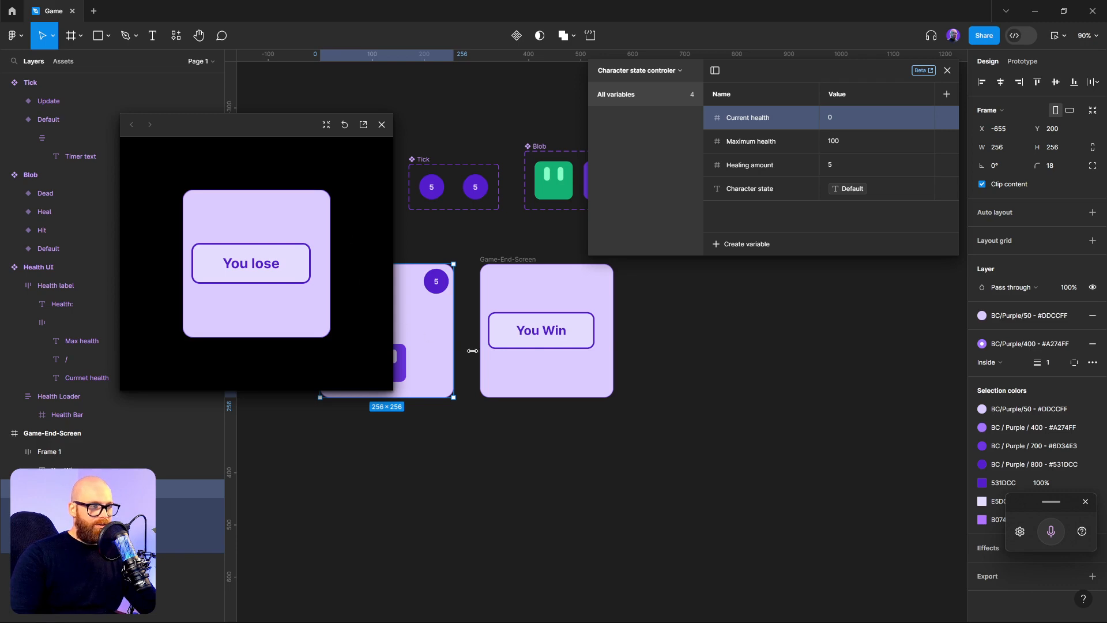
# - Centre the message box horizontally and vertically within the Game-End-Screen frame, and close the preview
pyautogui.click(566, 334)
pyautogui.click(1001, 83)
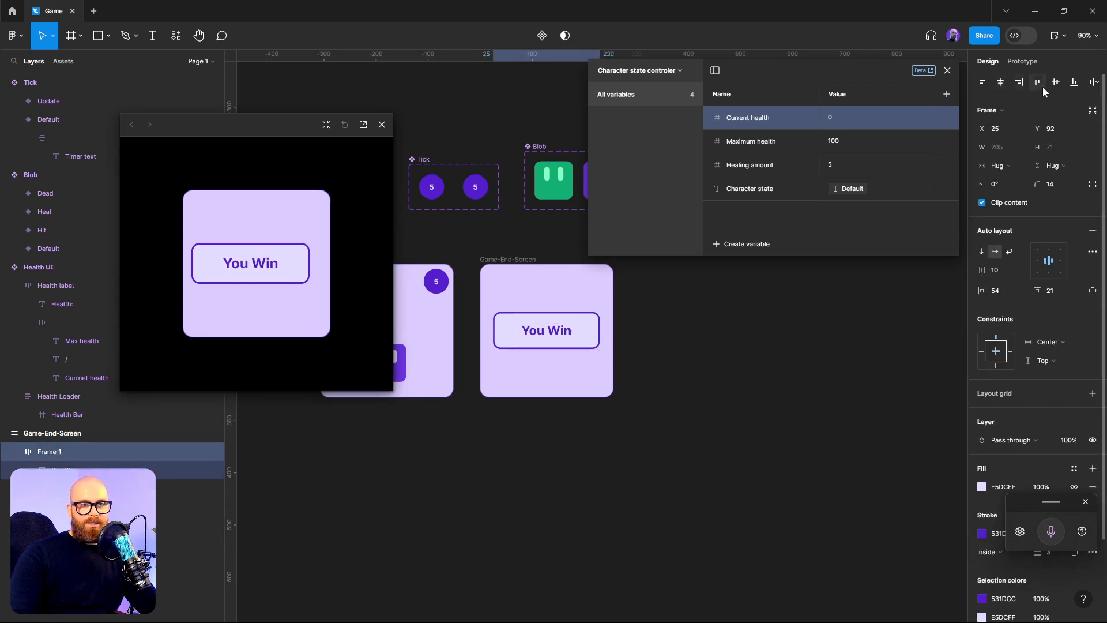
pyautogui.click(1055, 82)
pyautogui.hscroll(-3, 721, 441)
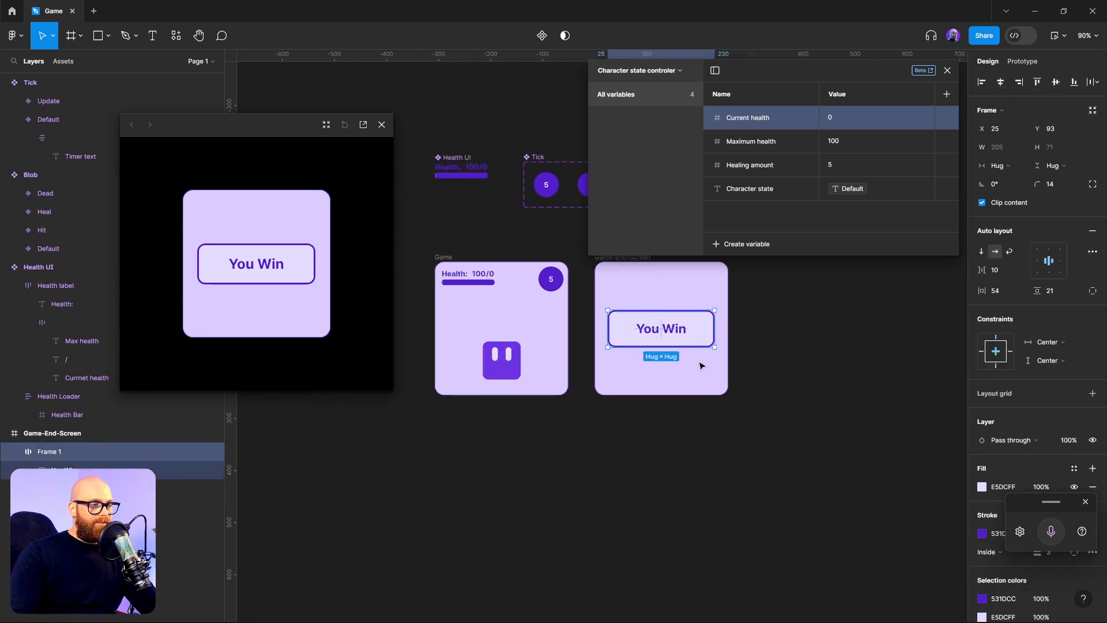
pyautogui.scroll(2, 702, 365)
pyautogui.click(382, 124)
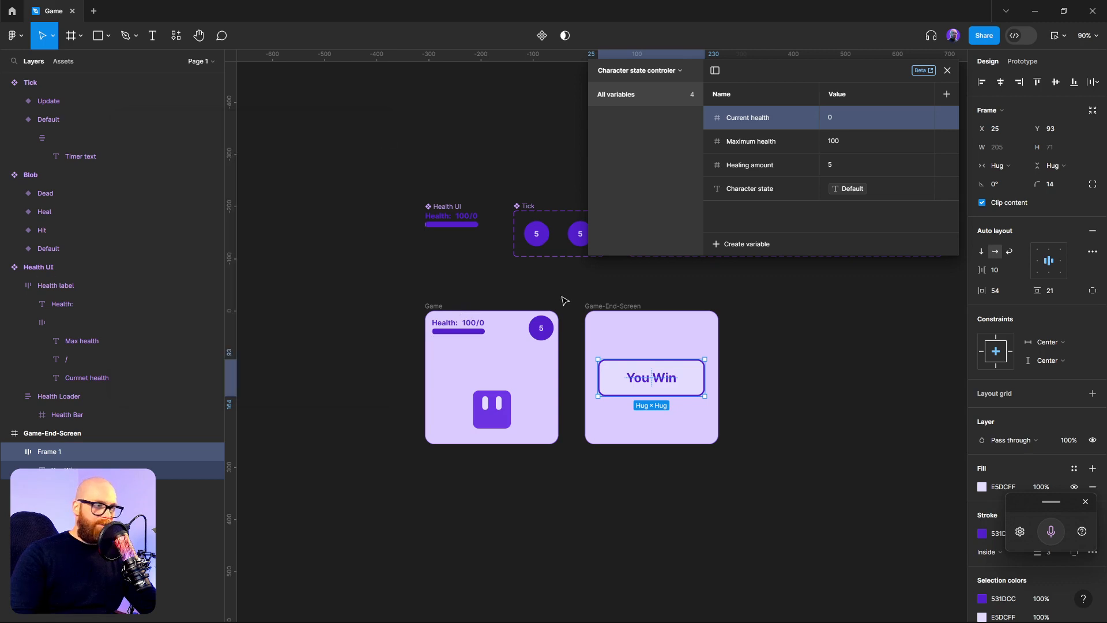
# - In the Tick Update variant's "Current health <= 0" conditional, add an Open overlay action targeting Game-End-Screen
pyautogui.hscroll(3, 564, 300)
pyautogui.click(472, 239)
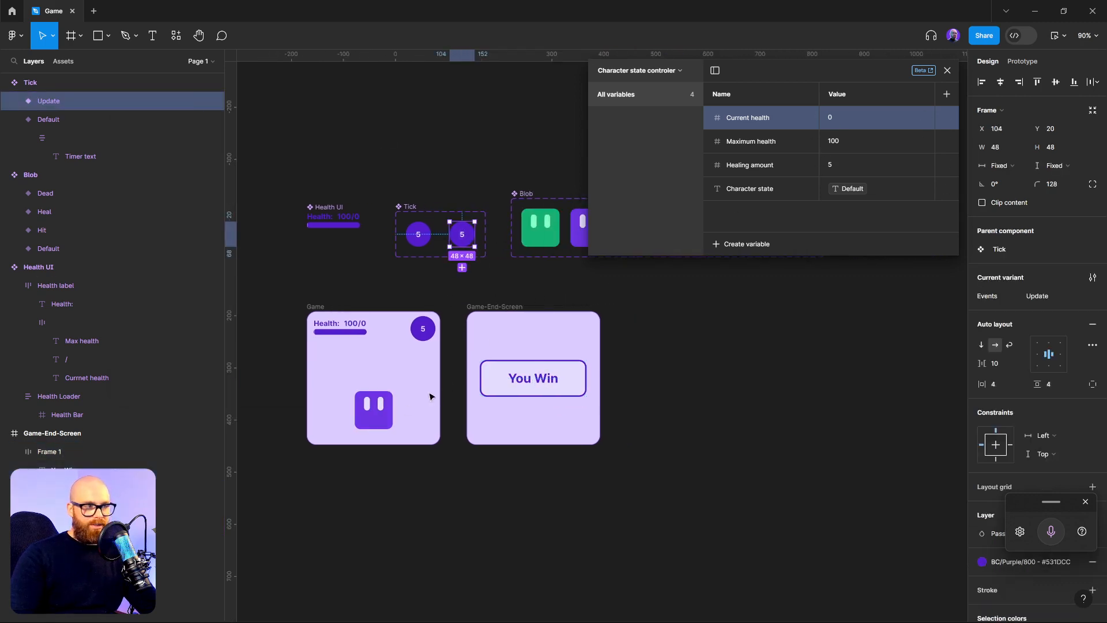
pyautogui.click(948, 70)
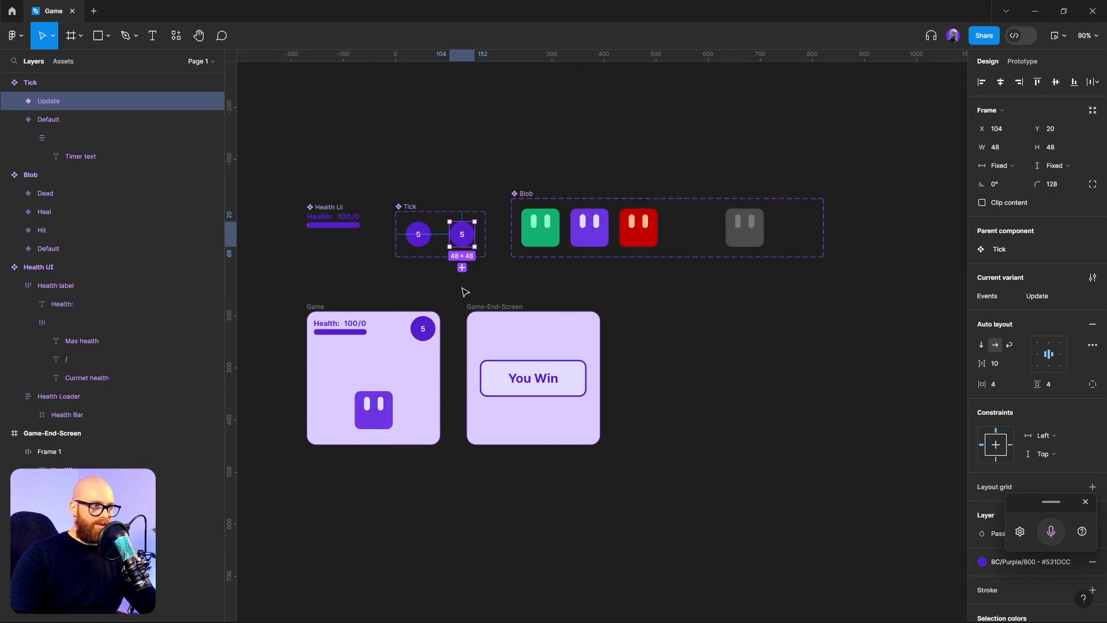
pyautogui.click(1022, 62)
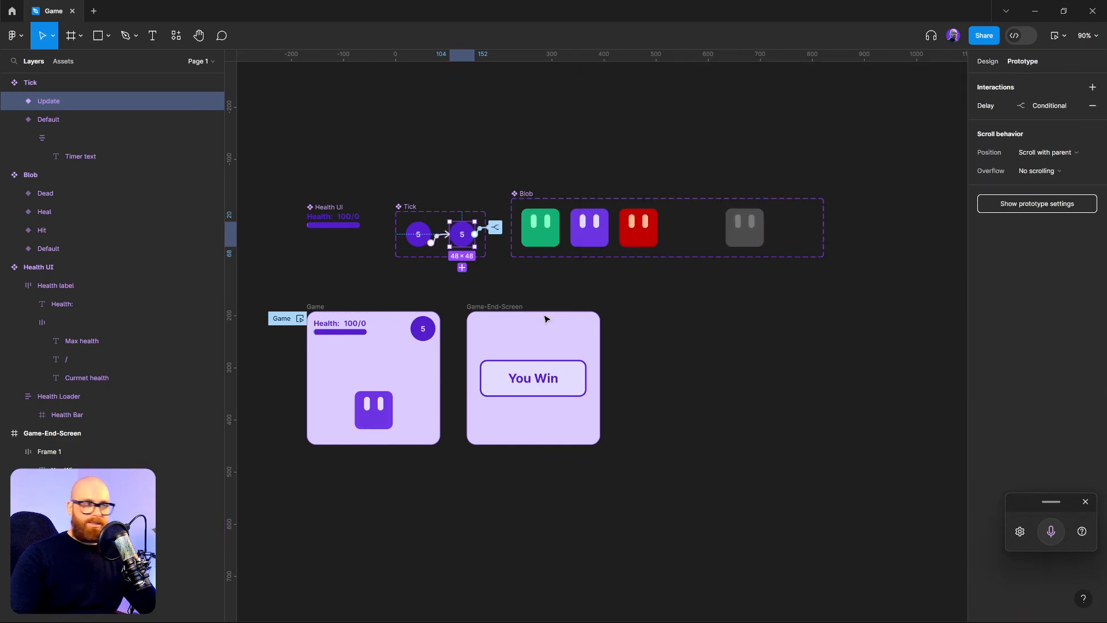
pyautogui.click(495, 226)
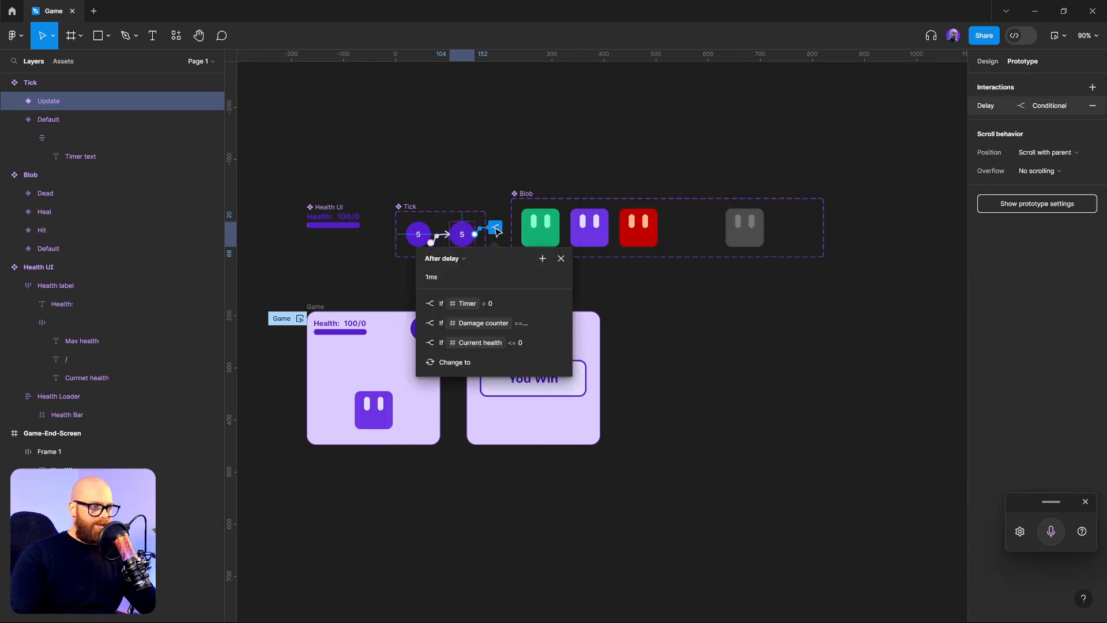
pyautogui.click(419, 343)
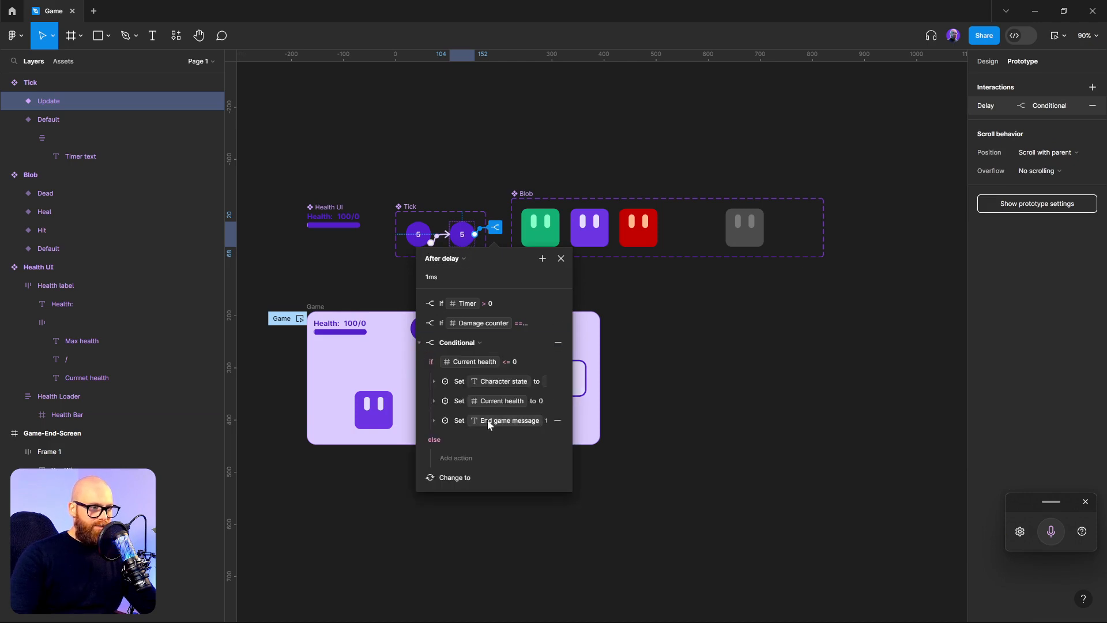
pyautogui.click(557, 362)
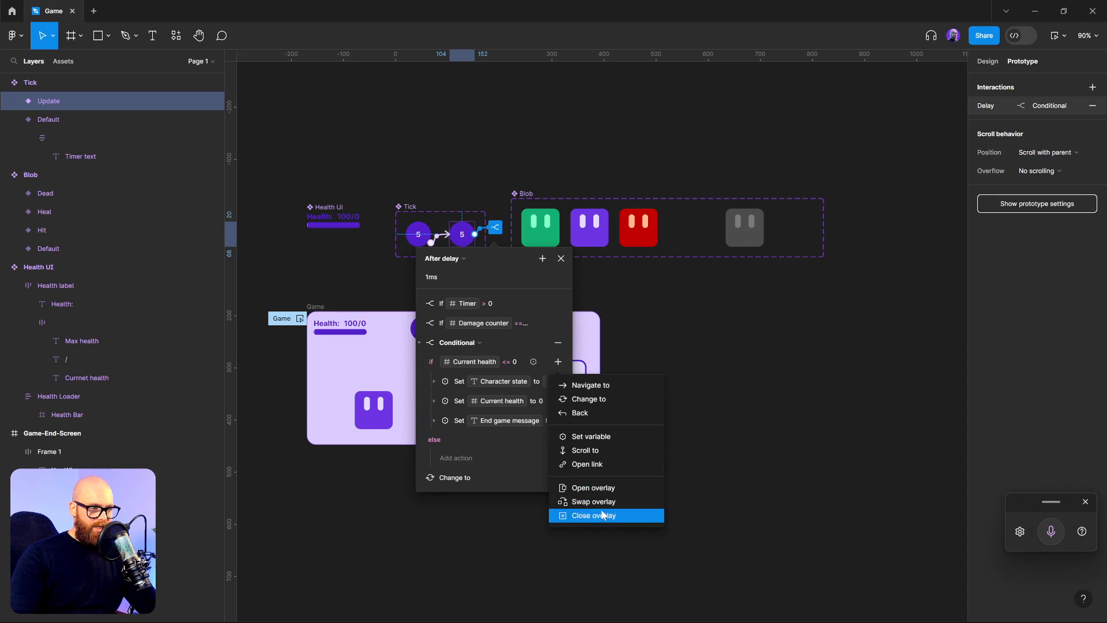
pyautogui.click(600, 488)
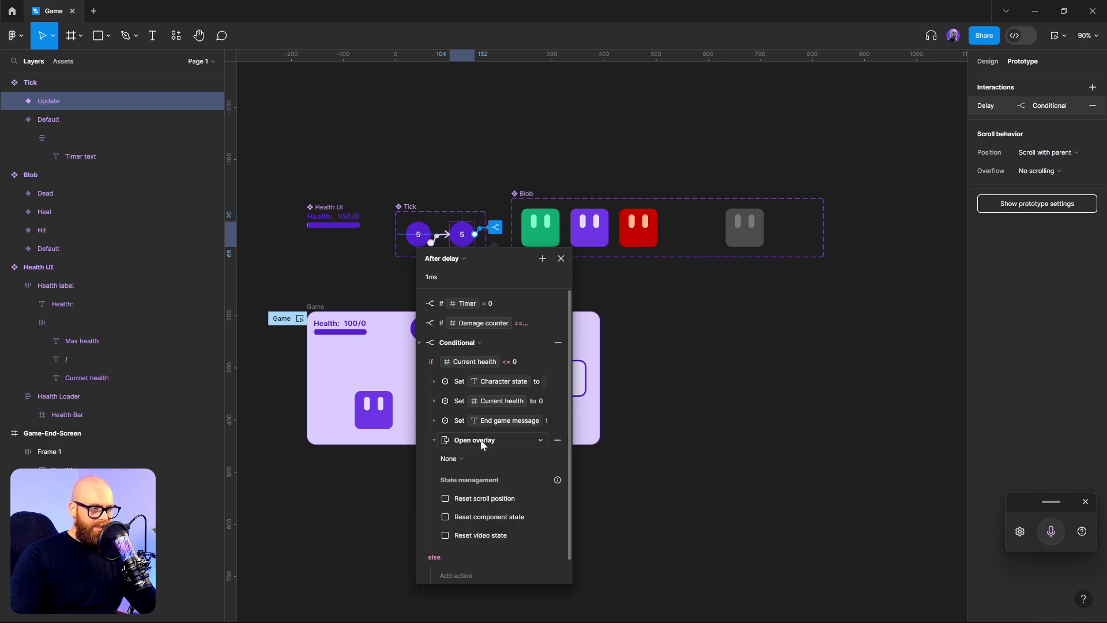
pyautogui.click(465, 458)
pyautogui.click(486, 474)
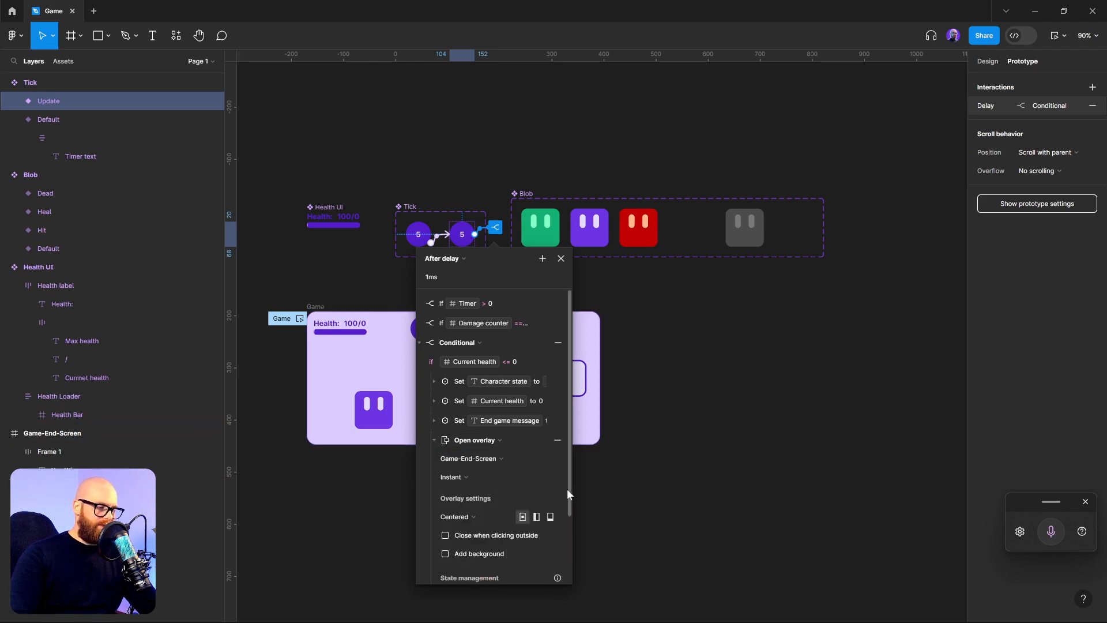
pyautogui.click(662, 497)
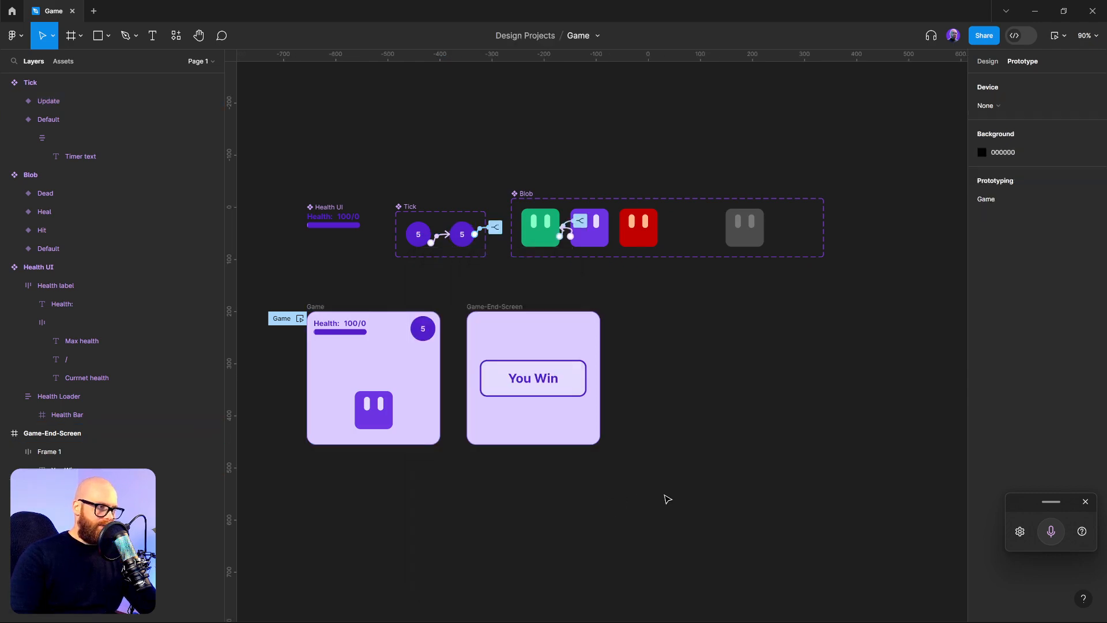
# - Preview the Game flow to test the death-triggered end screen overlay, and close the preview
pyautogui.click(300, 318)
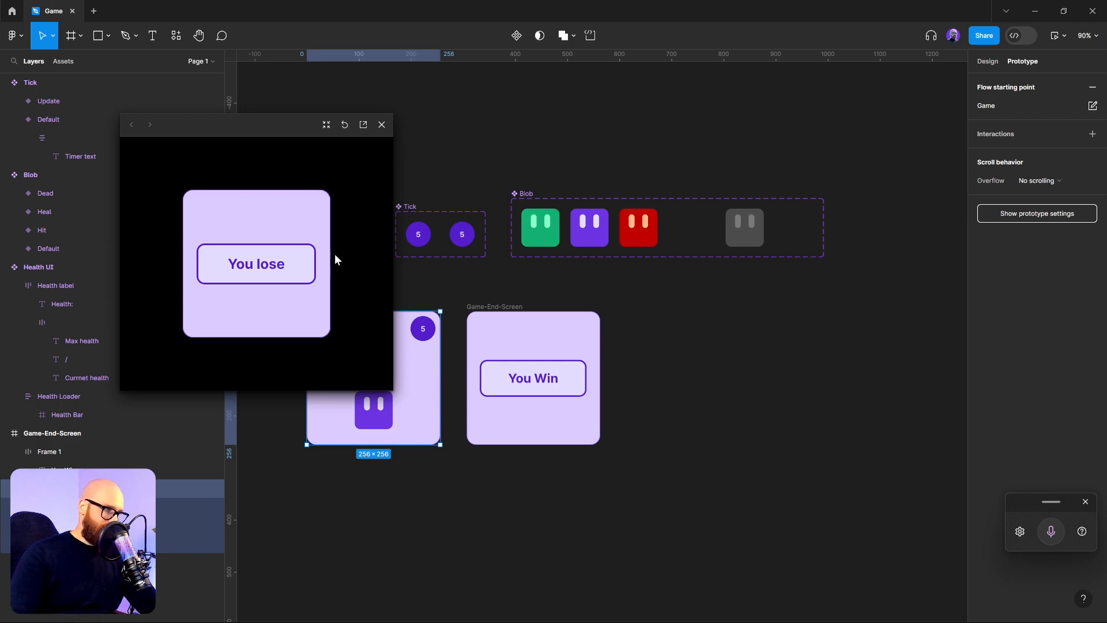
pyautogui.click(382, 125)
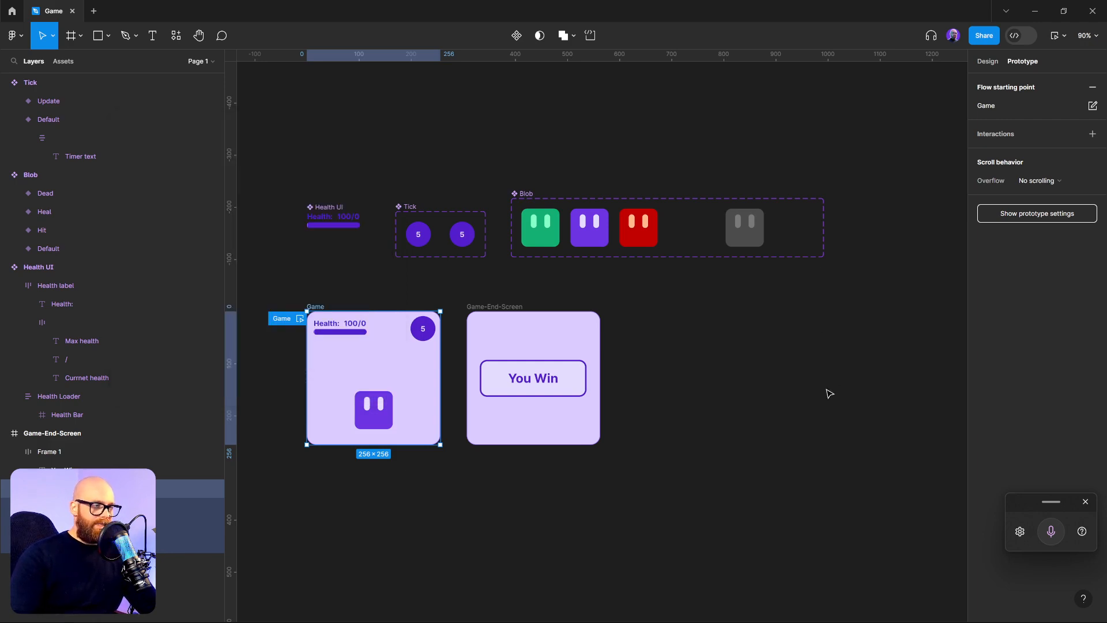
pyautogui.click(766, 303)
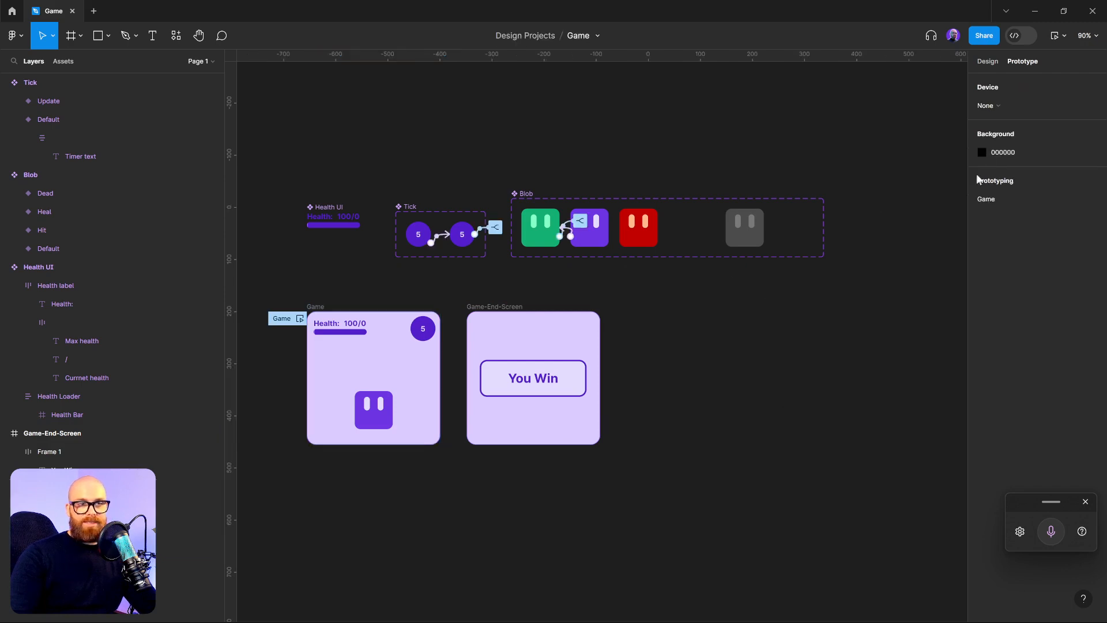